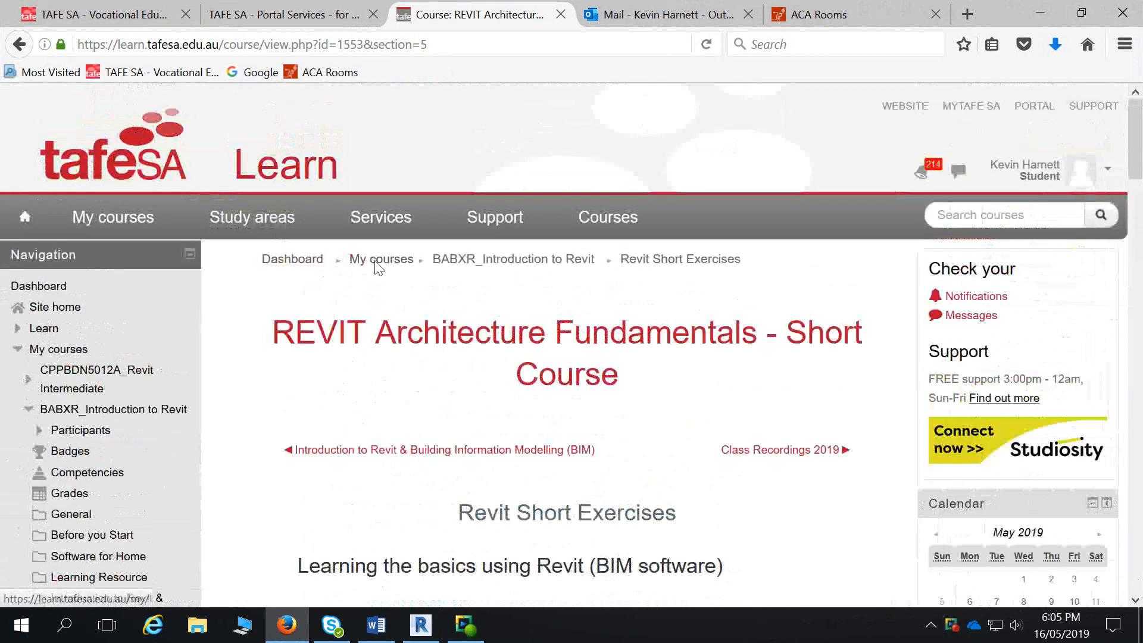
- Go through the Dashboard to the main page of the REVIT Architecture Fundamentals - Short Course
{"action": "left_click", "coordinate": [299, 261]}
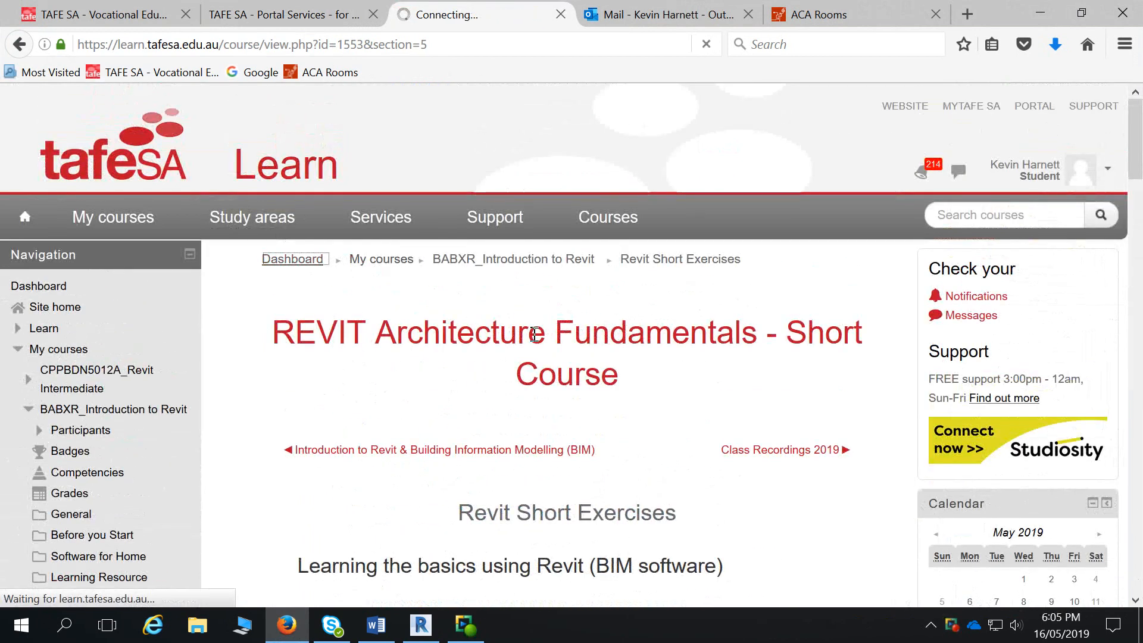
{"action": "scroll", "coordinate": [539, 345], "scroll_direction": "down", "scroll_amount": 6}
{"action": "left_click", "coordinate": [688, 520]}
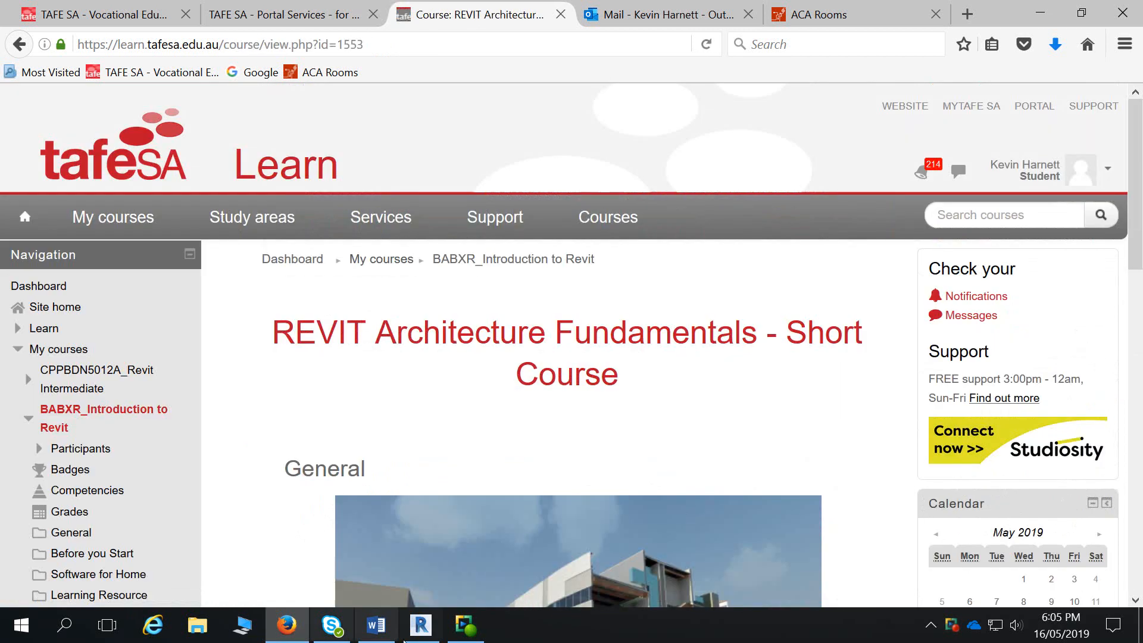
- Switch to Revit, open the recent Simple%20Building project to view its Level 1 plan, and close it
{"action": "left_click", "coordinate": [420, 625]}
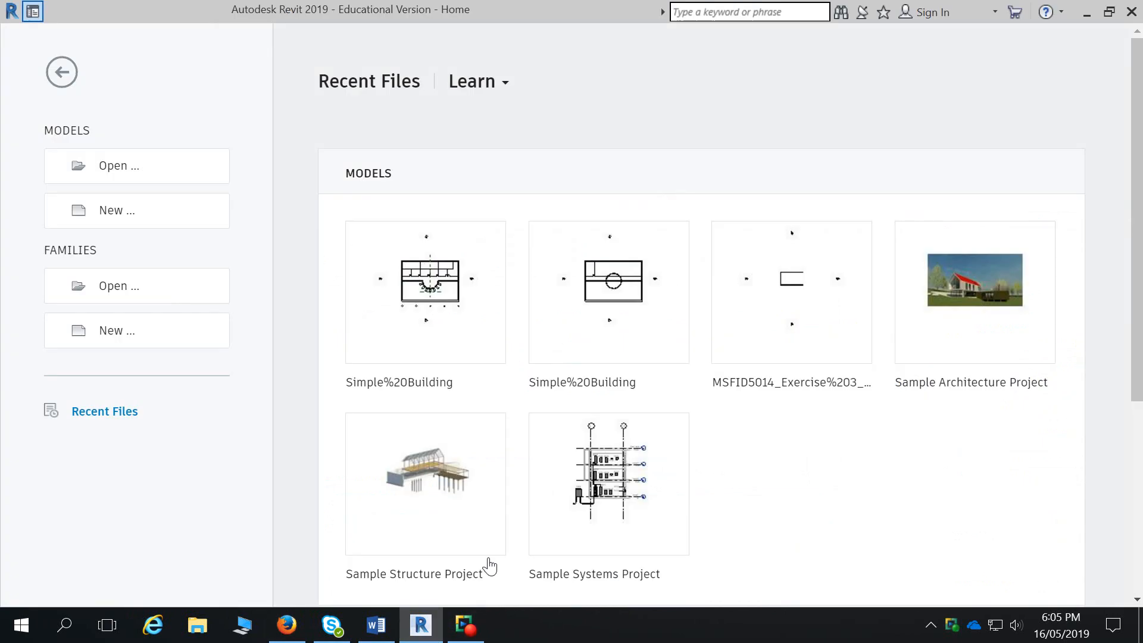
{"action": "left_click", "coordinate": [434, 387]}
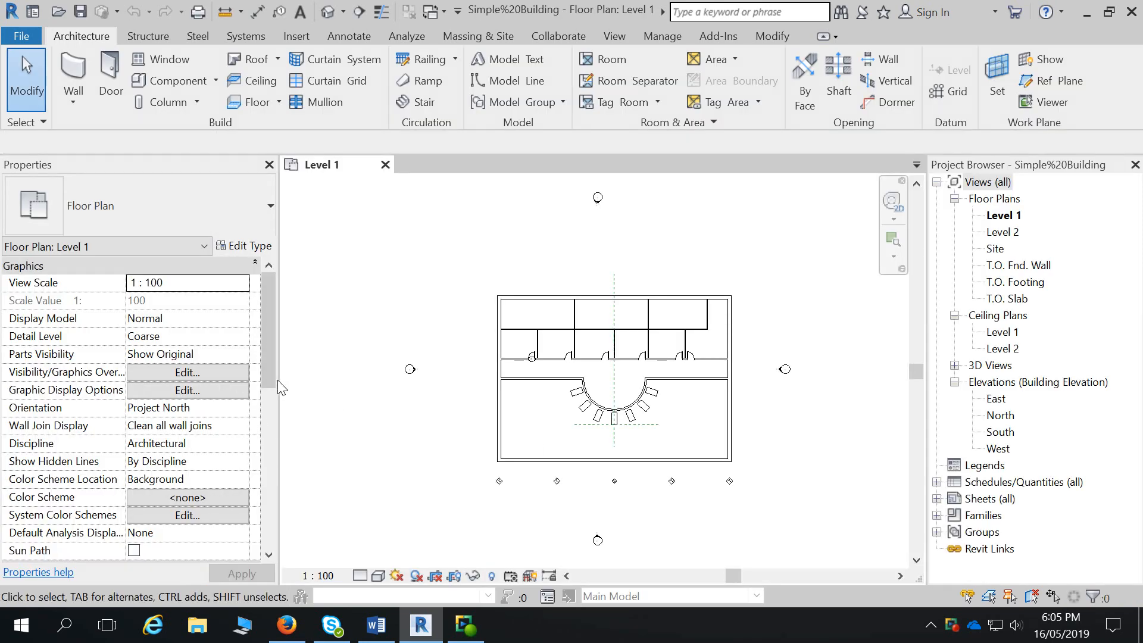
{"action": "left_click_drag", "start_coordinate": [278, 381], "coordinate": [243, 382]}
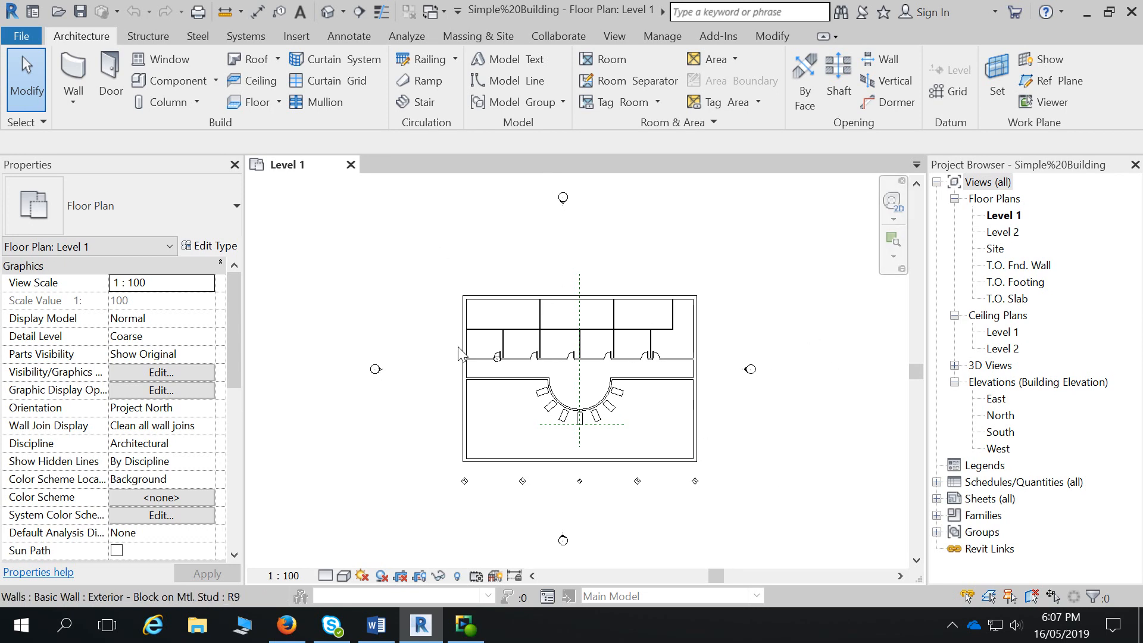
{"action": "left_click", "coordinate": [351, 164]}
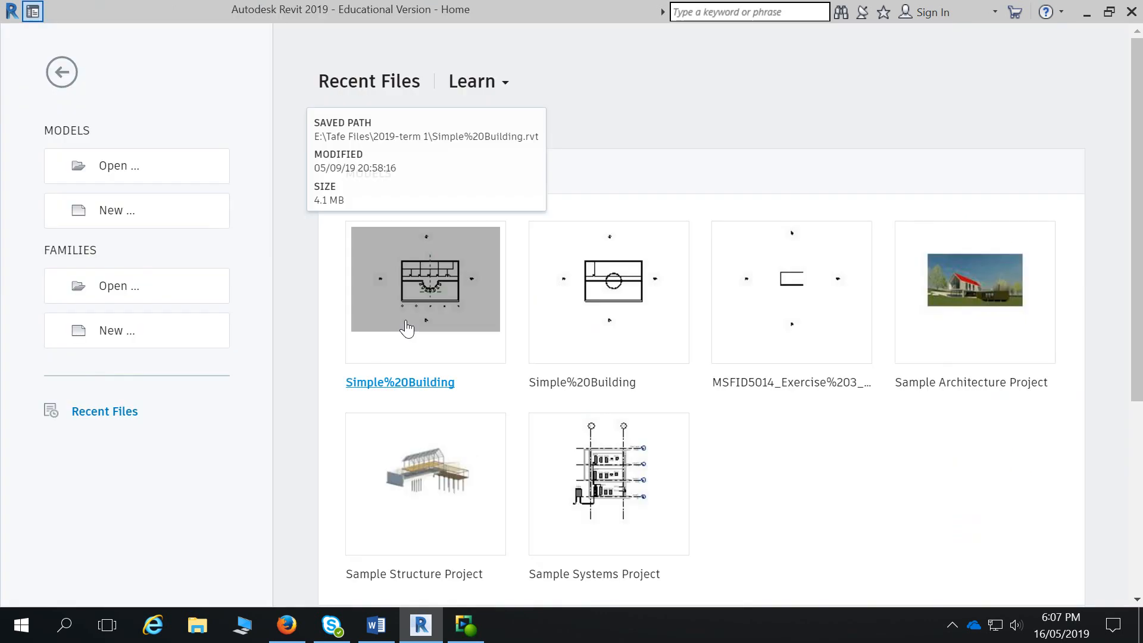
- Create a new project from the Architectural Template
{"action": "left_click", "coordinate": [109, 208]}
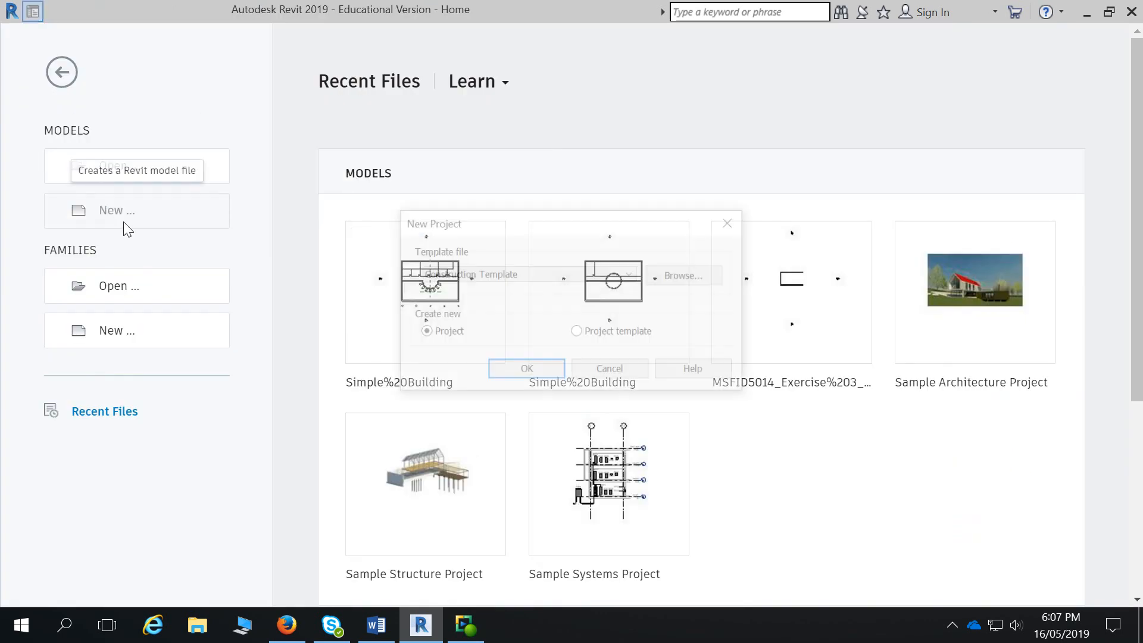
{"action": "left_click", "coordinate": [521, 275]}
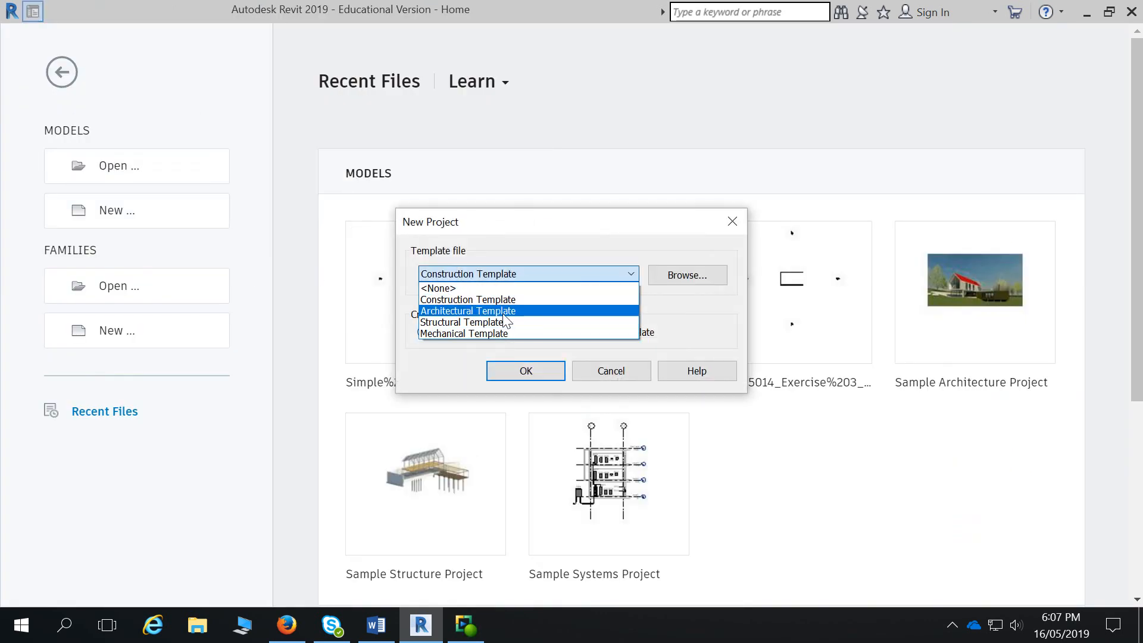
{"action": "left_click", "coordinate": [468, 310]}
{"action": "left_click", "coordinate": [535, 374]}
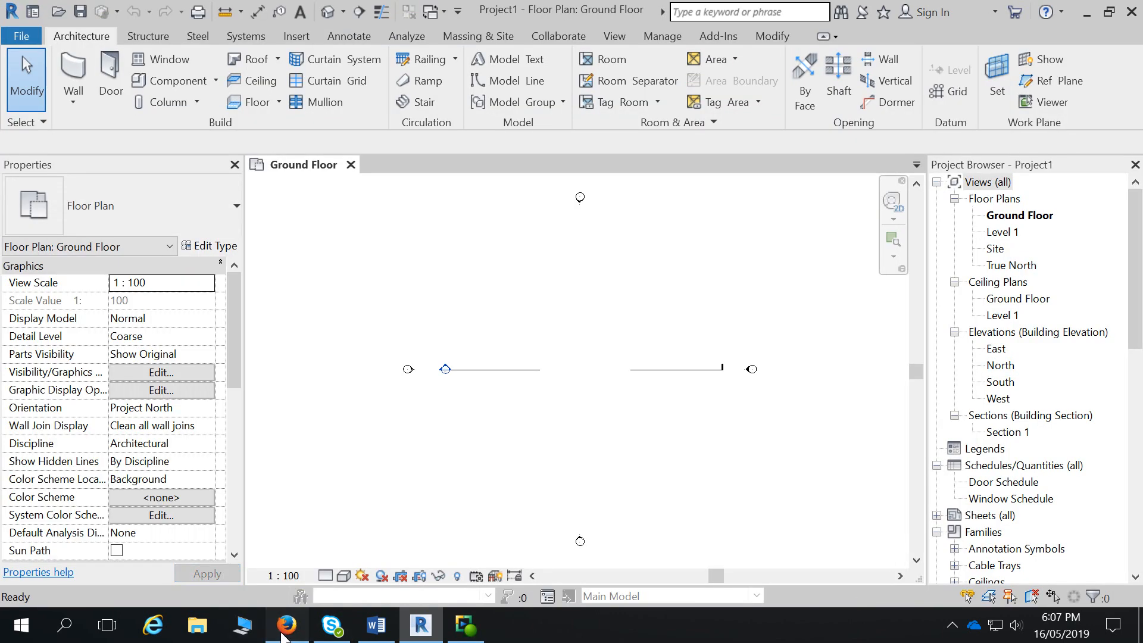
- Switch to Firefox and open the Exercise 3a - Setting Up Levels PDF from the course's Revit Short Exercises section
{"action": "left_click", "coordinate": [287, 625]}
{"action": "scroll", "coordinate": [589, 476], "scroll_direction": "down", "scroll_amount": 5}
{"action": "scroll", "coordinate": [622, 460], "scroll_direction": "down", "scroll_amount": 3}
{"action": "left_click", "coordinate": [595, 316]}
{"action": "scroll", "coordinate": [631, 422], "scroll_direction": "down", "scroll_amount": 15}
{"action": "scroll", "coordinate": [630, 429], "scroll_direction": "up", "scroll_amount": 6}
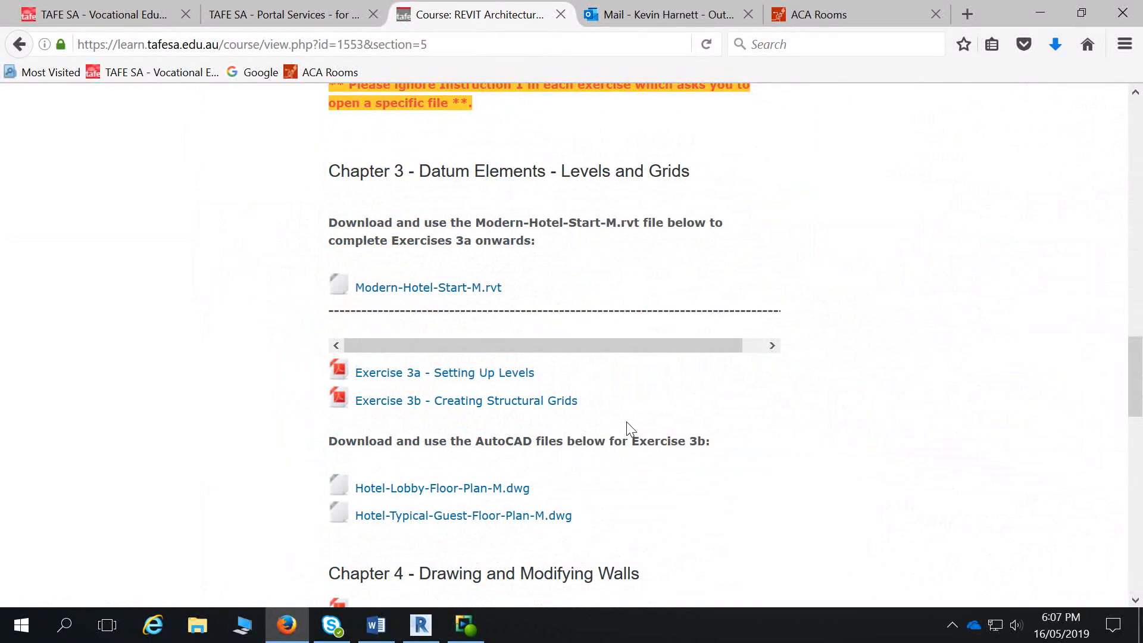
{"action": "left_click", "coordinate": [513, 374]}
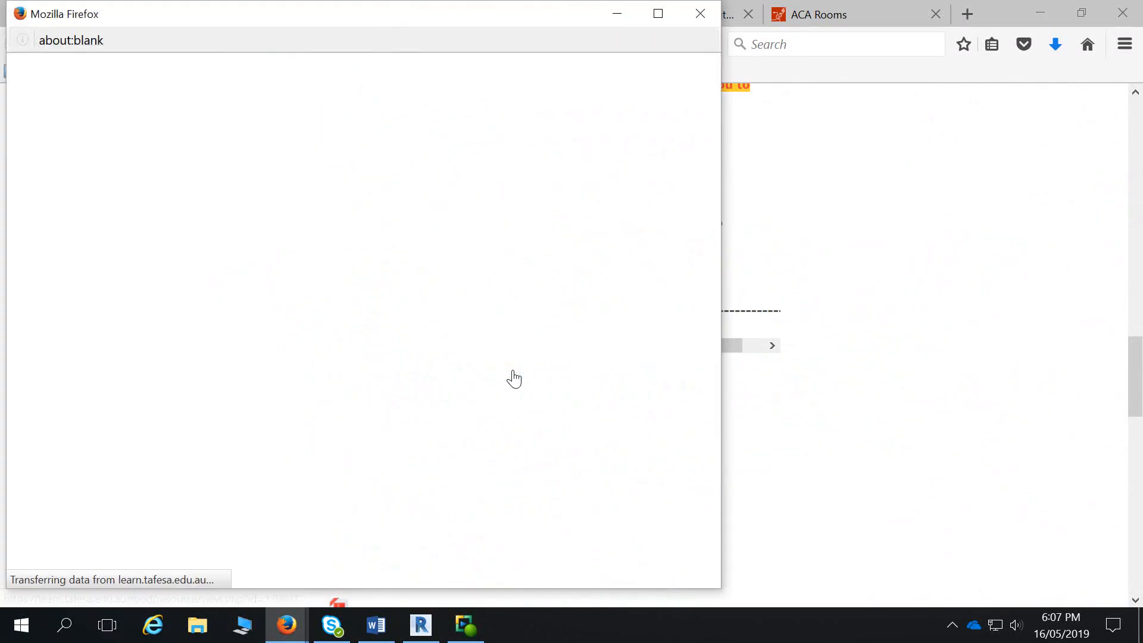
- Enlarge the exercise document, read the Task 1 instructions on adding and modifying levels, and close it
{"action": "left_click", "coordinate": [658, 13]}
{"action": "scroll", "coordinate": [821, 328], "scroll_direction": "down", "scroll_amount": 3}
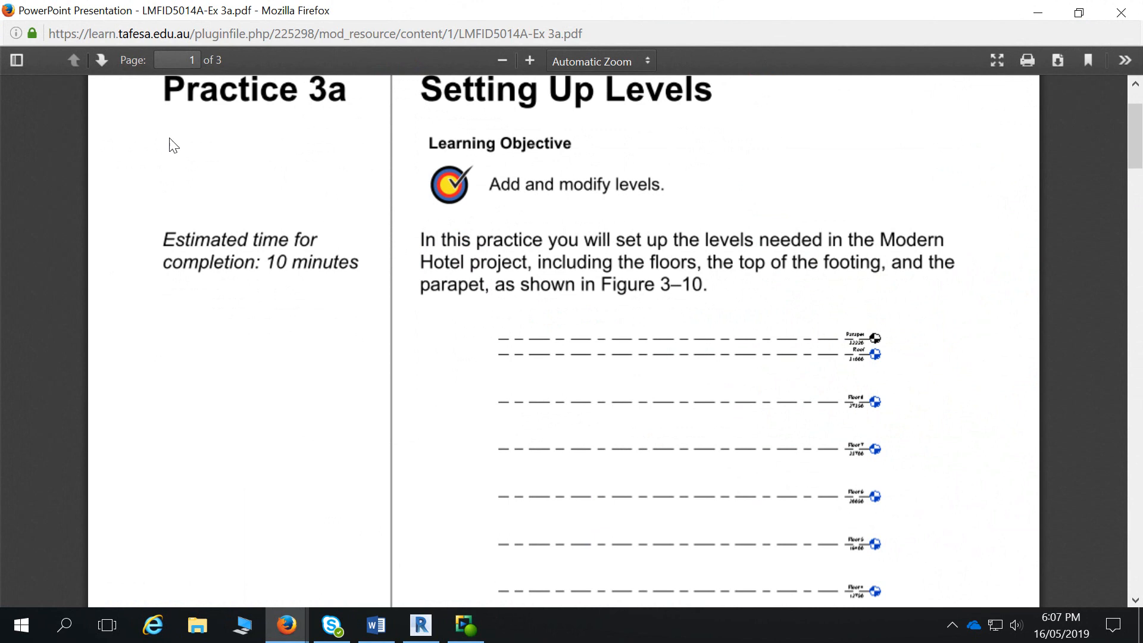
{"action": "scroll", "coordinate": [617, 382], "scroll_direction": "down", "scroll_amount": 15}
{"action": "scroll", "coordinate": [688, 350], "scroll_direction": "down", "scroll_amount": 12}
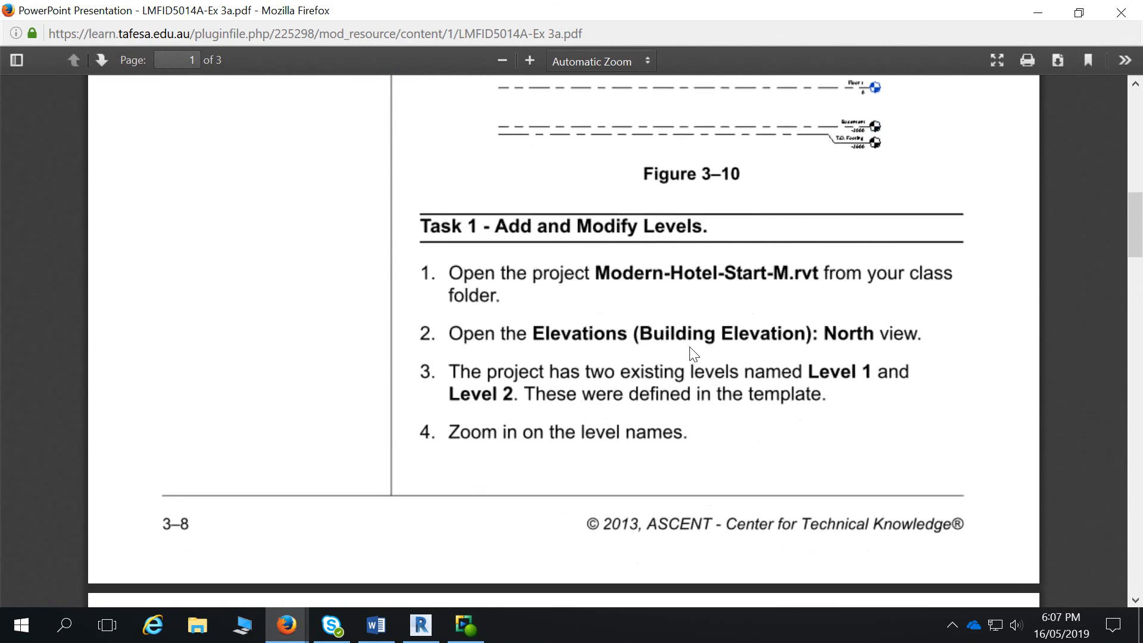
{"action": "left_click", "coordinate": [1137, 9]}
- Reopen the Exercise 3a - Setting Up Levels PDF from the course page and maximize its window
{"action": "left_click", "coordinate": [520, 402]}
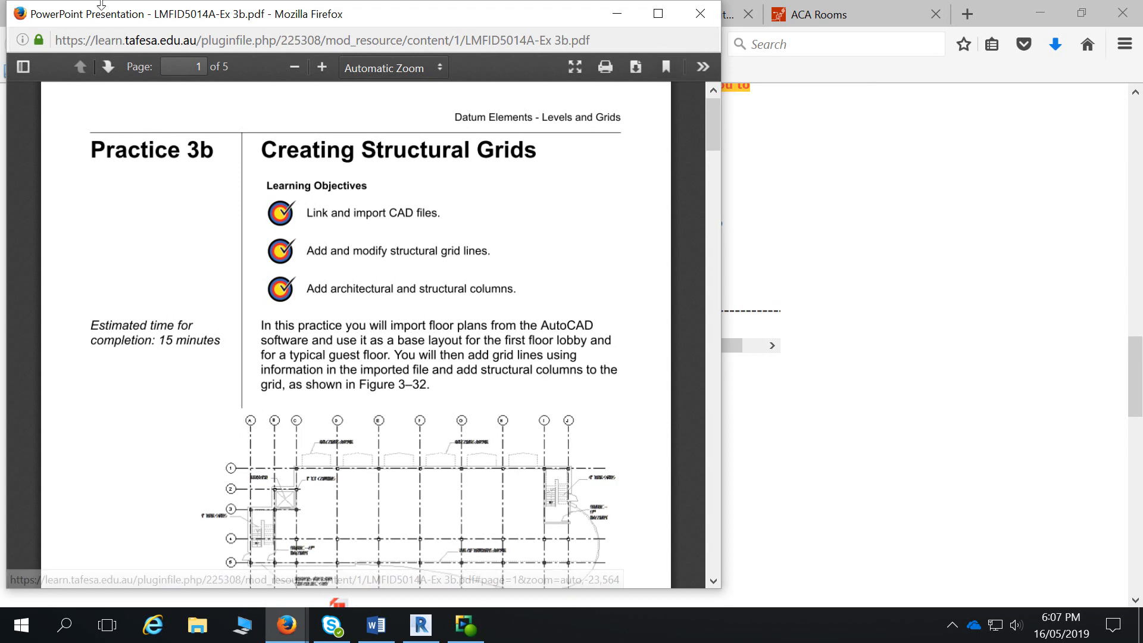
{"action": "left_click", "coordinate": [1012, 426]}
{"action": "left_click", "coordinate": [465, 384]}
{"action": "scroll", "coordinate": [478, 306], "scroll_direction": "down", "scroll_amount": 3}
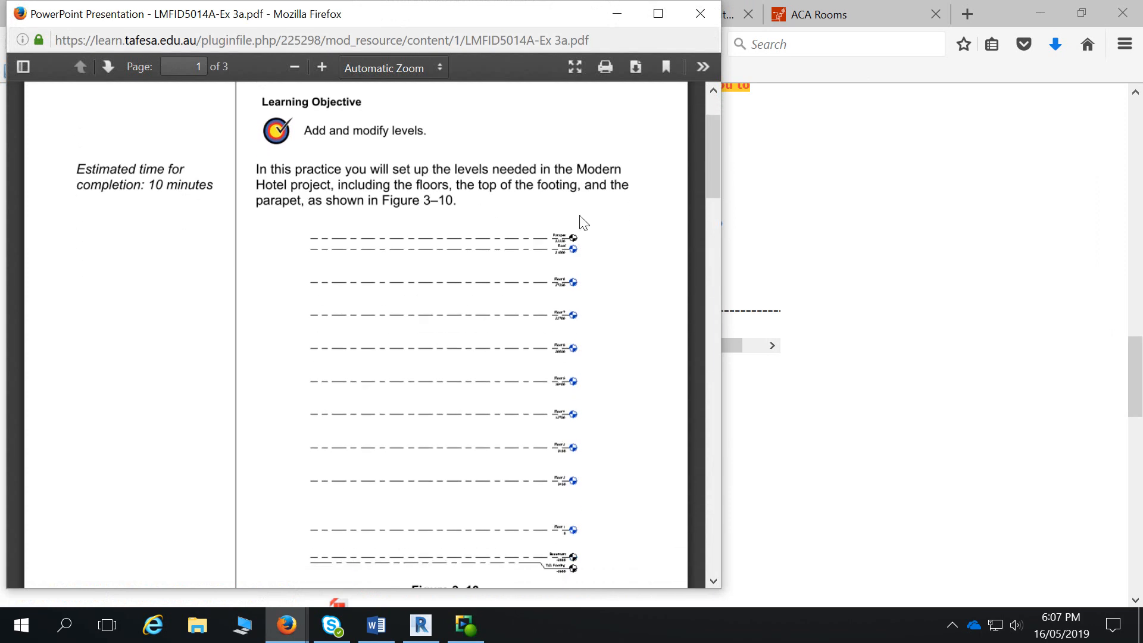
{"action": "left_click", "coordinate": [658, 14]}
- Examine the level names and heights in the exercise's levels figure at high magnification and reset the document zoom to 100%
{"action": "scroll", "coordinate": [757, 384], "scroll_direction": "up", "scroll_amount": 10, "text": "ctrl"}
{"action": "scroll", "coordinate": [759, 384], "scroll_direction": "down", "scroll_amount": 5}
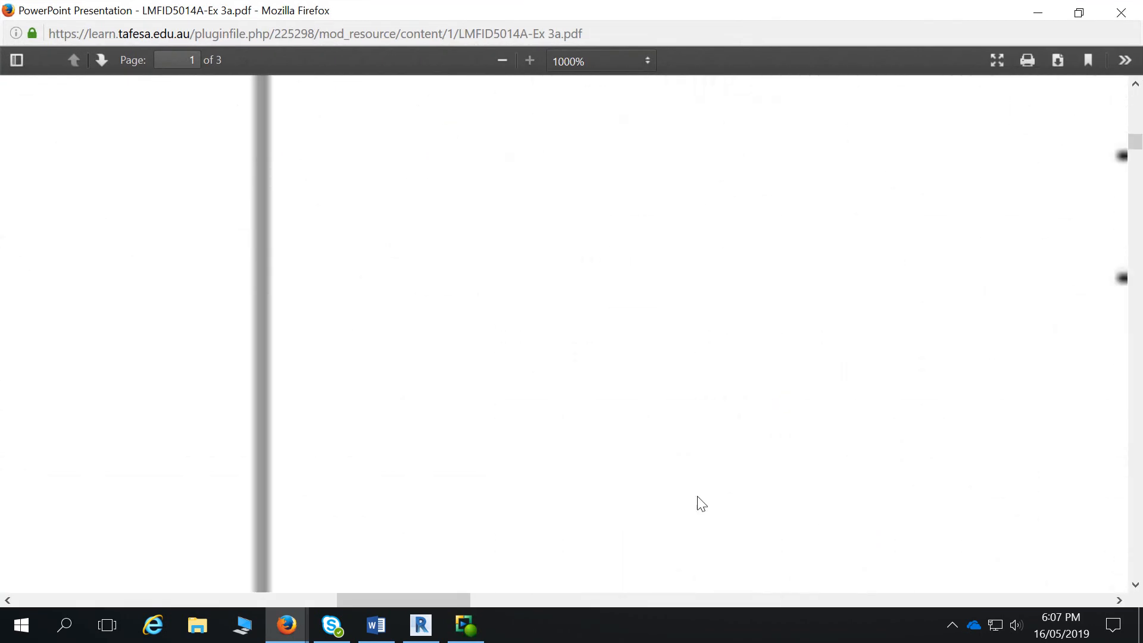
{"action": "left_click_drag", "start_coordinate": [428, 597], "coordinate": [856, 589]}
{"action": "scroll", "coordinate": [867, 498], "scroll_direction": "down", "scroll_amount": 9, "text": "ctrl"}
{"action": "scroll", "coordinate": [880, 484], "scroll_direction": "down", "scroll_amount": 4, "text": "ctrl"}
{"action": "scroll", "coordinate": [881, 488], "scroll_direction": "down", "scroll_amount": 2}
{"action": "scroll", "coordinate": [881, 488], "scroll_direction": "down", "scroll_amount": 3}
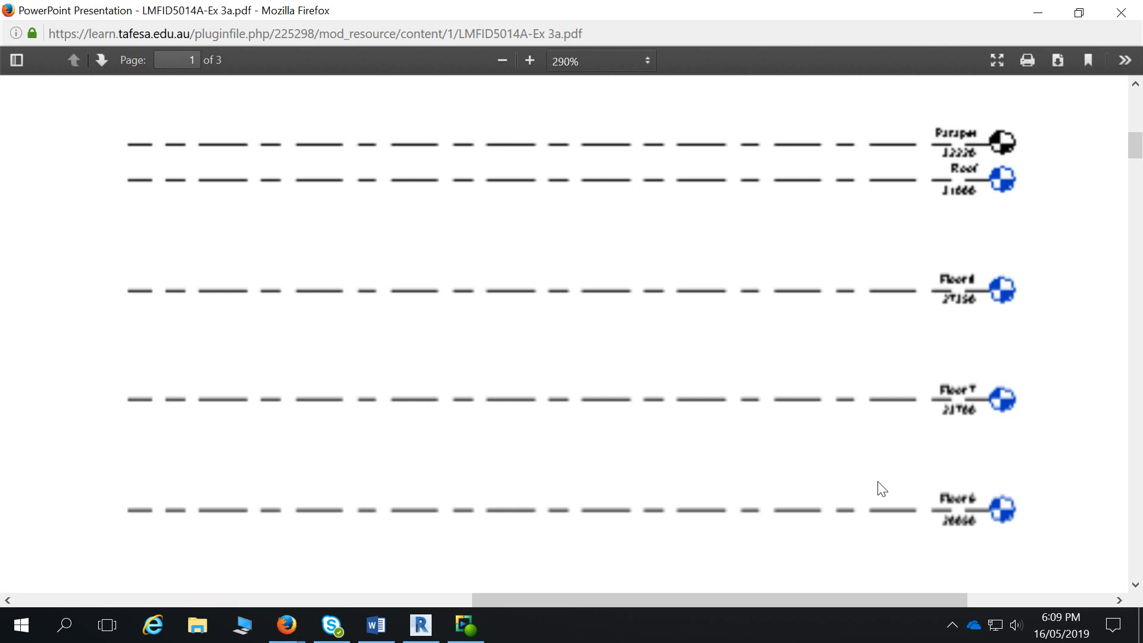
{"action": "scroll", "coordinate": [874, 498], "scroll_direction": "down", "scroll_amount": 3, "text": "ctrl"}
{"action": "left_click", "coordinate": [653, 63]}
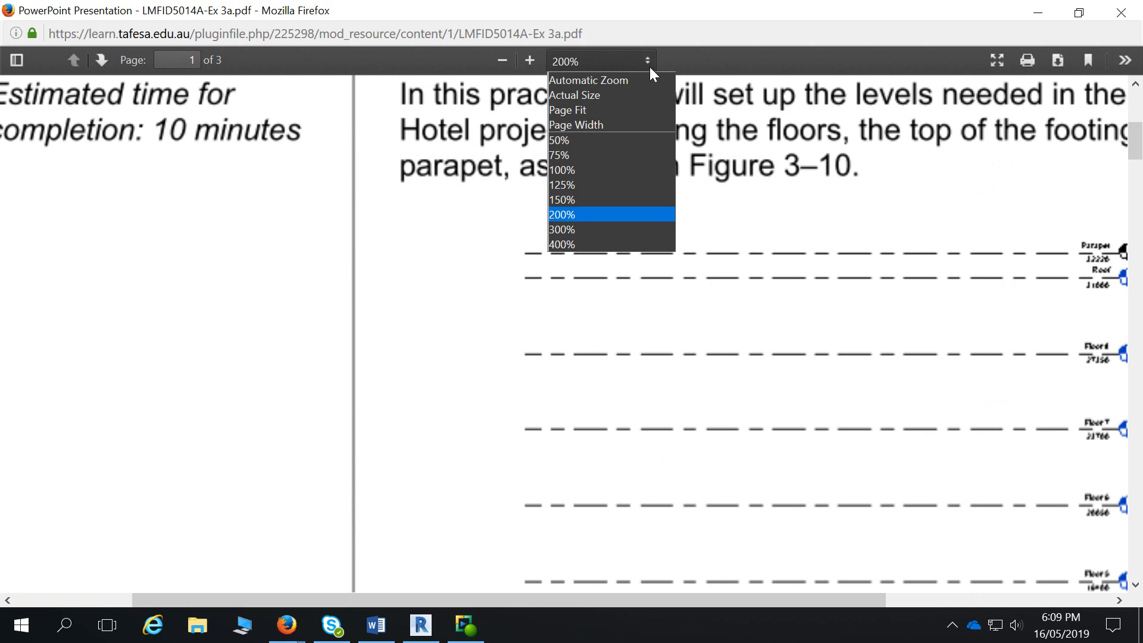
{"action": "left_click", "coordinate": [597, 166]}
- Minimize the exercise document, switch to Revit and open the North building elevation of Project1
{"action": "left_click", "coordinate": [1041, 11]}
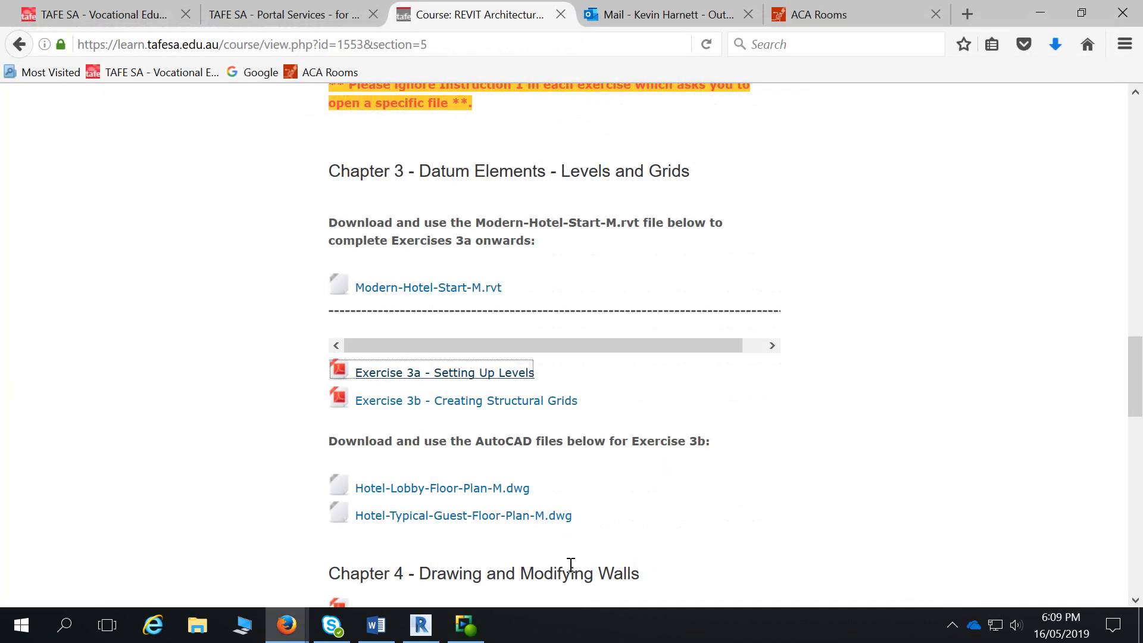
{"action": "left_click", "coordinate": [433, 618]}
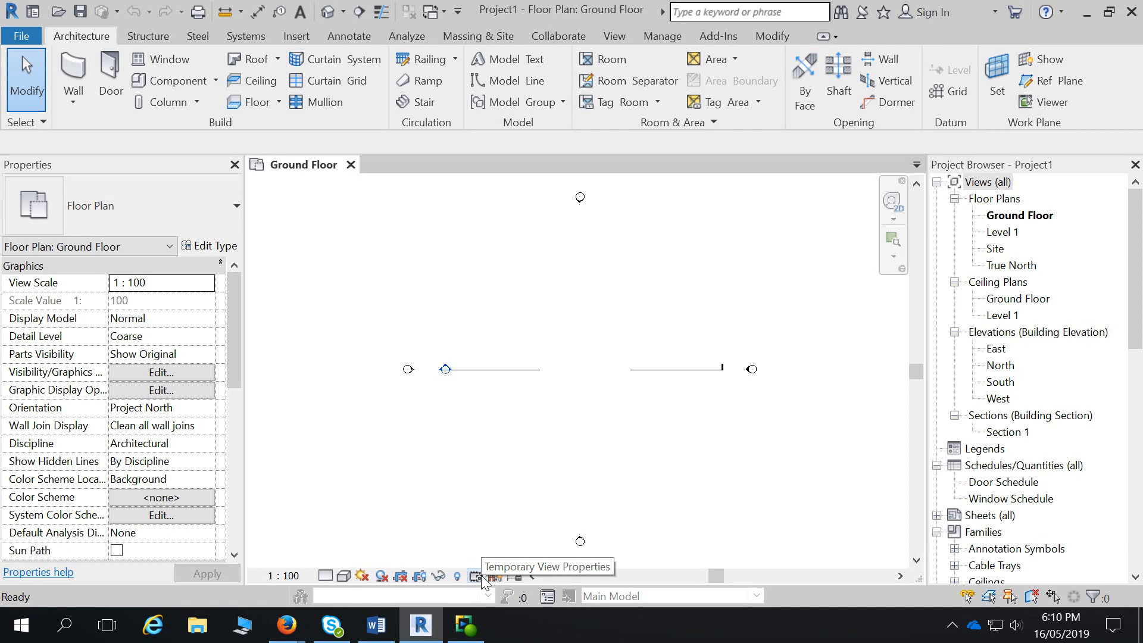
{"action": "double_click", "coordinate": [1006, 365]}
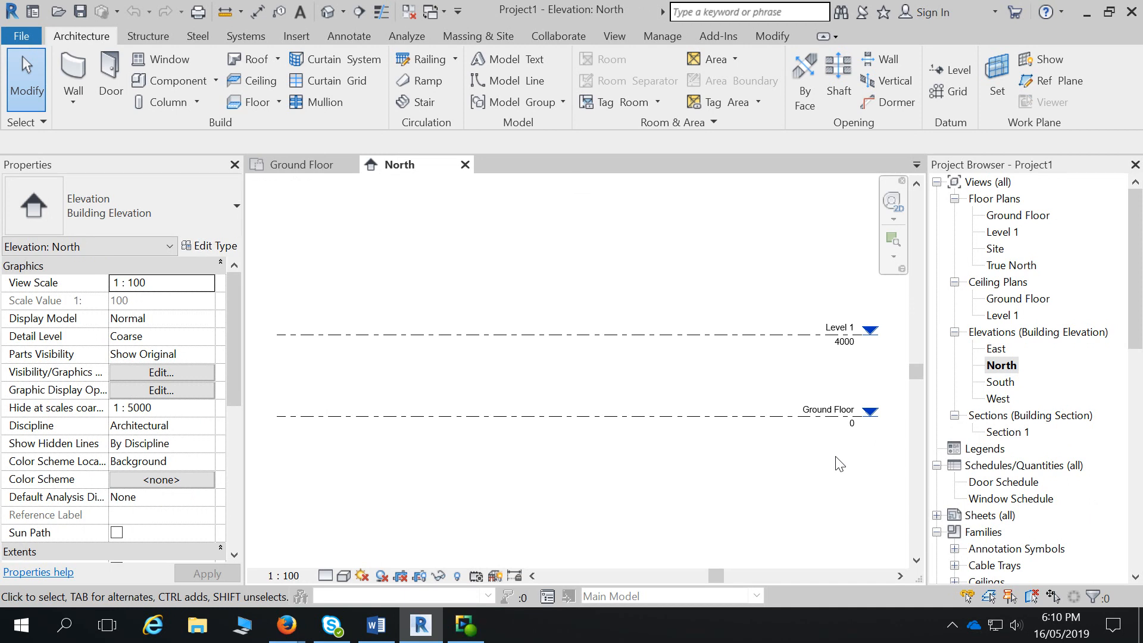
- Create a second project from the Structural Template, view its levels in the North elevation, and close that view
{"action": "left_click", "coordinate": [30, 35]}
{"action": "mouse_move", "coordinate": [113, 124]}
{"action": "left_click", "coordinate": [197, 121]}
{"action": "left_click", "coordinate": [536, 275]}
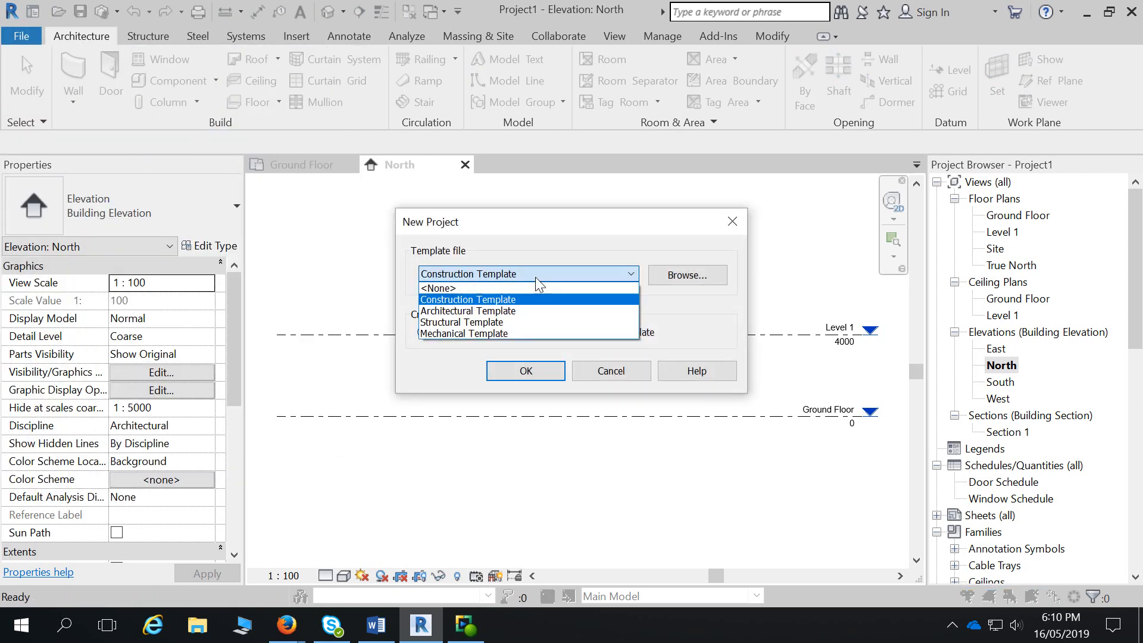
{"action": "left_click", "coordinate": [511, 322]}
{"action": "left_click", "coordinate": [522, 368]}
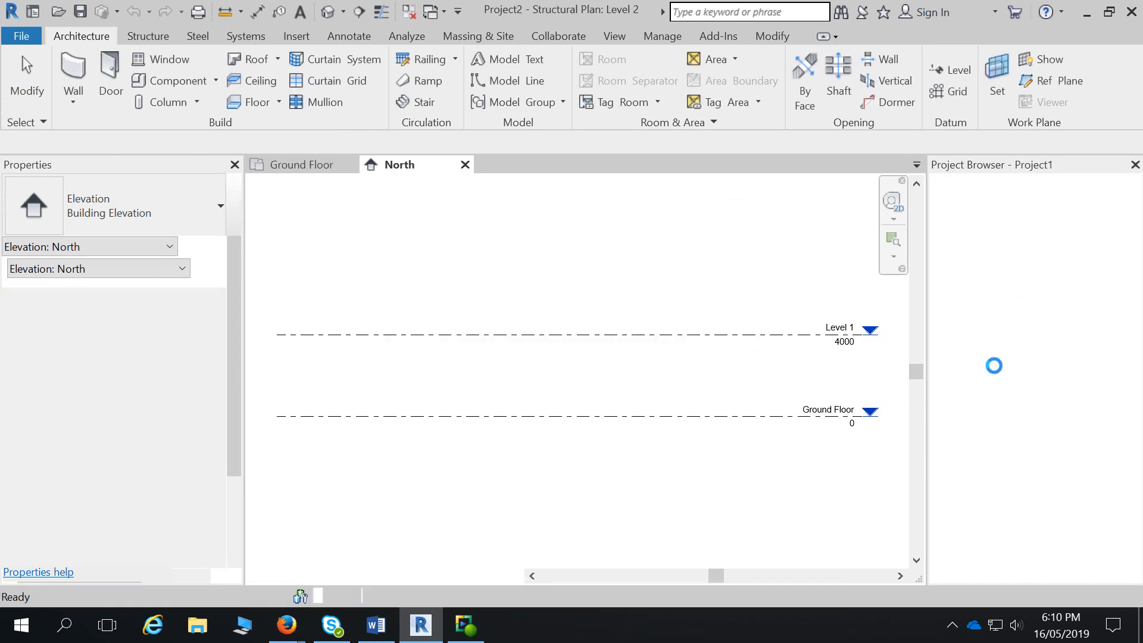
{"action": "double_click", "coordinate": [1000, 365]}
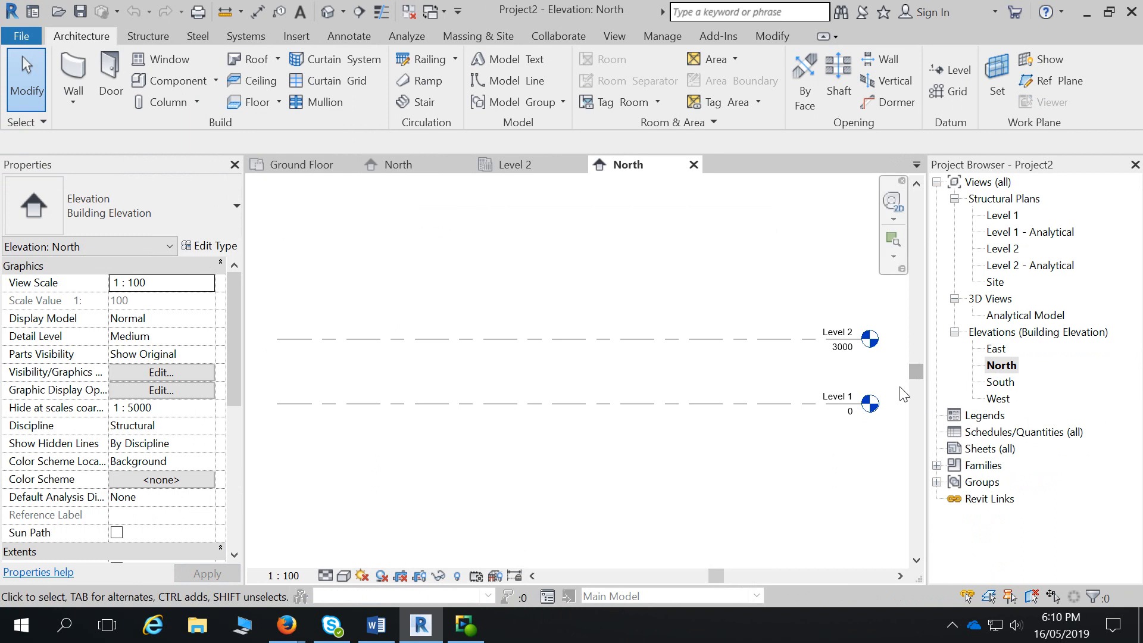
{"action": "left_click", "coordinate": [693, 164]}
- Create another project from the Construction Template and open its North elevation to compare the predefined levels
{"action": "left_click", "coordinate": [21, 37]}
{"action": "mouse_move", "coordinate": [122, 111]}
{"action": "left_click", "coordinate": [209, 124]}
{"action": "left_click", "coordinate": [524, 373]}
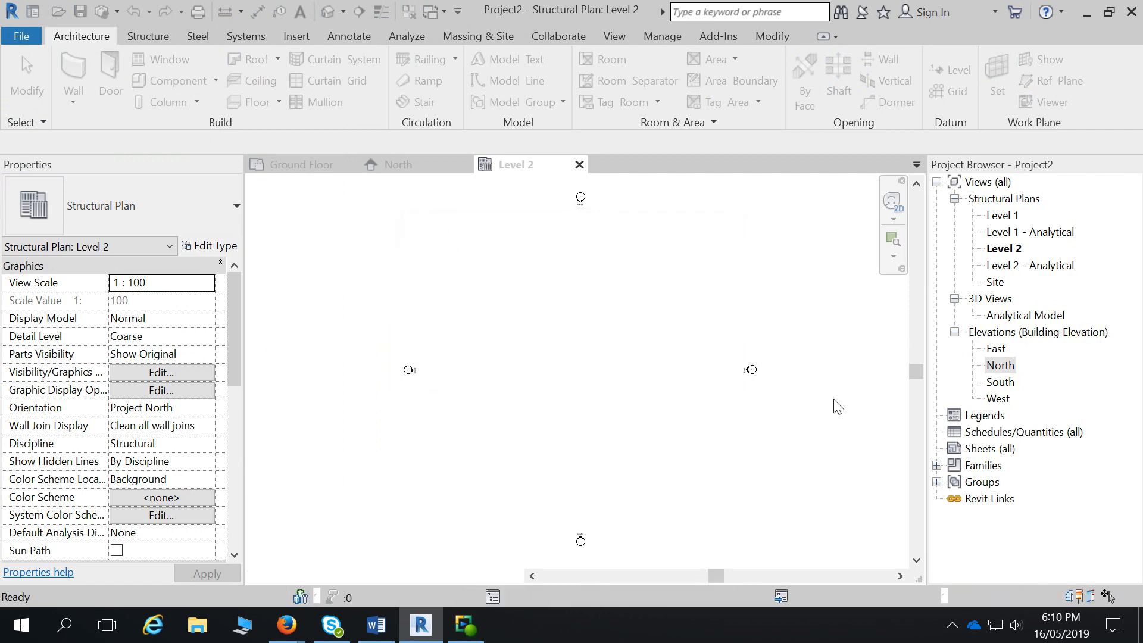
{"action": "left_click", "coordinate": [1000, 398]}
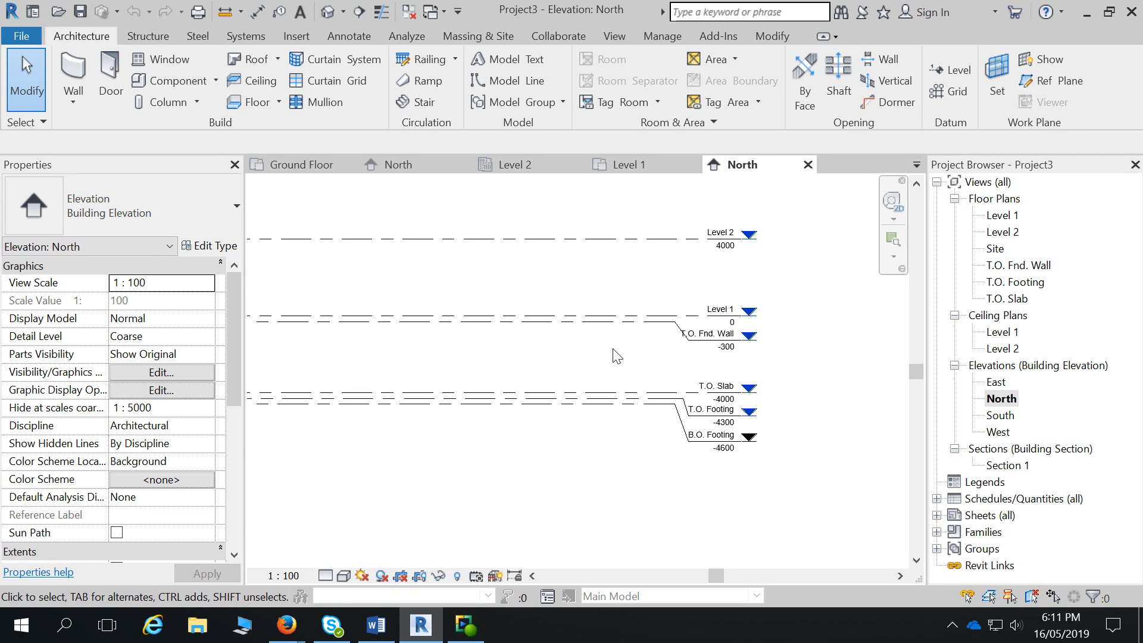
- Close the Construction and Structural Template projects to return to the North elevation of Project1
{"action": "left_click", "coordinate": [808, 165]}
{"action": "left_click", "coordinate": [693, 164]}
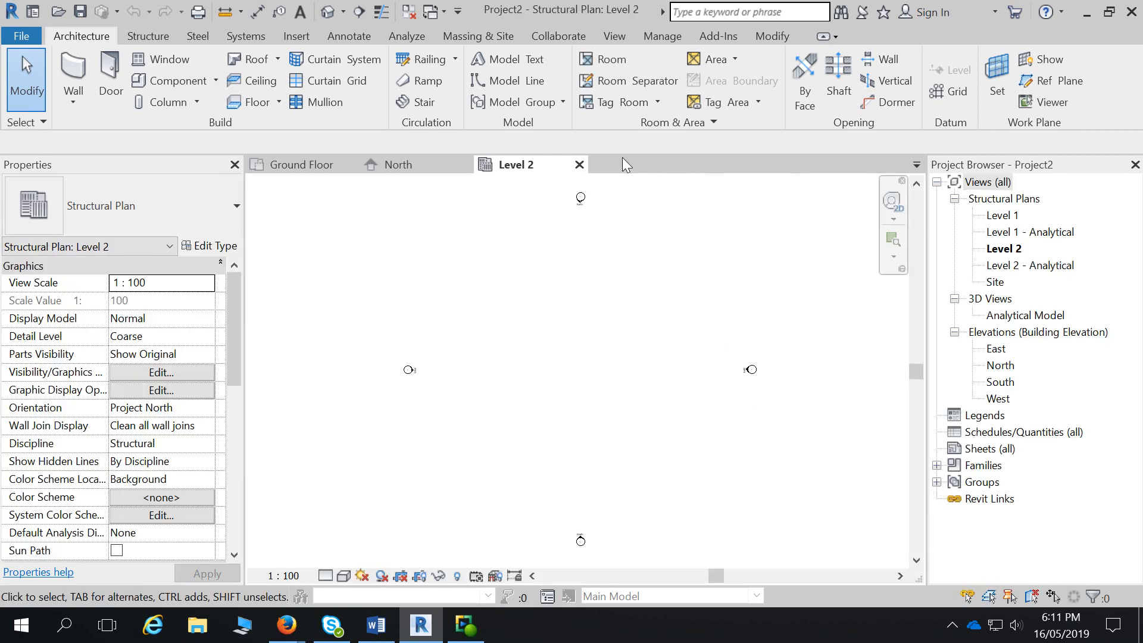
{"action": "left_click", "coordinate": [579, 165]}
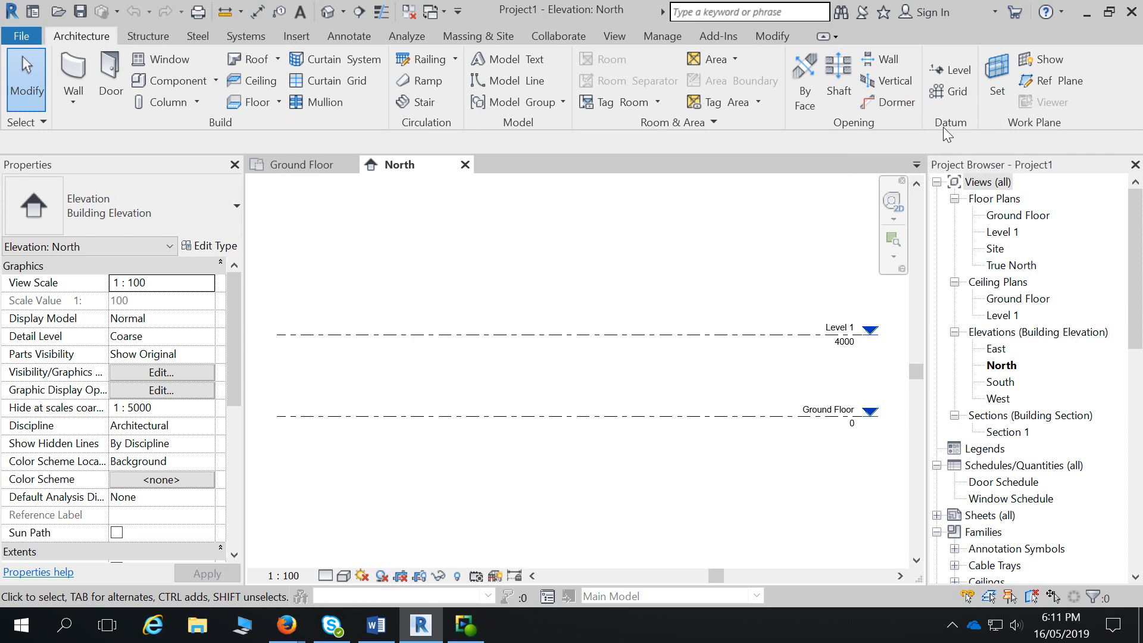
- Start the Level tool in the North elevation and switch to the course page in Firefox
{"action": "left_click", "coordinate": [956, 69]}
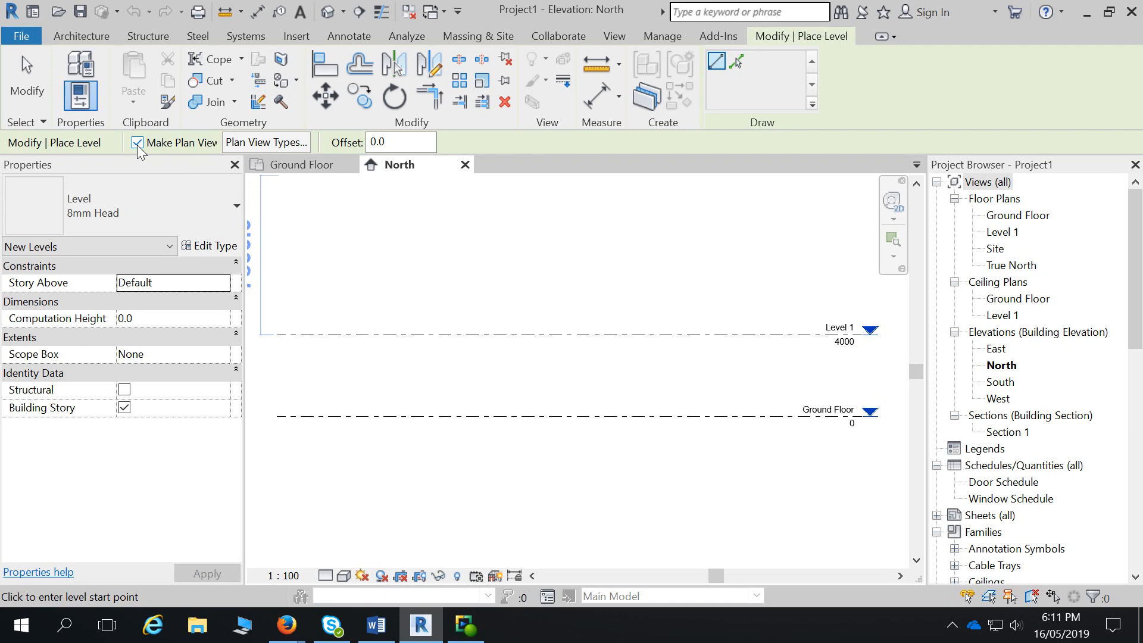
{"action": "mouse_move", "coordinate": [286, 624]}
{"action": "left_click", "coordinate": [393, 573]}
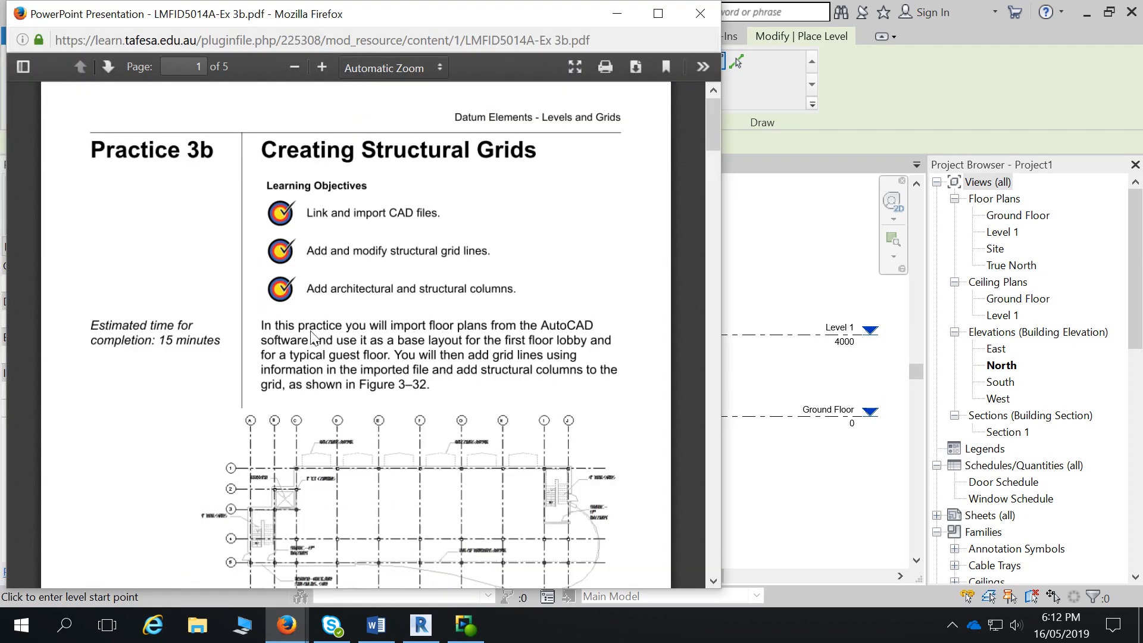
{"action": "left_click", "coordinate": [276, 592]}
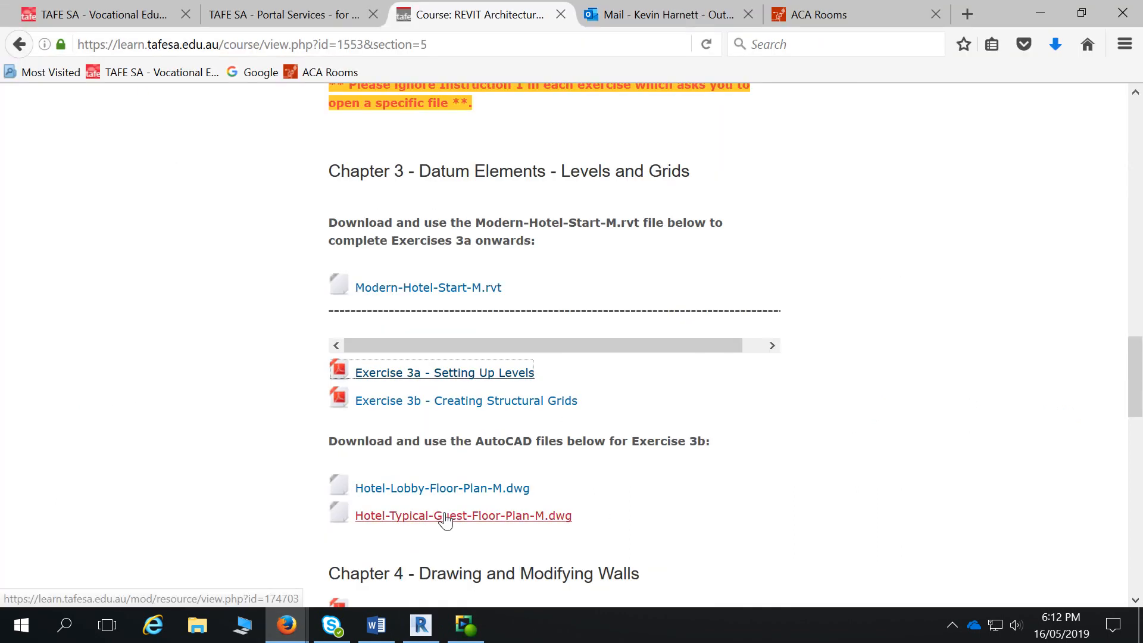
{"action": "left_click", "coordinate": [448, 490]}
{"action": "scroll", "coordinate": [641, 322], "scroll_direction": "down", "scroll_amount": 10}
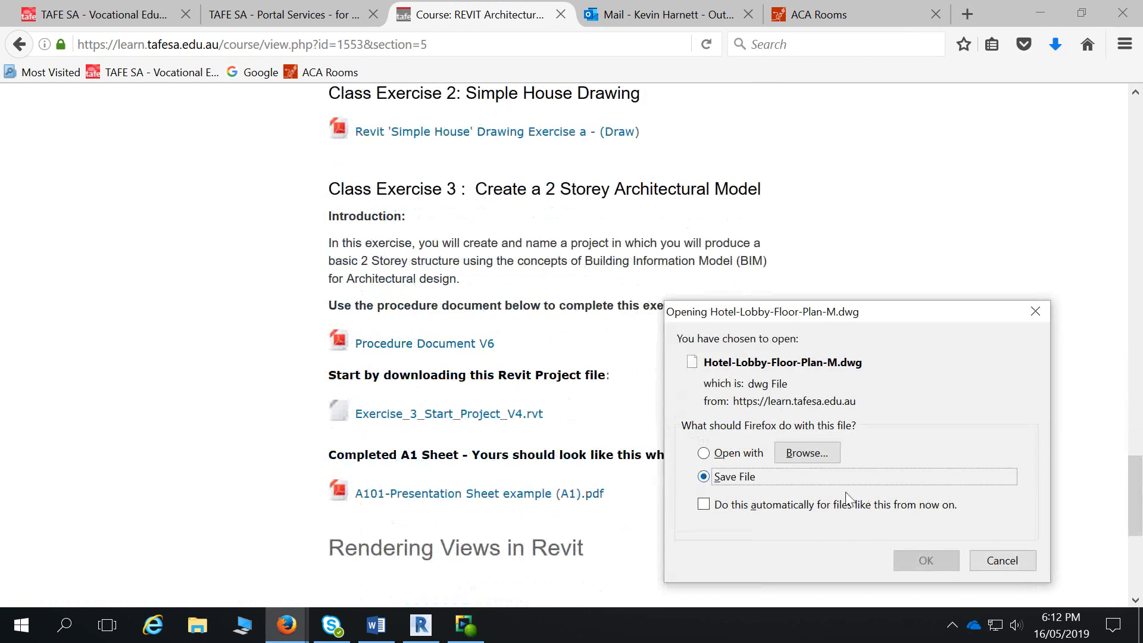
{"action": "left_click", "coordinate": [1002, 560]}
- Open the Exercise 3a - Setting Up Levels PDF and review the levels shown in Figure 3–10
{"action": "scroll", "coordinate": [595, 411], "scroll_direction": "up", "scroll_amount": 10}
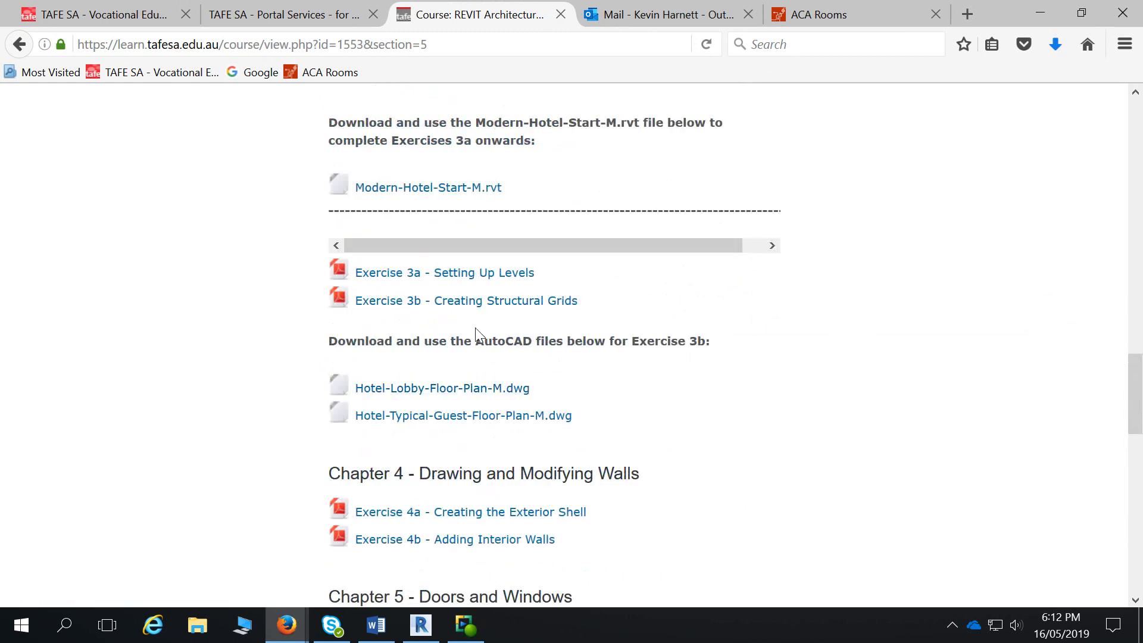
{"action": "left_click", "coordinate": [476, 275]}
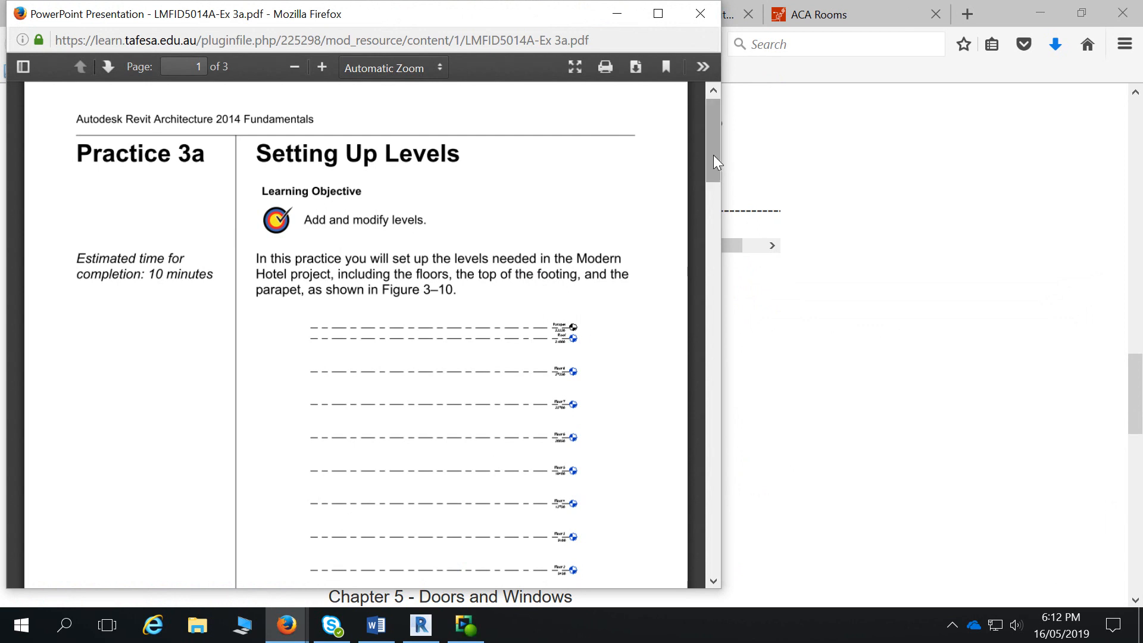
{"action": "scroll", "coordinate": [563, 345], "scroll_direction": "down", "scroll_amount": 5}
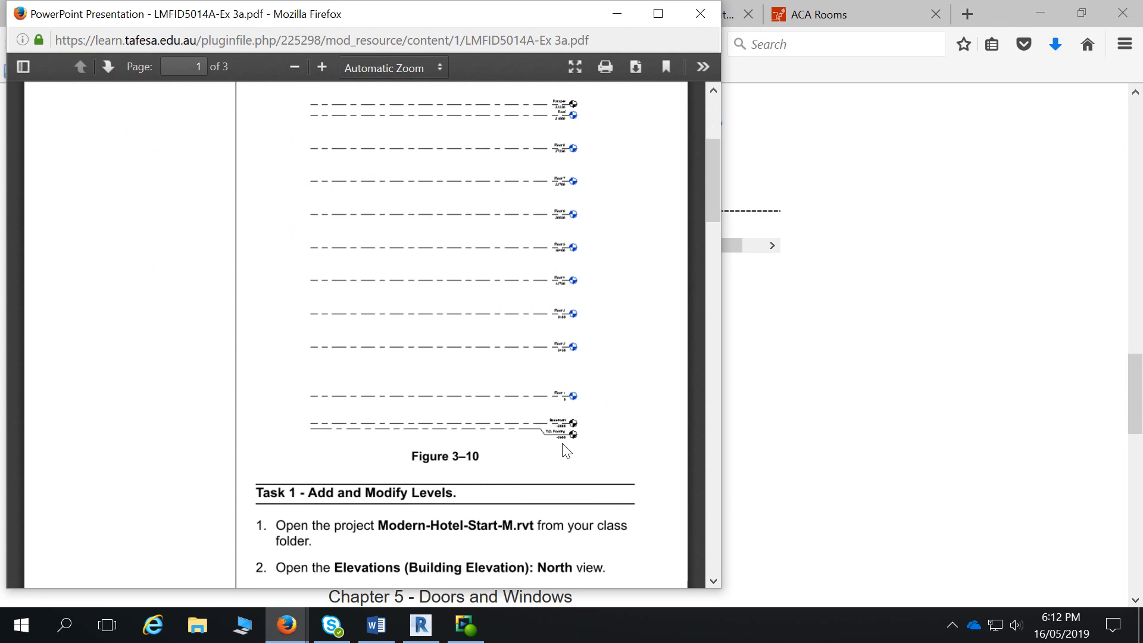
- Close the exercise PDF, switch to Revit and draw a level at elevation 6700 above Level 1 without making a plan view
{"action": "left_click", "coordinate": [701, 15]}
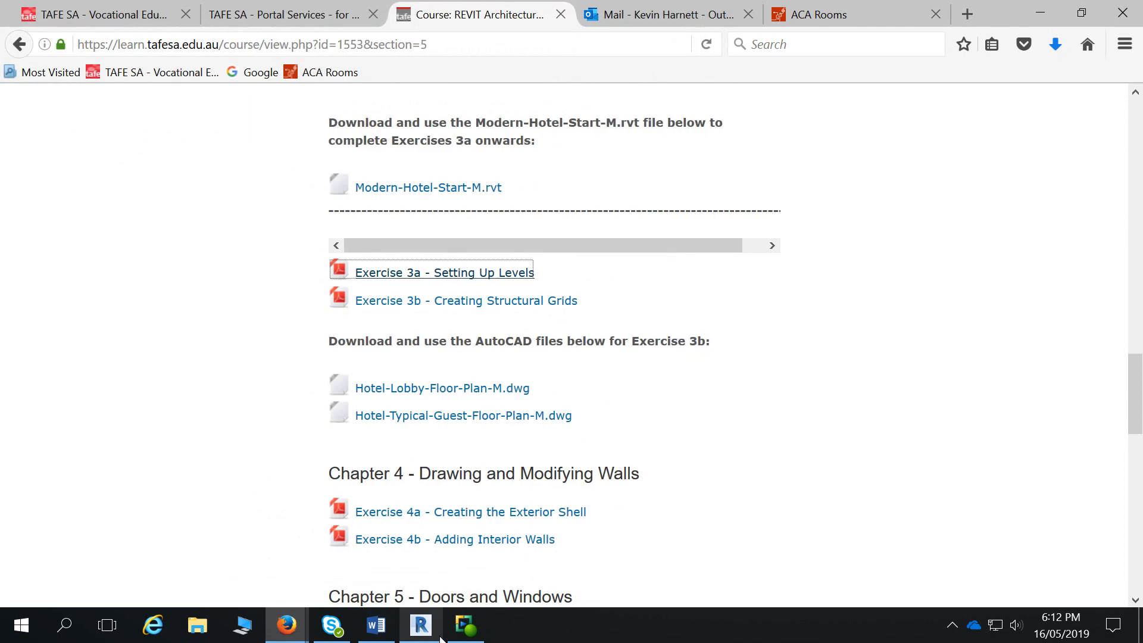
{"action": "left_click", "coordinate": [440, 530]}
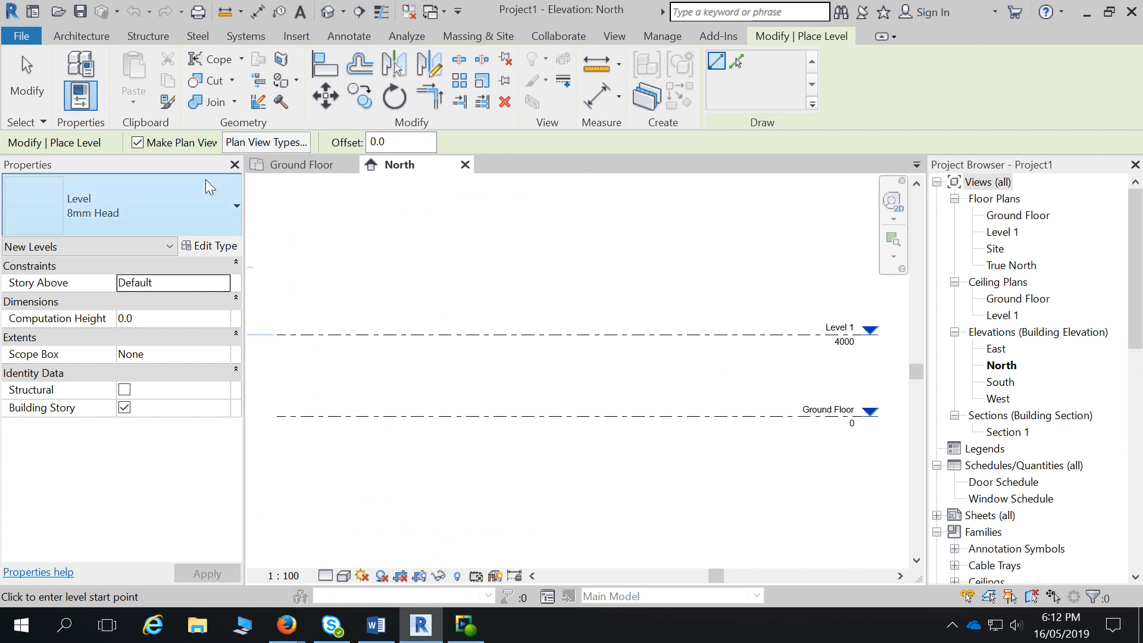
{"action": "left_click", "coordinate": [142, 142]}
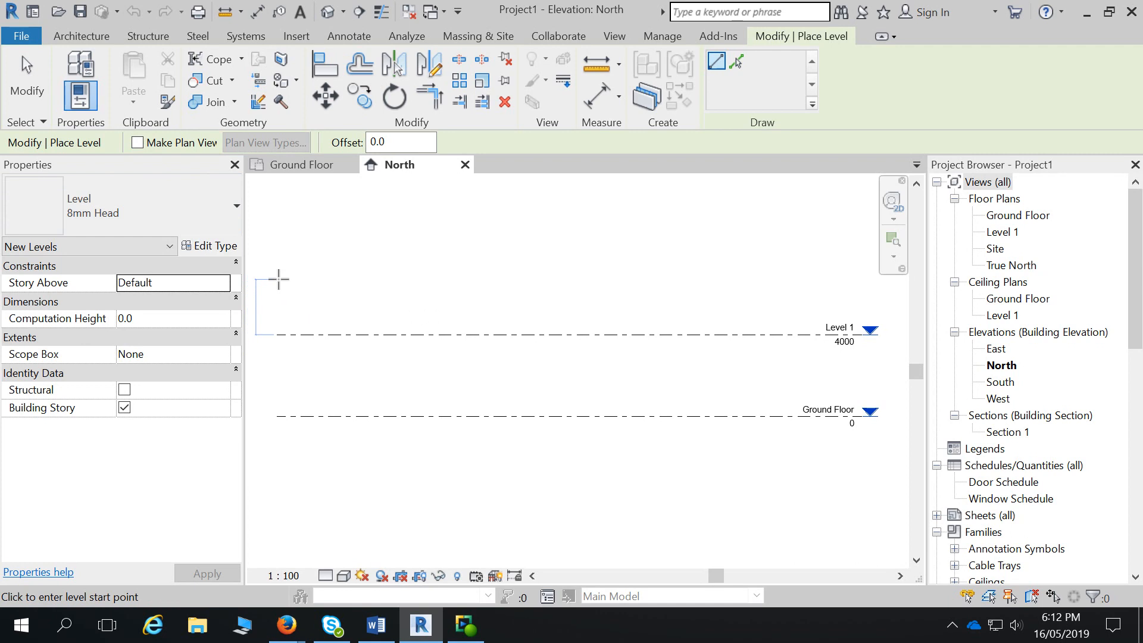
{"action": "left_click", "coordinate": [277, 279]}
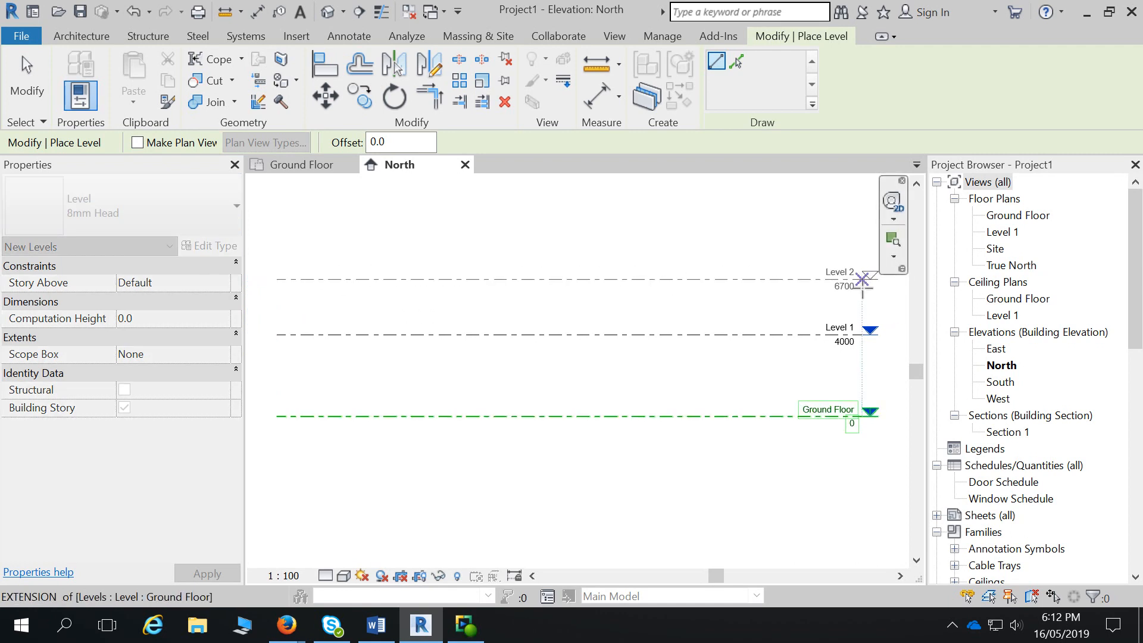
{"action": "left_click", "coordinate": [864, 280]}
{"action": "key", "text": "Escape"}
{"action": "key", "text": "Escape"}
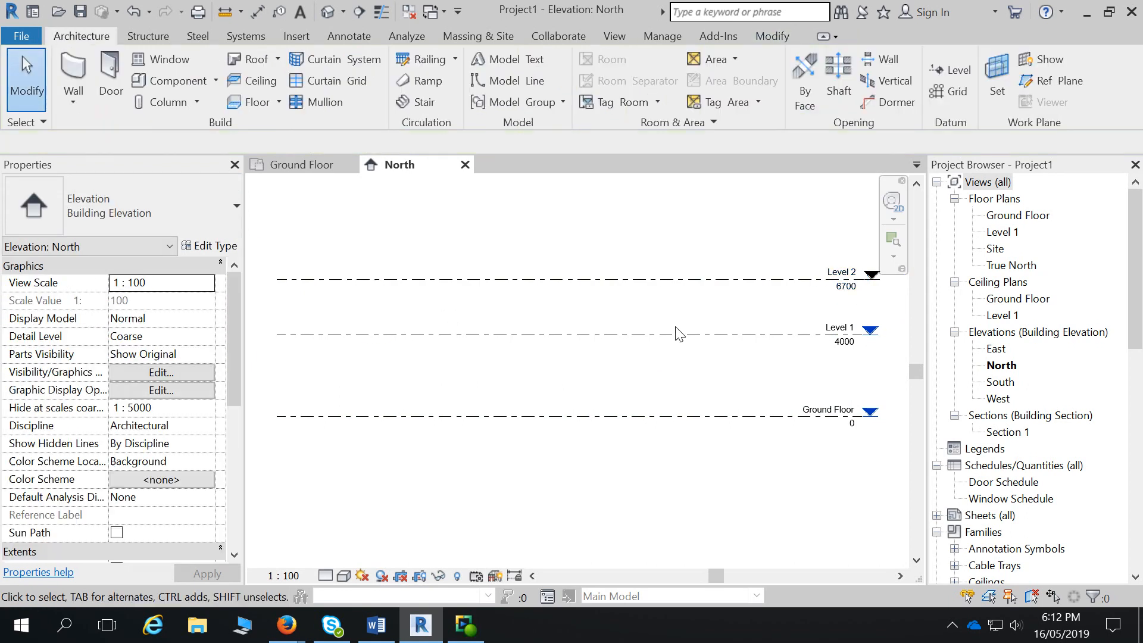
{"action": "left_click", "coordinate": [860, 298]}
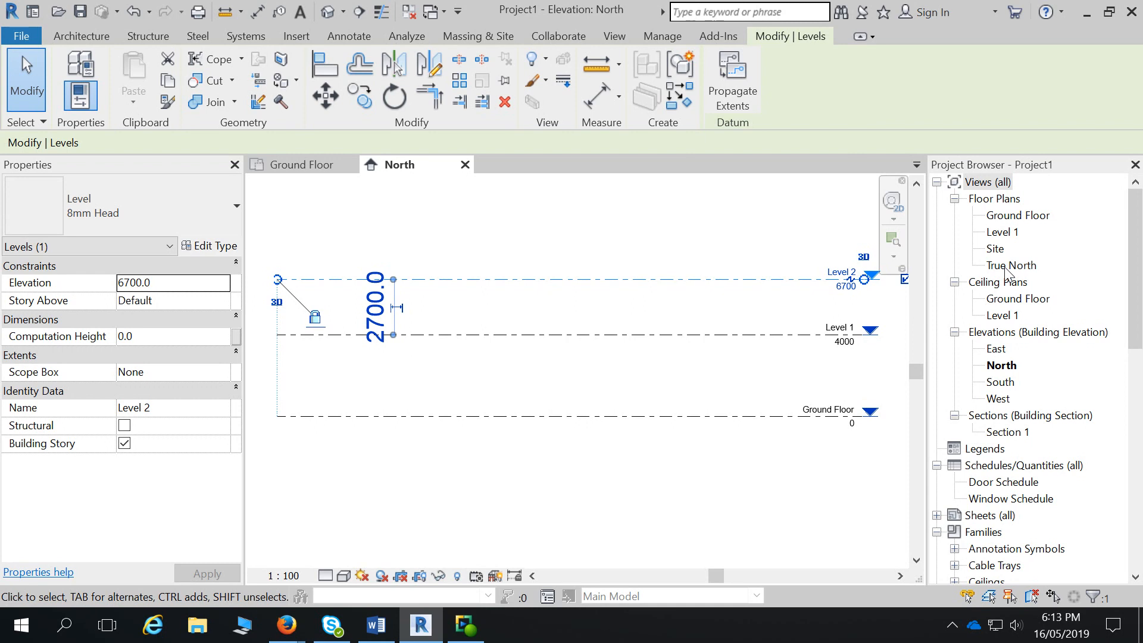
{"action": "left_click", "coordinate": [786, 240]}
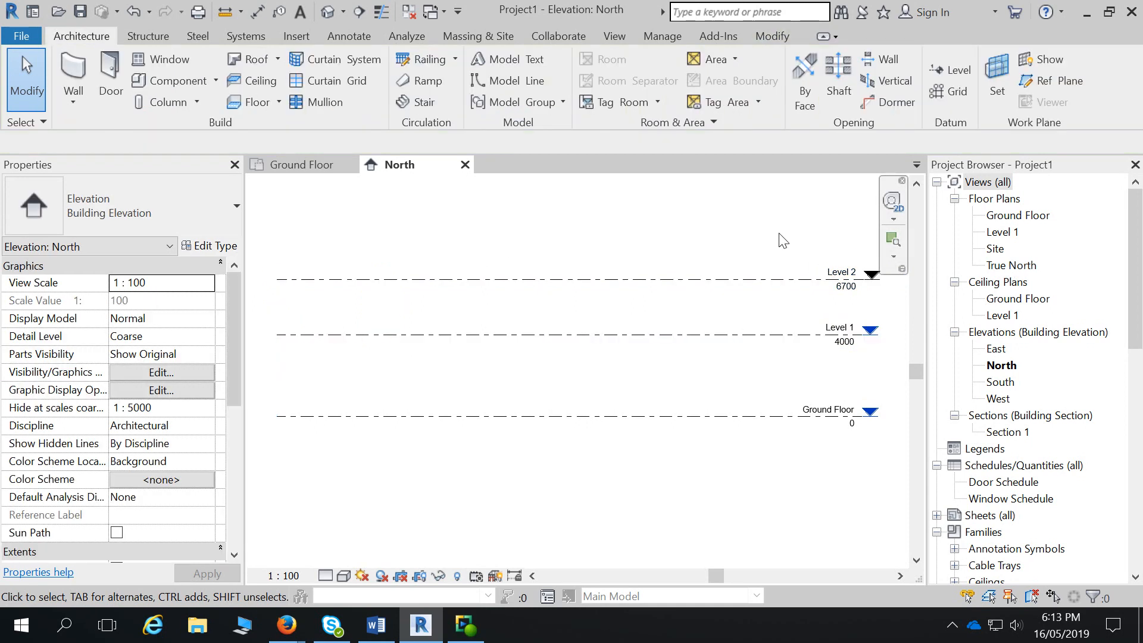
- Draw a level at elevation 8800 above Level 2, creating only a Floor Plan view for it
{"action": "left_click", "coordinate": [949, 69]}
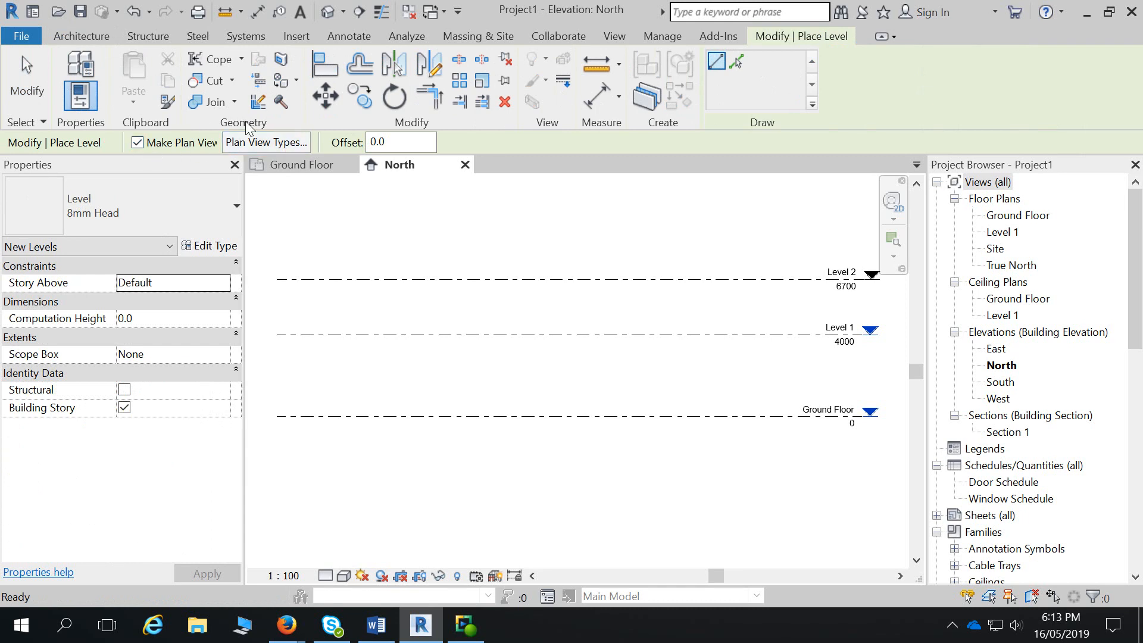
{"action": "left_click", "coordinate": [255, 145]}
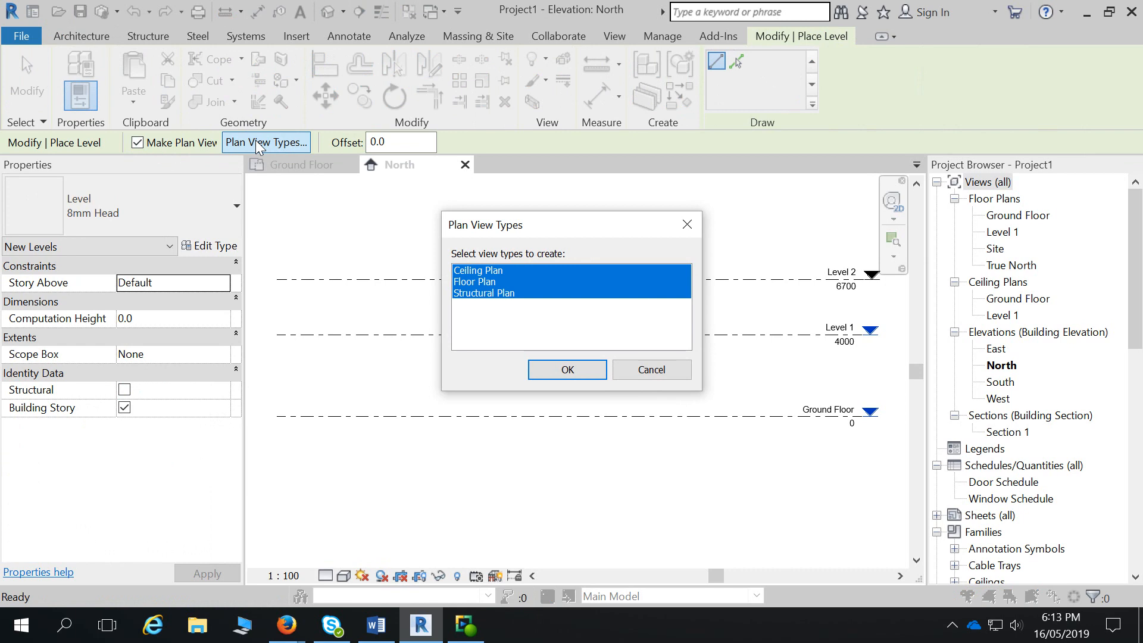
{"action": "left_click", "coordinate": [476, 293]}
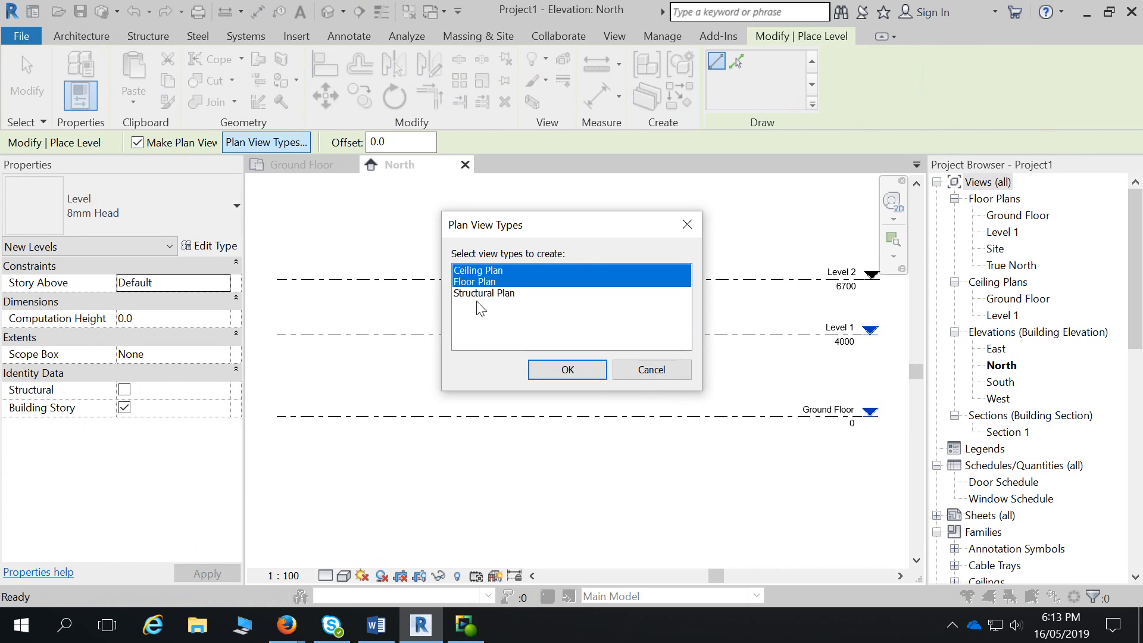
{"action": "left_click", "coordinate": [499, 271]}
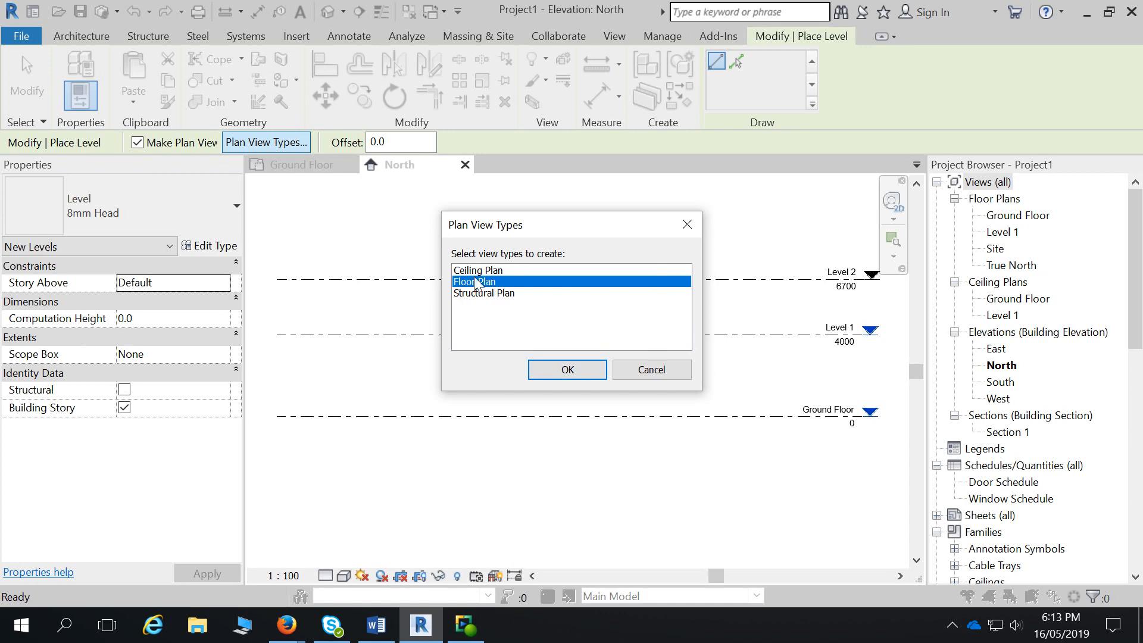
{"action": "left_click", "coordinate": [568, 370]}
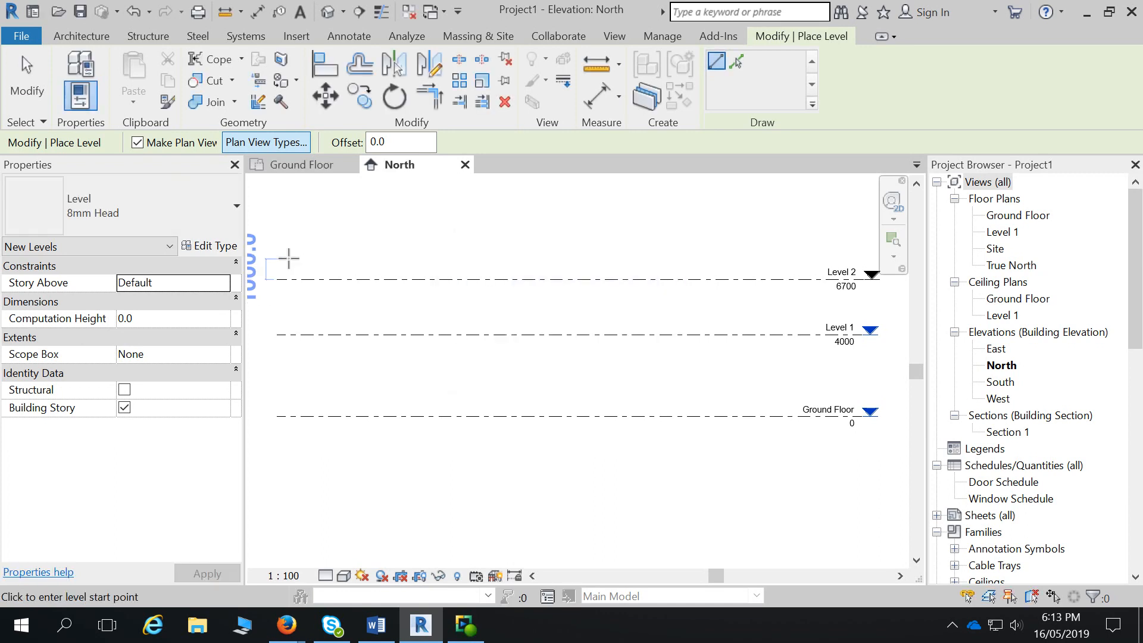
{"action": "scroll", "coordinate": [289, 238], "scroll_direction": "down", "scroll_amount": 2}
{"action": "left_click", "coordinate": [289, 238]}
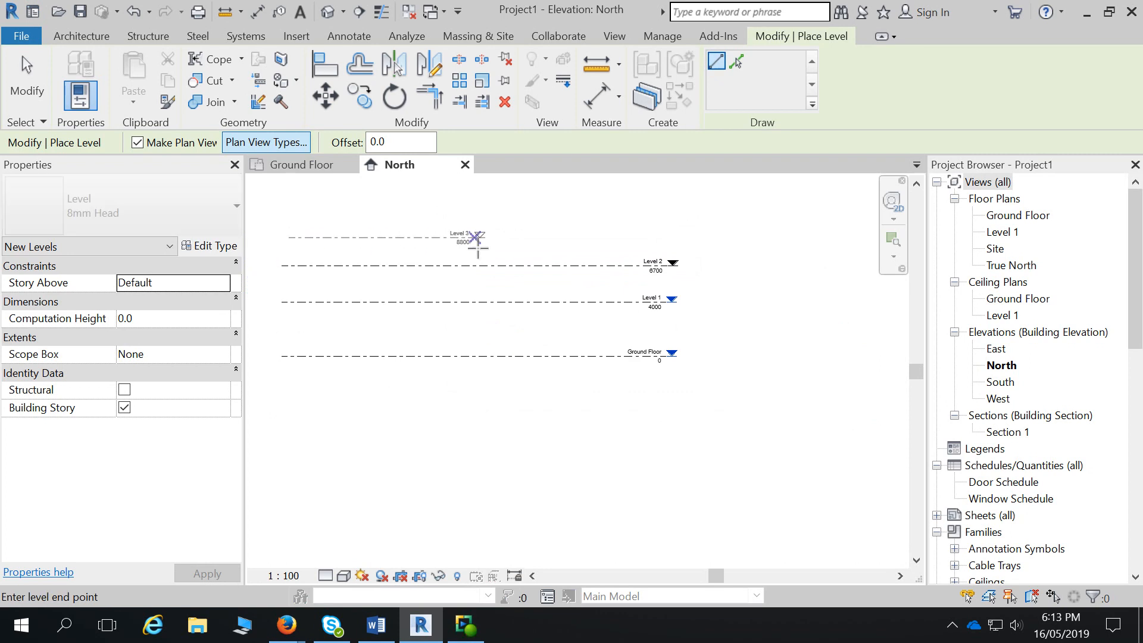
{"action": "left_click", "coordinate": [669, 238]}
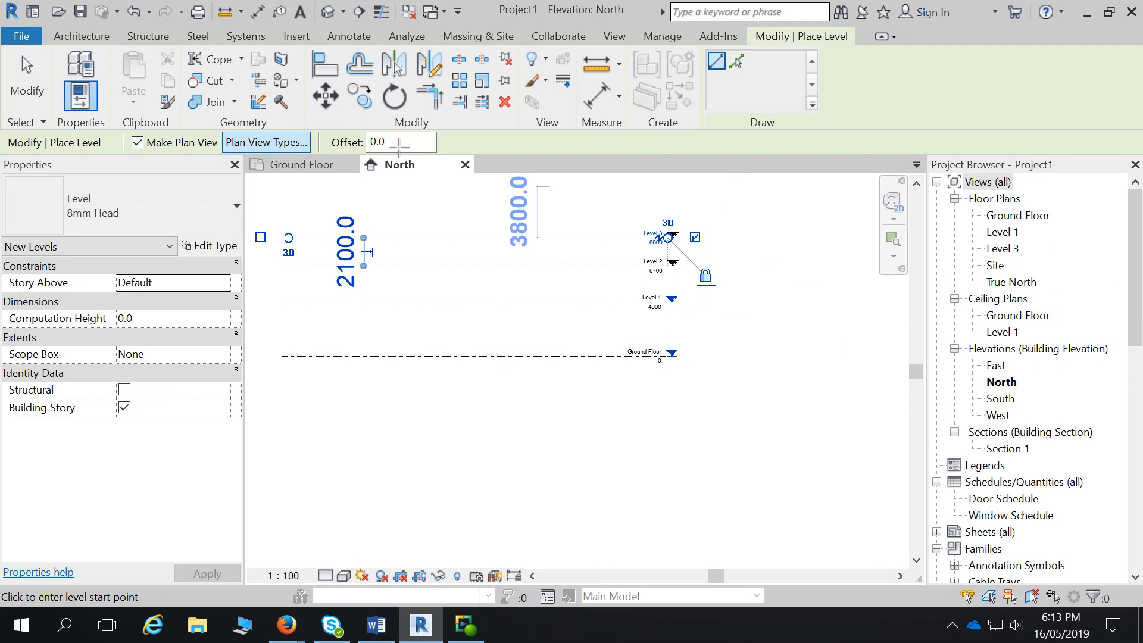
{"action": "left_click", "coordinate": [24, 63]}
- Open the Level 3 floor plan to check it, and close it to return to the North elevation
{"action": "scroll", "coordinate": [681, 242], "scroll_direction": "up", "scroll_amount": 2}
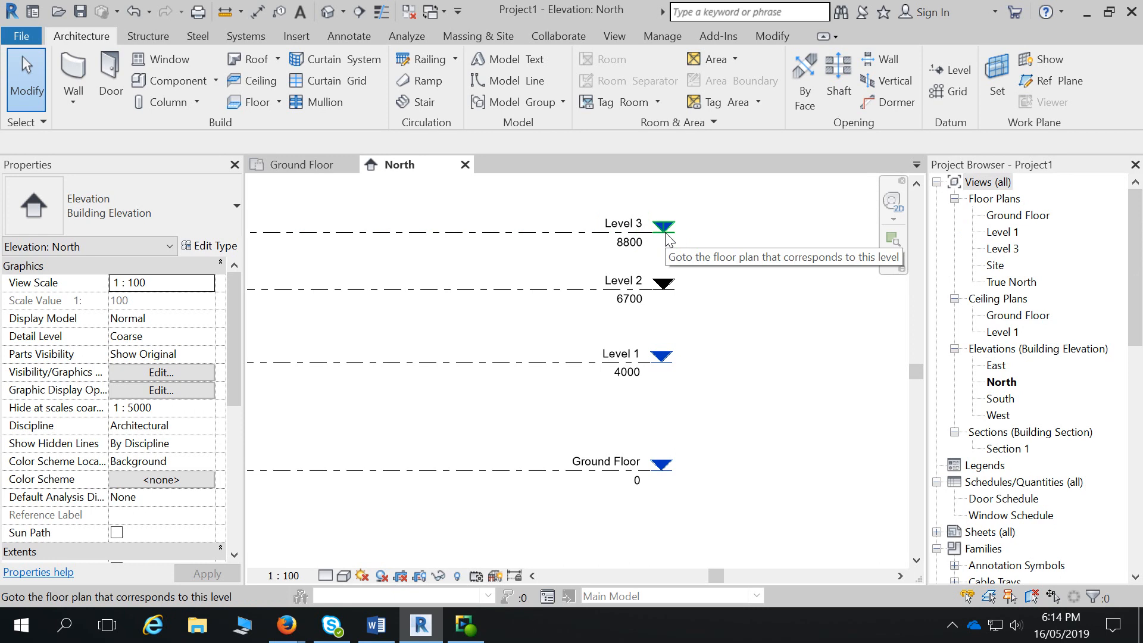
{"action": "double_click", "coordinate": [1010, 249]}
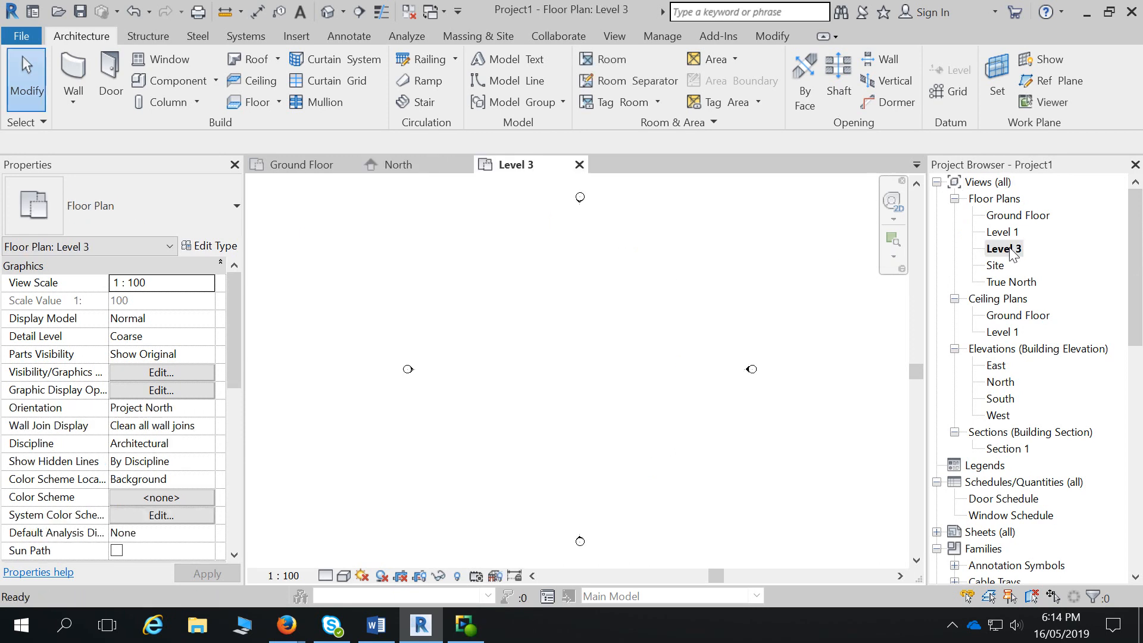
{"action": "left_click", "coordinate": [580, 164]}
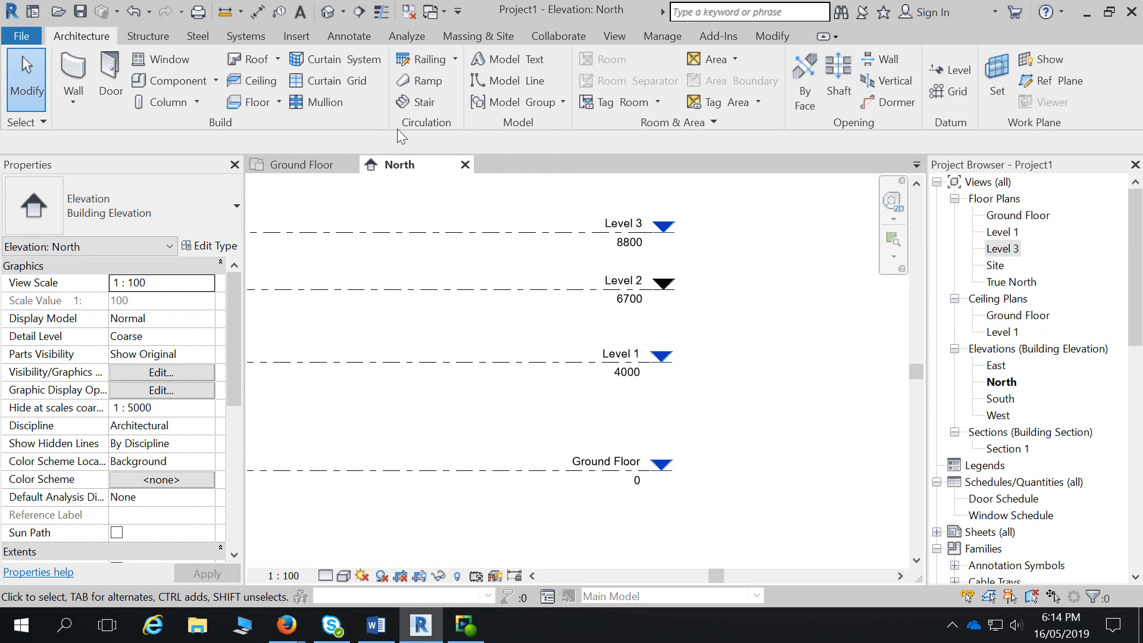
- Draw a level at elevation 10600 above Level 3, creating Ceiling Plan, Floor Plan and Structural Plan views for it
{"action": "left_click", "coordinate": [952, 73]}
{"action": "left_click", "coordinate": [266, 141]}
{"action": "left_click", "coordinate": [536, 270], "text": "ctrl"}
{"action": "left_click", "coordinate": [503, 293], "text": "ctrl"}
{"action": "left_click", "coordinate": [543, 376]}
{"action": "scroll", "coordinate": [475, 369], "scroll_direction": "down", "scroll_amount": 2}
{"action": "middle_click_drag", "start_coordinate": [478, 379], "coordinate": [610, 468]}
{"action": "left_click", "coordinate": [289, 349]}
{"action": "left_click", "coordinate": [710, 347]}
{"action": "left_click", "coordinate": [26, 77]}
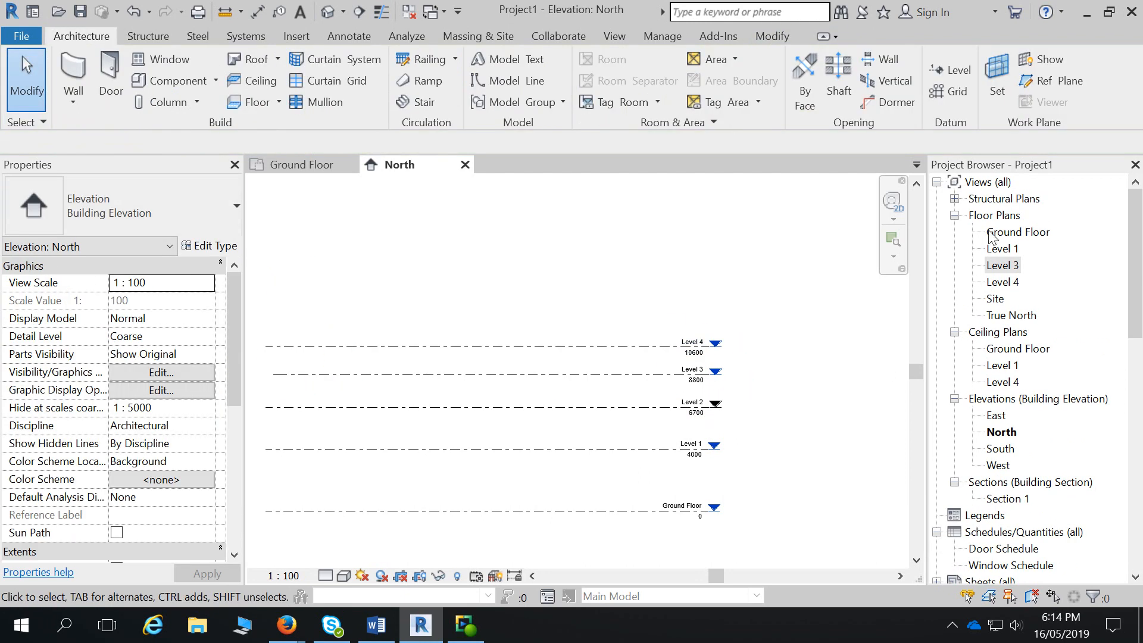
- Examine the Level 4 structural plan listed under Structural Plans in the project views
{"action": "left_click", "coordinate": [955, 199]}
{"action": "left_click", "coordinate": [1012, 217]}
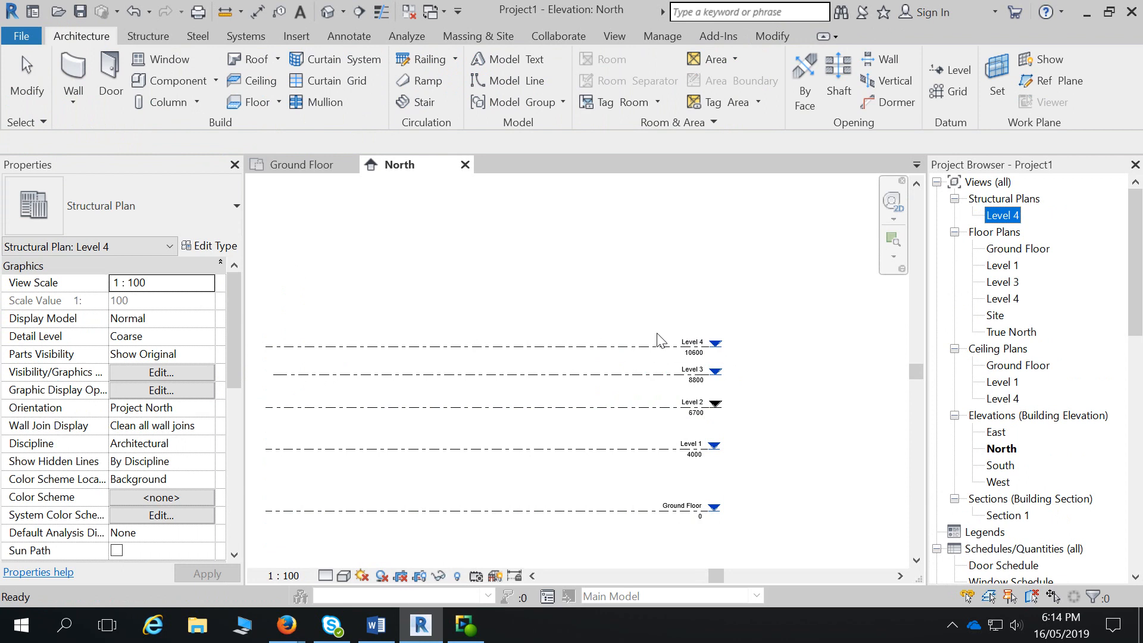
{"action": "left_click", "coordinate": [14, 94]}
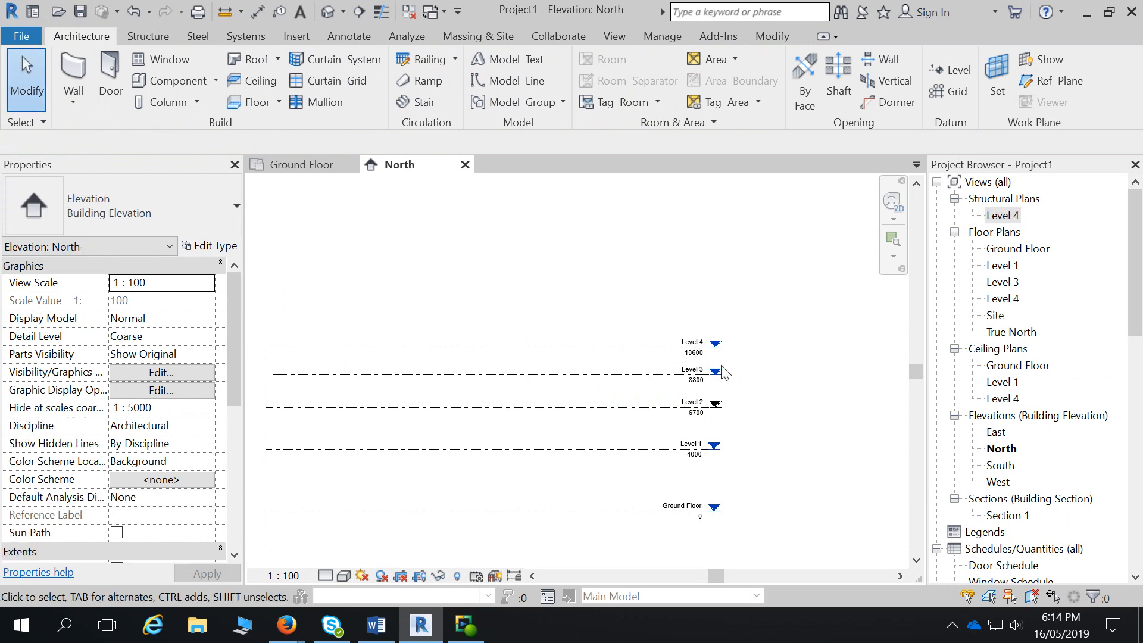
- Rename Level 4 to Roof and rename its corresponding views as well
{"action": "left_click", "coordinate": [696, 344]}
{"action": "left_click", "coordinate": [800, 364]}
{"action": "scroll", "coordinate": [713, 339], "scroll_direction": "up", "scroll_amount": 2}
{"action": "left_click", "coordinate": [675, 346]}
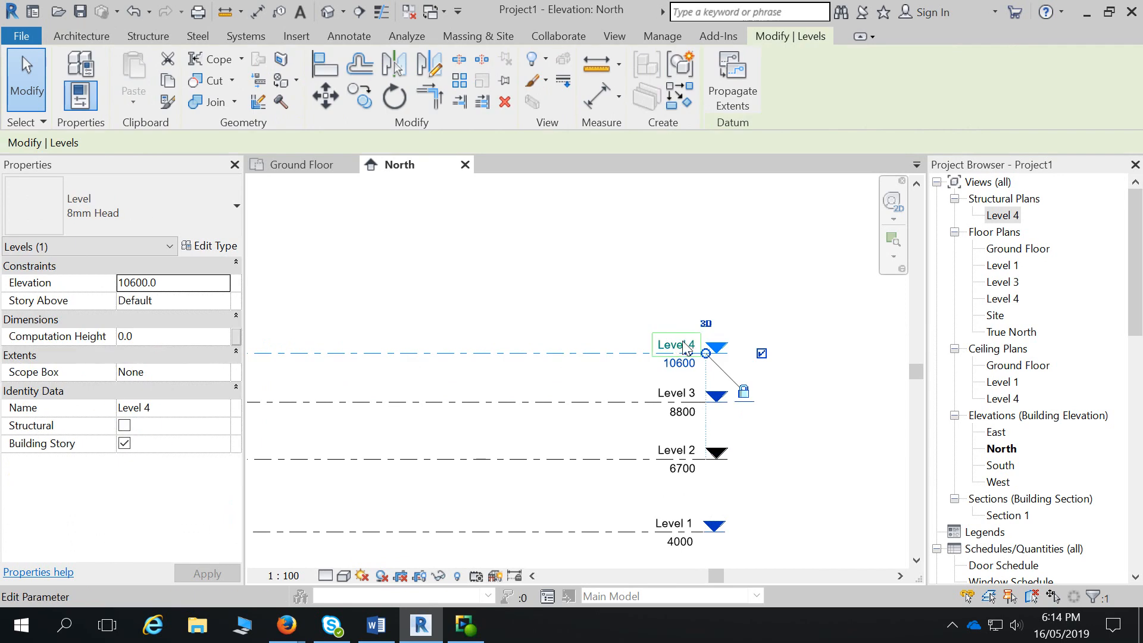
{"action": "left_click", "coordinate": [685, 347]}
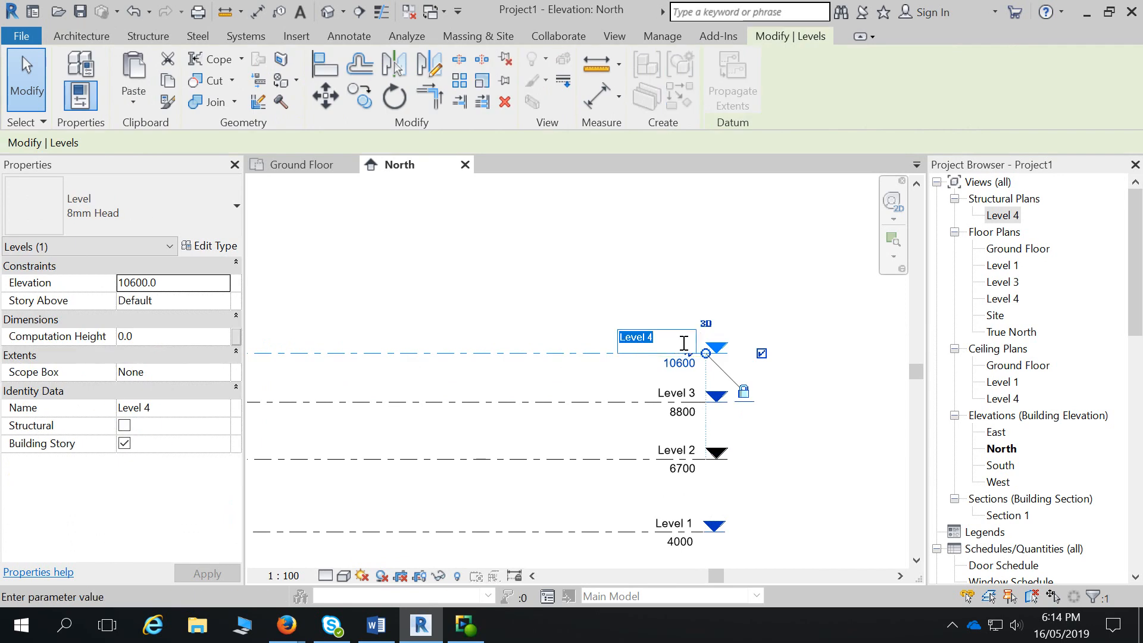
{"action": "type", "text": "Roof"}
{"action": "key", "text": "Return"}
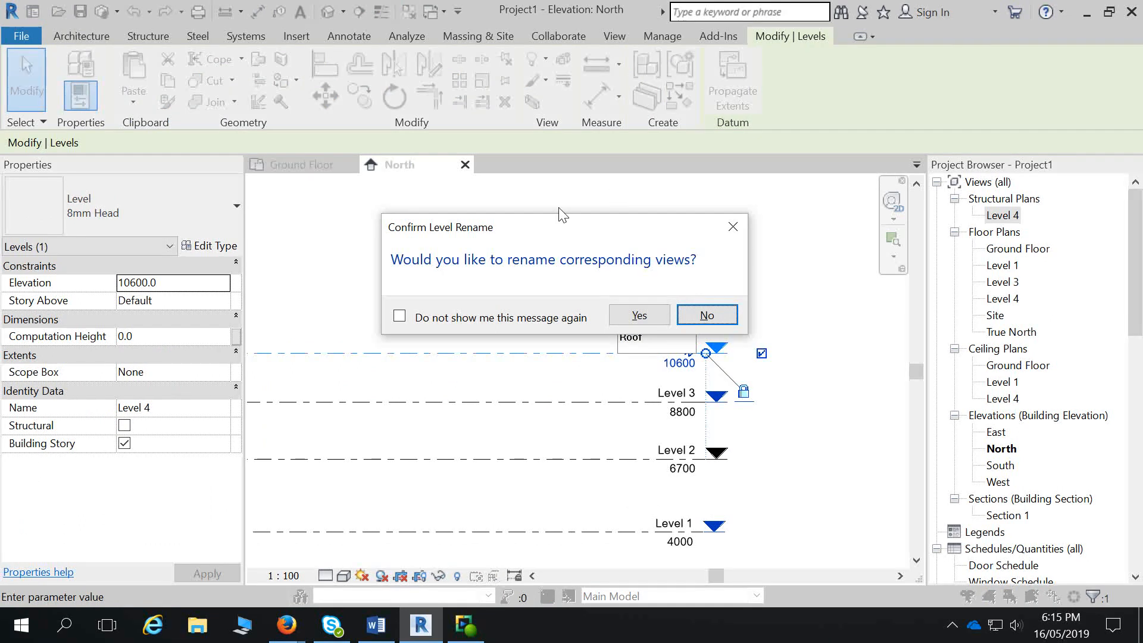
{"action": "left_click", "coordinate": [659, 319]}
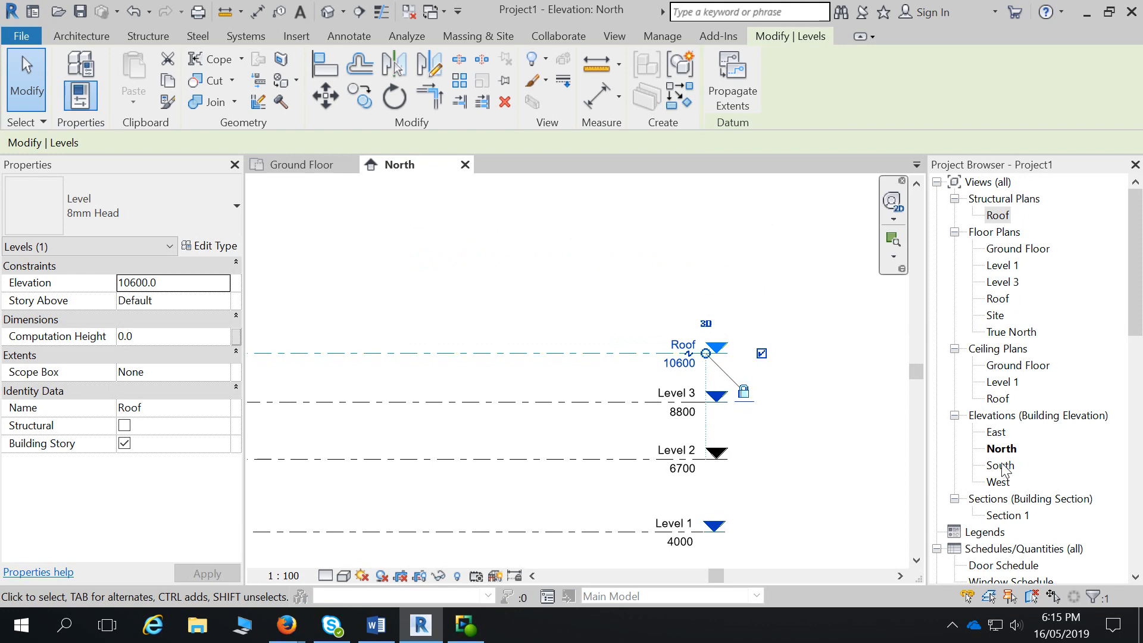
- Open the East elevation and set the elevation of Level 1 to 2730
{"action": "double_click", "coordinate": [996, 432]}
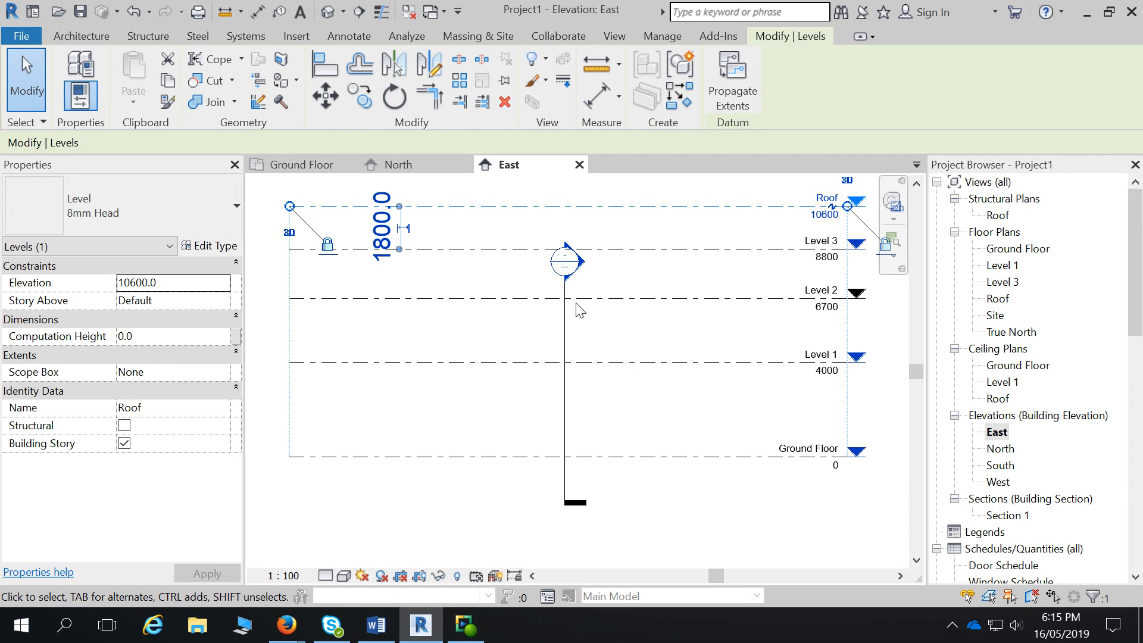
{"action": "scroll", "coordinate": [744, 396], "scroll_direction": "down", "scroll_amount": 1}
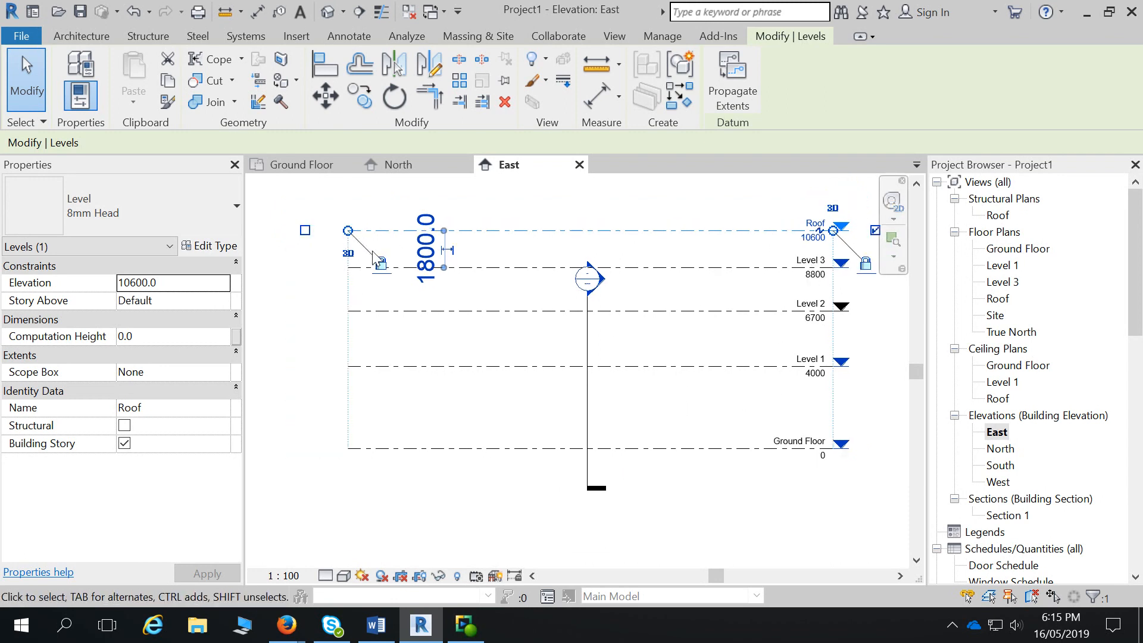
{"action": "left_click", "coordinate": [755, 368]}
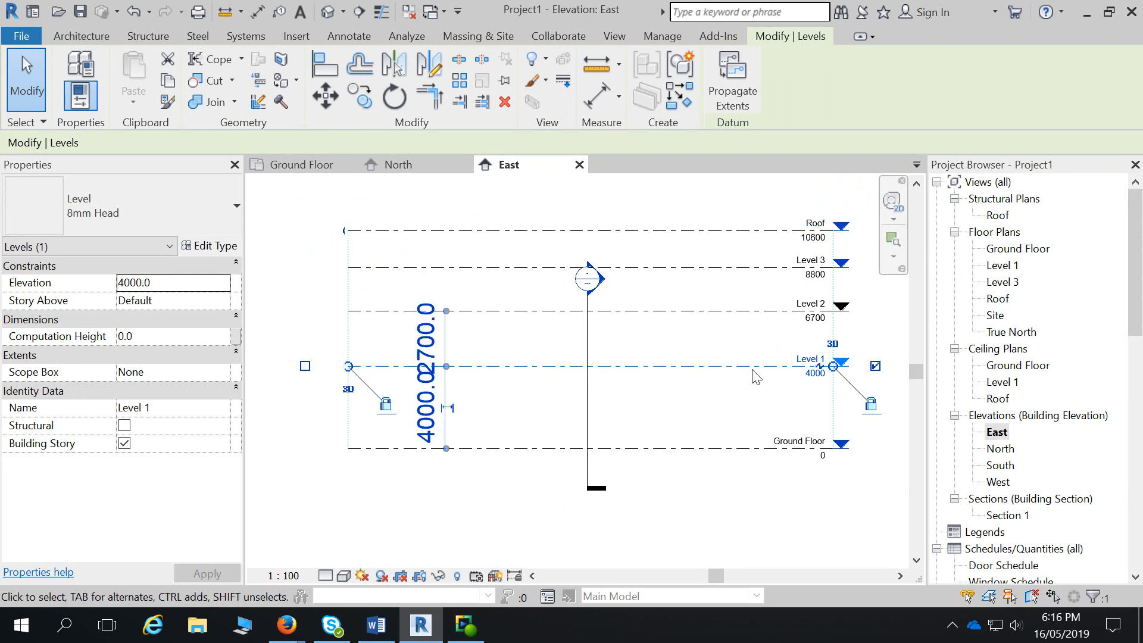
{"action": "left_click", "coordinate": [814, 375]}
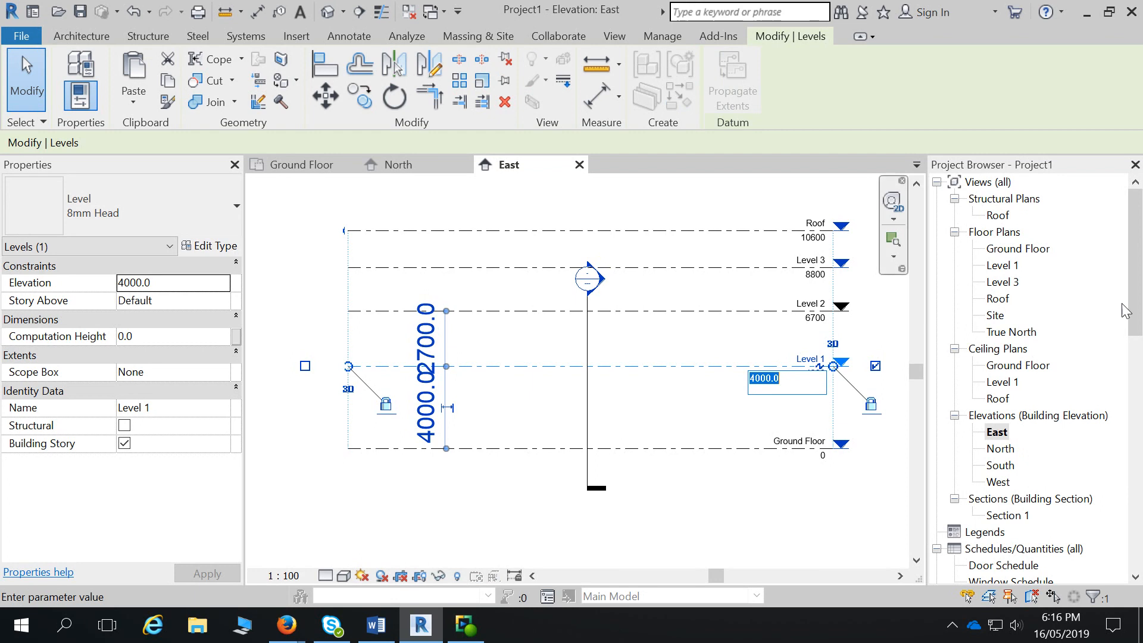
{"action": "key", "text": "Escape"}
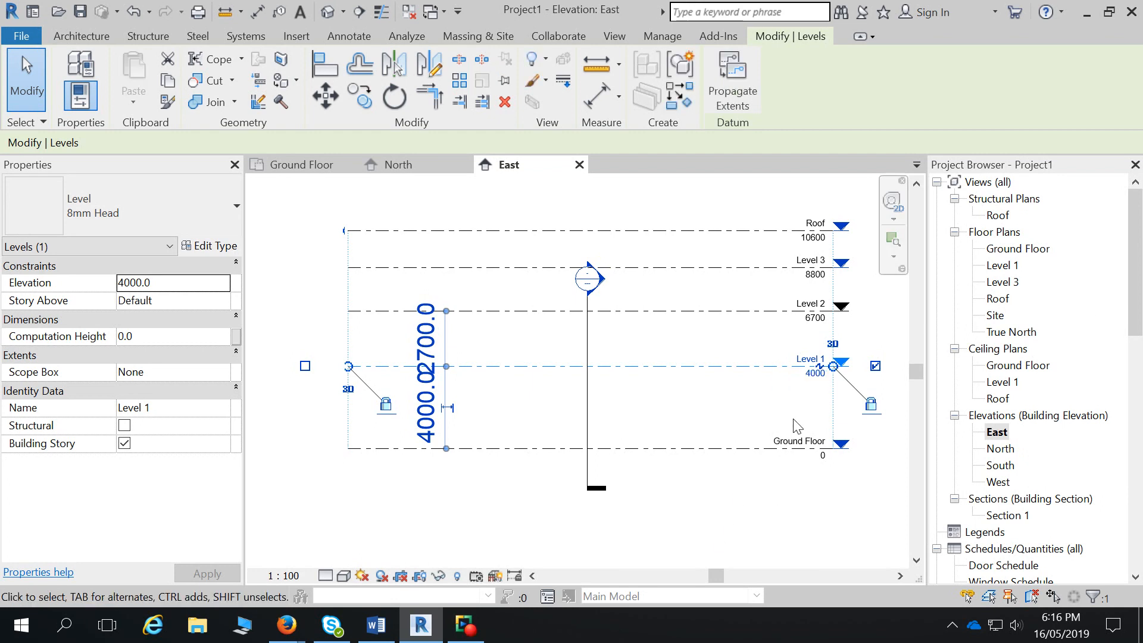
{"action": "left_click", "coordinate": [814, 374]}
{"action": "type", "text": "2730"}
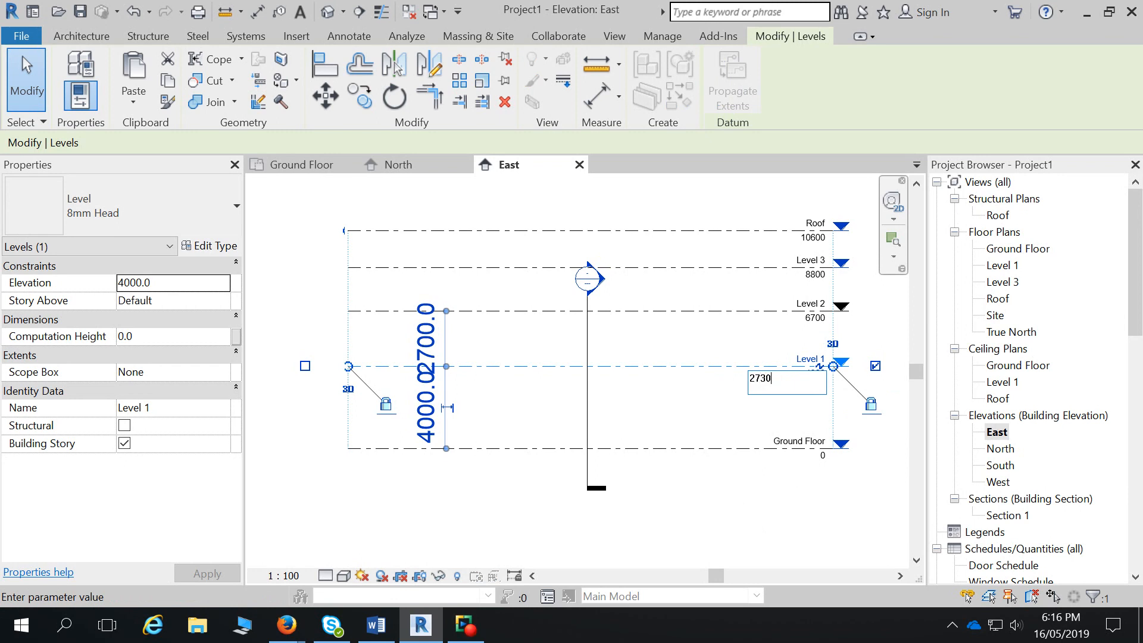
{"action": "key", "text": "Return"}
{"action": "key", "text": "Escape"}
- Place an aligned dimension between Level 1 and Ground Floor in the East elevation and select it
{"action": "left_click", "coordinate": [751, 312]}
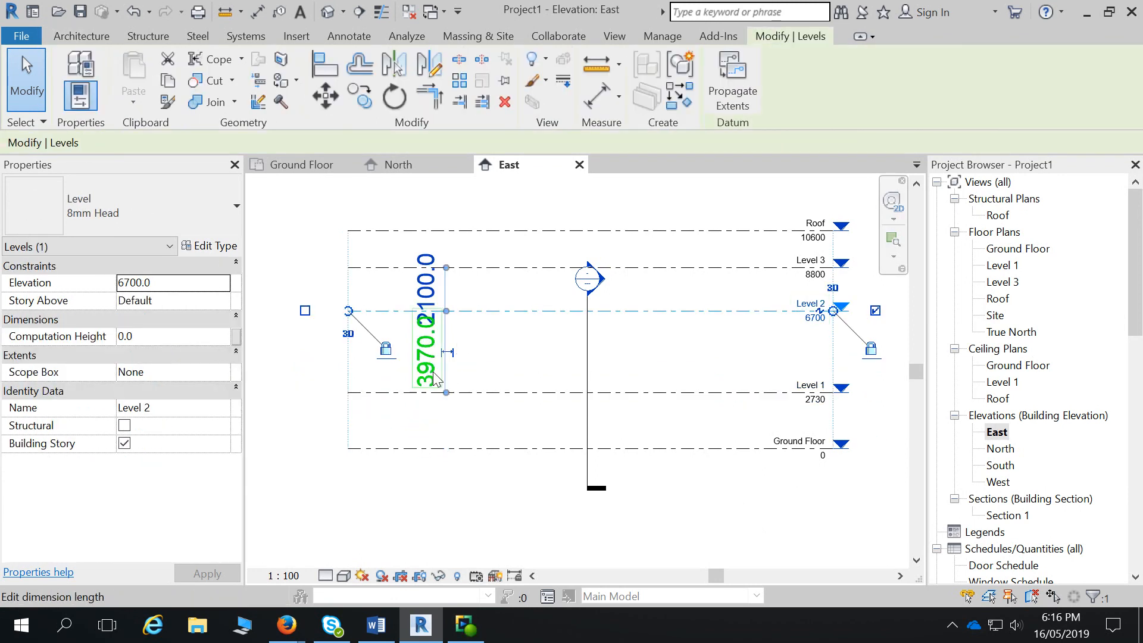
{"action": "left_click", "coordinate": [264, 15]}
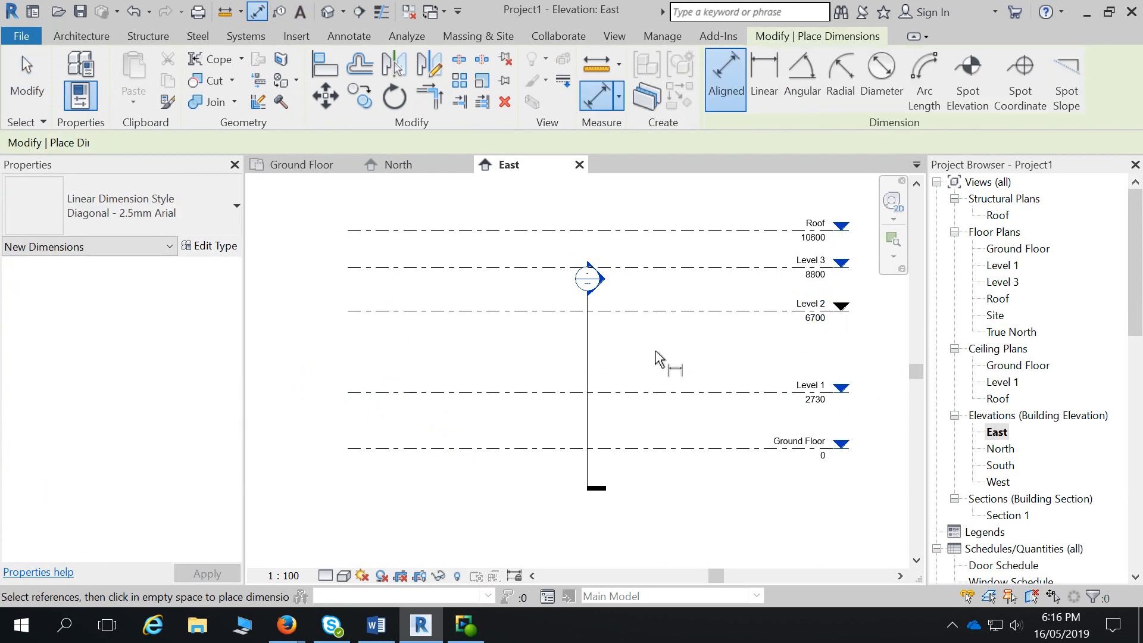
{"action": "left_click", "coordinate": [684, 392]}
{"action": "left_click", "coordinate": [684, 448]}
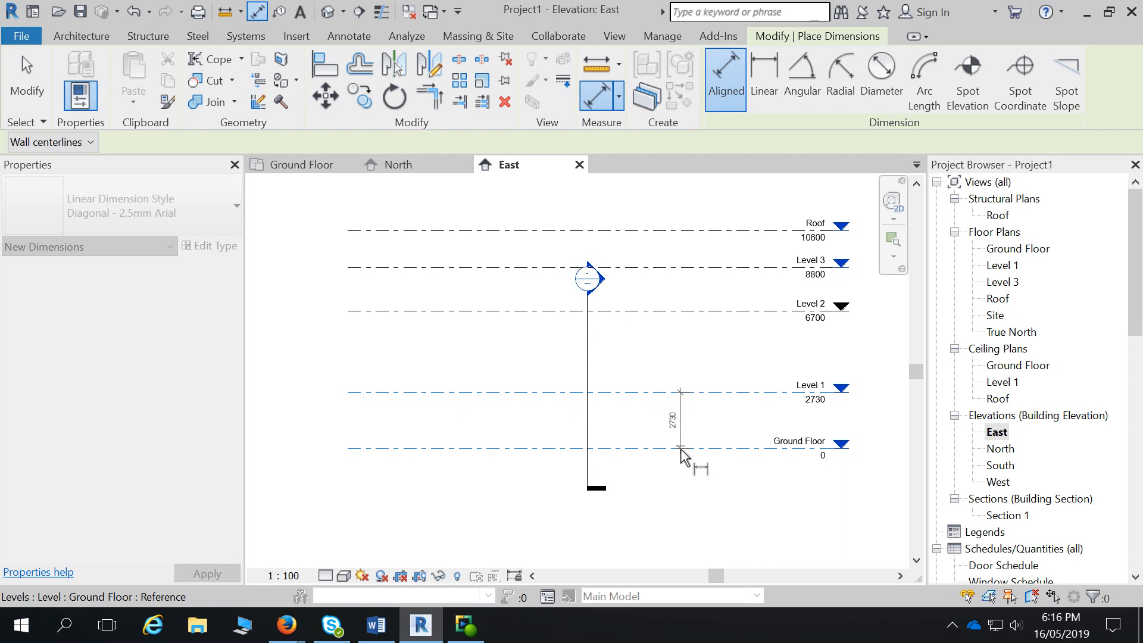
{"action": "left_click", "coordinate": [680, 319]}
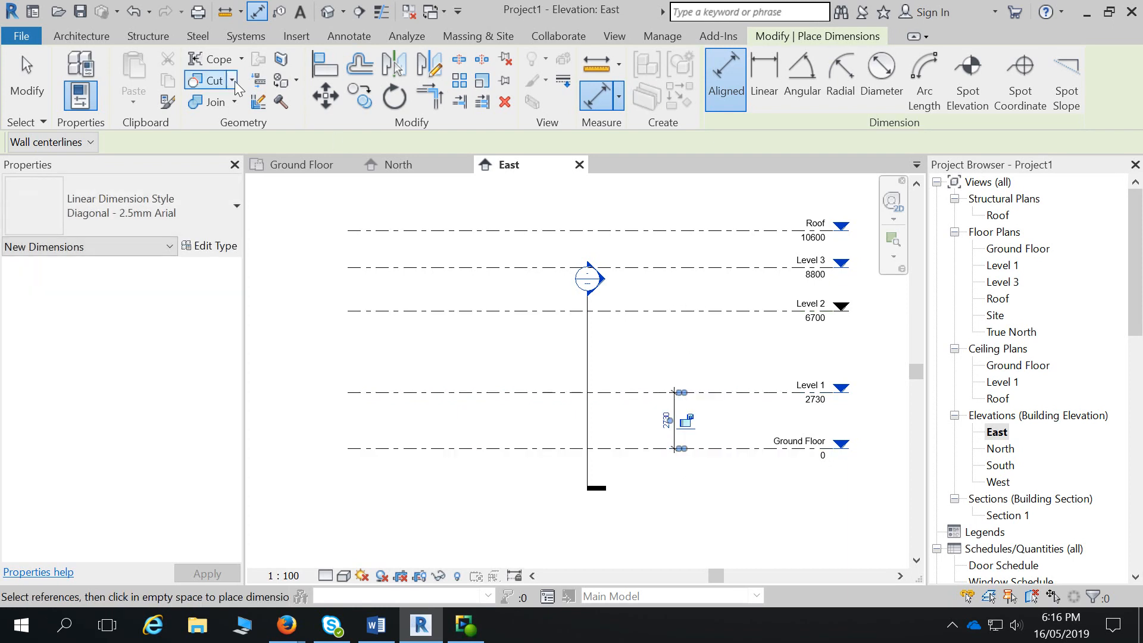
{"action": "left_click", "coordinate": [17, 89]}
{"action": "left_click", "coordinate": [669, 410]}
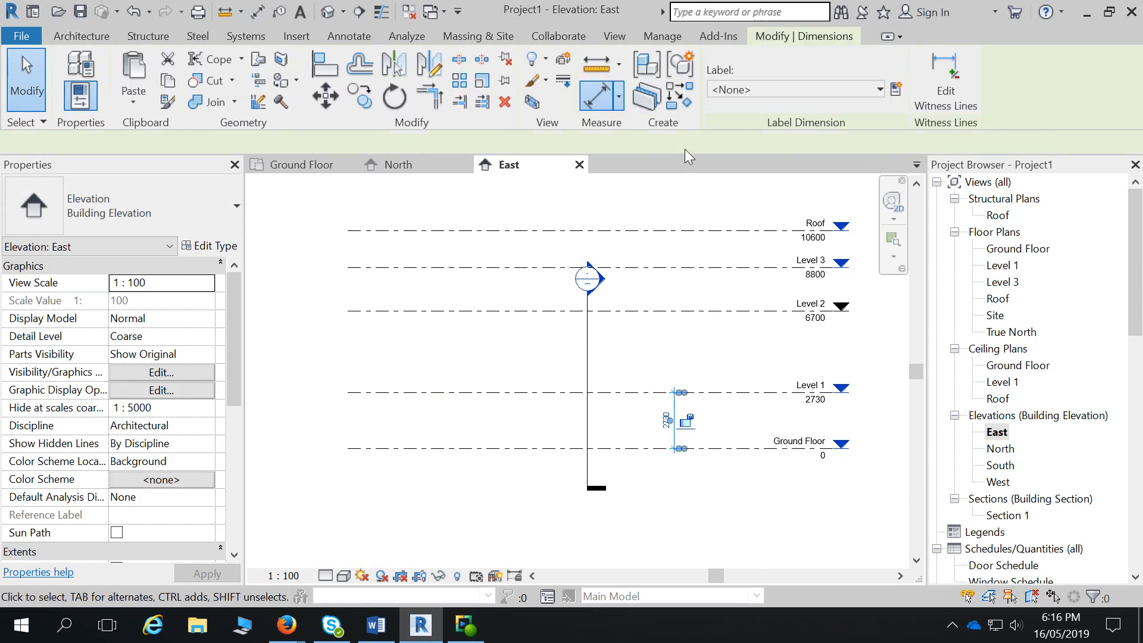
- Extend the selected dimension string with witness lines to Level 2, Level 3 and Roof in the East elevation
{"action": "left_click", "coordinate": [947, 75]}
{"action": "left_click", "coordinate": [684, 311]}
{"action": "left_click", "coordinate": [693, 267]}
{"action": "left_click", "coordinate": [699, 230]}
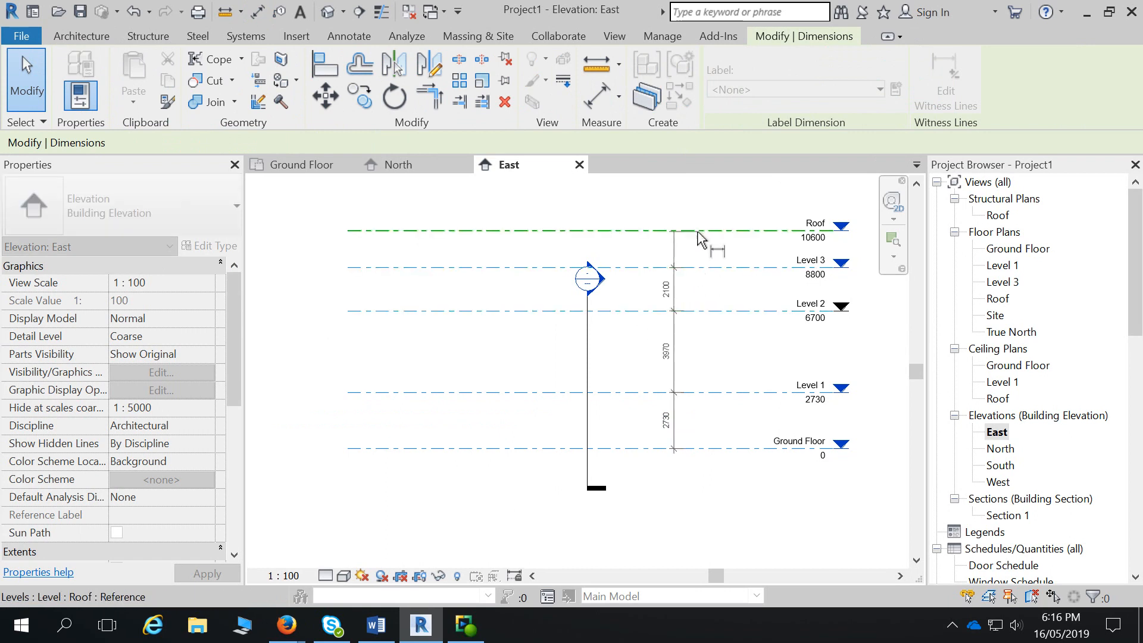
{"action": "left_click", "coordinate": [697, 224]}
{"action": "left_click", "coordinate": [27, 83]}
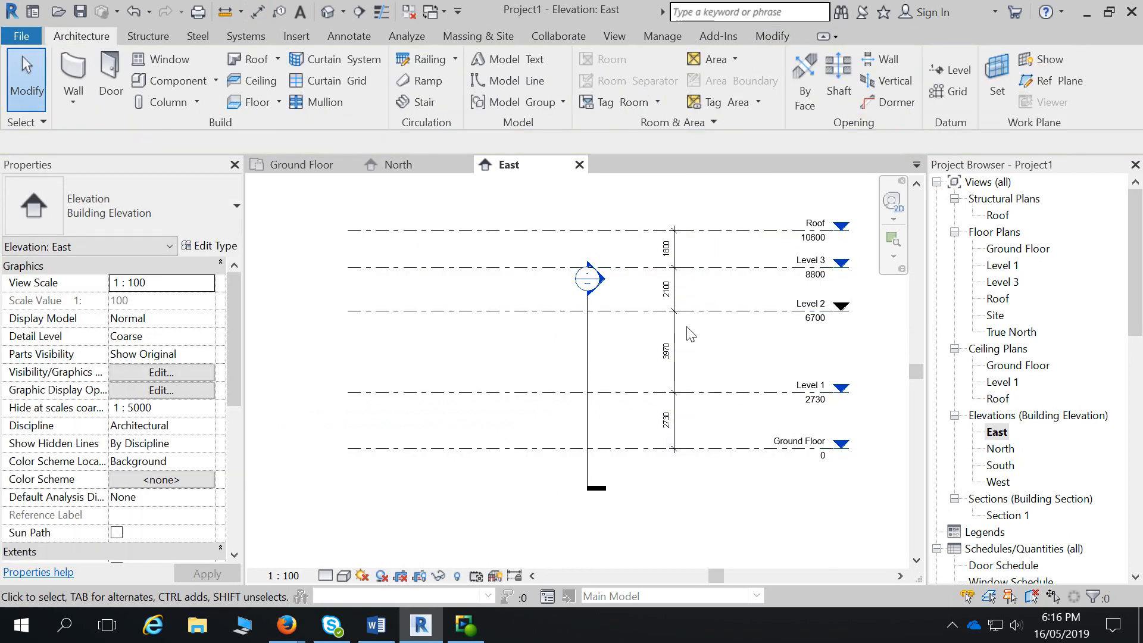
- Set the distance between Level 1 and Level 2 to 450 by moving Level 2
{"action": "left_click", "coordinate": [708, 311]}
{"action": "left_click", "coordinate": [655, 356]}
{"action": "type", "text": "450"}
{"action": "key", "text": "Return"}
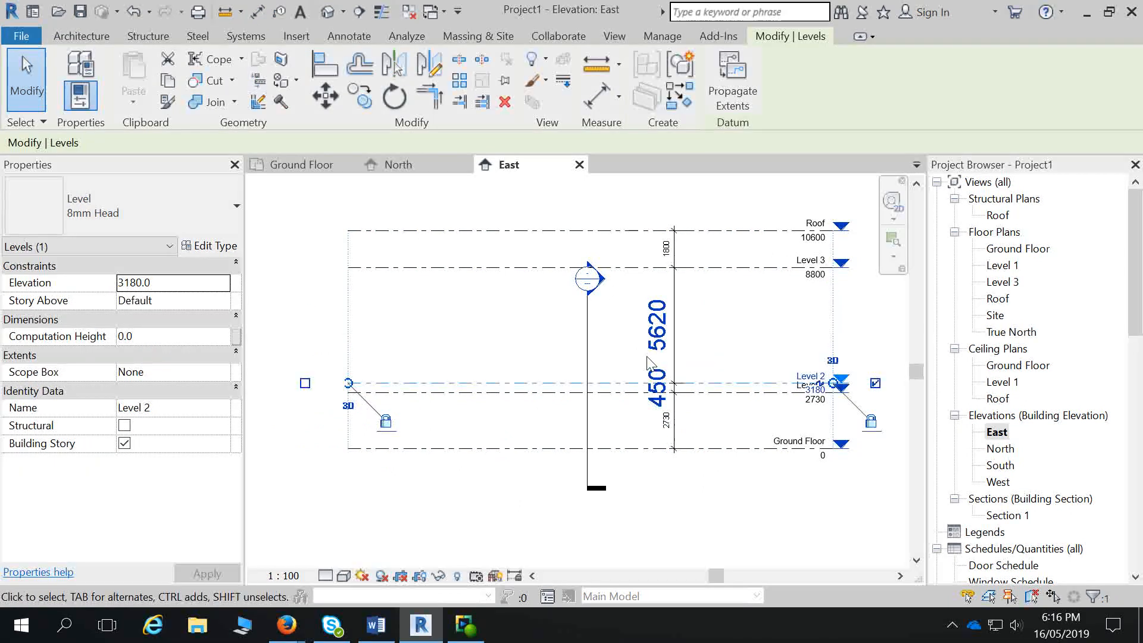
- Move Level 3 so that it sits 2730 above Level 2
{"action": "left_click", "coordinate": [708, 269]}
{"action": "left_click", "coordinate": [658, 325]}
{"action": "type", "text": "2730"}
{"action": "key", "text": "Return"}
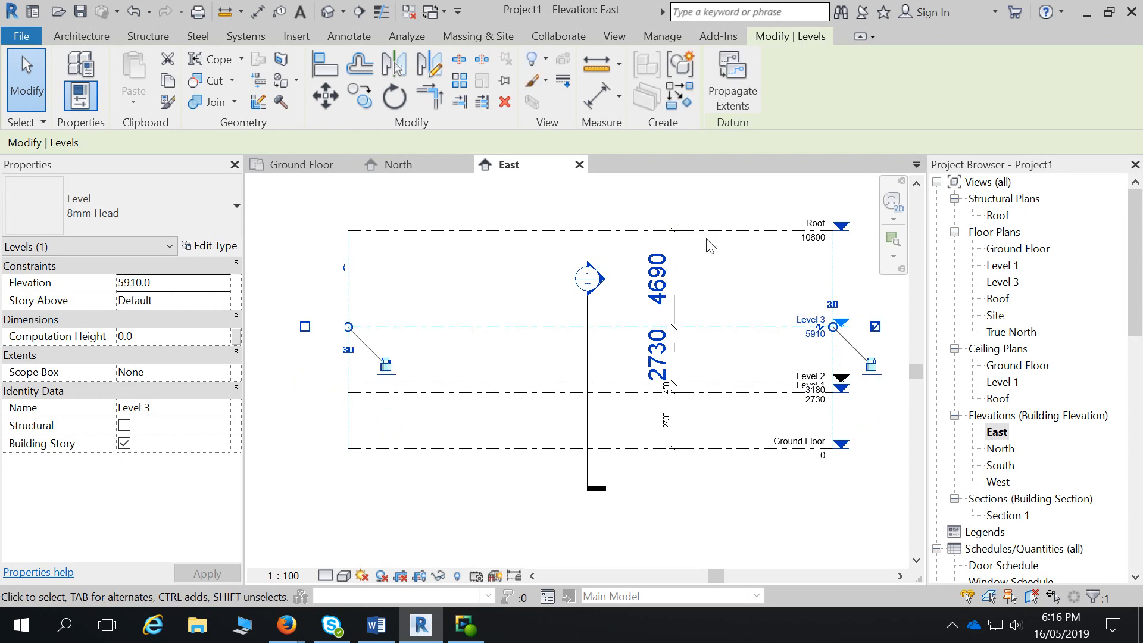
- Move the Roof level so that it sits 3000 above Level 3
{"action": "left_click", "coordinate": [709, 230]}
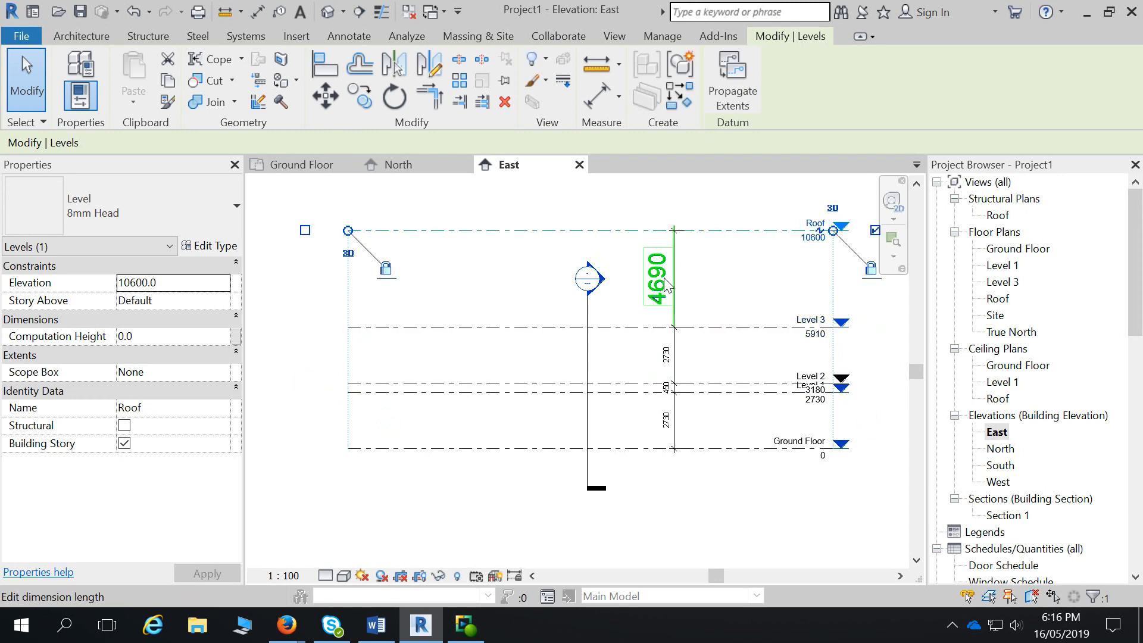
{"action": "left_click", "coordinate": [657, 291]}
{"action": "type", "text": "6"}
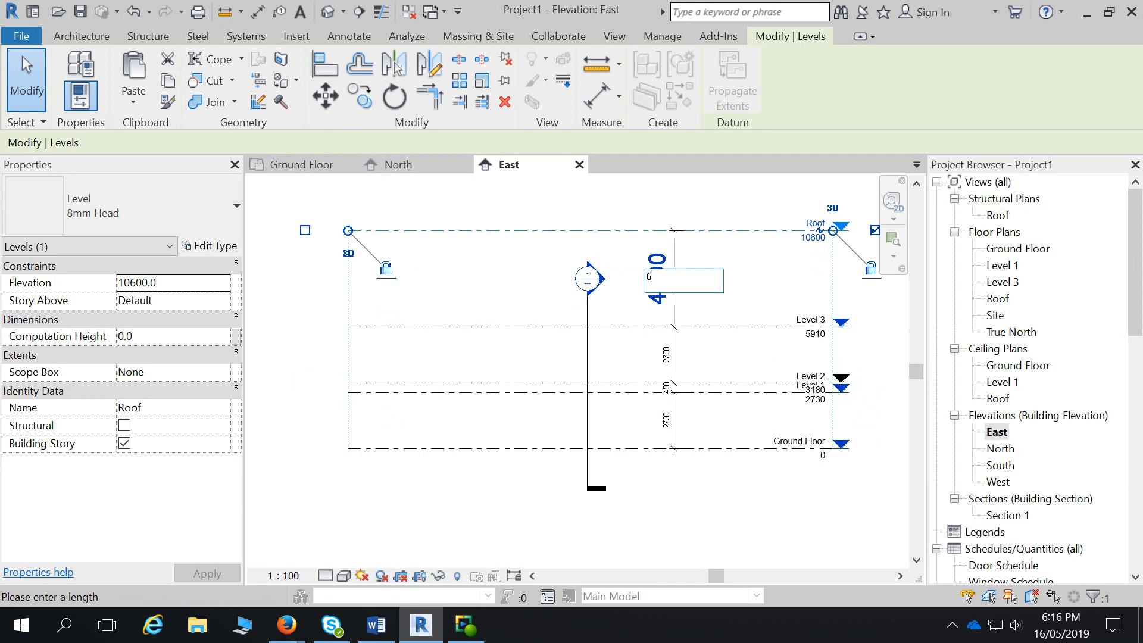
{"action": "type", "text": "3000"}
{"action": "key", "text": "Return"}
{"action": "left_click", "coordinate": [732, 467]}
- Select the level dimension string and duplicate its type as Diagonal - 2.5mm Arial 2
{"action": "scroll", "coordinate": [684, 419], "scroll_direction": "up", "scroll_amount": 2}
{"action": "left_click", "coordinate": [670, 423]}
{"action": "left_click", "coordinate": [102, 209]}
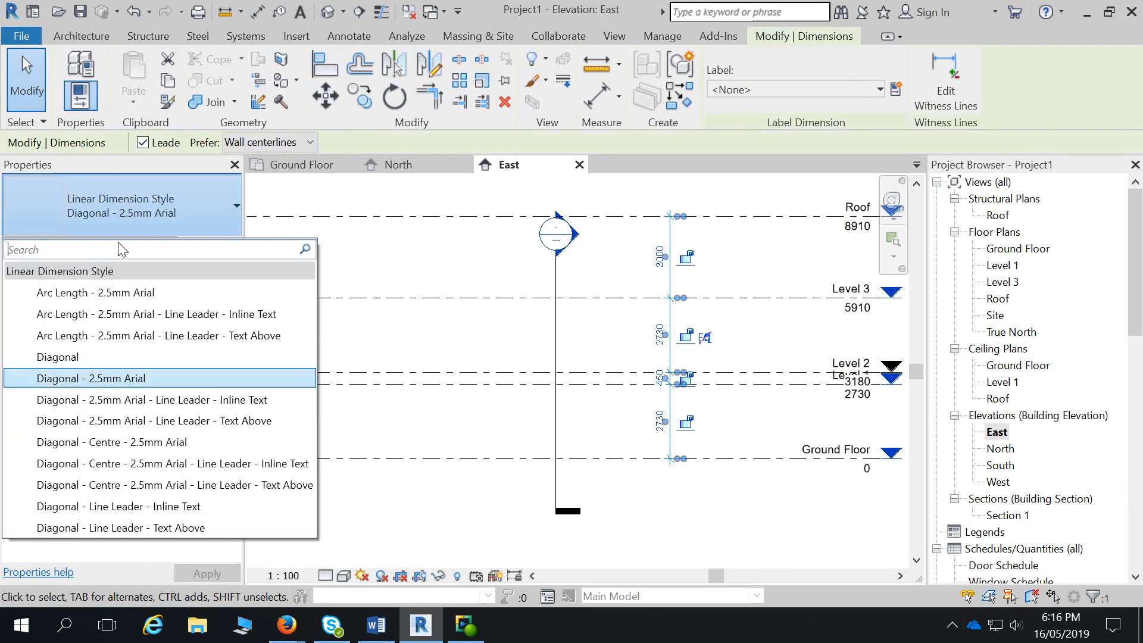
{"action": "left_click", "coordinate": [119, 378]}
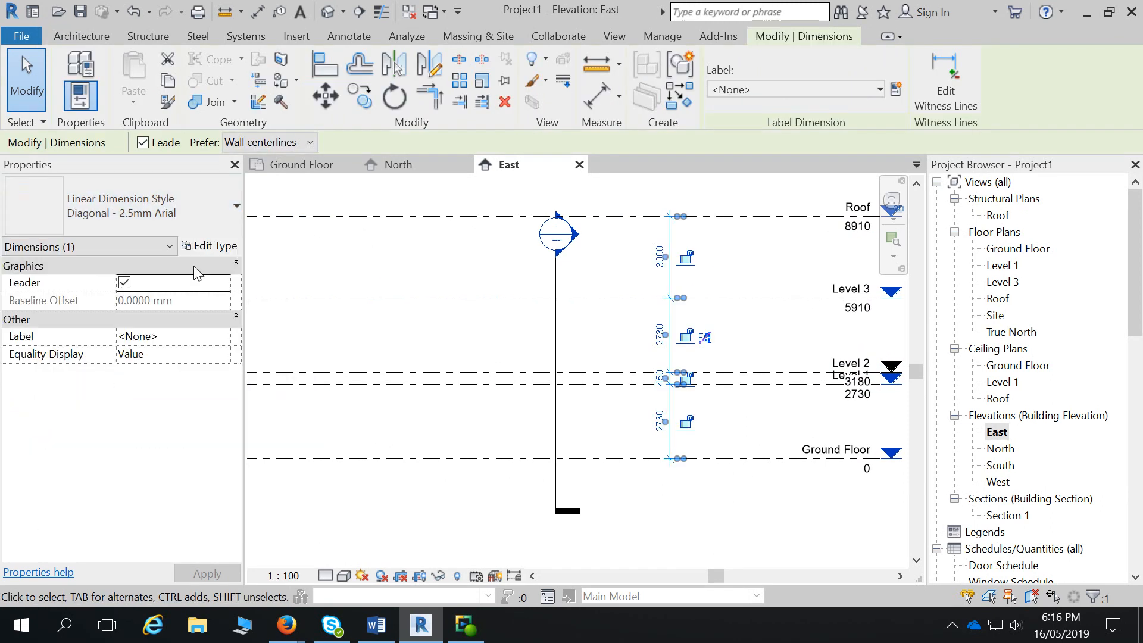
{"action": "left_click", "coordinate": [210, 247]}
{"action": "left_click", "coordinate": [899, 109]}
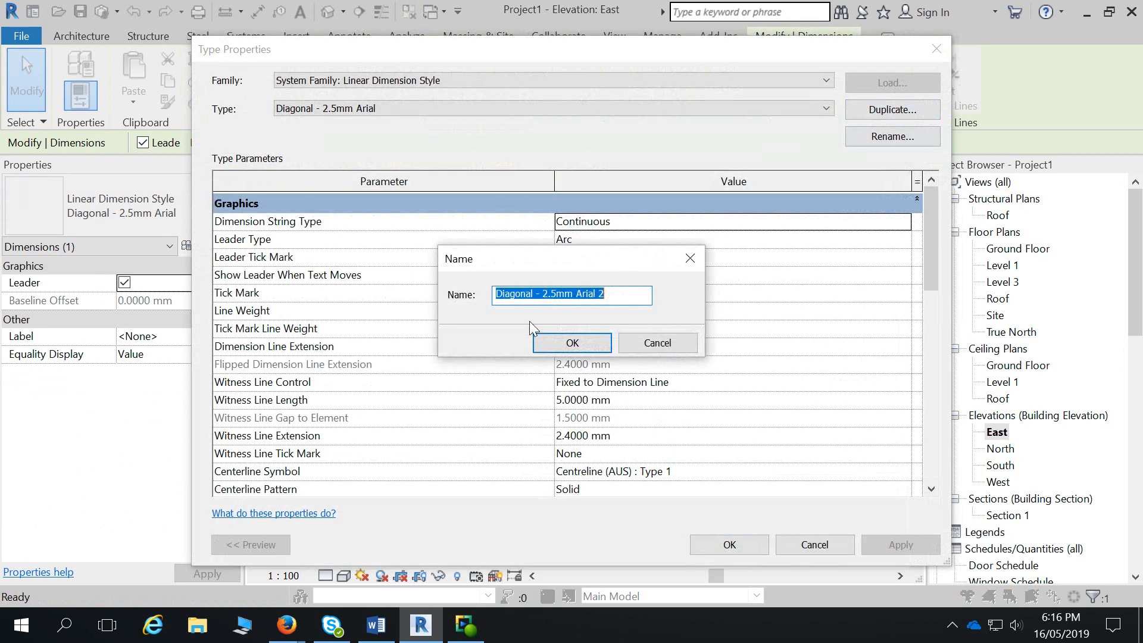
{"action": "left_click", "coordinate": [561, 341]}
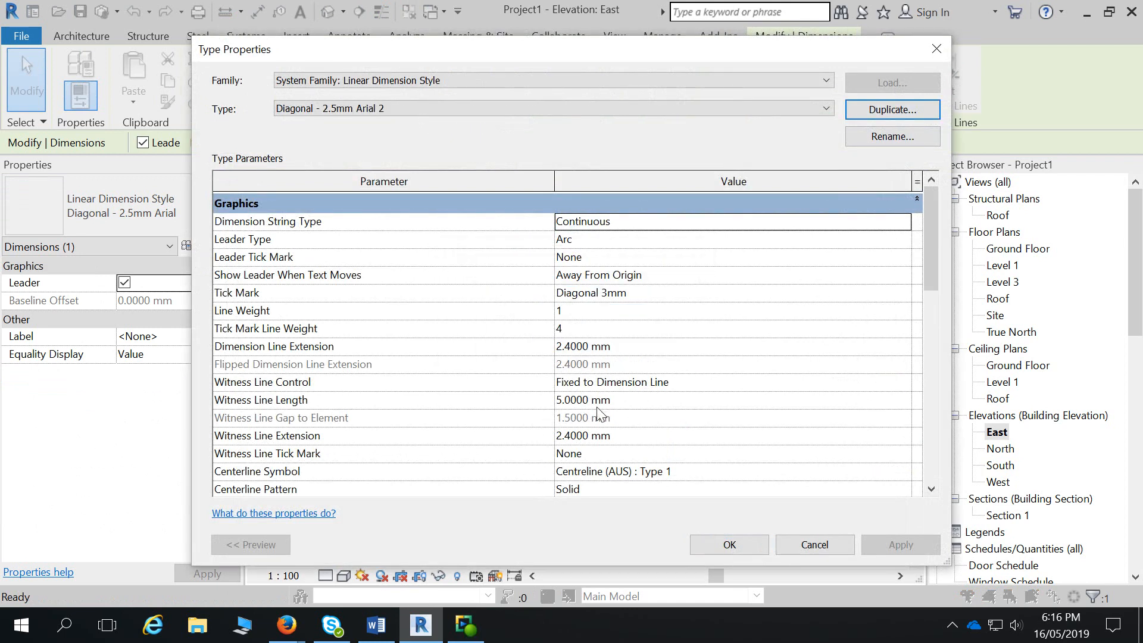
- Set the text size of the duplicated dimension type to 5 mm and apply the type changes
{"action": "left_click", "coordinate": [630, 453]}
{"action": "scroll", "coordinate": [670, 437], "scroll_direction": "down", "scroll_amount": 8}
{"action": "scroll", "coordinate": [670, 437], "scroll_direction": "up", "scroll_amount": 8}
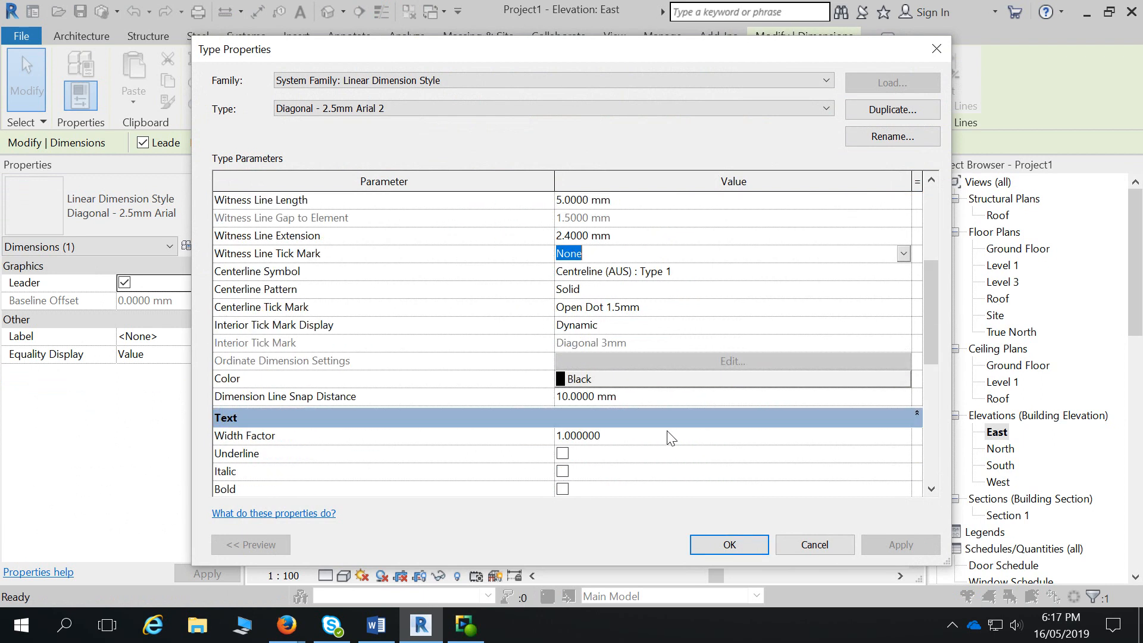
{"action": "scroll", "coordinate": [625, 345], "scroll_direction": "down", "scroll_amount": 6}
{"action": "left_click", "coordinate": [570, 348]}
{"action": "type", "text": "5000"}
{"action": "key", "text": "Return"}
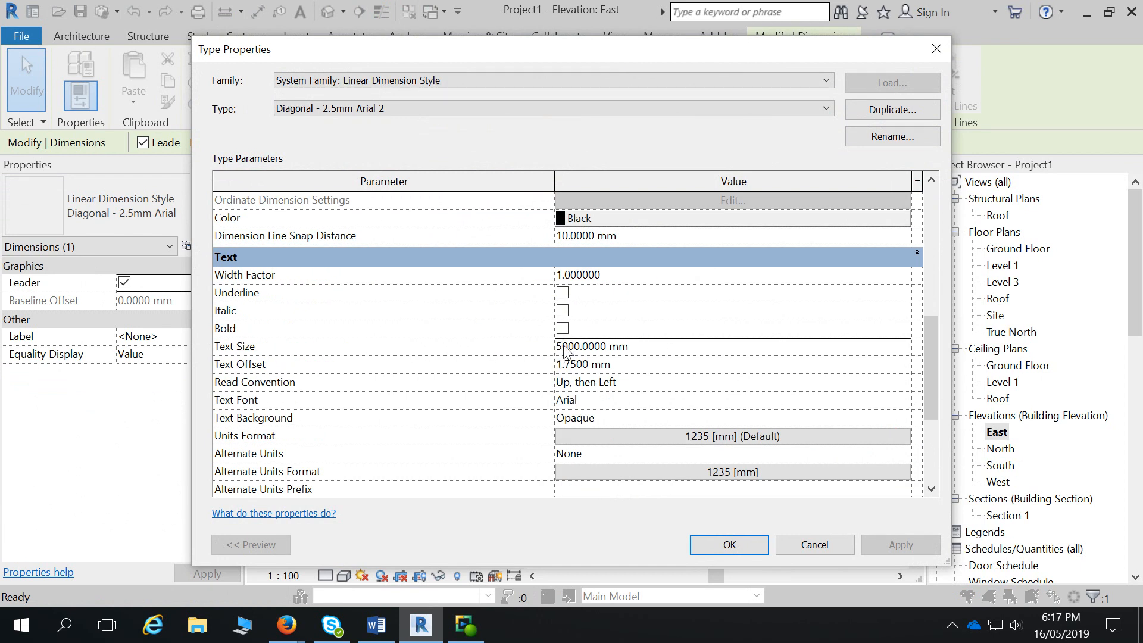
{"action": "left_click", "coordinate": [564, 346]}
{"action": "type", "text": "."}
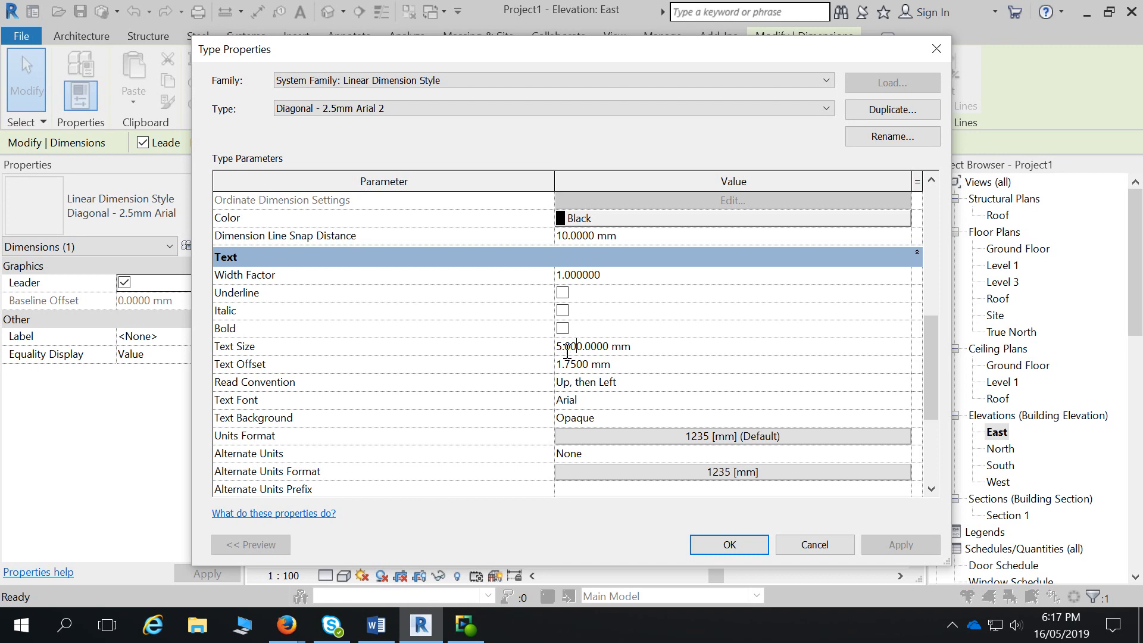
{"action": "key", "text": "Return"}
{"action": "left_click", "coordinate": [677, 316]}
{"action": "key", "text": "Delete"}
{"action": "left_click", "coordinate": [721, 543]}
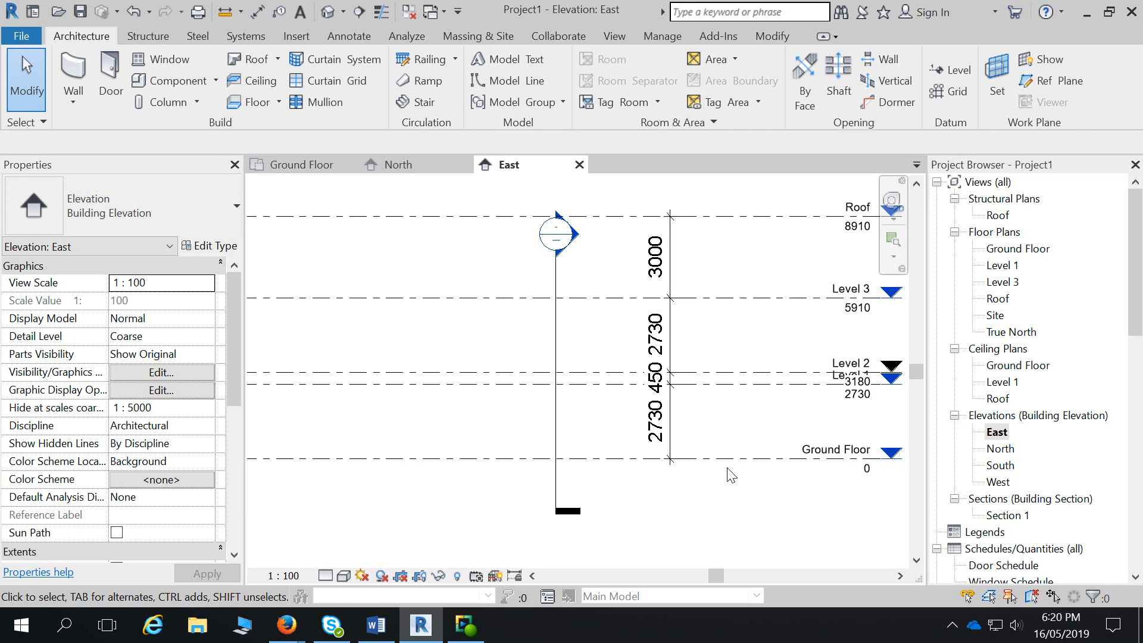
- Move Level 2 so that it sits 2000 above Level 1
{"action": "left_click", "coordinate": [766, 372]}
{"action": "left_click", "coordinate": [652, 384]}
{"action": "type", "text": "2000"}
{"action": "key", "text": "Return"}
{"action": "key", "text": "Escape"}
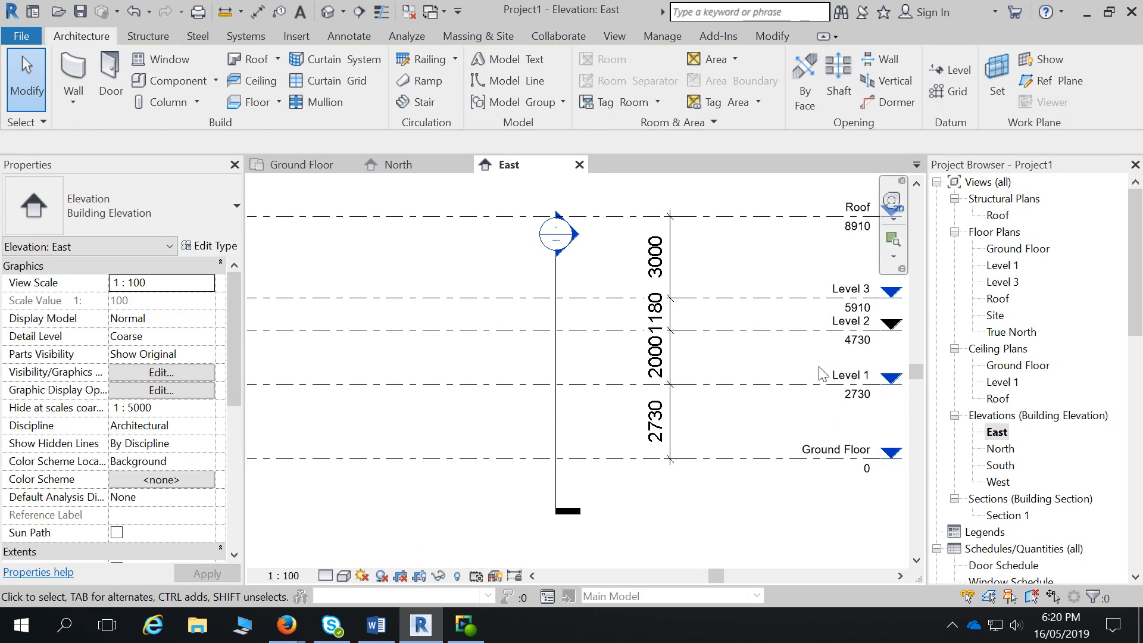
- Rename Level 1 to GF FCL without renaming its corresponding views
{"action": "left_click", "coordinate": [855, 381]}
{"action": "left_click", "coordinate": [851, 375]}
{"action": "type", "text": "GF "}
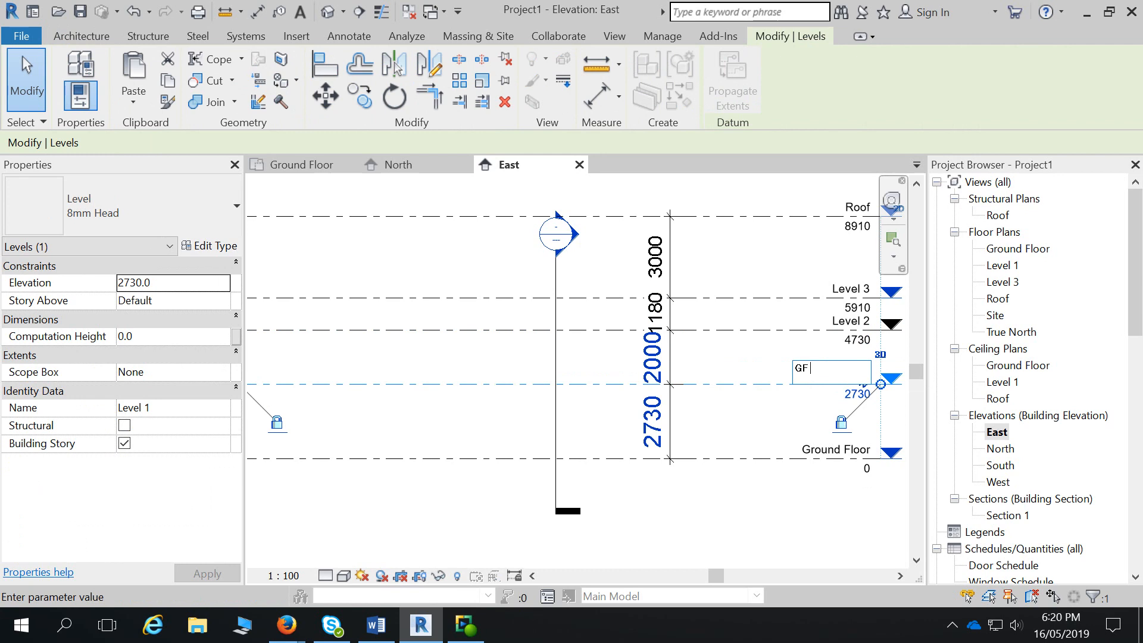
{"action": "type", "text": "FCLK"}
{"action": "key", "text": "Return"}
{"action": "left_click", "coordinate": [707, 314]}
- Rename Level 2 to UF FFL and Level 3 to UF FCL, leaving the corresponding view names as they are
{"action": "double_click", "coordinate": [837, 322]}
{"action": "type", "text": "UF FFL"}
{"action": "key", "text": "Return"}
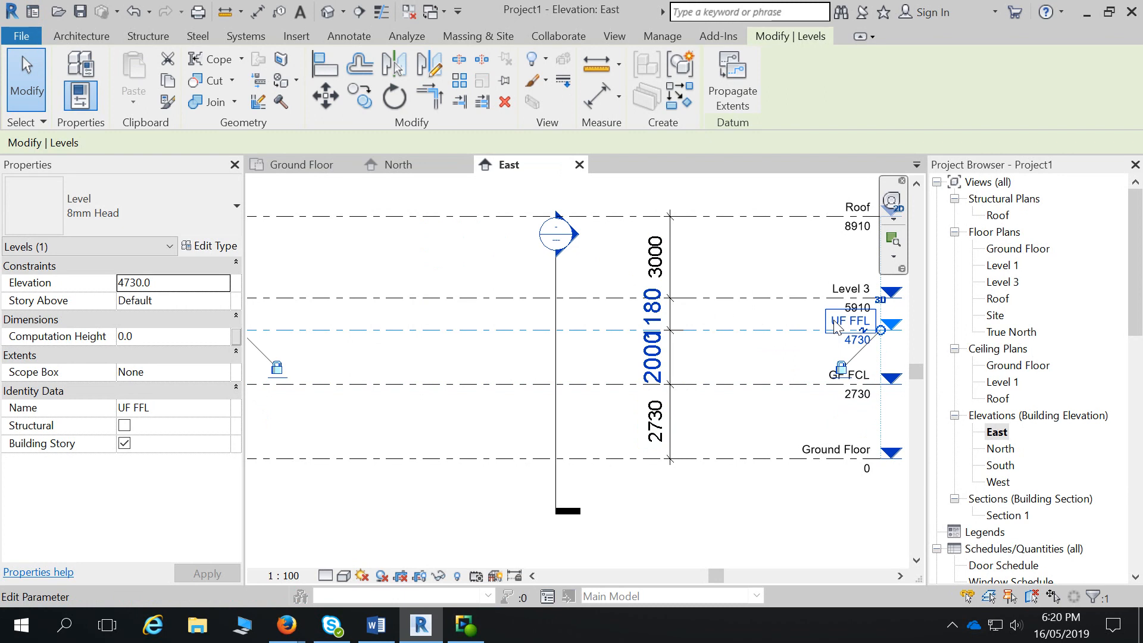
{"action": "double_click", "coordinate": [856, 287]}
{"action": "type", "text": "UF FCL"}
{"action": "key", "text": "Return"}
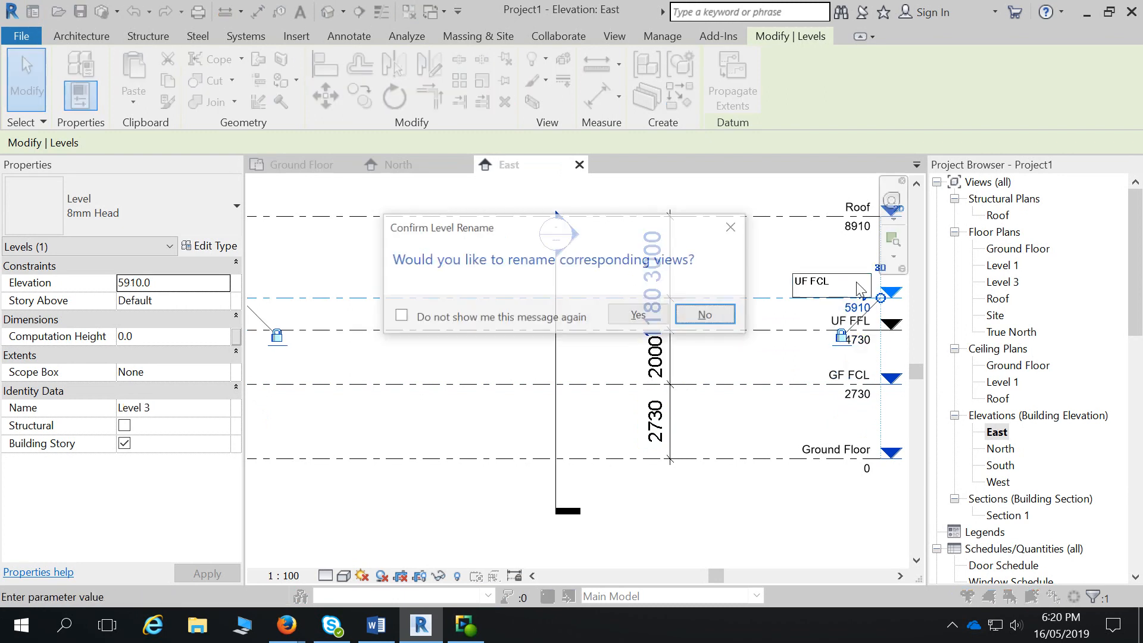
{"action": "left_click", "coordinate": [732, 319]}
- Rename the Ground Floor level to GF FFL without renaming its corresponding views
{"action": "scroll", "coordinate": [810, 399], "scroll_direction": "down", "scroll_amount": 2}
{"action": "left_click", "coordinate": [798, 428]}
{"action": "left_click", "coordinate": [798, 424]}
{"action": "type", "text": "GF FFL"}
{"action": "key", "text": "Return"}
{"action": "key", "text": "Return"}
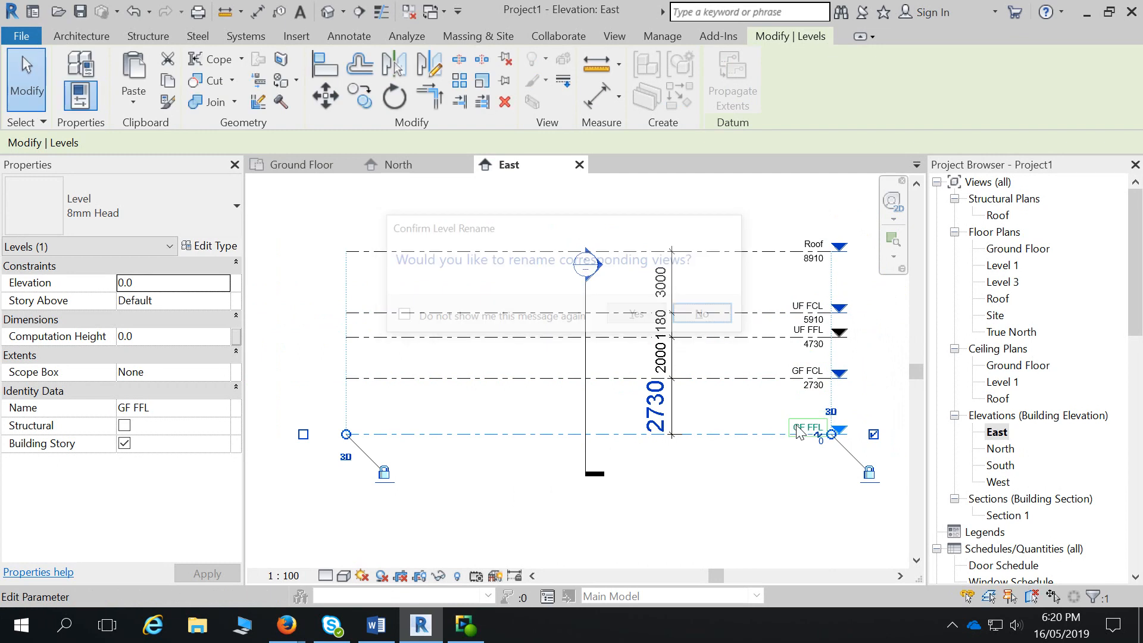
{"action": "left_click", "coordinate": [795, 479]}
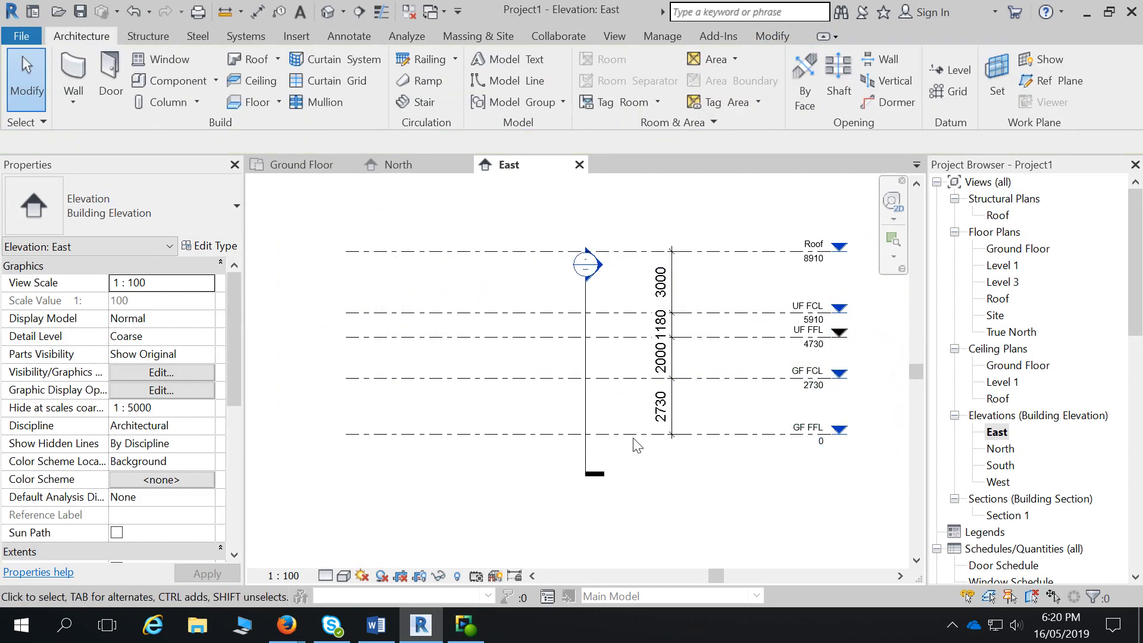
- Place a second aligned dimension string through all levels from GF FFL up to Roof, opposite the first across the section line
{"action": "left_click", "coordinate": [727, 378]}
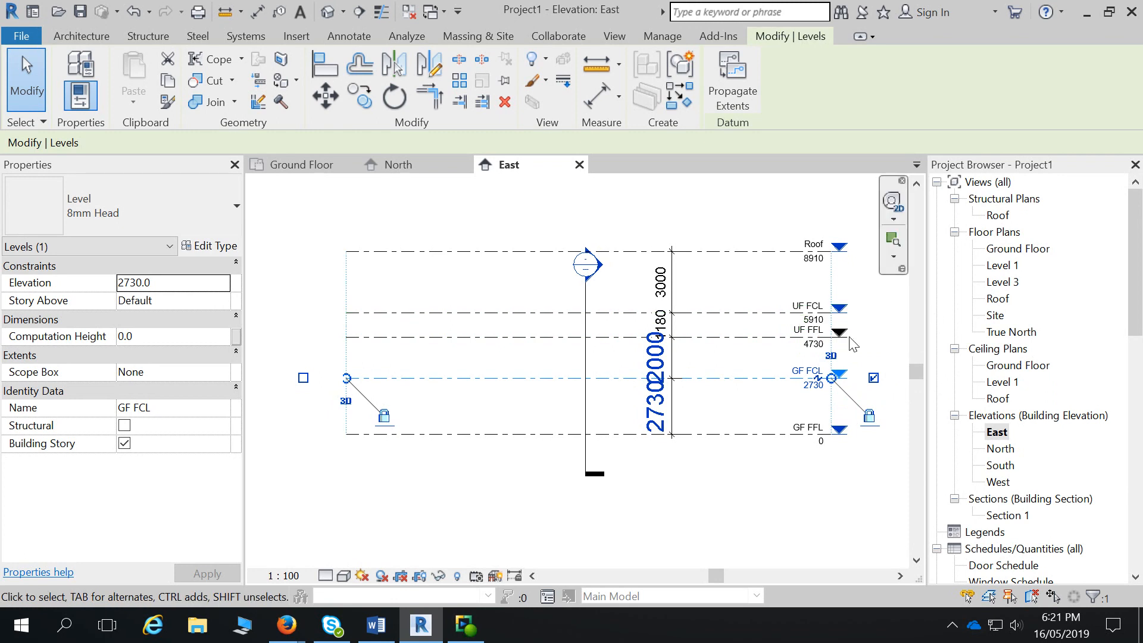
{"action": "left_click", "coordinate": [708, 518]}
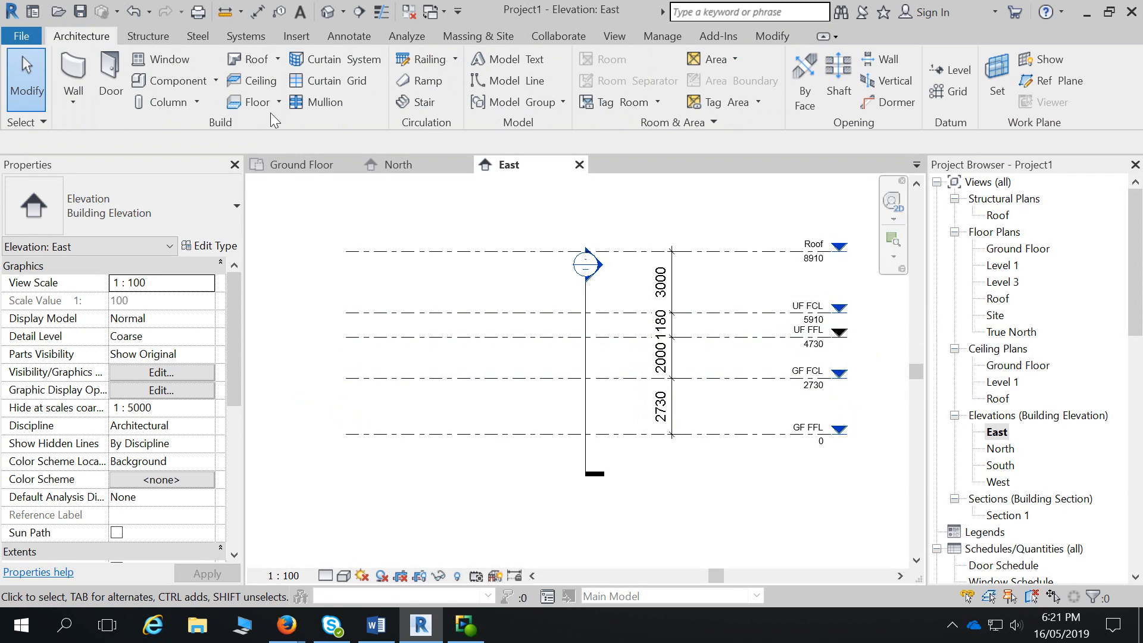
{"action": "left_click", "coordinate": [261, 18]}
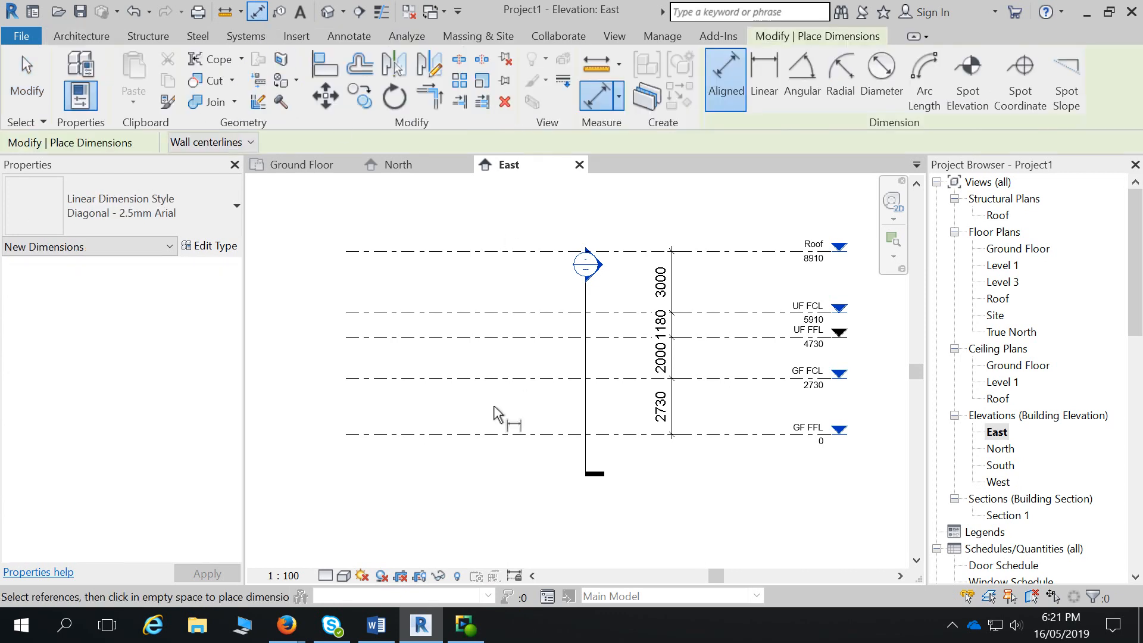
{"action": "left_click", "coordinate": [497, 437]}
{"action": "left_click", "coordinate": [505, 377]}
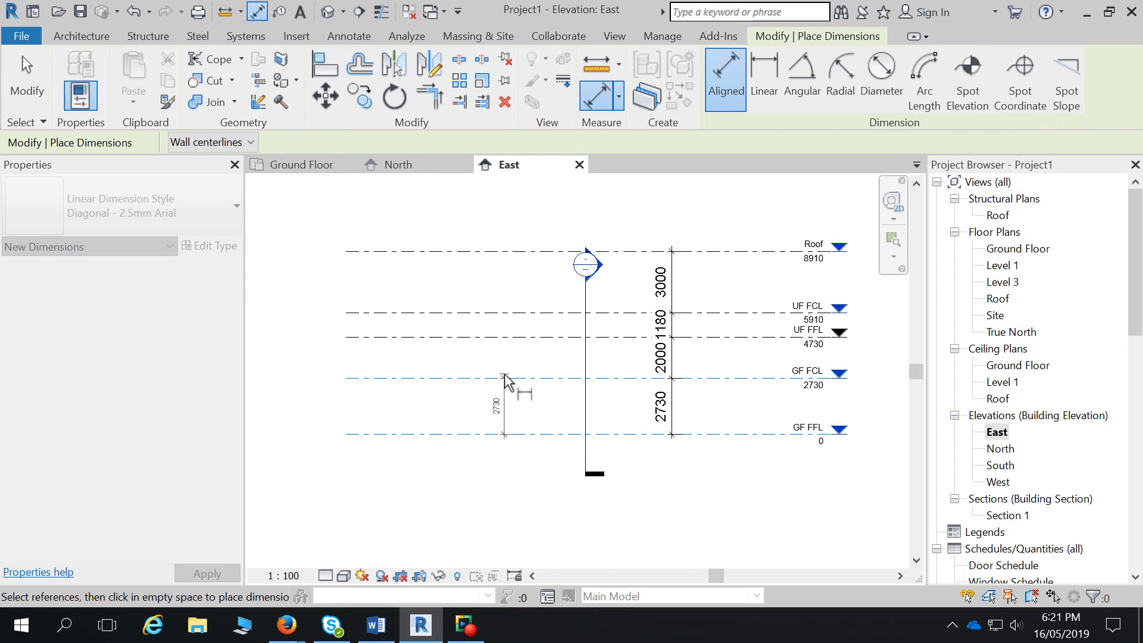
{"action": "left_click", "coordinate": [505, 337]}
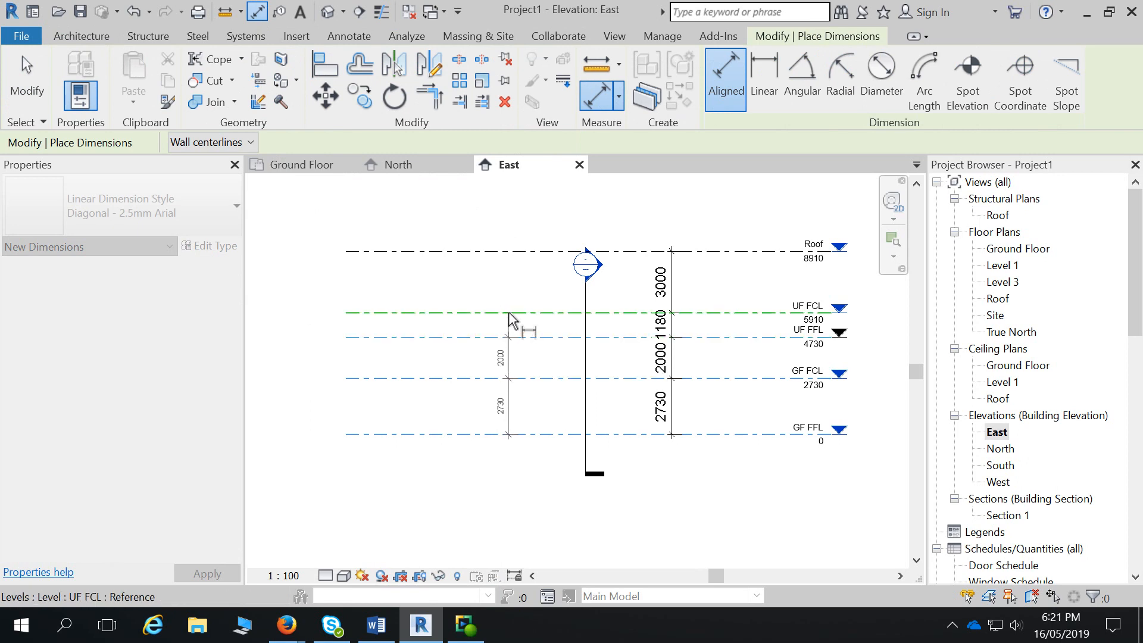
{"action": "left_click", "coordinate": [508, 313]}
{"action": "left_click", "coordinate": [516, 253]}
{"action": "left_click", "coordinate": [524, 299]}
{"action": "left_click", "coordinate": [27, 88]}
{"action": "left_click", "coordinate": [523, 286]}
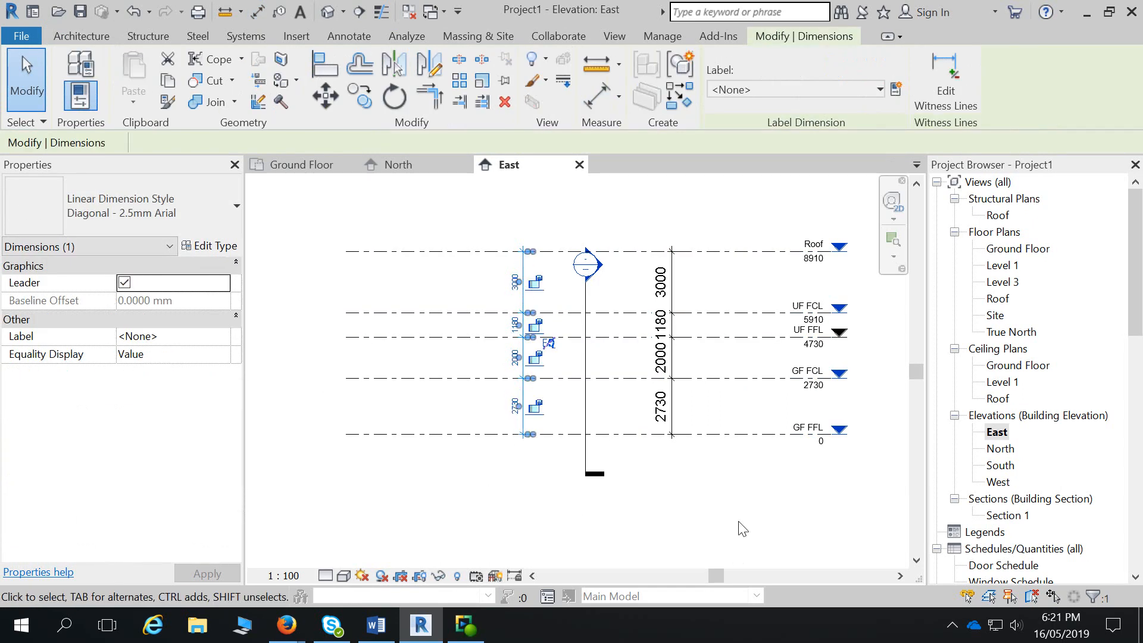
- Select the GF FCL level and set its distance above GF FFL to 2430 using the new dimension string
{"action": "left_click", "coordinate": [785, 500]}
{"action": "left_click", "coordinate": [761, 378]}
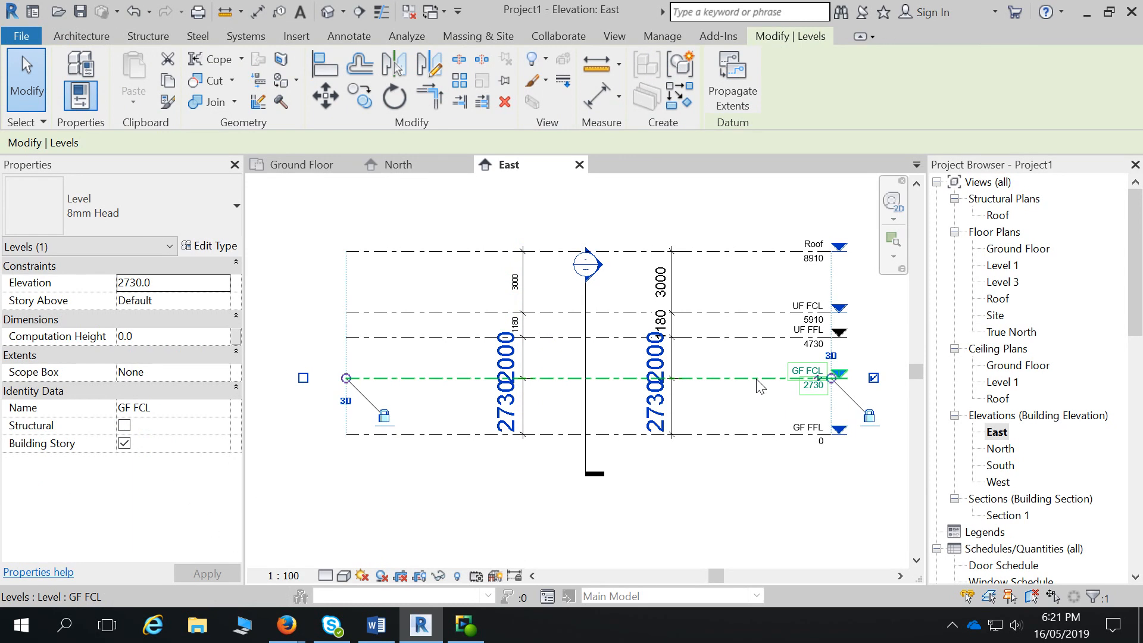
{"action": "left_click", "coordinate": [490, 512]}
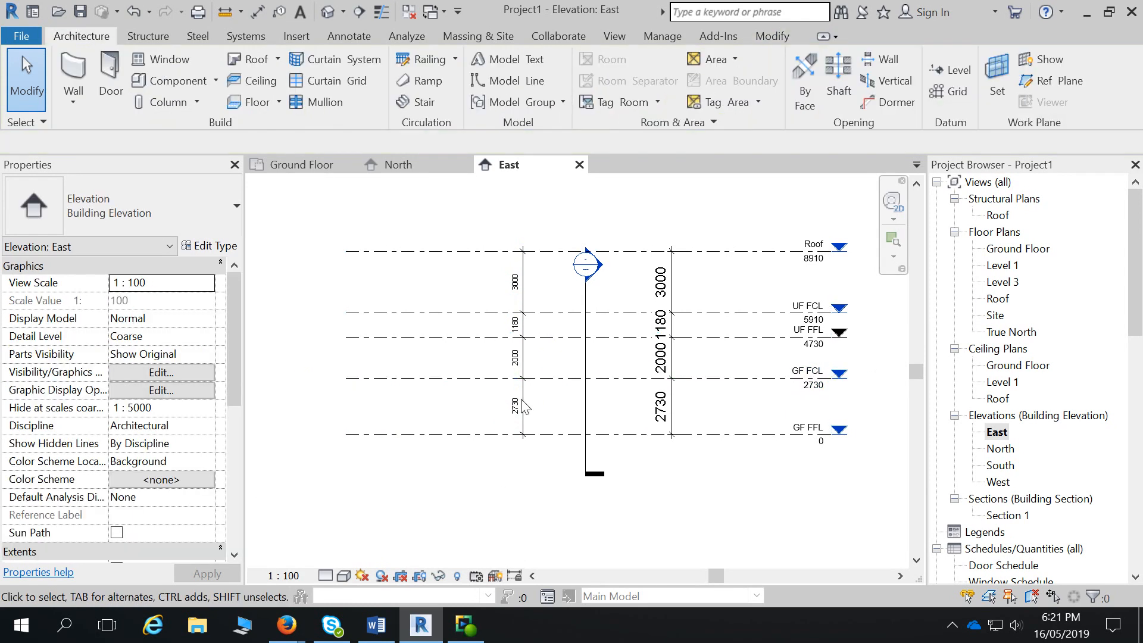
{"action": "left_click", "coordinate": [513, 415]}
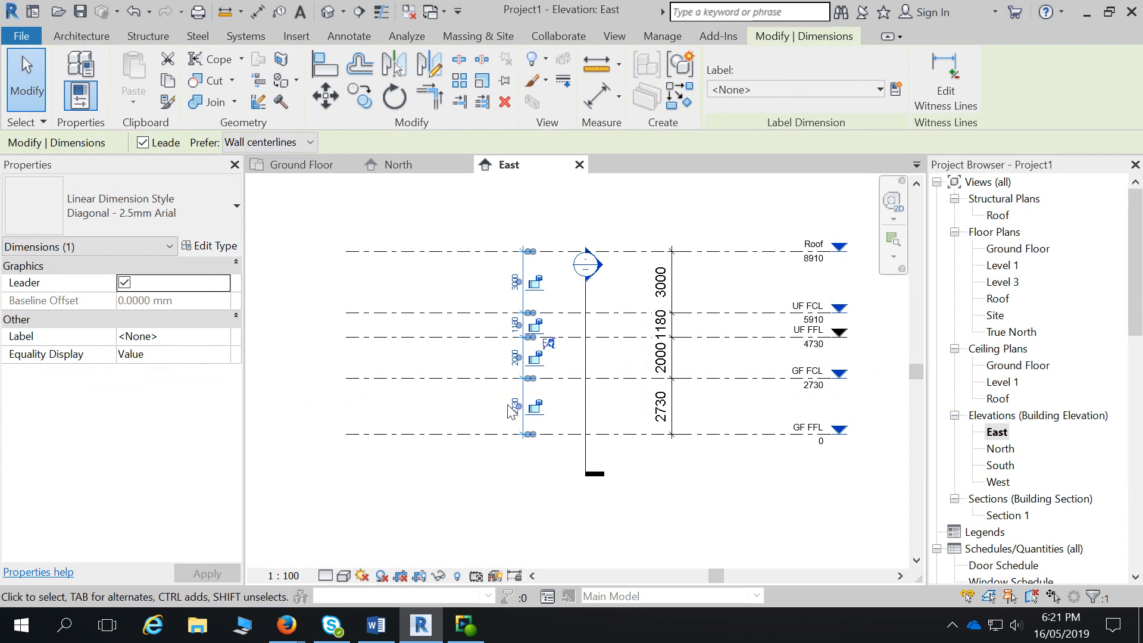
{"action": "left_click", "coordinate": [761, 381]}
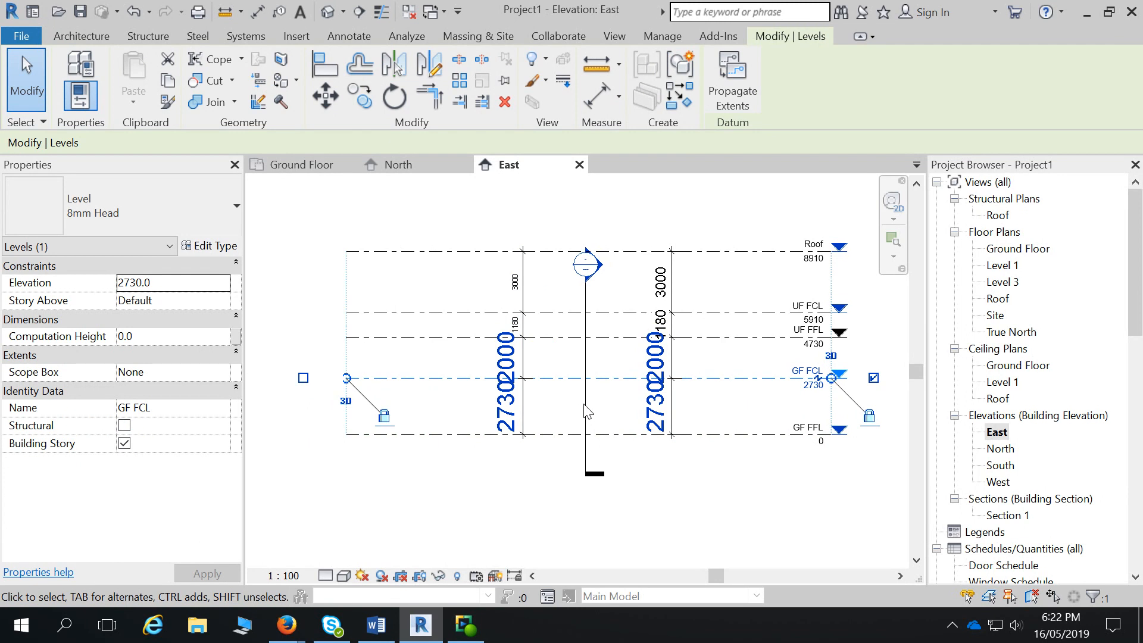
{"action": "left_click", "coordinate": [506, 405]}
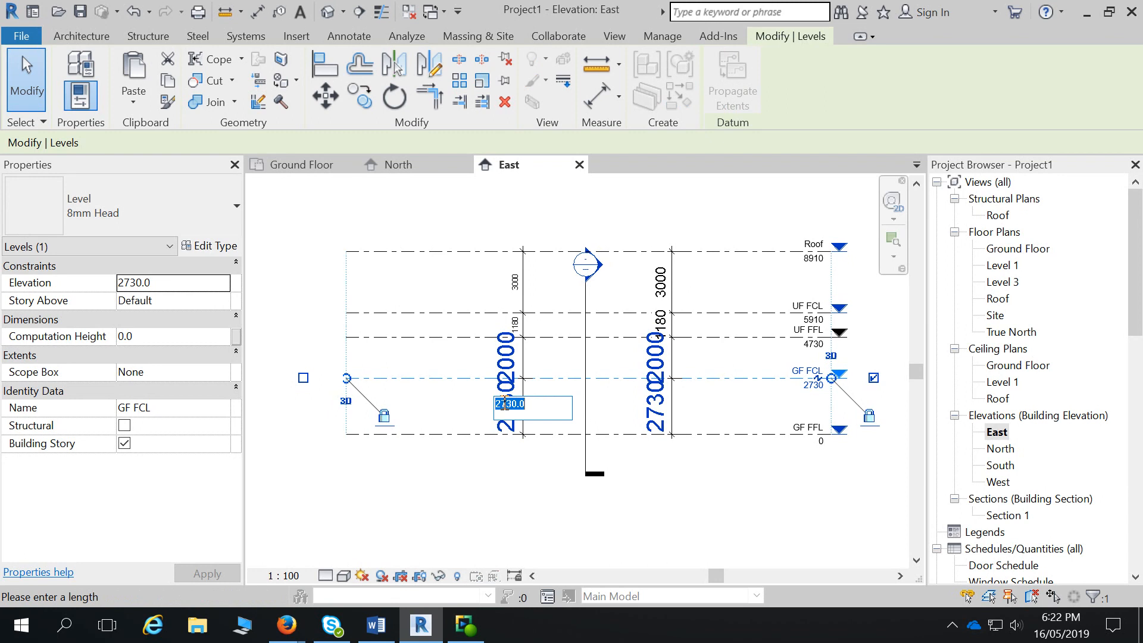
{"action": "type", "text": "25"}
{"action": "type", "text": "30"}
{"action": "key", "text": "Return"}
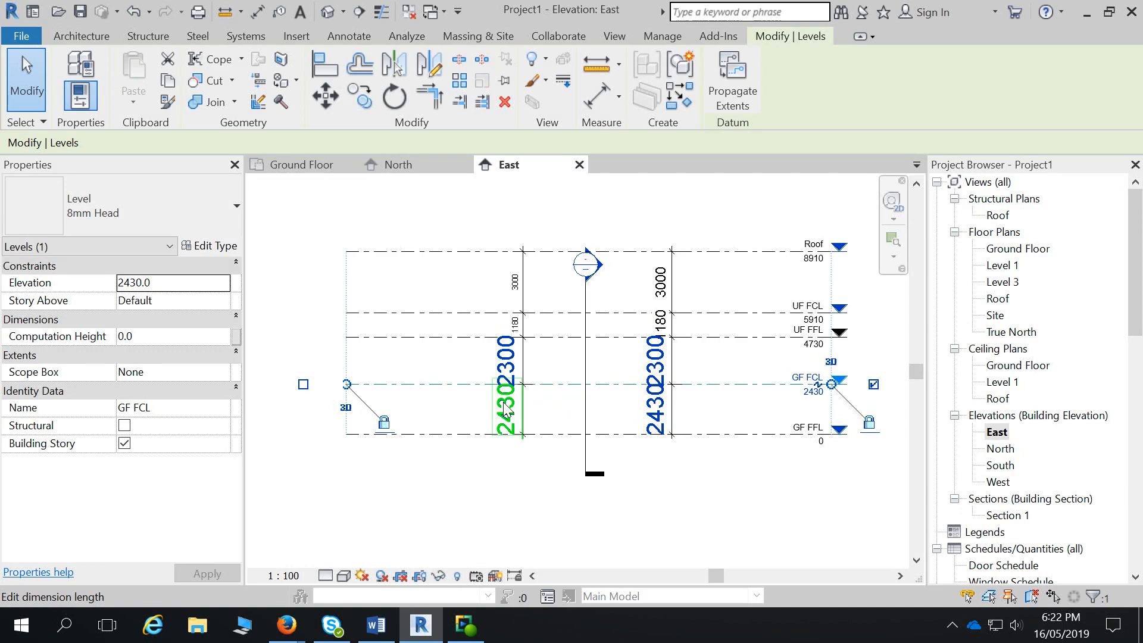
- Select the GF FCL level and set its distance below UF FFL to 450 using the smaller-text dimension string
{"action": "left_click", "coordinate": [524, 413]}
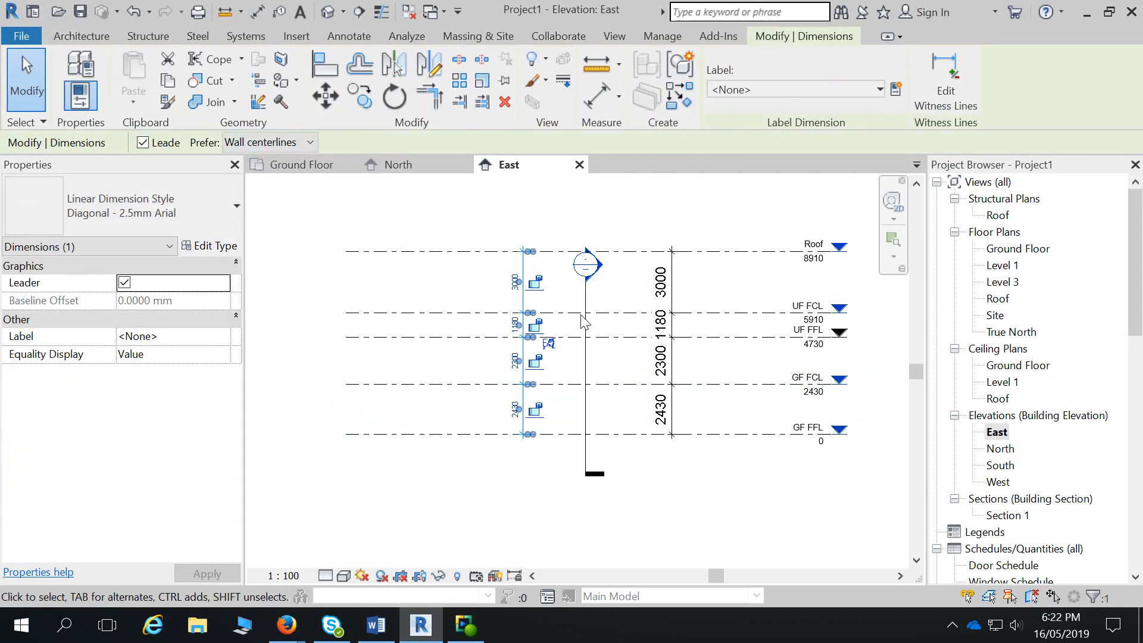
{"action": "left_click", "coordinate": [655, 385]}
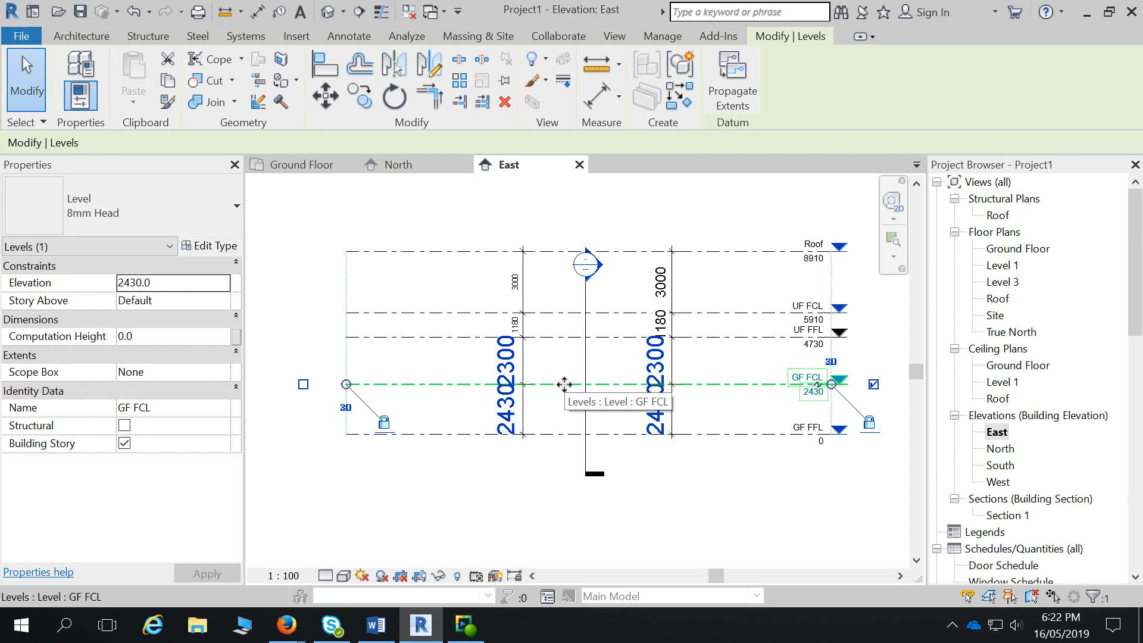
{"action": "left_click", "coordinate": [511, 369]}
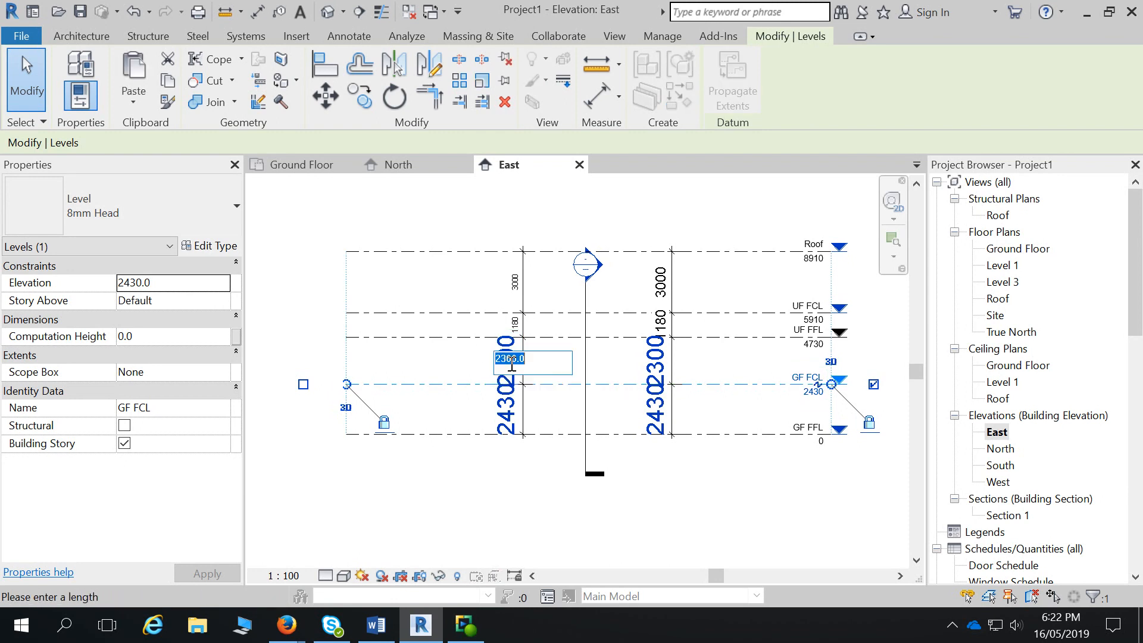
{"action": "type", "text": "450"}
{"action": "key", "text": "Return"}
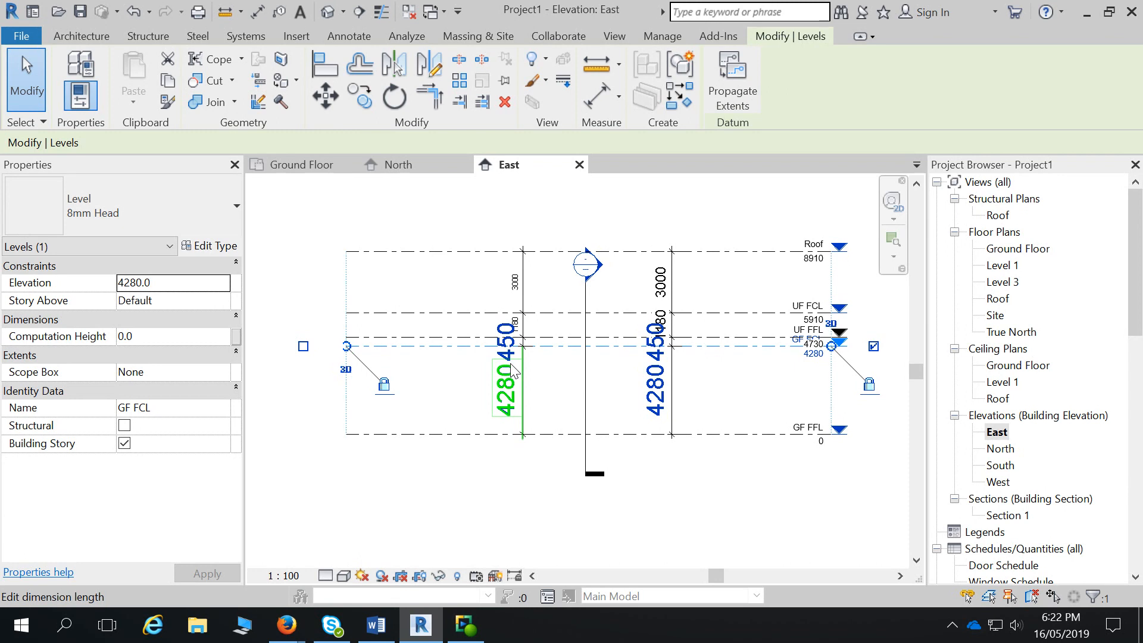
- Set the GF FCL level's height above GF FFL to 2730 using the dimension string
{"action": "left_click", "coordinate": [552, 350]}
{"action": "left_click", "coordinate": [538, 346]}
{"action": "left_click", "coordinate": [505, 393]}
{"action": "type", "text": "2"}
{"action": "type", "text": "47"}
{"action": "key", "text": "BackSpace"}
{"action": "key", "text": "BackSpace"}
{"action": "type", "text": "000"}
{"action": "key", "text": "Return"}
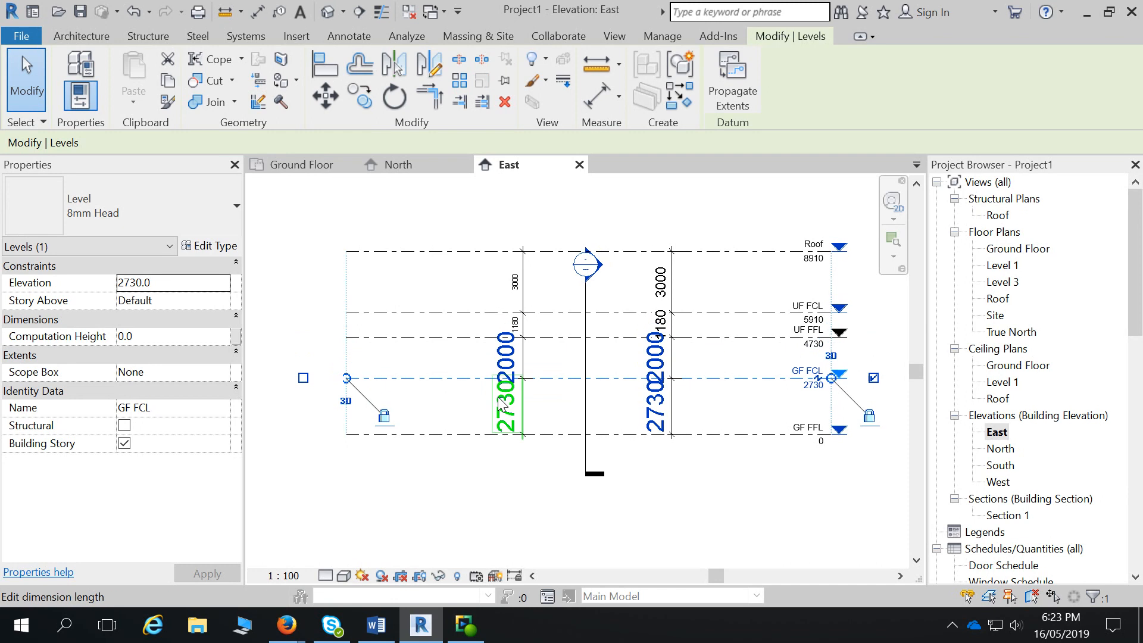
- Select the UF FFL level, set its distance above GF FCL to 450 through the dimension string, and deselect it
{"action": "left_click", "coordinate": [568, 337]}
{"action": "left_click", "coordinate": [511, 357]}
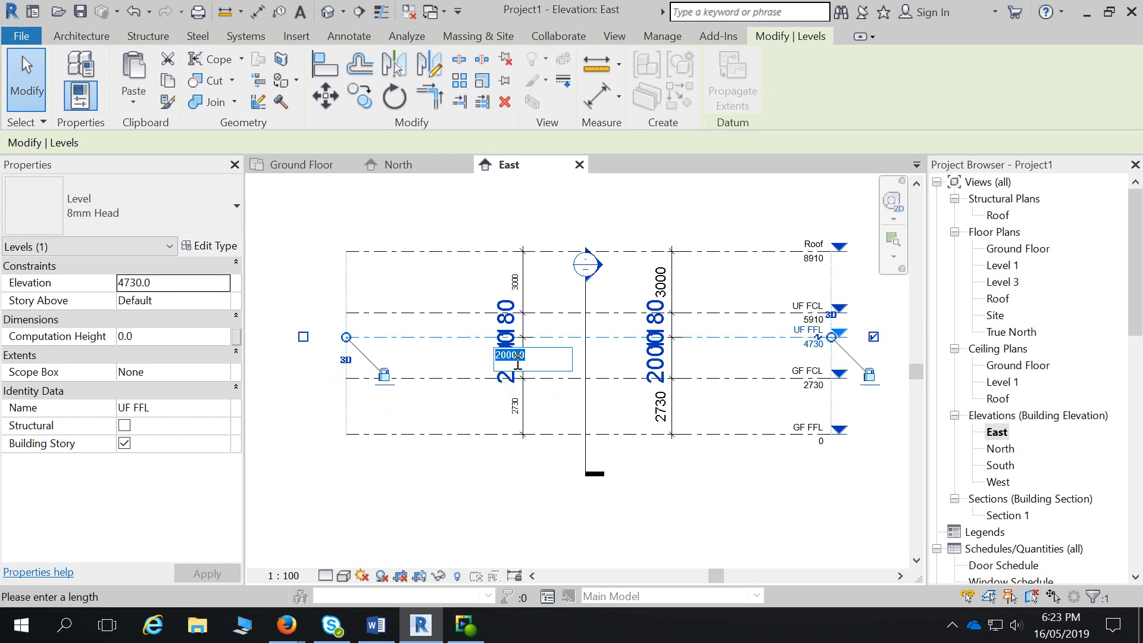
{"action": "type", "text": "450"}
{"action": "key", "text": "Return"}
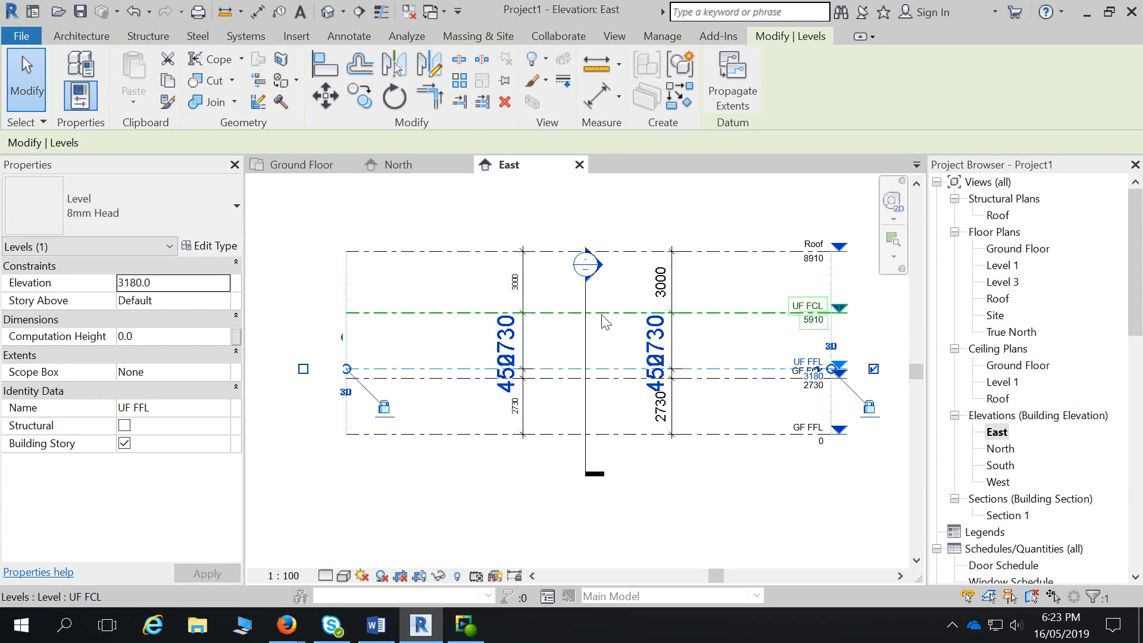
{"action": "left_click", "coordinate": [737, 480]}
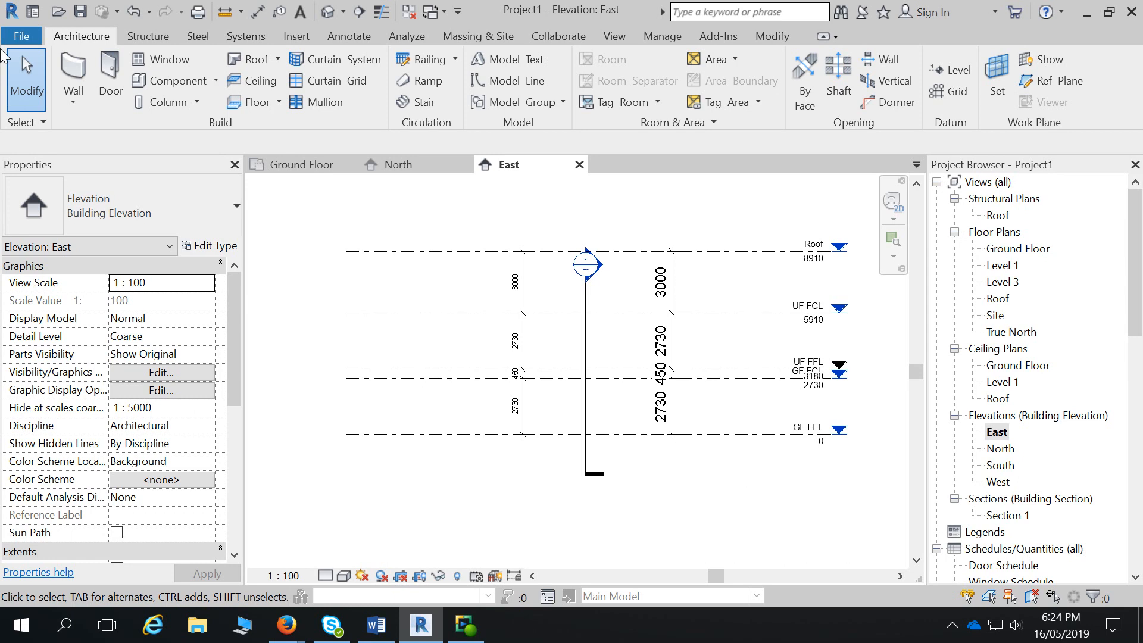
- Place an aligned dimension string through GF FFL, GF FCL, UF FFL and UF FCL, beside the existing smaller-text string
{"action": "left_click", "coordinate": [257, 12]}
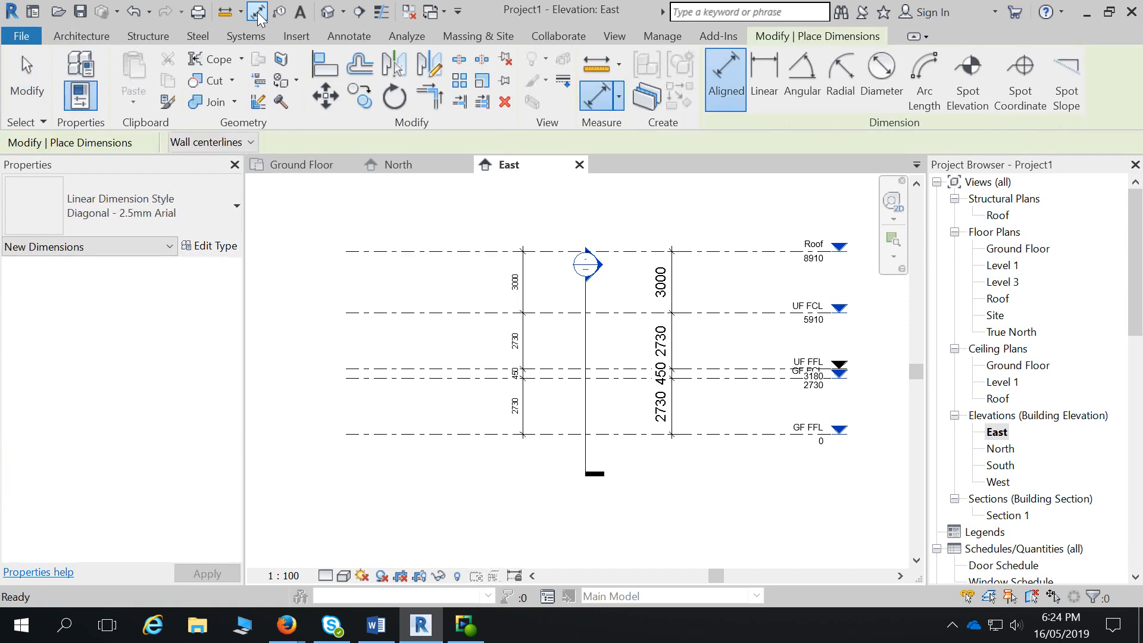
{"action": "left_click", "coordinate": [367, 37]}
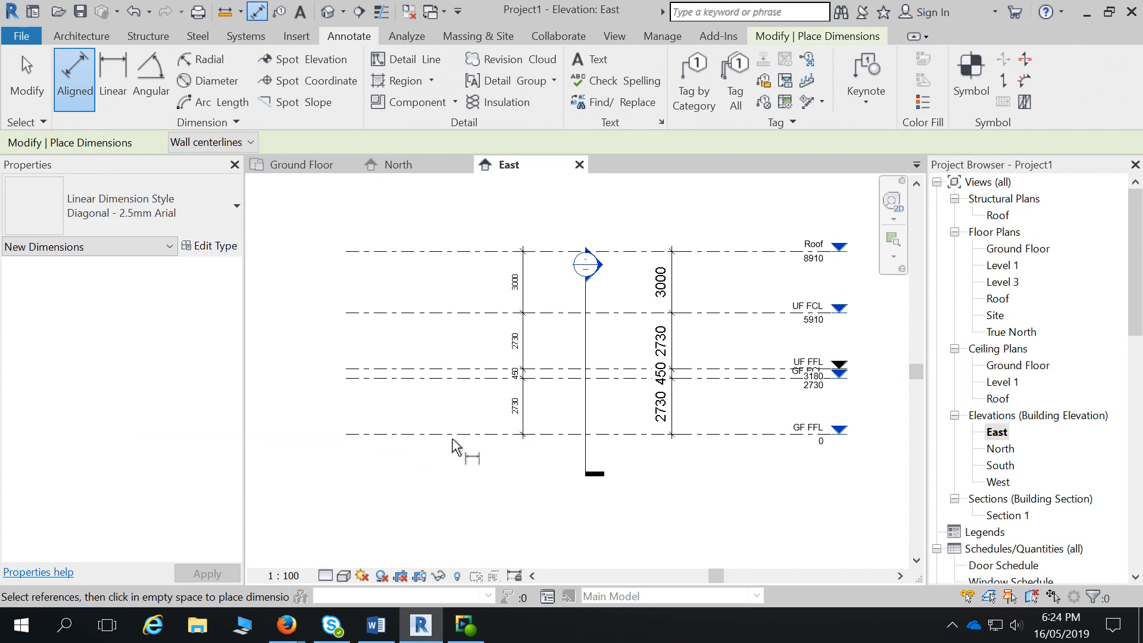
{"action": "scroll", "coordinate": [458, 444], "scroll_direction": "up", "scroll_amount": 3}
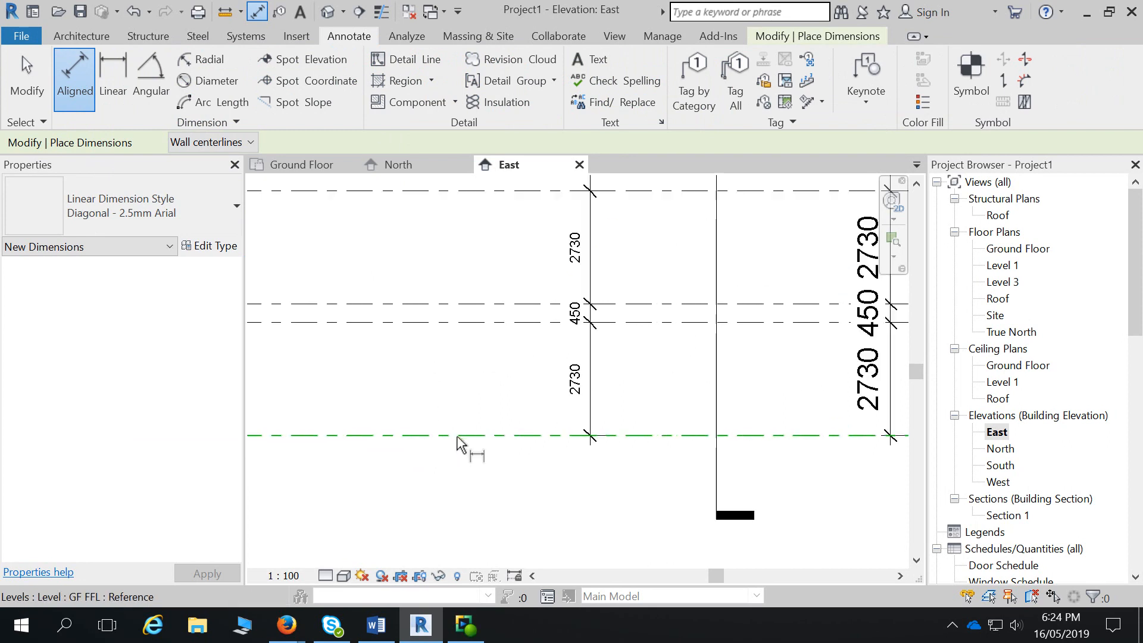
{"action": "left_click", "coordinate": [457, 438]}
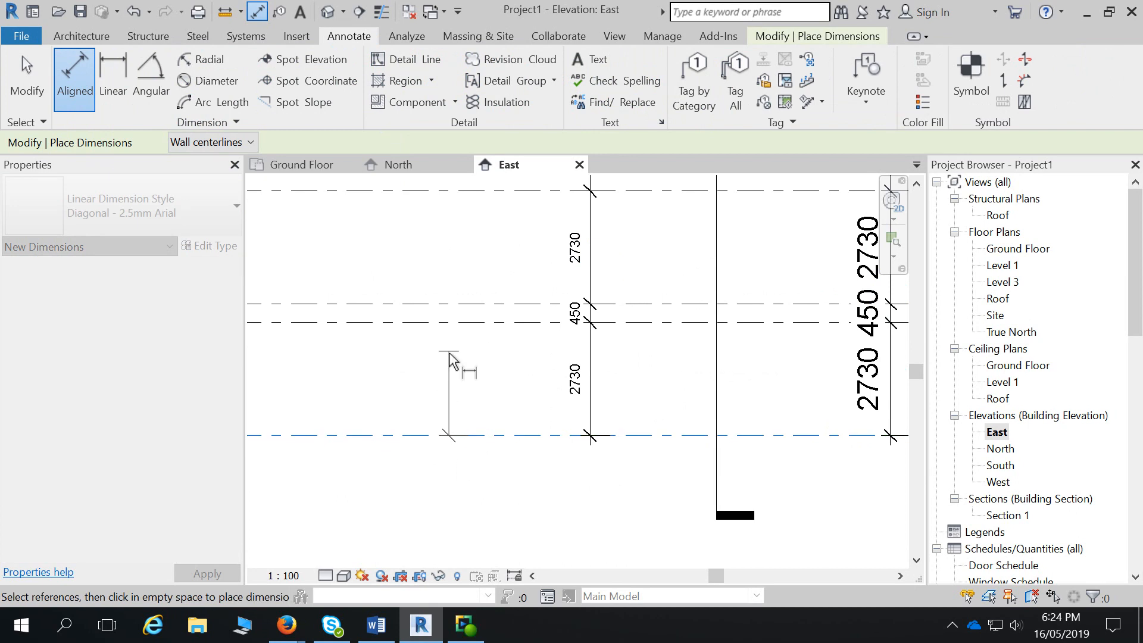
{"action": "left_click", "coordinate": [450, 322]}
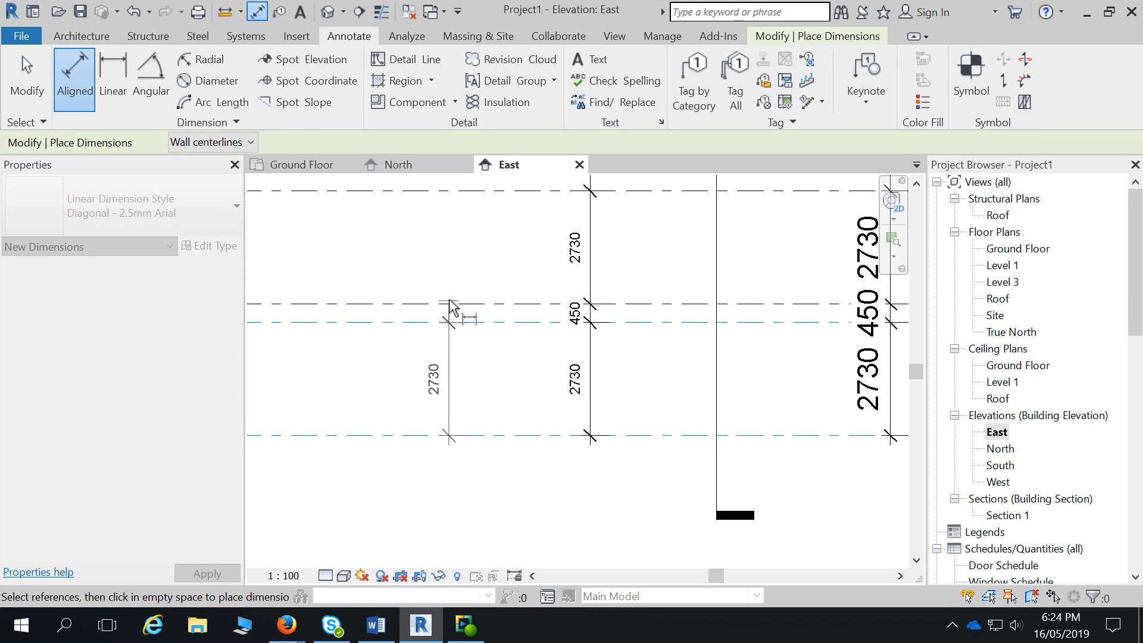
{"action": "left_click", "coordinate": [450, 305]}
{"action": "middle_click_drag", "start_coordinate": [467, 250], "coordinate": [474, 316]}
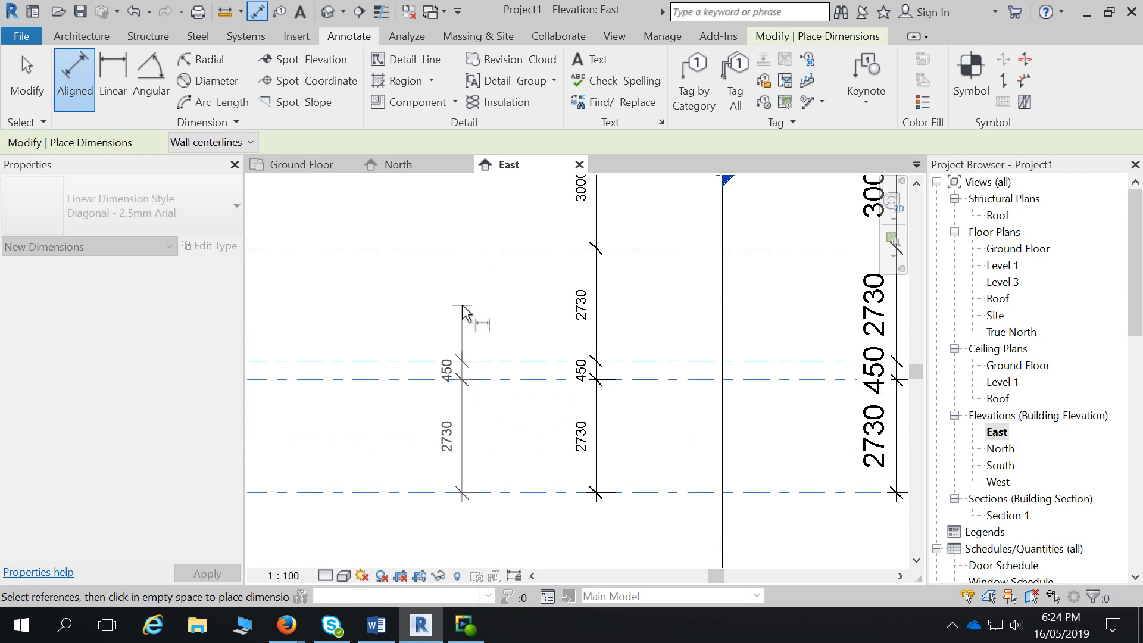
{"action": "left_click", "coordinate": [483, 249]}
{"action": "left_click", "coordinate": [475, 262]}
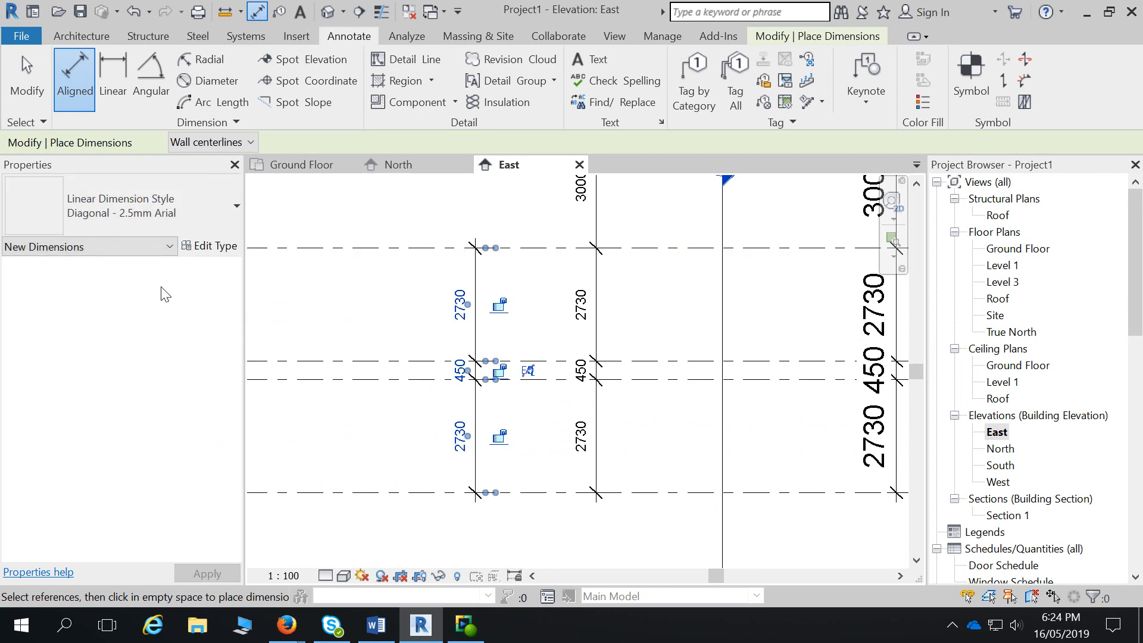
- Place an aligned dimension string through GF FFL, GF FCL and UF FFL, and a separate dimension between UF FFL and UF FCL
{"action": "left_click", "coordinate": [396, 493]}
{"action": "left_click", "coordinate": [375, 381]}
{"action": "left_click", "coordinate": [381, 418]}
{"action": "left_click", "coordinate": [411, 361]}
{"action": "left_click", "coordinate": [411, 379]}
{"action": "left_click", "coordinate": [381, 406]}
{"action": "left_click", "coordinate": [422, 362]}
{"action": "left_click", "coordinate": [412, 248]}
{"action": "left_click", "coordinate": [393, 309]}
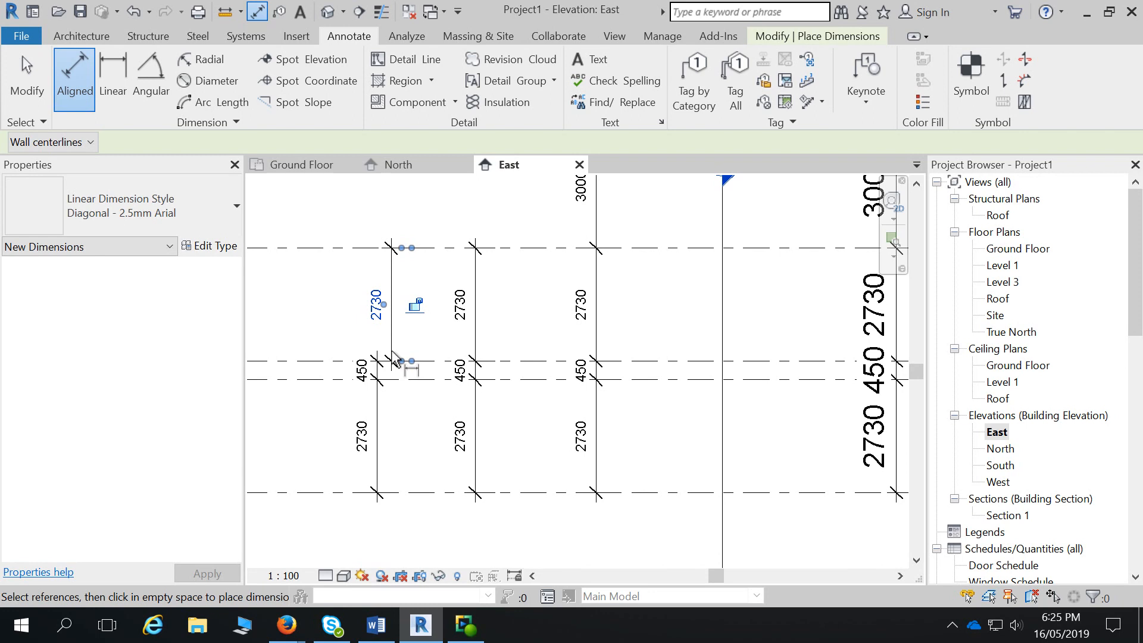
- Place another aligned dimension string through UF FCL, UF FFL and GF FCL only, between the two longer smaller-text strings
{"action": "left_click", "coordinate": [509, 248]}
{"action": "left_click", "coordinate": [511, 362]}
{"action": "left_click", "coordinate": [520, 388]}
{"action": "left_click", "coordinate": [519, 381]}
{"action": "left_click", "coordinate": [530, 481]}
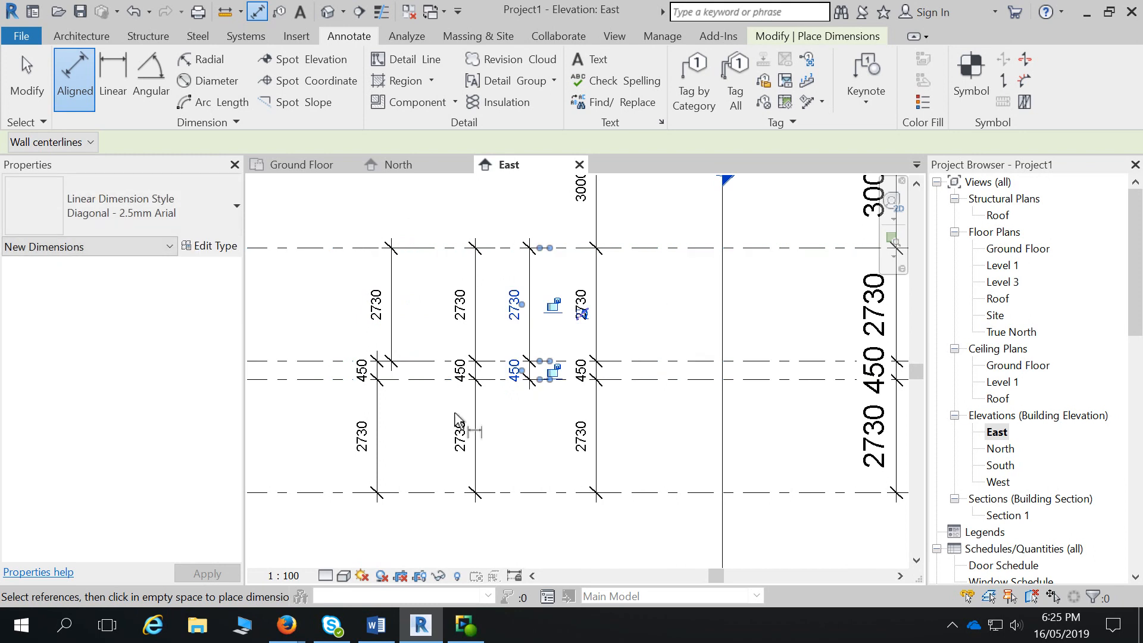
- Edit the witness lines of the newest dimension string to add GF FFL and remove GF FCL
{"action": "left_click", "coordinate": [22, 35]}
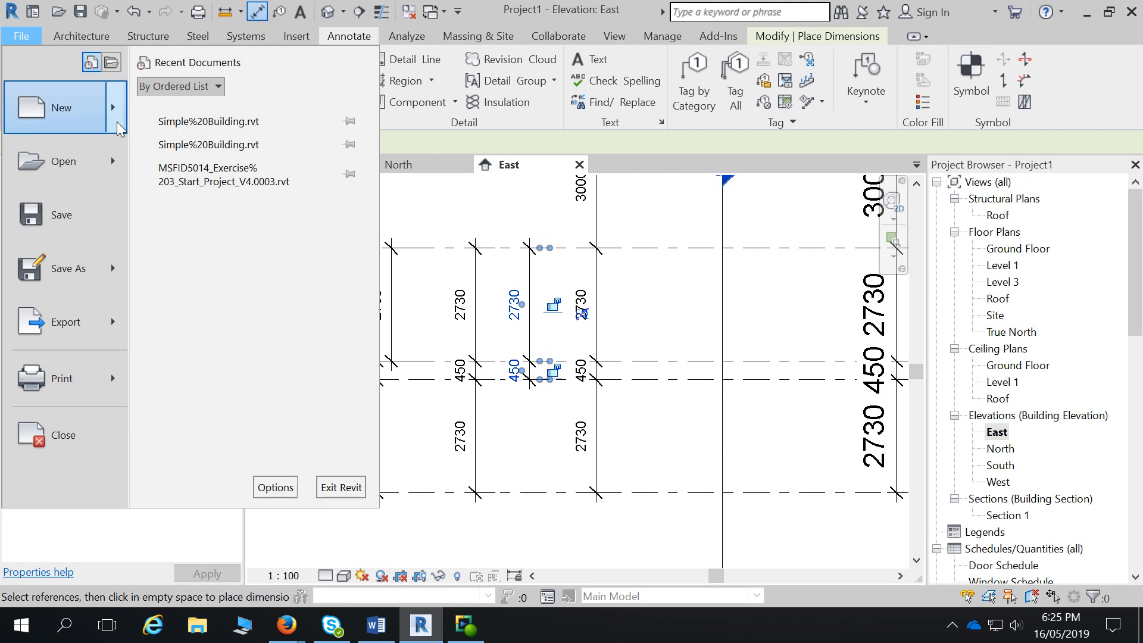
{"action": "key", "text": "Escape"}
{"action": "left_click", "coordinate": [534, 345]}
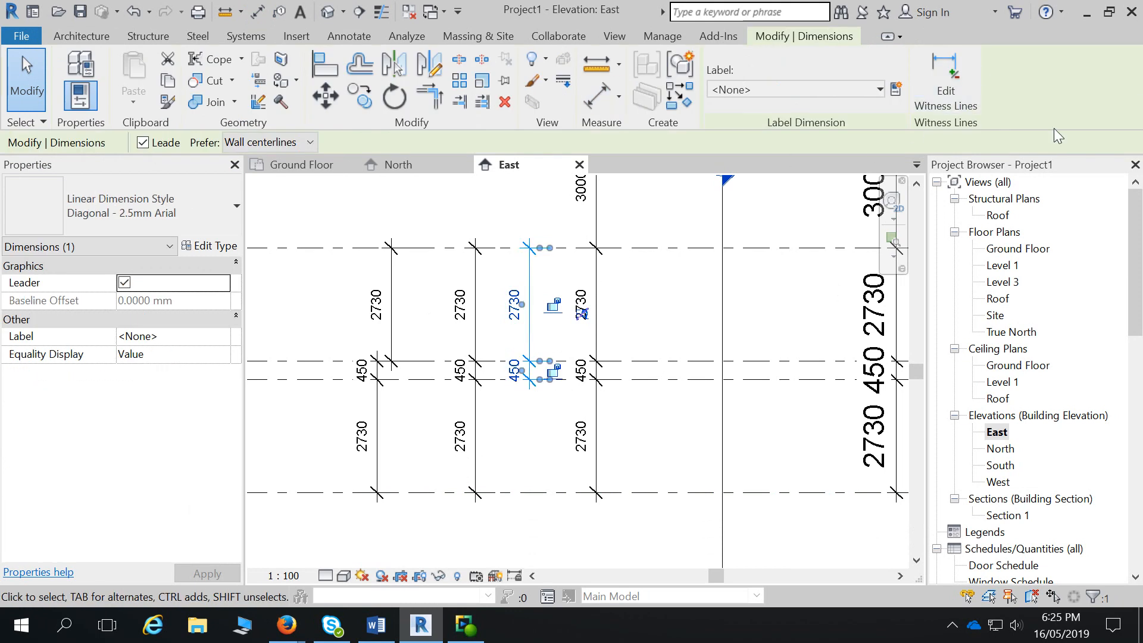
{"action": "left_click", "coordinate": [967, 92]}
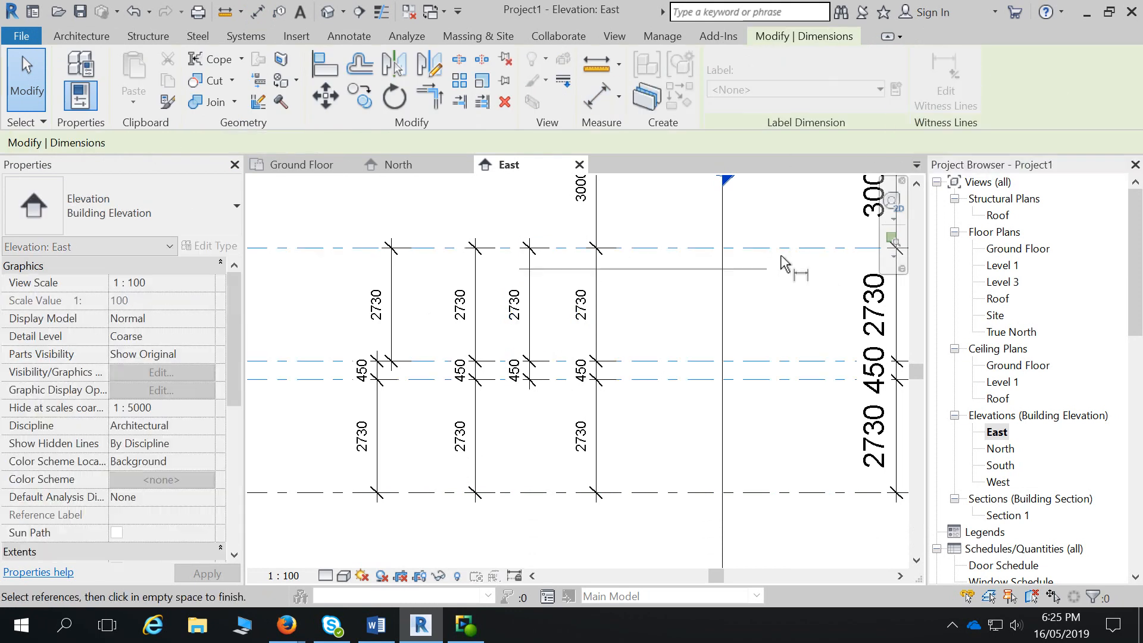
{"action": "left_click", "coordinate": [531, 493]}
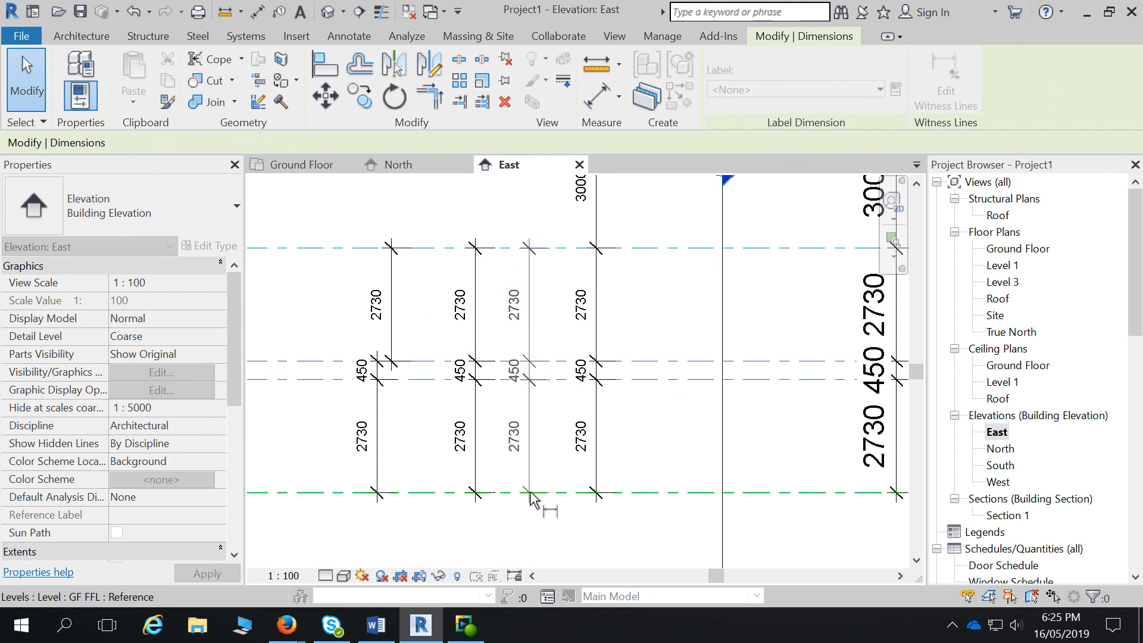
{"action": "left_click", "coordinate": [561, 381]}
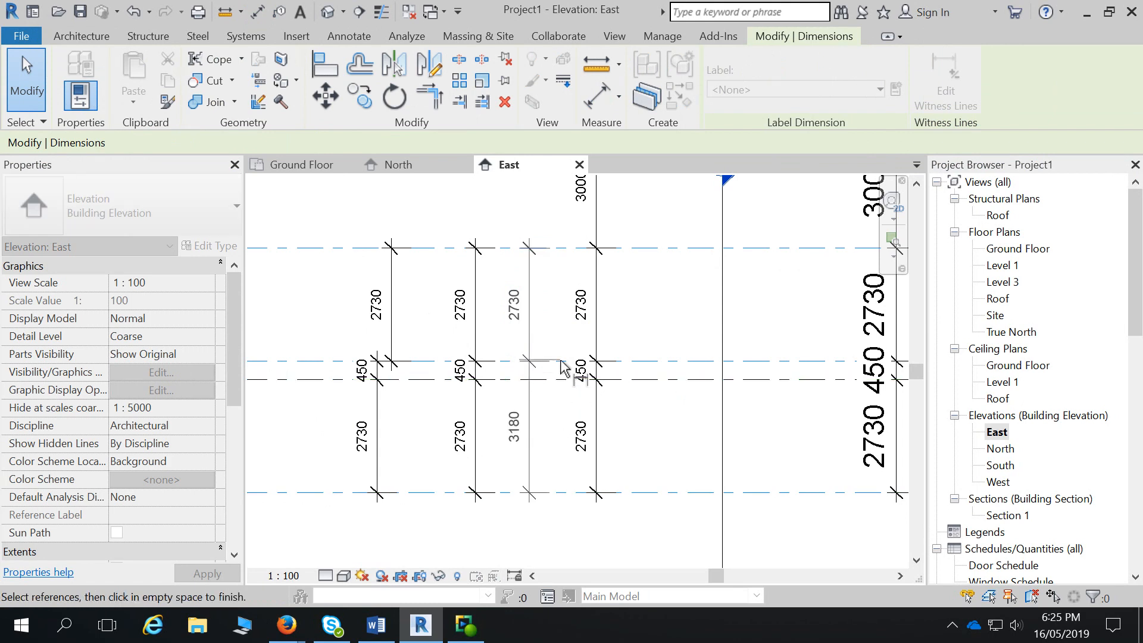
{"action": "left_click", "coordinate": [562, 369]}
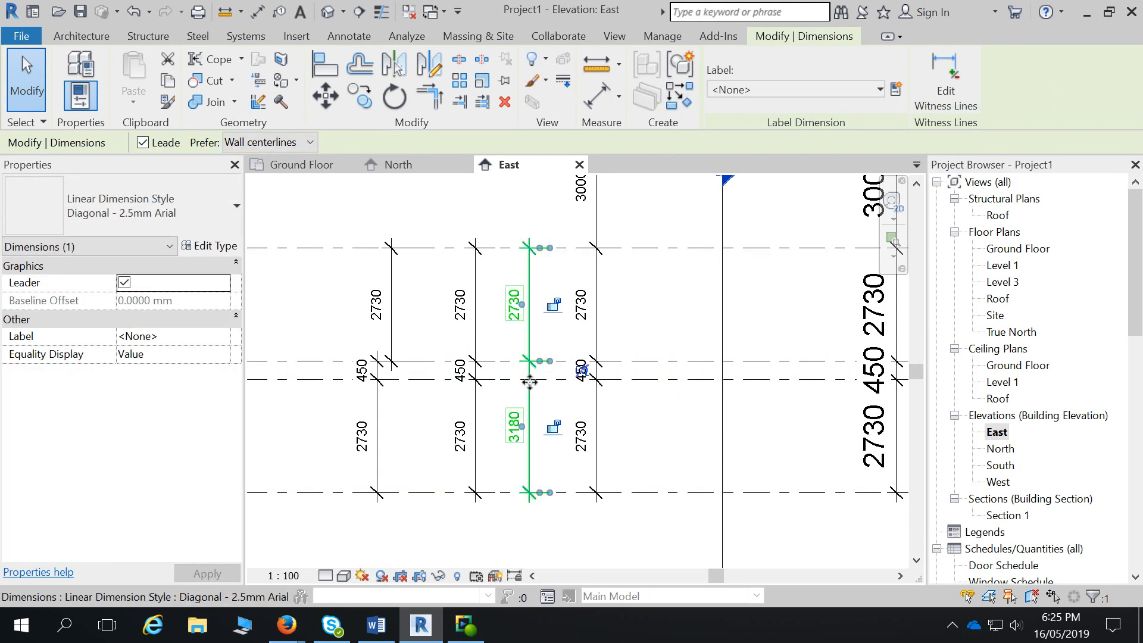
- Remove the UF FFL witness line from the same dimension string
{"action": "left_click", "coordinate": [945, 90]}
{"action": "left_click", "coordinate": [565, 362]}
{"action": "left_click", "coordinate": [610, 455]}
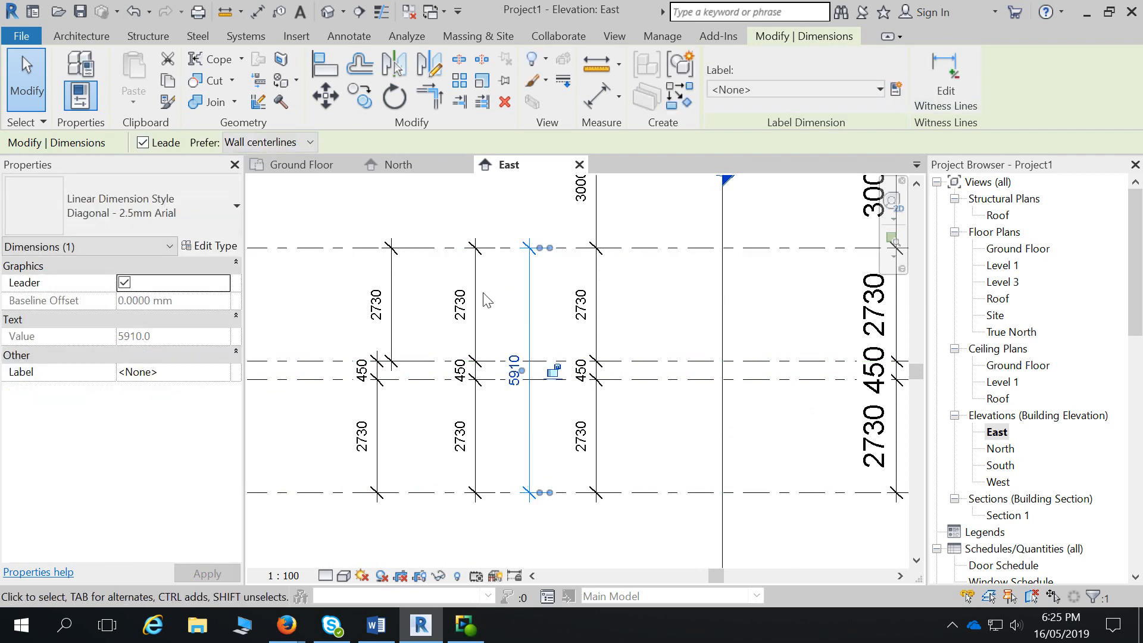
- Add the UF FFL and GF FCL witness lines back to the dimension string and deselect it
{"action": "left_click", "coordinate": [946, 89]}
{"action": "left_click", "coordinate": [545, 361]}
{"action": "left_click", "coordinate": [545, 379]}
{"action": "left_click", "coordinate": [546, 427]}
{"action": "left_click", "coordinate": [38, 98]}
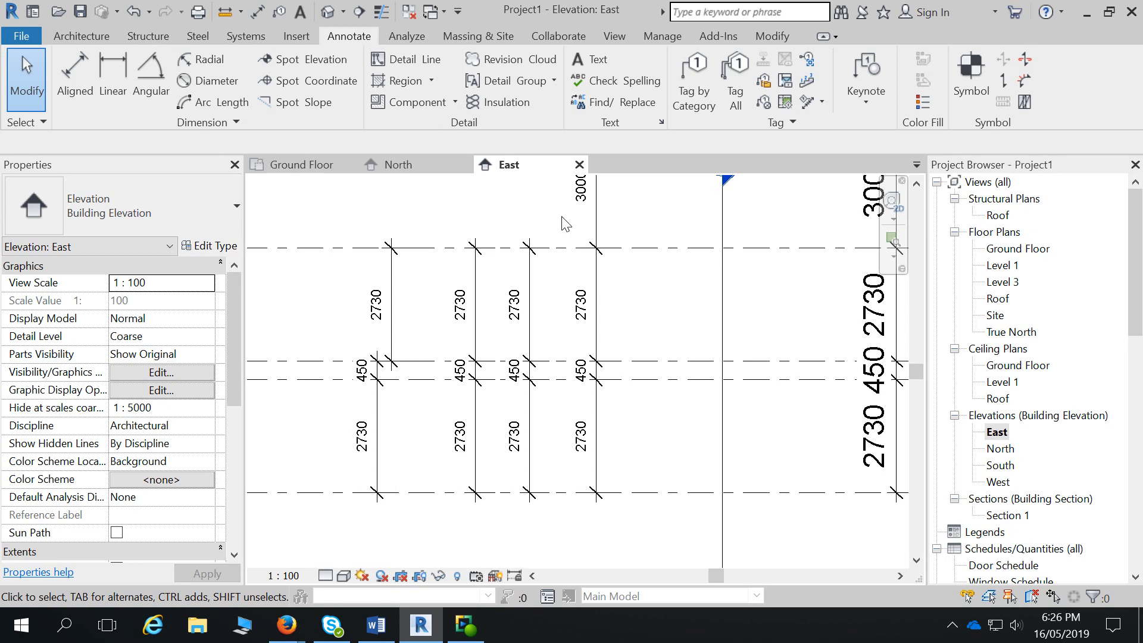
- Extend the same dimension string up to the Roof level by editing its witness lines, and leave it deselected
{"action": "left_click", "coordinate": [530, 312]}
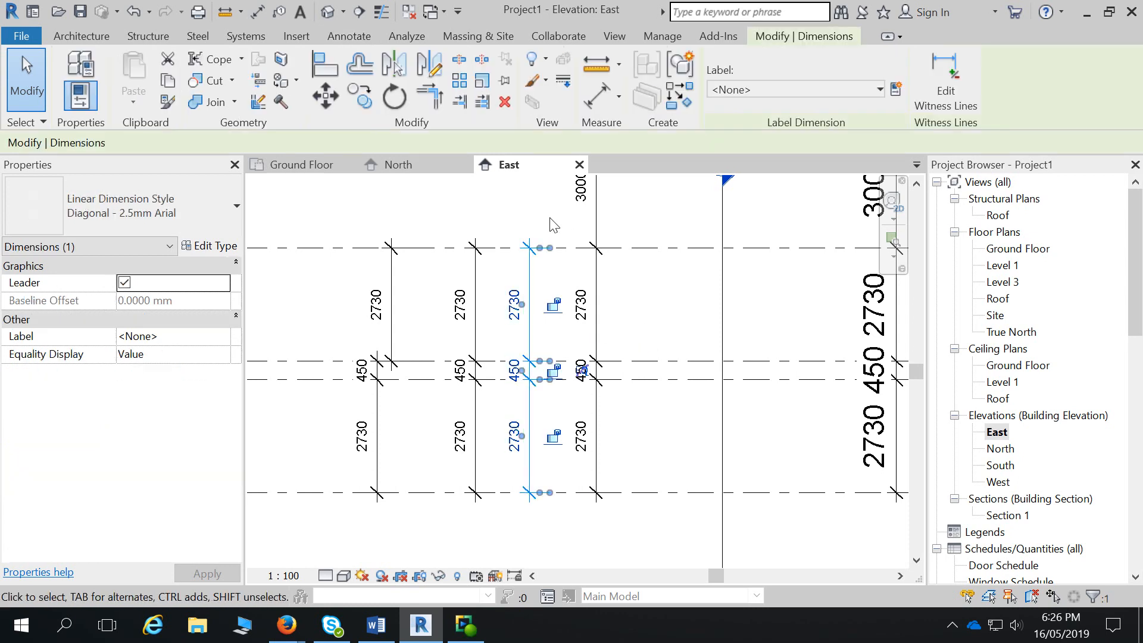
{"action": "left_click", "coordinate": [946, 80]}
{"action": "scroll", "coordinate": [415, 391], "scroll_direction": "down", "scroll_amount": 2}
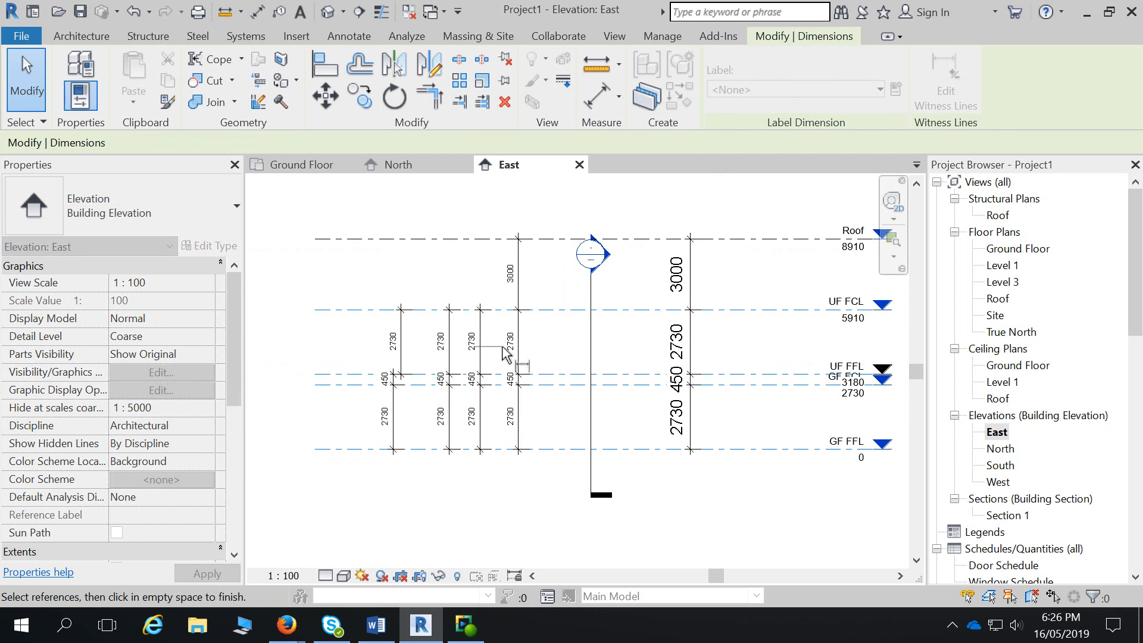
{"action": "left_click", "coordinate": [482, 502]}
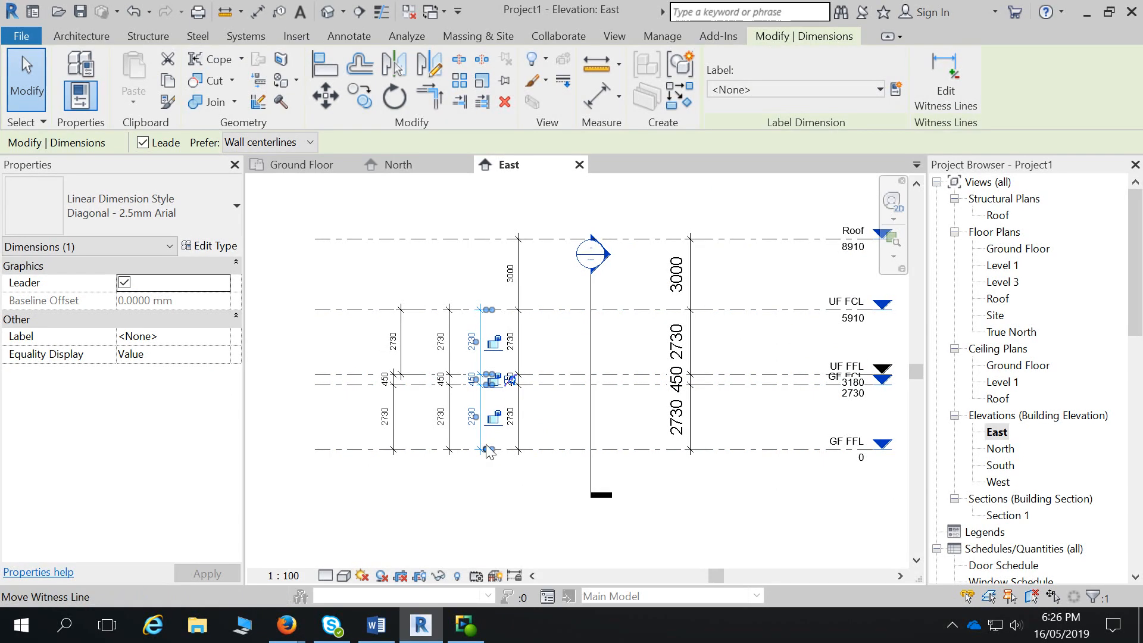
{"action": "left_click", "coordinate": [951, 77]}
{"action": "left_click", "coordinate": [497, 240]}
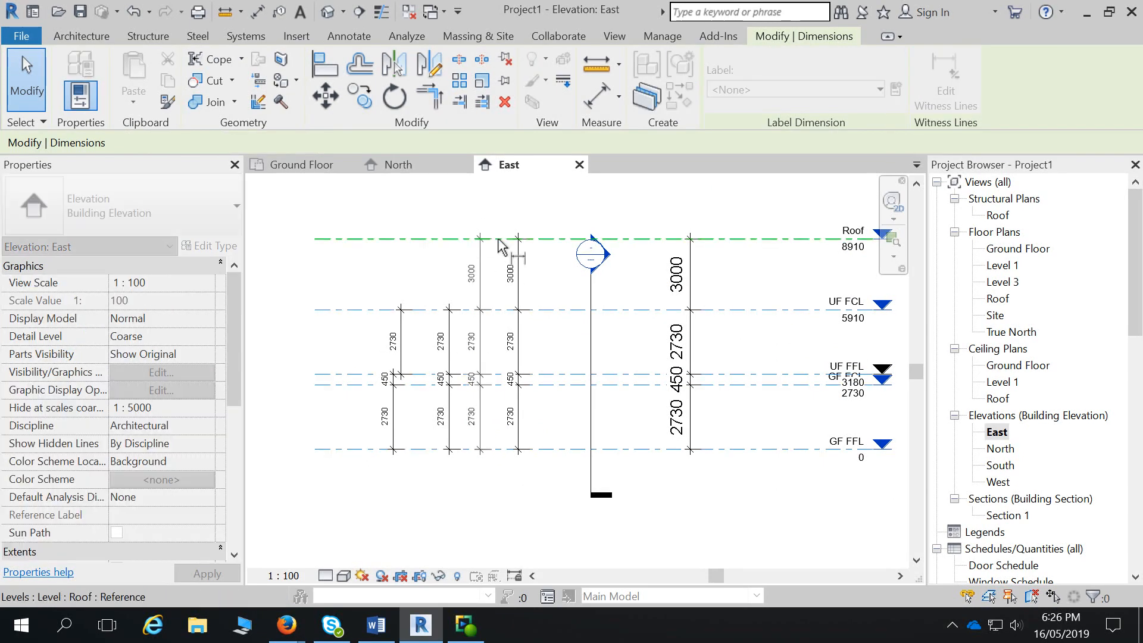
{"action": "left_click", "coordinate": [459, 226]}
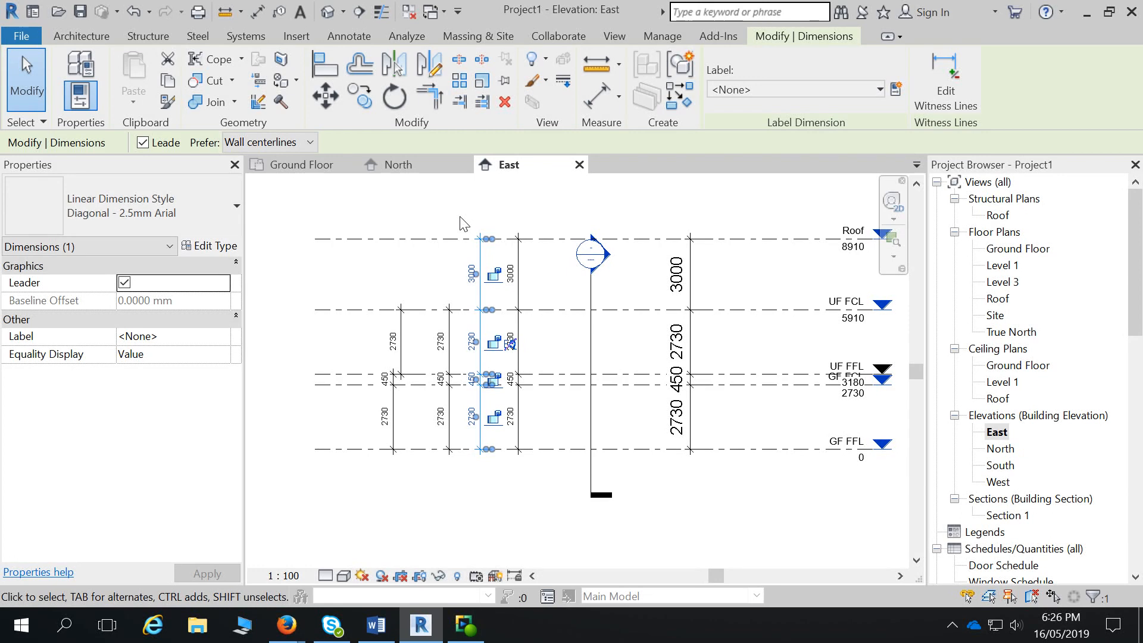
{"action": "left_click", "coordinate": [40, 107]}
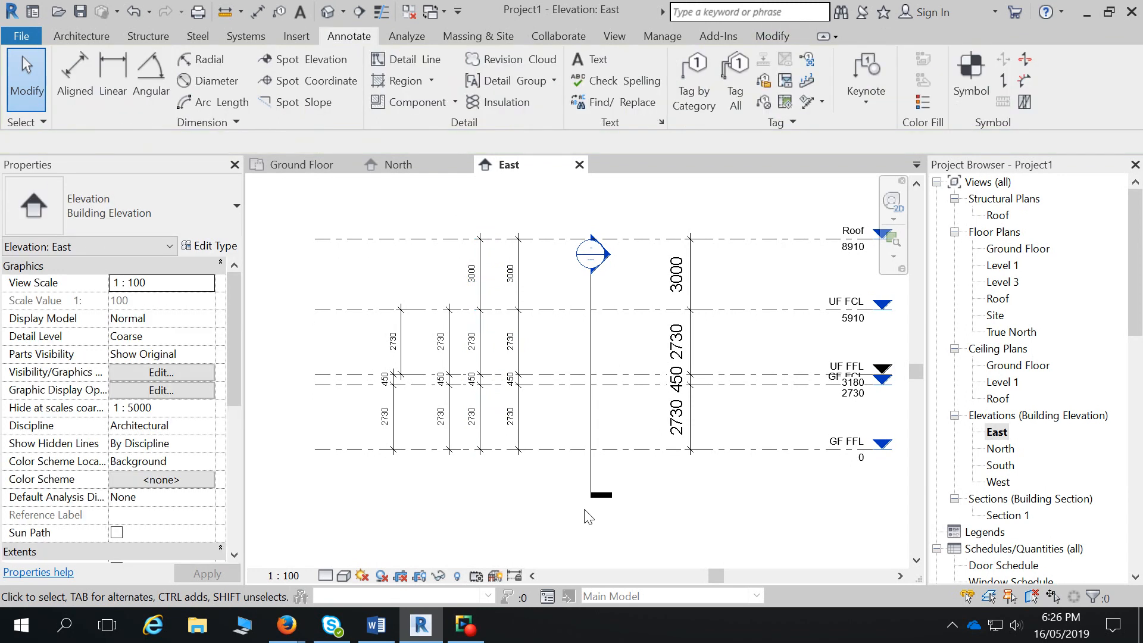
{"action": "left_click", "coordinate": [481, 405]}
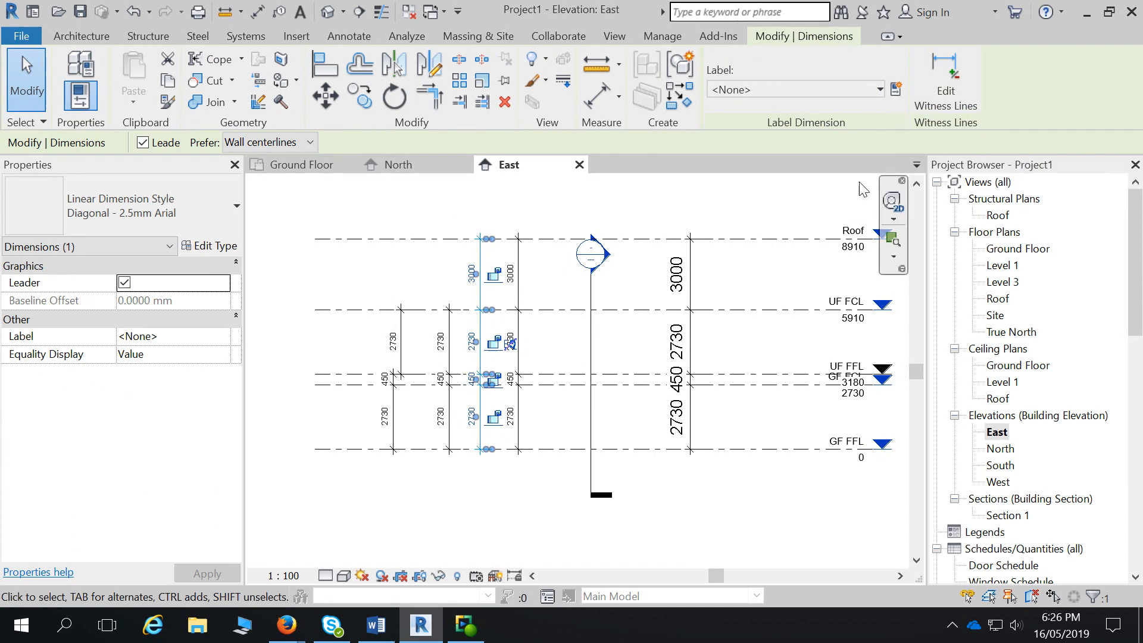
{"action": "left_click", "coordinate": [699, 516]}
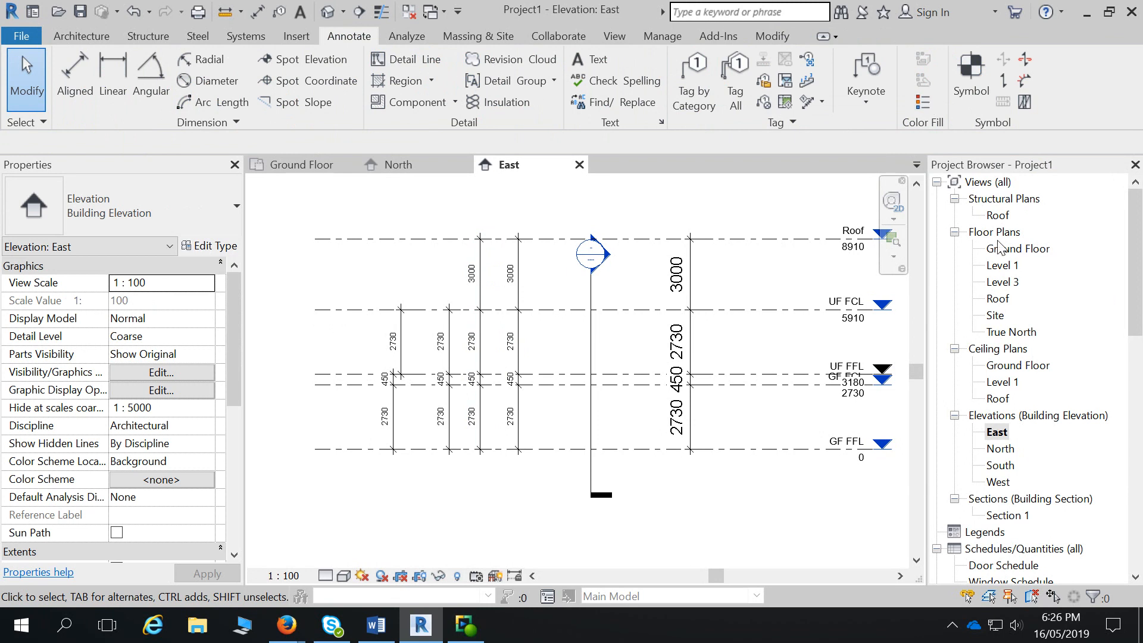
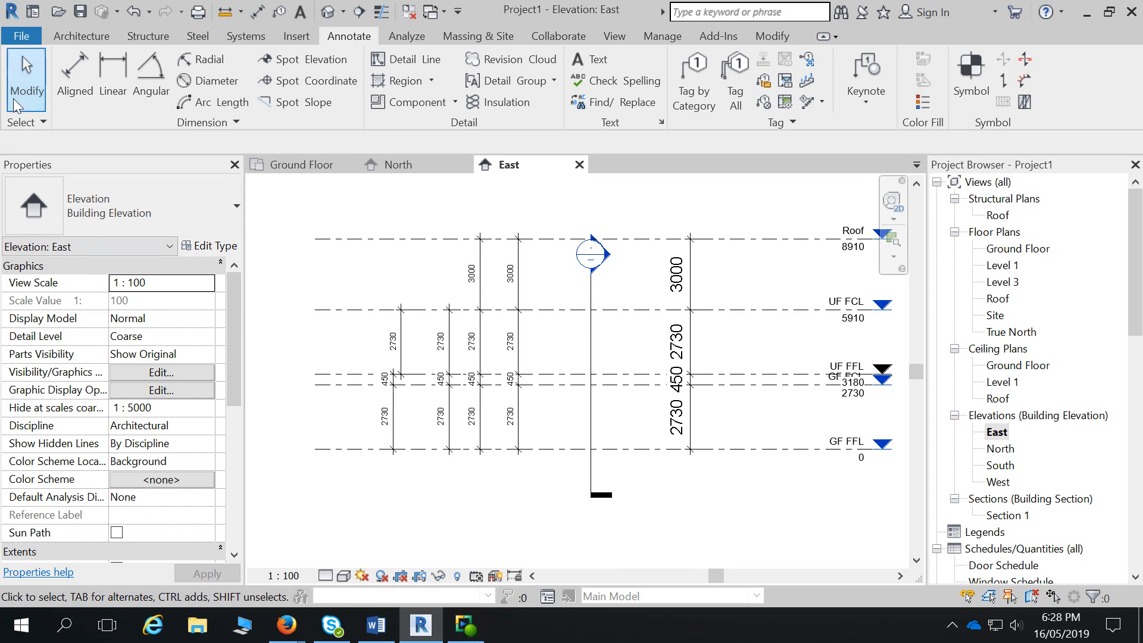
- Add an elbow to the UF FFL level, raise its head clear above GF FCL with a square jog, and deselect it
{"action": "left_click", "coordinate": [781, 376]}
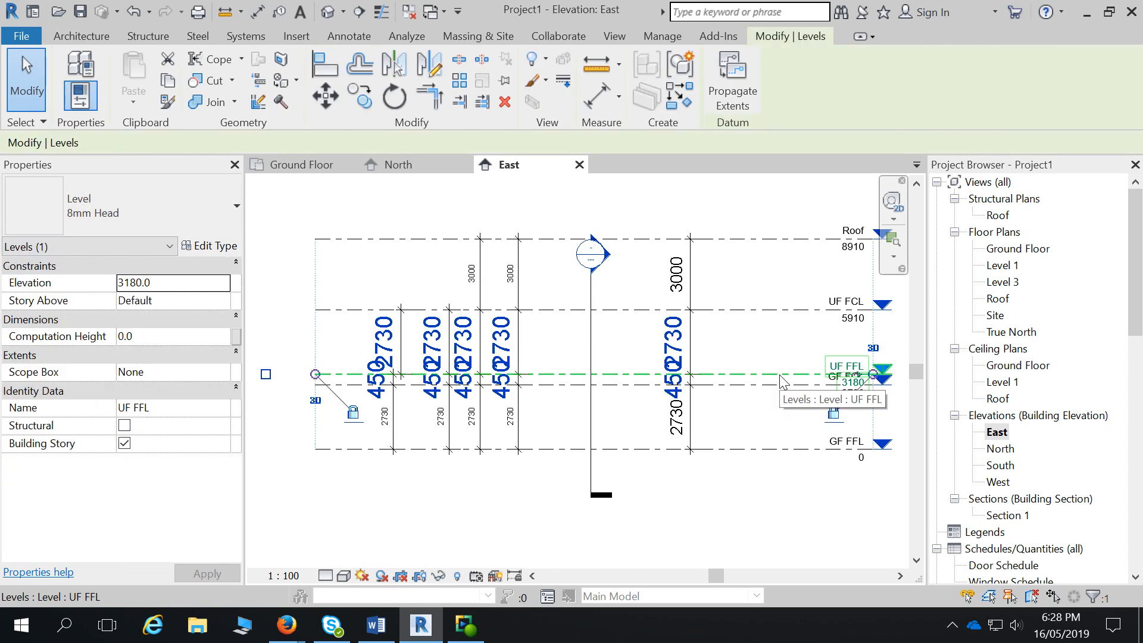
{"action": "left_click", "coordinate": [858, 376]}
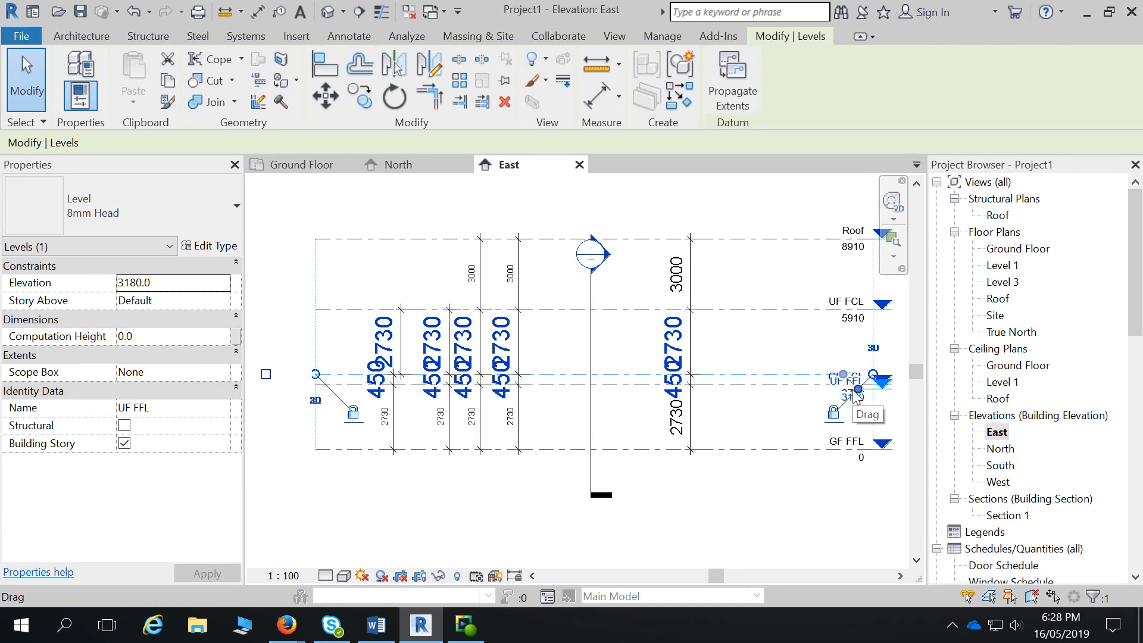
{"action": "left_click_drag", "start_coordinate": [857, 391], "coordinate": [859, 357]}
{"action": "mouse_move", "coordinate": [865, 357]}
{"action": "left_mouse_down"}
{"action": "mouse_move", "coordinate": [826, 375]}
{"action": "mouse_move", "coordinate": [822, 355]}
{"action": "mouse_move", "coordinate": [849, 355]}
{"action": "left_mouse_up"}
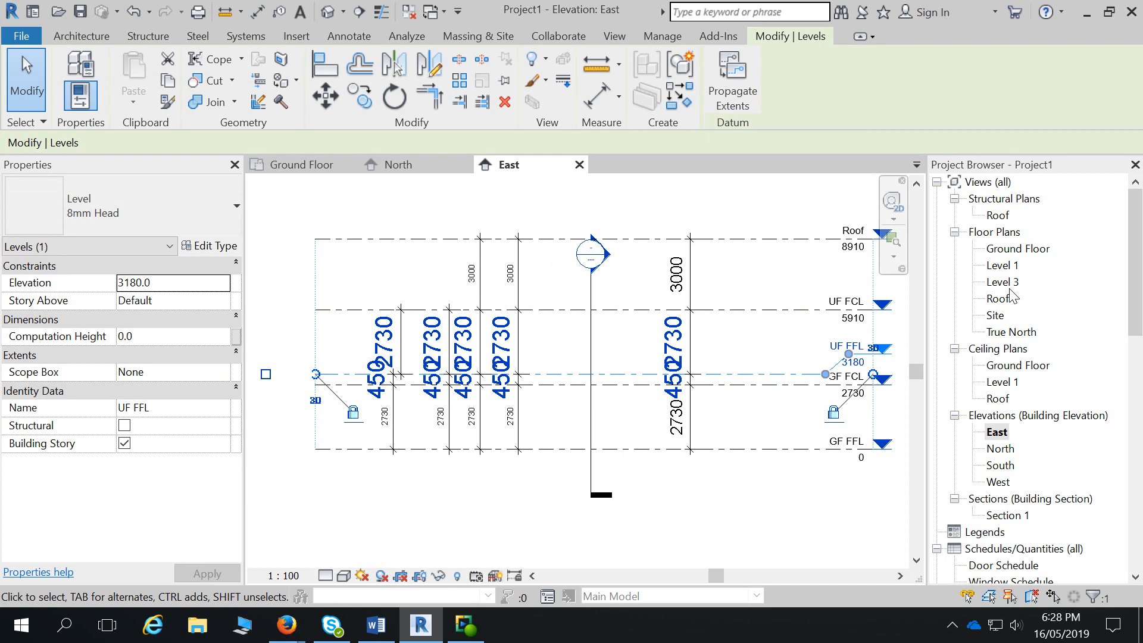
{"action": "left_click_drag", "start_coordinate": [826, 375], "coordinate": [815, 355]}
{"action": "left_click", "coordinate": [823, 389]}
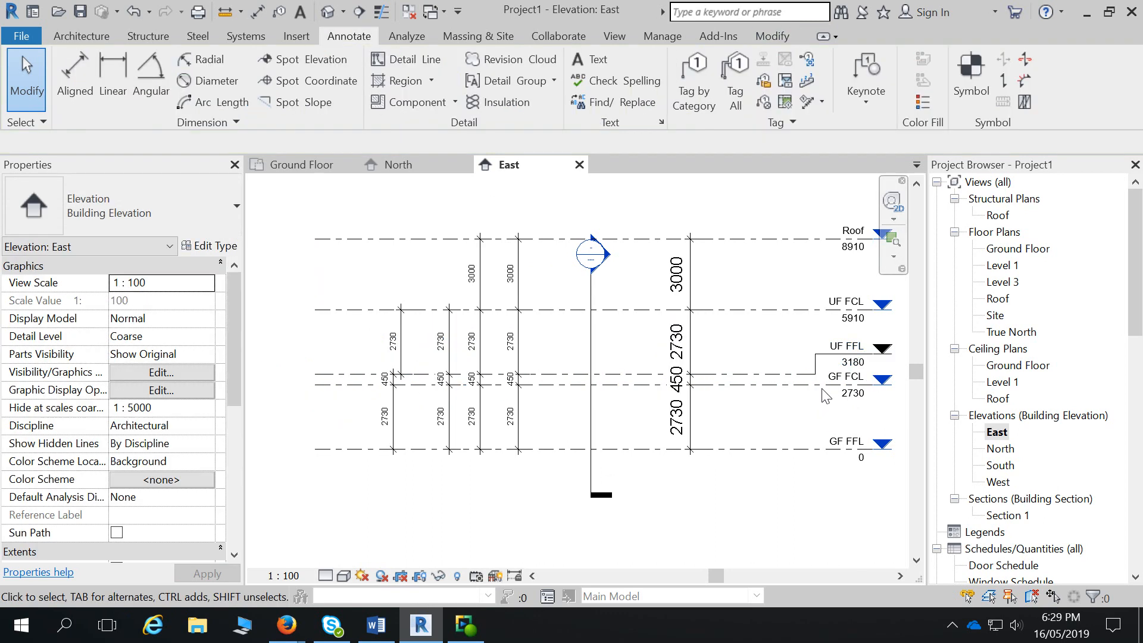
- Add an elbow to the GF FCL level, setting its head below the line with a square jog matching UF FFL, and deselect it
{"action": "left_click", "coordinate": [821, 386]}
{"action": "left_click", "coordinate": [857, 391]}
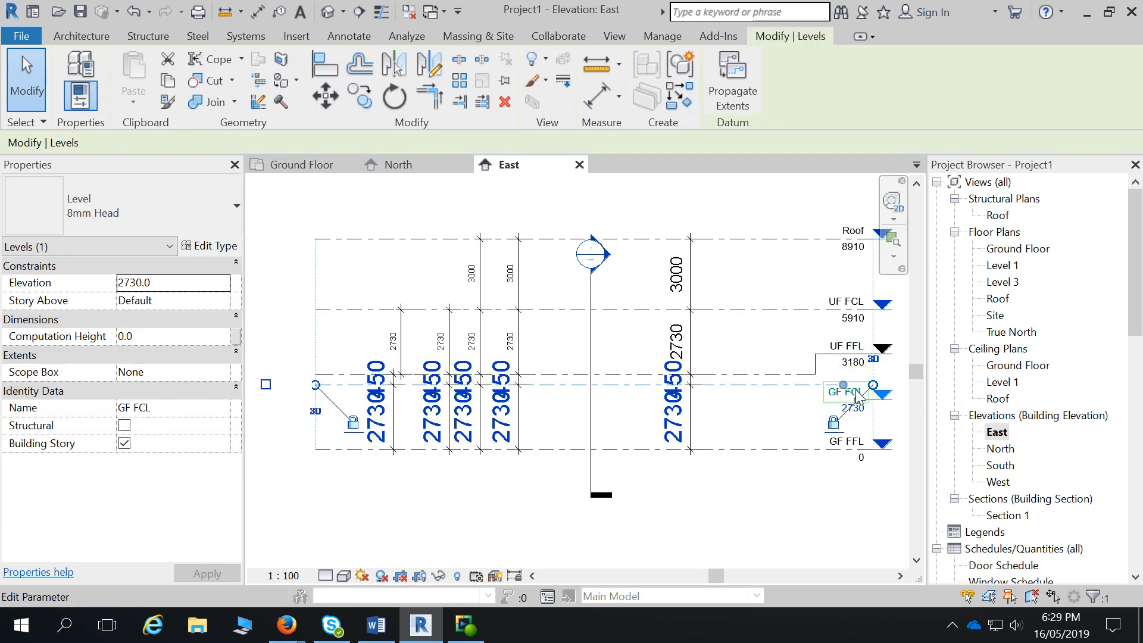
{"action": "left_click_drag", "start_coordinate": [843, 384], "coordinate": [815, 403]}
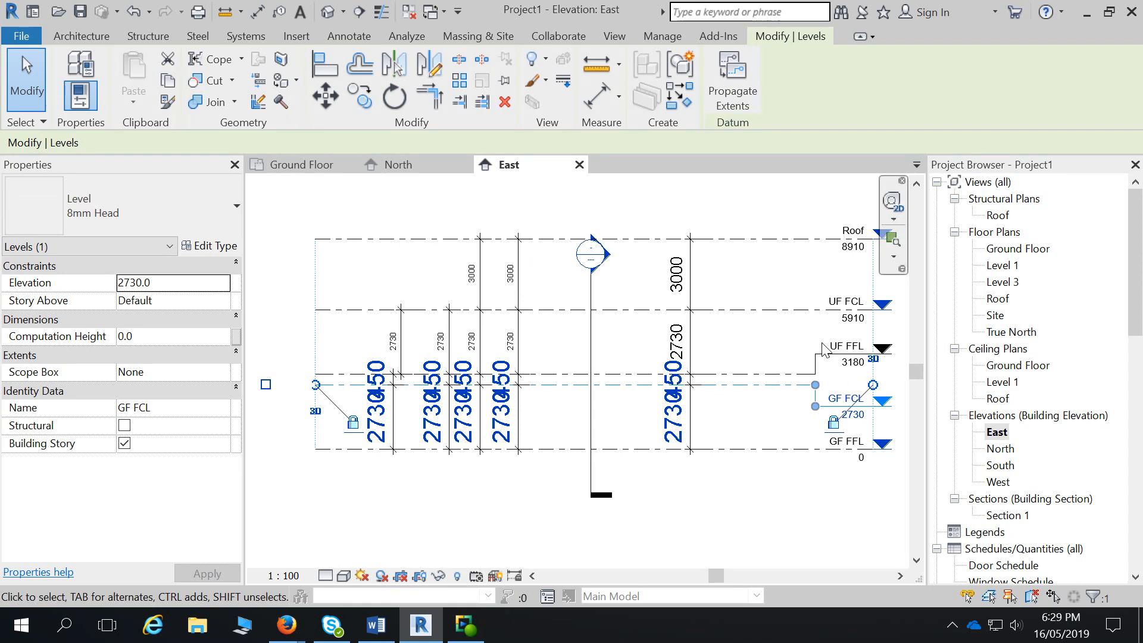
{"action": "key", "text": "Escape"}
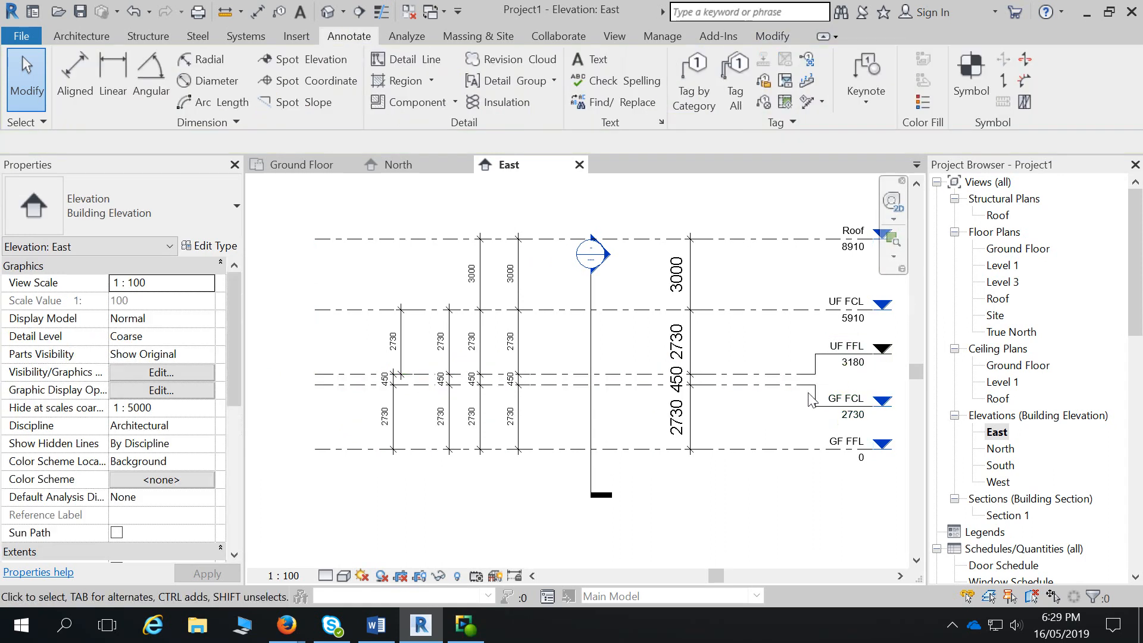
- Draw a new level above Roof at 10510, from the right end of the levels to the left, and finish the Level command
{"action": "left_click", "coordinate": [843, 353]}
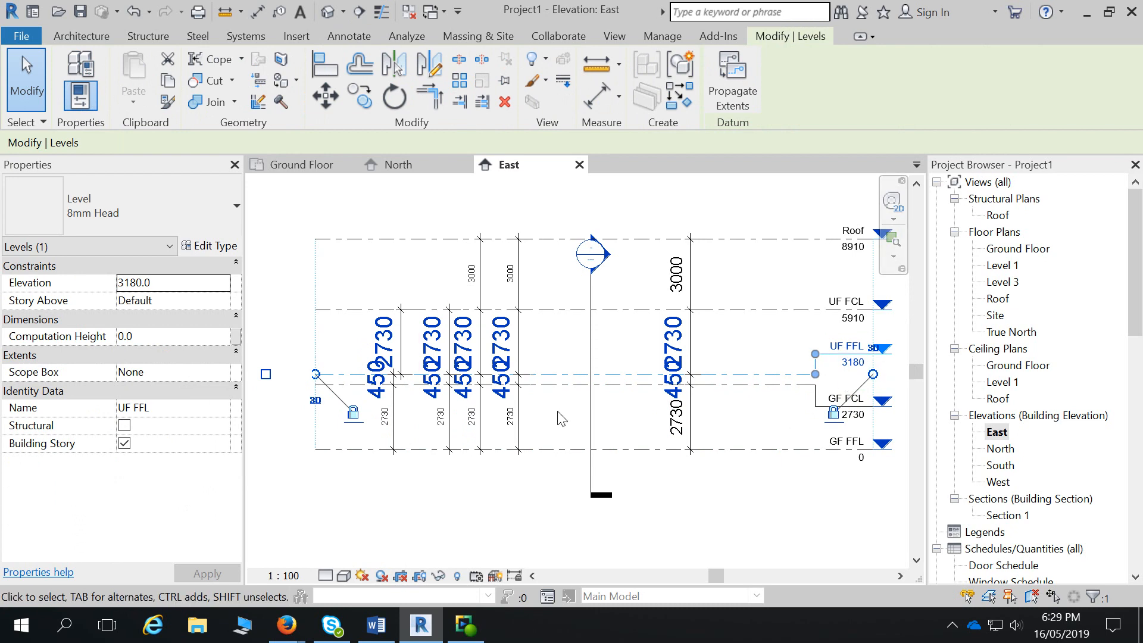
{"action": "left_click", "coordinate": [79, 36]}
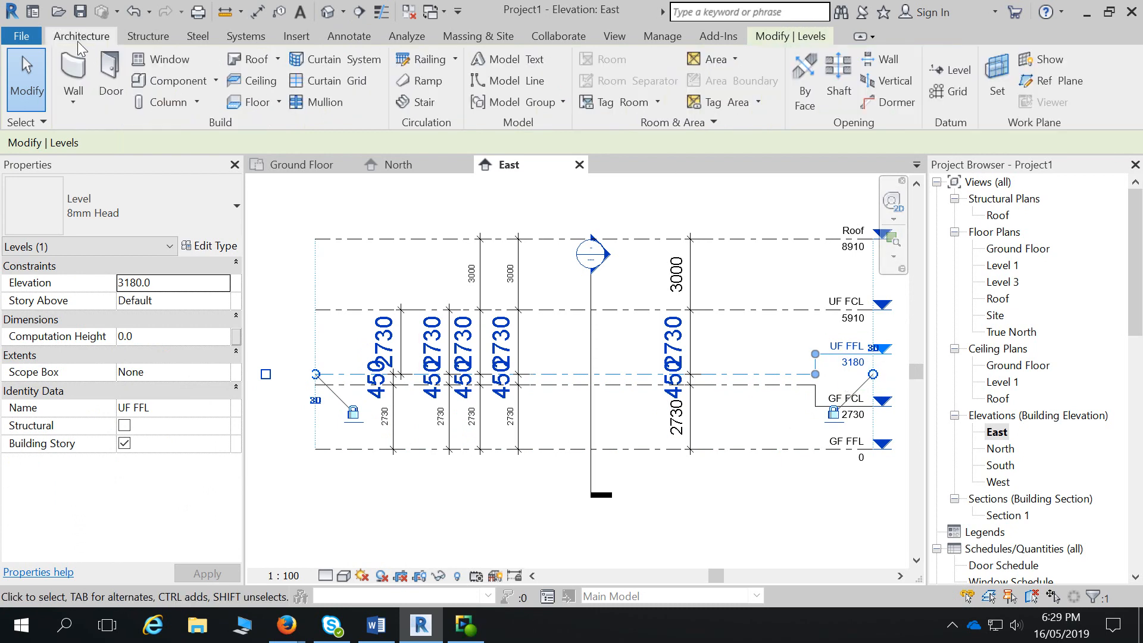
{"action": "left_click", "coordinate": [953, 70]}
{"action": "scroll", "coordinate": [590, 215], "scroll_direction": "down", "scroll_amount": 3}
{"action": "left_click", "coordinate": [736, 209]}
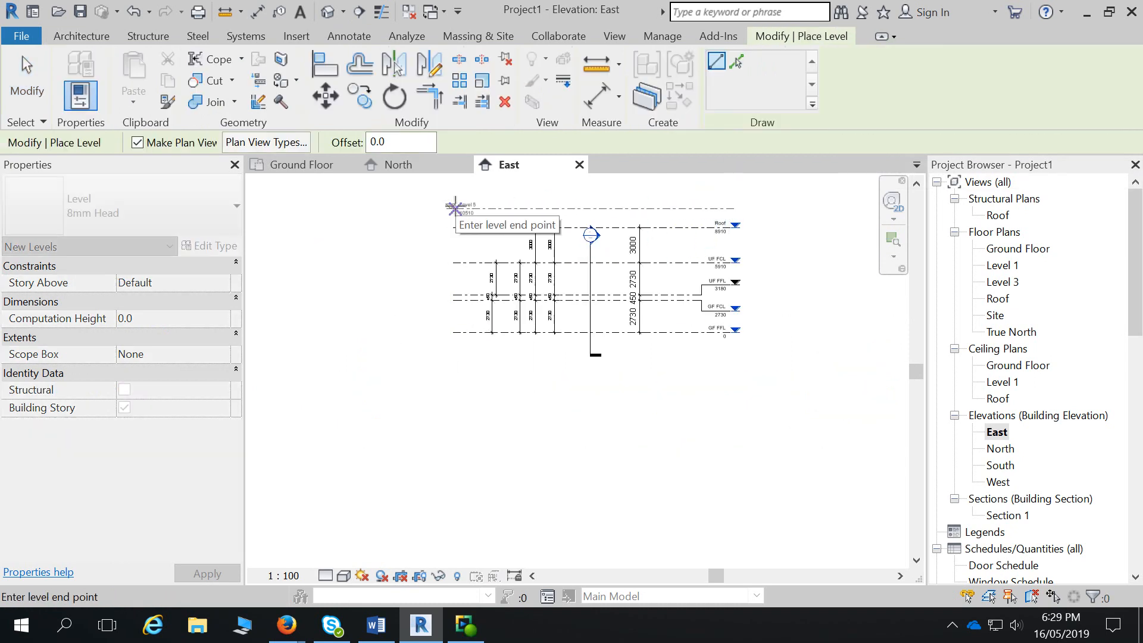
{"action": "left_click", "coordinate": [452, 237]}
{"action": "left_click", "coordinate": [24, 101]}
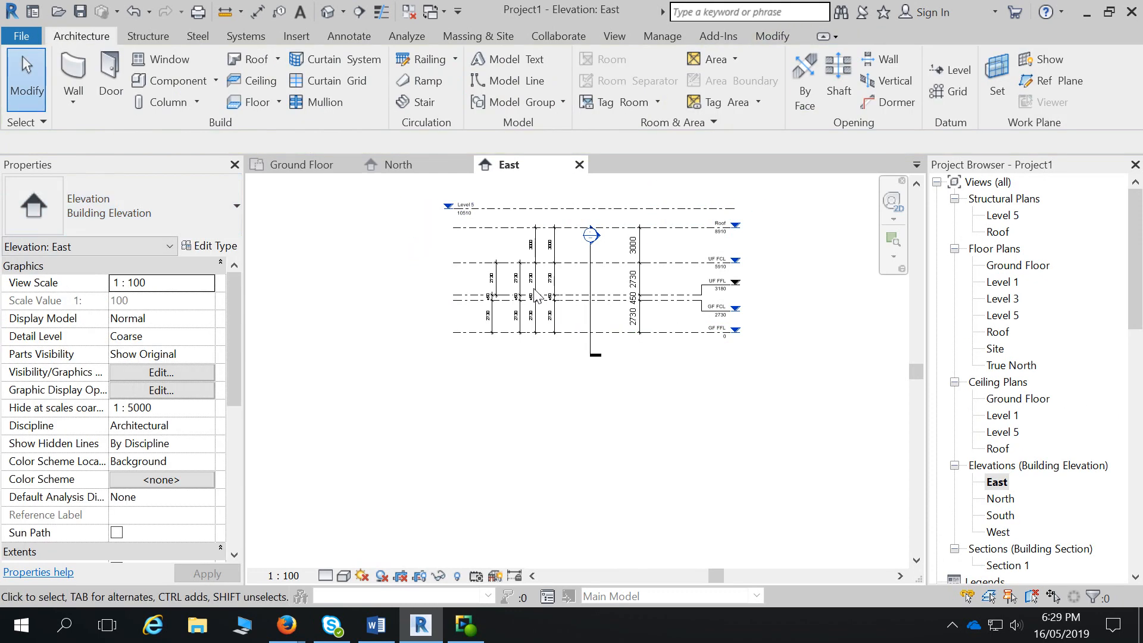
- Show the head of Level 5 at the right end of its line, beside the other level heads
{"action": "left_click", "coordinate": [728, 226]}
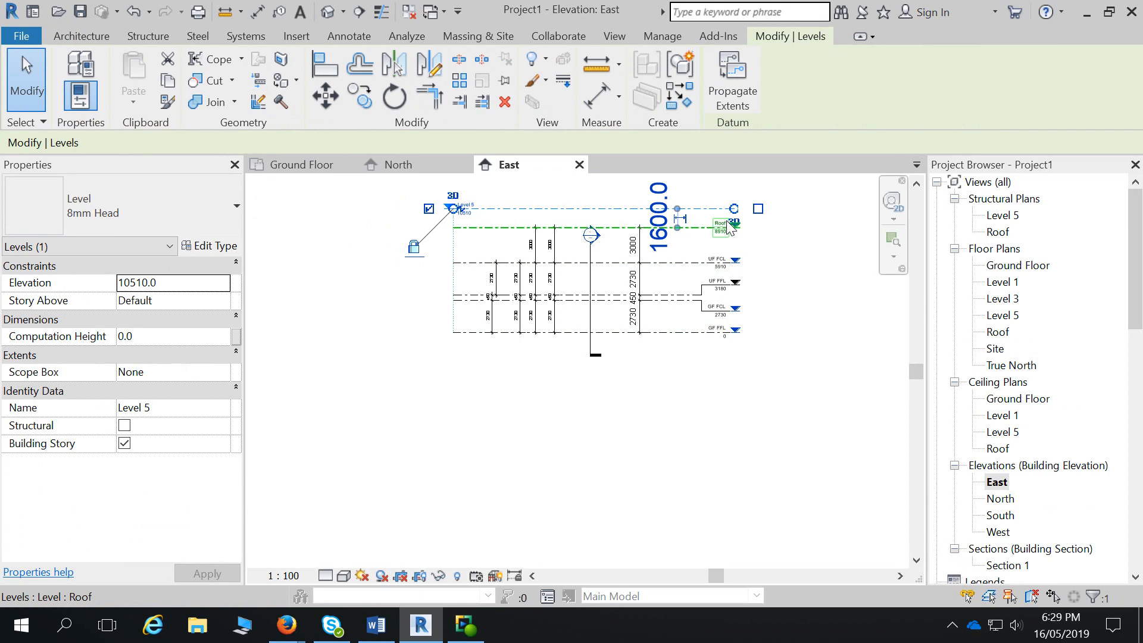
{"action": "left_click", "coordinate": [765, 219]}
{"action": "left_click", "coordinate": [611, 216]}
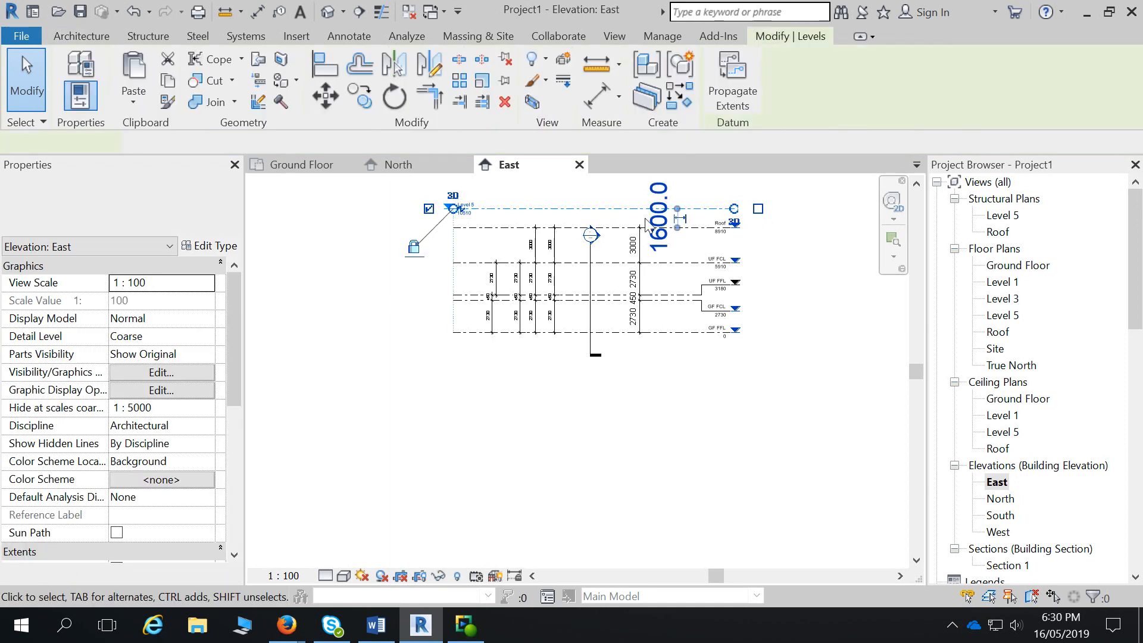
{"action": "left_click", "coordinate": [760, 215]}
{"action": "left_click", "coordinate": [725, 209]}
{"action": "scroll", "coordinate": [764, 212], "scroll_direction": "up", "scroll_amount": 5}
{"action": "scroll", "coordinate": [767, 213], "scroll_direction": "down", "scroll_amount": 3}
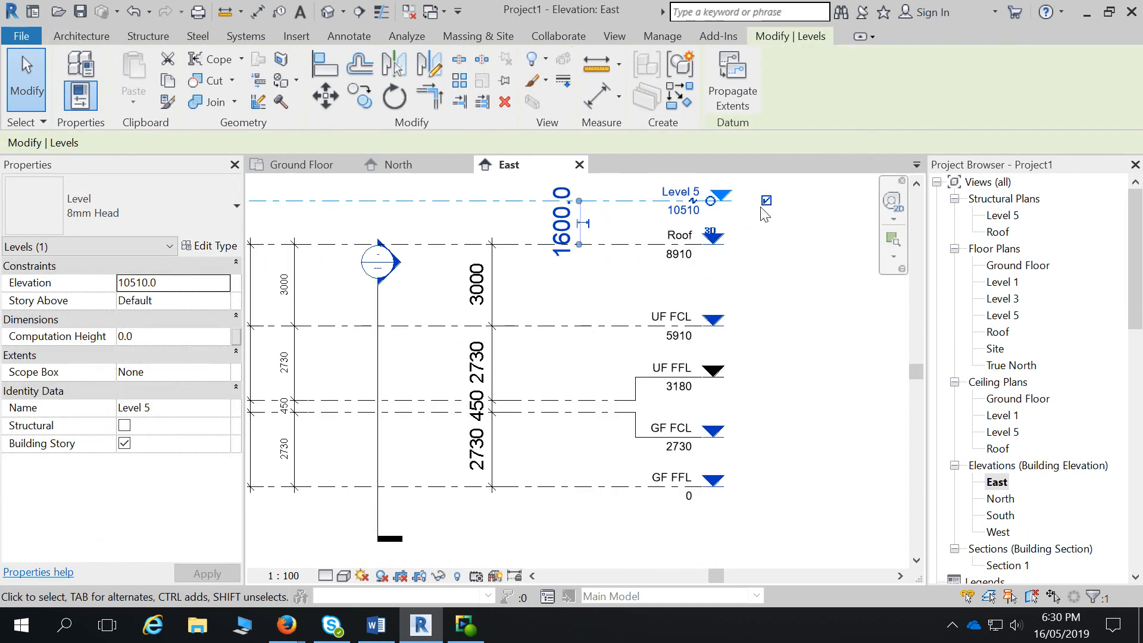
- Switch the Level 5 head back to the left end of its line only and inspect it there
{"action": "scroll", "coordinate": [763, 212], "scroll_direction": "down", "scroll_amount": 3}
{"action": "left_click", "coordinate": [442, 222]}
{"action": "left_click", "coordinate": [505, 213]}
{"action": "left_click", "coordinate": [433, 218]}
{"action": "left_click", "coordinate": [513, 209]}
{"action": "scroll", "coordinate": [458, 208], "scroll_direction": "up", "scroll_amount": 3}
{"action": "key", "text": "Escape"}
{"action": "left_click", "coordinate": [593, 206]}
{"action": "scroll", "coordinate": [381, 203], "scroll_direction": "up", "scroll_amount": 2}
{"action": "left_click", "coordinate": [322, 191]}
{"action": "middle_click_drag", "start_coordinate": [417, 197], "coordinate": [417, 282]}
{"action": "left_click", "coordinate": [639, 269]}
{"action": "scroll", "coordinate": [441, 260], "scroll_direction": "up", "scroll_amount": 2}
{"action": "middle_click_drag", "start_coordinate": [288, 278], "coordinate": [536, 337]}
{"action": "left_click", "coordinate": [792, 338]}
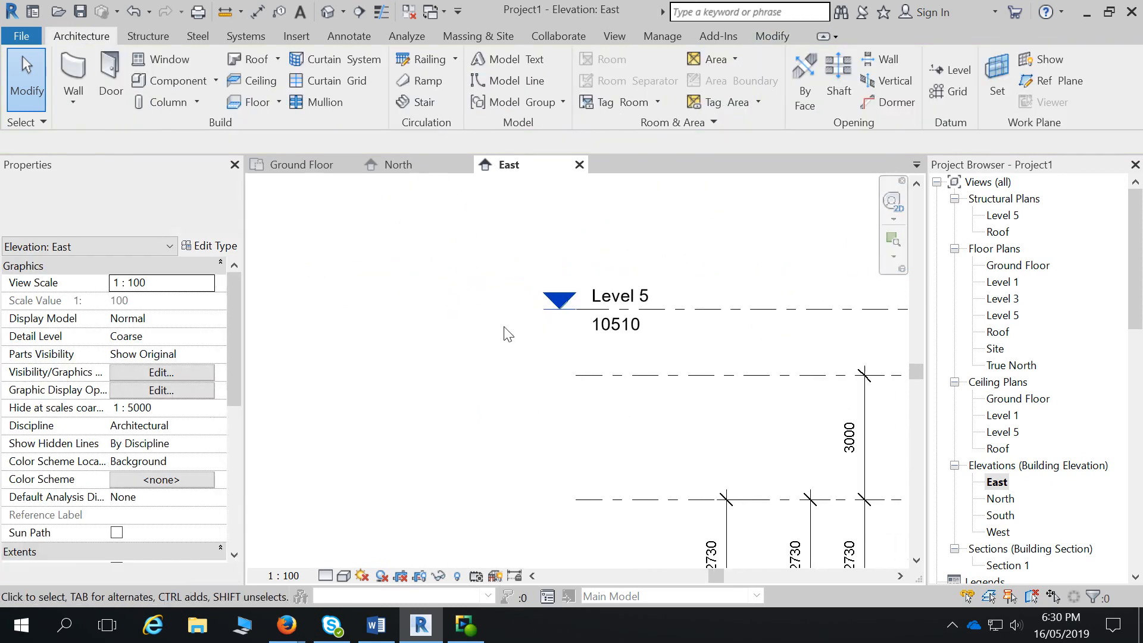
{"action": "left_click", "coordinate": [670, 315]}
{"action": "left_click", "coordinate": [492, 319]}
{"action": "scroll", "coordinate": [705, 323], "scroll_direction": "down", "scroll_amount": 2}
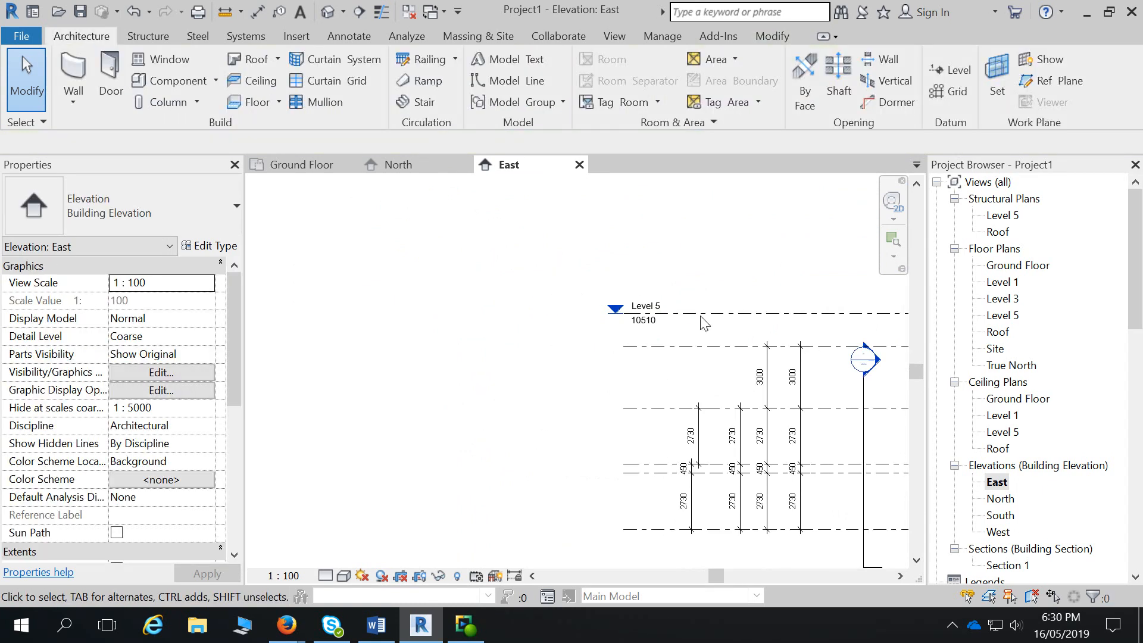
- Examine the head visibility controls at the ends of the Roof level and leave it deselected
{"action": "left_click", "coordinate": [743, 346]}
{"action": "middle_click_drag", "start_coordinate": [743, 346], "coordinate": [490, 317]}
{"action": "left_click", "coordinate": [860, 312]}
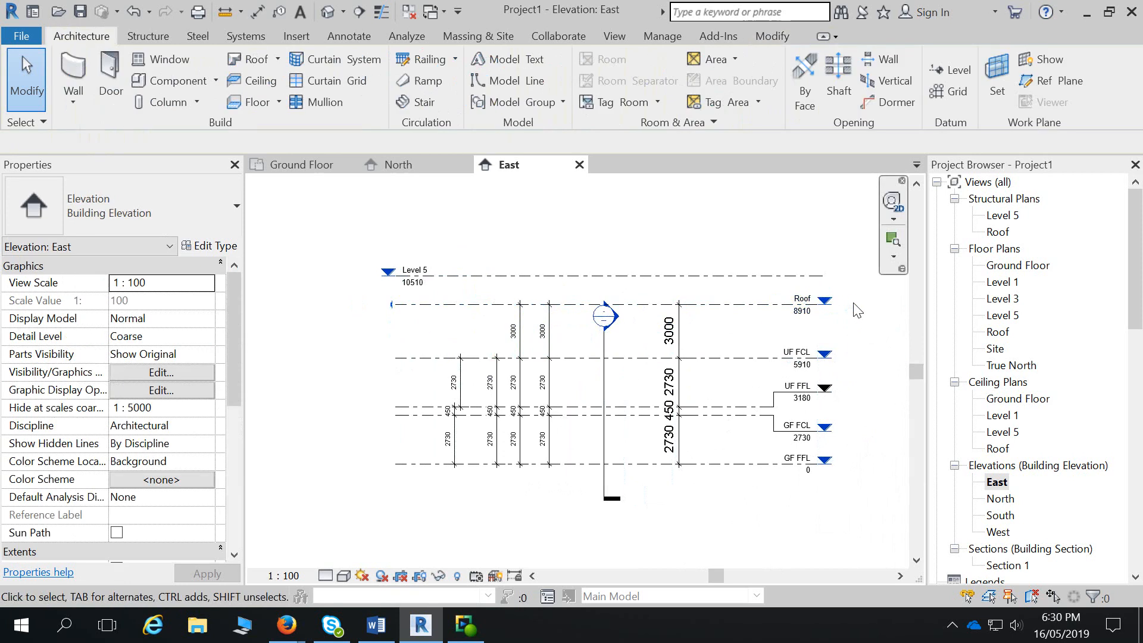
{"action": "left_click", "coordinate": [772, 314]}
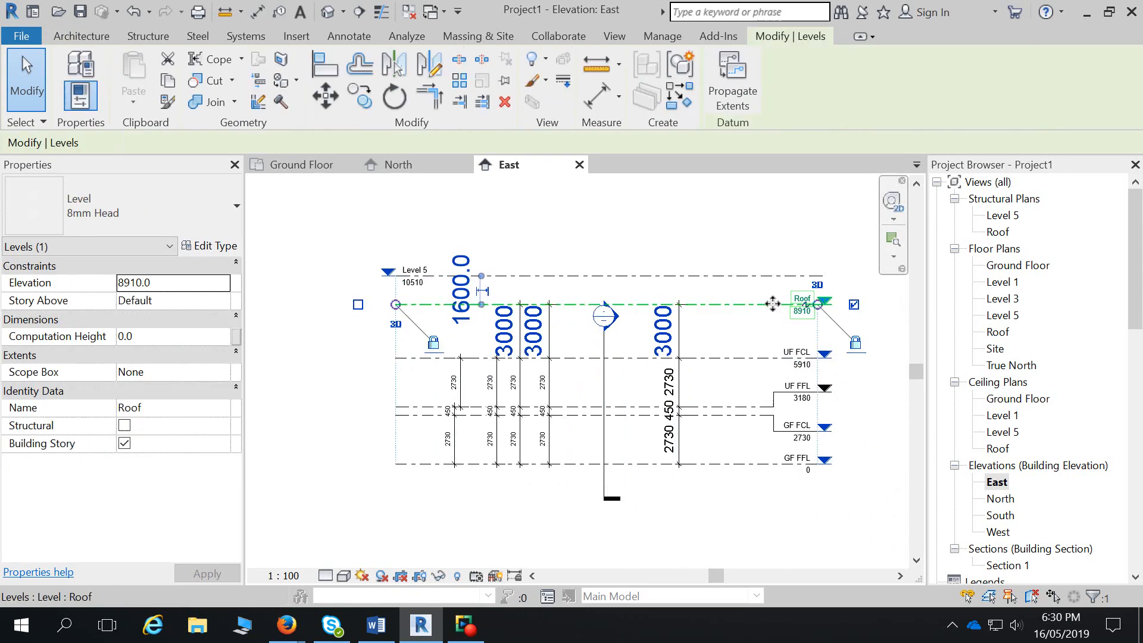
{"action": "left_click", "coordinate": [855, 313]}
{"action": "left_click", "coordinate": [762, 310]}
{"action": "left_click", "coordinate": [719, 247]}
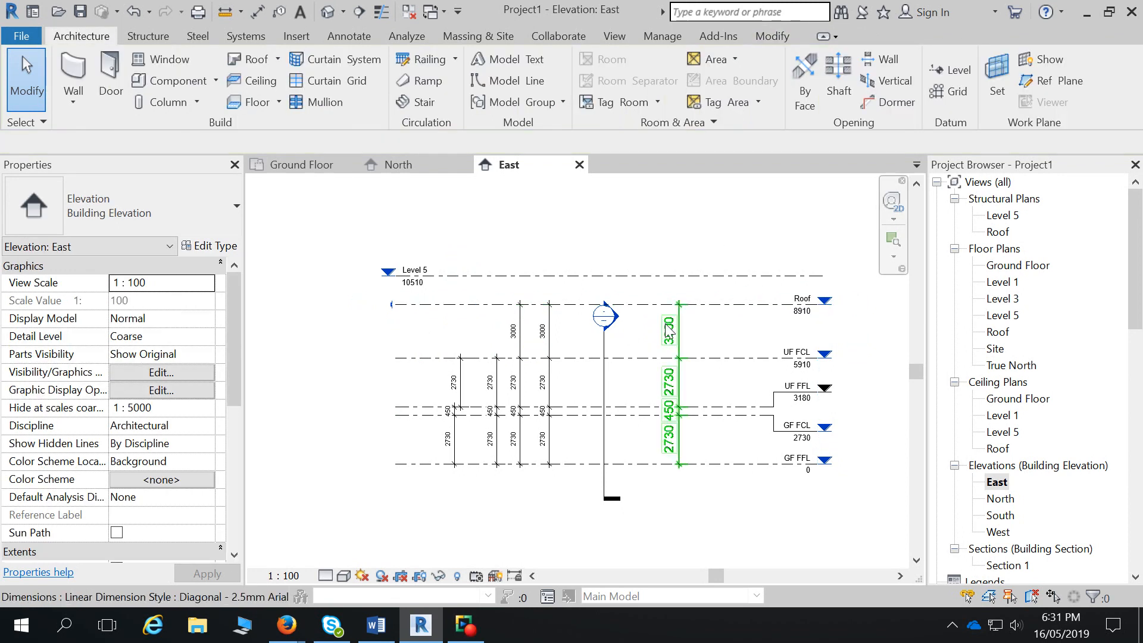
{"action": "left_click", "coordinate": [714, 306]}
{"action": "left_click", "coordinate": [652, 247]}
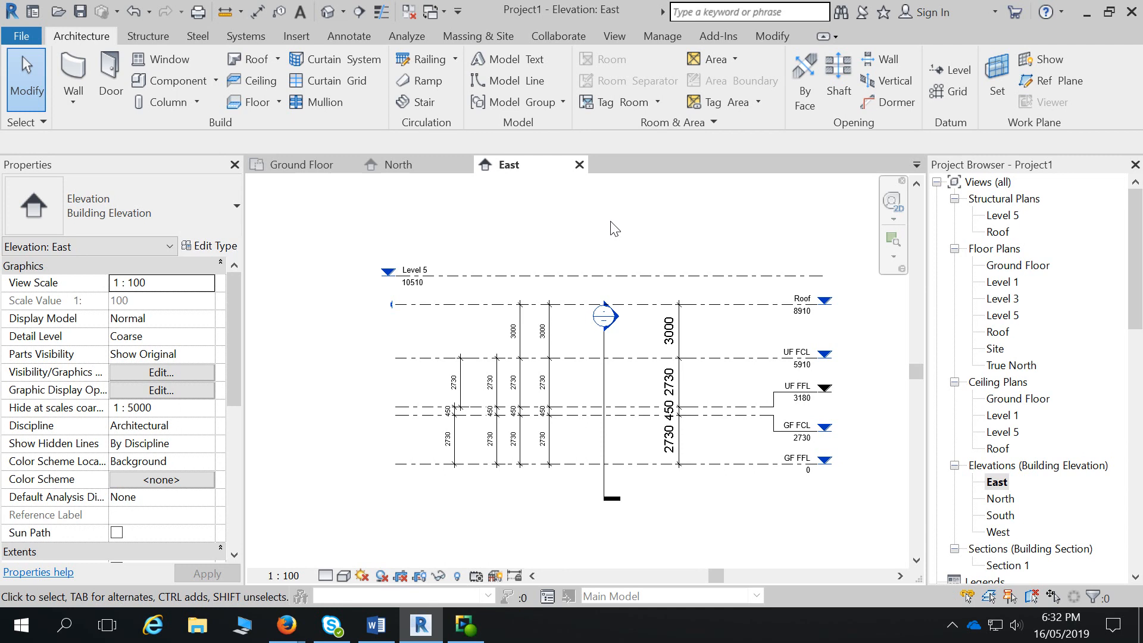
- Create a floor plan view for the UF FFL level without duplicating existing views, and close the new view
{"action": "left_click", "coordinate": [612, 39]}
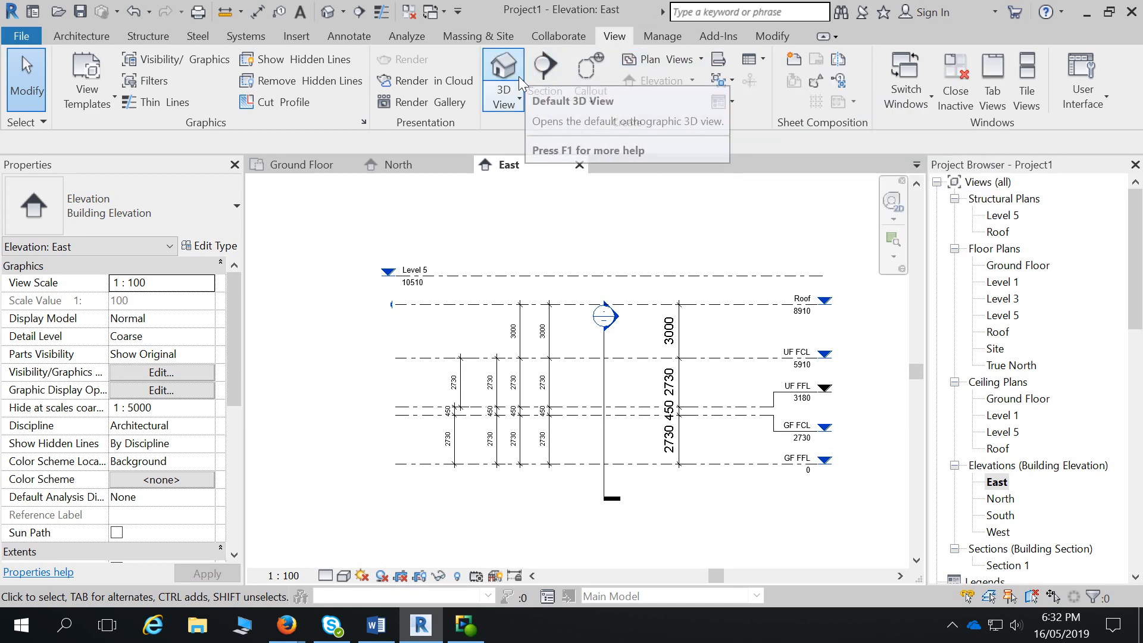
{"action": "left_click", "coordinate": [702, 60]}
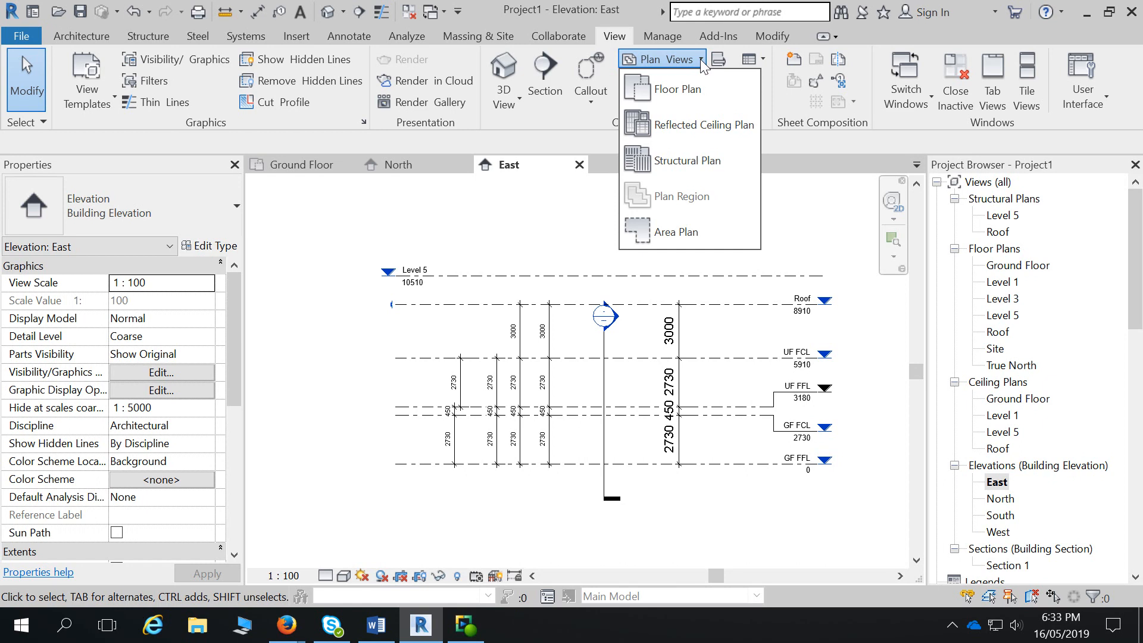
{"action": "left_click", "coordinate": [702, 88]}
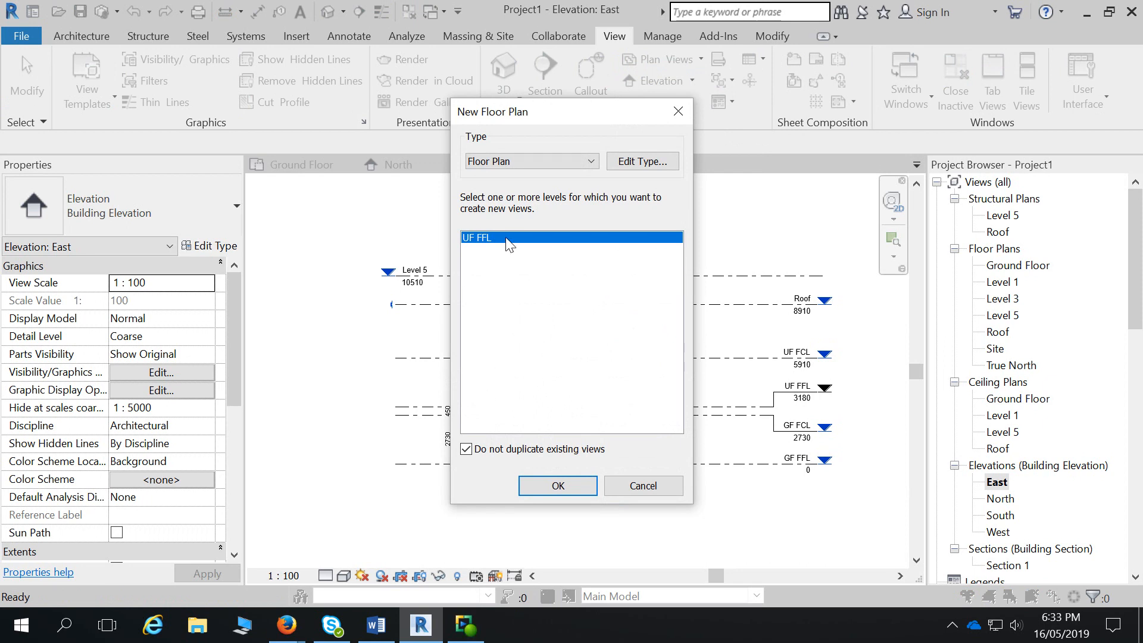
{"action": "left_click", "coordinate": [484, 452]}
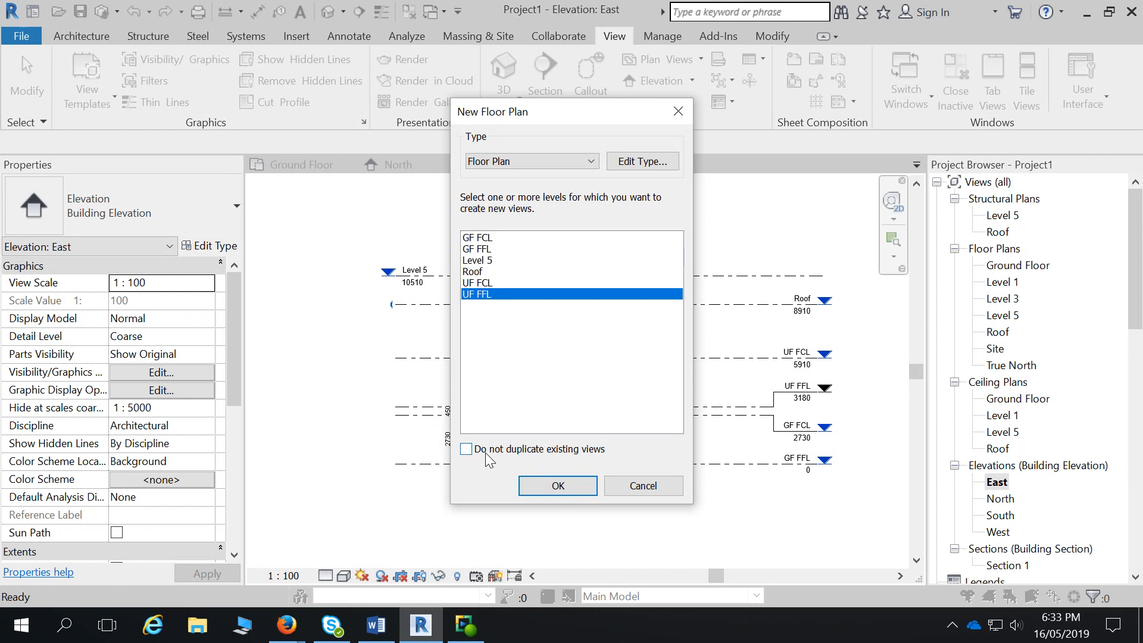
{"action": "left_click", "coordinate": [485, 453]}
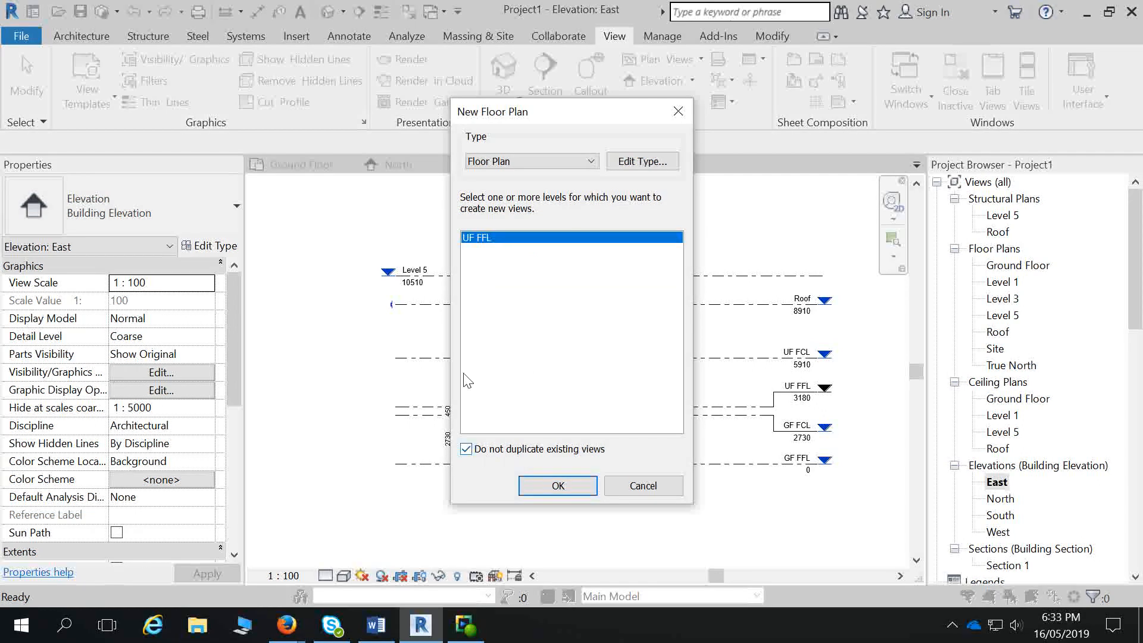
{"action": "left_click", "coordinate": [570, 486]}
{"action": "left_click", "coordinate": [693, 165]}
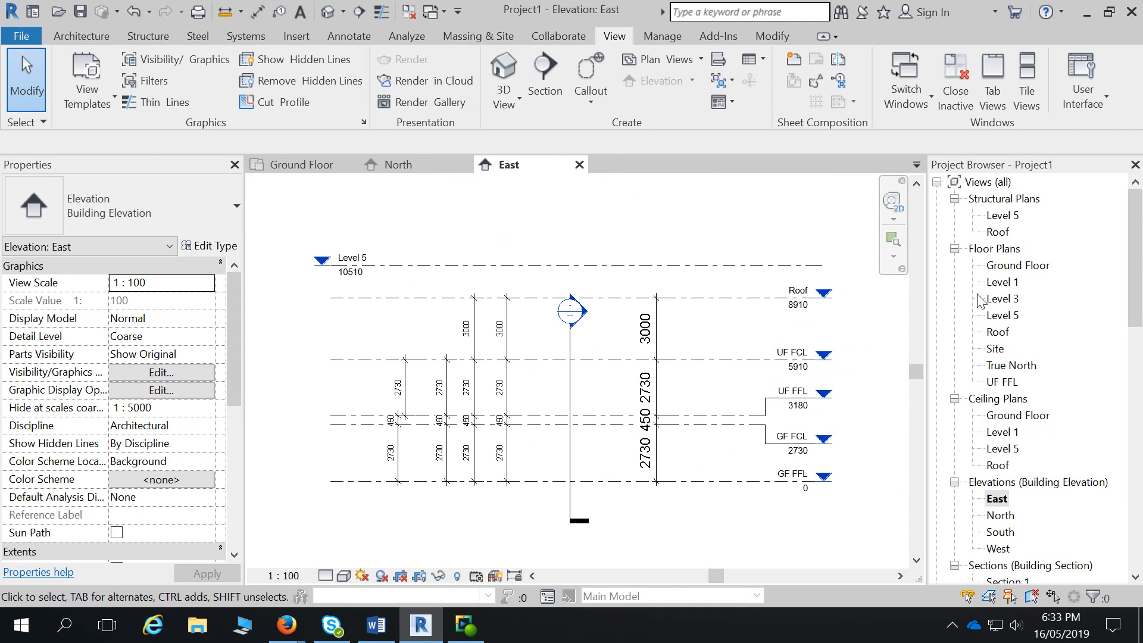
- View the Level 5 floor plan and close it, and open the UF FFL floor plan from its level head
{"action": "double_click", "coordinate": [1010, 316]}
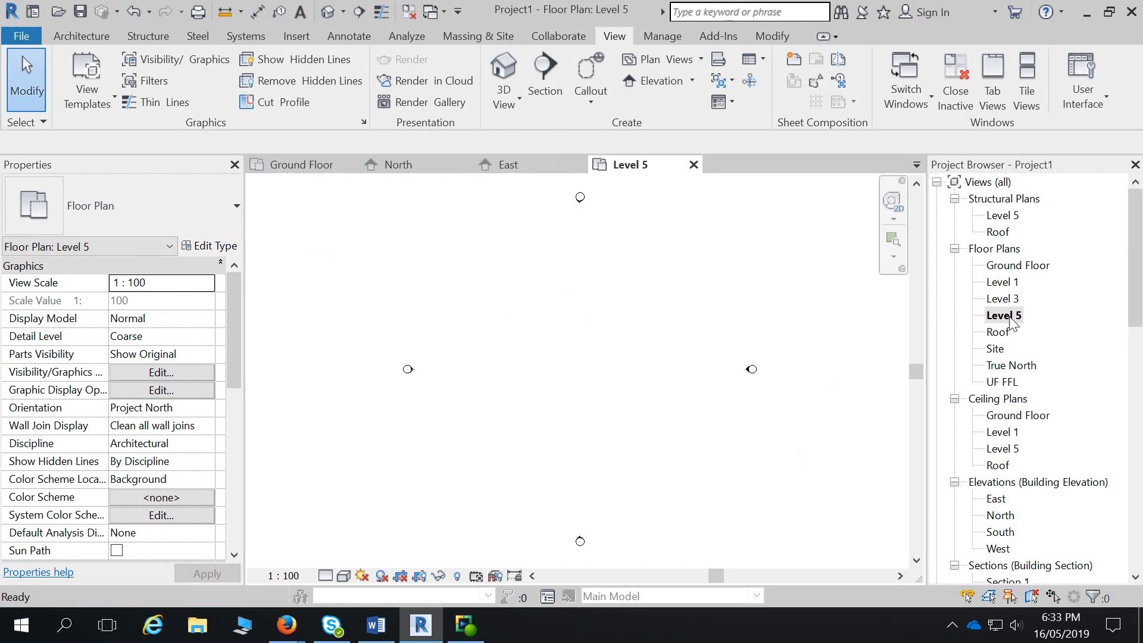
{"action": "left_click", "coordinate": [694, 165]}
{"action": "double_click", "coordinate": [825, 394]}
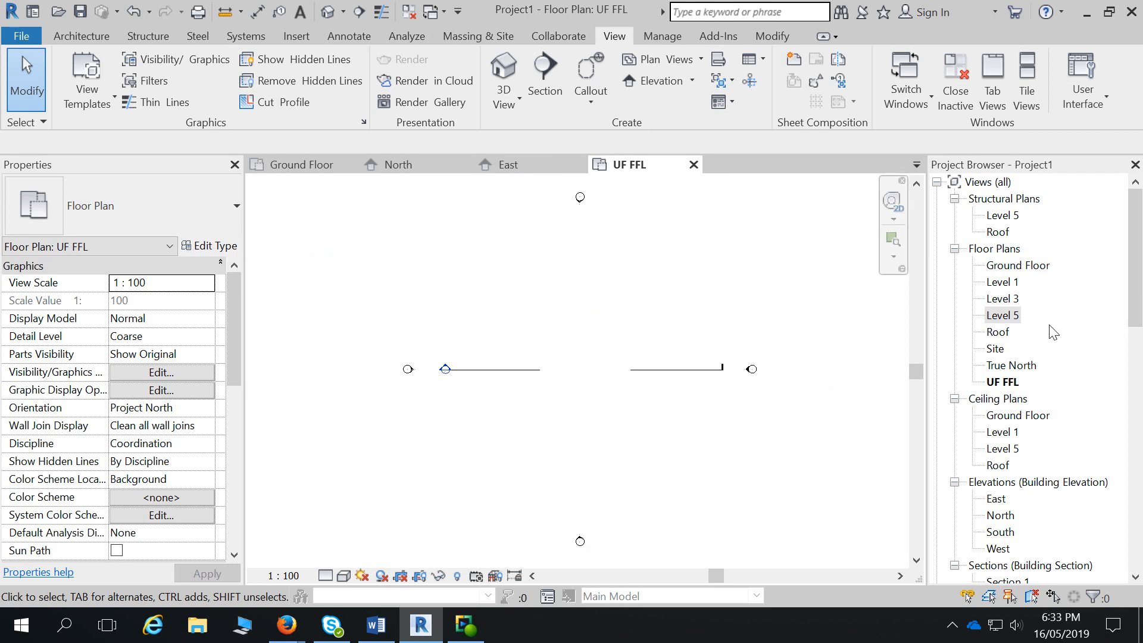
- Rename the UF FFL floor plan view to 03 UF FFL, declining to rename the corresponding level and views
{"action": "left_click", "coordinate": [1011, 383]}
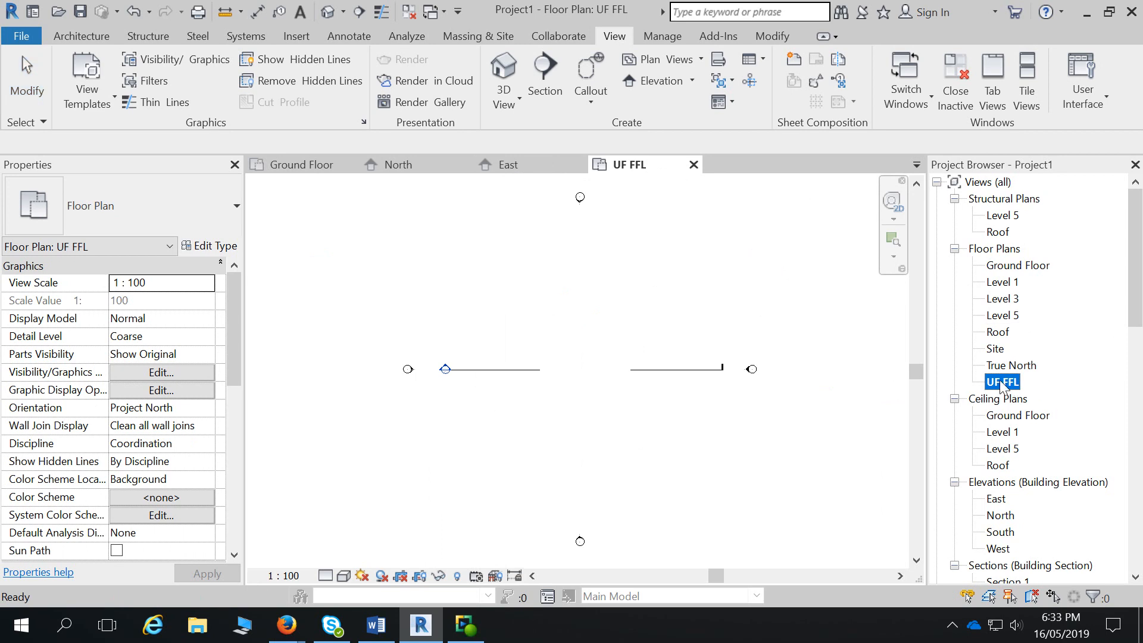
{"action": "right_click", "coordinate": [1004, 387]}
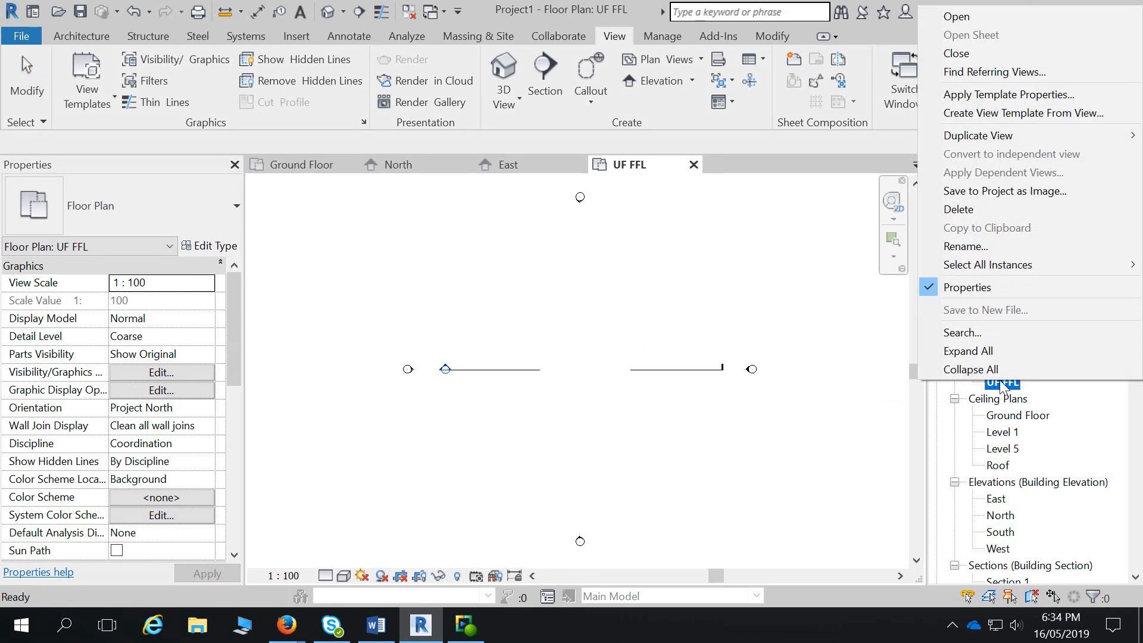
{"action": "left_click", "coordinate": [965, 246]}
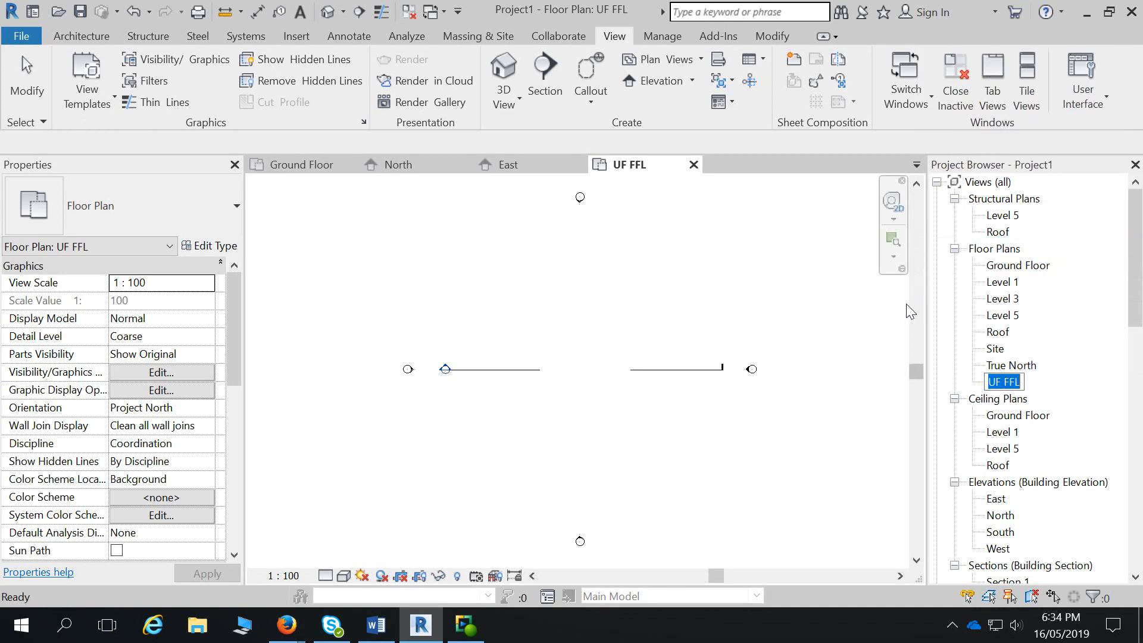
{"action": "left_click", "coordinate": [989, 381]}
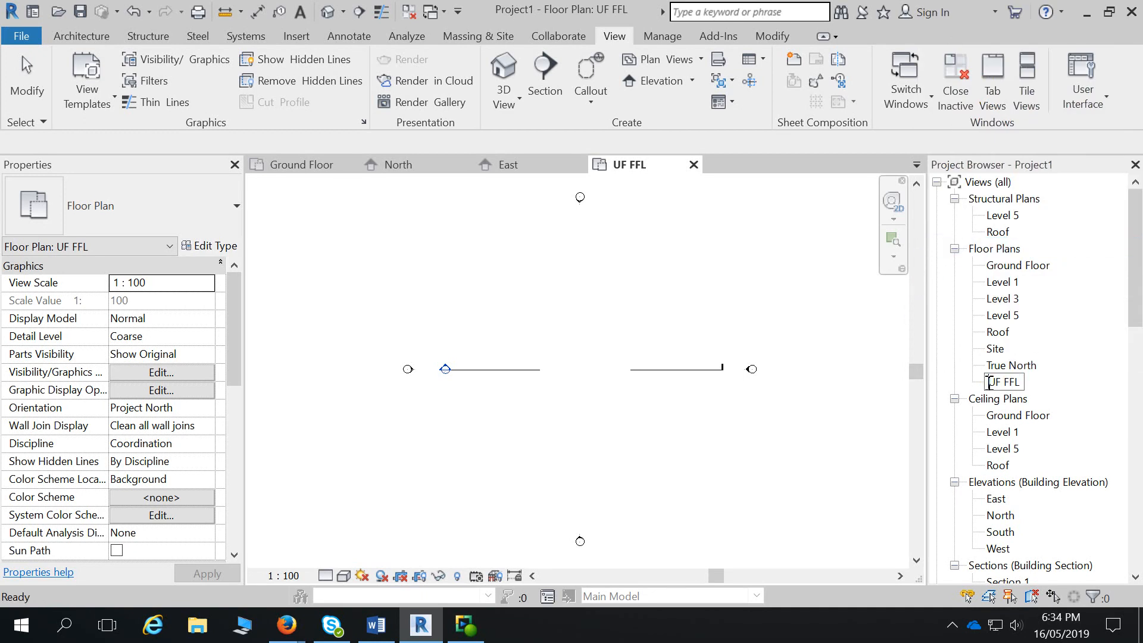
{"action": "type", "text": "03"}
{"action": "key", "text": "Return"}
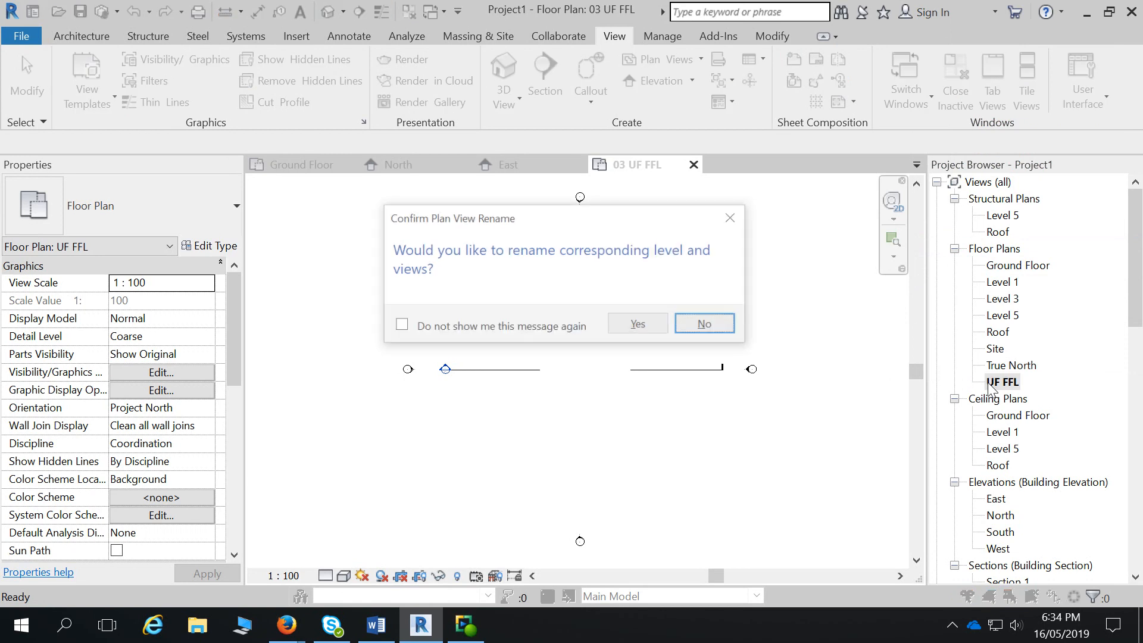
{"action": "left_click", "coordinate": [722, 327]}
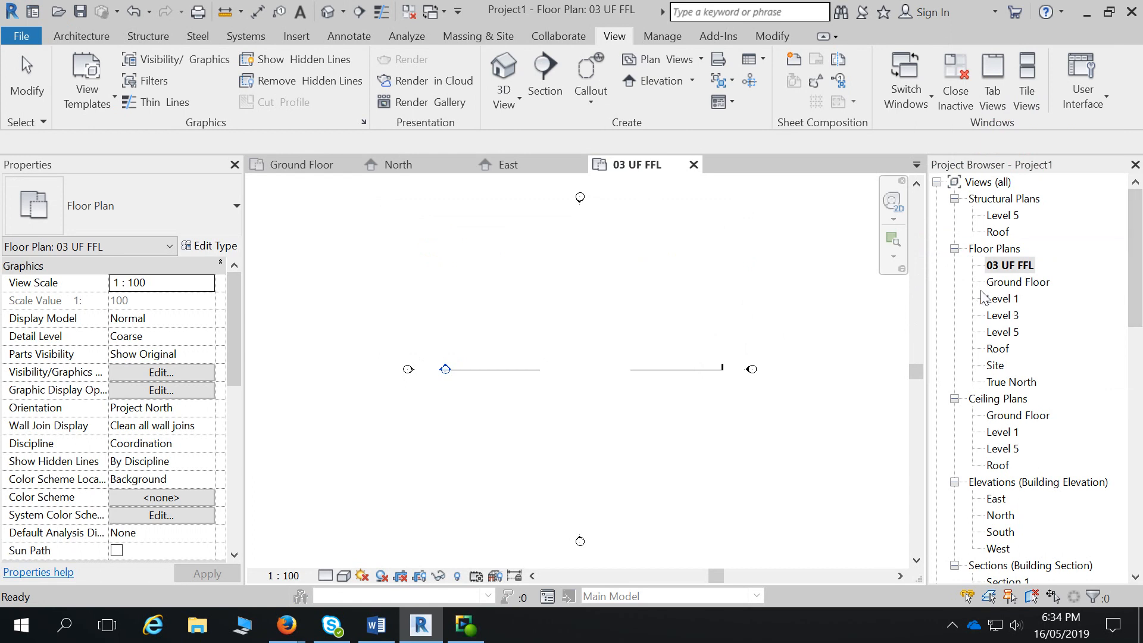
- Rename the Ground Floor floor plan view to 01 GF FFL
{"action": "right_click", "coordinate": [1022, 281]}
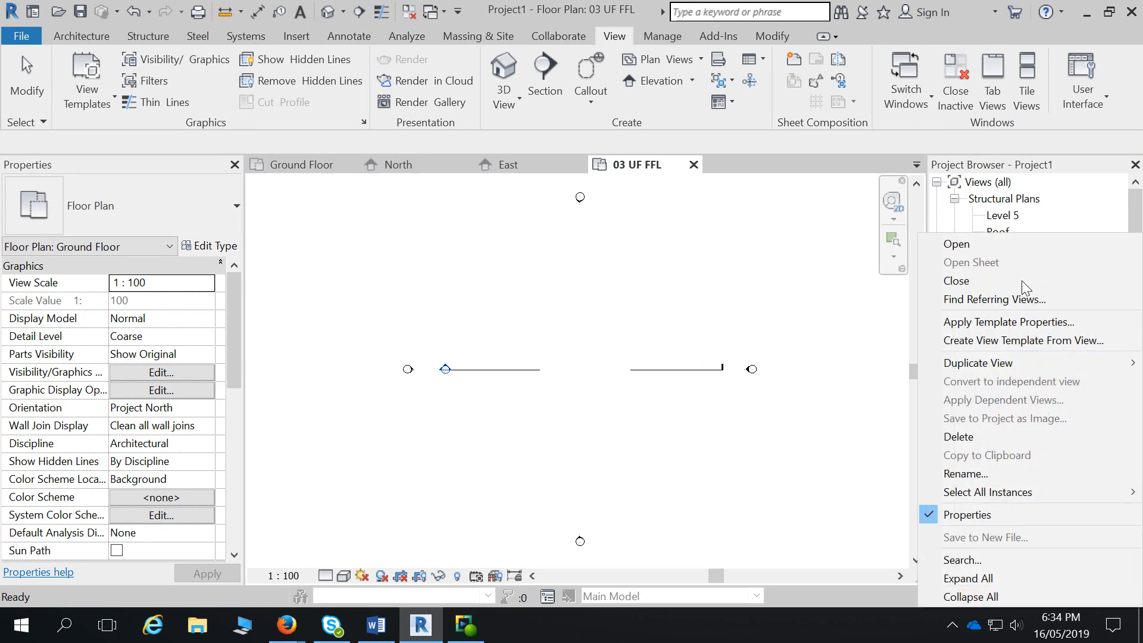
{"action": "left_click", "coordinate": [986, 474]}
{"action": "type", "text": "01 GF FL"}
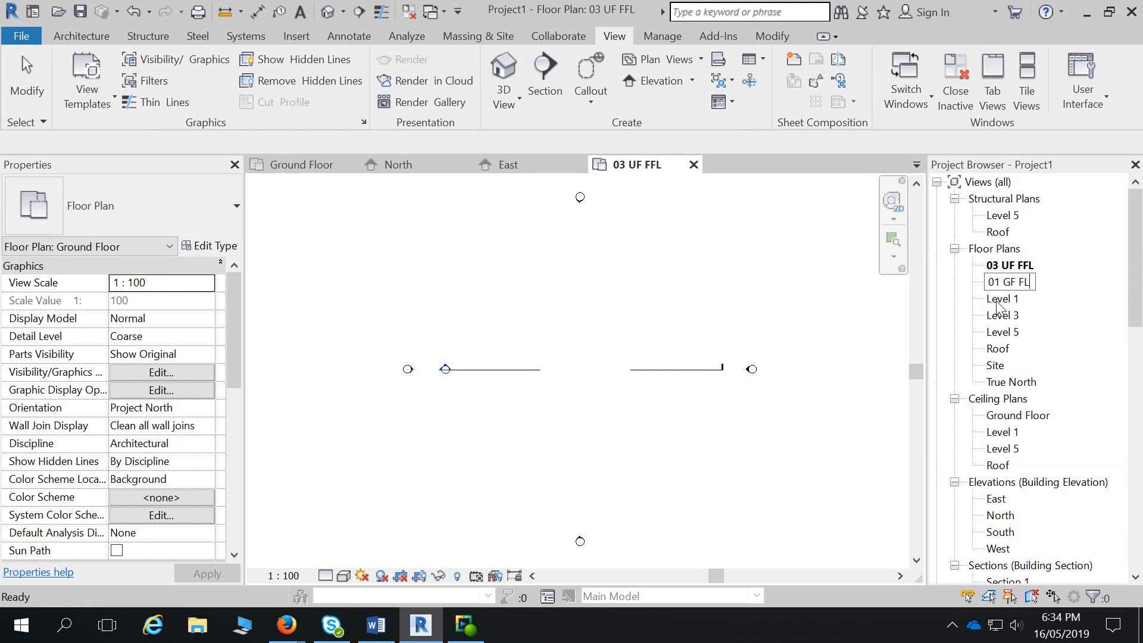
{"action": "type", "text": "LL"}
{"action": "key", "text": "Return"}
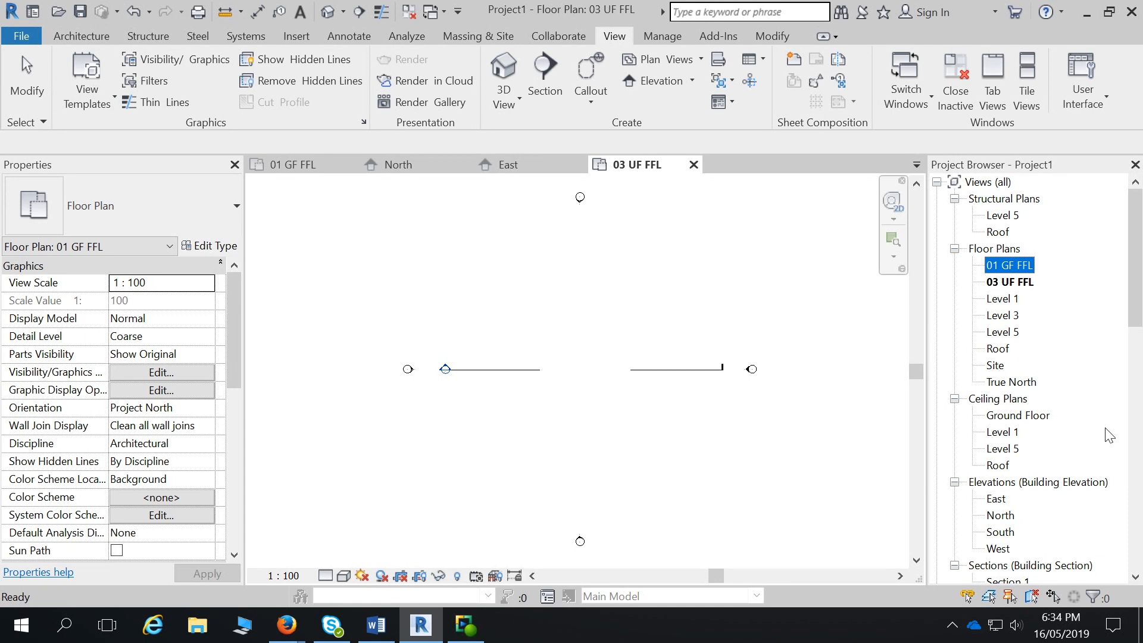
- Compare the level heads in the North, East and West elevations, checking the overlapping UF FFL head in West
{"action": "left_click", "coordinate": [847, 344]}
{"action": "scroll", "coordinate": [844, 321], "scroll_direction": "down", "scroll_amount": 2}
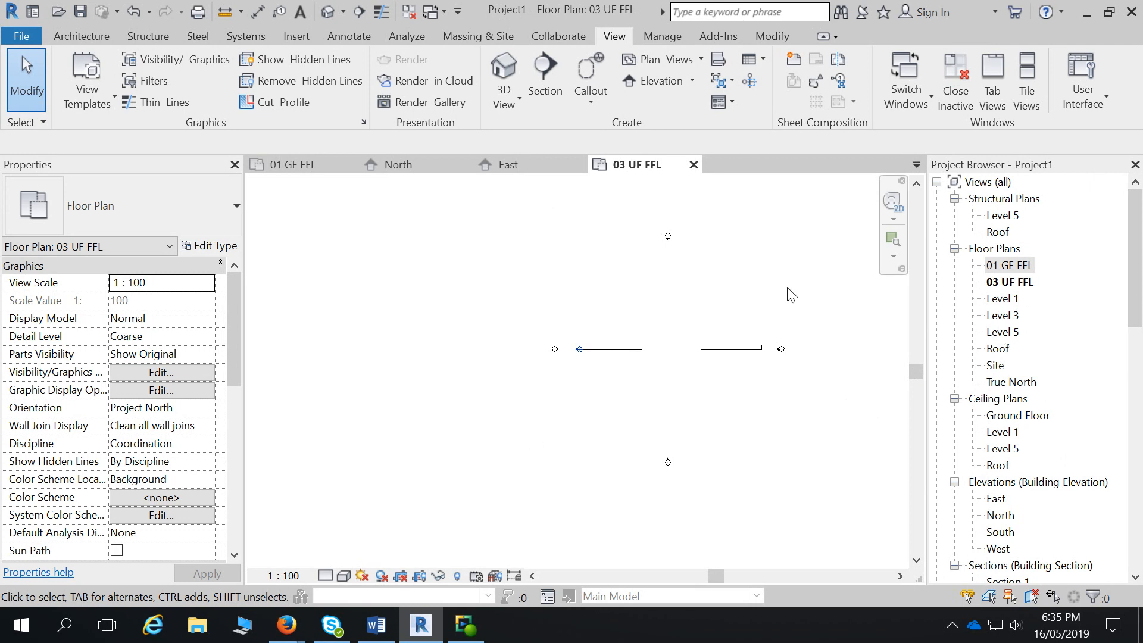
{"action": "middle_click_drag", "start_coordinate": [698, 374], "coordinate": [656, 398]}
{"action": "left_click", "coordinate": [413, 168]}
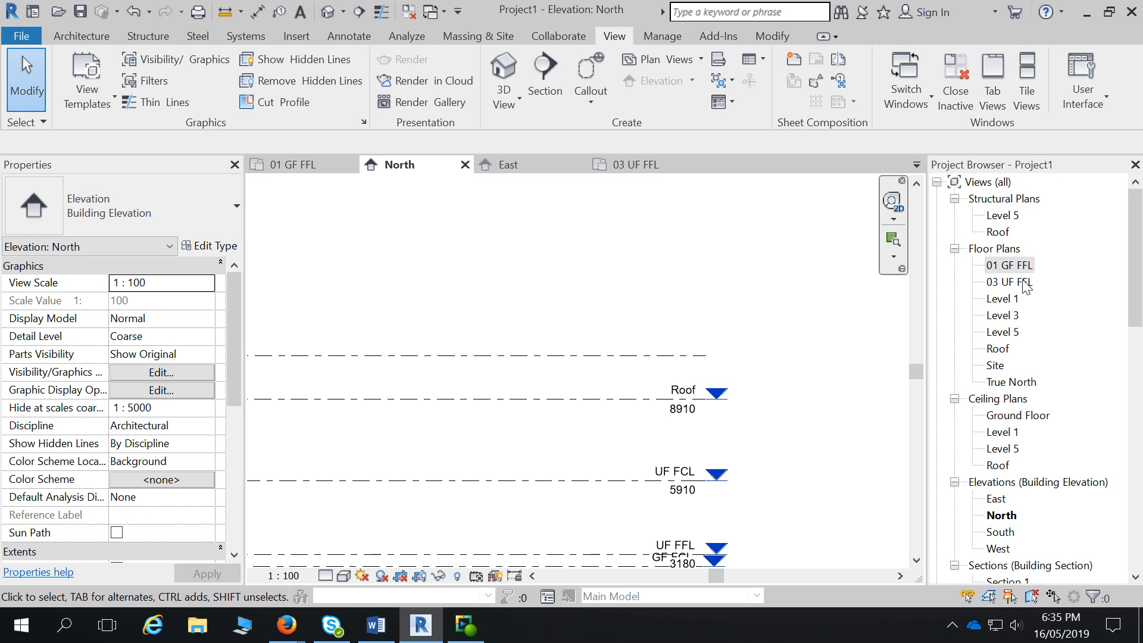
{"action": "middle_click_drag", "start_coordinate": [764, 476], "coordinate": [714, 352]}
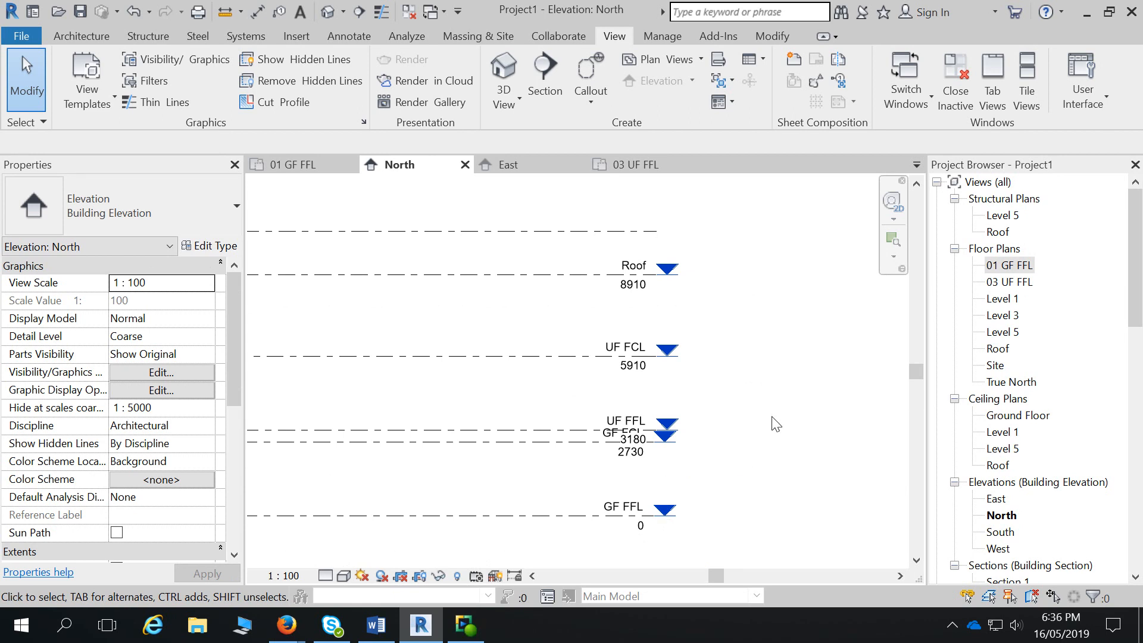
{"action": "left_click", "coordinate": [526, 157]}
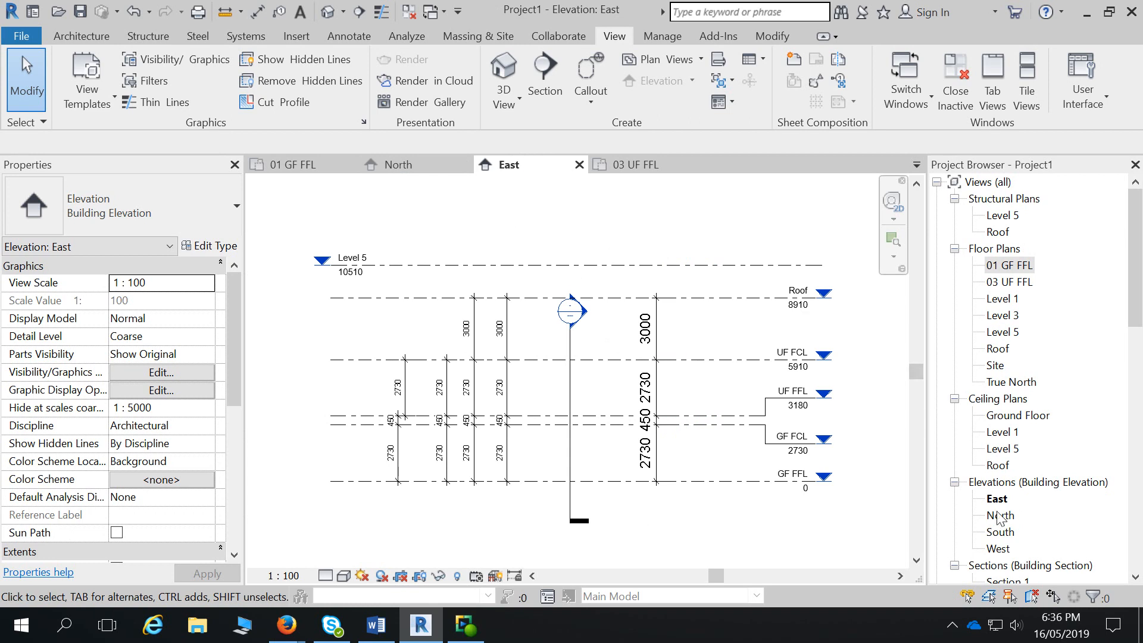
{"action": "double_click", "coordinate": [1000, 548]}
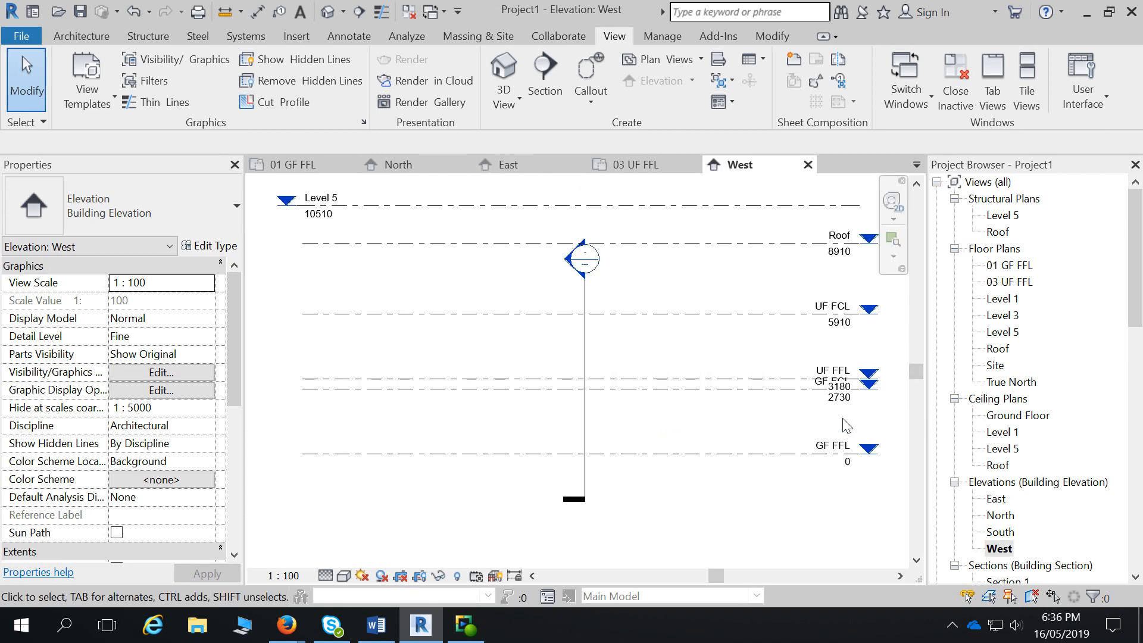
{"action": "left_click", "coordinate": [849, 381]}
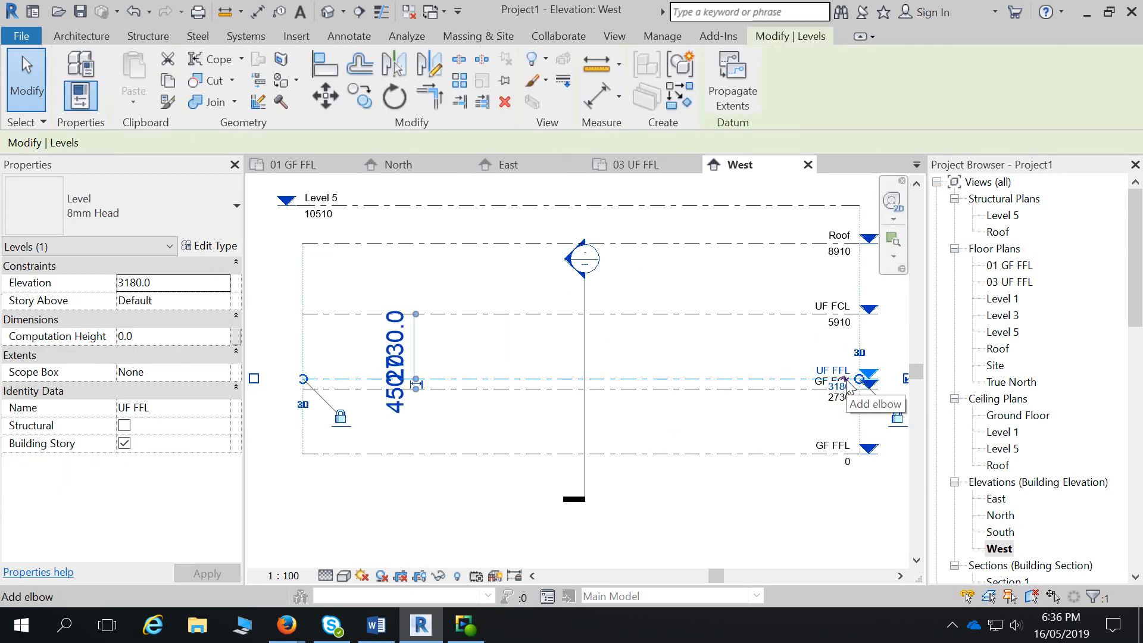
{"action": "left_click", "coordinate": [810, 500]}
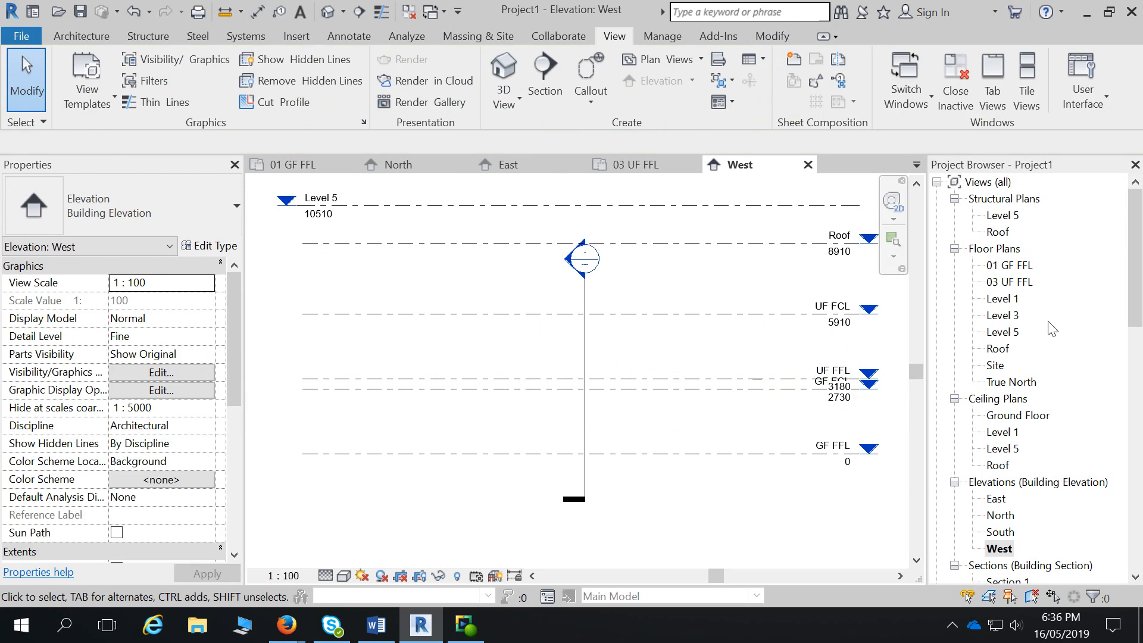
- Propagate the datum extents of the UF FFL level from the East elevation to the West elevation
{"action": "left_click", "coordinate": [525, 170]}
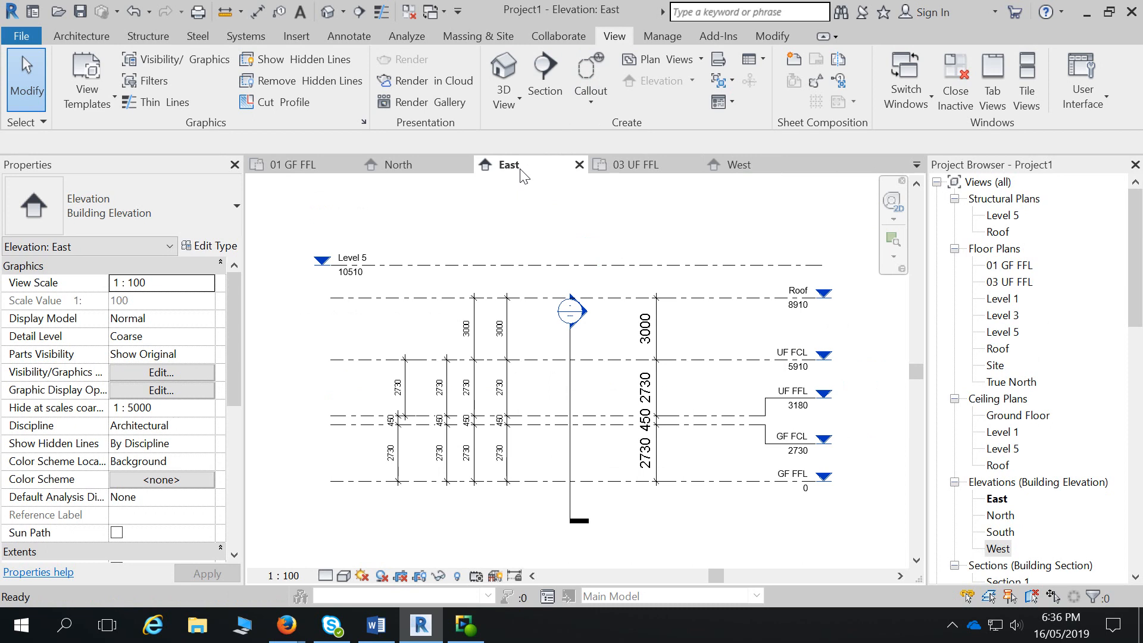
{"action": "left_click", "coordinate": [783, 407]}
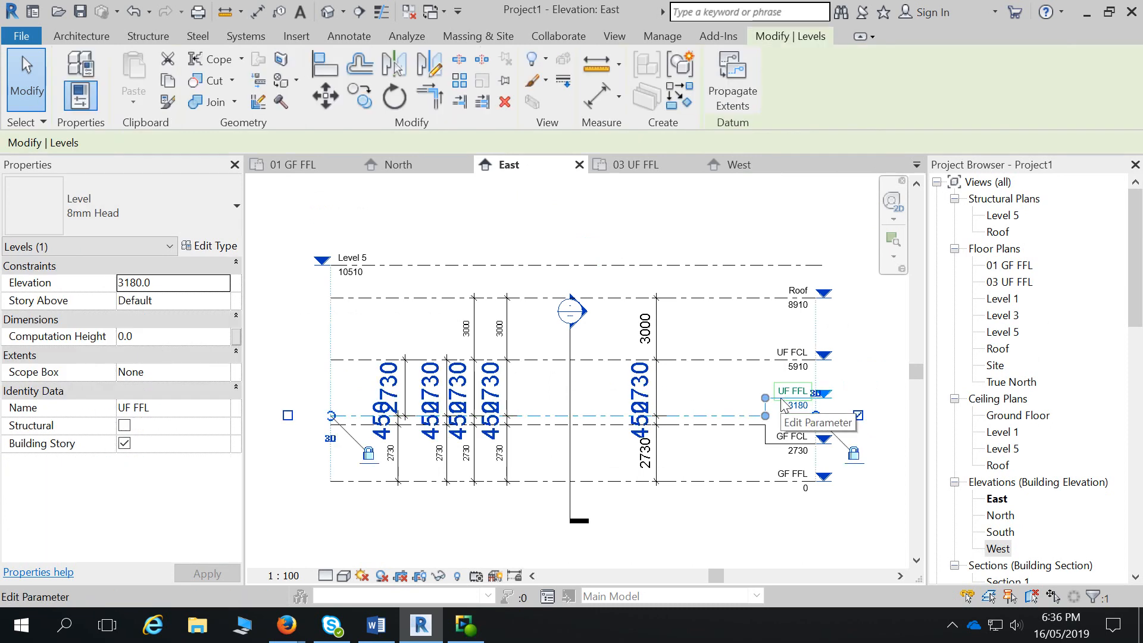
{"action": "left_click", "coordinate": [735, 71]}
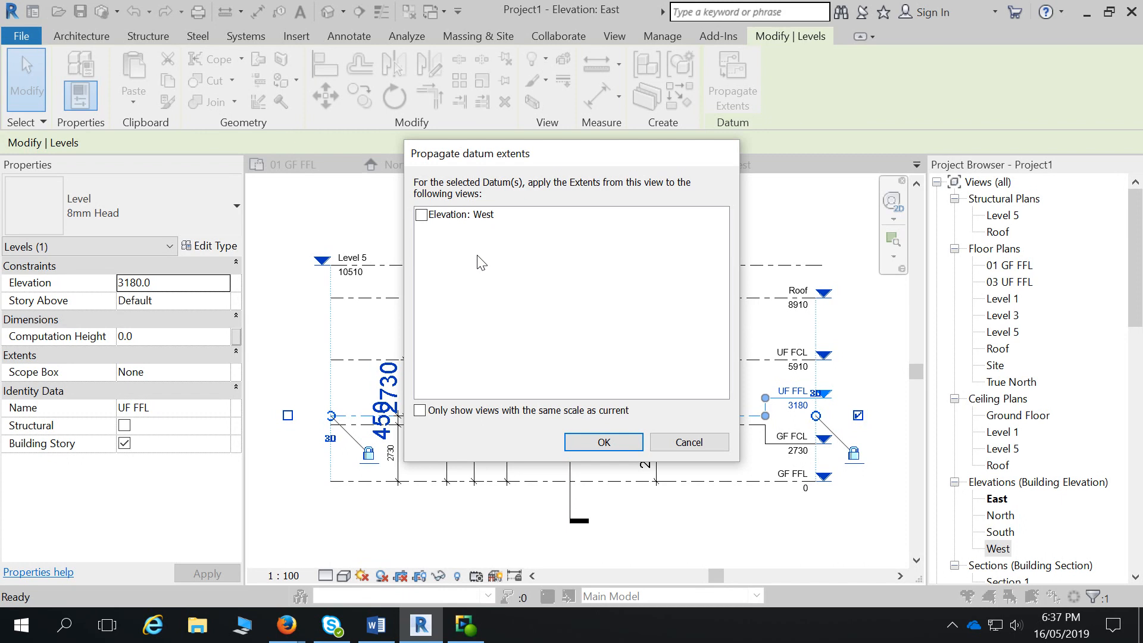
{"action": "left_click", "coordinate": [420, 215]}
{"action": "left_click", "coordinate": [580, 441]}
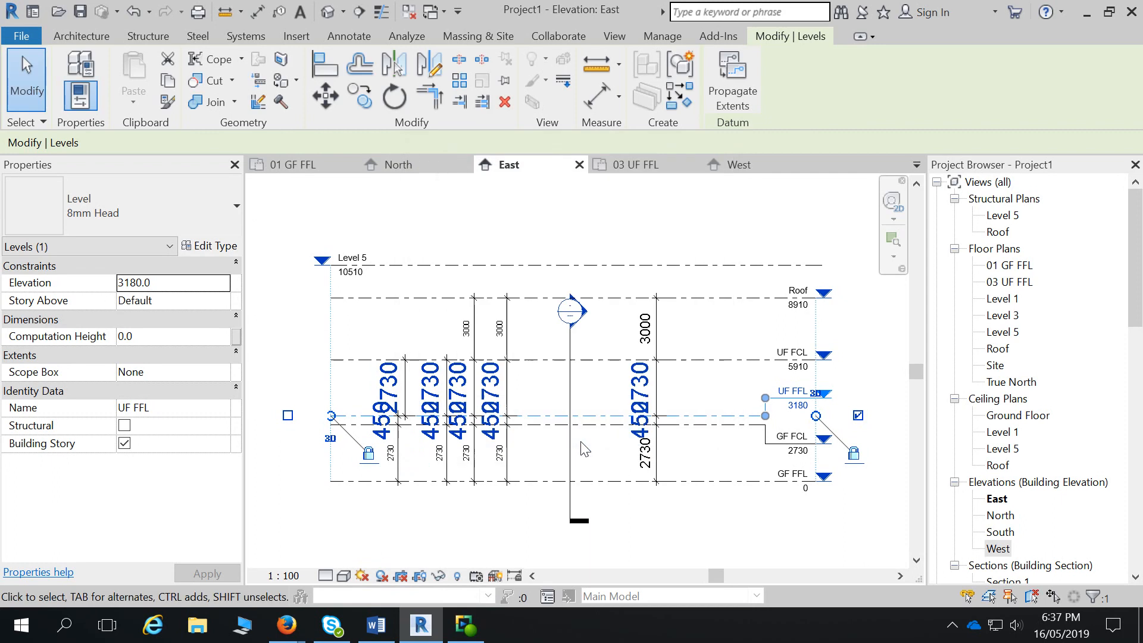
- Check the UF FFL level head in the West elevation and the views offered for propagating its extents, without applying any
{"action": "left_click", "coordinate": [739, 164]}
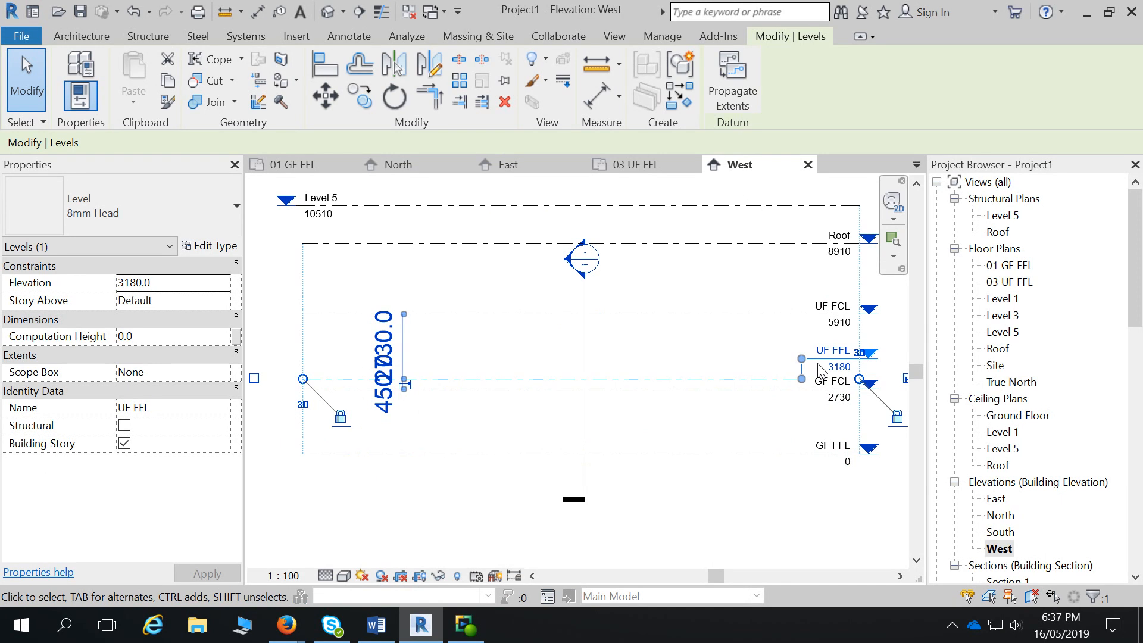
{"action": "left_click", "coordinate": [733, 90]}
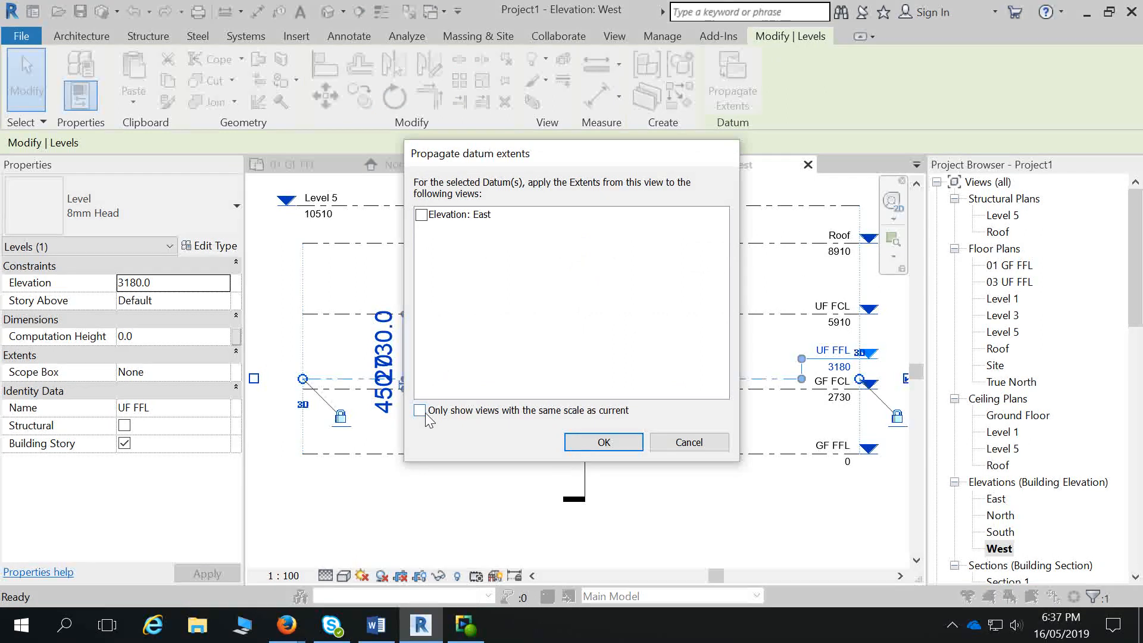
{"action": "left_click", "coordinate": [698, 445]}
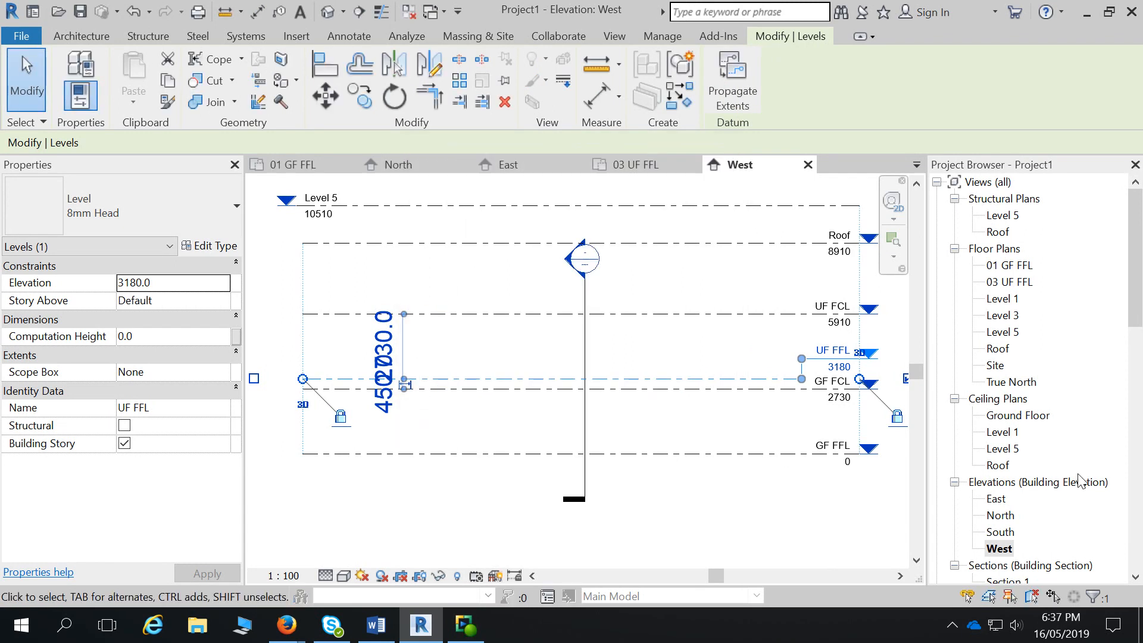
- Offset the UF FFL level head upward with an elbow in the North elevation and propagate its extents to the same-scale South and Section 1 views
{"action": "double_click", "coordinate": [1000, 515]}
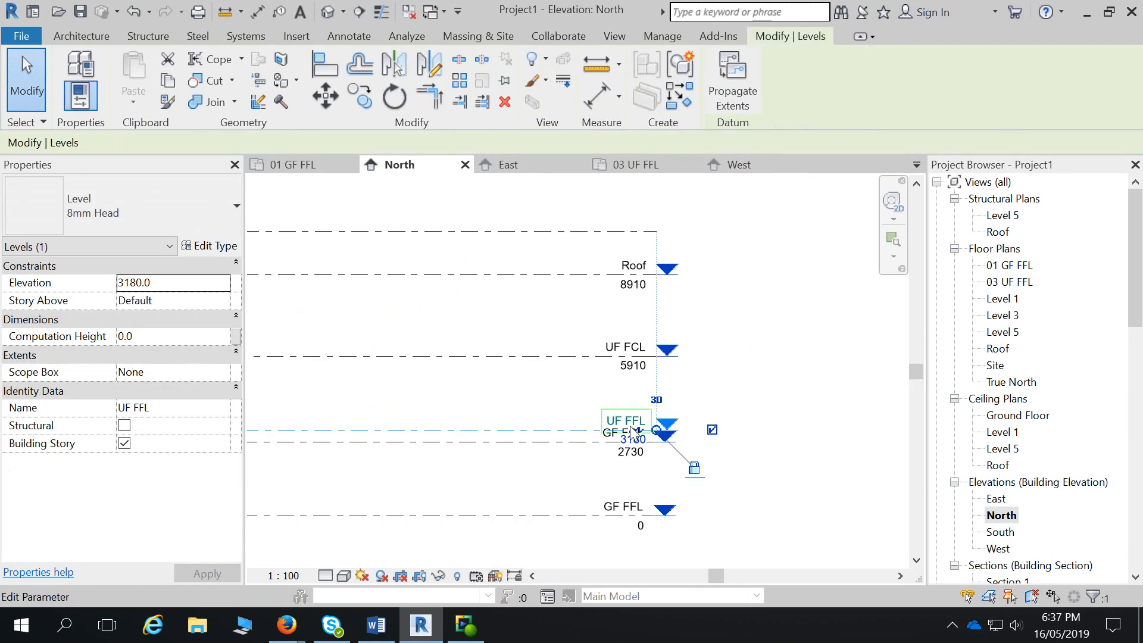
{"action": "left_click_drag", "start_coordinate": [632, 433], "coordinate": [622, 405]}
{"action": "left_click", "coordinate": [732, 84]}
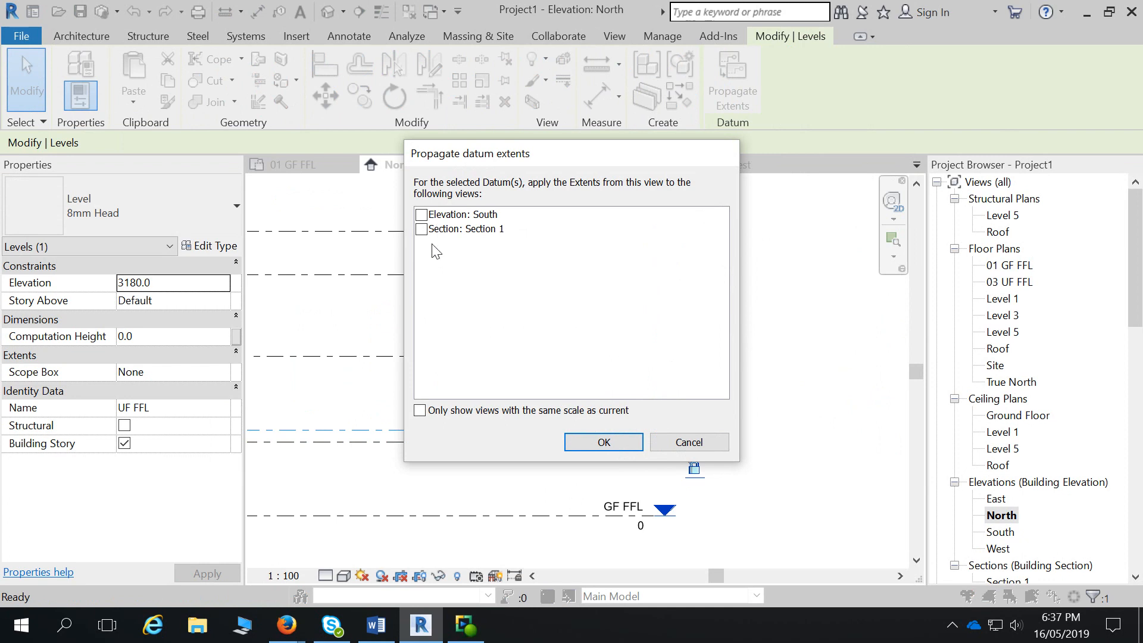
{"action": "left_click", "coordinate": [421, 214]}
{"action": "left_click", "coordinate": [421, 229]}
{"action": "left_click", "coordinate": [420, 410]}
{"action": "left_click", "coordinate": [421, 215]}
{"action": "left_click", "coordinate": [421, 229]}
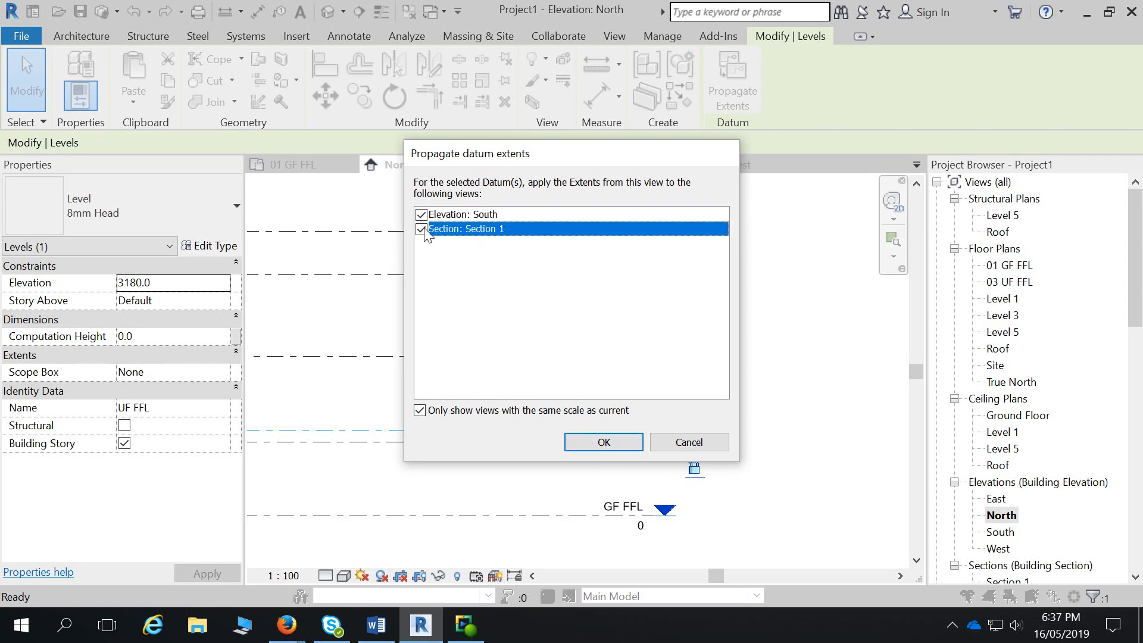
{"action": "left_click", "coordinate": [421, 229]}
{"action": "left_click", "coordinate": [604, 442]}
{"action": "left_click", "coordinate": [806, 472]}
- Inspect the levels in Section 1, opened from the 03 UF FFL plan, and open the 01 GF FFL plan from the GF FFL level head
{"action": "left_click", "coordinate": [627, 166]}
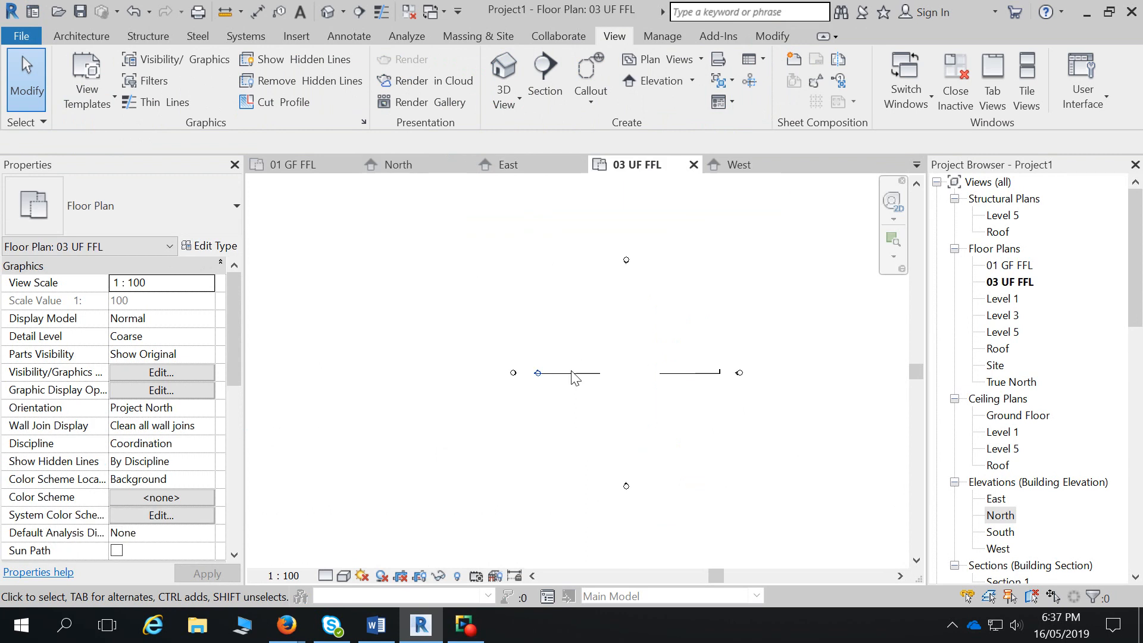
{"action": "double_click", "coordinate": [539, 374]}
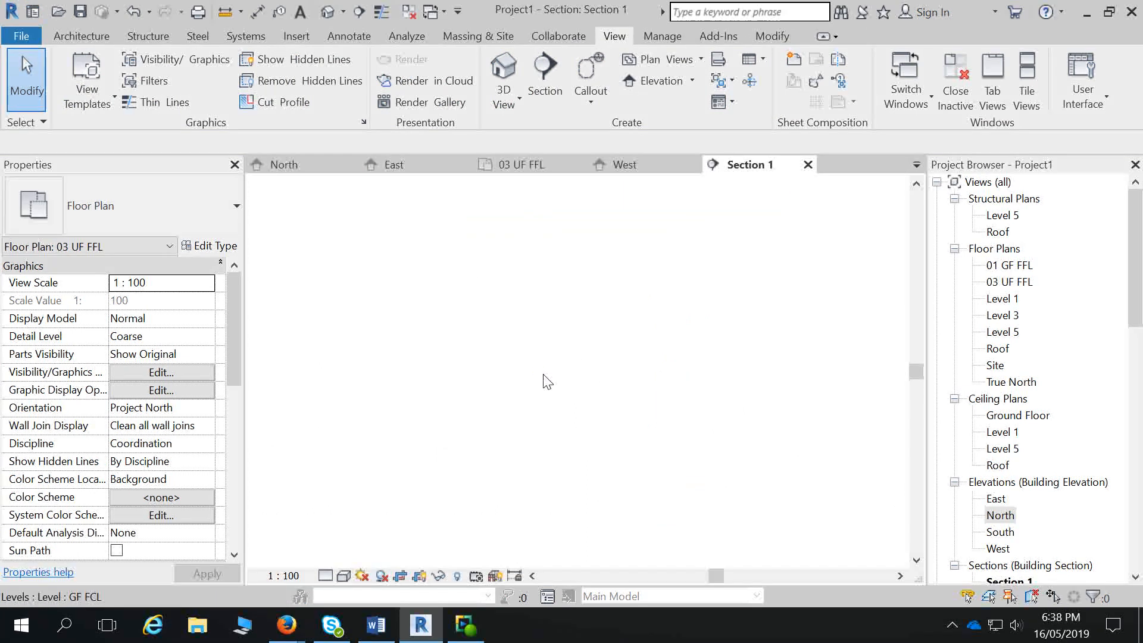
{"action": "scroll", "coordinate": [708, 381], "scroll_direction": "up", "scroll_amount": 3}
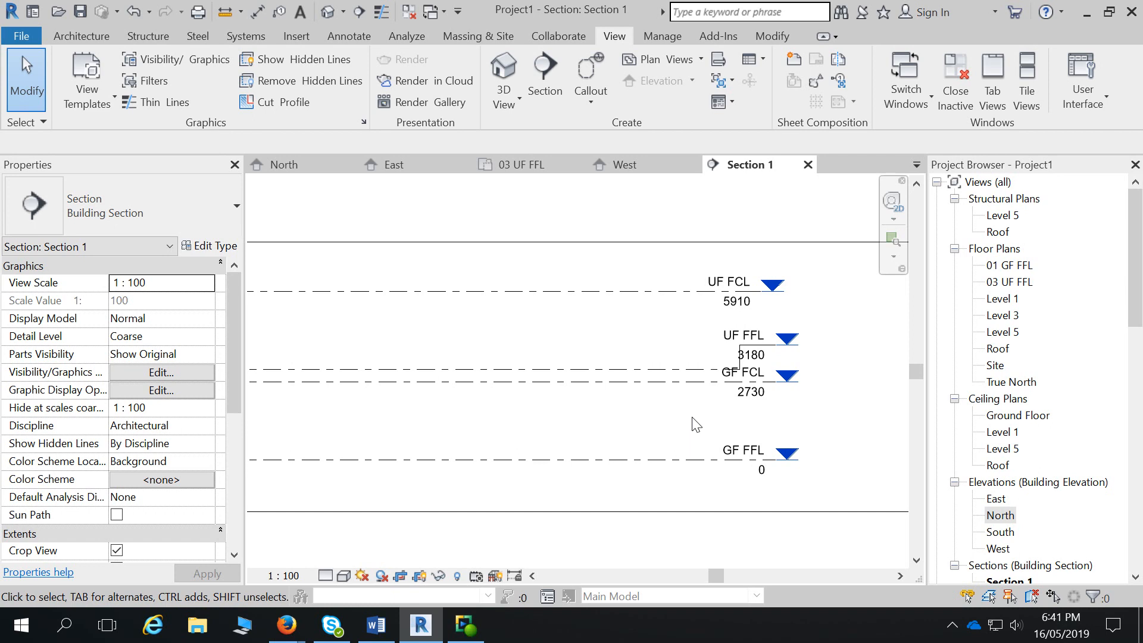
{"action": "double_click", "coordinate": [789, 454]}
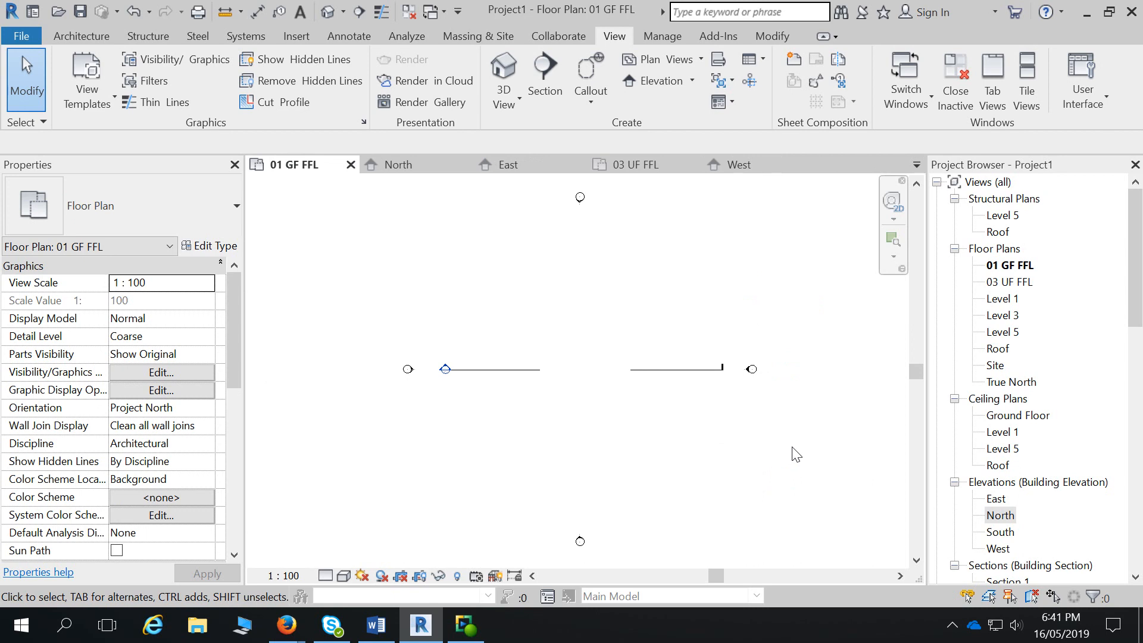
- Open the Level 1 ceiling plan and collapse the Ceiling Plans group in the project browser
{"action": "left_click", "coordinate": [954, 400]}
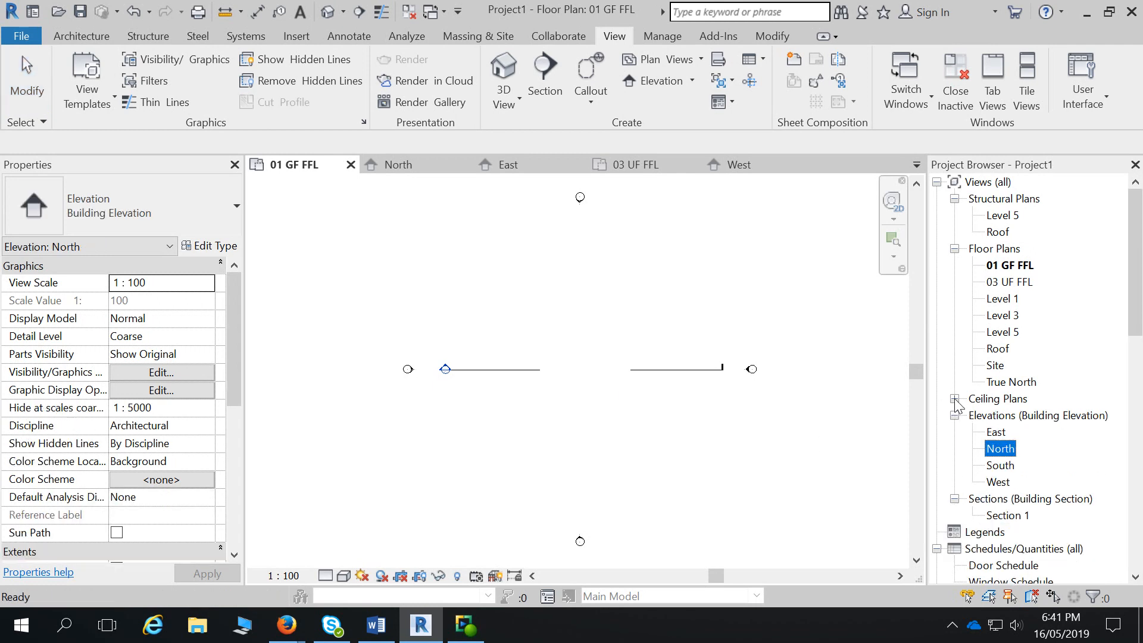
{"action": "left_click", "coordinate": [955, 399]}
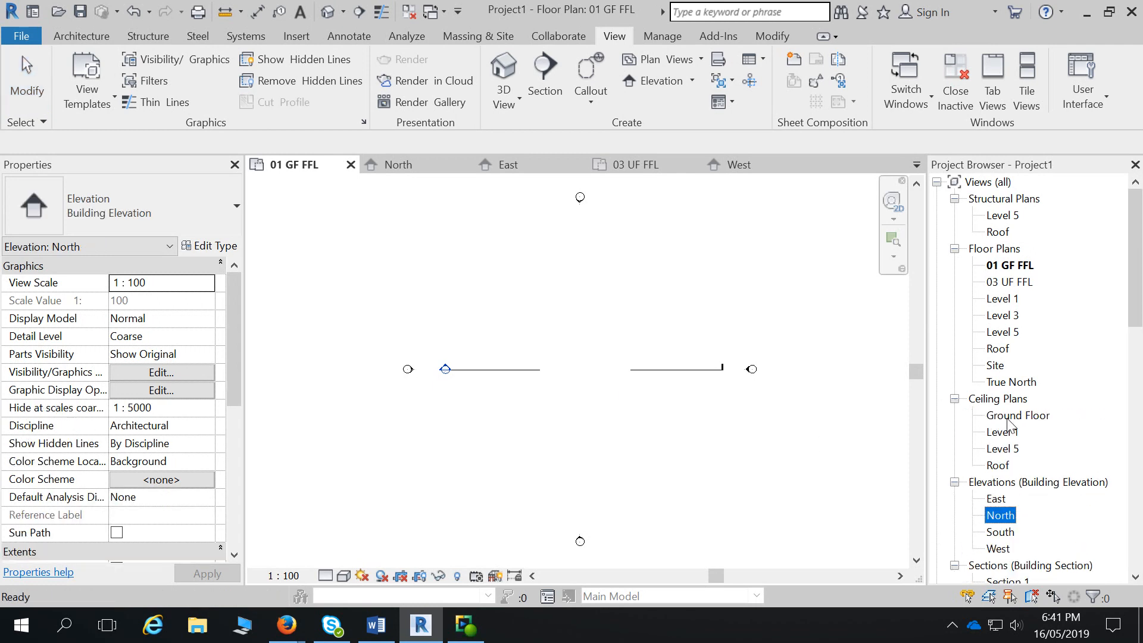
{"action": "left_click", "coordinate": [1008, 438]}
{"action": "double_click", "coordinate": [1007, 437]}
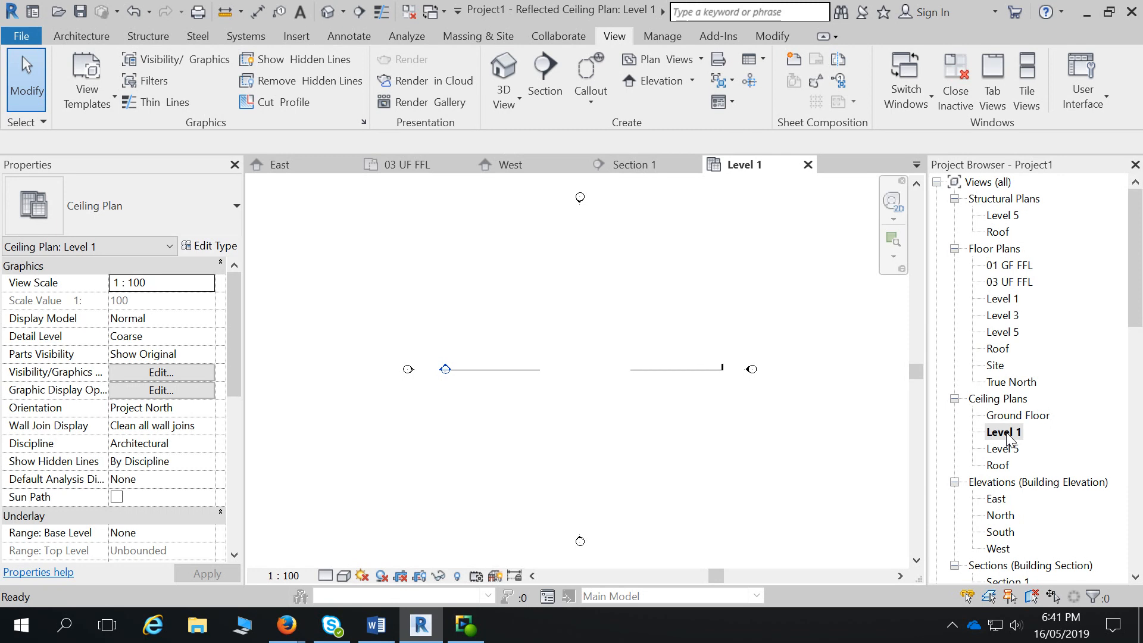
{"action": "left_click", "coordinate": [955, 399]}
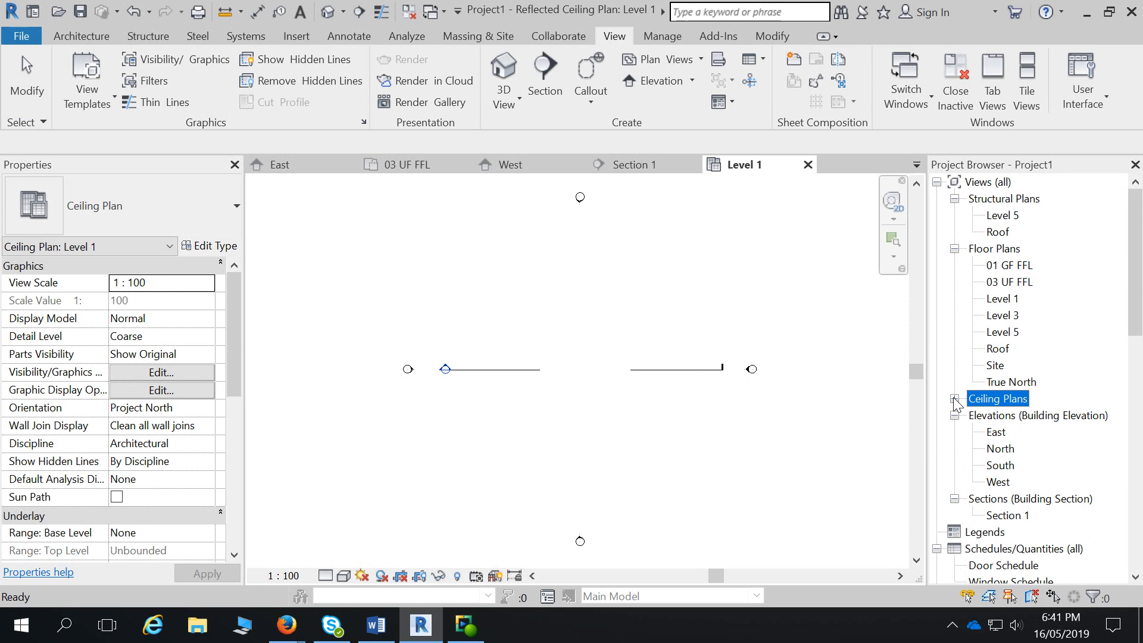
{"action": "scroll", "coordinate": [1041, 488], "scroll_direction": "down", "scroll_amount": 3}
{"action": "scroll", "coordinate": [1042, 499], "scroll_direction": "down", "scroll_amount": 6}
{"action": "scroll", "coordinate": [1033, 461], "scroll_direction": "up", "scroll_amount": 9}
- Draw three parallel vertical grid lines across the section line in the Level 1 ceiling plan, the first two about 5100 mm apart
{"action": "left_click", "coordinate": [84, 37]}
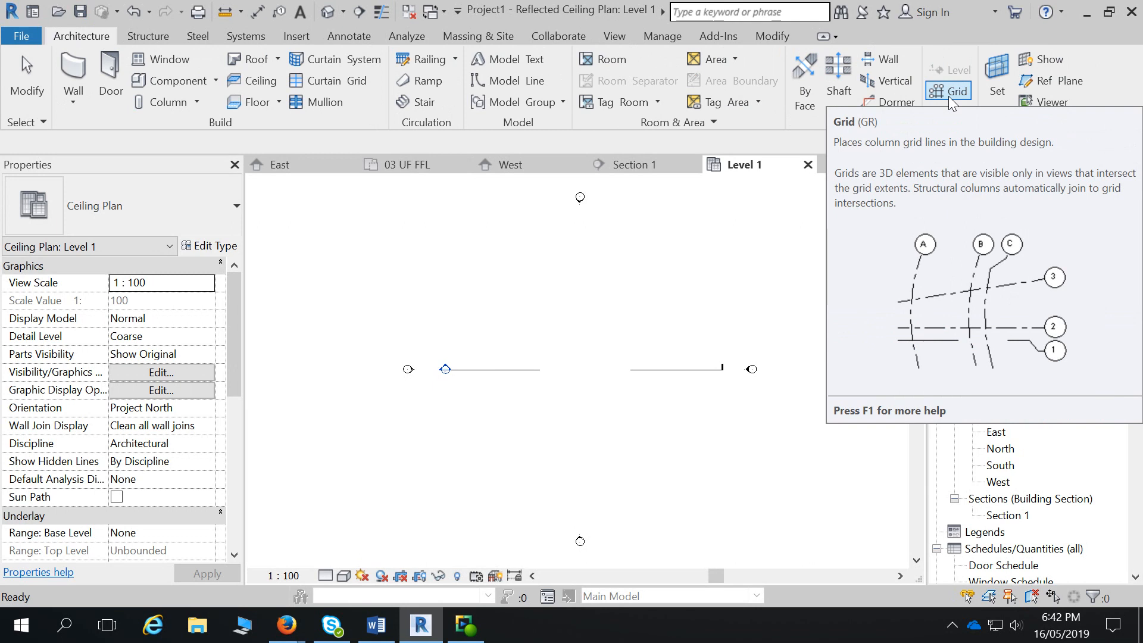
{"action": "left_click", "coordinate": [949, 95]}
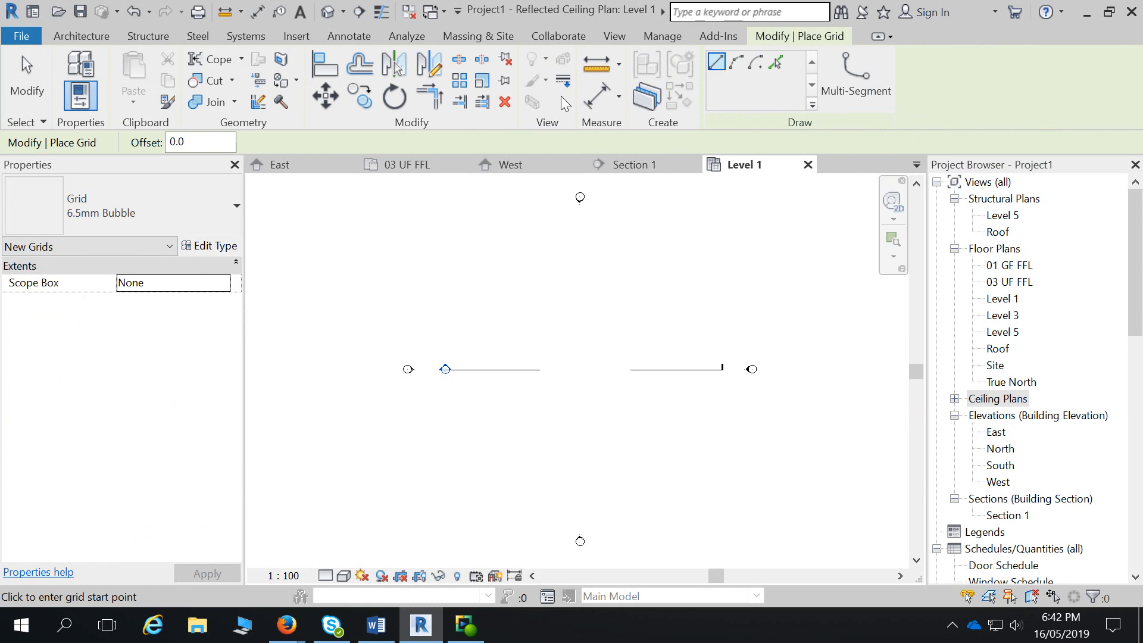
{"action": "left_click", "coordinate": [488, 459]}
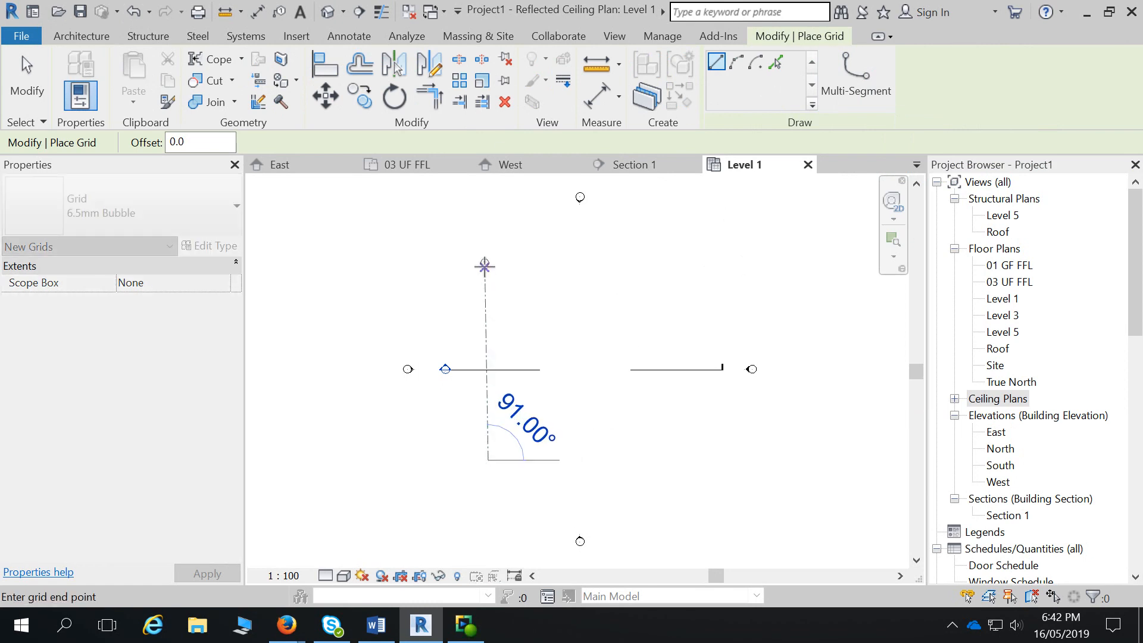
{"action": "left_click", "coordinate": [488, 260]}
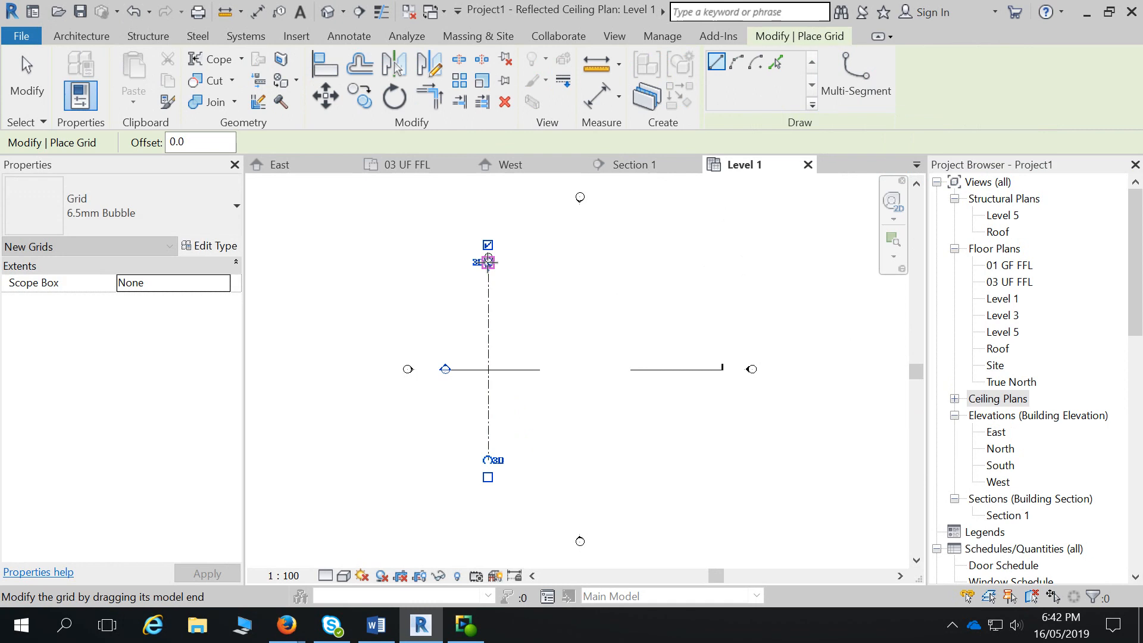
{"action": "left_click", "coordinate": [524, 460]}
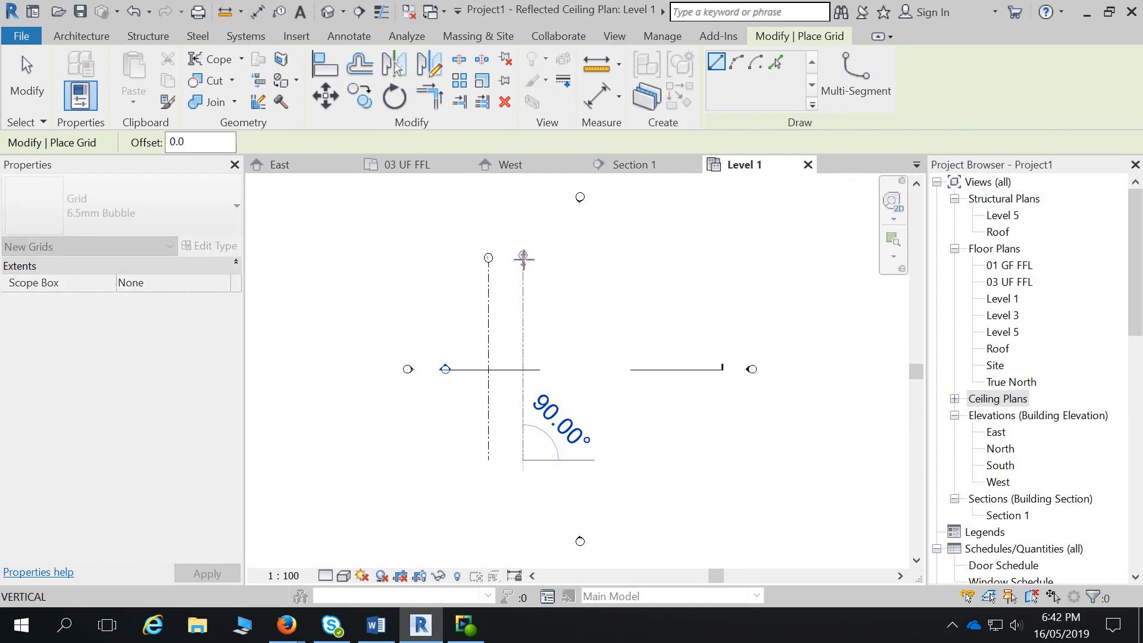
{"action": "left_click", "coordinate": [523, 261]}
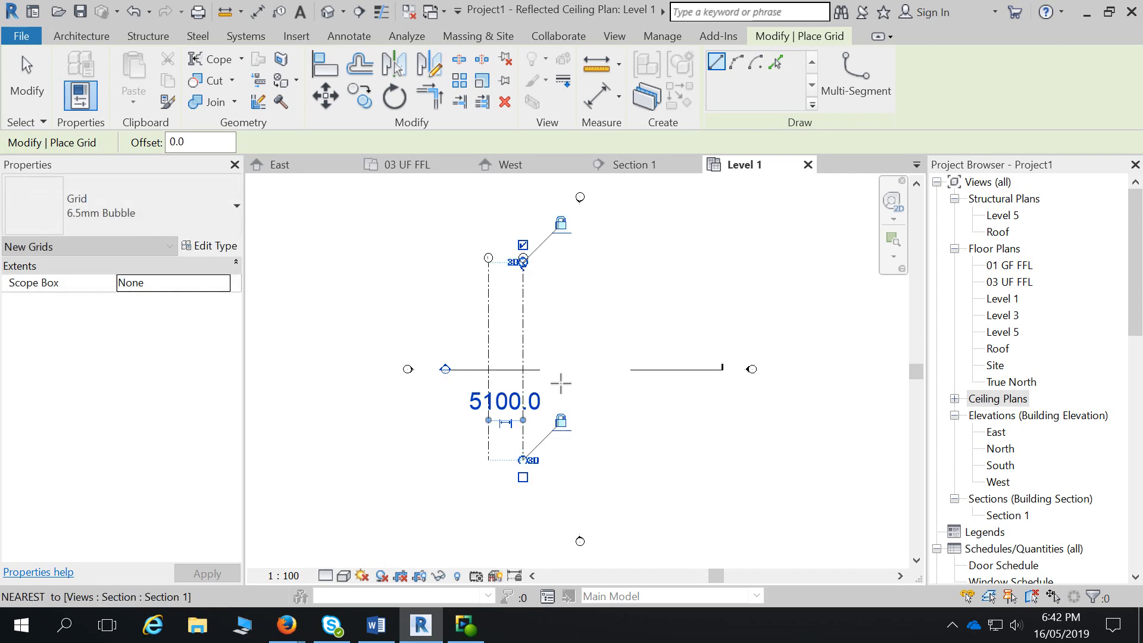
{"action": "left_click", "coordinate": [569, 460]}
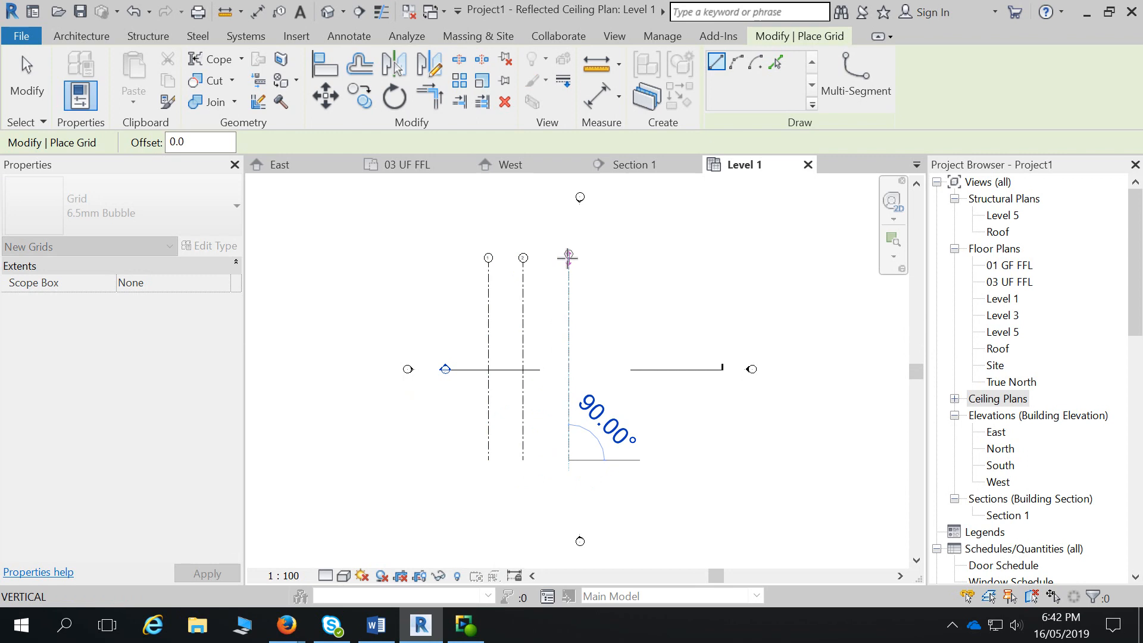
{"action": "left_click", "coordinate": [568, 262]}
{"action": "key", "text": "Escape"}
{"action": "key", "text": "Escape"}
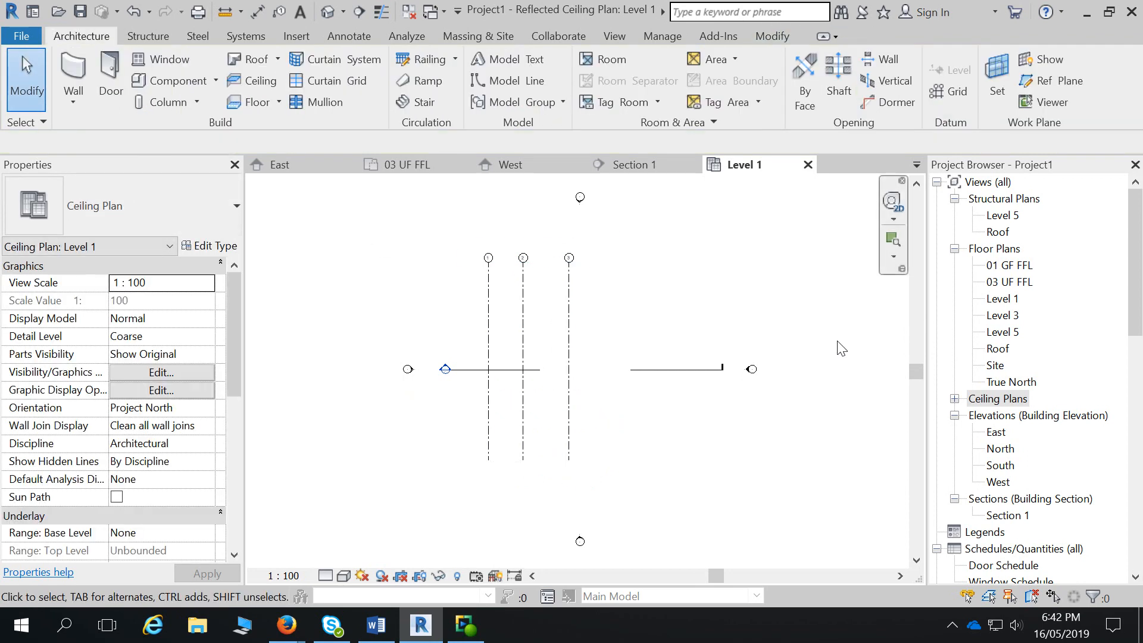
- Inspect the new grid lines in the 03 UF FFL floor plan and in the West and North elevations
{"action": "left_click", "coordinate": [1004, 302]}
{"action": "double_click", "coordinate": [1009, 282]}
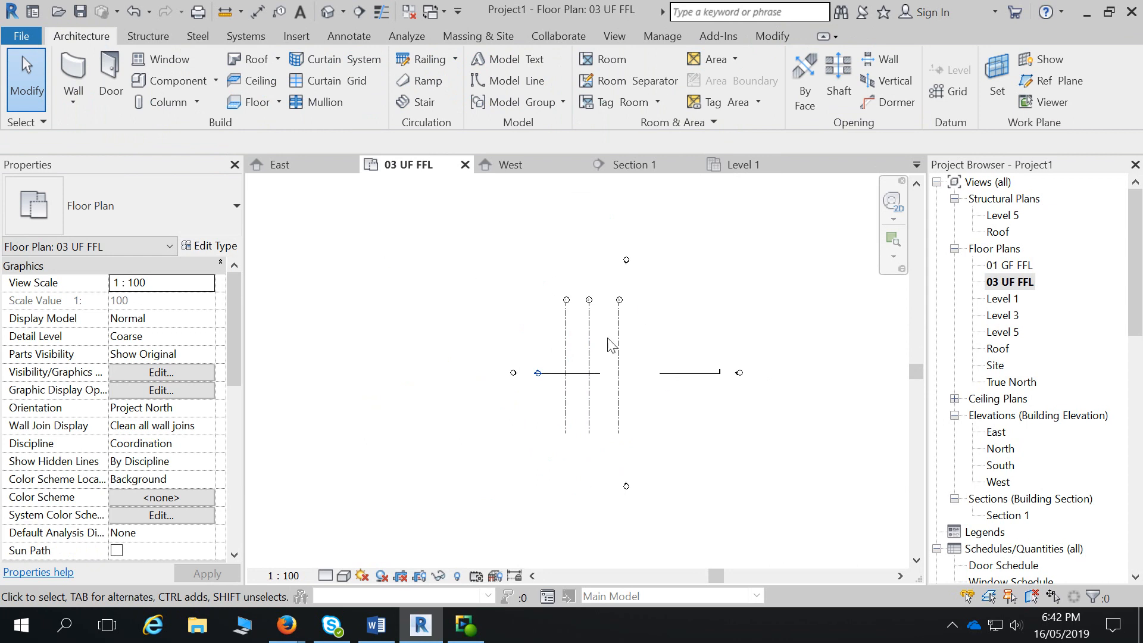
{"action": "scroll", "coordinate": [616, 374], "scroll_direction": "up", "scroll_amount": 2}
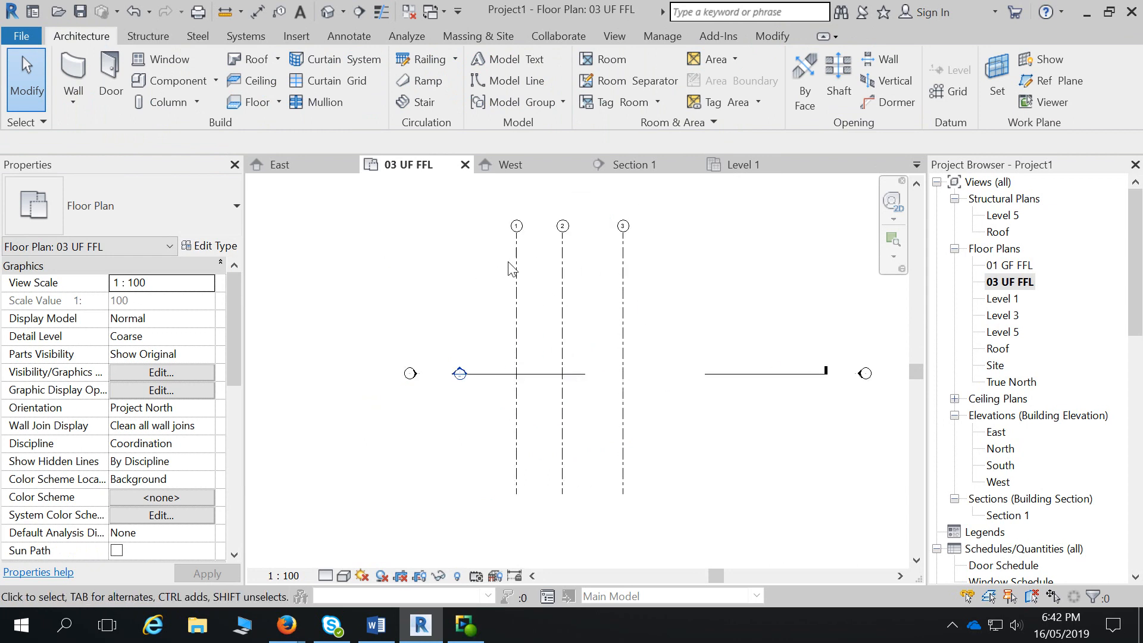
{"action": "left_click", "coordinate": [503, 165]}
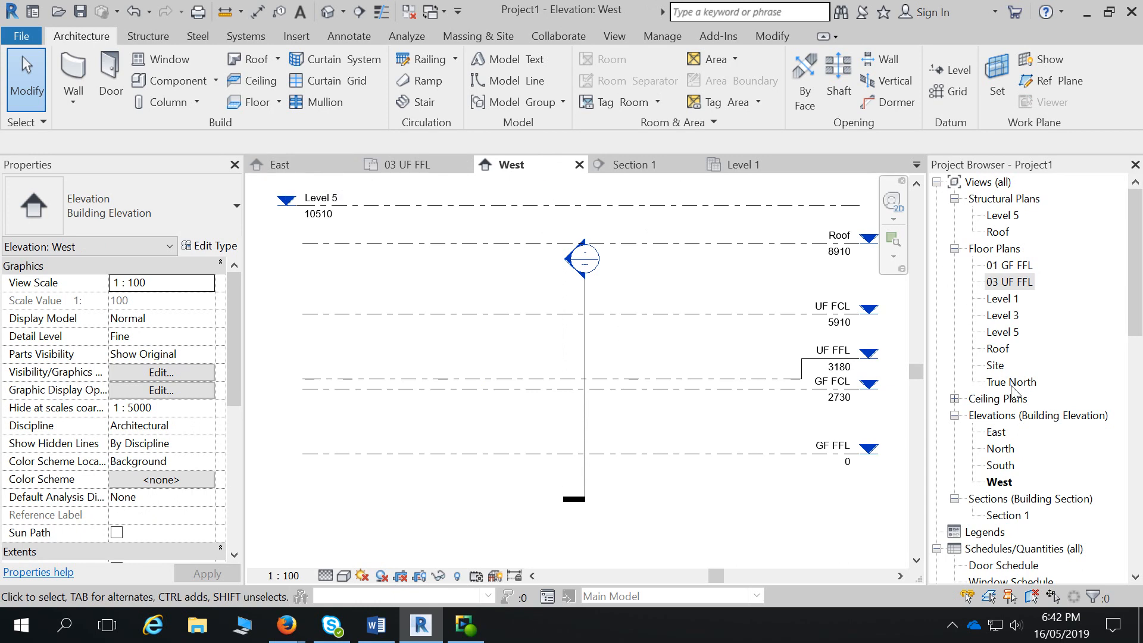
{"action": "double_click", "coordinate": [1004, 450]}
{"action": "scroll", "coordinate": [604, 386], "scroll_direction": "down", "scroll_amount": 3}
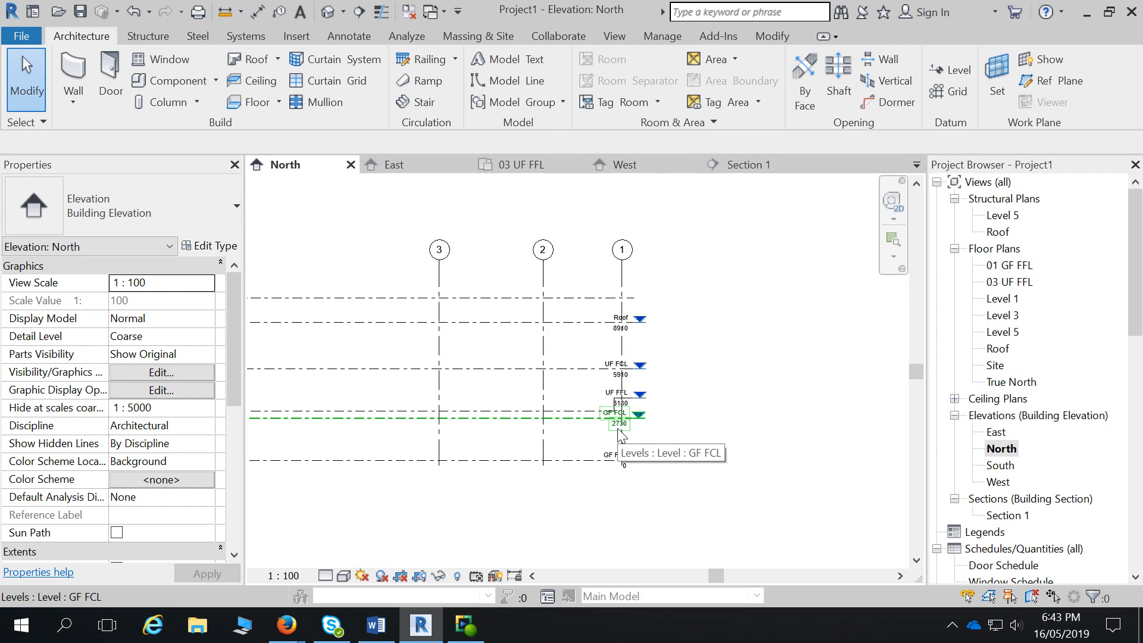
- Open the Level 1 floor plan and dismiss the save reminder without saving
{"action": "left_click", "coordinate": [1006, 298]}
{"action": "double_click", "coordinate": [1006, 299]}
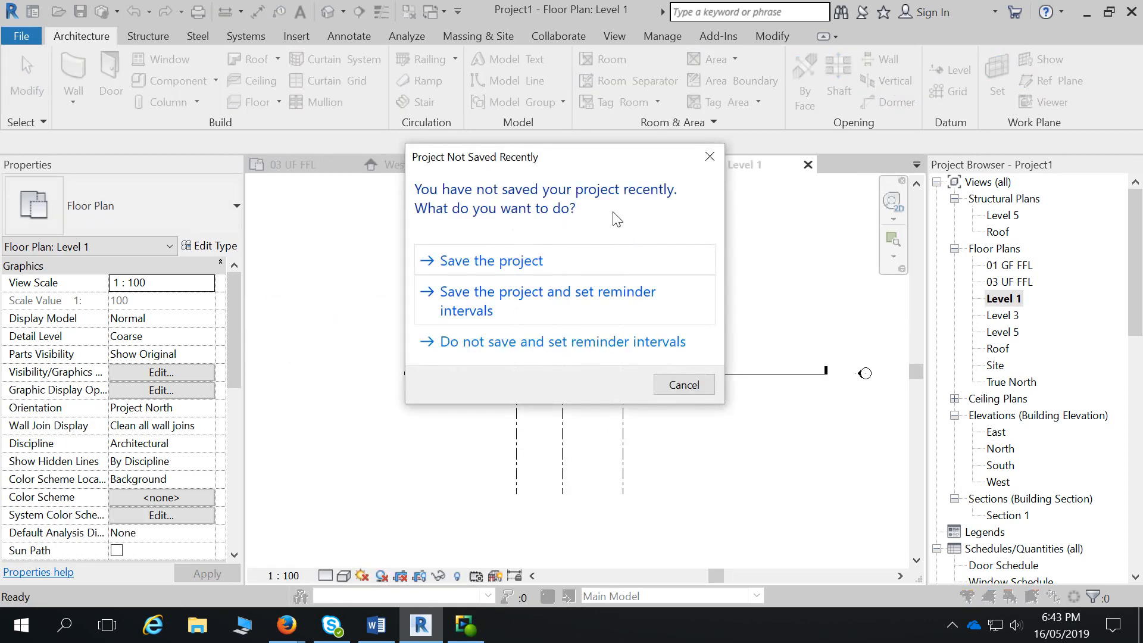
{"action": "left_click", "coordinate": [710, 157]}
- Draw a horizontal grid line above the section line, crossing grids 1, 2 and 3, and end the Grid command
{"action": "key", "text": "g"}
{"action": "key", "text": "r"}
{"action": "left_click", "coordinate": [462, 279]}
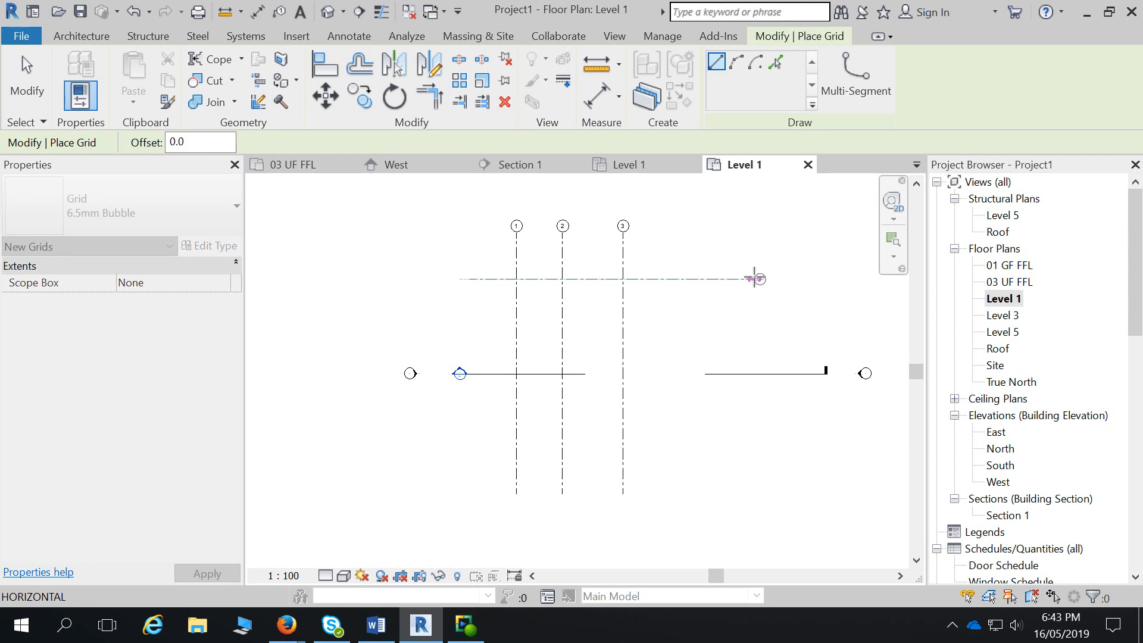
{"action": "left_click", "coordinate": [755, 278]}
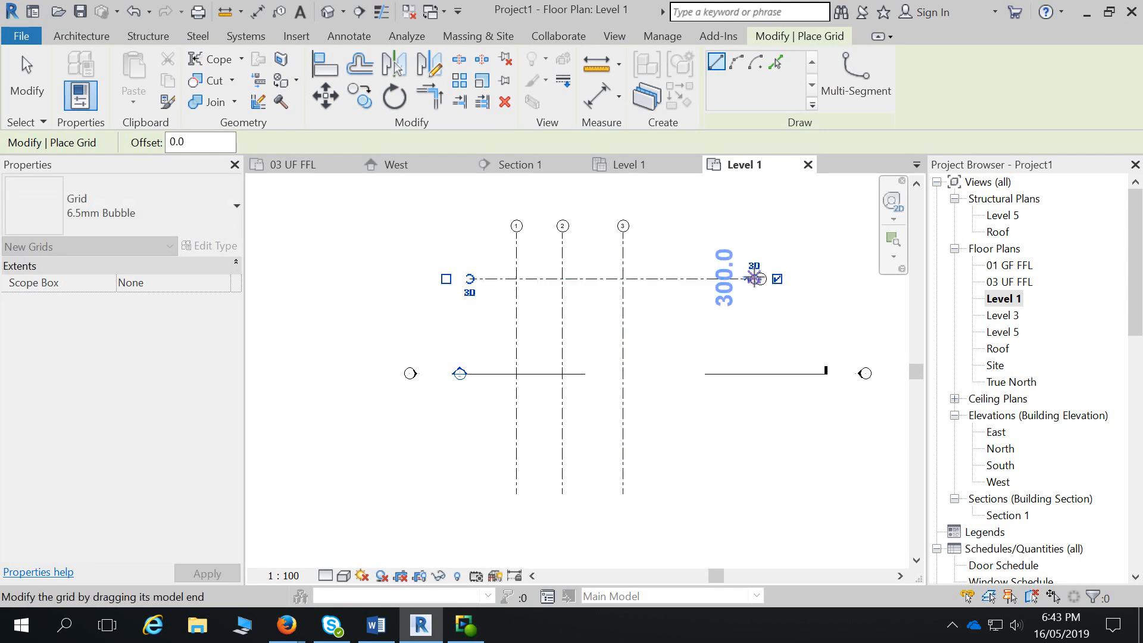
{"action": "left_click", "coordinate": [34, 111]}
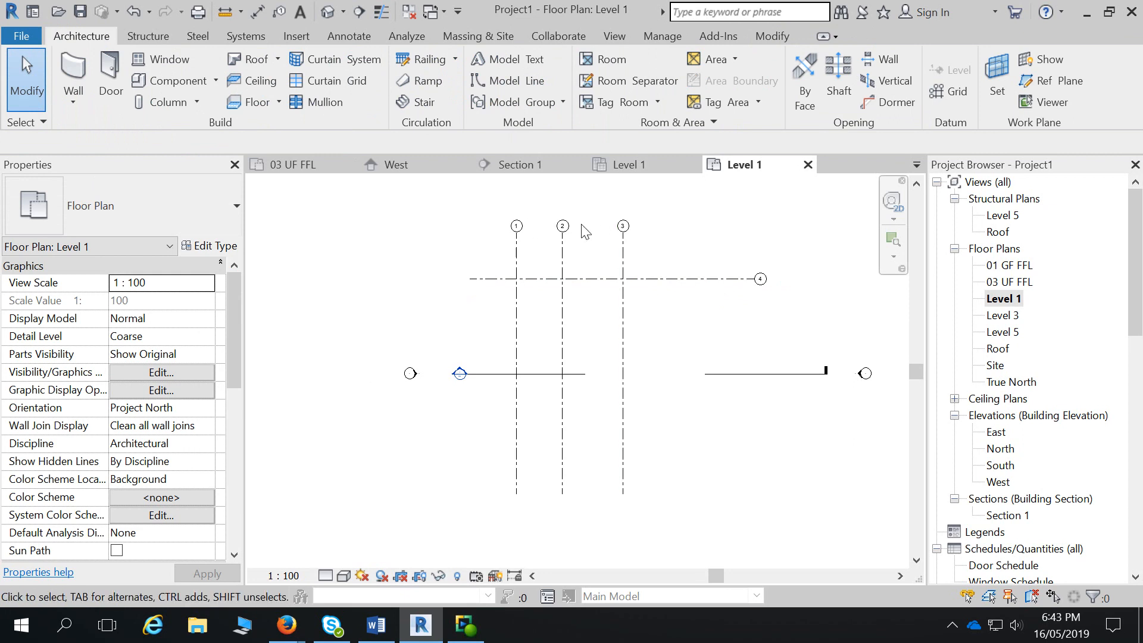
- Rename the horizontal grid line as A
{"action": "left_click", "coordinate": [761, 278]}
{"action": "scroll", "coordinate": [760, 278], "scroll_direction": "up", "scroll_amount": 3}
{"action": "left_click", "coordinate": [760, 278]}
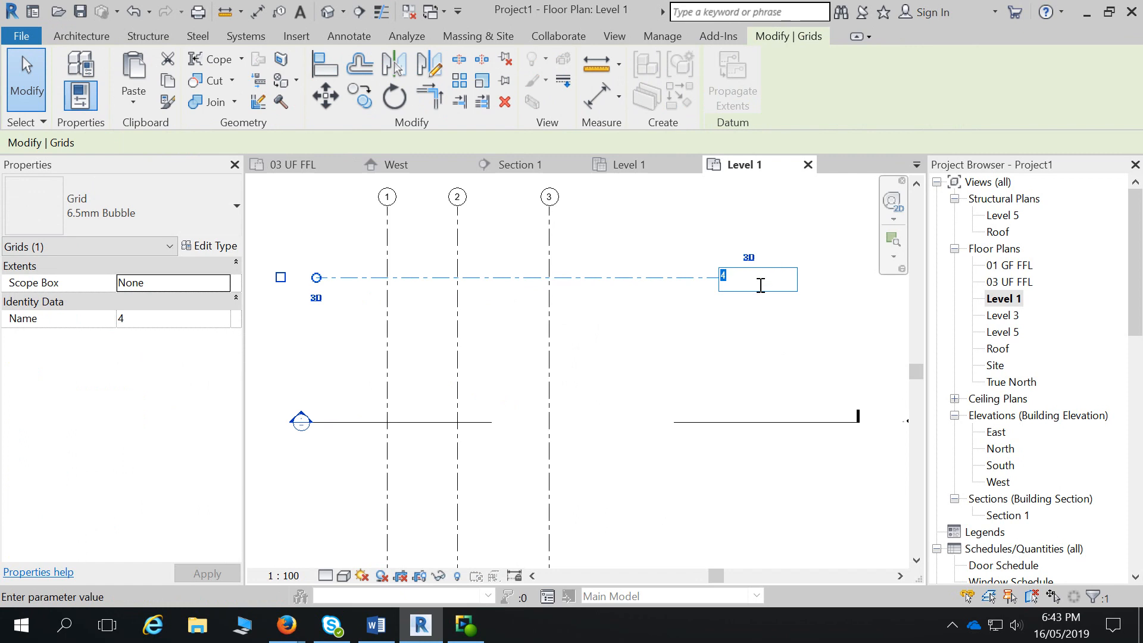
{"action": "type", "text": "A"}
{"action": "key", "text": "Return"}
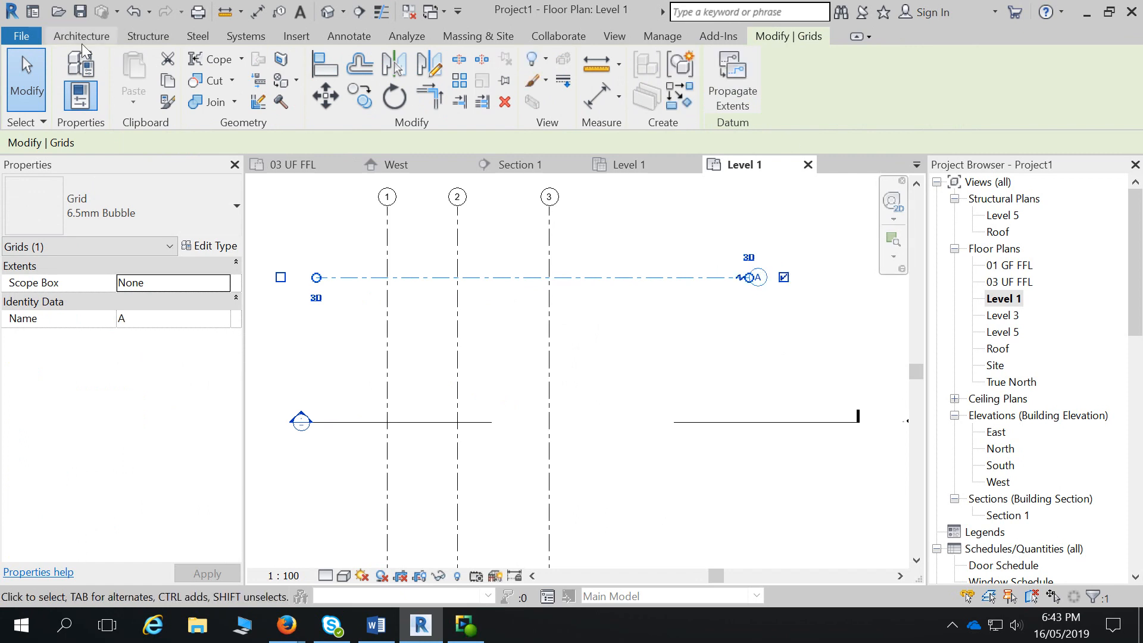
- Draw two horizontal grid lines below grid A, spaced about 3600 mm and 3200 mm apart and aligned with its ends
{"action": "left_click", "coordinate": [951, 91]}
{"action": "scroll", "coordinate": [845, 202], "scroll_direction": "down", "scroll_amount": 3}
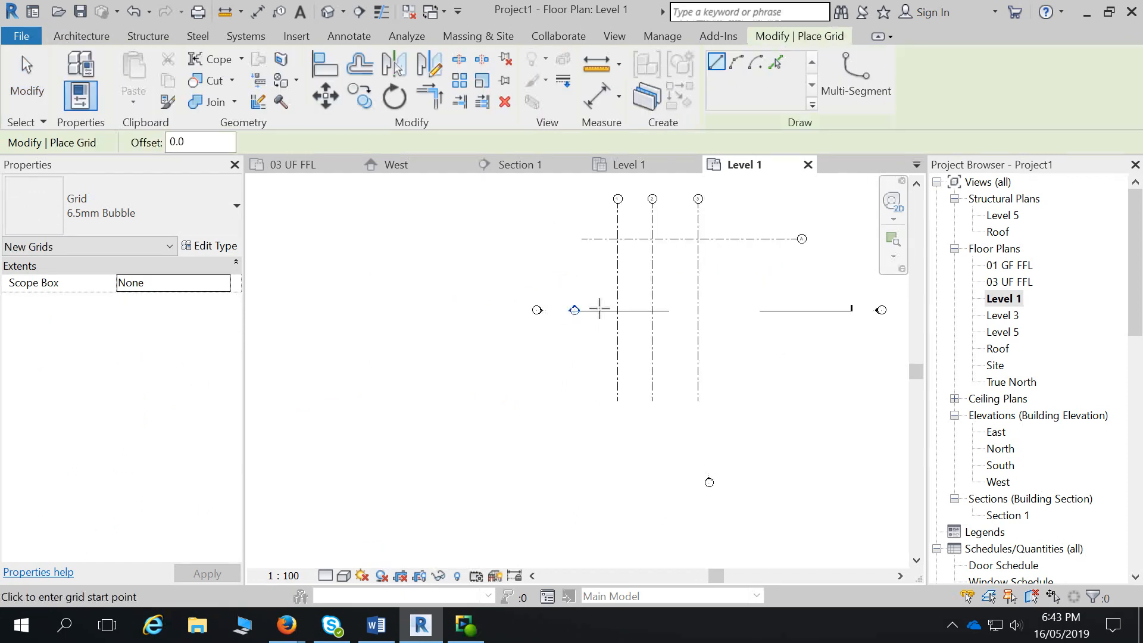
{"action": "left_click", "coordinate": [574, 263]}
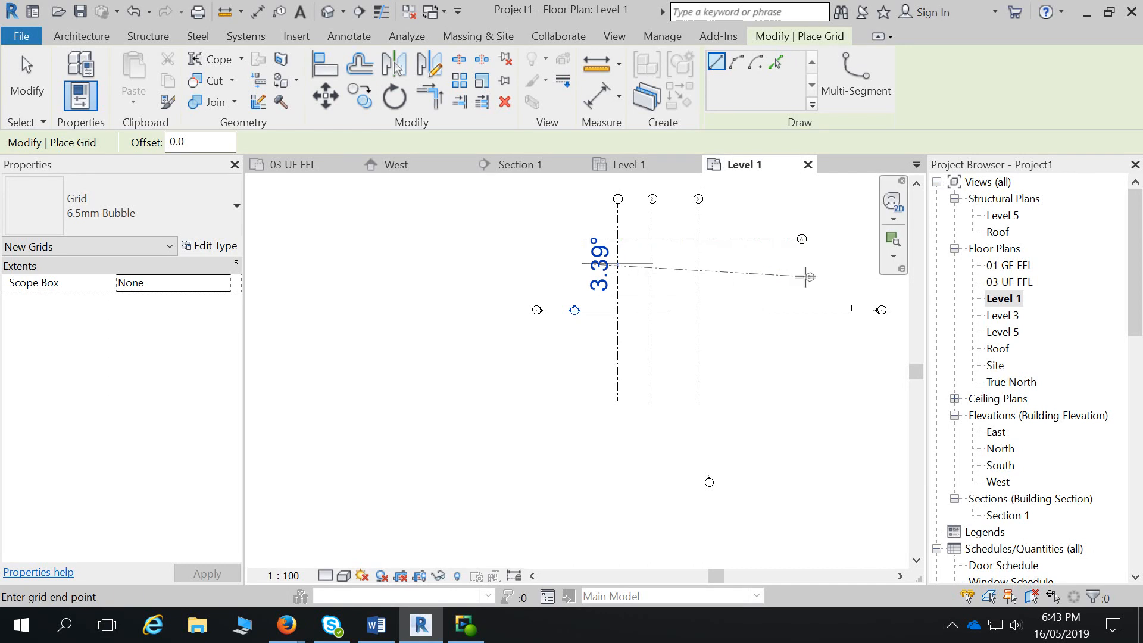
{"action": "left_click", "coordinate": [798, 263]}
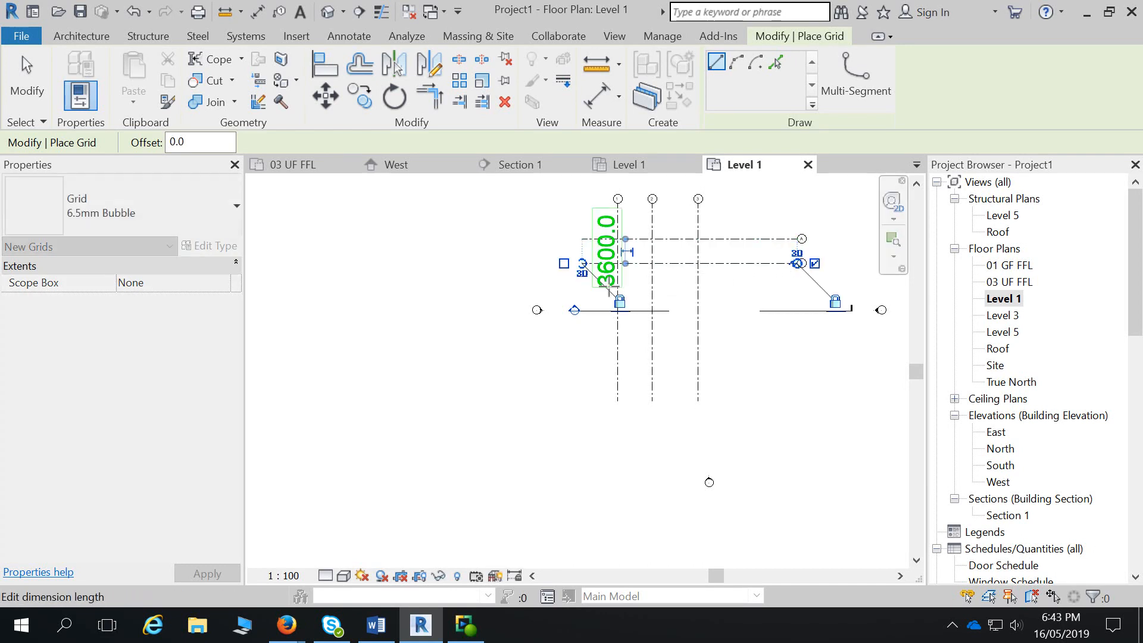
{"action": "left_click", "coordinate": [575, 285]}
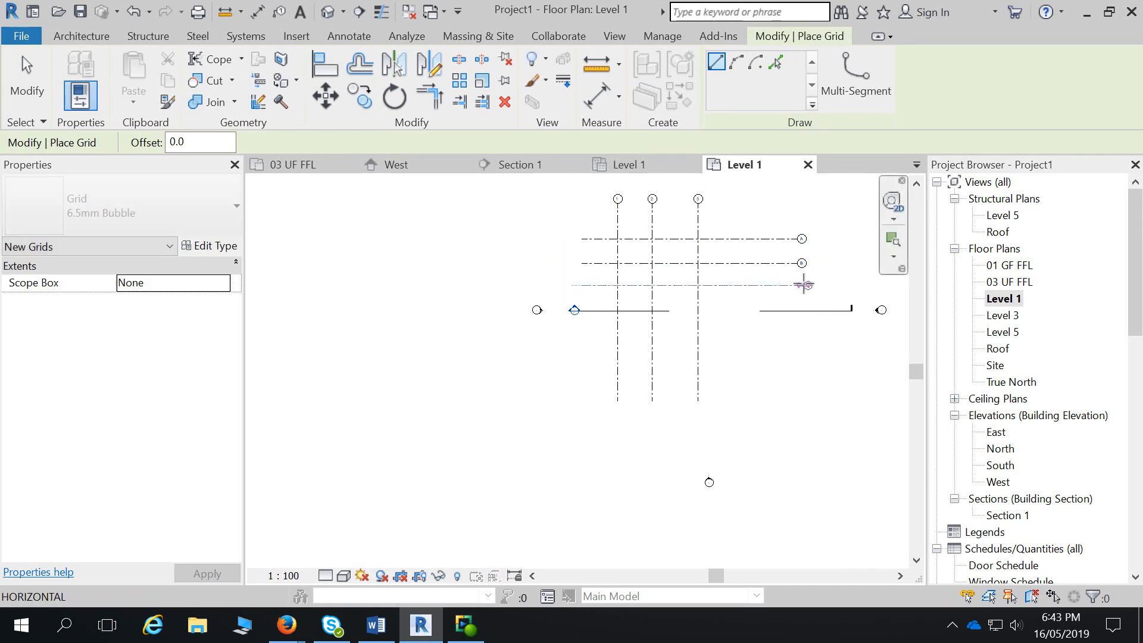
{"action": "left_click", "coordinate": [798, 285]}
- Draw another horizontal grid line about 5000 mm below grid C, just under the section line, and end the Grid command
{"action": "scroll", "coordinate": [840, 314], "scroll_direction": "up", "scroll_amount": 3}
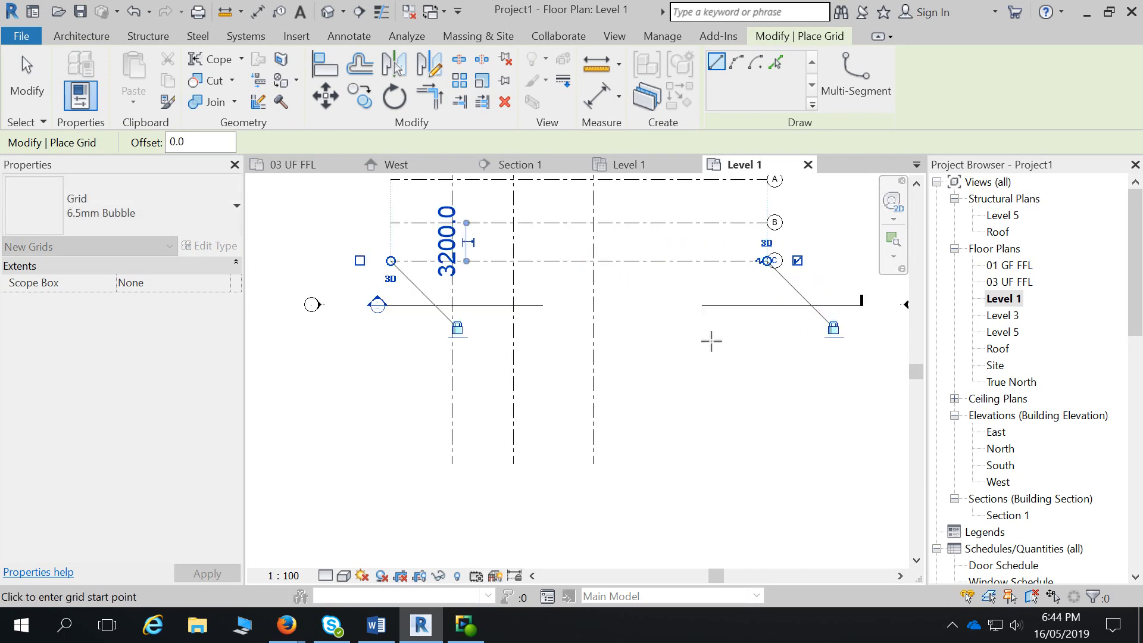
{"action": "left_click", "coordinate": [384, 306]}
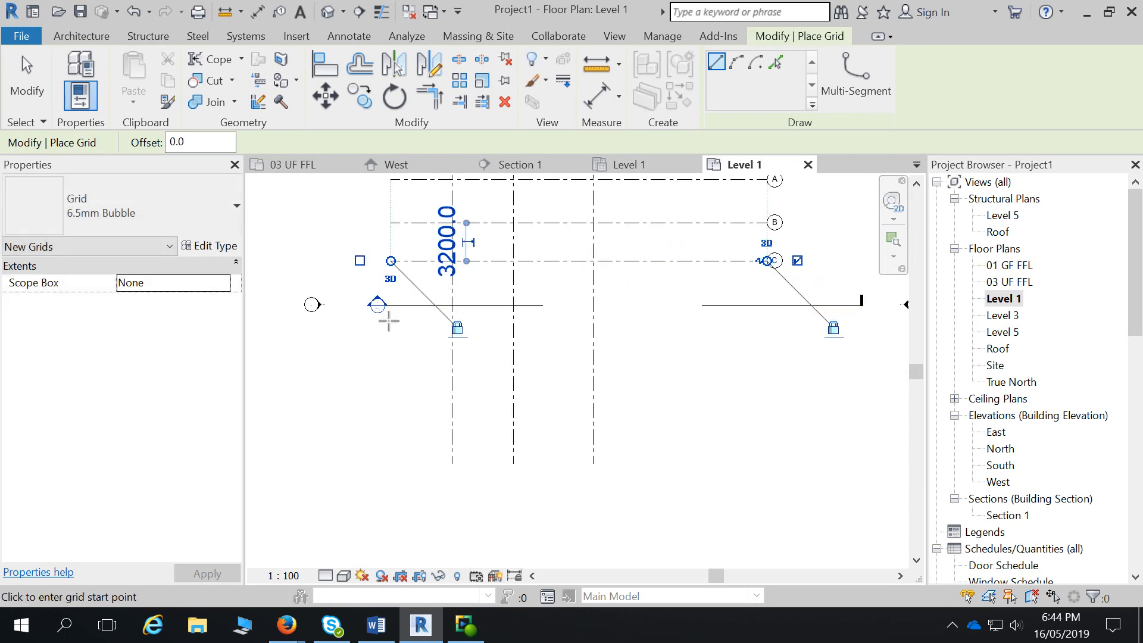
{"action": "left_click", "coordinate": [388, 321]}
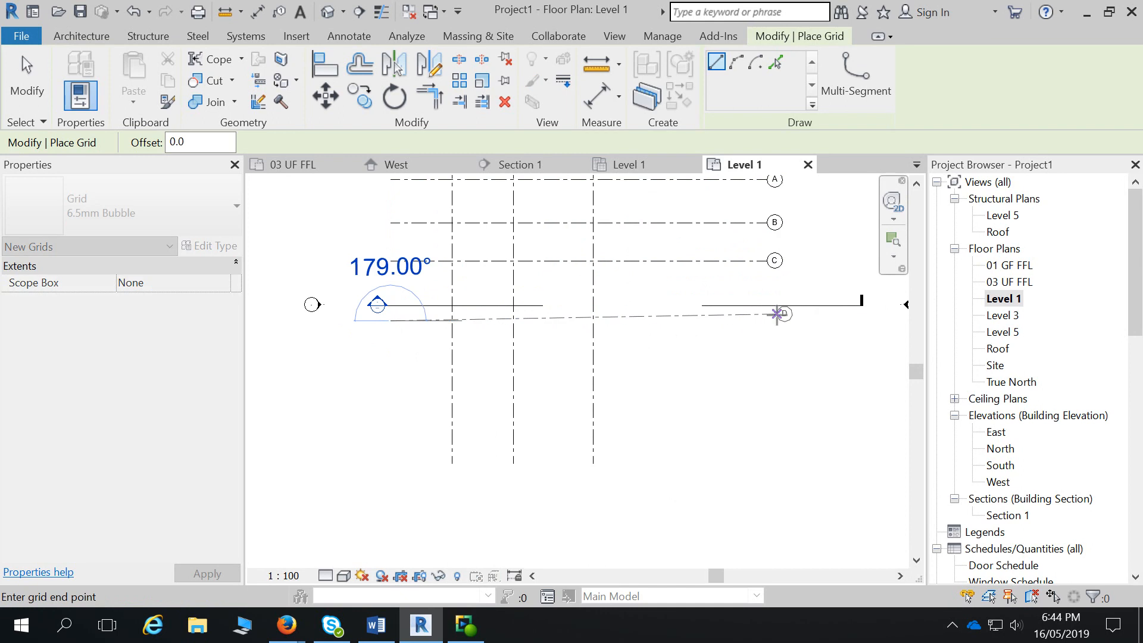
{"action": "left_click", "coordinate": [768, 321]}
{"action": "key", "text": "Escape"}
{"action": "key", "text": "Escape"}
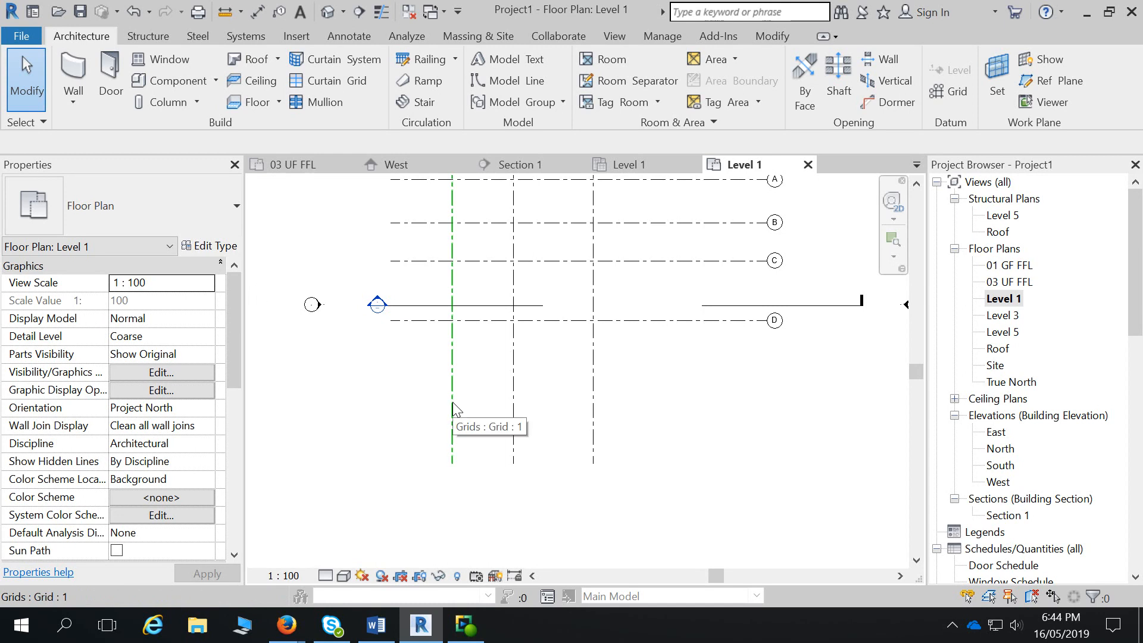
- Show the grid bubbles at the left ends of grids C and D
{"action": "left_click", "coordinate": [697, 260]}
{"action": "left_click", "coordinate": [360, 260]}
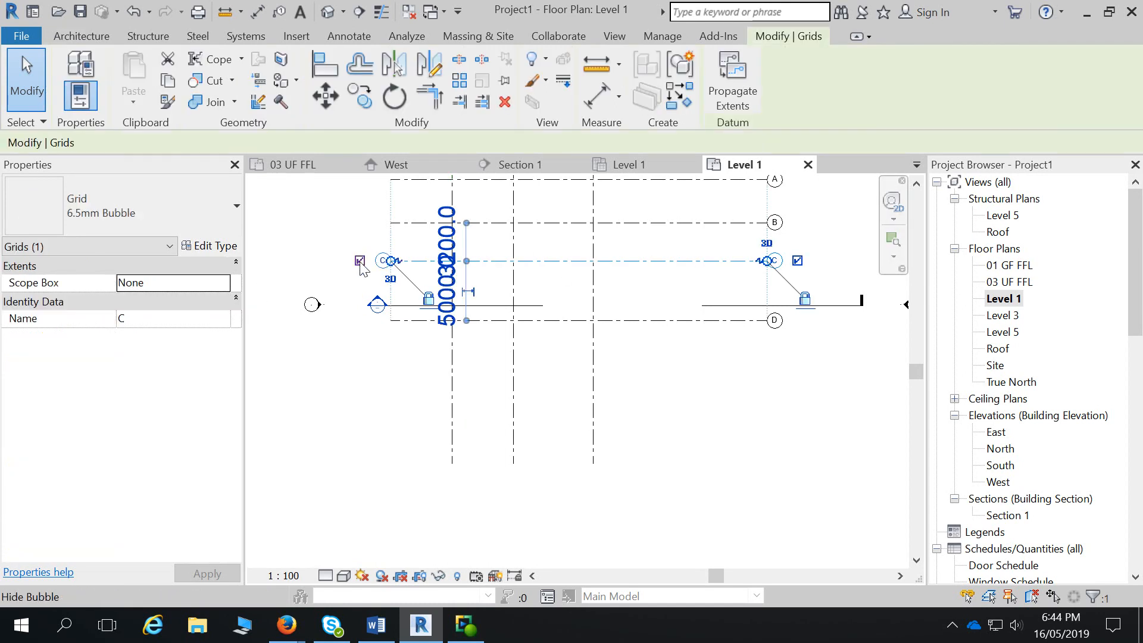
{"action": "left_click", "coordinate": [397, 321]}
{"action": "left_click", "coordinate": [359, 320]}
{"action": "left_click", "coordinate": [430, 322]}
{"action": "left_click", "coordinate": [358, 320]}
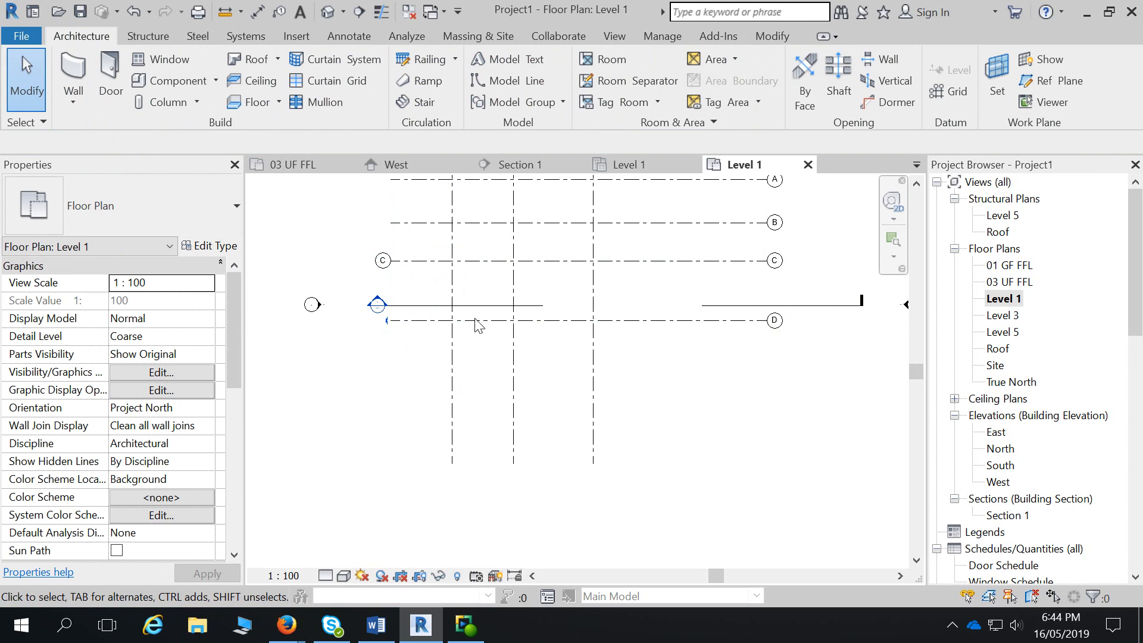
{"action": "scroll", "coordinate": [451, 336], "scroll_direction": "up", "scroll_amount": 3}
{"action": "left_click", "coordinate": [312, 315]}
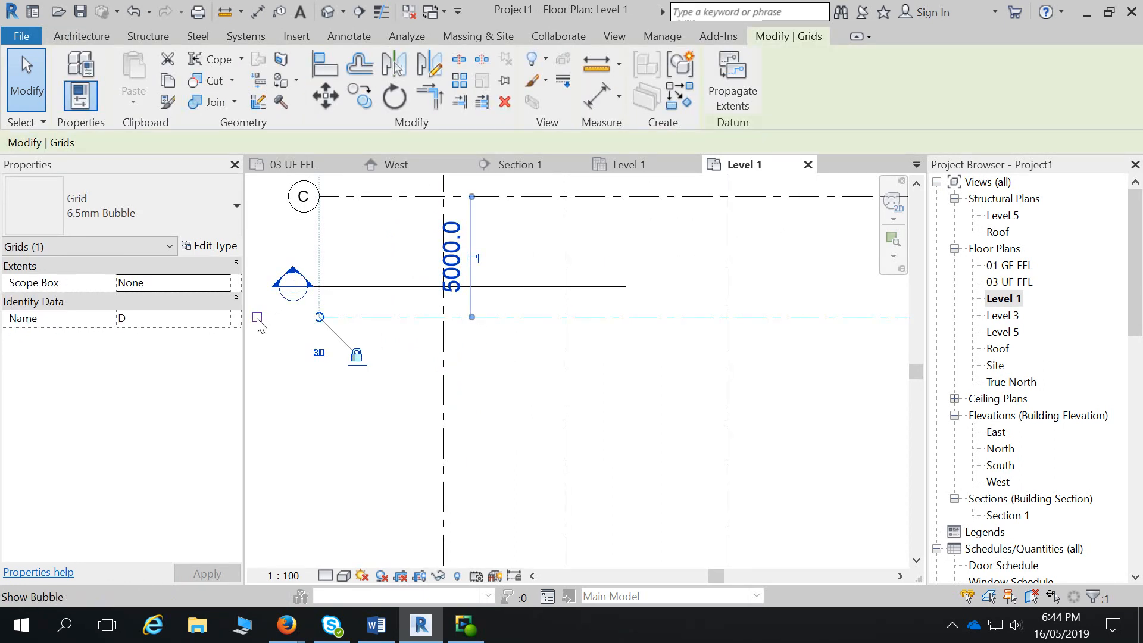
{"action": "scroll", "coordinate": [344, 349], "scroll_direction": "down", "scroll_amount": 2}
{"action": "key", "text": "Escape"}
- Show the grid bubble at the left end of grid B
{"action": "left_click", "coordinate": [430, 238]}
{"action": "scroll", "coordinate": [311, 229], "scroll_direction": "up", "scroll_amount": 2}
{"action": "left_click", "coordinate": [291, 243]}
{"action": "left_click", "coordinate": [397, 243]}
{"action": "left_click", "coordinate": [285, 241]}
{"action": "scroll", "coordinate": [315, 256], "scroll_direction": "down", "scroll_amount": 3}
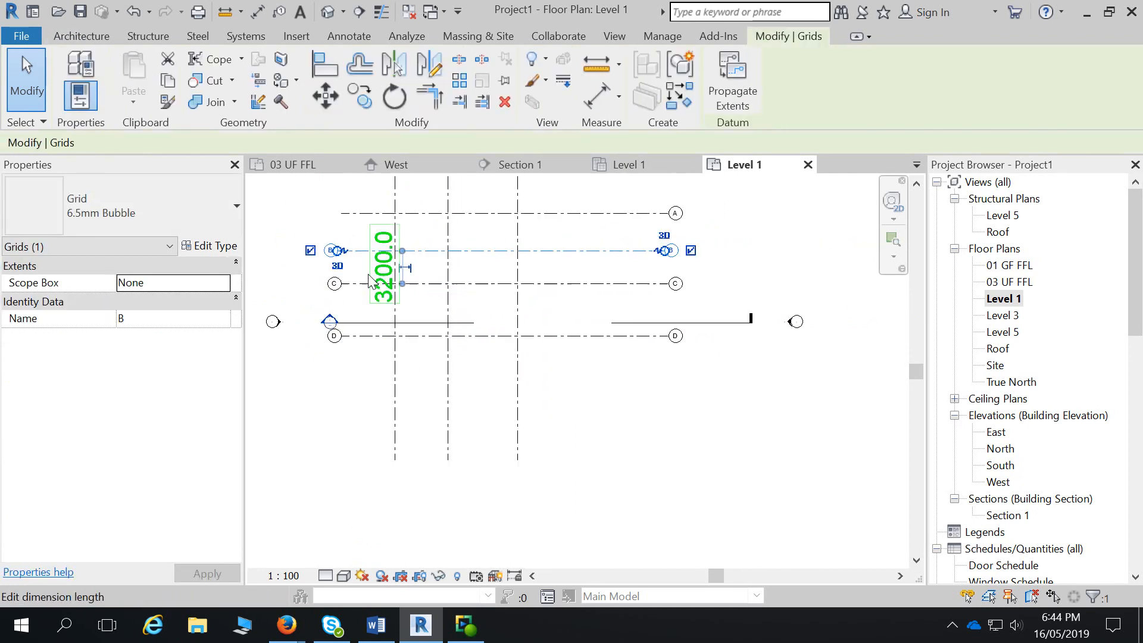
- Draw a multi-segment grid of connected arcs, starting below the right end of grid D and curving up past it, and finish the sketch
{"action": "left_click", "coordinate": [81, 36]}
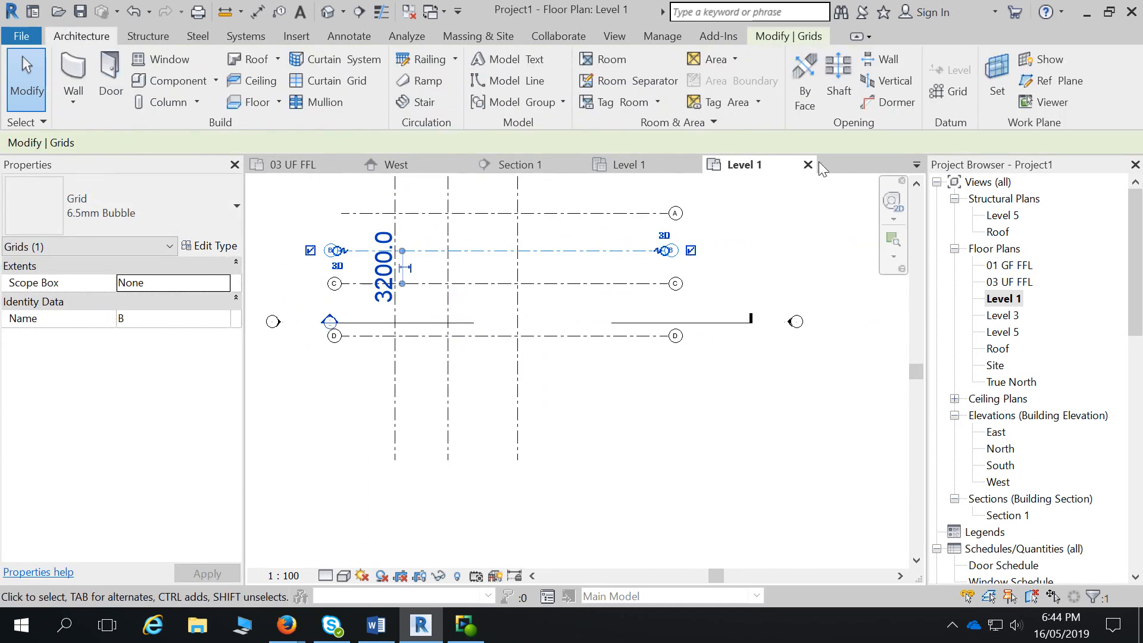
{"action": "left_click", "coordinate": [946, 98]}
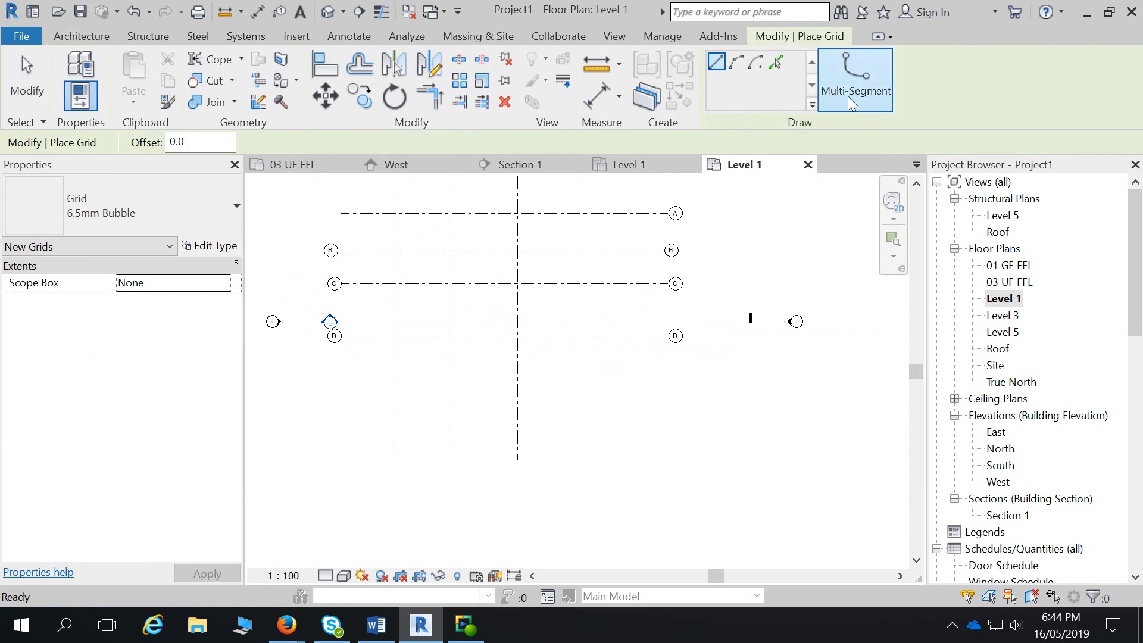
{"action": "left_click", "coordinate": [847, 72]}
{"action": "left_click", "coordinate": [652, 390]}
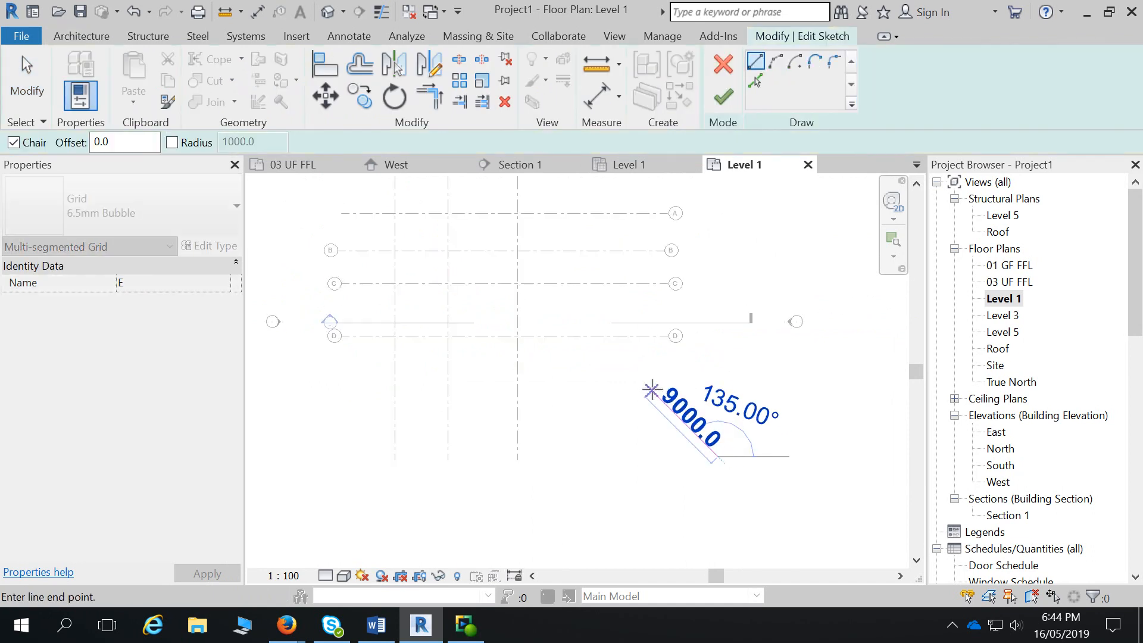
{"action": "left_click", "coordinate": [775, 61]}
{"action": "left_click", "coordinate": [708, 455]}
{"action": "left_click", "coordinate": [665, 387]}
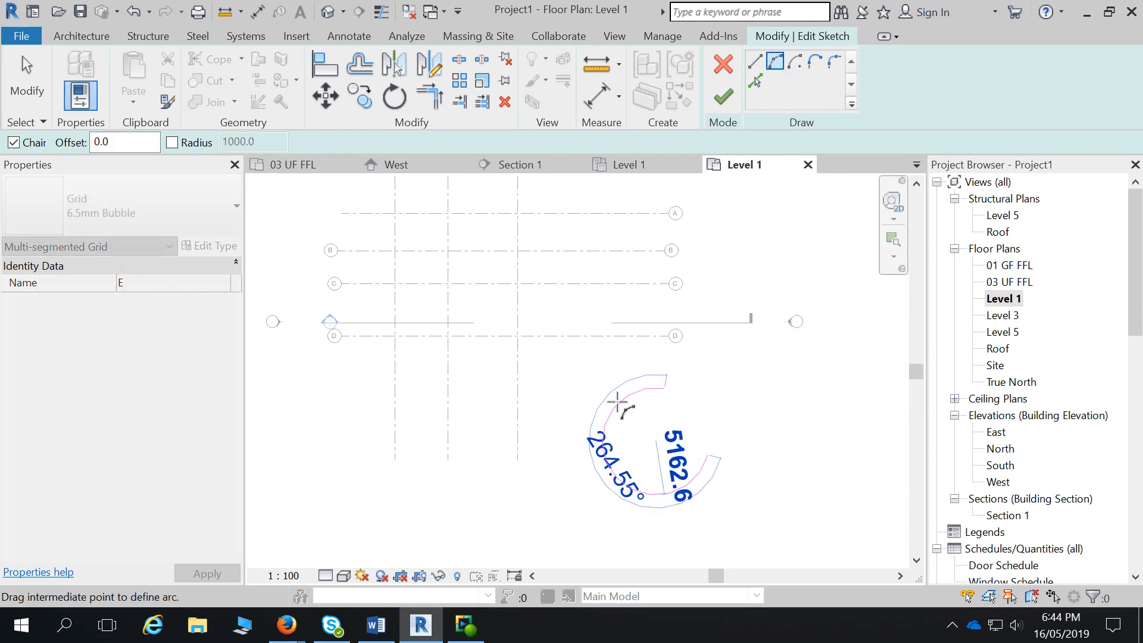
{"action": "left_click", "coordinate": [650, 424]}
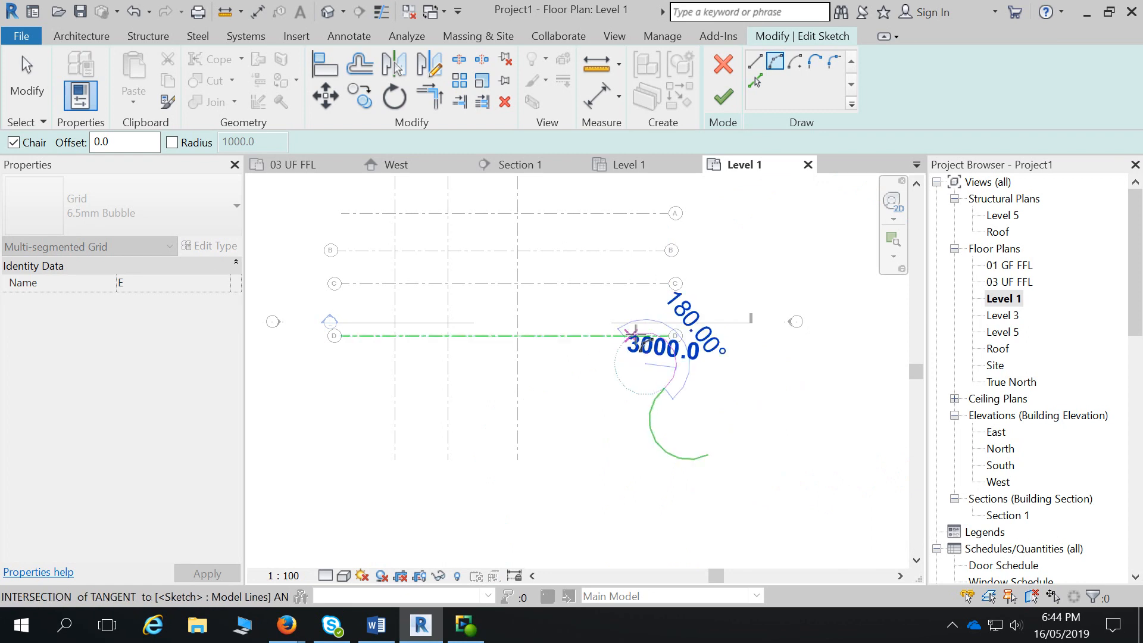
{"action": "left_click", "coordinate": [601, 297]}
{"action": "left_click", "coordinate": [723, 97]}
- Move the multi-segment grid clear of the right ends of grids A to D and remove it
{"action": "left_click_drag", "start_coordinate": [672, 354], "coordinate": [806, 263]}
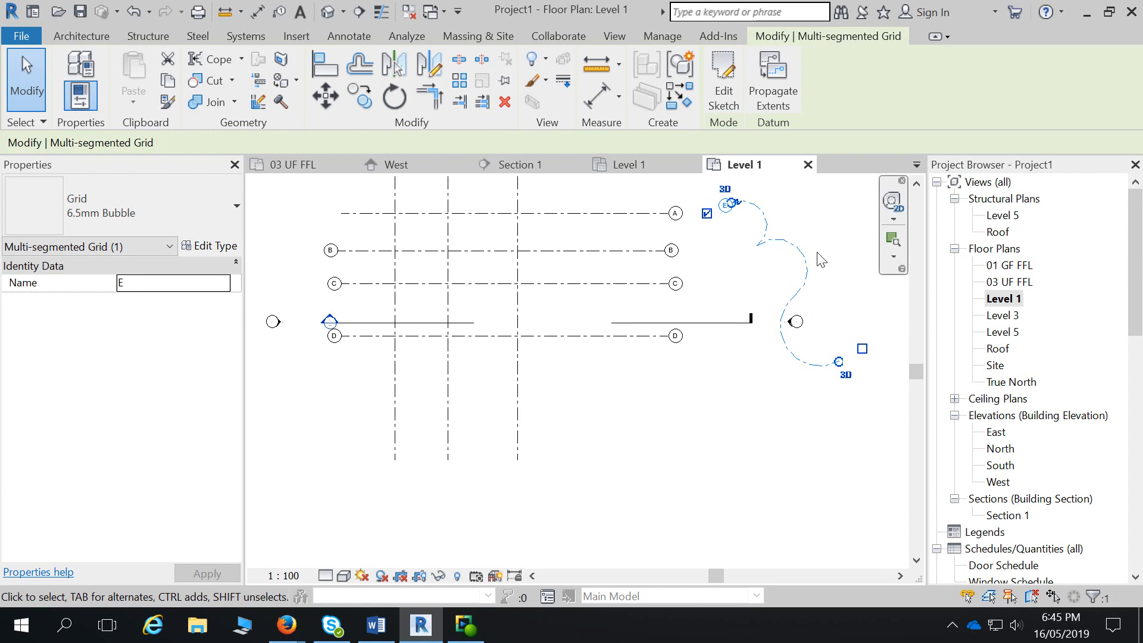
{"action": "key", "text": "Escape"}
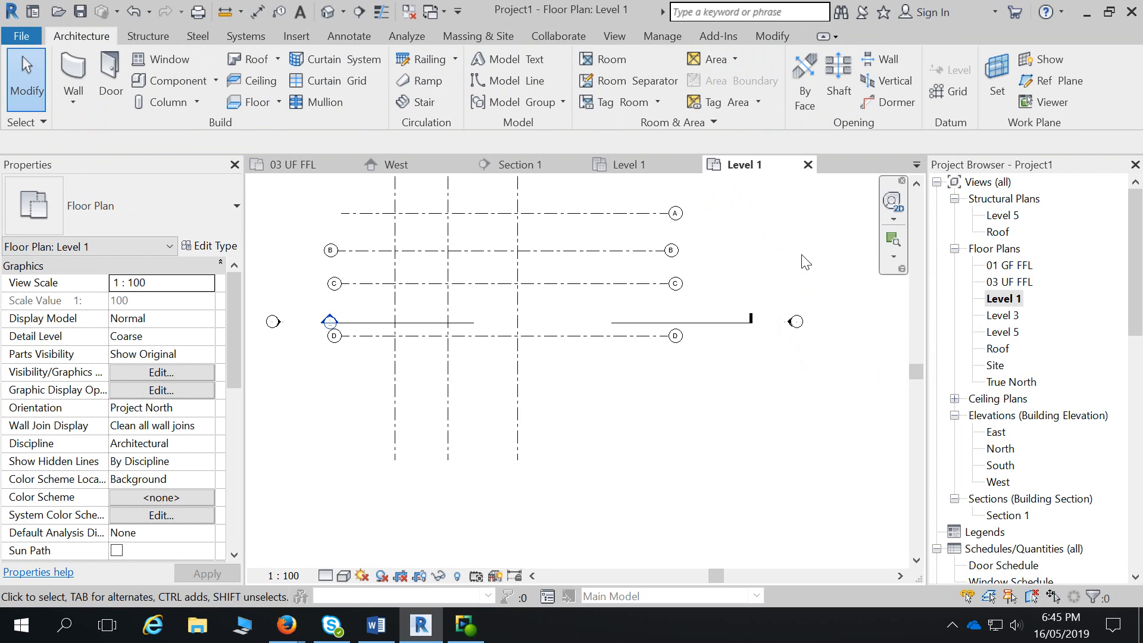
- Close the inactive views, open 01 GF FFL, North, West, Section 1 and the Roof and Level 5 structural plans, and collapse the floor plan list
{"action": "left_click", "coordinate": [409, 11]}
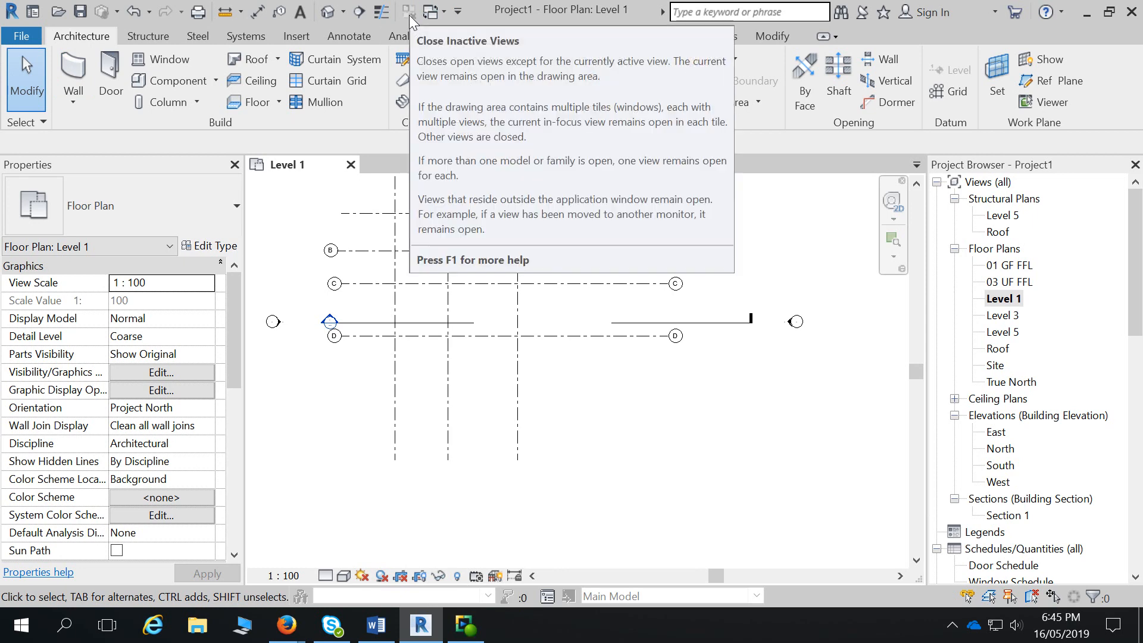
{"action": "double_click", "coordinate": [1019, 266]}
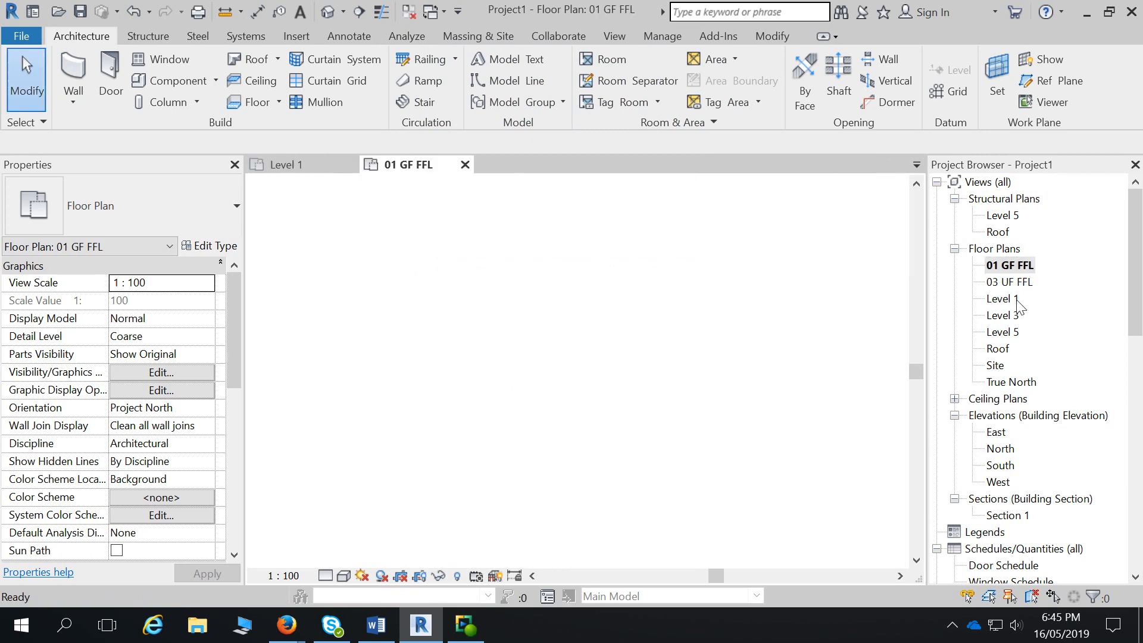
{"action": "double_click", "coordinate": [1002, 450]}
{"action": "double_click", "coordinate": [999, 482]}
{"action": "double_click", "coordinate": [1008, 515]}
{"action": "double_click", "coordinate": [998, 232]}
{"action": "double_click", "coordinate": [1004, 215]}
{"action": "double_click", "coordinate": [1000, 249]}
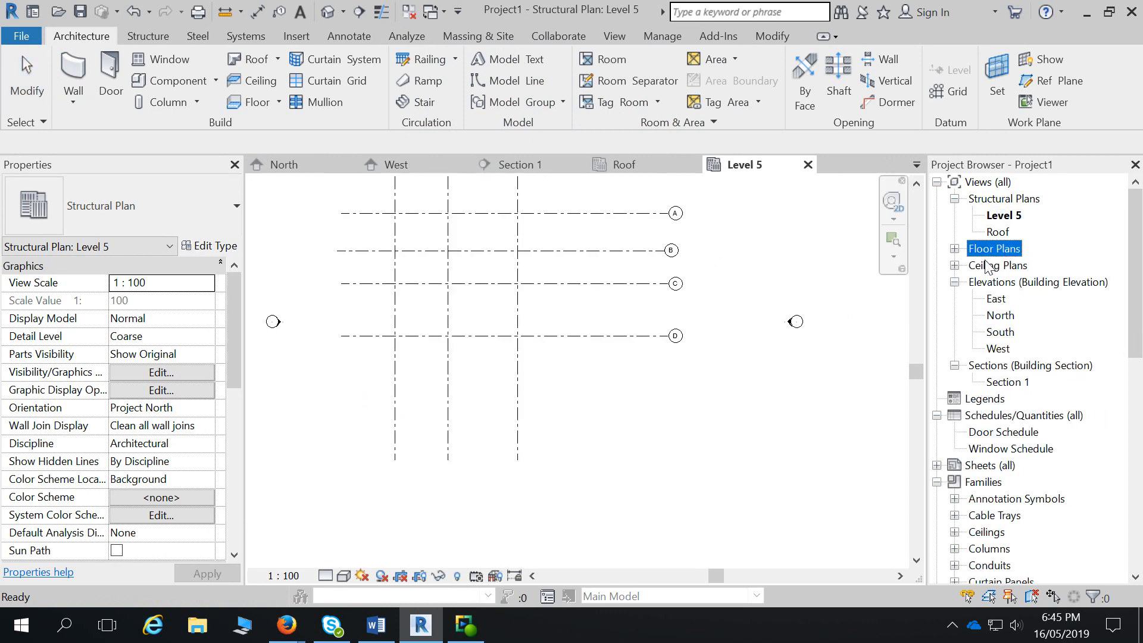
- Close every view except the Level 5 structural plan, and open the East, North and West elevations
{"action": "left_click", "coordinate": [917, 165]}
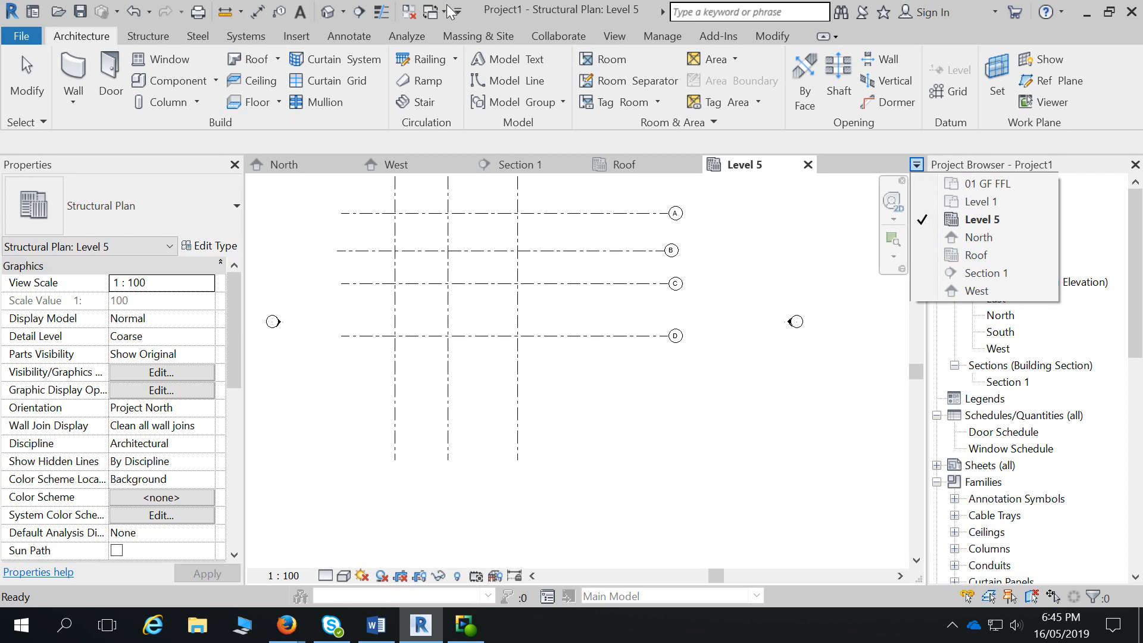
{"action": "left_click", "coordinate": [411, 11]}
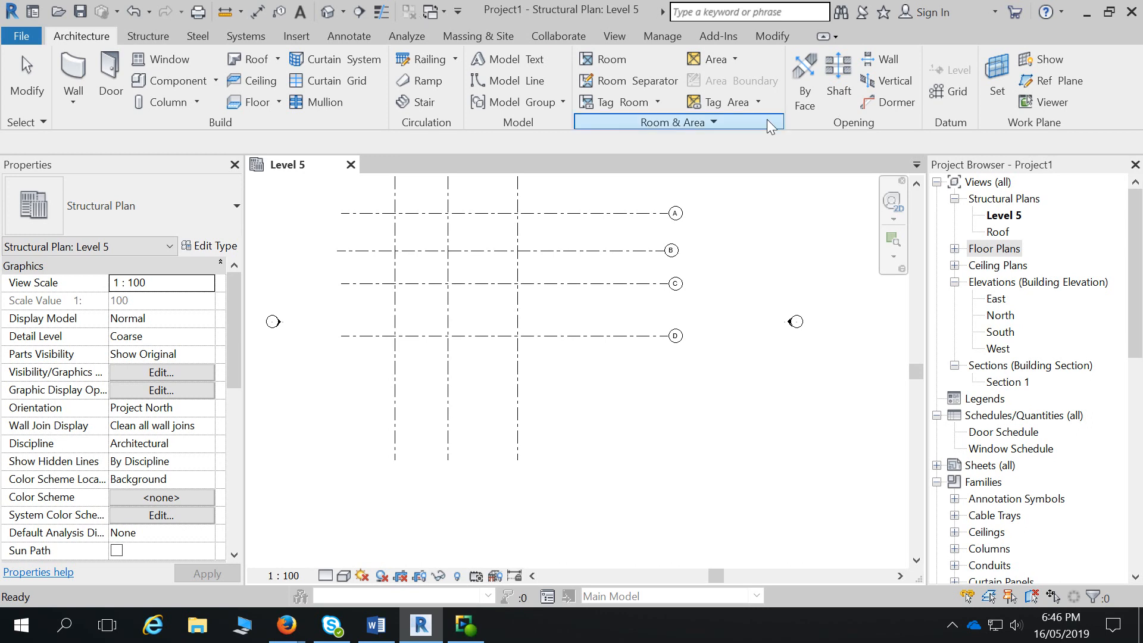
{"action": "double_click", "coordinate": [995, 298]}
{"action": "double_click", "coordinate": [1000, 315]}
{"action": "double_click", "coordinate": [998, 349]}
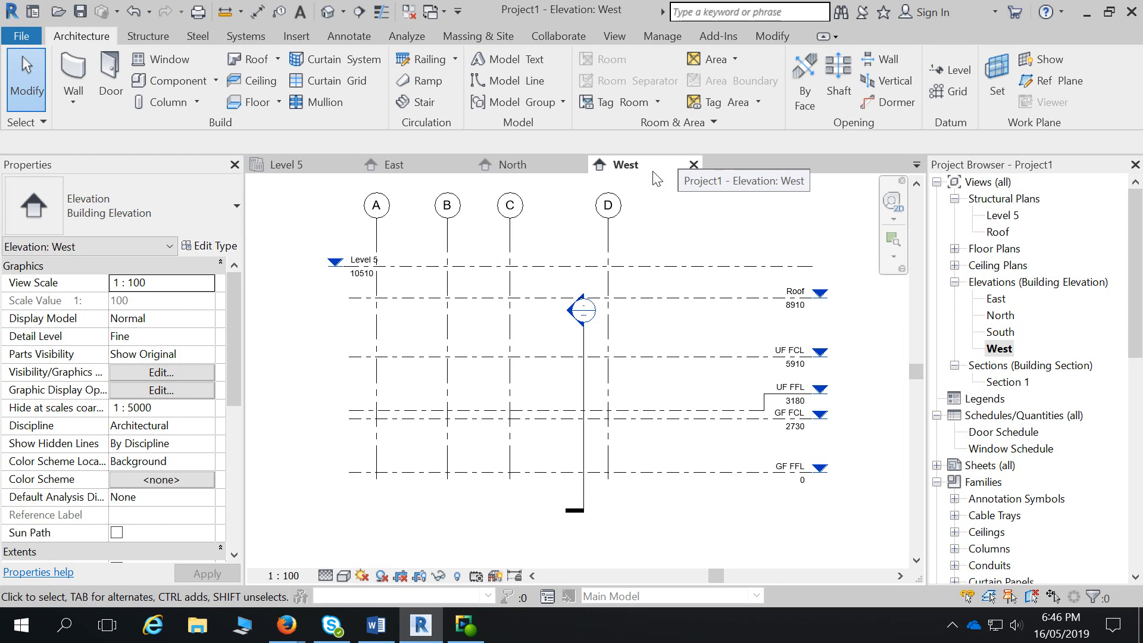
- Tile the four open views, and frame the East elevation and the Level 5 grids within their tiles
{"action": "left_click", "coordinate": [614, 37]}
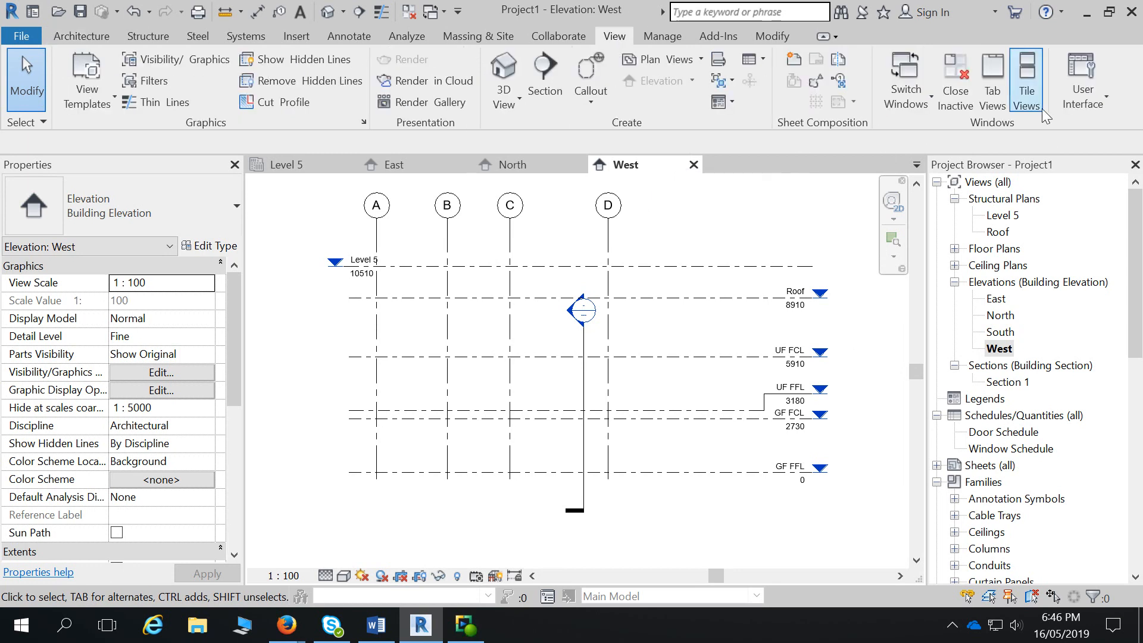
{"action": "left_click", "coordinate": [1027, 82]}
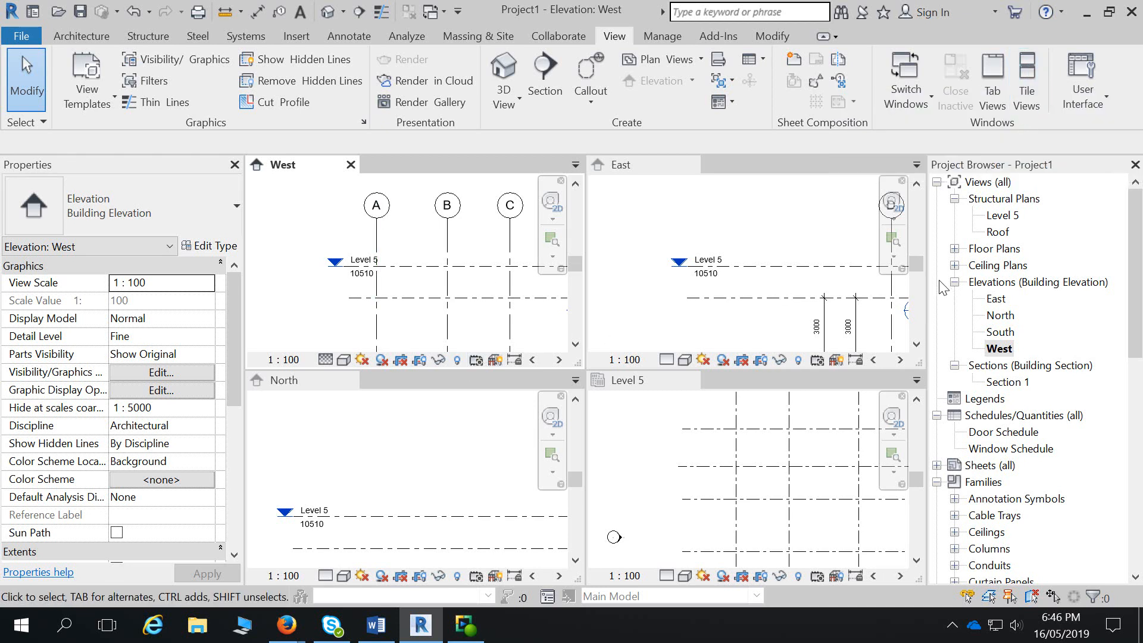
{"action": "left_click", "coordinate": [744, 273]}
{"action": "scroll", "coordinate": [744, 273], "scroll_direction": "down", "scroll_amount": 2}
{"action": "middle_click_drag", "start_coordinate": [793, 314], "coordinate": [727, 237]}
{"action": "scroll", "coordinate": [742, 428], "scroll_direction": "down", "scroll_amount": 2}
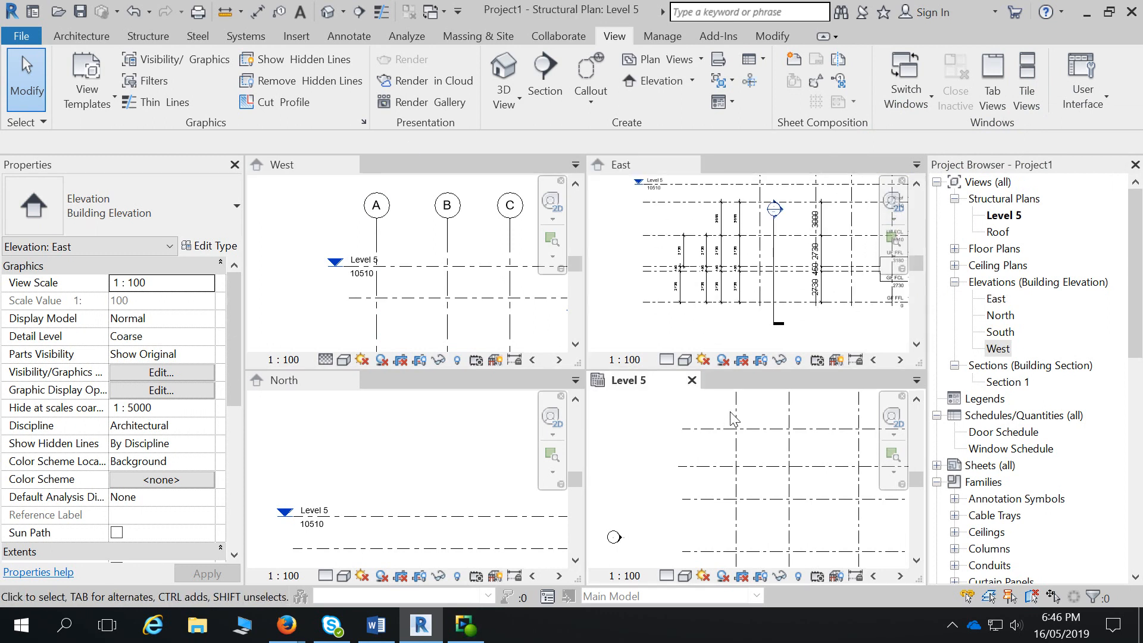
{"action": "middle_click_drag", "start_coordinate": [751, 473], "coordinate": [643, 505]}
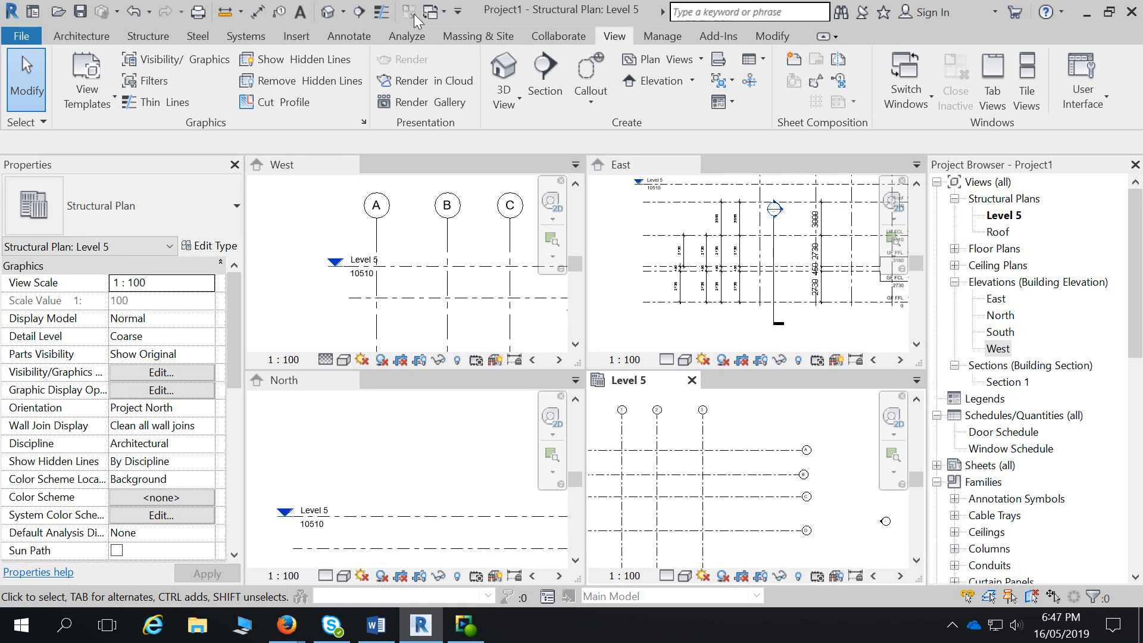
- Return the tiled views to a single tabbed window
{"action": "left_click", "coordinate": [444, 13]}
{"action": "left_click", "coordinate": [439, 12]}
{"action": "left_click", "coordinate": [995, 101]}
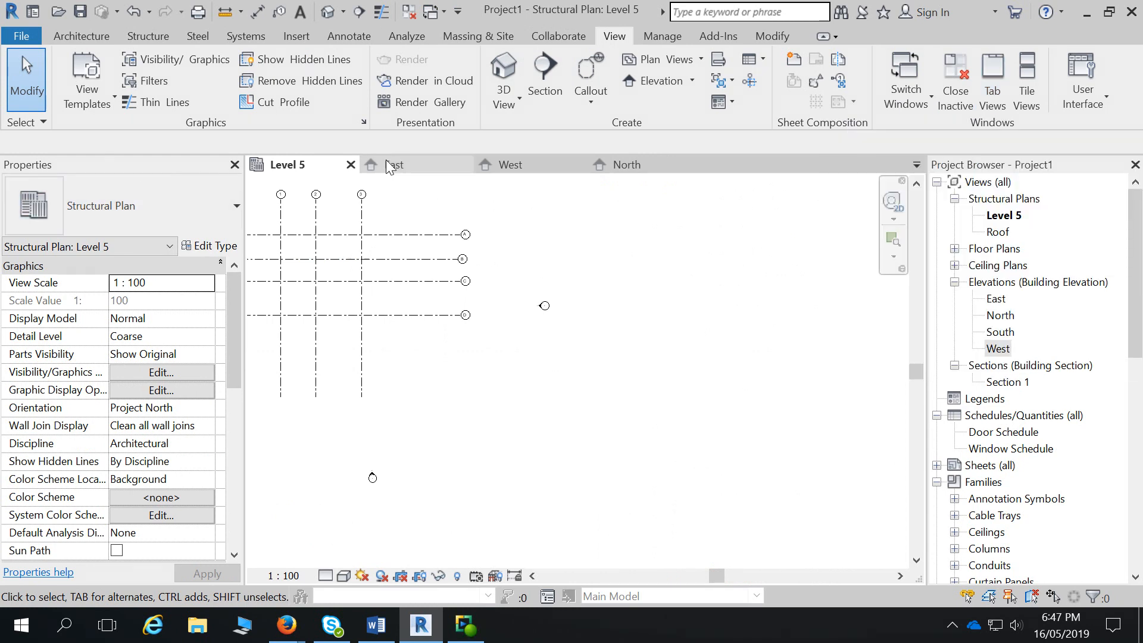
- Close the inactive views, and close the project without saving its changes
{"action": "left_click", "coordinate": [409, 12]}
{"action": "left_click", "coordinate": [350, 165]}
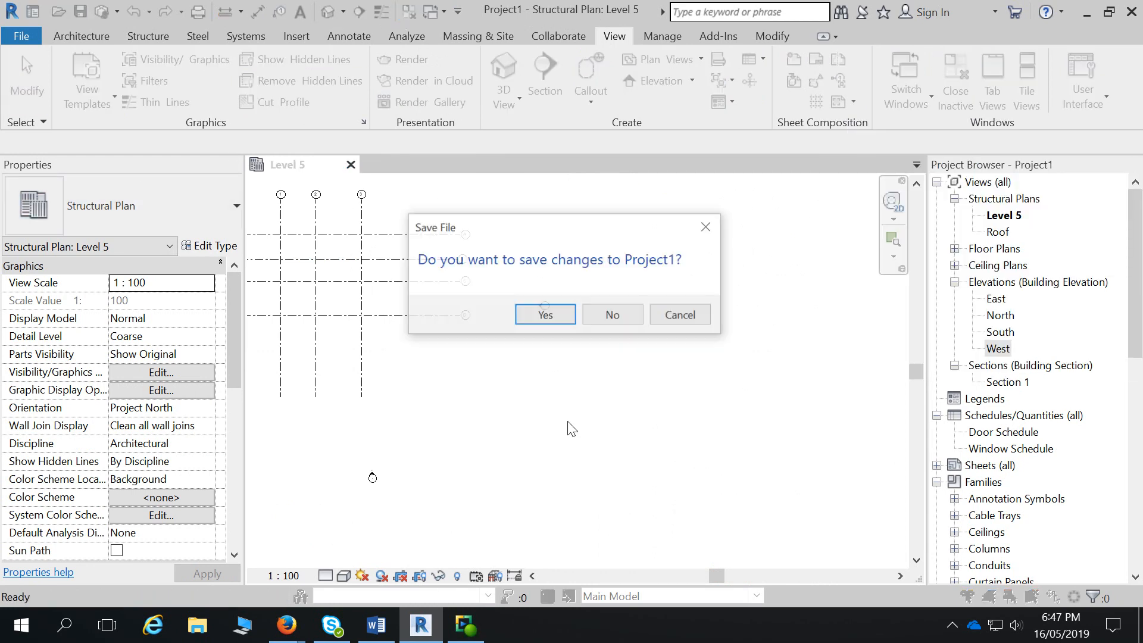
{"action": "left_click", "coordinate": [622, 318]}
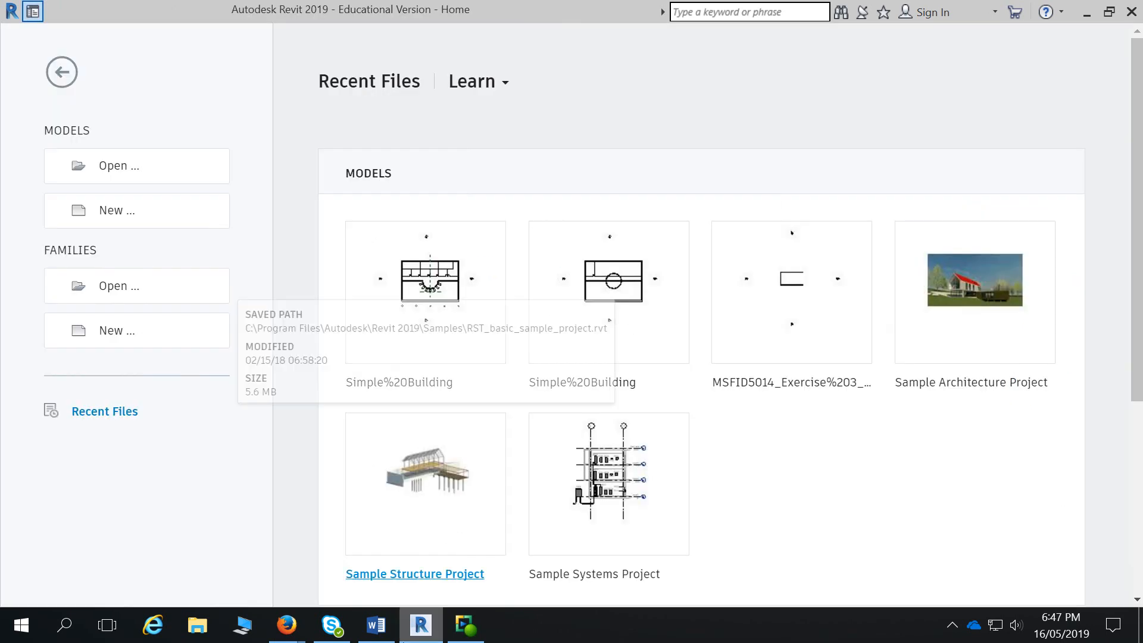
- Switch to the REVIT Architecture course page in Firefox, and look through the Exercise 4a - Creating the Exterior Shell PDF
{"action": "mouse_move", "coordinate": [289, 633]}
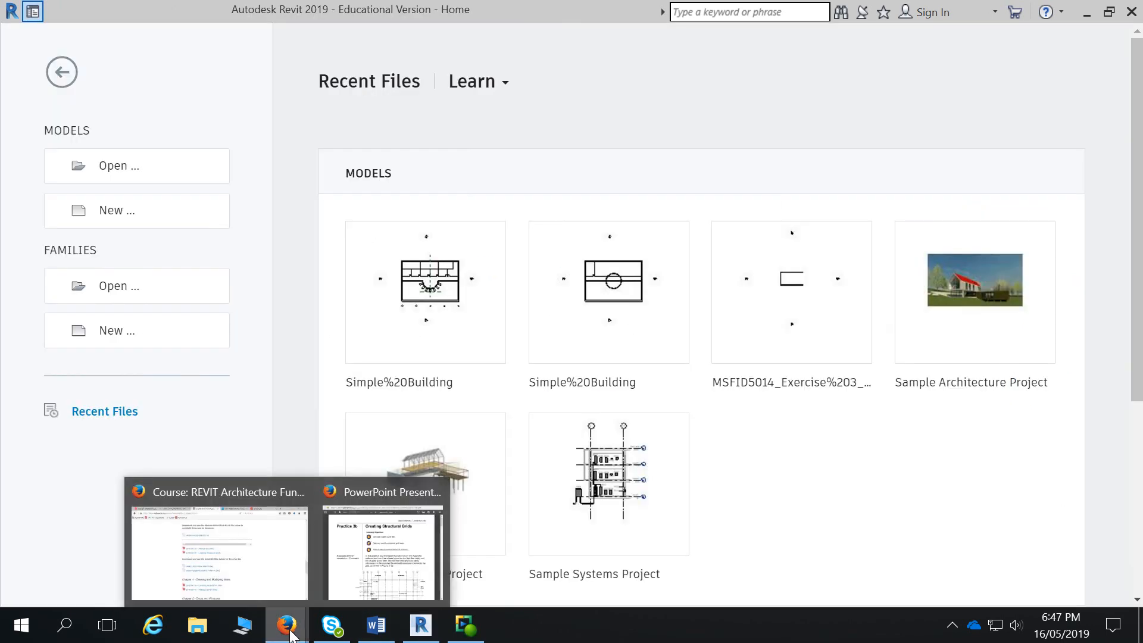
{"action": "left_click", "coordinate": [253, 577]}
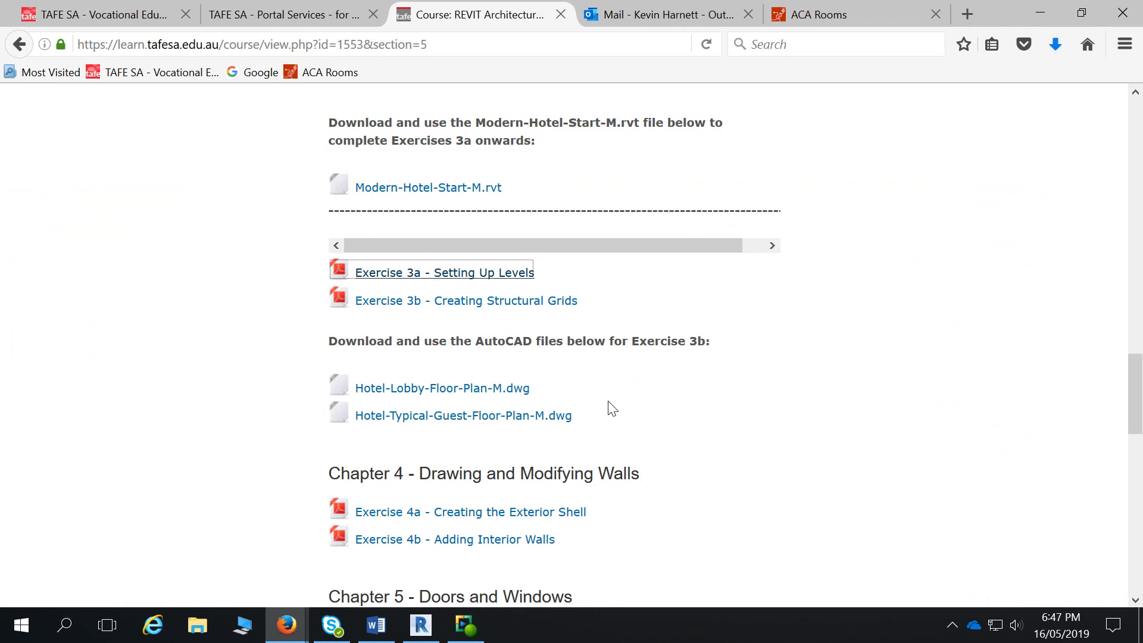
{"action": "scroll", "coordinate": [477, 398], "scroll_direction": "down", "scroll_amount": 3}
{"action": "left_click", "coordinate": [490, 313]}
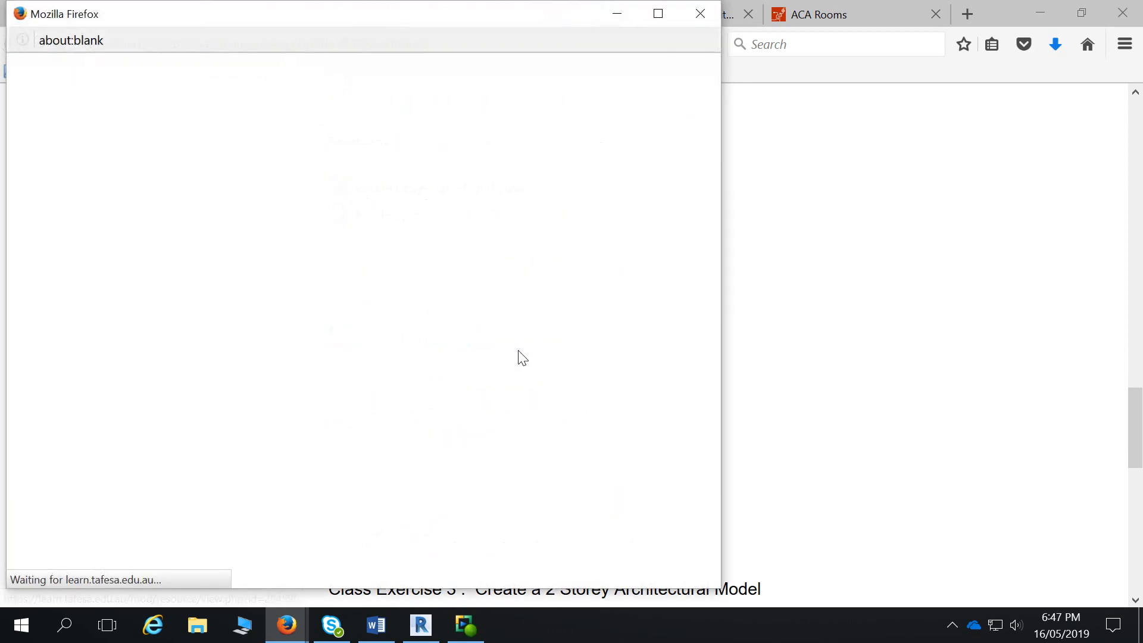
{"action": "scroll", "coordinate": [550, 351], "scroll_direction": "down", "scroll_amount": 5}
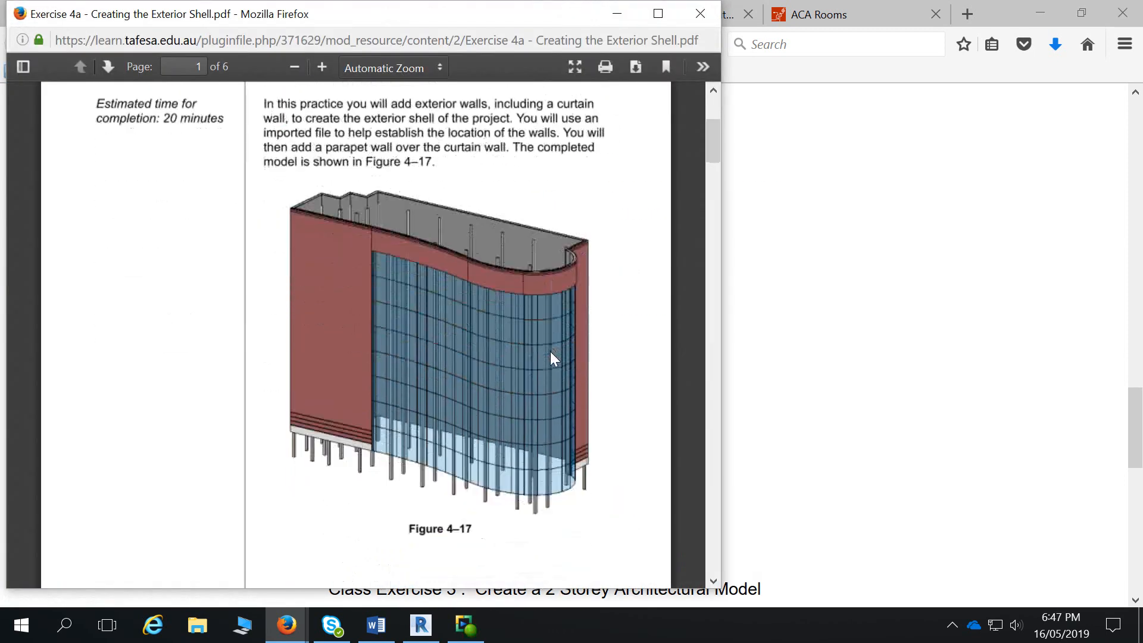
{"action": "scroll", "coordinate": [517, 268], "scroll_direction": "up", "scroll_amount": 5}
{"action": "left_click", "coordinate": [700, 14]}
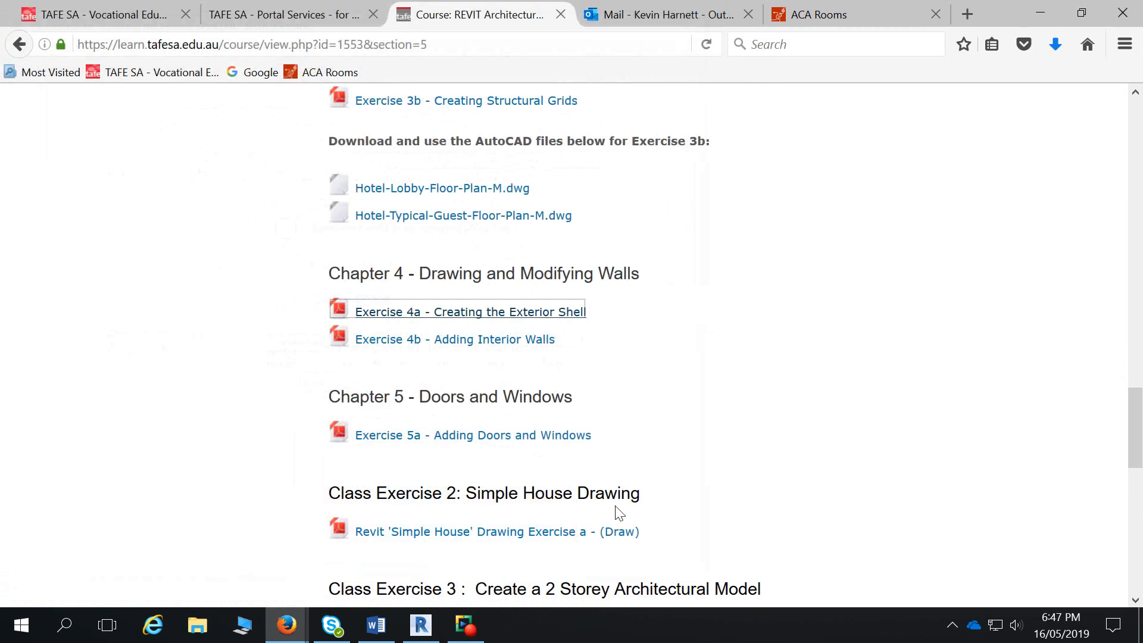
- Reopen the Exercise 4a PDF, read its learning objectives and introduction, and minimize it
{"action": "left_click", "coordinate": [466, 320]}
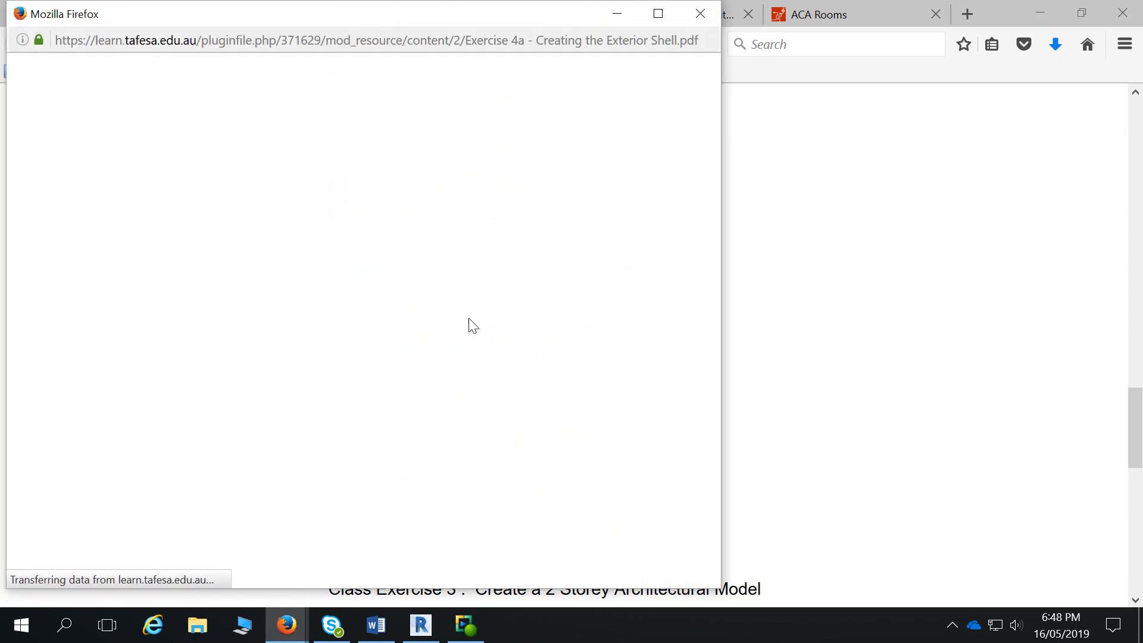
{"action": "scroll", "coordinate": [473, 326], "scroll_direction": "down", "scroll_amount": 3}
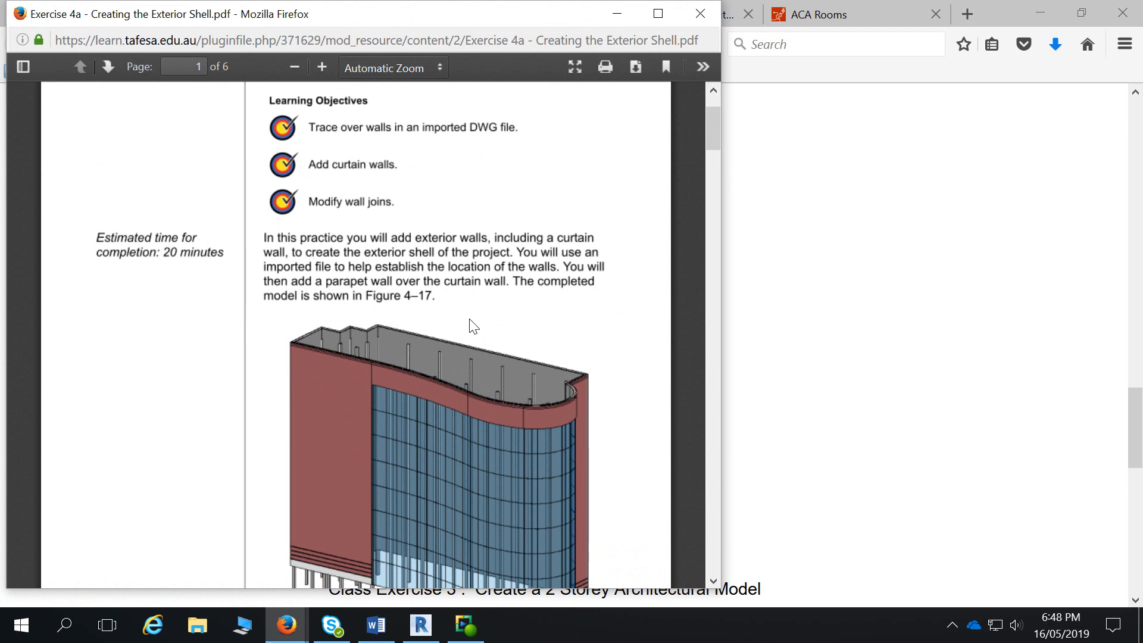
{"action": "scroll", "coordinate": [505, 372], "scroll_direction": "down", "scroll_amount": 4}
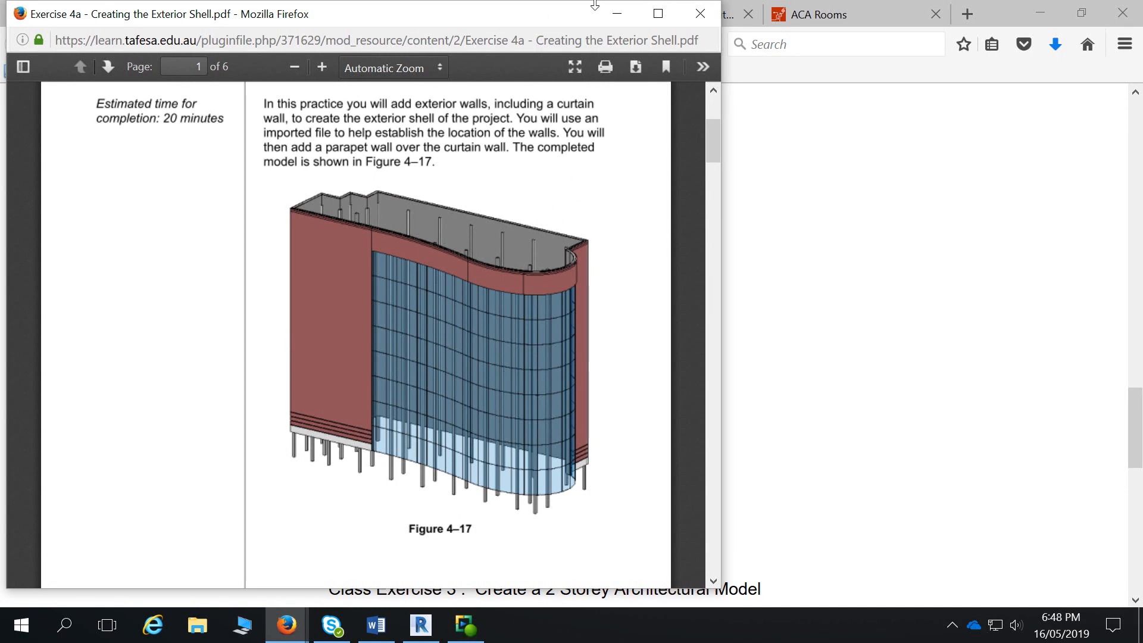
{"action": "left_click", "coordinate": [617, 13]}
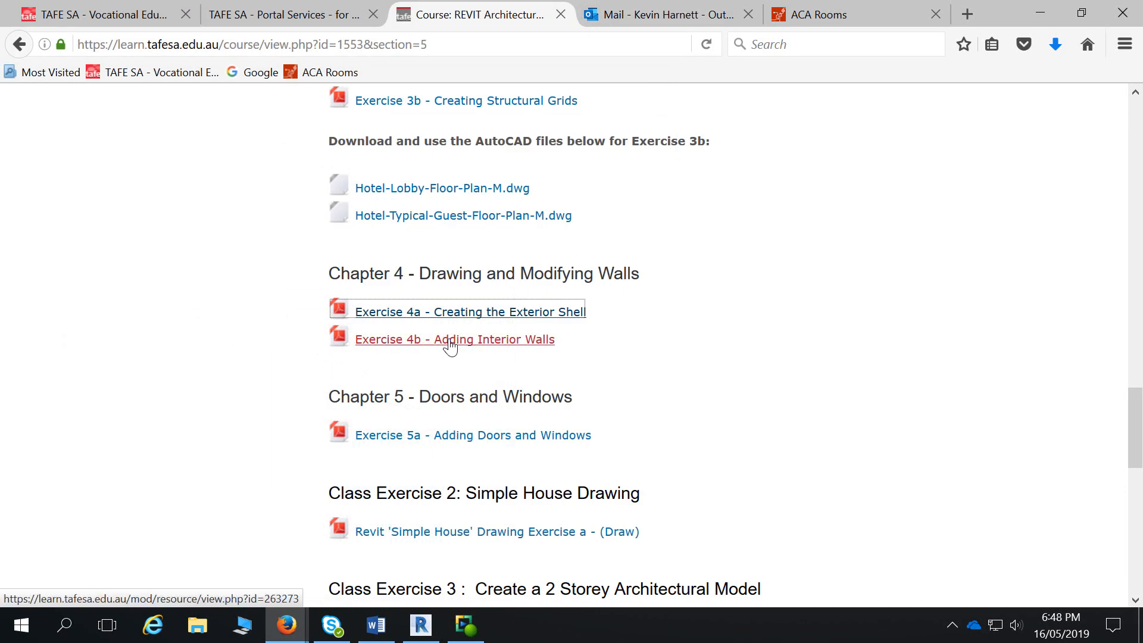
- Download Floor Plan.dwg from the Autocad Linking Exercise section and save the file
{"action": "scroll", "coordinate": [497, 270], "scroll_direction": "up", "scroll_amount": 3}
{"action": "scroll", "coordinate": [497, 271], "scroll_direction": "up", "scroll_amount": 3}
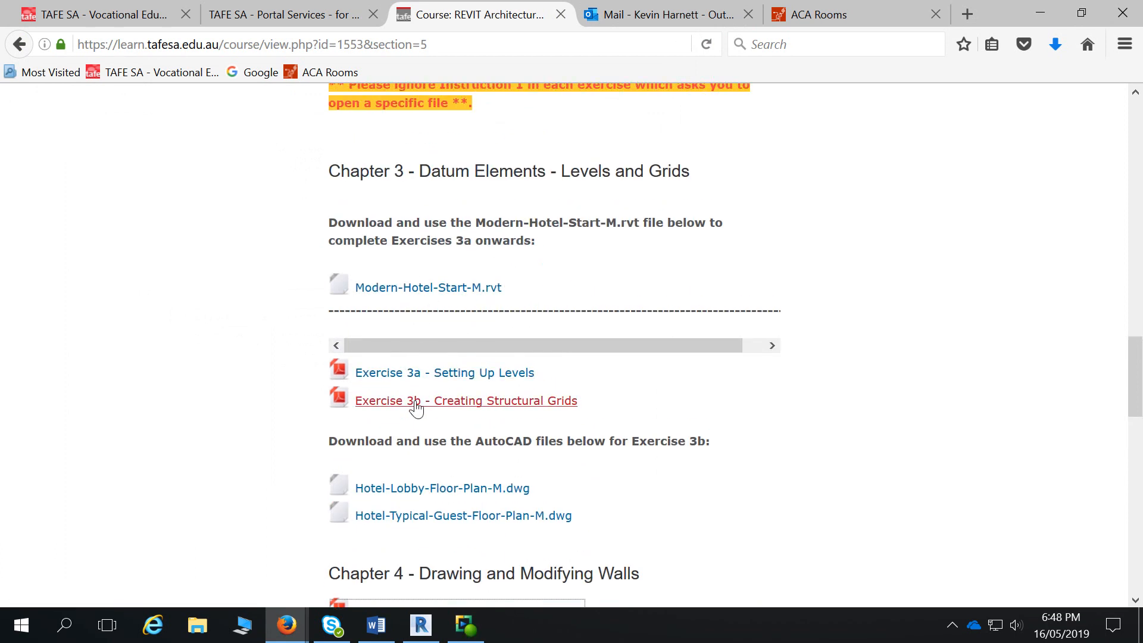
{"action": "scroll", "coordinate": [593, 535], "scroll_direction": "down", "scroll_amount": 6}
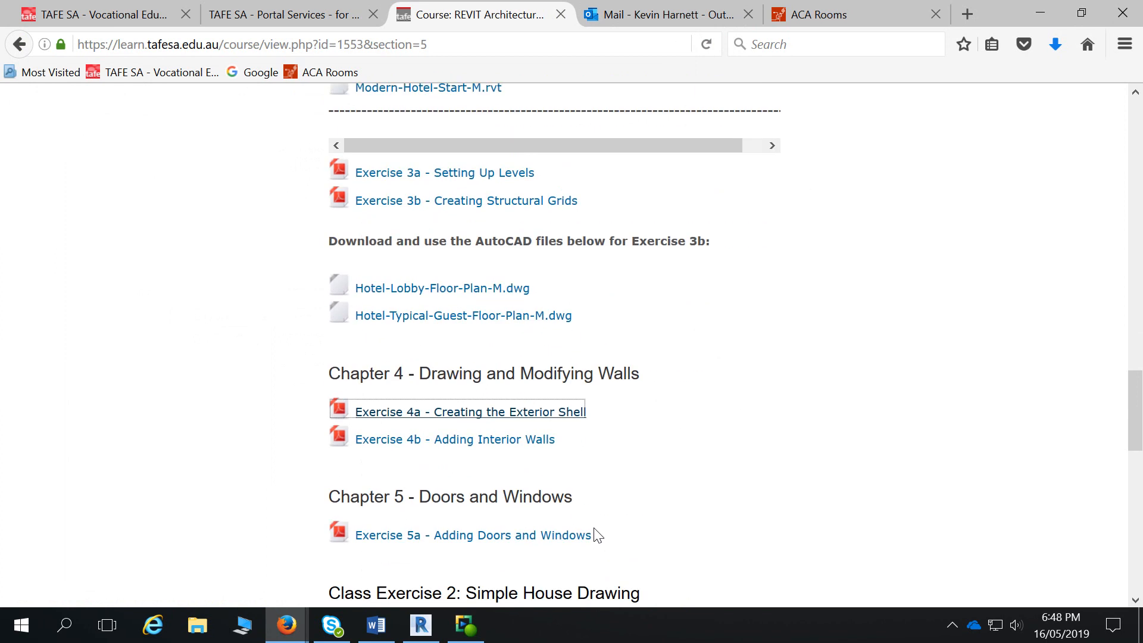
{"action": "scroll", "coordinate": [647, 464], "scroll_direction": "up", "scroll_amount": 15}
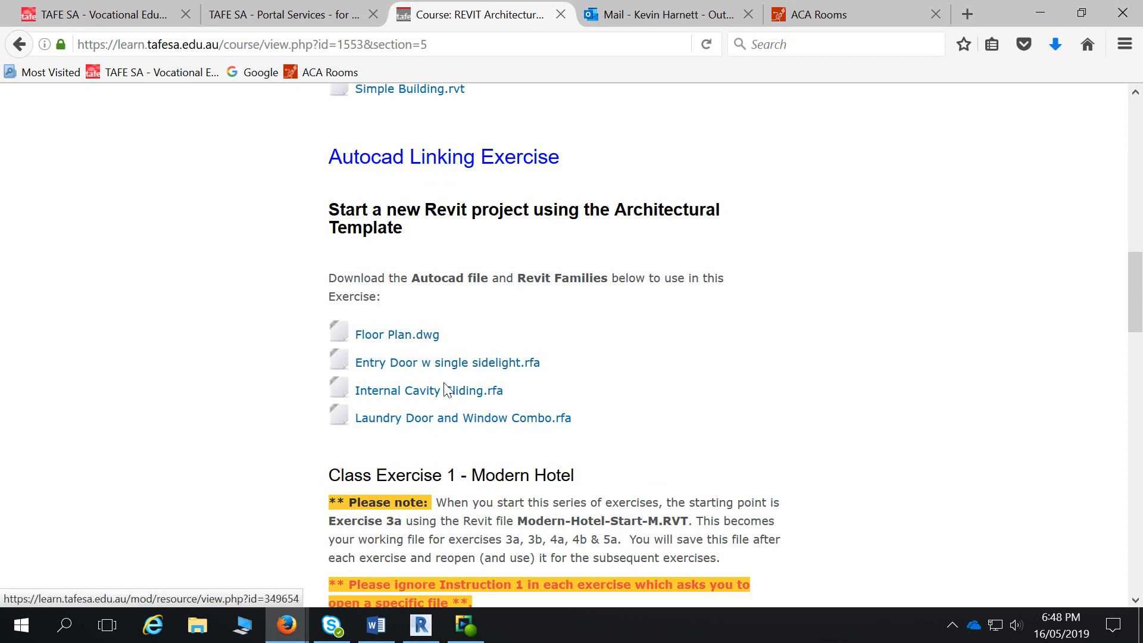
{"action": "left_click", "coordinate": [416, 346]}
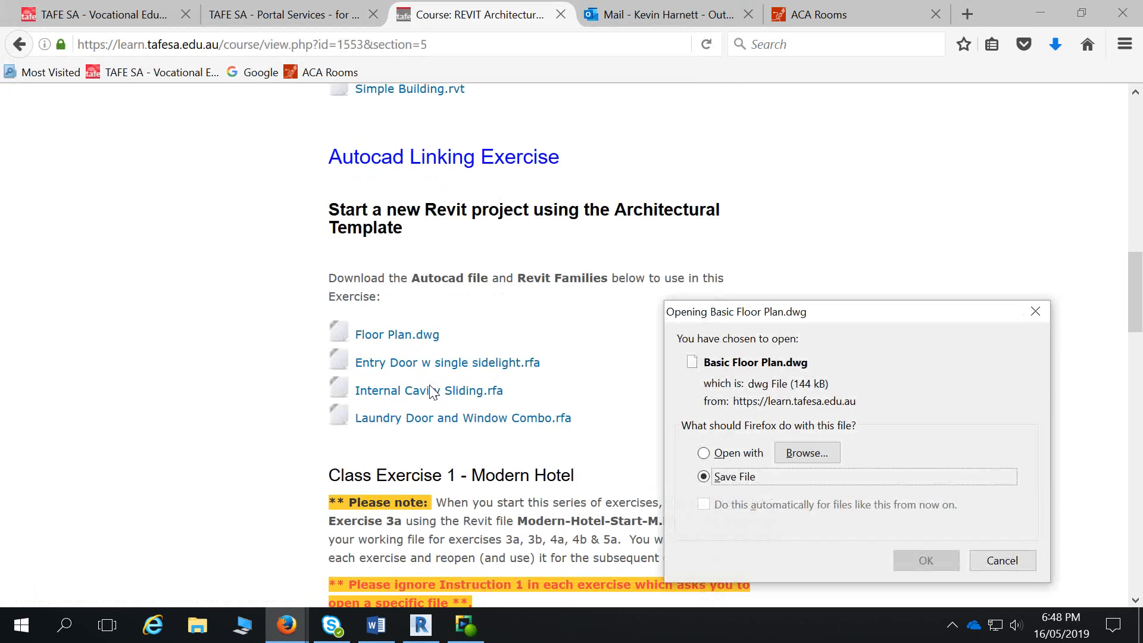
{"action": "left_click", "coordinate": [922, 562]}
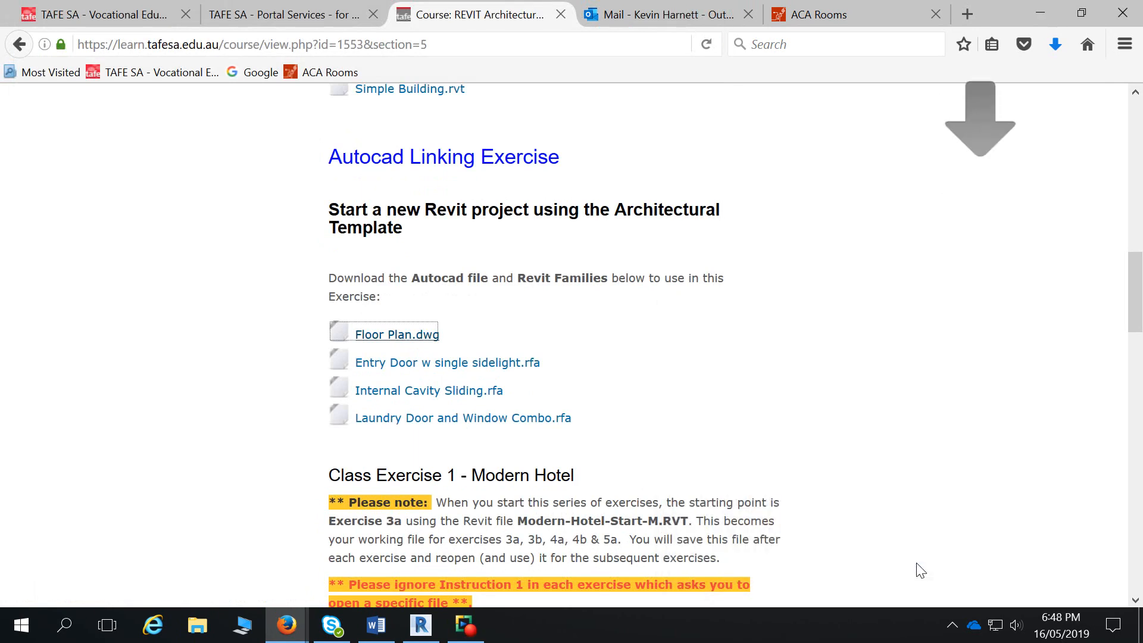
- Download Entry Door w single sidelight.rfa and Internal Cavity Sliding.rfa from the Autocad Linking Exercise section, saving both files
{"action": "left_click", "coordinate": [388, 369]}
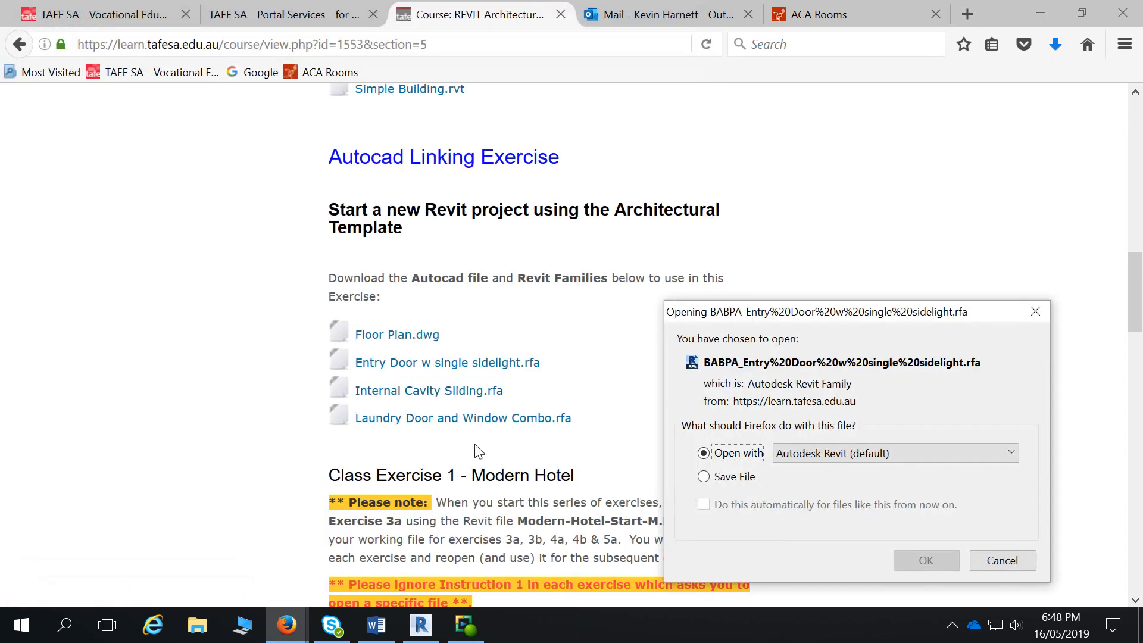
{"action": "left_click", "coordinate": [738, 478]}
{"action": "left_click", "coordinate": [926, 561]}
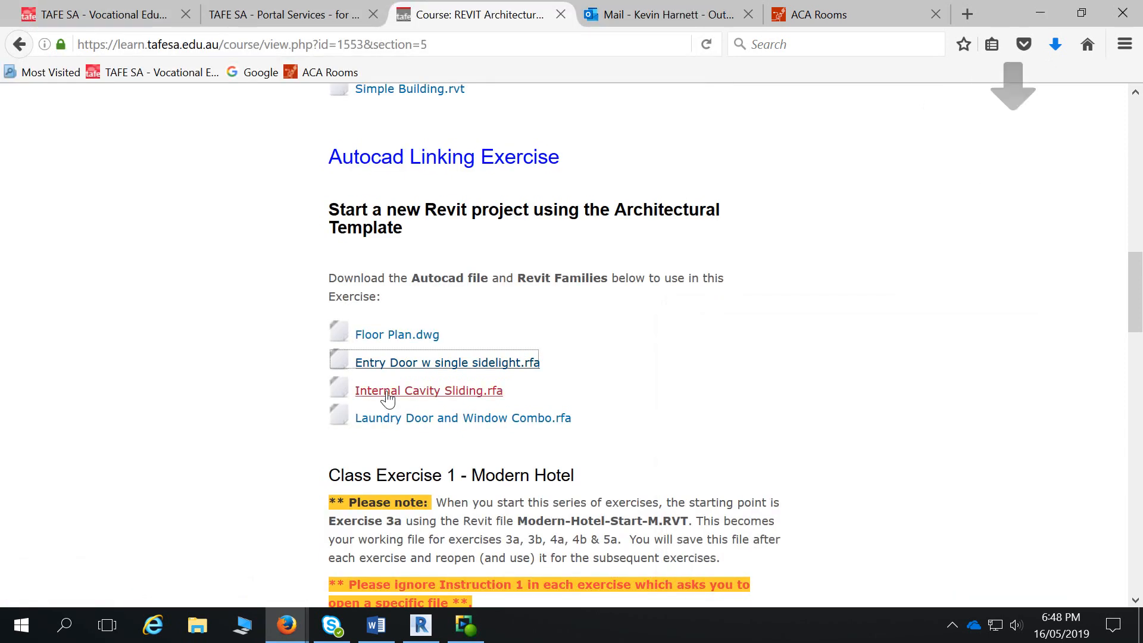
{"action": "left_click", "coordinate": [391, 394]}
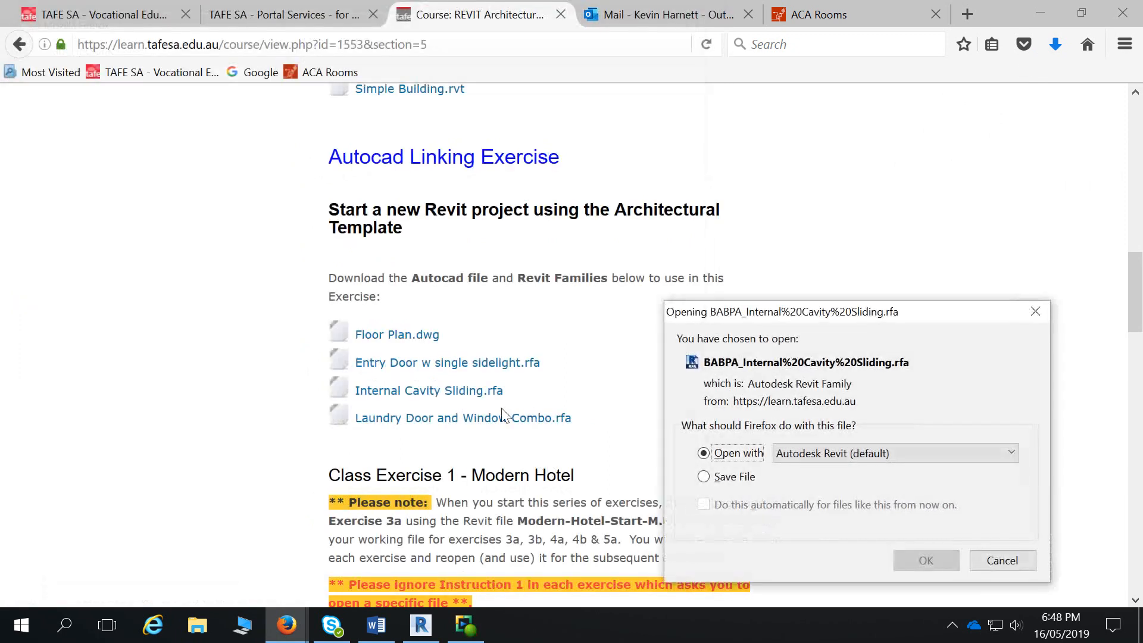
{"action": "left_click", "coordinate": [724, 481]}
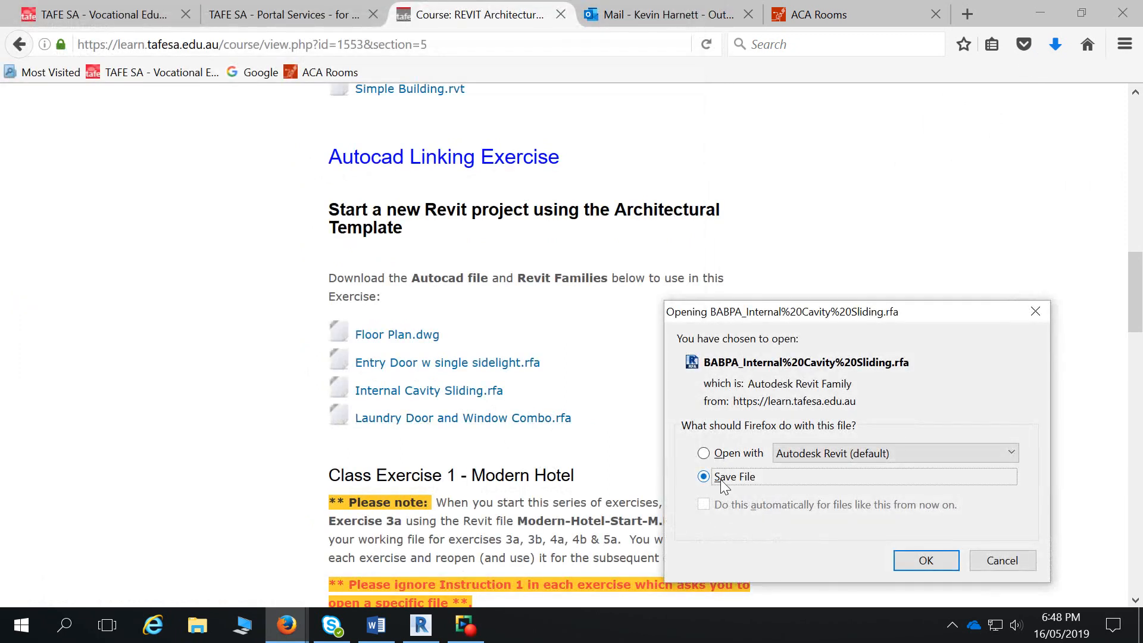
{"action": "left_click", "coordinate": [935, 564]}
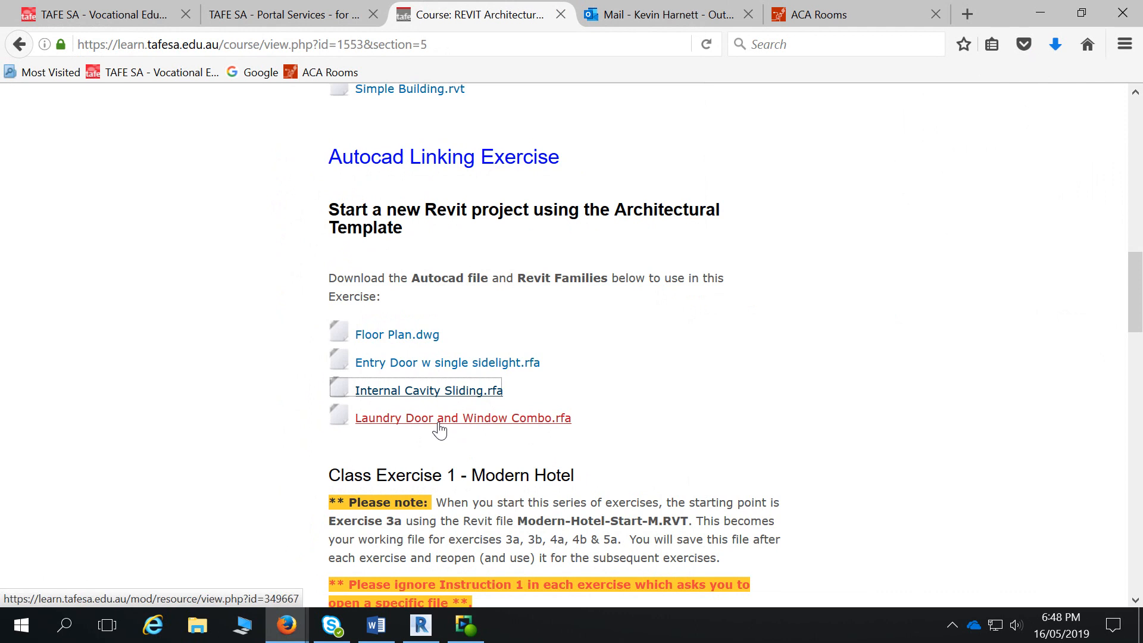
- Download Laundry Door and Window Combo.rfa from the Autocad Linking Exercise section and save the file
{"action": "left_click", "coordinate": [439, 422]}
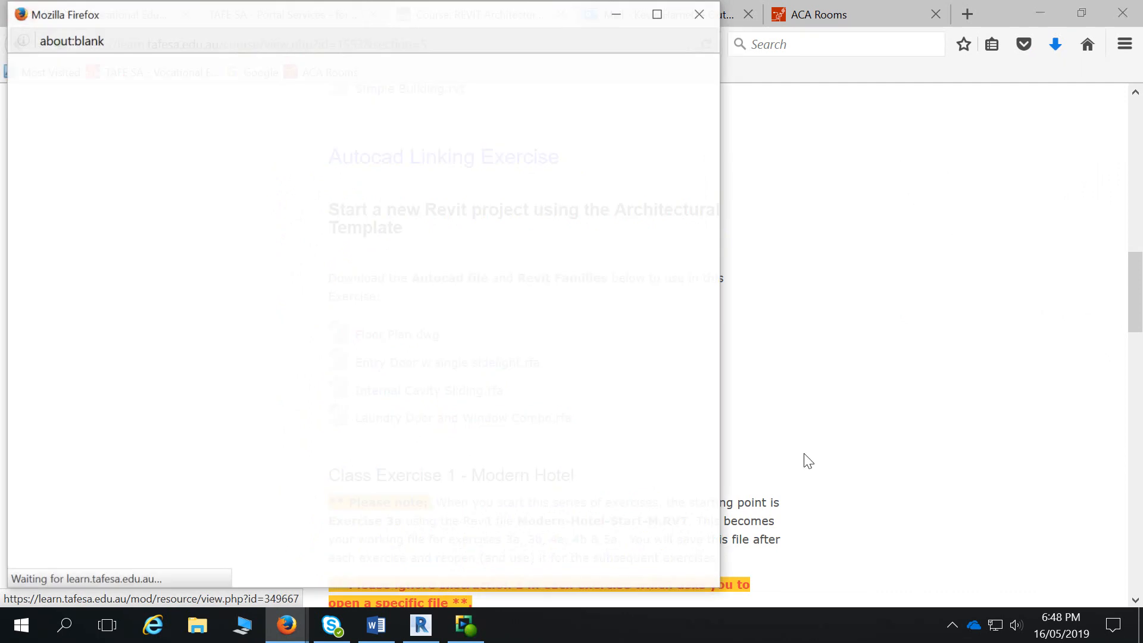
{"action": "left_click", "coordinate": [716, 473]}
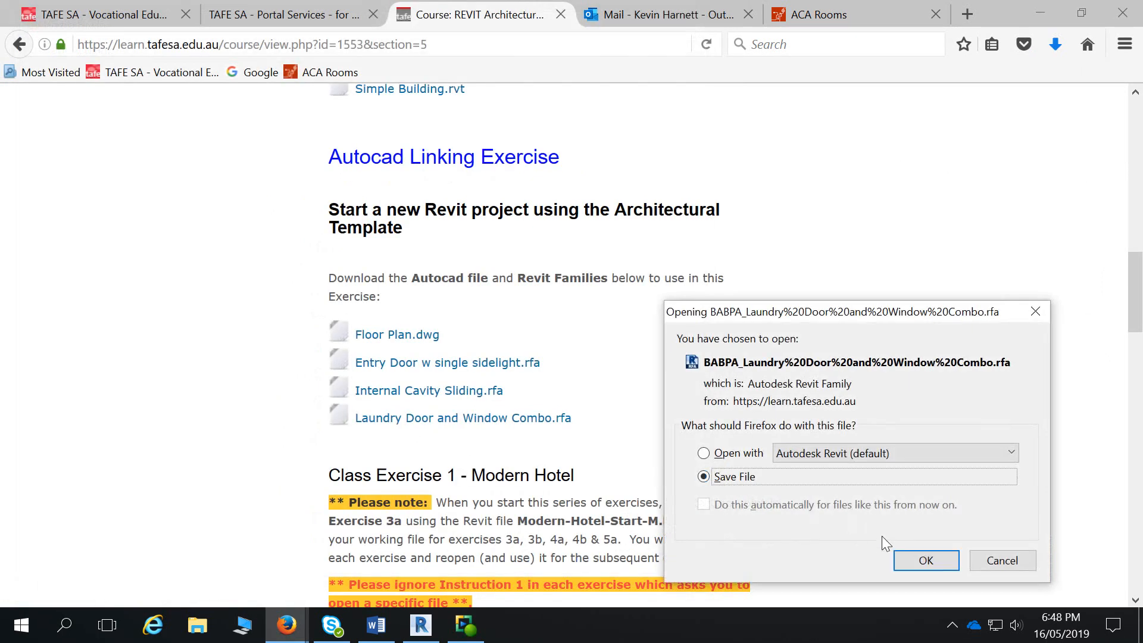
{"action": "left_click", "coordinate": [921, 558]}
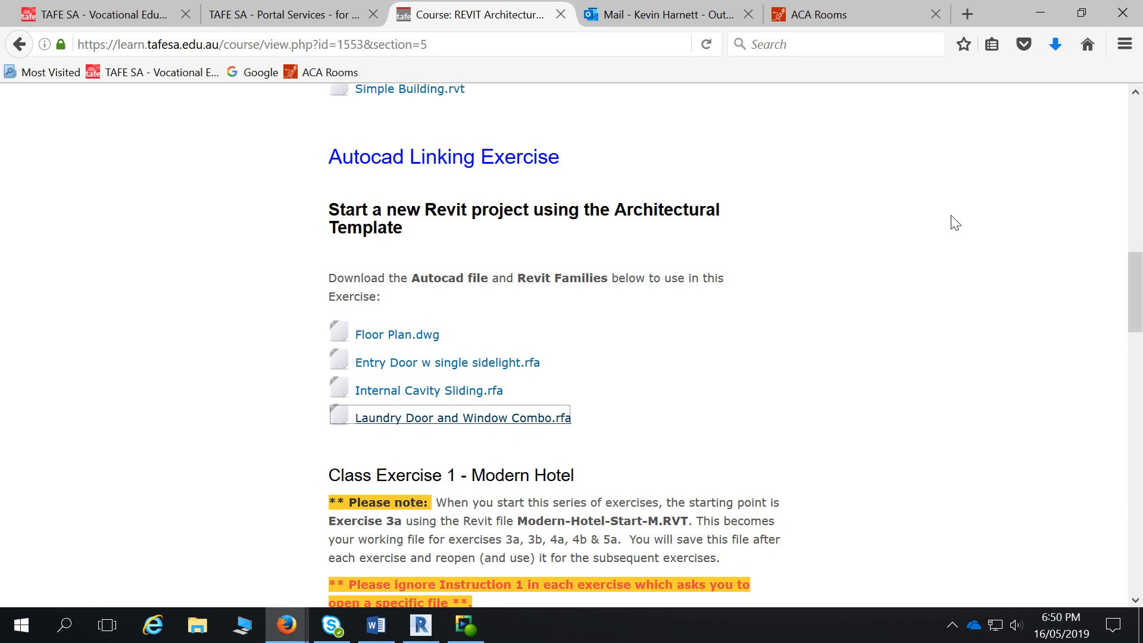
- Minimize Firefox and browse the E: drive in File Explorer to Cert 4 in TAE > COMPLETED SUBJECTS PASSED > 01 BSBCMM401 TAEDEL301 Make A pres
{"action": "left_click", "coordinate": [1034, 8]}
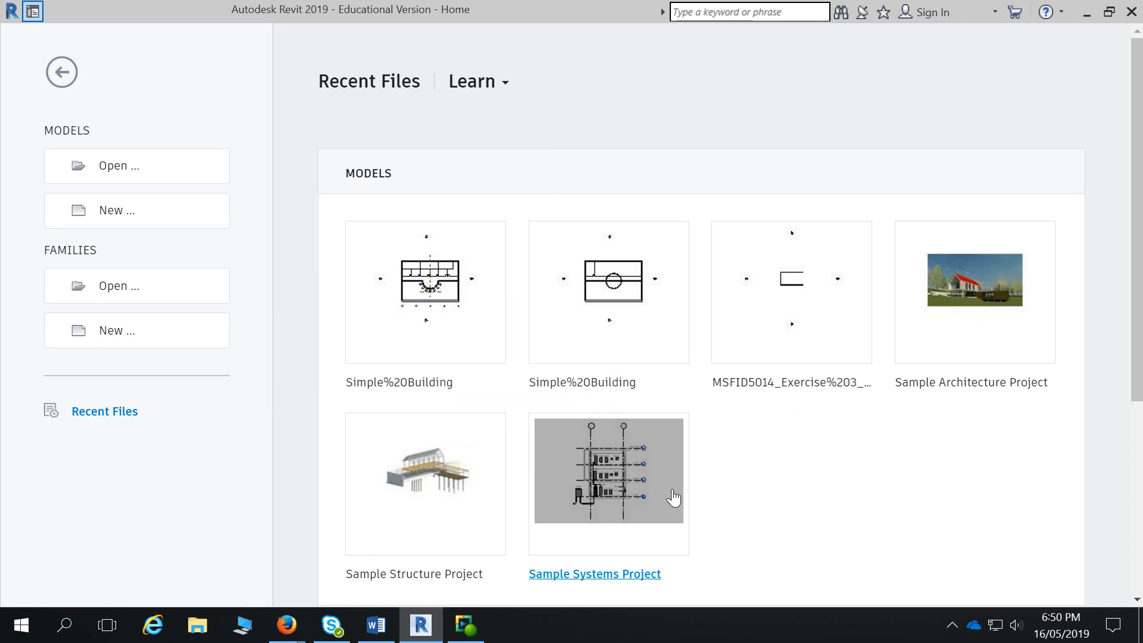
{"action": "key", "text": "super+e"}
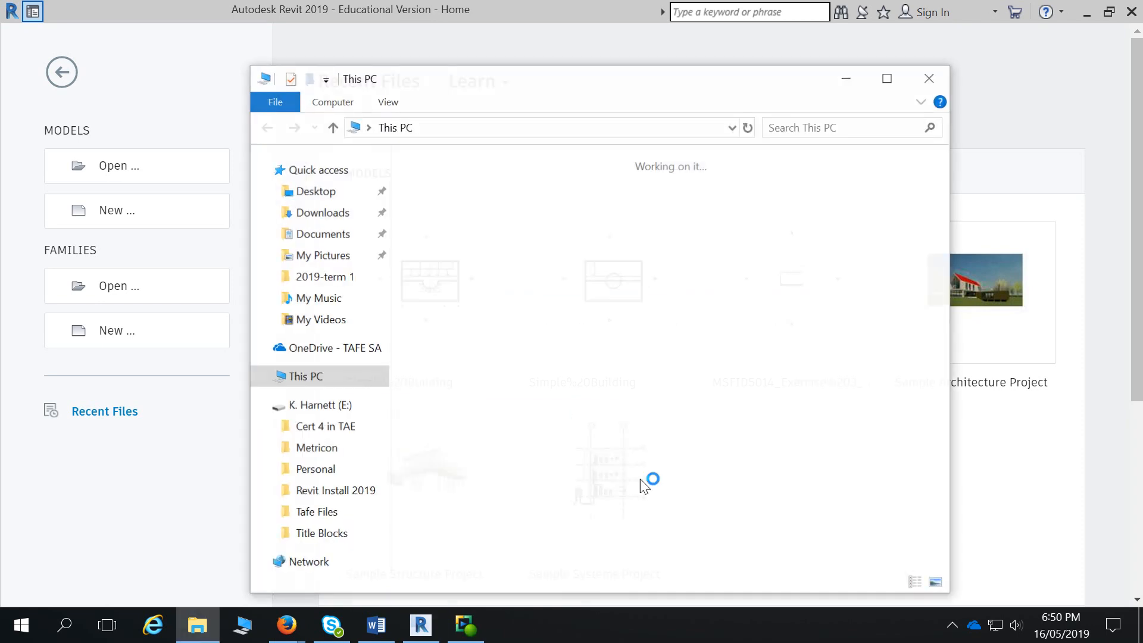
{"action": "double_click", "coordinate": [753, 445]}
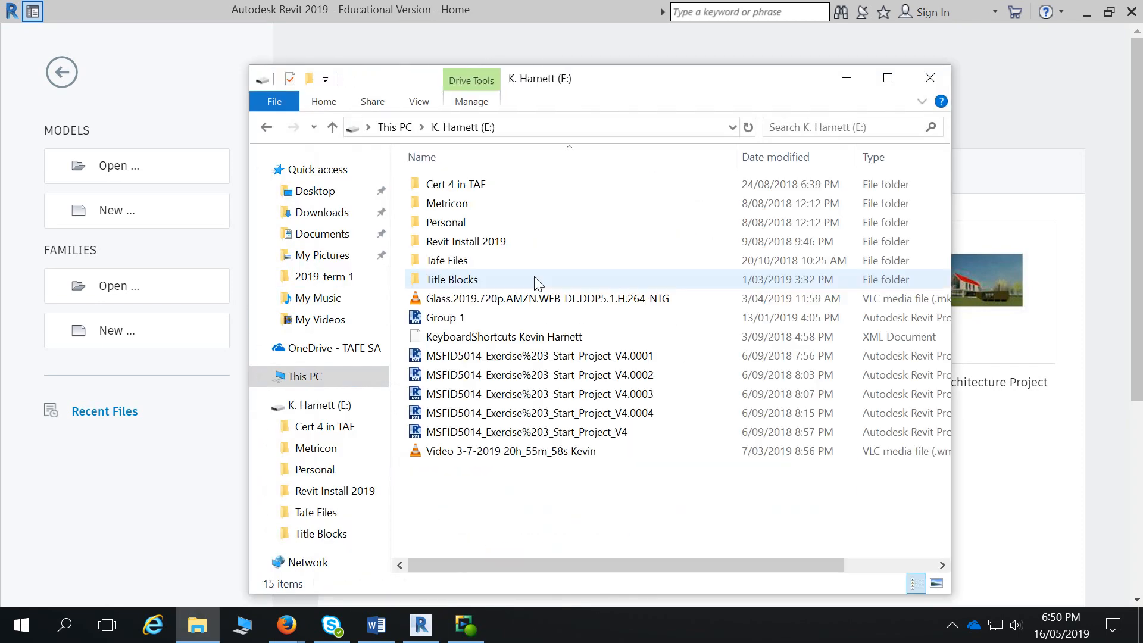
{"action": "double_click", "coordinate": [459, 185]}
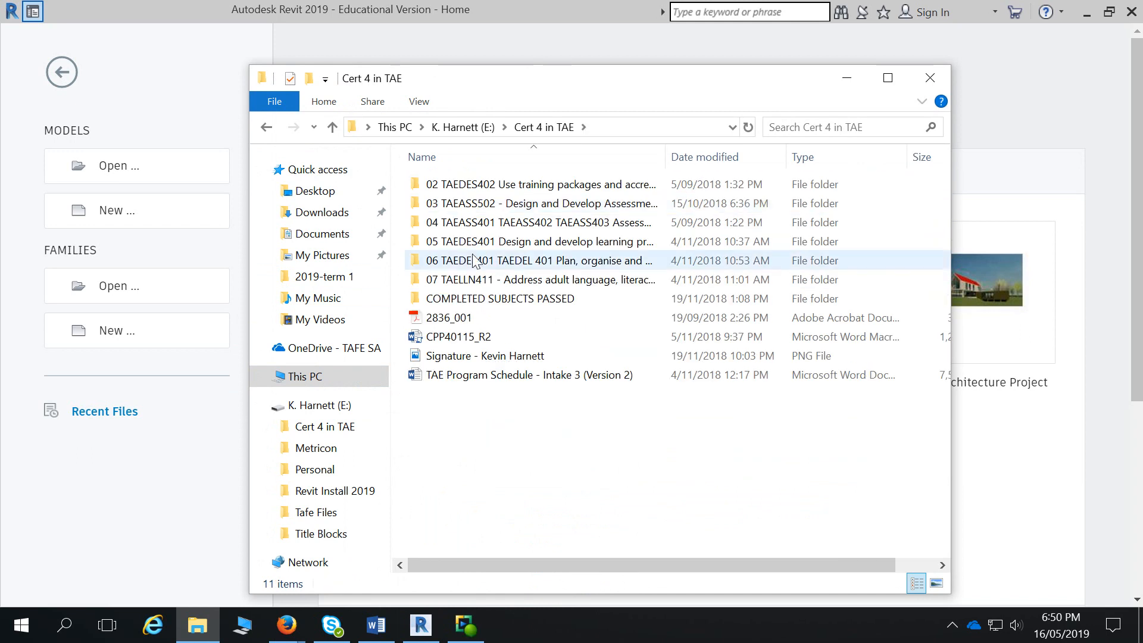
{"action": "double_click", "coordinate": [493, 298]}
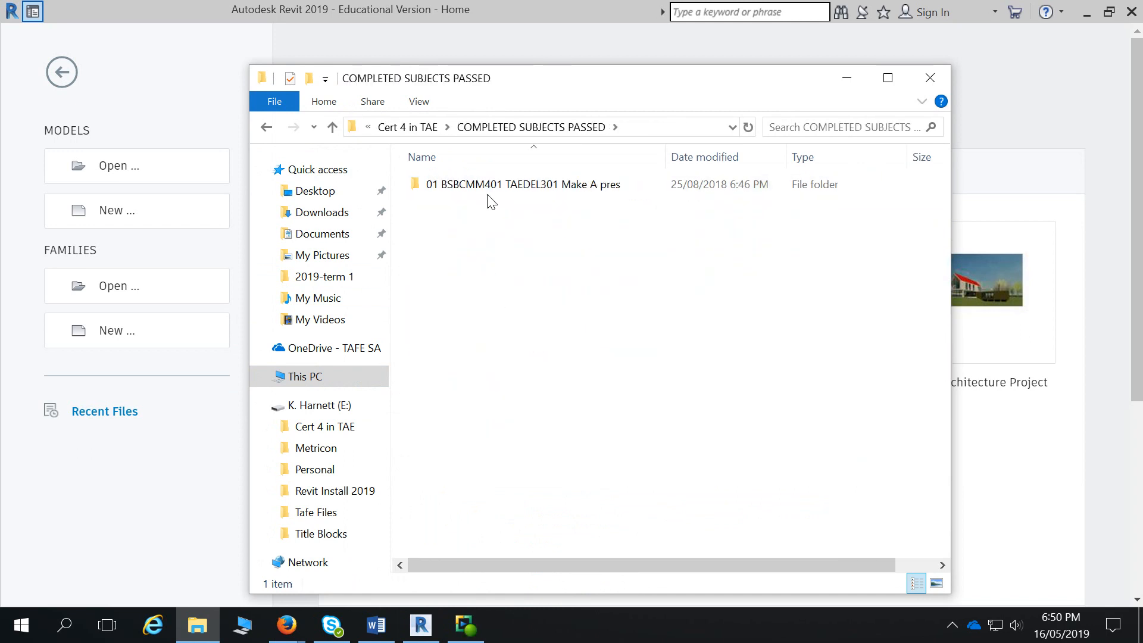
{"action": "key", "text": "alt+Left"}
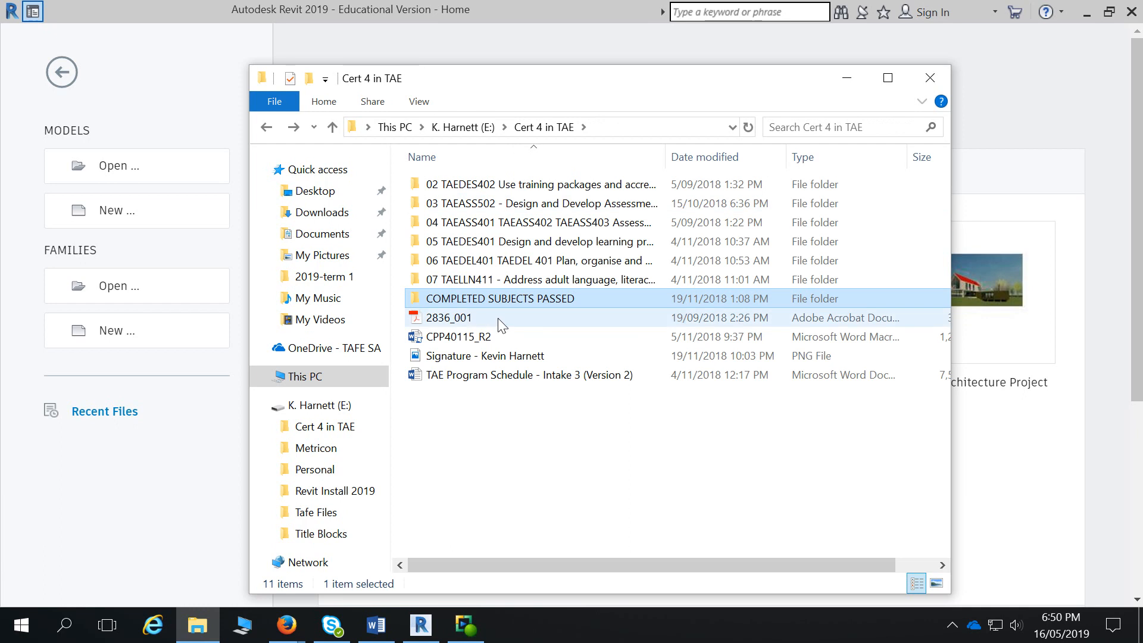
{"action": "double_click", "coordinate": [504, 298]}
{"action": "left_click", "coordinate": [505, 190]}
{"action": "double_click", "coordinate": [505, 189]}
- Look for the sample project in the Revit Files and Assessment Task 3 folders, returning to their parent folder
{"action": "double_click", "coordinate": [483, 317]}
{"action": "key", "text": "alt+Left"}
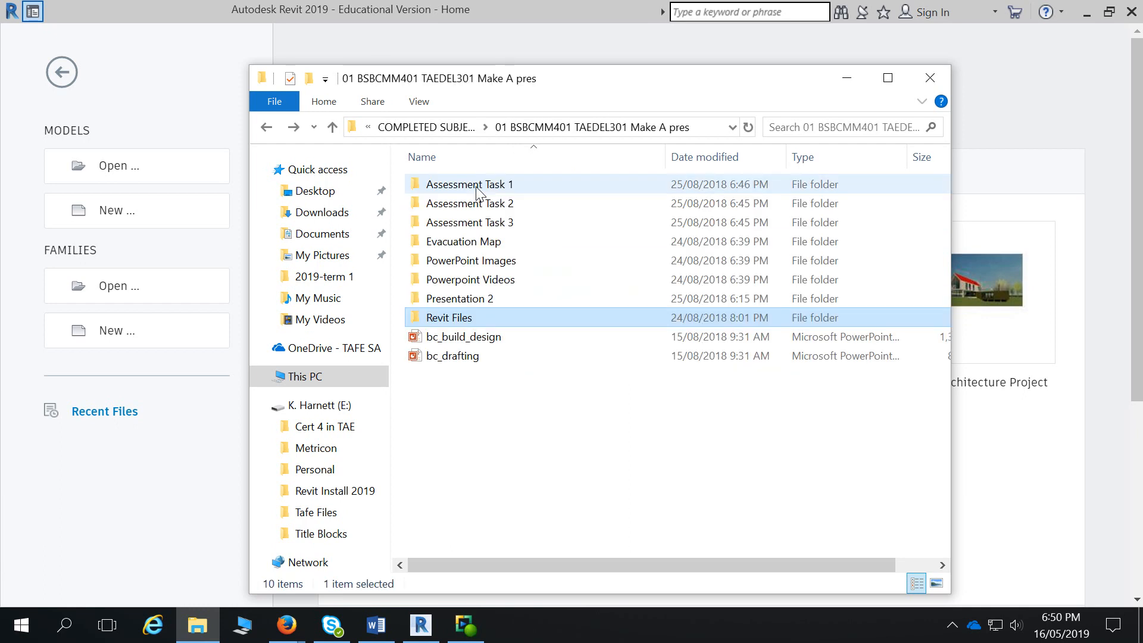
{"action": "left_click", "coordinate": [484, 222]}
{"action": "double_click", "coordinate": [484, 222]}
{"action": "key", "text": "alt+Left"}
- Open the Hip and Valley in Office Template Revit project from inside the Assessment Task 2 folder
{"action": "double_click", "coordinate": [483, 204]}
{"action": "double_click", "coordinate": [453, 224]}
{"action": "double_click", "coordinate": [476, 280]}
{"action": "left_click", "coordinate": [468, 290]}
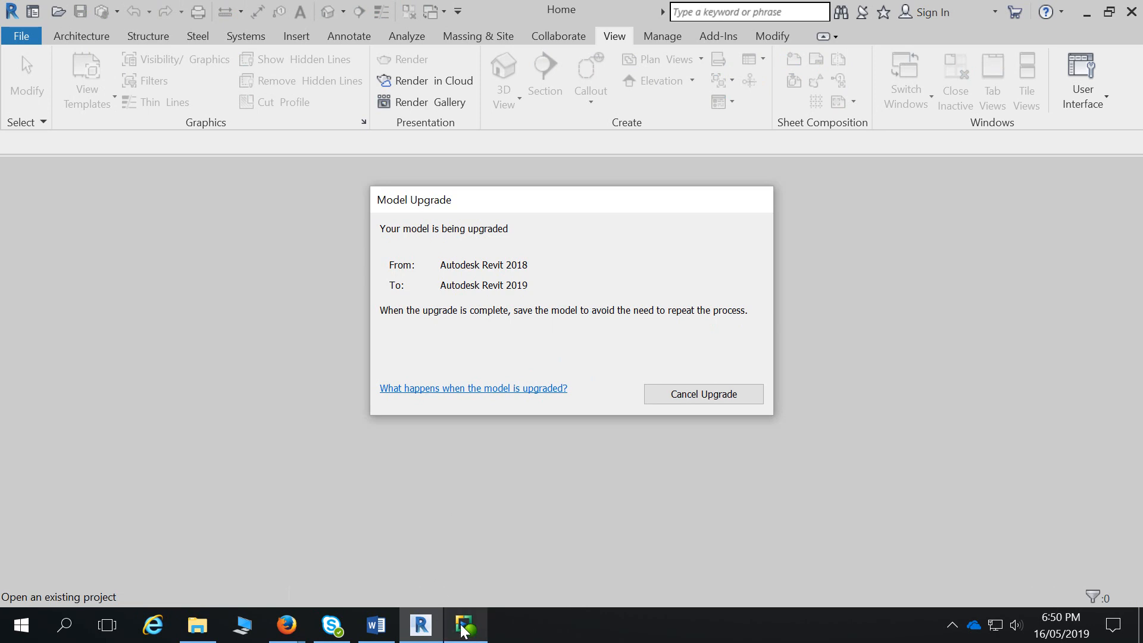
{"action": "mouse_move", "coordinate": [290, 631]}
{"action": "left_click", "coordinate": [179, 535]}
{"action": "left_click", "coordinate": [420, 395]}
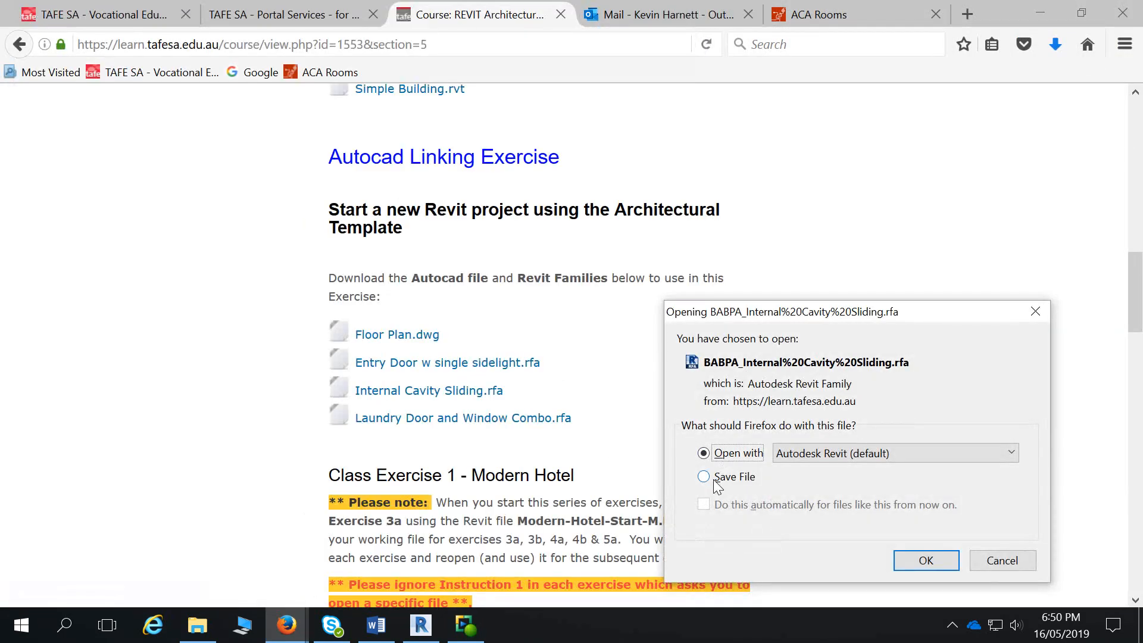
{"action": "left_click", "coordinate": [717, 483]}
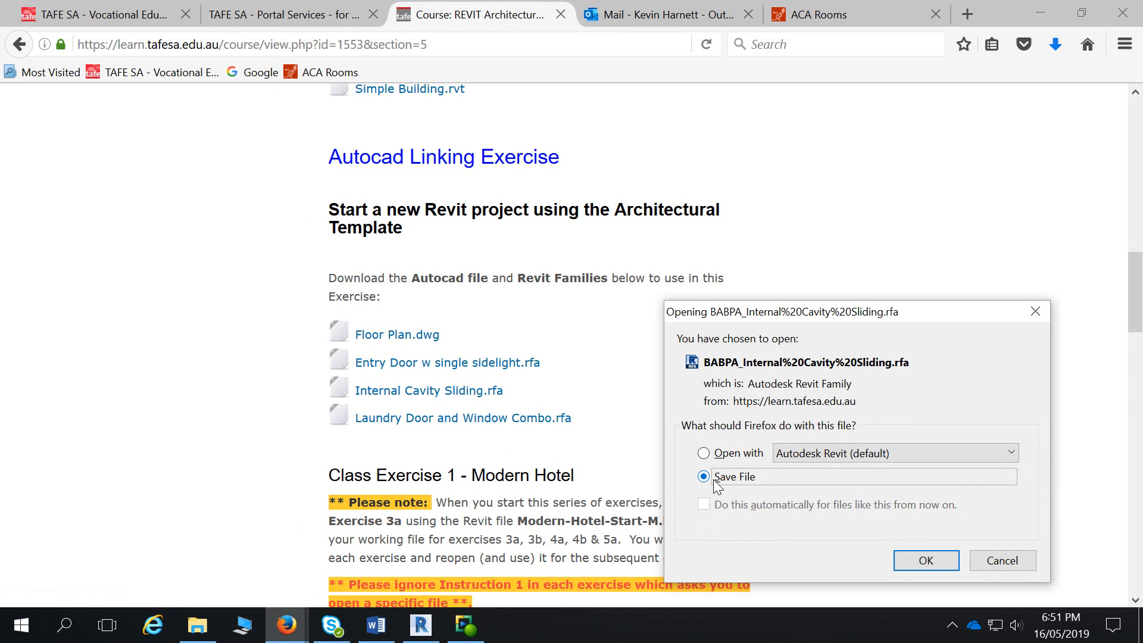
{"action": "left_click", "coordinate": [994, 565]}
{"action": "left_click", "coordinate": [423, 625]}
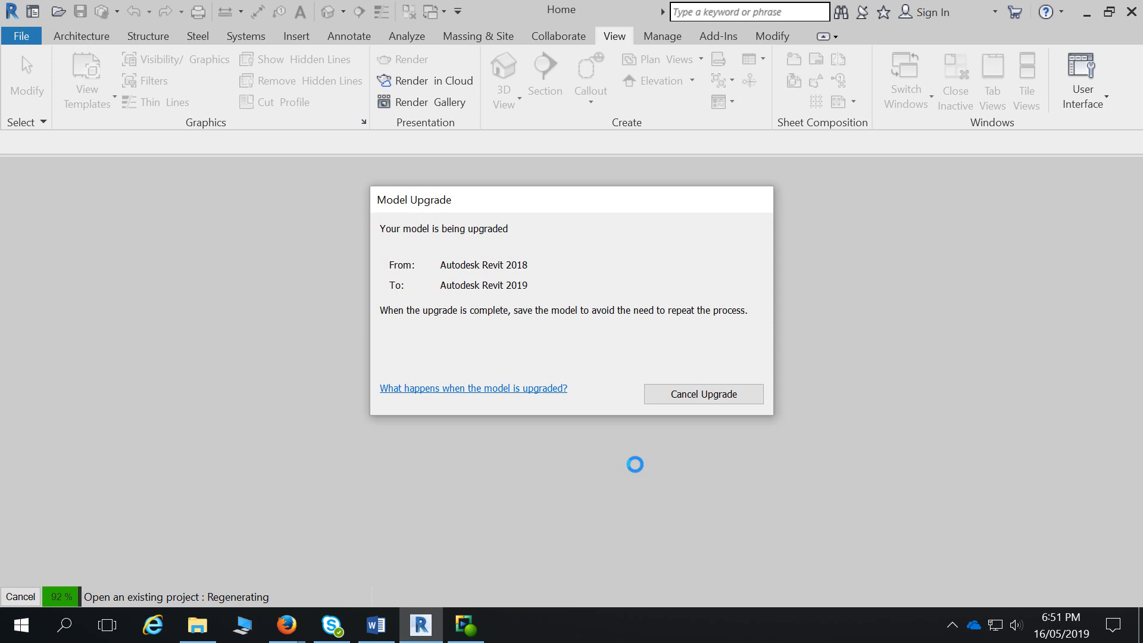
- Switch to Firefox, list all downloads and show the folder containing the Laundry Door and Window Combo file, and minimize both windows
{"action": "left_click", "coordinate": [286, 625]}
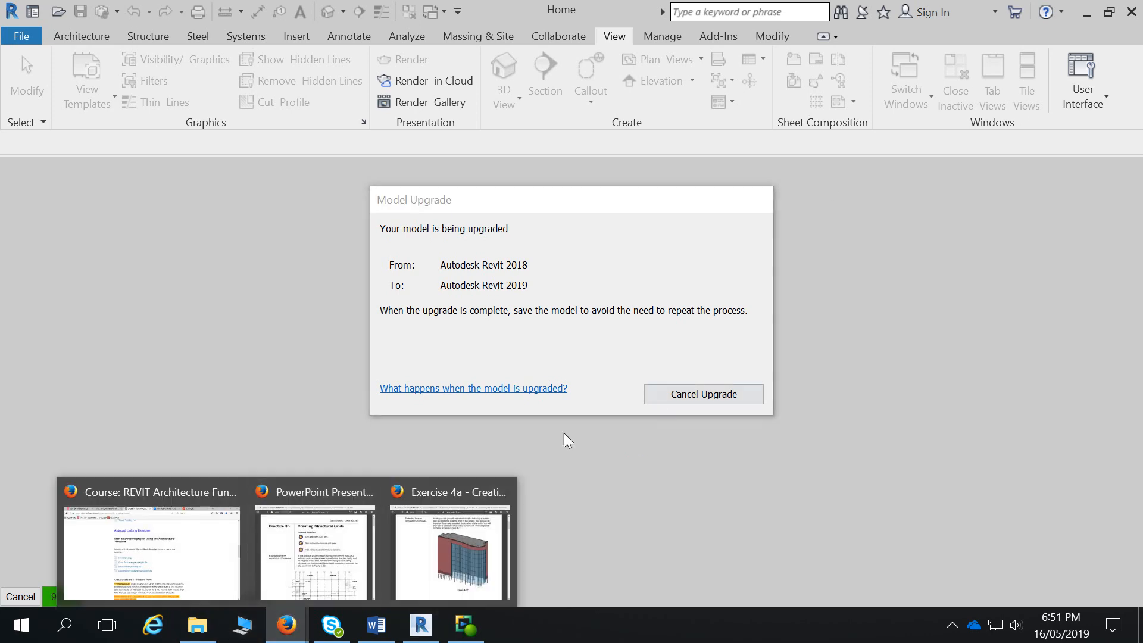
{"action": "left_click", "coordinate": [155, 542]}
{"action": "left_click", "coordinate": [1055, 43]}
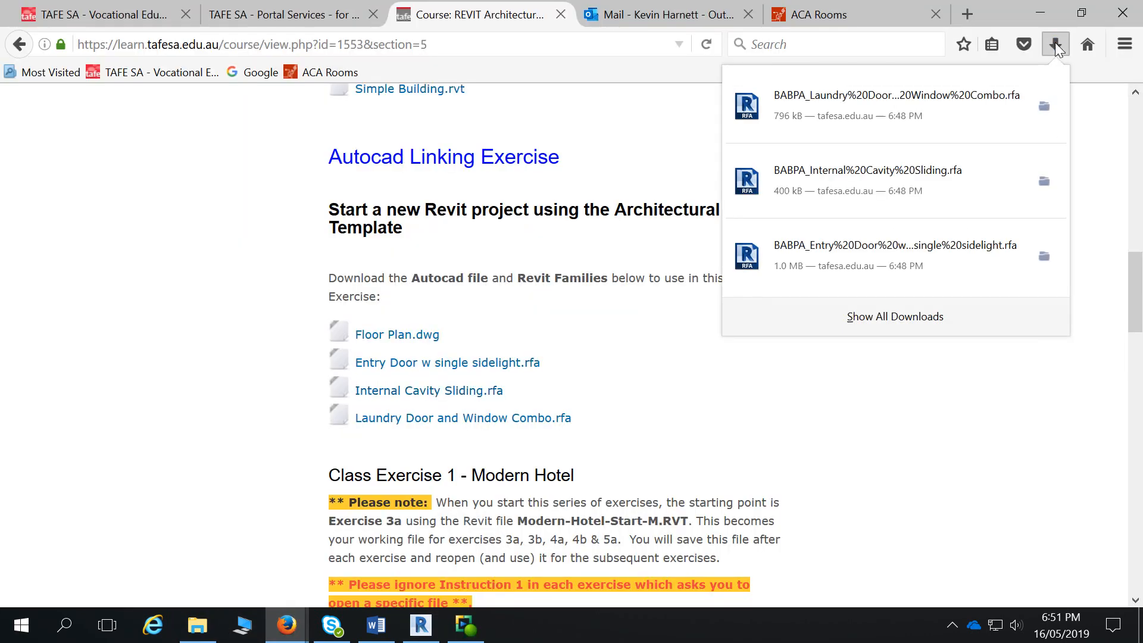
{"action": "left_click", "coordinate": [903, 319]}
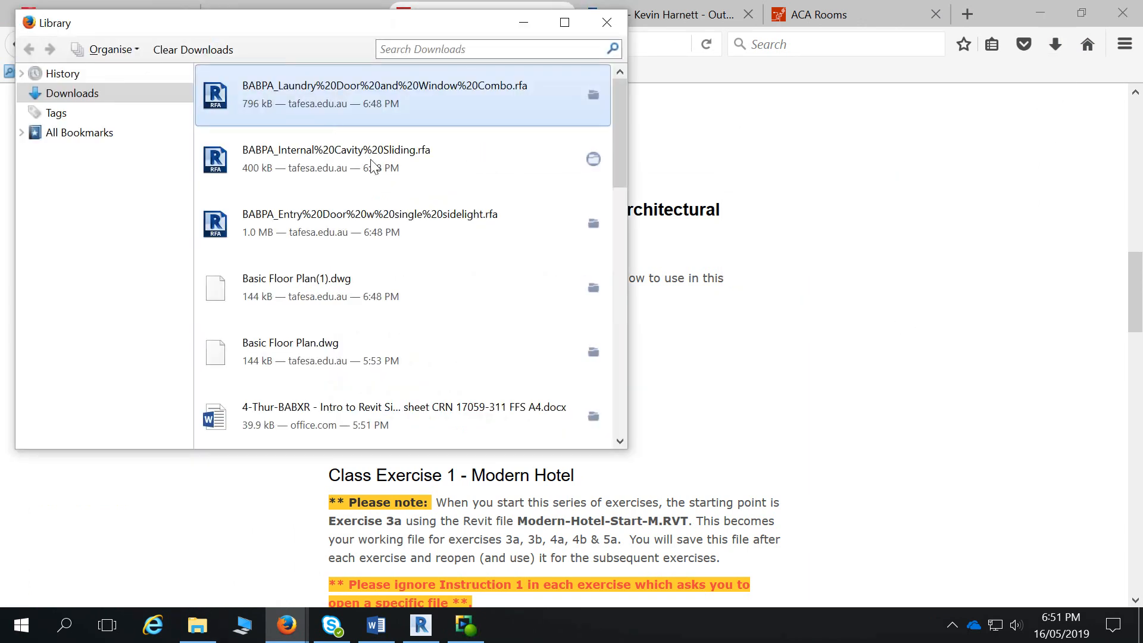
{"action": "left_click", "coordinate": [334, 224]}
{"action": "left_click", "coordinate": [595, 102]}
{"action": "left_click", "coordinate": [593, 96]}
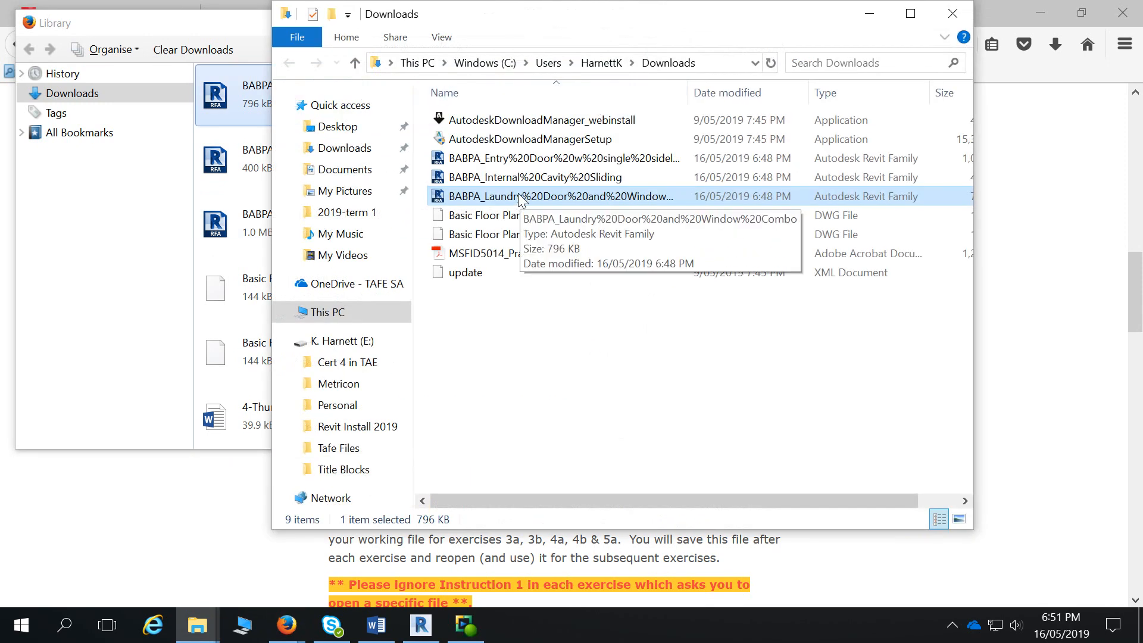
{"action": "left_click", "coordinate": [870, 13]}
{"action": "left_click", "coordinate": [524, 22]}
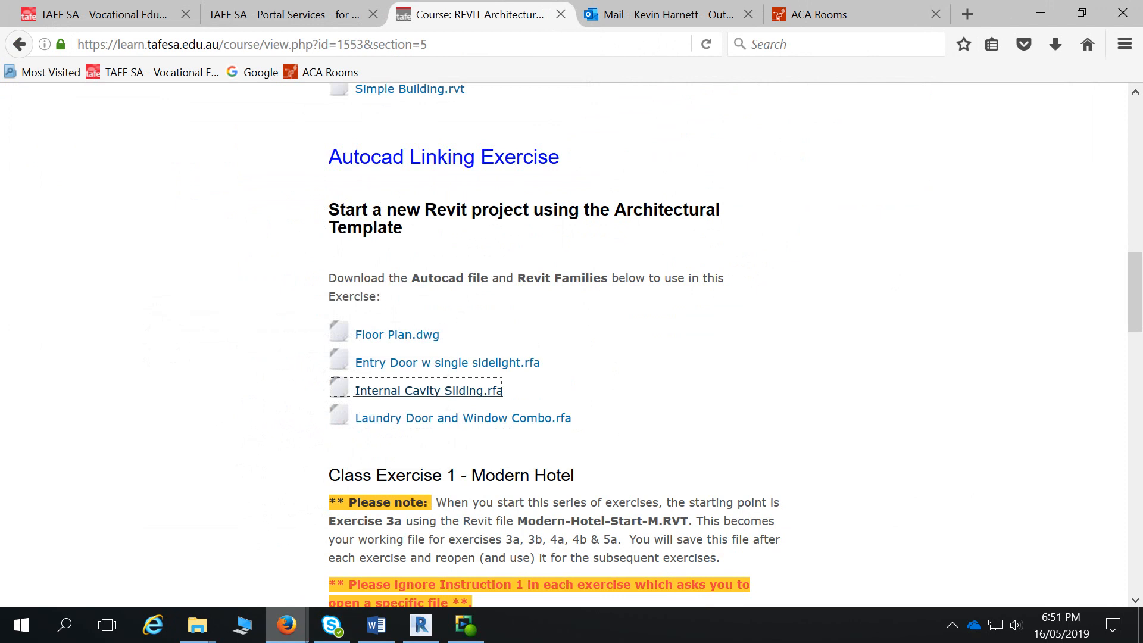
- Switch to Revit and open the default 3D view of the Hip and Valley house model
{"action": "left_click", "coordinate": [421, 625]}
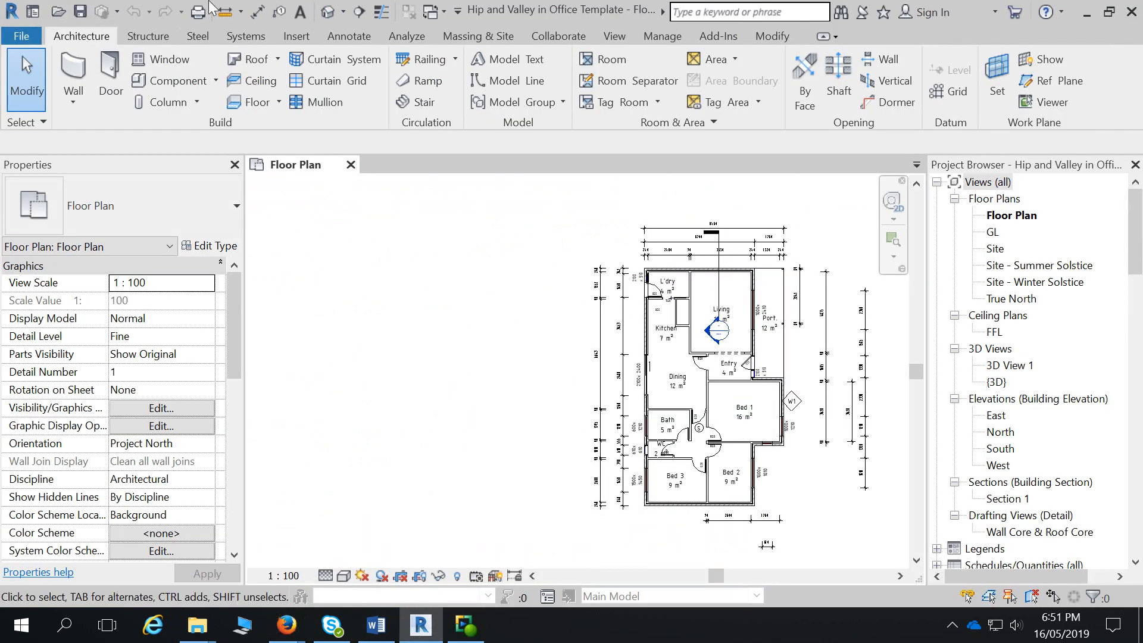
{"action": "left_click", "coordinate": [327, 11]}
{"action": "middle_click_drag", "start_coordinate": [638, 464], "coordinate": [655, 315], "text": "shift"}
{"action": "scroll", "coordinate": [659, 361], "scroll_direction": "down", "scroll_amount": 4}
- Edit the roof footprint so every boundary line defines a 22.5° slope, and finish the roof sketch
{"action": "left_click", "coordinate": [607, 310]}
{"action": "left_click", "coordinate": [731, 90]}
{"action": "left_click_drag", "start_coordinate": [375, 275], "coordinate": [896, 403]}
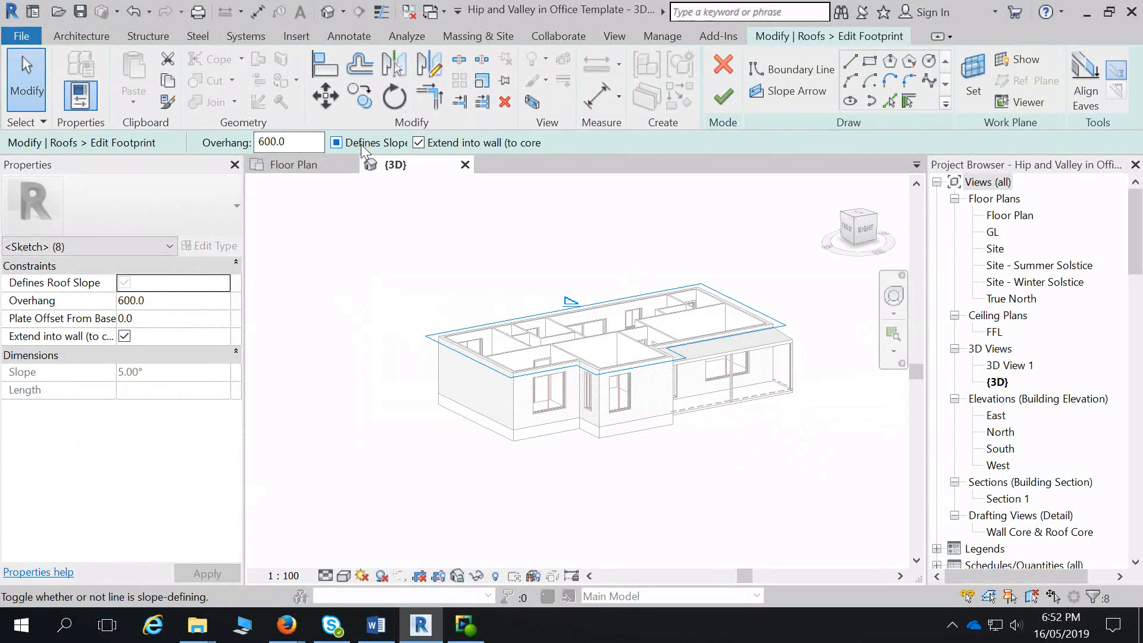
{"action": "type", "text": "22.5"}
{"action": "key", "text": "Return"}
{"action": "left_click", "coordinate": [724, 96]}
{"action": "left_click", "coordinate": [785, 476]}
{"action": "middle_click_drag", "start_coordinate": [785, 476], "coordinate": [756, 441], "text": "shift"}
- Examine the room layout and dimensions of the house in the Floor Plan view
{"action": "left_click", "coordinate": [294, 165]}
{"action": "middle_click_drag", "start_coordinate": [742, 383], "coordinate": [681, 349]}
{"action": "scroll", "coordinate": [717, 372], "scroll_direction": "up", "scroll_amount": 3}
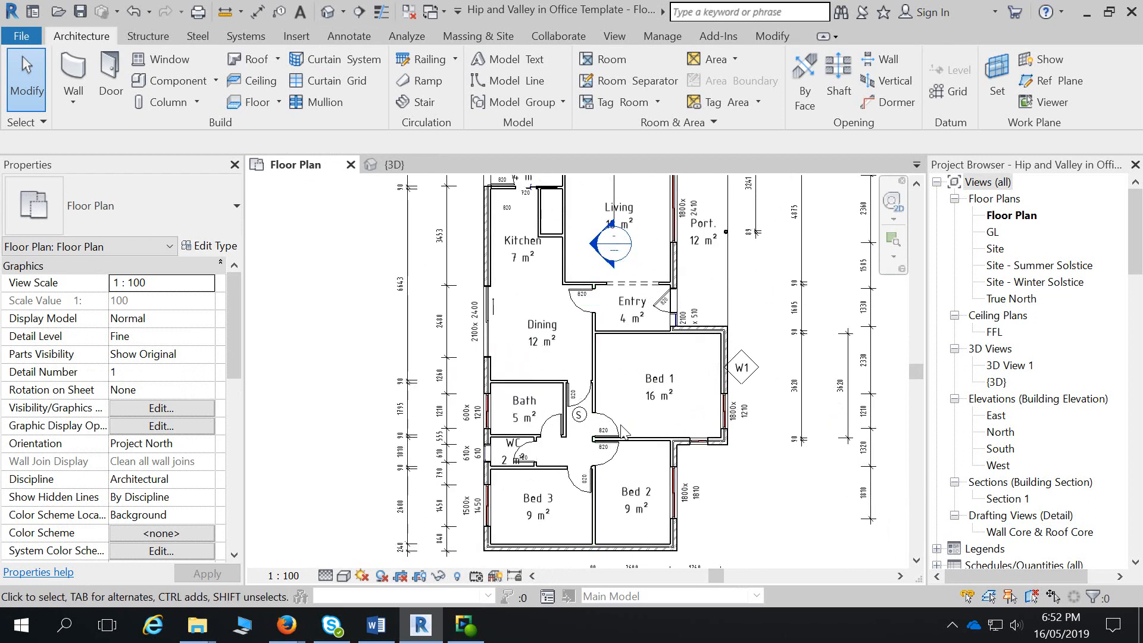
{"action": "scroll", "coordinate": [622, 430], "scroll_direction": "down", "scroll_amount": 2}
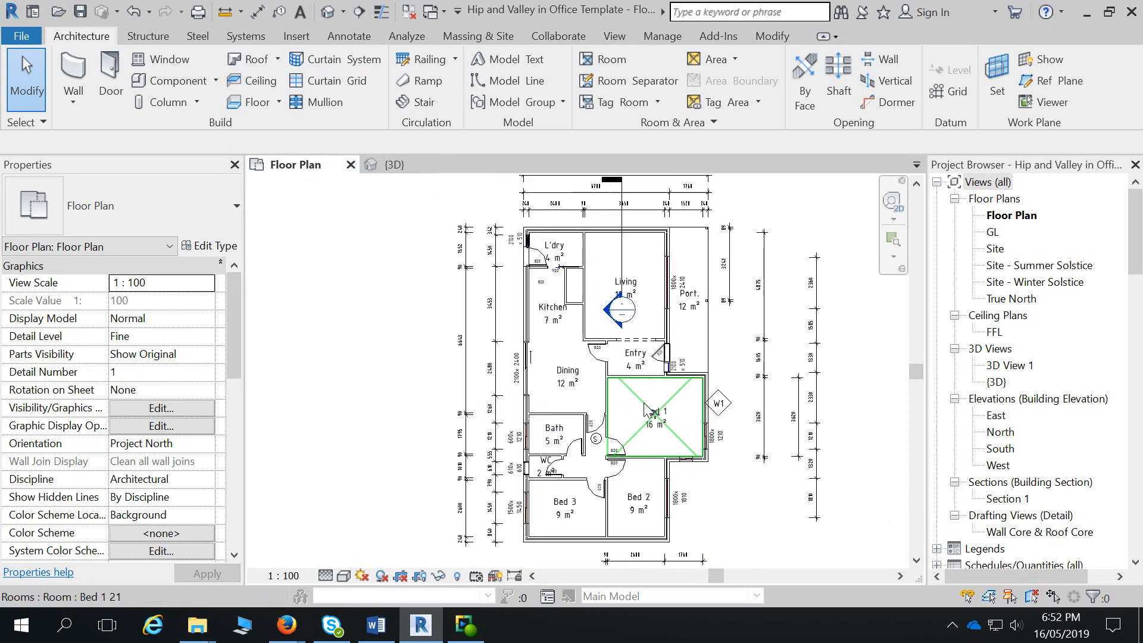
{"action": "left_click", "coordinate": [678, 286]}
{"action": "left_click", "coordinate": [764, 214]}
- Return to the 3D view, change its visual style to show shaded surfaces, and inspect the front of the house
{"action": "left_click", "coordinate": [324, 12]}
{"action": "left_click", "coordinate": [337, 576]}
{"action": "left_click", "coordinate": [394, 541]}
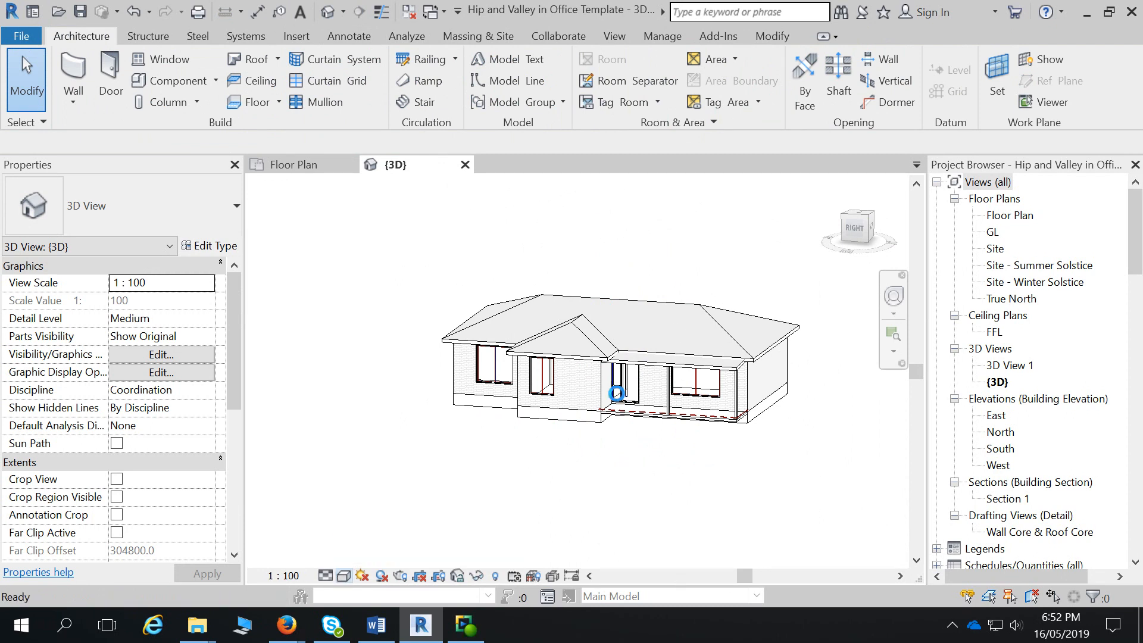
{"action": "scroll", "coordinate": [585, 409], "scroll_direction": "up", "scroll_amount": 5}
{"action": "middle_click_drag", "start_coordinate": [585, 408], "coordinate": [558, 425]}
{"action": "scroll", "coordinate": [583, 340], "scroll_direction": "up", "scroll_amount": 4}
{"action": "scroll", "coordinate": [524, 351], "scroll_direction": "down", "scroll_amount": 2}
{"action": "scroll", "coordinate": [578, 365], "scroll_direction": "down", "scroll_amount": 3}
{"action": "scroll", "coordinate": [577, 365], "scroll_direction": "down", "scroll_amount": 3}
- Select the hip and valley roof and make the Properties palette narrower
{"action": "left_click", "coordinate": [667, 259]}
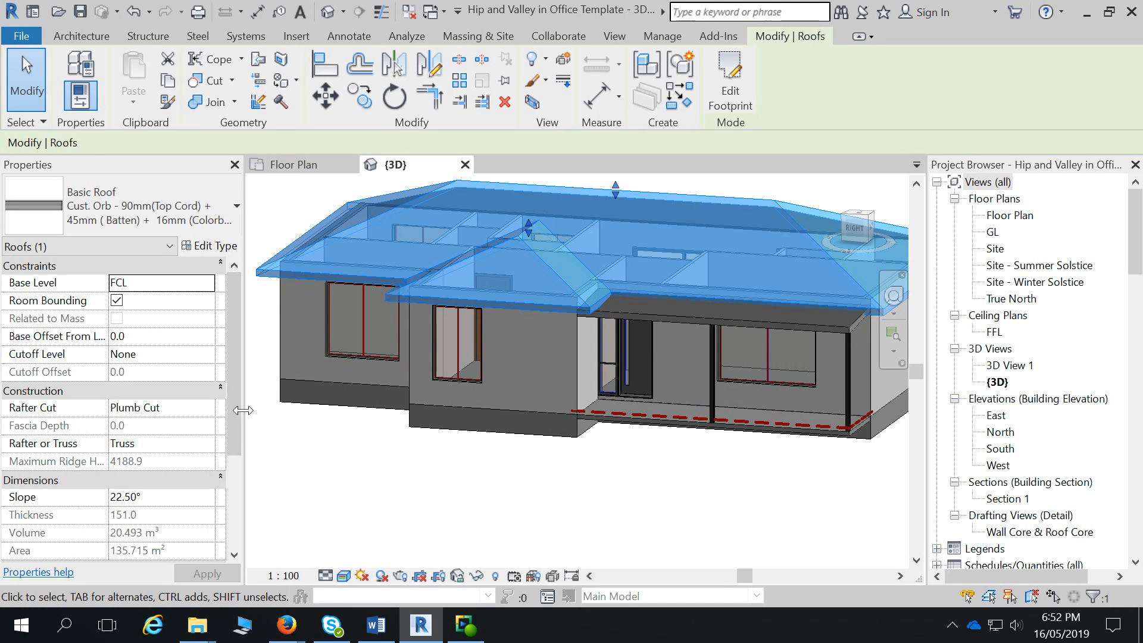
{"action": "left_click_drag", "start_coordinate": [243, 409], "coordinate": [197, 410]}
{"action": "middle_click_drag", "start_coordinate": [648, 492], "coordinate": [597, 510]}
{"action": "scroll", "coordinate": [584, 503], "scroll_direction": "down", "scroll_amount": 3}
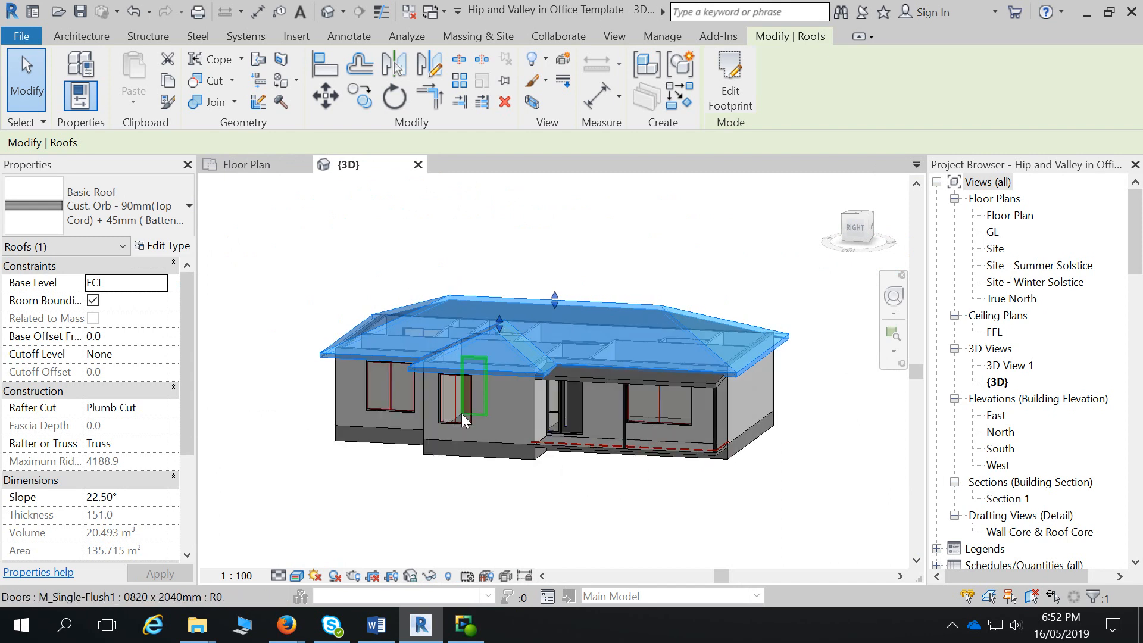
- Select the entry door and its surrounding elements, review their categories in the Filter dialog, and clear the selection
{"action": "left_click", "coordinate": [564, 434]}
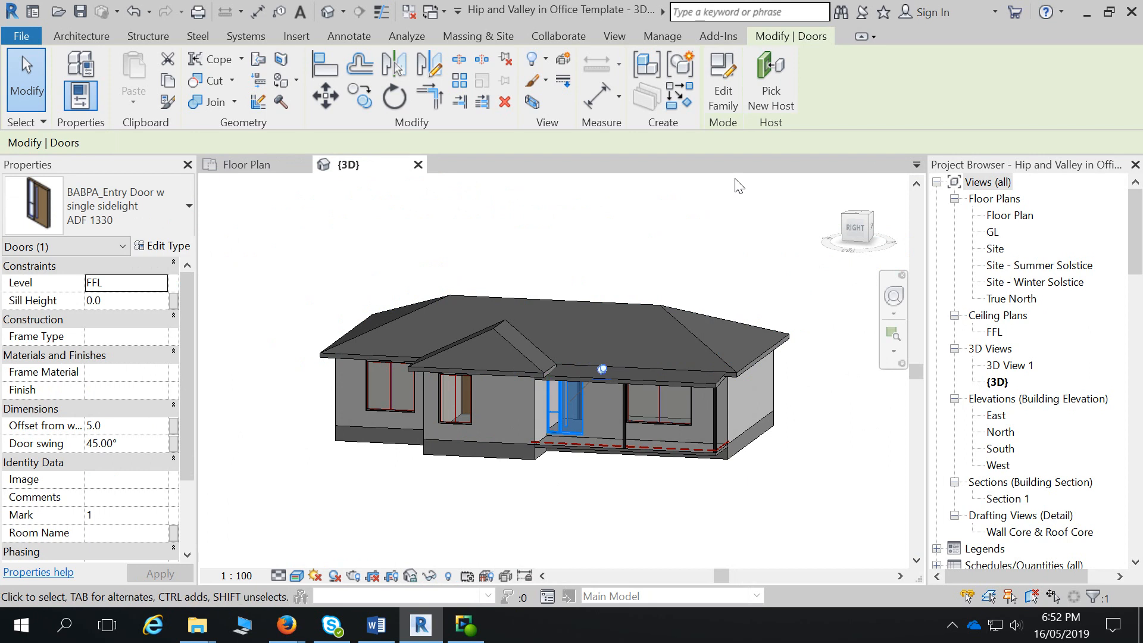
{"action": "left_click_drag", "start_coordinate": [462, 503], "coordinate": [630, 344]}
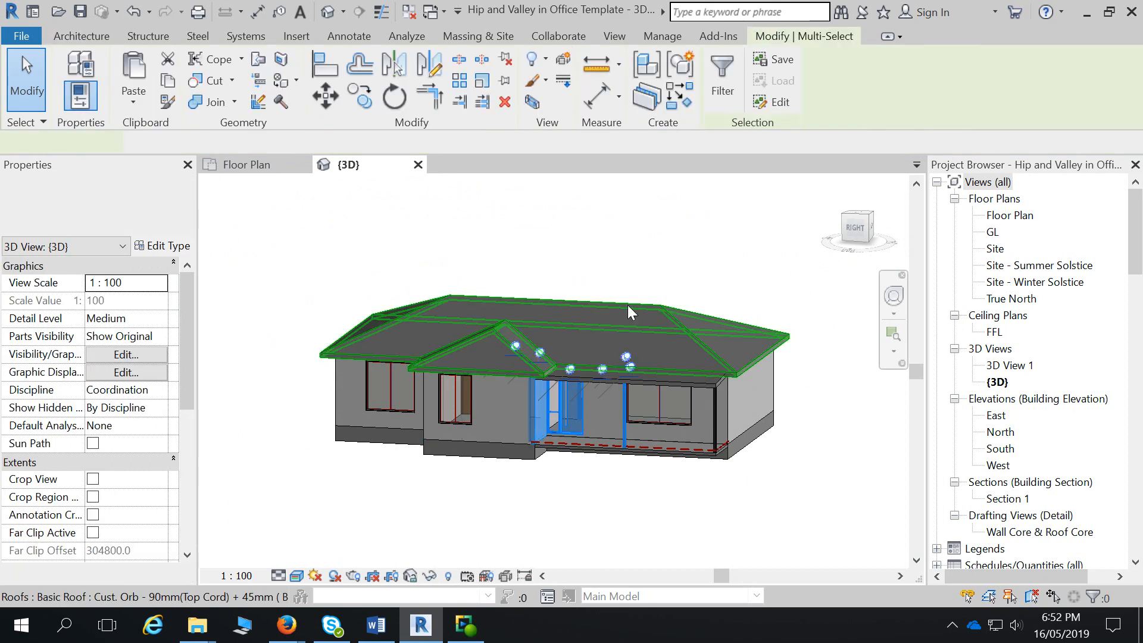
{"action": "left_click", "coordinate": [720, 71]}
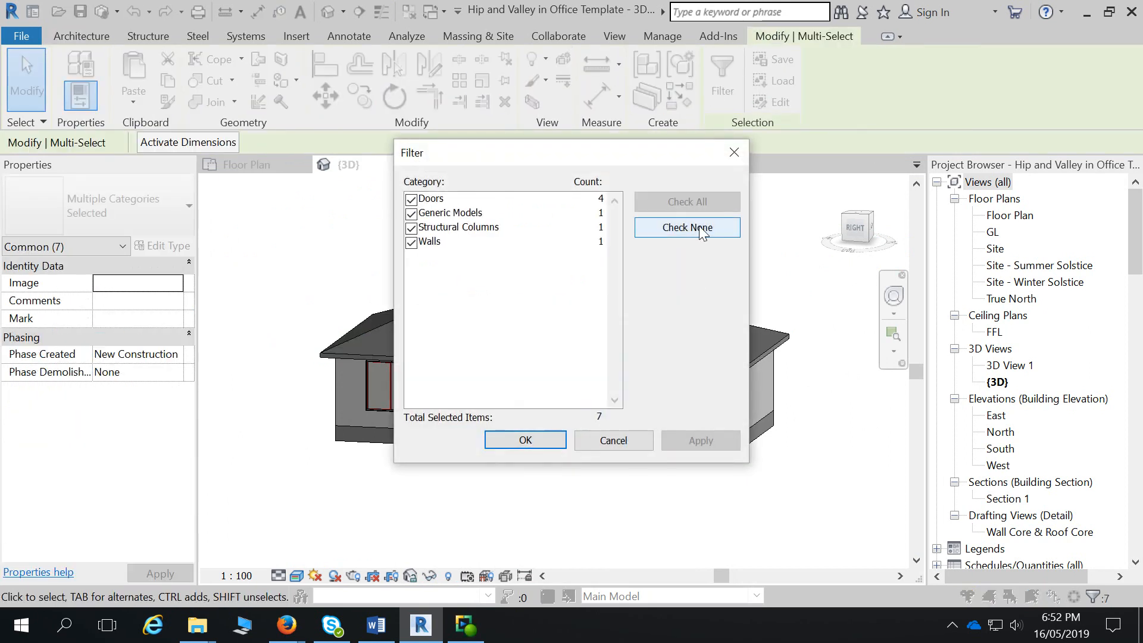
{"action": "left_click", "coordinate": [734, 152]}
{"action": "left_click", "coordinate": [768, 253]}
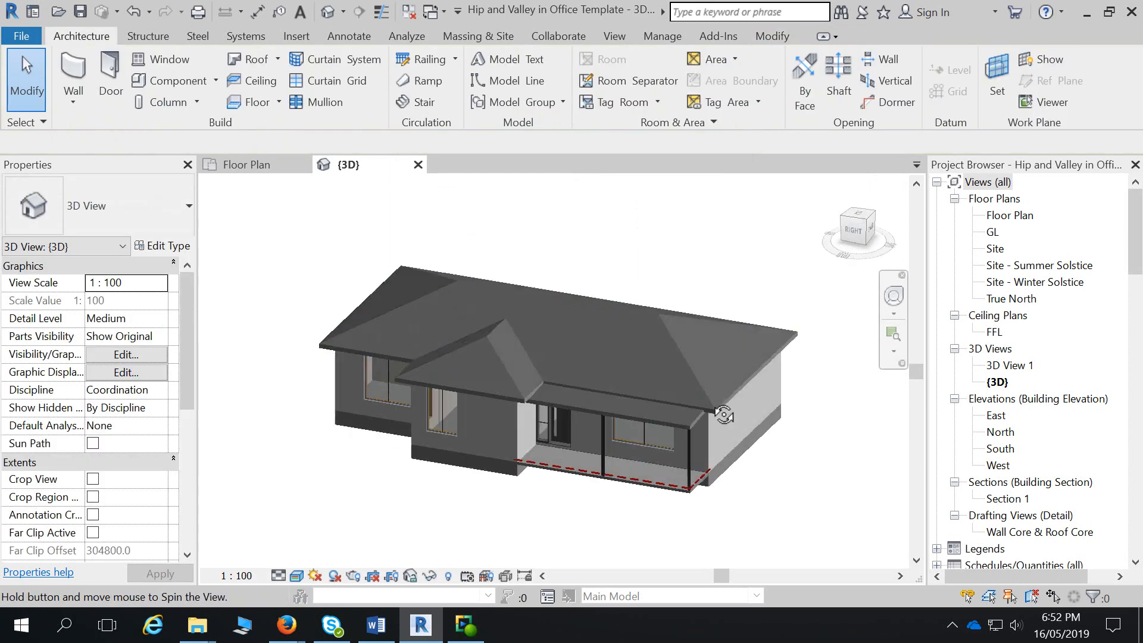
- Close the house model without saving and create a new project from the Architectural Template
{"action": "left_click", "coordinate": [418, 164]}
{"action": "left_click", "coordinate": [304, 165]}
{"action": "left_click", "coordinate": [613, 327]}
{"action": "left_click", "coordinate": [112, 219]}
{"action": "left_click", "coordinate": [574, 278]}
{"action": "left_click", "coordinate": [506, 309]}
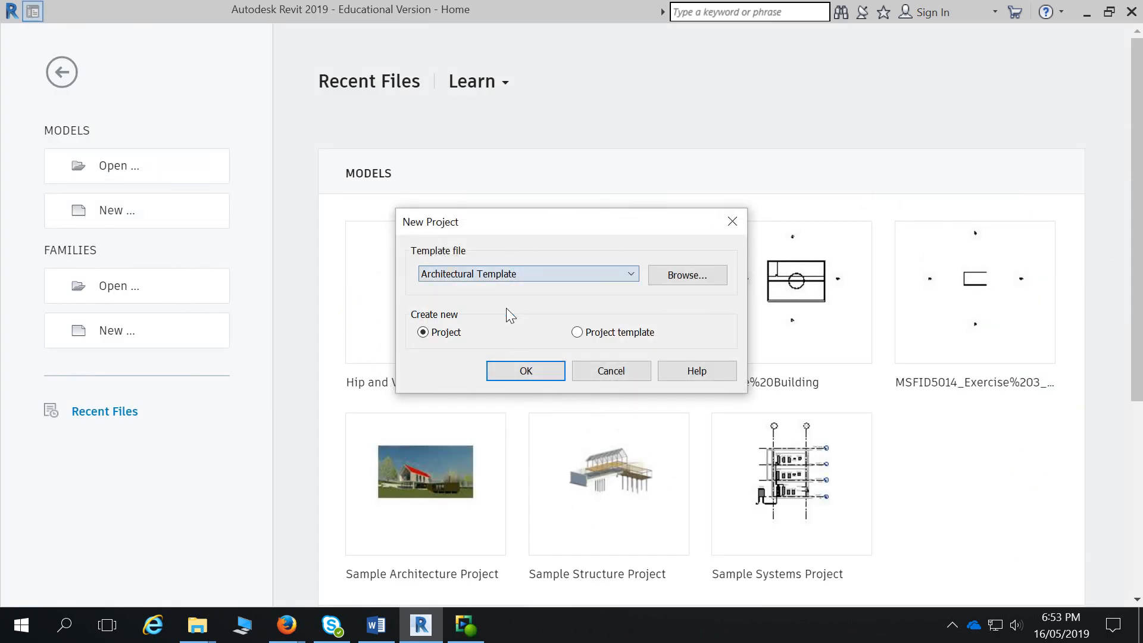
{"action": "left_click", "coordinate": [528, 369]}
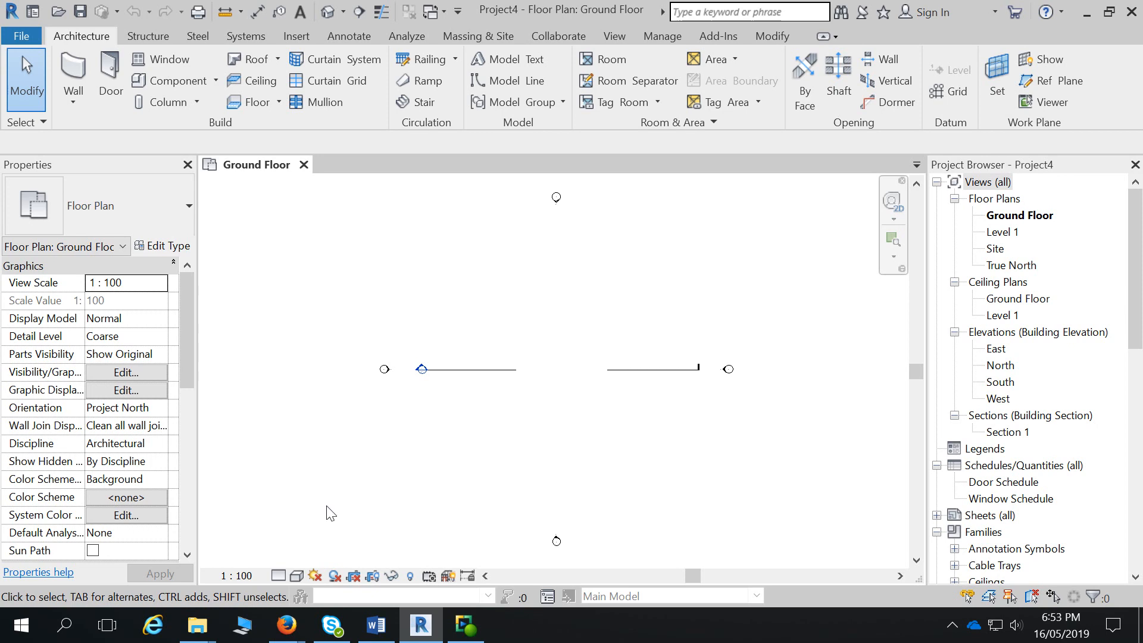
- Open the North elevation and rename Level 1 to Ceiling Level, renaming its corresponding views too
{"action": "double_click", "coordinate": [1000, 365]}
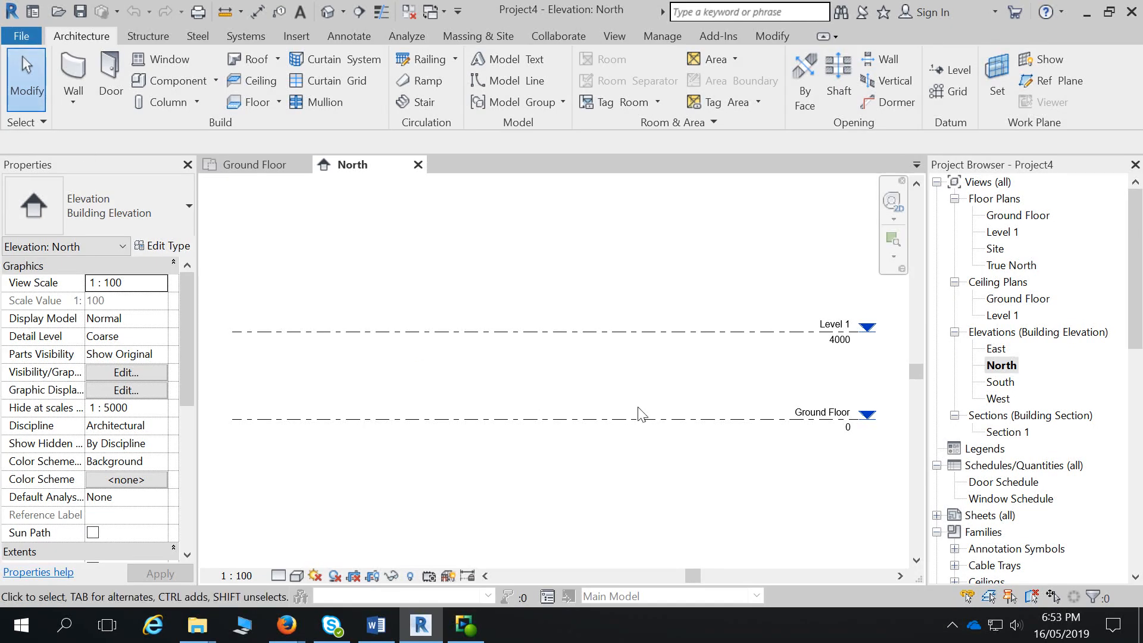
{"action": "left_click", "coordinate": [810, 418]}
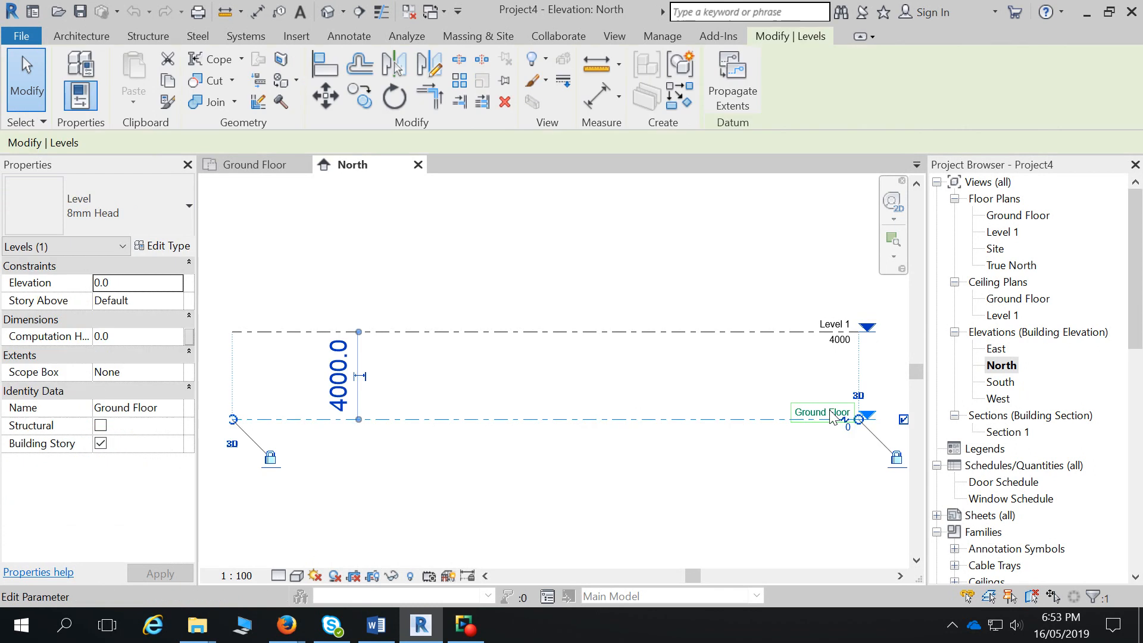
{"action": "left_click", "coordinate": [838, 327]}
{"action": "left_click", "coordinate": [838, 327]}
{"action": "type", "text": "Ceiling Level"}
{"action": "key", "text": "Return"}
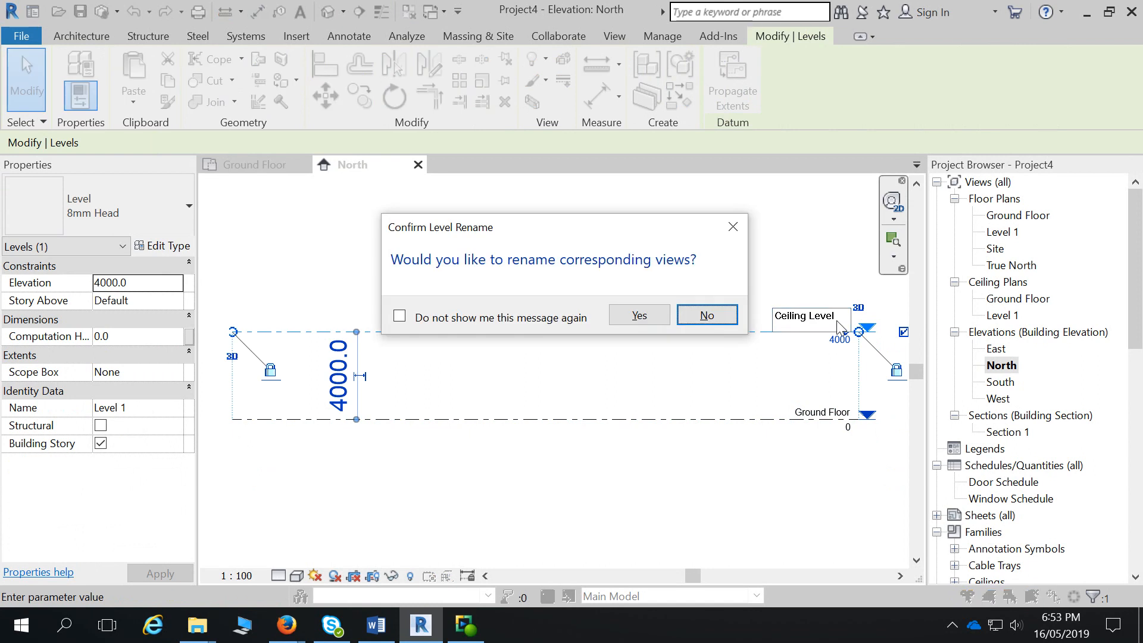
{"action": "left_click", "coordinate": [639, 315]}
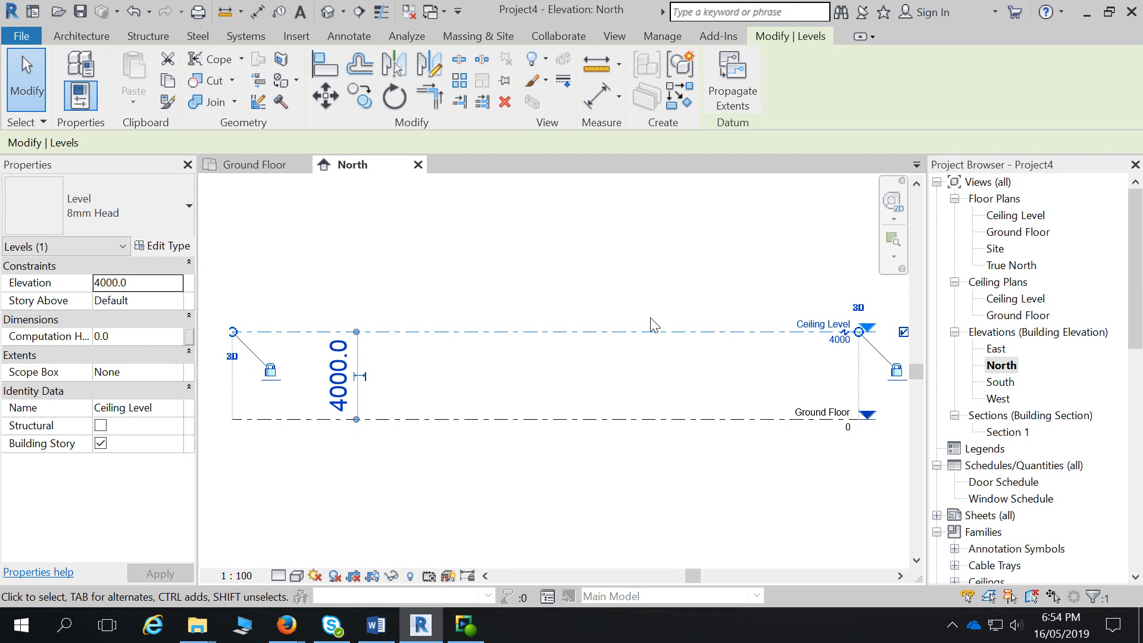
- Rename the Ground Floor floor plan view to 01Ground Floor without renaming the corresponding level and views
{"action": "left_click", "coordinate": [1021, 233]}
{"action": "right_click", "coordinate": [1034, 233]}
{"action": "left_click", "coordinate": [966, 473]}
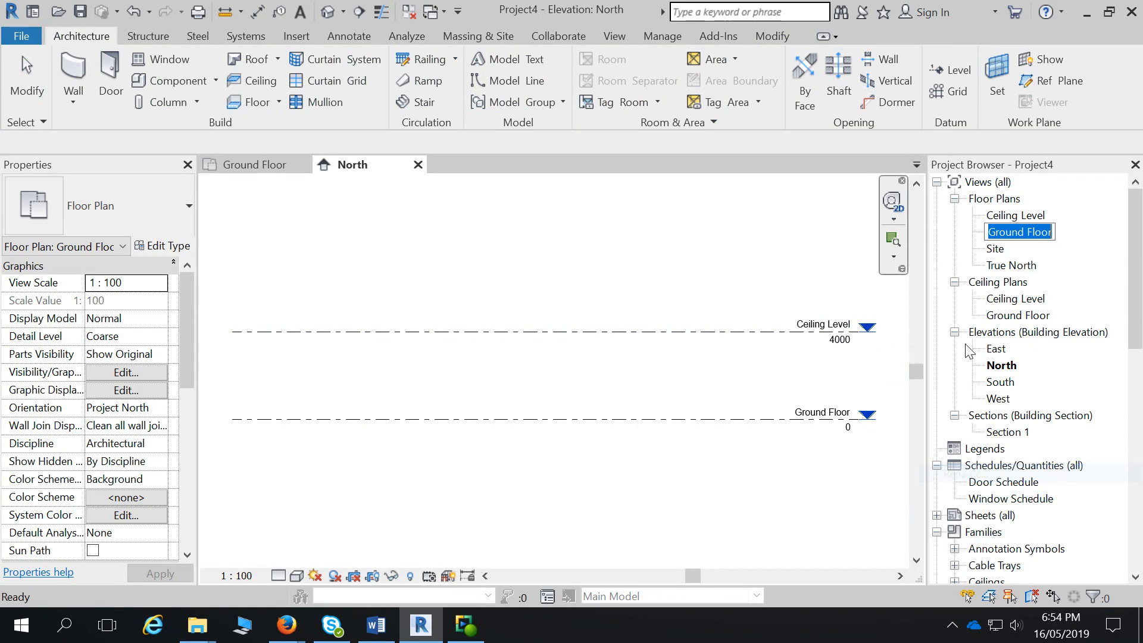
{"action": "left_click", "coordinate": [992, 231]}
{"action": "type", "text": "01"}
{"action": "key", "text": "Return"}
{"action": "left_click", "coordinate": [707, 325]}
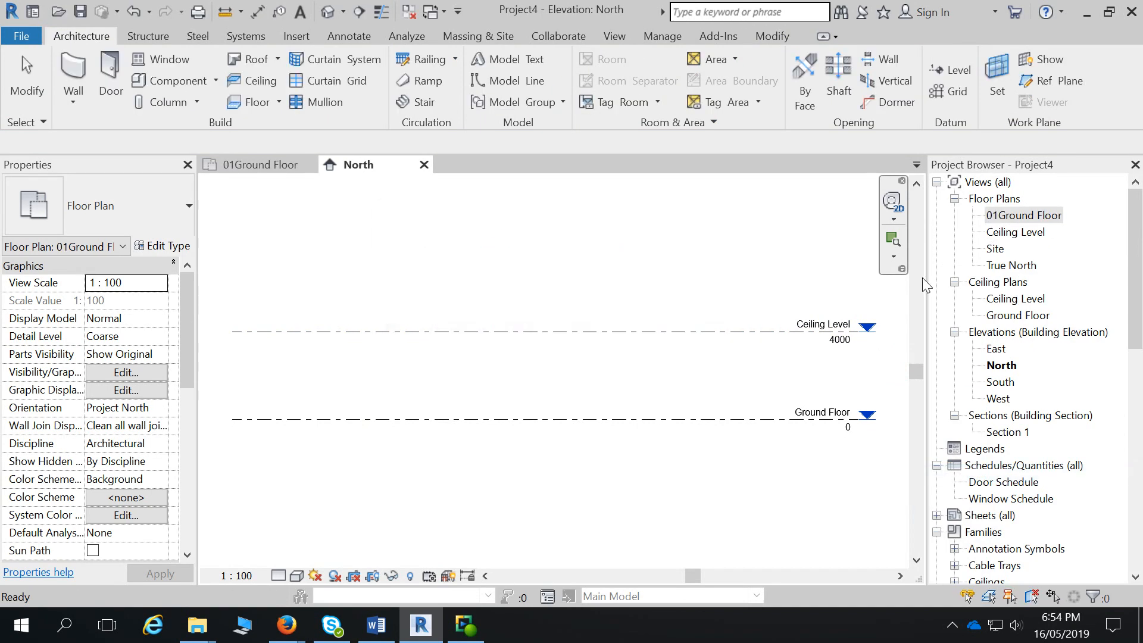
- Rename the Ceiling Level floor plan view to 02Ceiling Level without renaming the corresponding level and views
{"action": "left_click", "coordinate": [1015, 232]}
{"action": "right_click", "coordinate": [1015, 231]}
{"action": "left_click", "coordinate": [988, 470]}
{"action": "left_click", "coordinate": [989, 233]}
{"action": "type", "text": "02"}
{"action": "key", "text": "Return"}
{"action": "left_click", "coordinate": [707, 329]}
- Open the Site floor plan and select only the Project Base Point by filtering out the overlapping Survey Point
{"action": "double_click", "coordinate": [995, 249]}
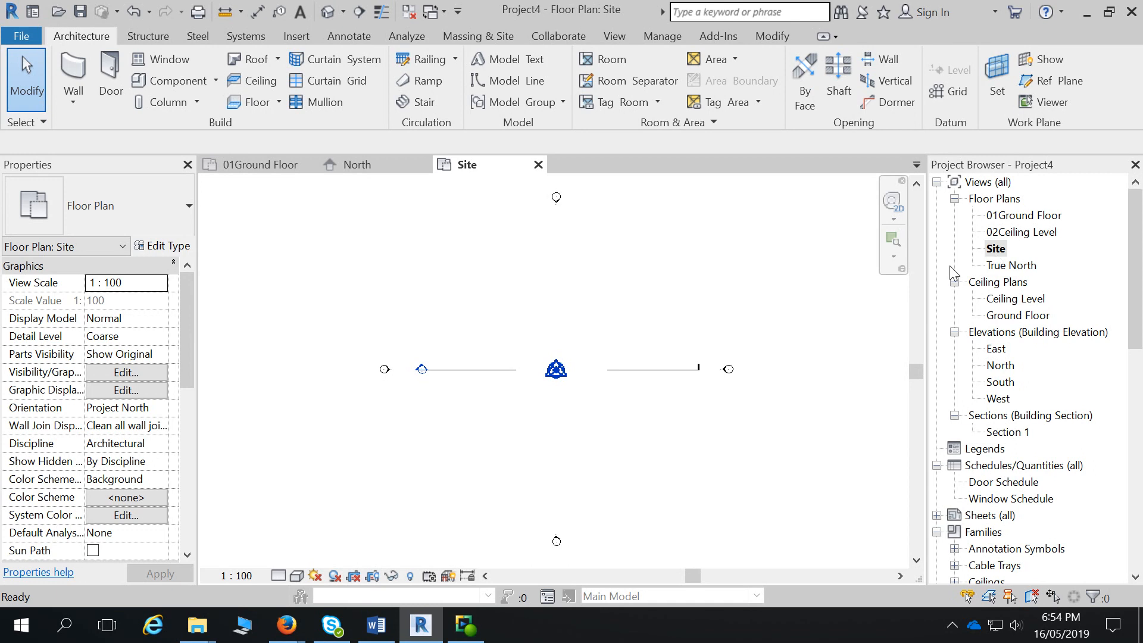
{"action": "scroll", "coordinate": [558, 374], "scroll_direction": "up", "scroll_amount": 5}
{"action": "left_click_drag", "start_coordinate": [516, 332], "coordinate": [600, 424]}
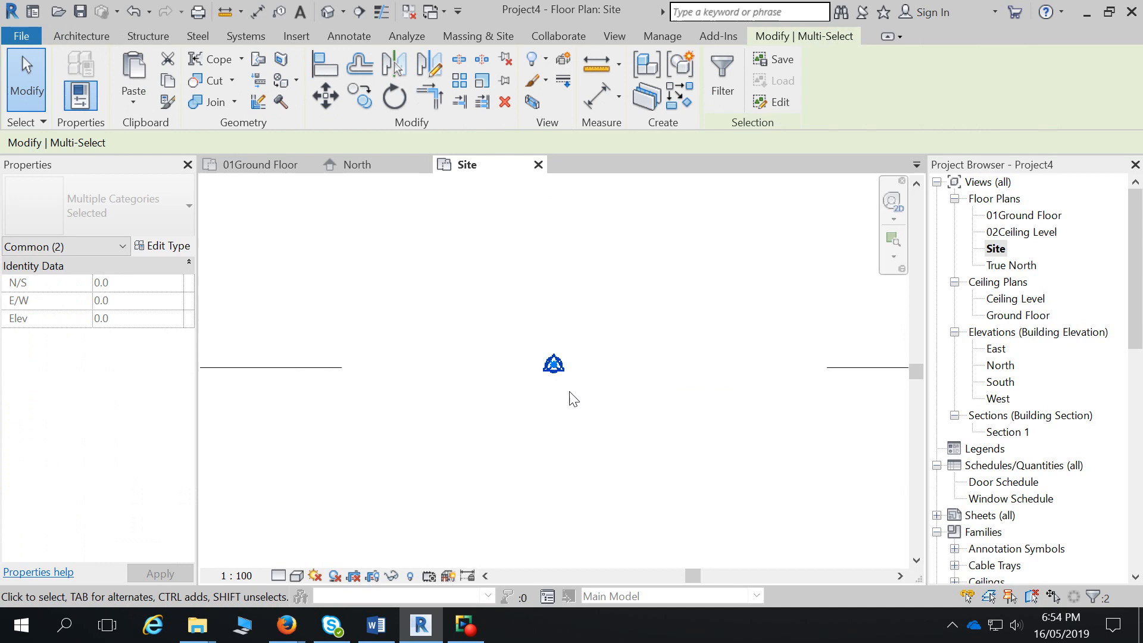
{"action": "left_click", "coordinate": [734, 82]}
{"action": "left_click", "coordinate": [703, 230]}
{"action": "left_click", "coordinate": [525, 440]}
{"action": "left_click", "coordinate": [553, 366]}
{"action": "key", "text": "Escape"}
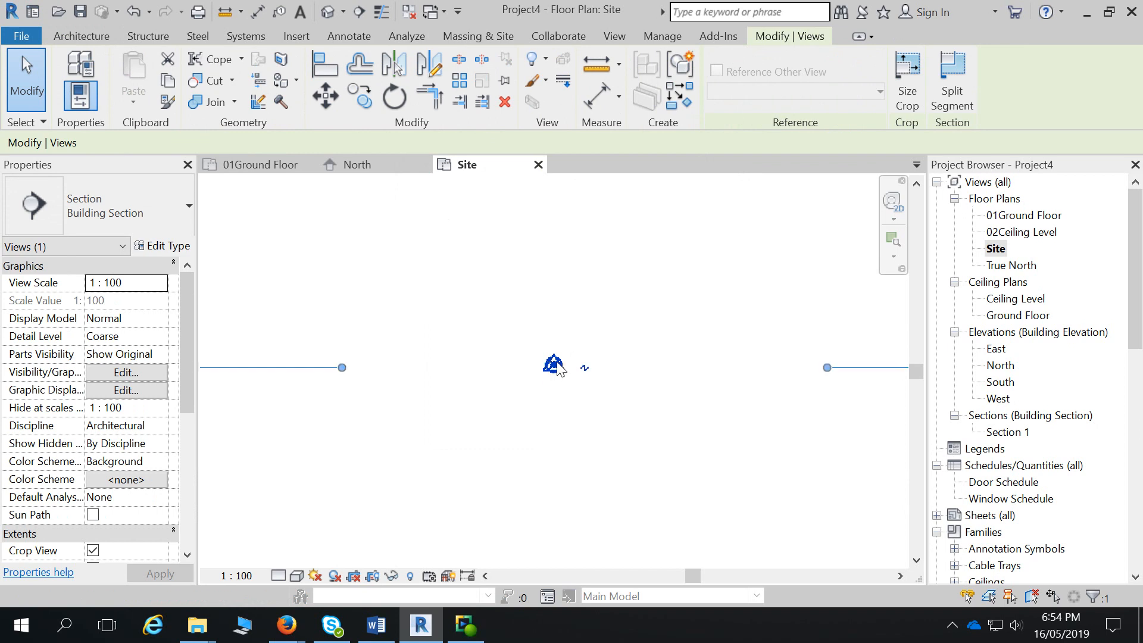
{"action": "left_click_drag", "start_coordinate": [511, 316], "coordinate": [612, 400]}
{"action": "left_click", "coordinate": [722, 77]}
{"action": "left_click", "coordinate": [411, 214]}
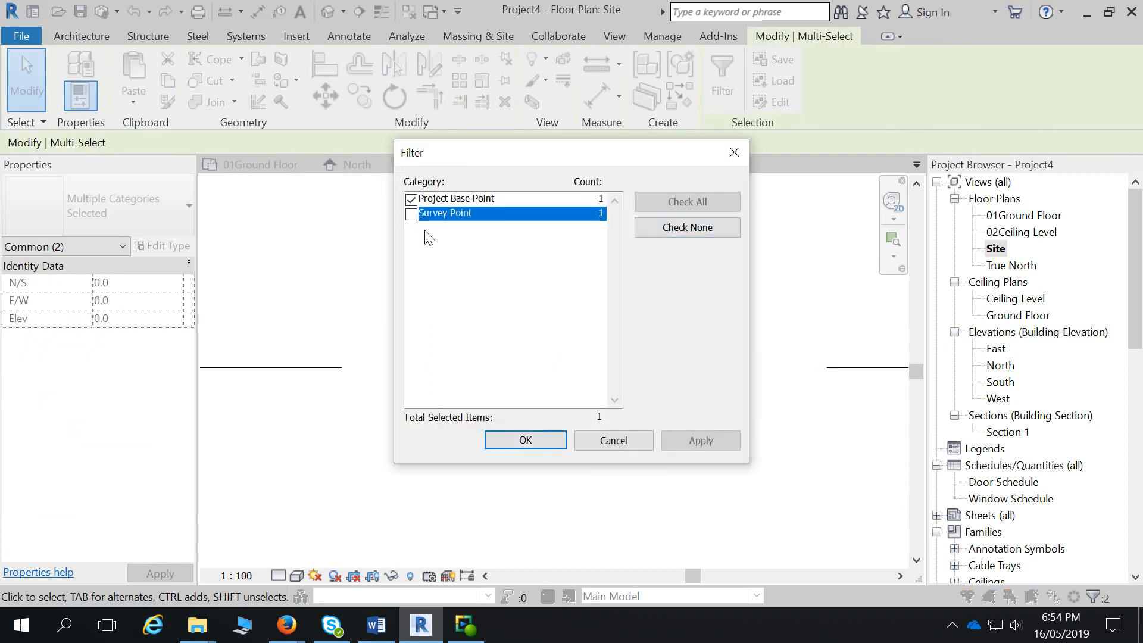
{"action": "left_click", "coordinate": [526, 440]}
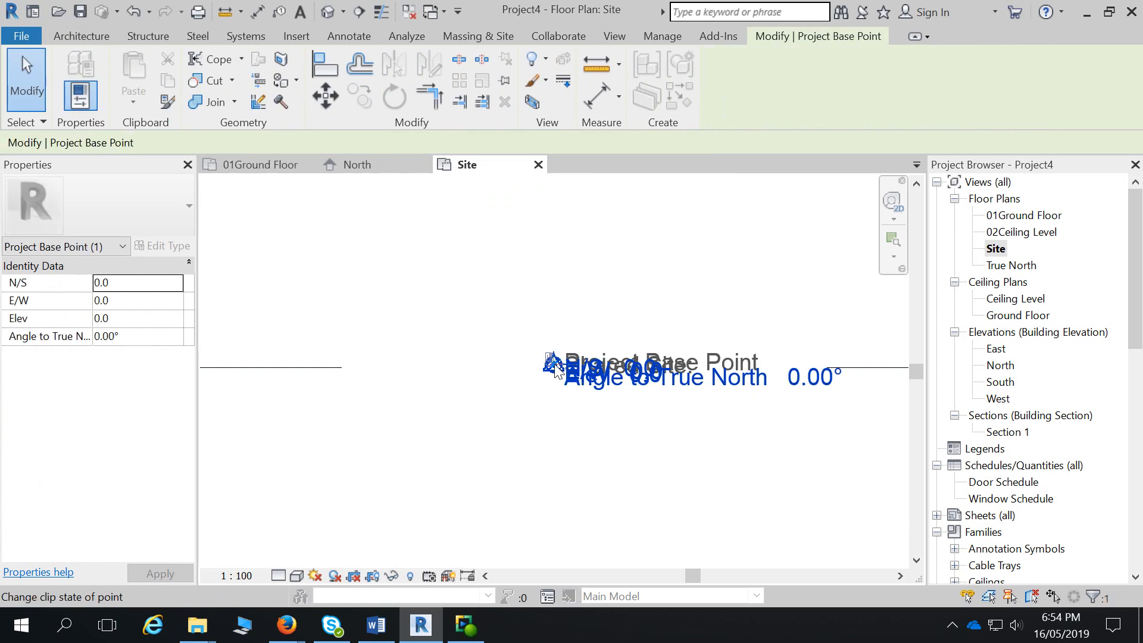
- Move the Project Base Point about 1466 mm east and 534 mm north of the Survey Point
{"action": "left_click", "coordinate": [325, 95]}
{"action": "left_click", "coordinate": [557, 381]}
{"action": "left_click", "coordinate": [610, 363]}
{"action": "key", "text": "Escape"}
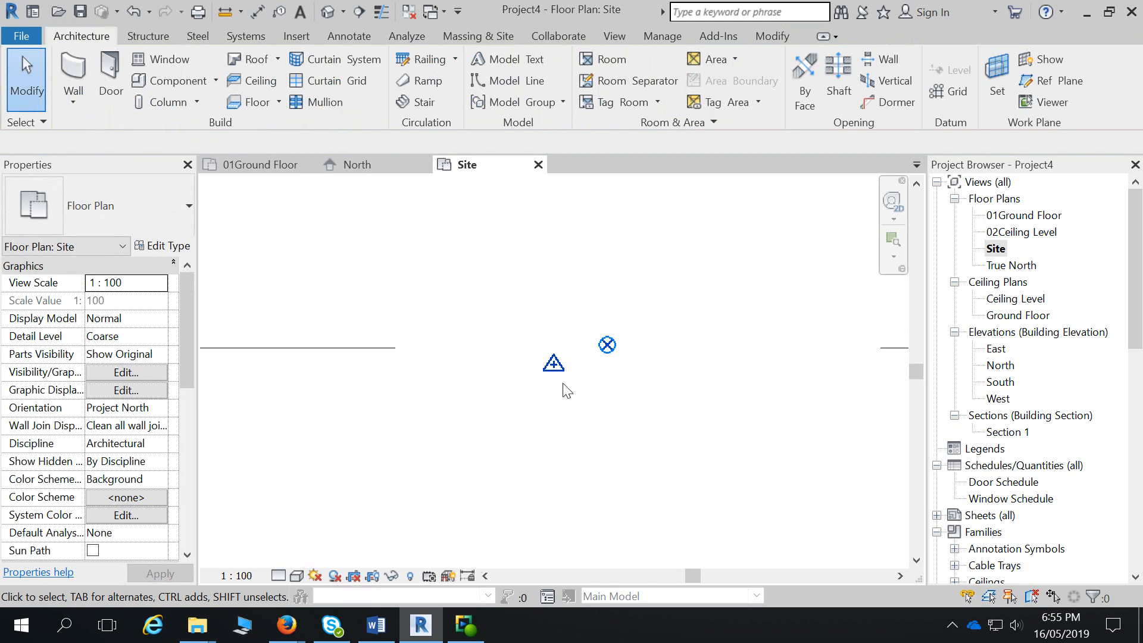
- Temporarily hide the section line in the Site floor plan
{"action": "left_click", "coordinate": [606, 349]}
{"action": "key", "text": "h"}
{"action": "key", "text": "h"}
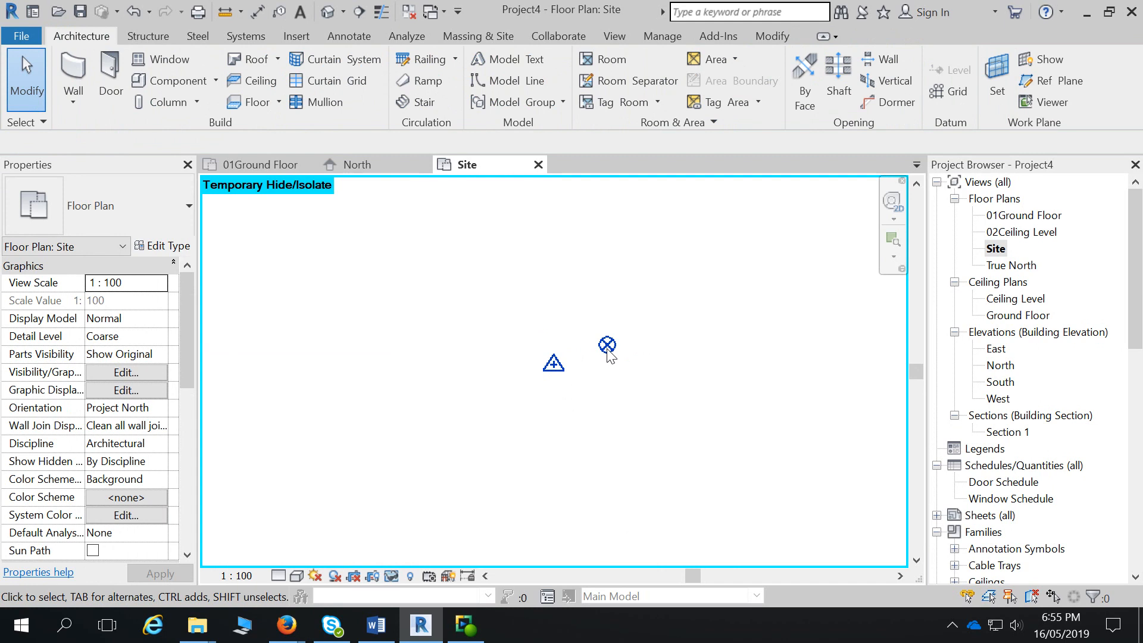
- Inspect the moved Project Base Point's coordinates and its offset from the Survey Point
{"action": "left_click", "coordinate": [607, 344]}
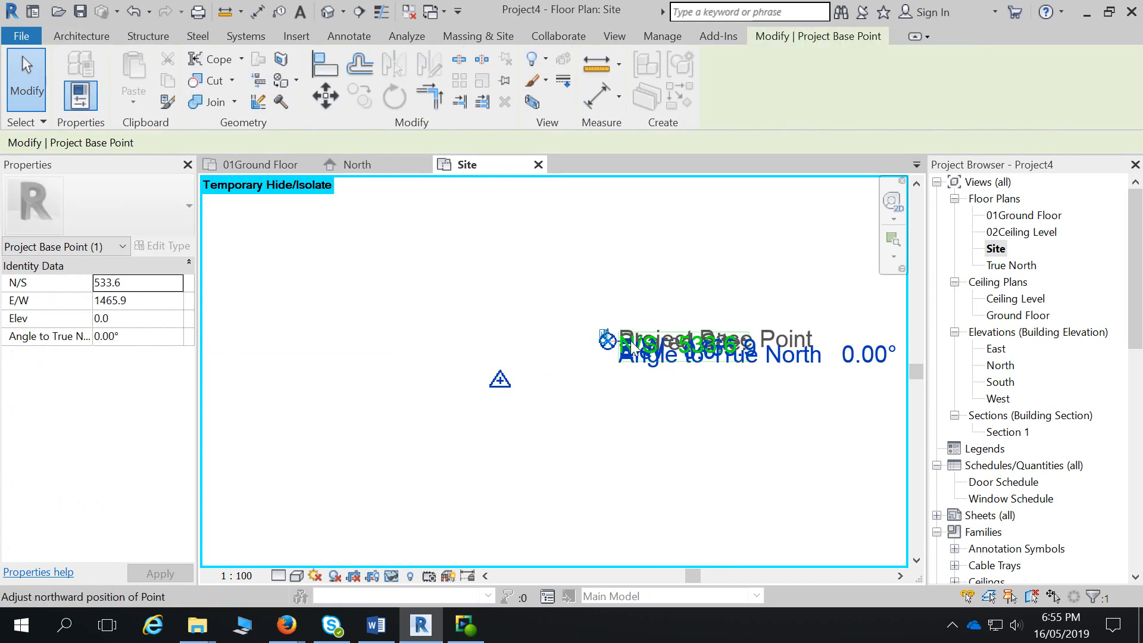
{"action": "left_click_drag", "start_coordinate": [449, 334], "coordinate": [544, 427]}
{"action": "scroll", "coordinate": [595, 441], "scroll_direction": "down", "scroll_amount": 4}
{"action": "left_click", "coordinate": [603, 391]}
{"action": "left_click_drag", "start_coordinate": [555, 340], "coordinate": [664, 423]}
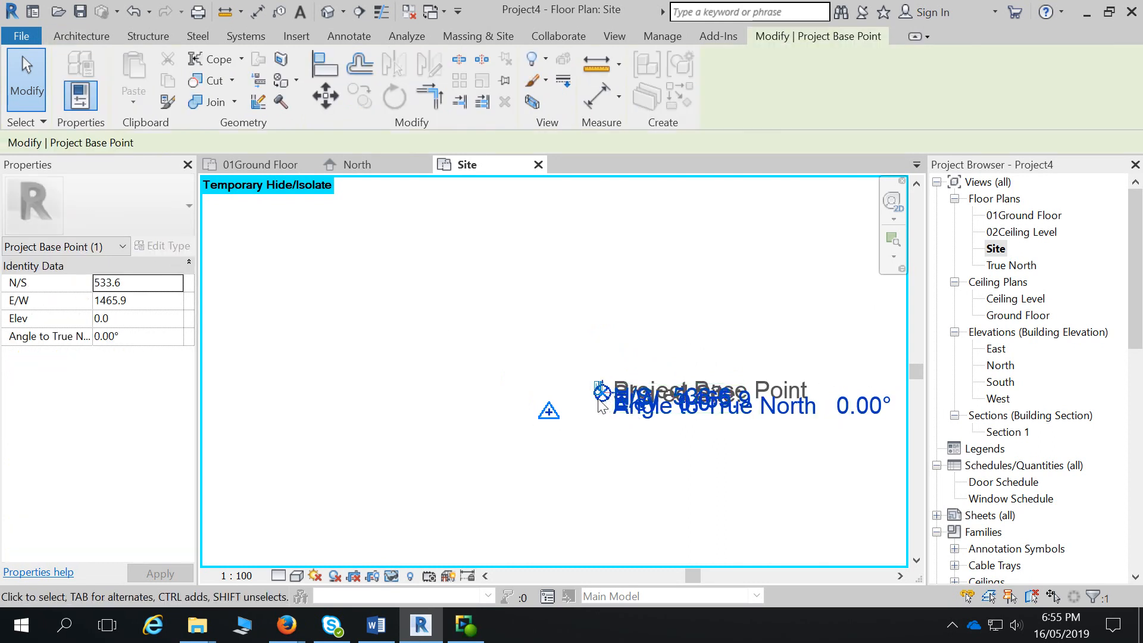
{"action": "key", "text": "Escape"}
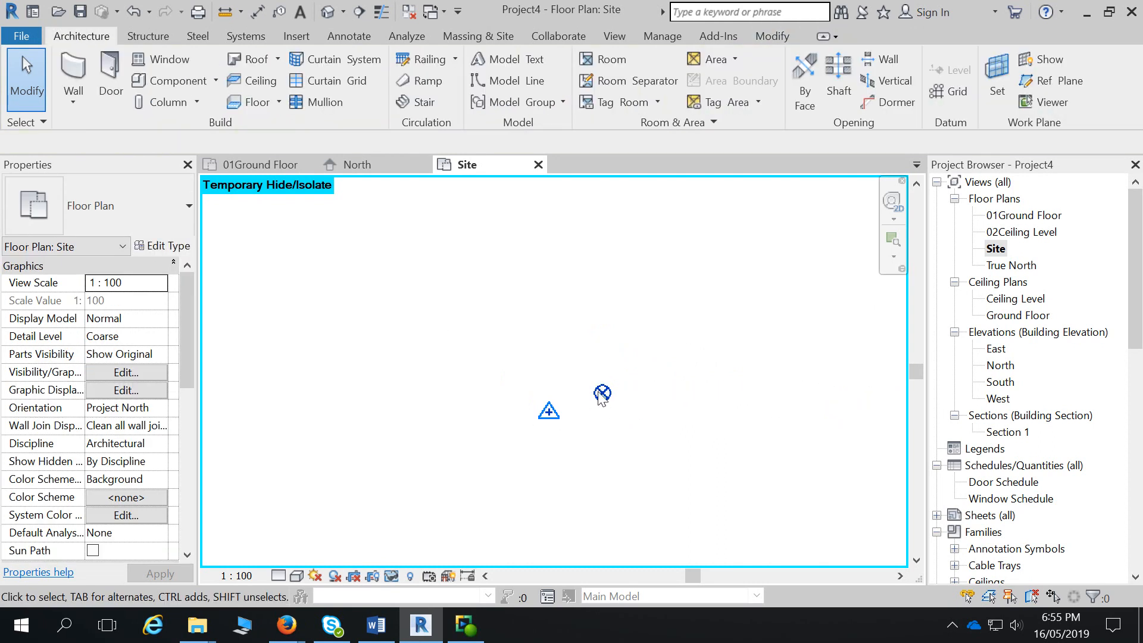
- Undo the temporary hiding of the section line and the move of the Project Base Point
{"action": "key", "text": "ctrl+z"}
{"action": "key", "text": "ctrl+z"}
{"action": "key", "text": "ctrl+z"}
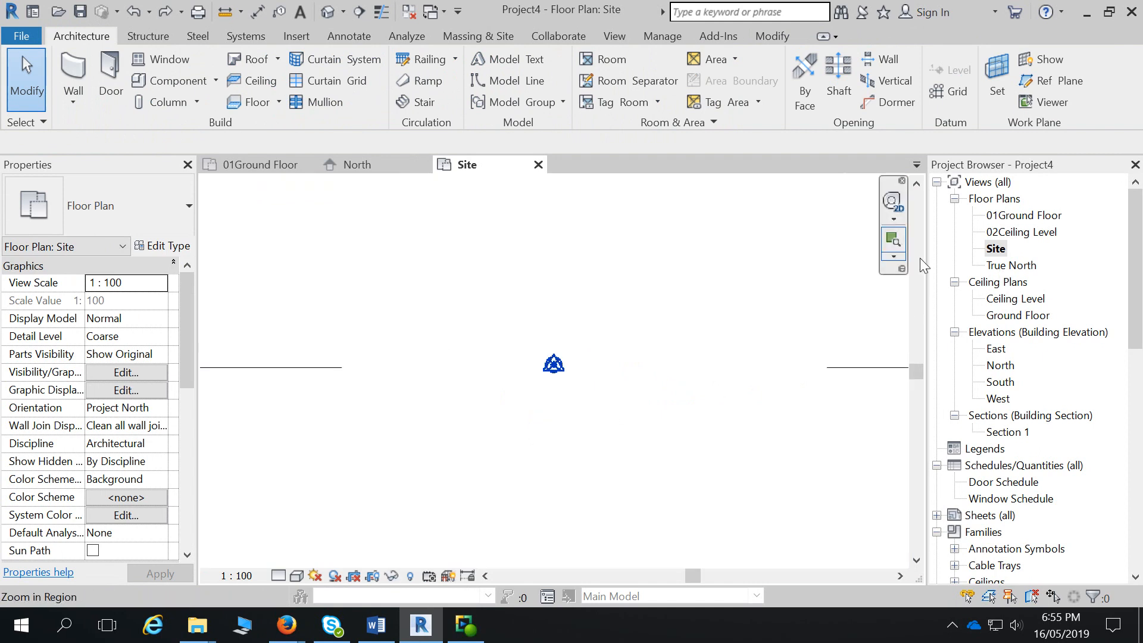
- View the True North floor plan, and close the True North and Site views
{"action": "double_click", "coordinate": [1029, 268]}
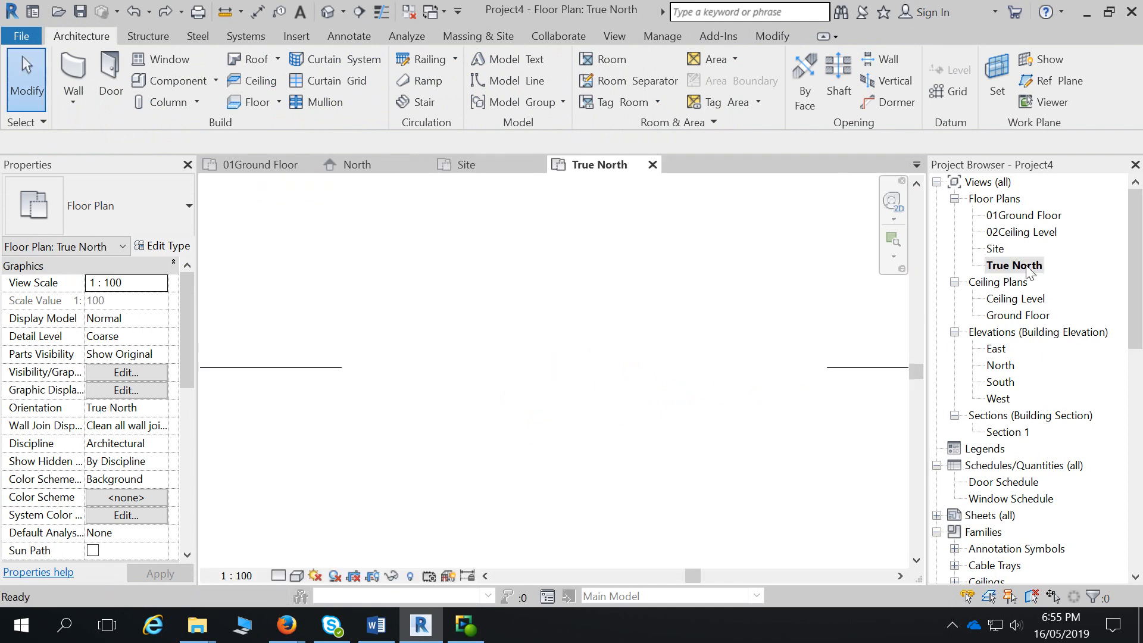
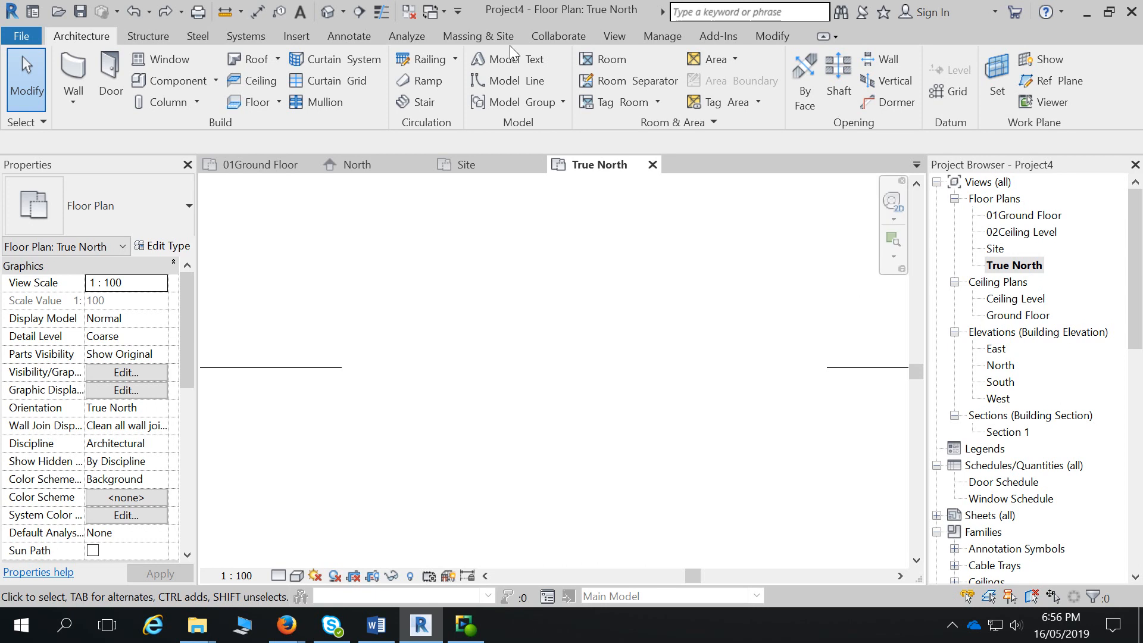
{"action": "left_click", "coordinate": [652, 165]}
{"action": "left_click", "coordinate": [536, 165]}
- Set the Ceiling Level elevation to 2730 in the North elevation
{"action": "double_click", "coordinate": [840, 340]}
{"action": "type", "text": "2730"}
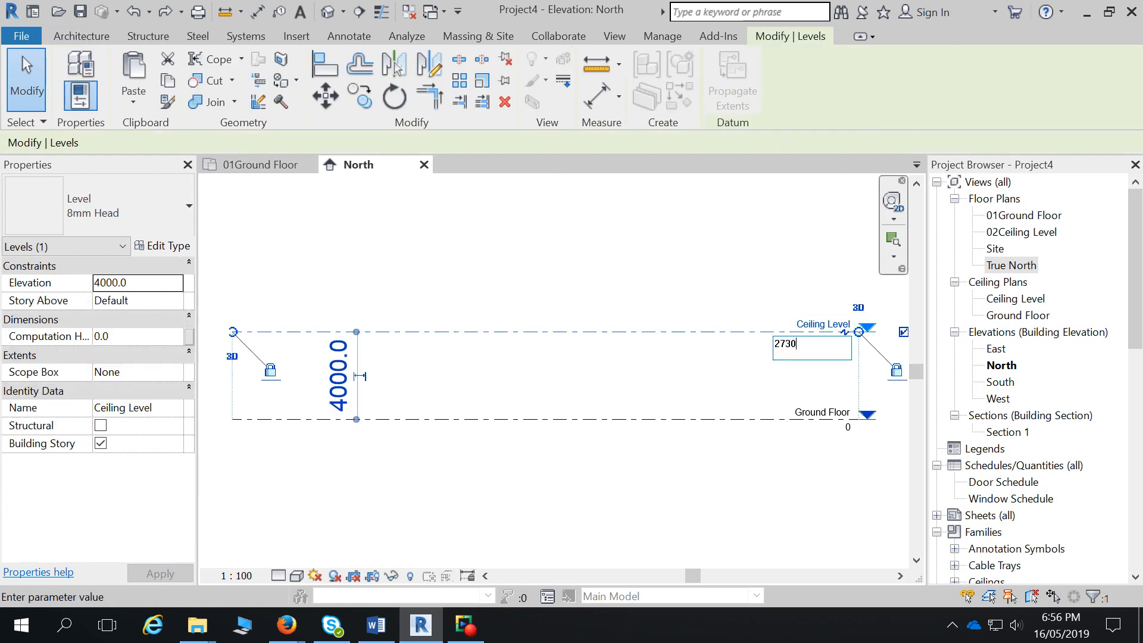
{"action": "key", "text": "Return"}
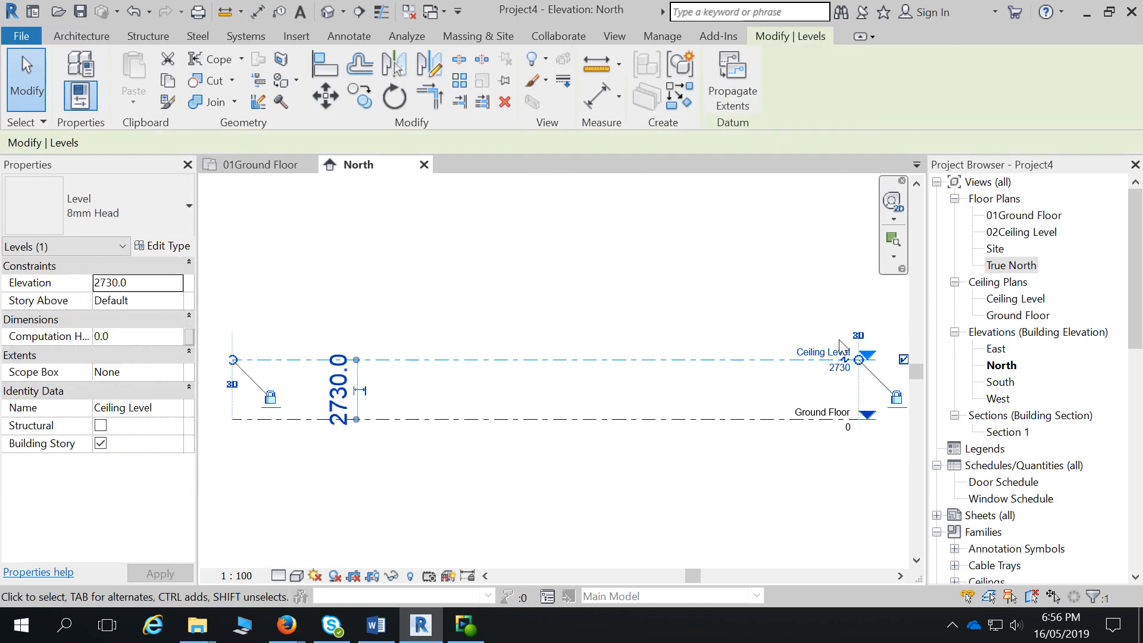
{"action": "left_click", "coordinate": [783, 322]}
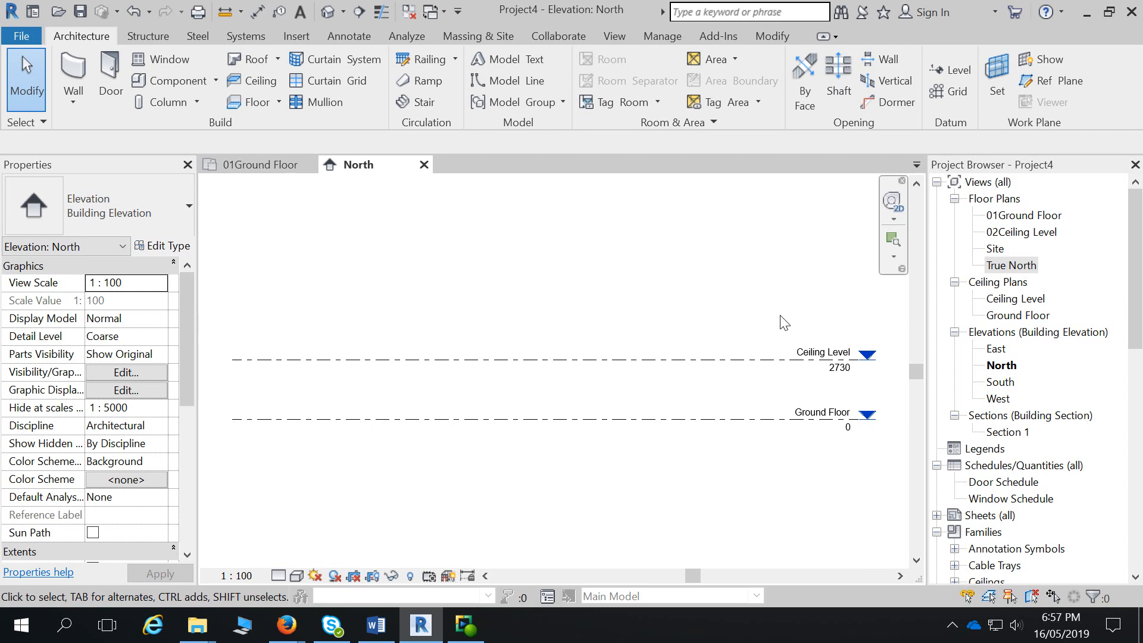
- Set the Ground Floor level's elevation to 200
{"action": "left_click", "coordinate": [838, 417]}
{"action": "left_click", "coordinate": [847, 431]}
{"action": "type", "text": "200"}
{"action": "key", "text": "Return"}
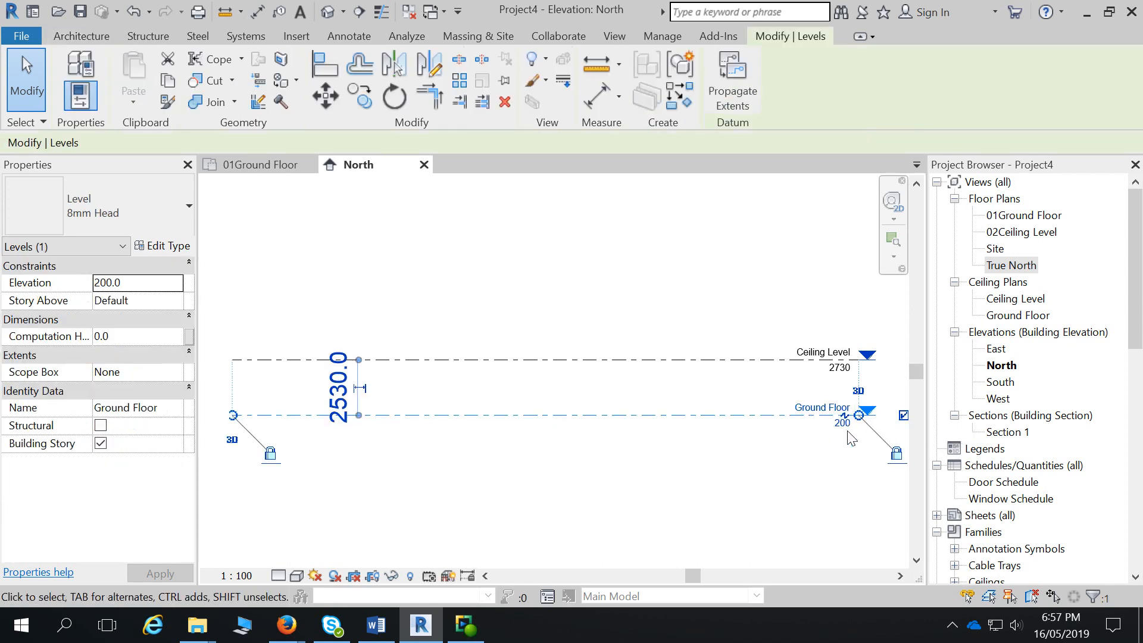
- Set the Ceiling Level elevation to 2930
{"action": "left_click", "coordinate": [844, 378]}
{"action": "left_click", "coordinate": [833, 369]}
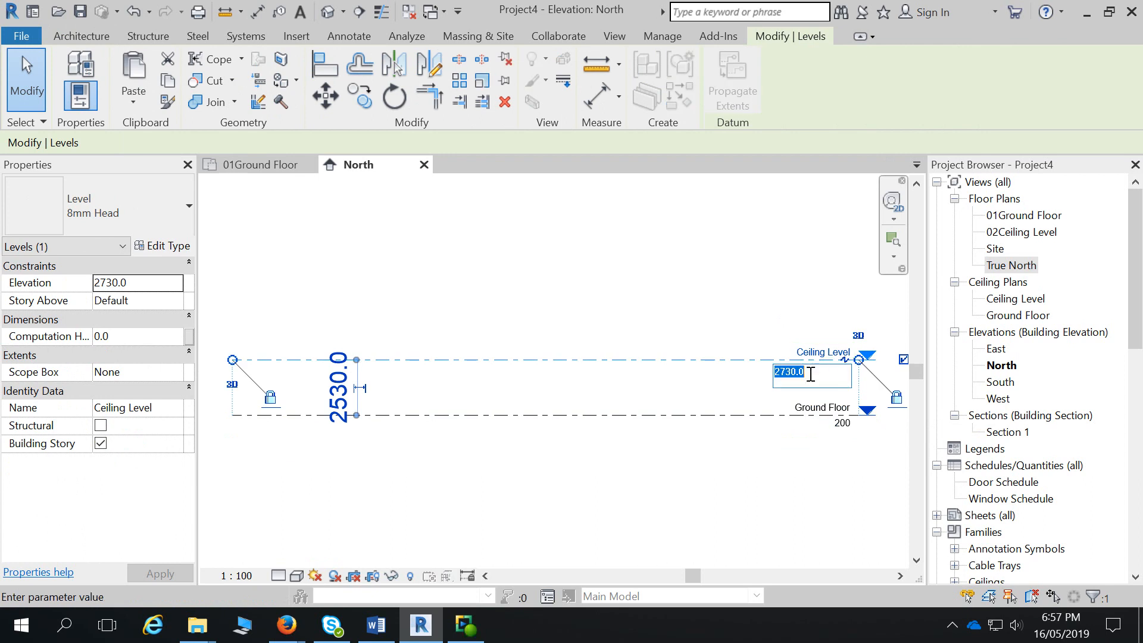
{"action": "left_click", "coordinate": [787, 373]}
{"action": "type", "text": "9"}
{"action": "key", "text": "Delete"}
{"action": "key", "text": "Return"}
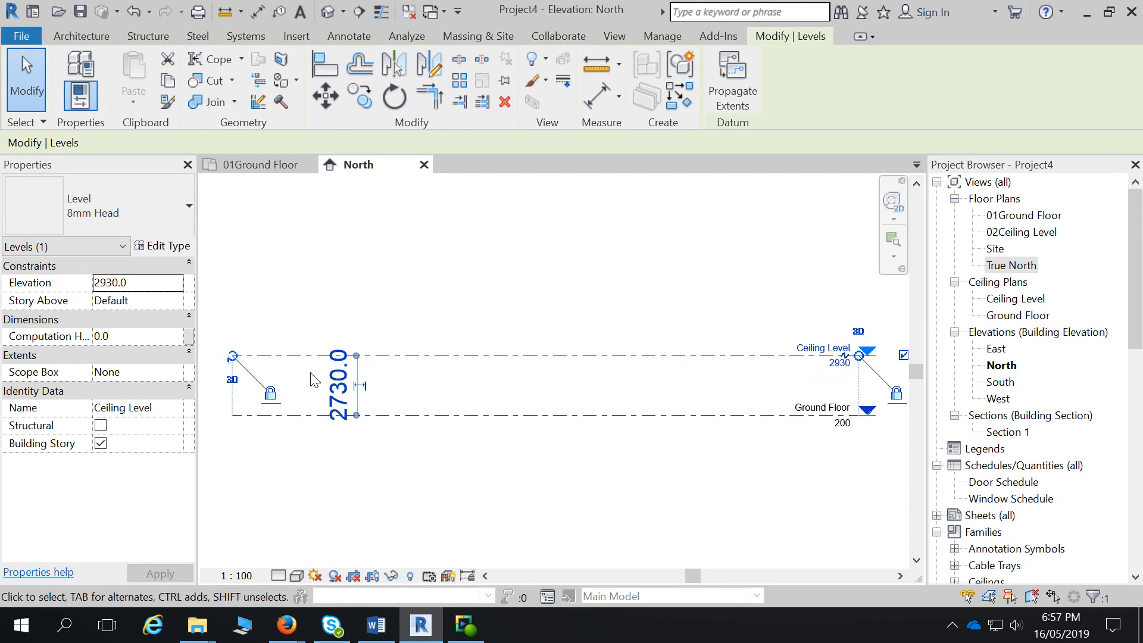
- Make the temporary dimension between the Ground Floor and Ceiling Level lines permanent
{"action": "left_click", "coordinate": [362, 388]}
{"action": "left_click", "coordinate": [439, 252]}
{"action": "left_click", "coordinate": [357, 394]}
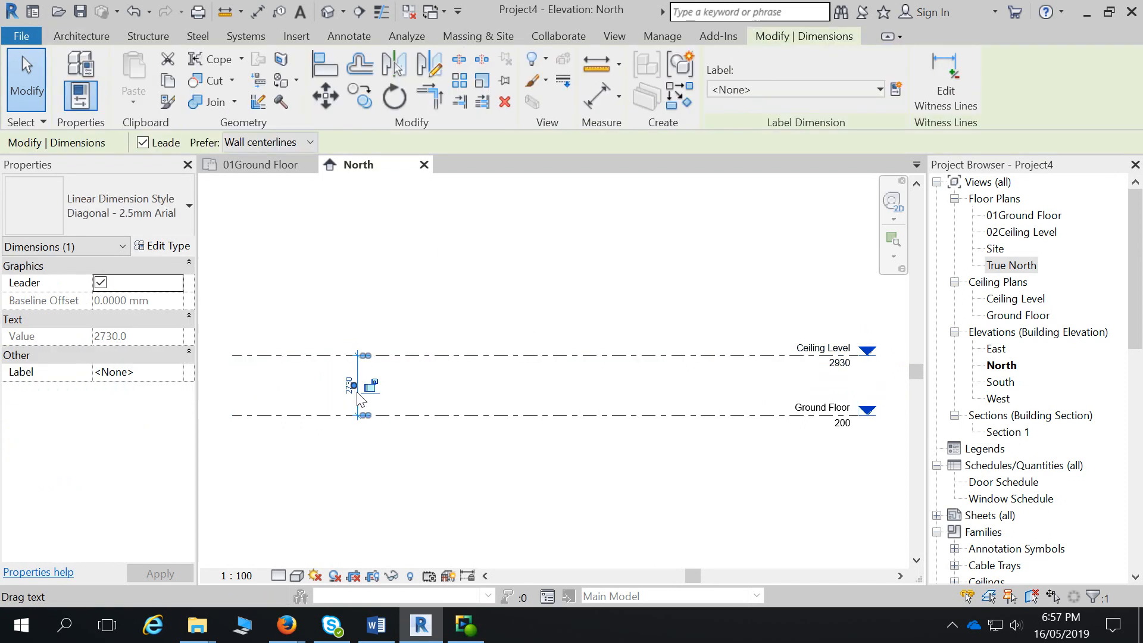
{"action": "left_click", "coordinate": [431, 311]}
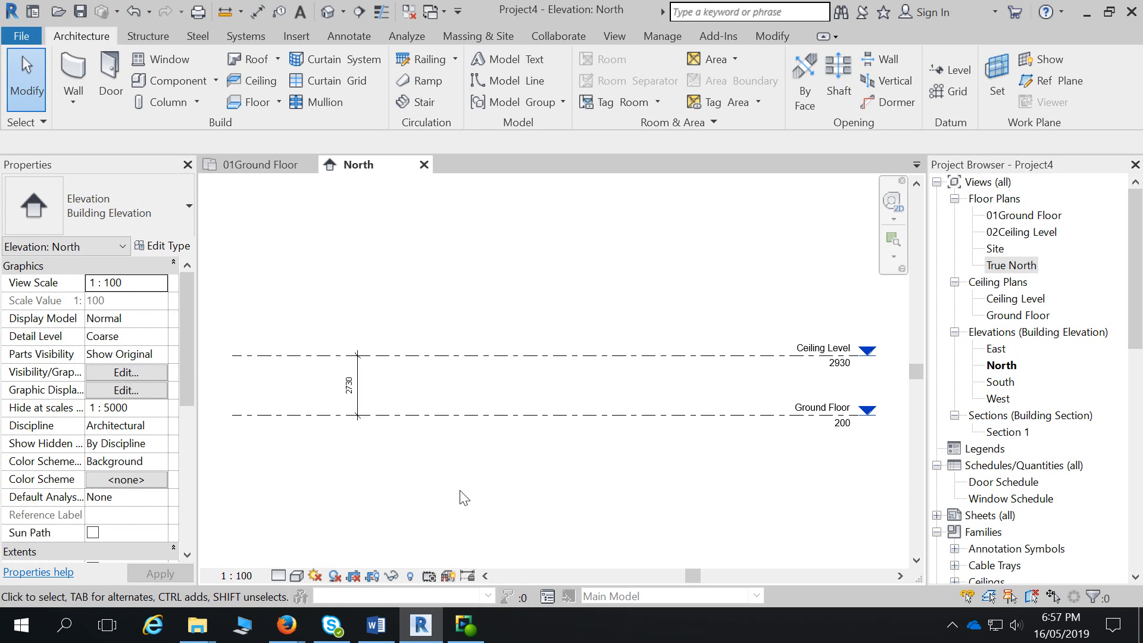
- Move the dimension between the two levels along the level lines, closer to the level heads
{"action": "left_click", "coordinate": [357, 356]}
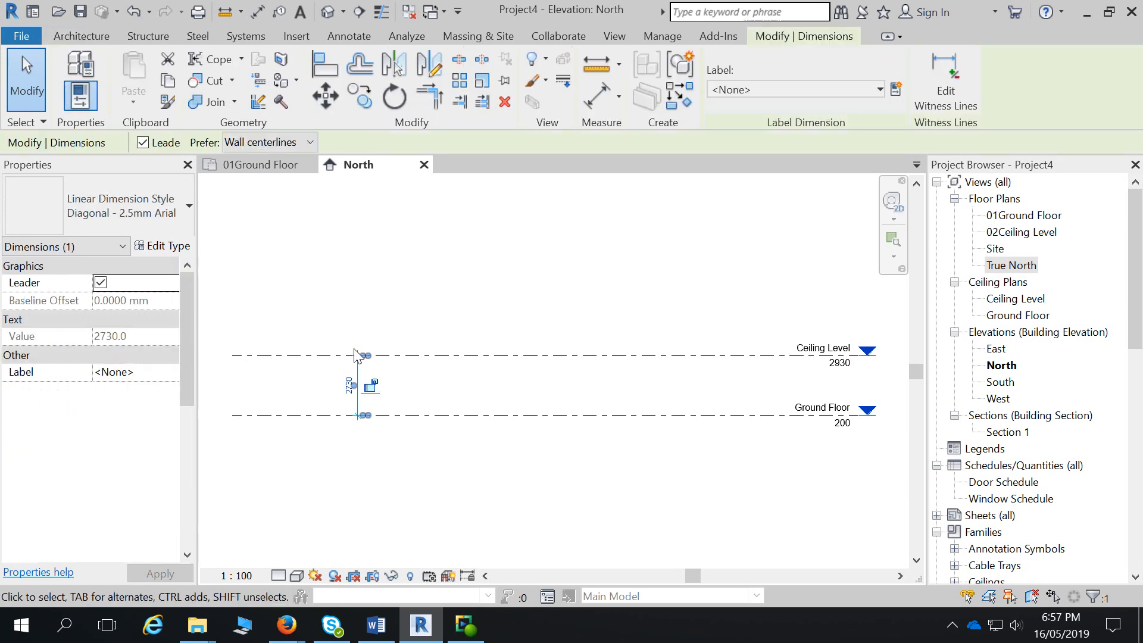
{"action": "left_click_drag", "start_coordinate": [357, 384], "coordinate": [666, 385]}
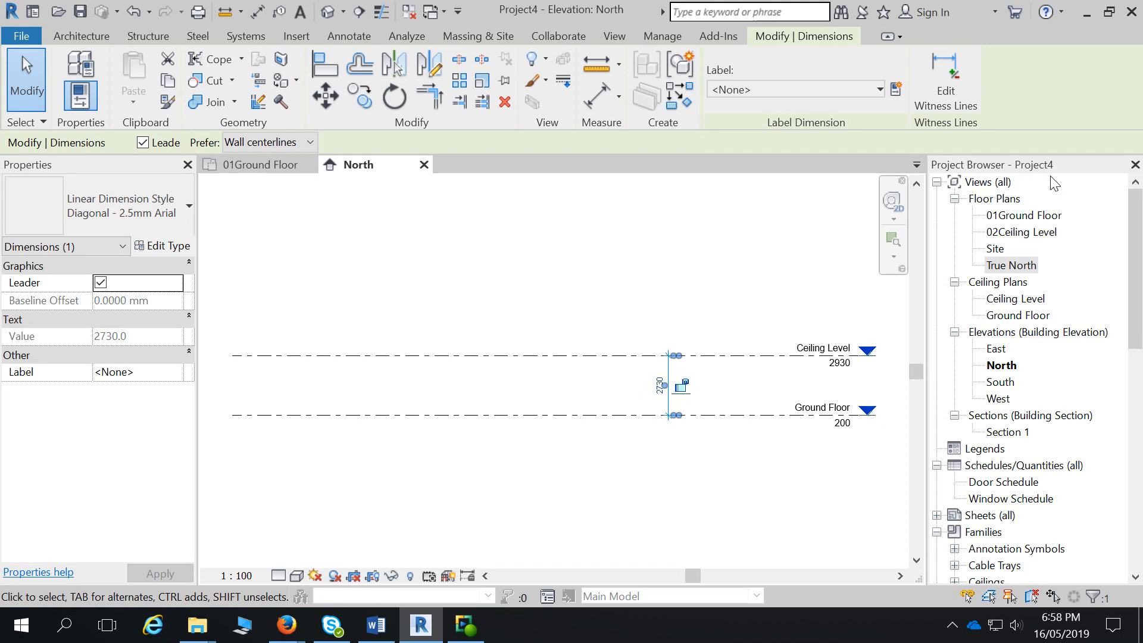
{"action": "left_click", "coordinate": [705, 271]}
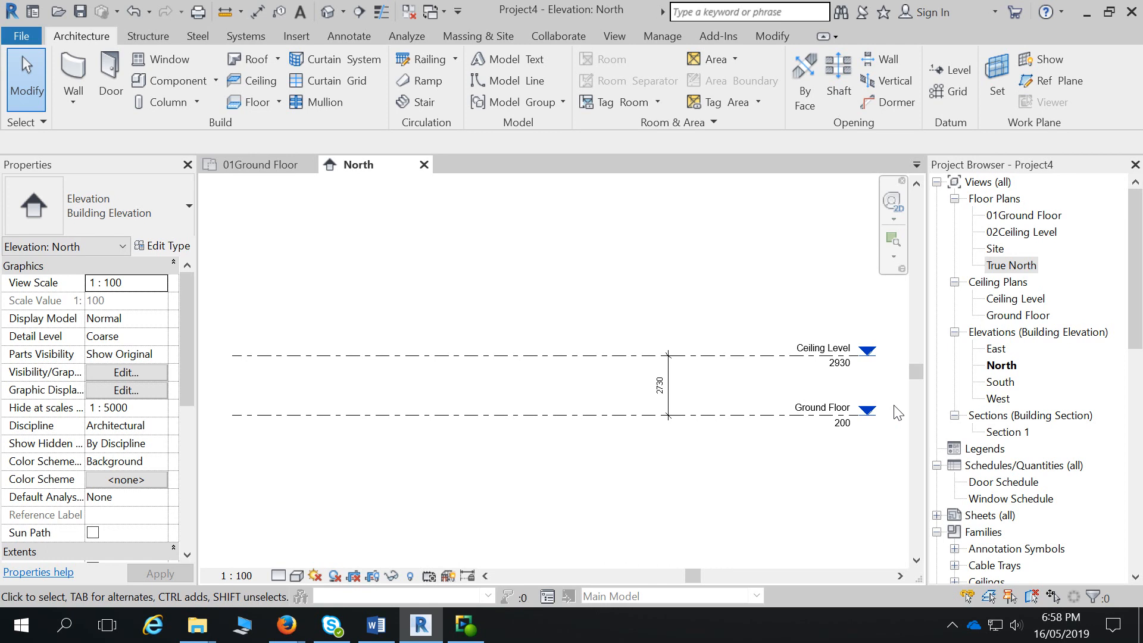
- Open the Ground Floor plan view and choose Basic Floor Plan.dwg from the Downloads folder as the CAD file to link
{"action": "double_click", "coordinate": [868, 412]}
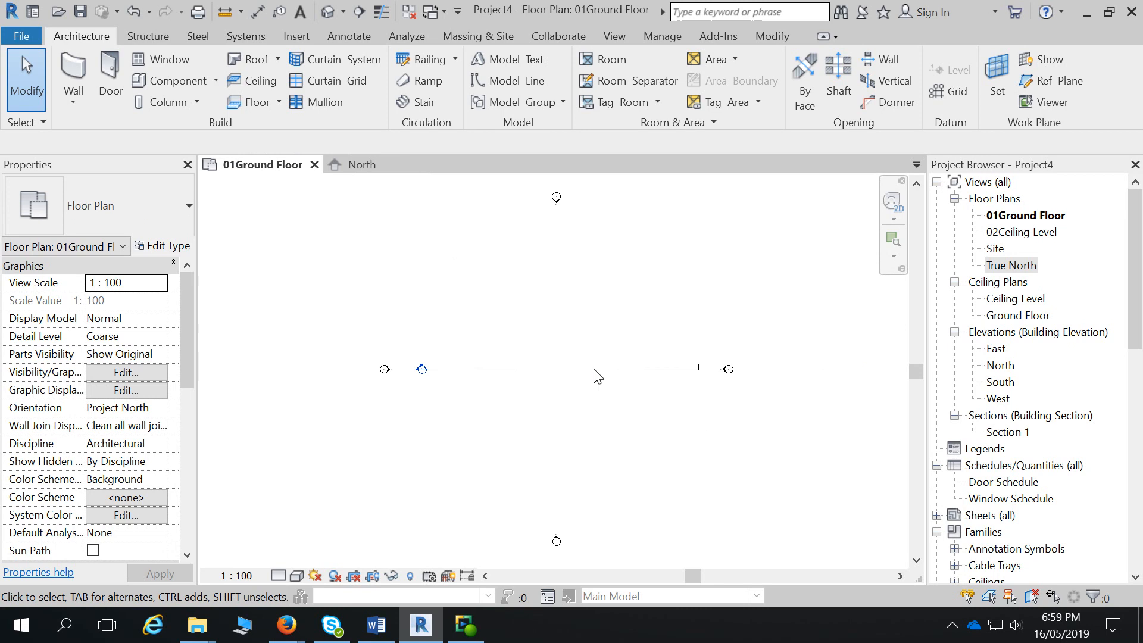
{"action": "left_click", "coordinate": [308, 39]}
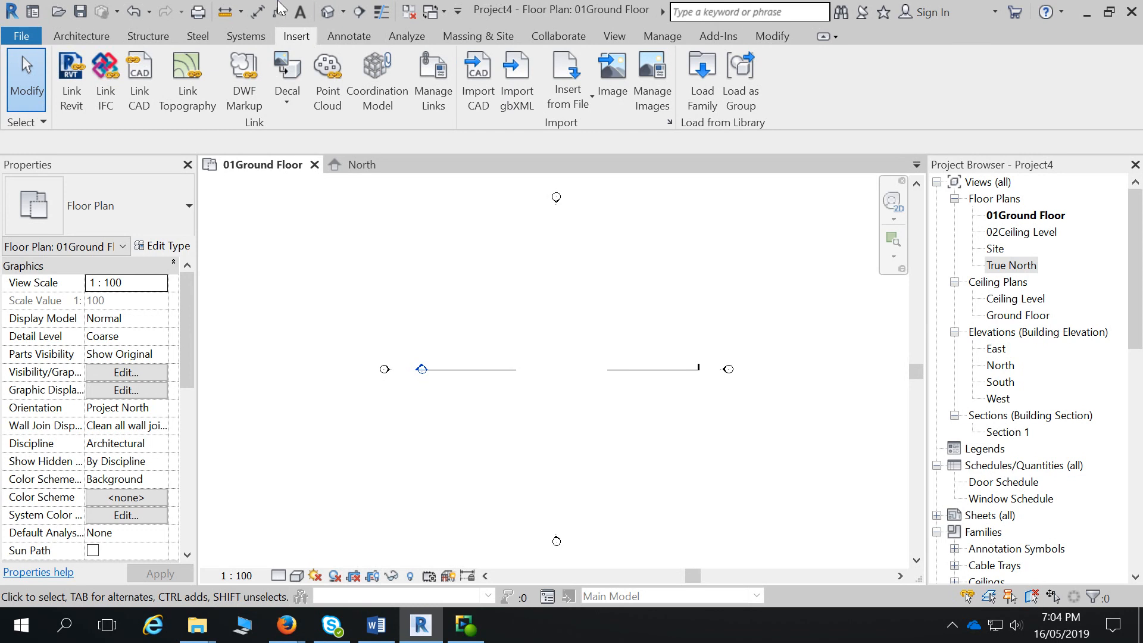
{"action": "left_click", "coordinate": [145, 83]}
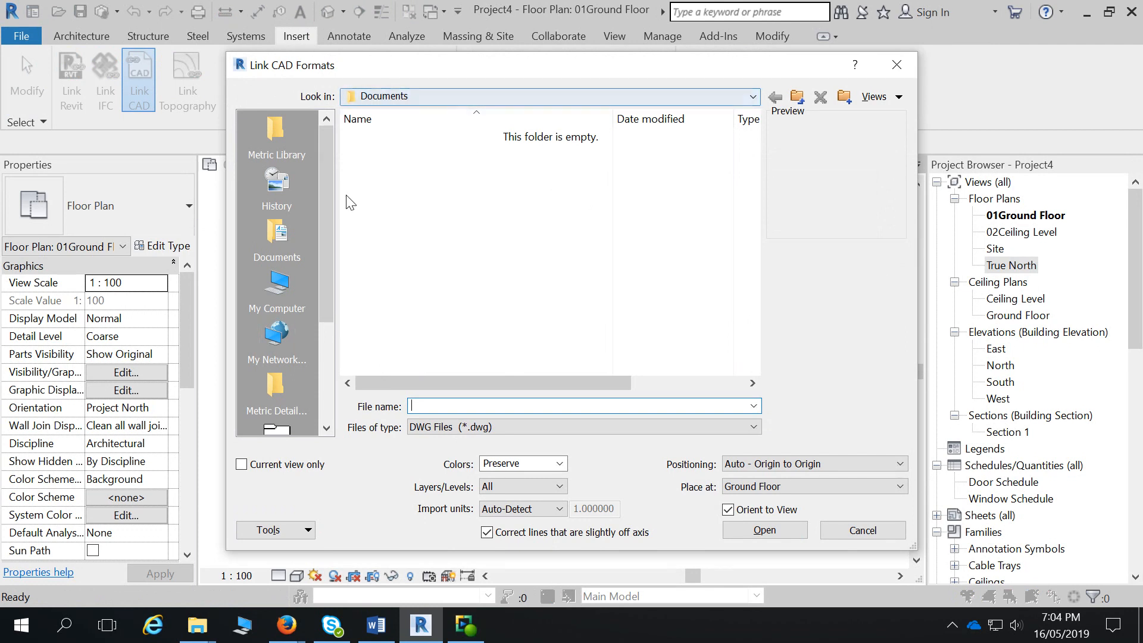
{"action": "left_click_drag", "start_coordinate": [327, 256], "coordinate": [314, 221]}
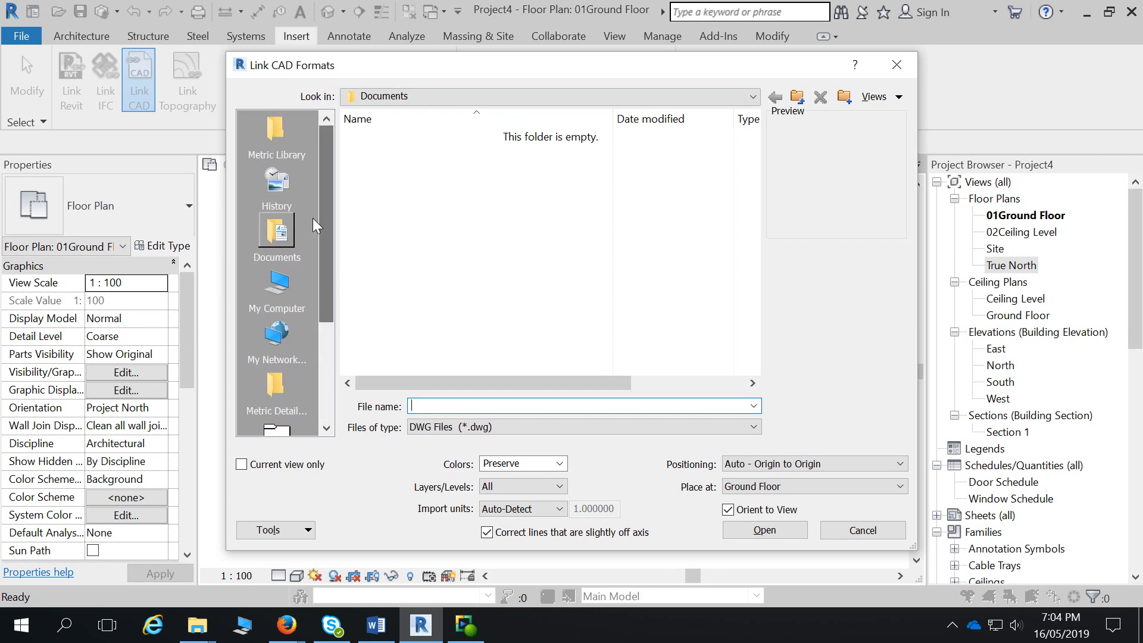
{"action": "left_click", "coordinate": [292, 228]}
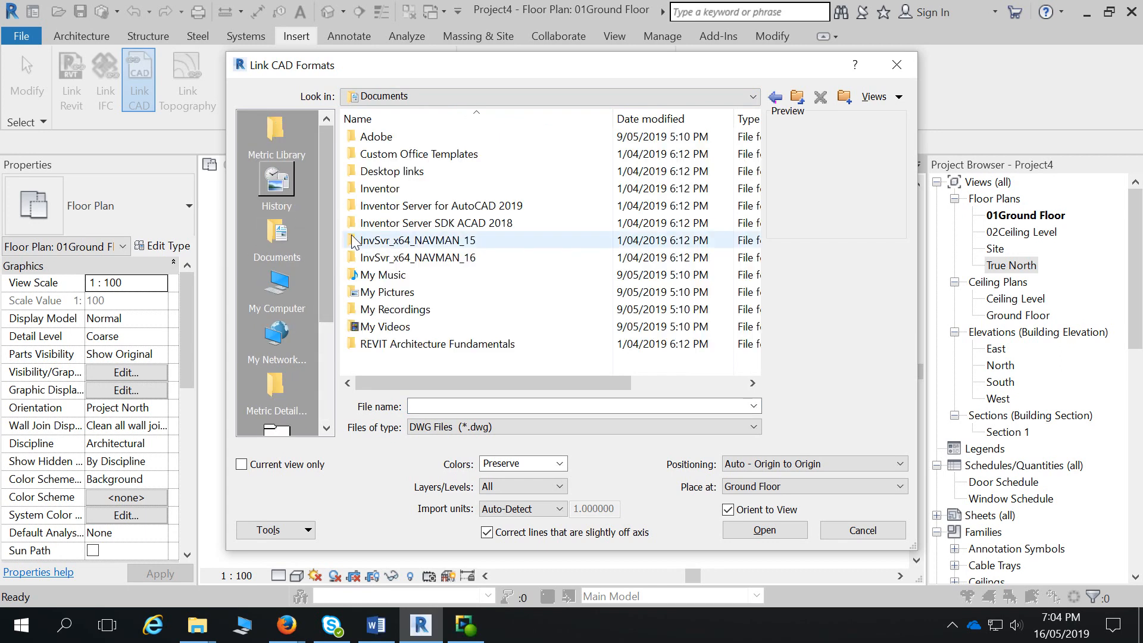
{"action": "left_click", "coordinate": [278, 288]}
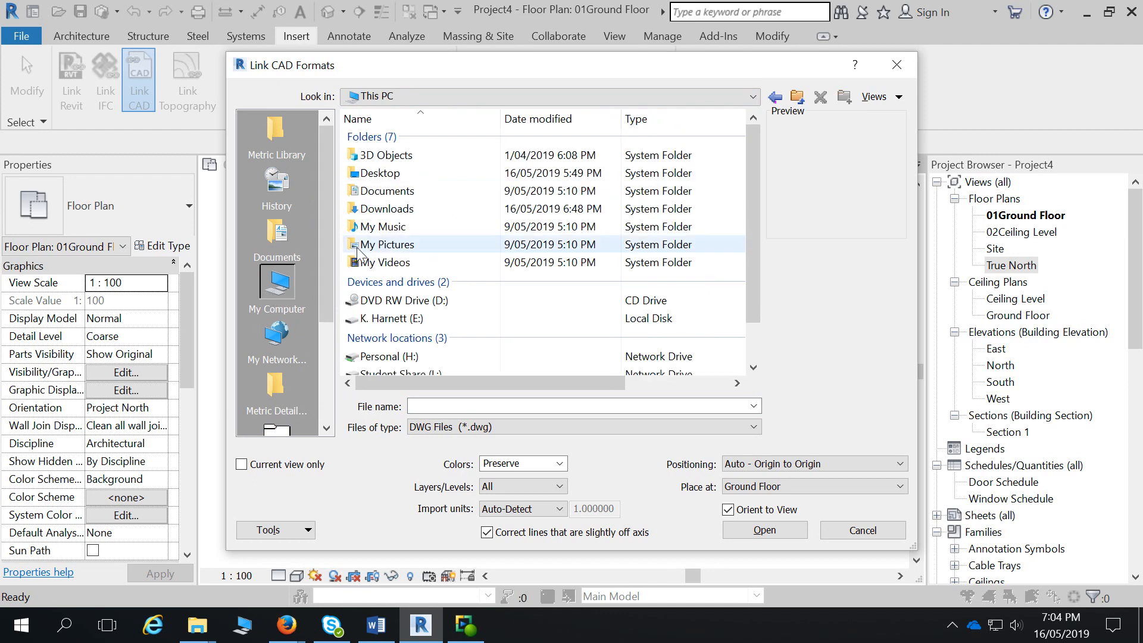
{"action": "double_click", "coordinate": [375, 208]}
{"action": "left_click", "coordinate": [398, 155]}
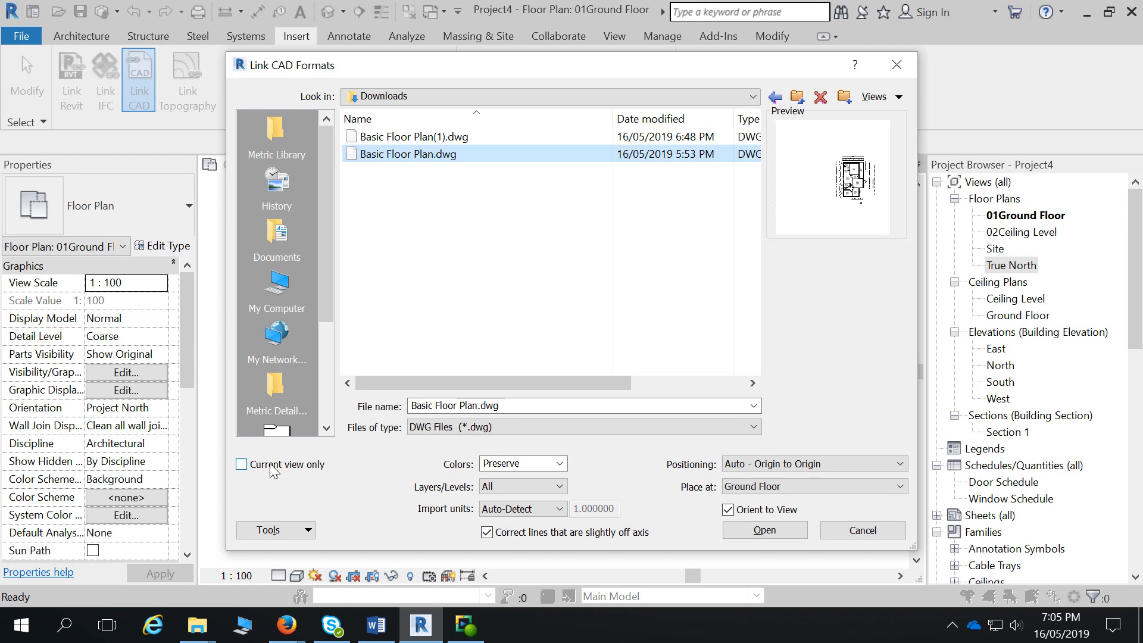
- Review the CAD link's available options for colors, layers/levels and import units
{"action": "left_click", "coordinate": [560, 465]}
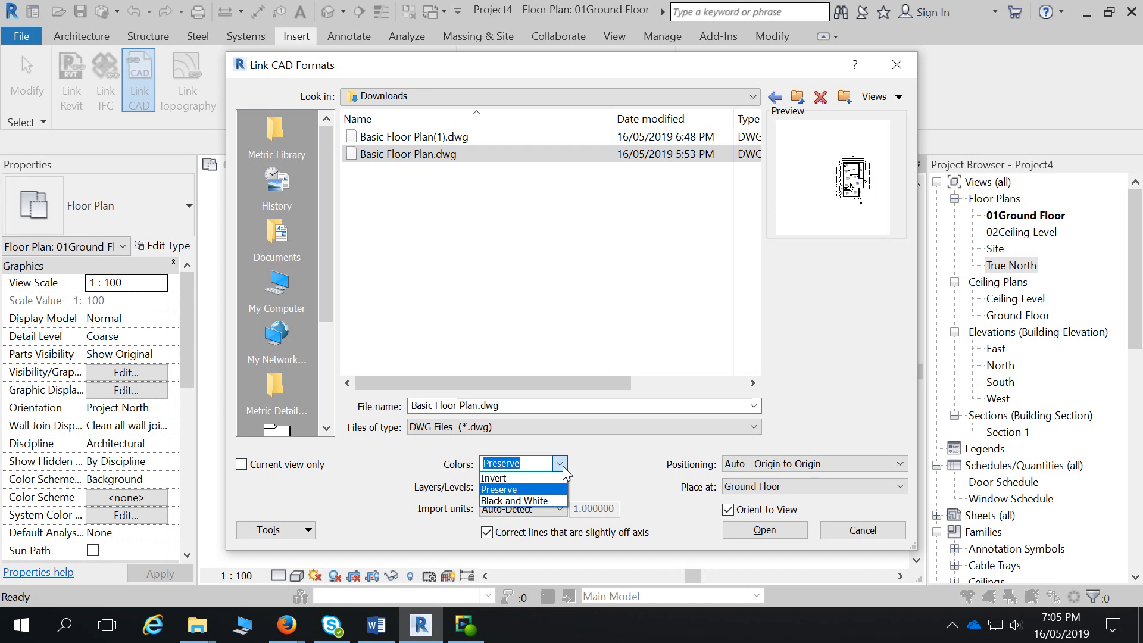
{"action": "left_click", "coordinate": [563, 465]}
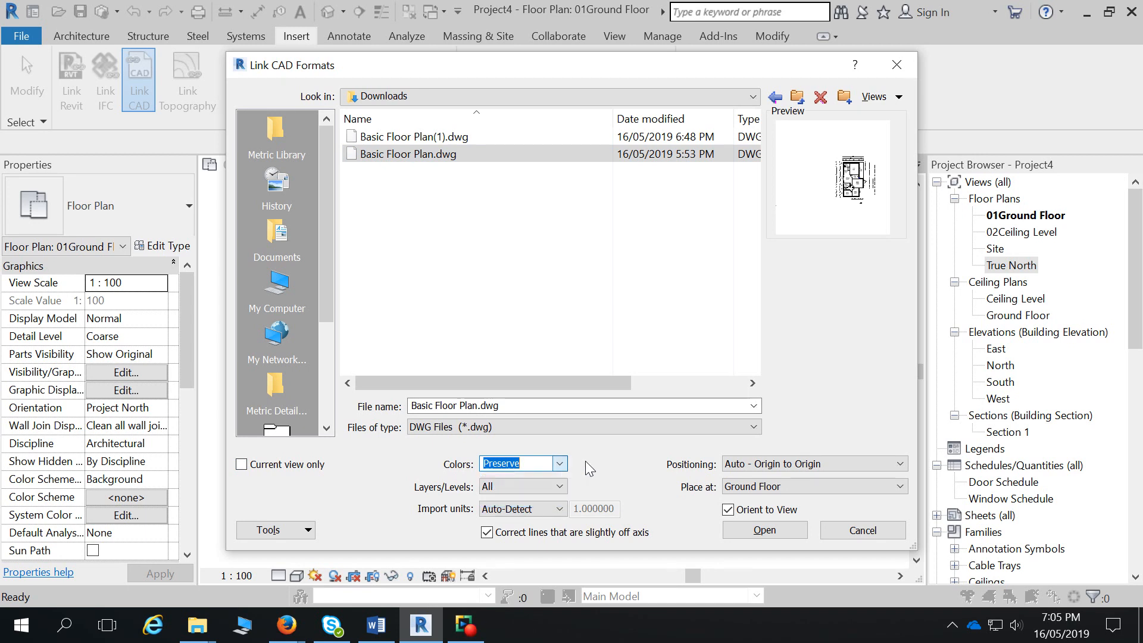
{"action": "left_click", "coordinate": [559, 488]}
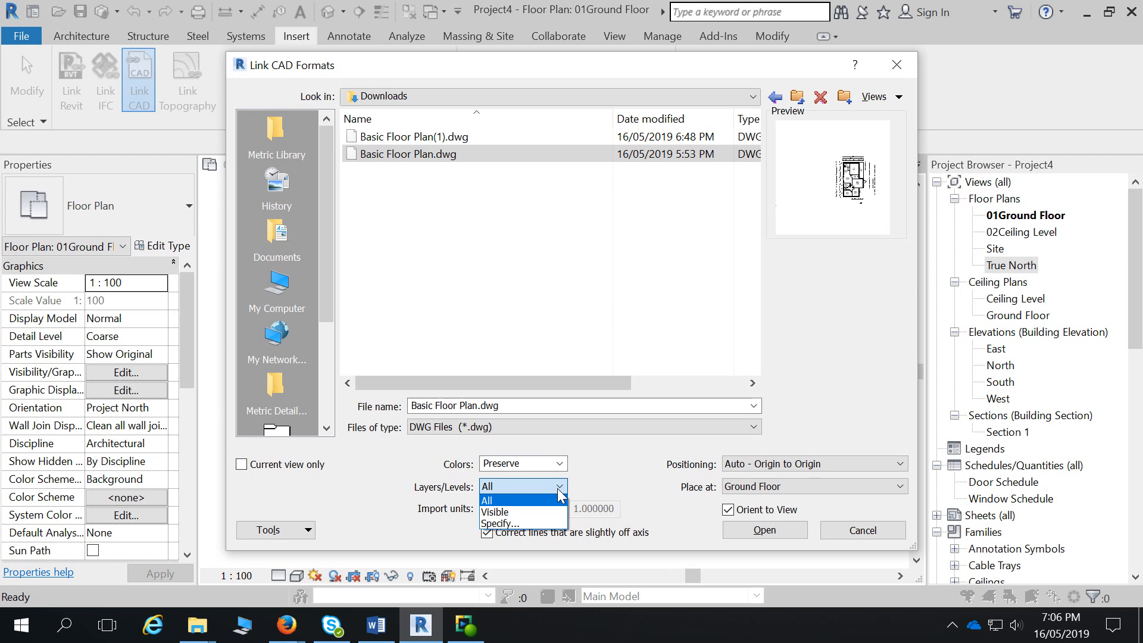
{"action": "left_click", "coordinate": [583, 479]}
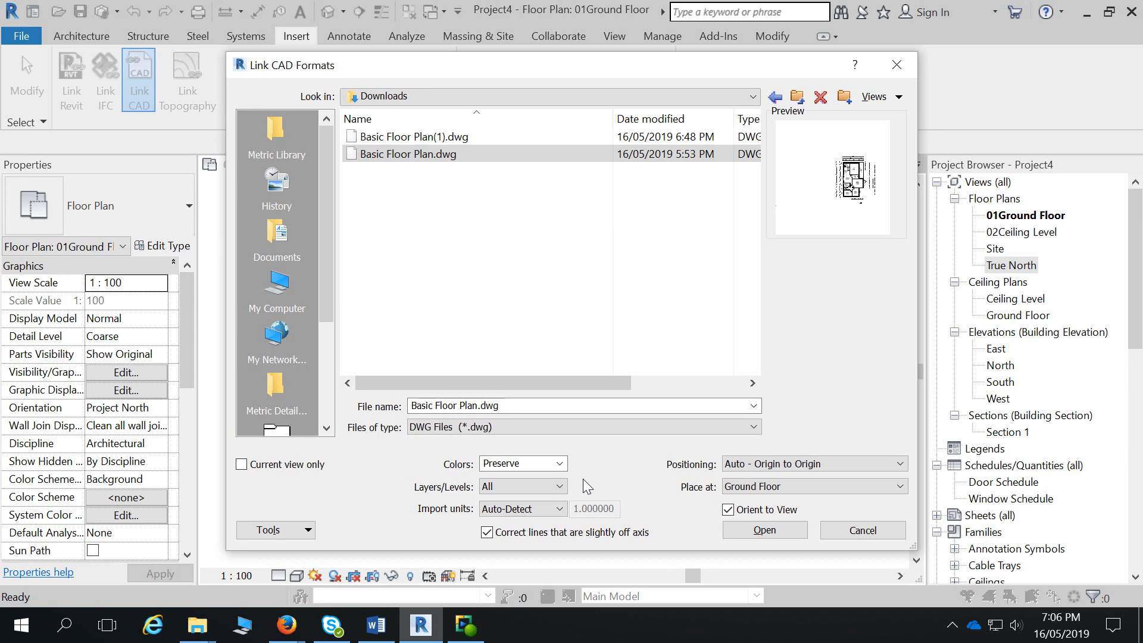
{"action": "left_click", "coordinate": [553, 487]}
{"action": "left_click", "coordinate": [545, 510]}
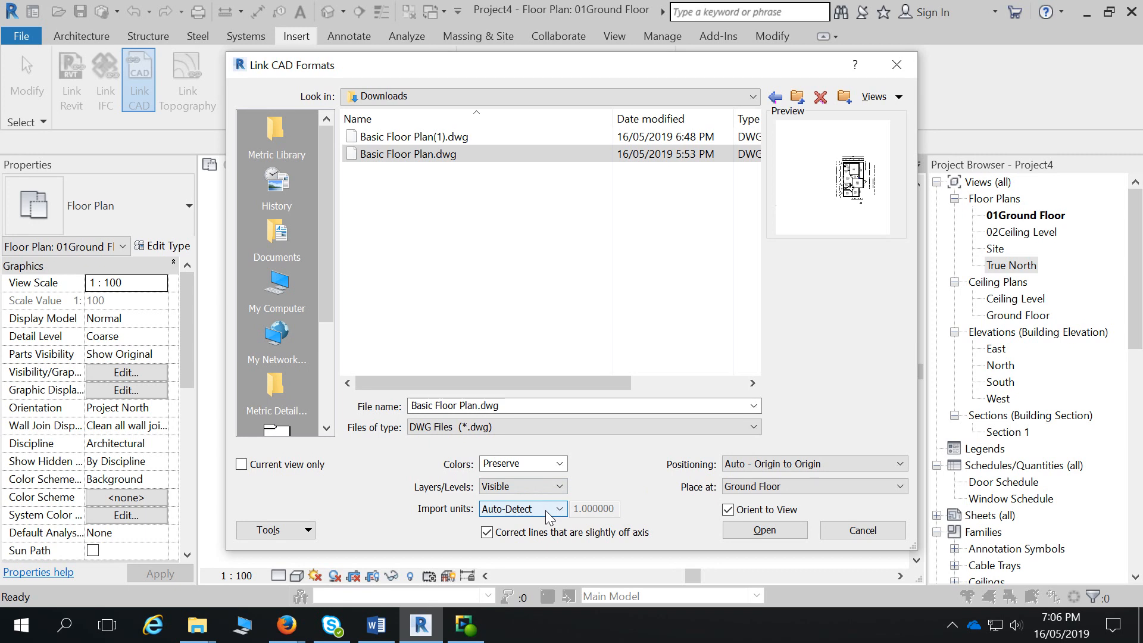
{"action": "left_click", "coordinate": [559, 487]}
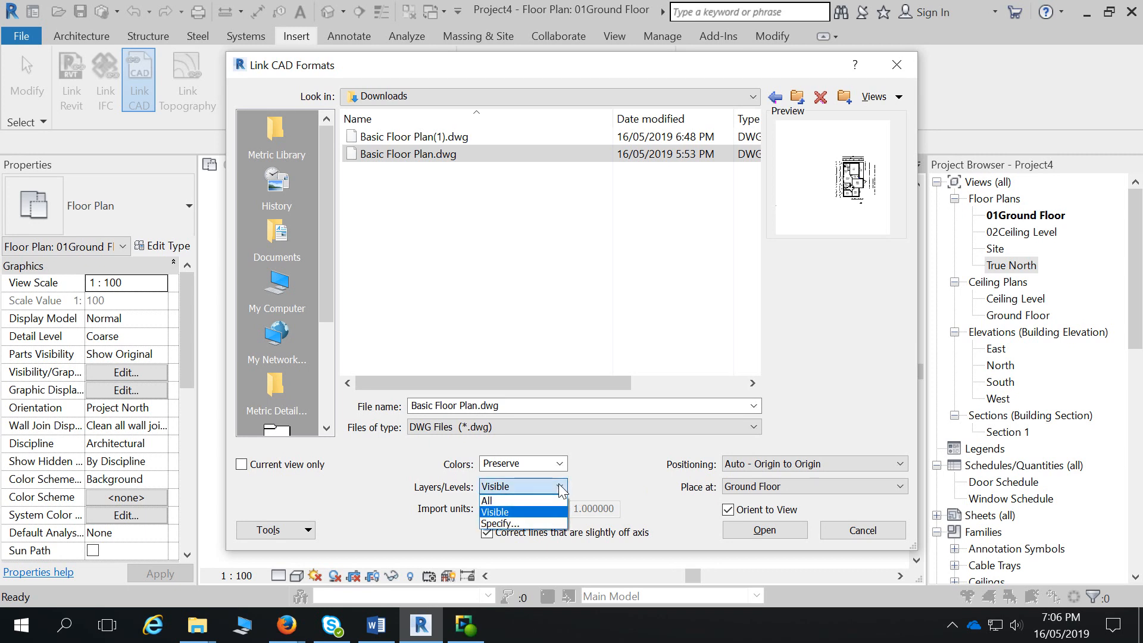
{"action": "left_click", "coordinate": [494, 500]}
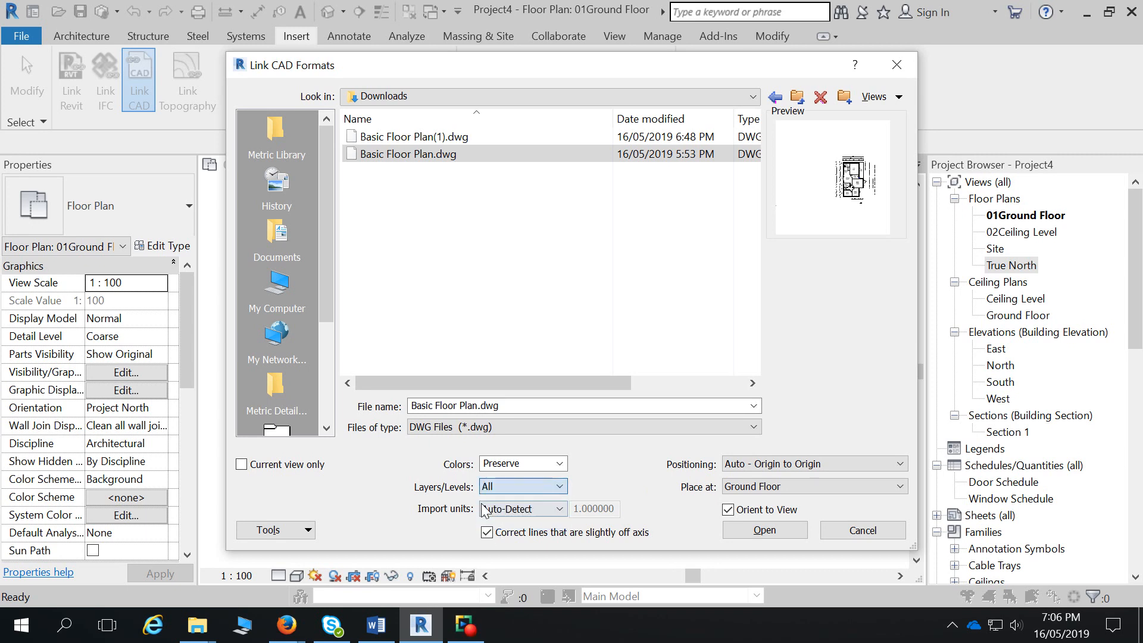
{"action": "left_click", "coordinate": [531, 512]}
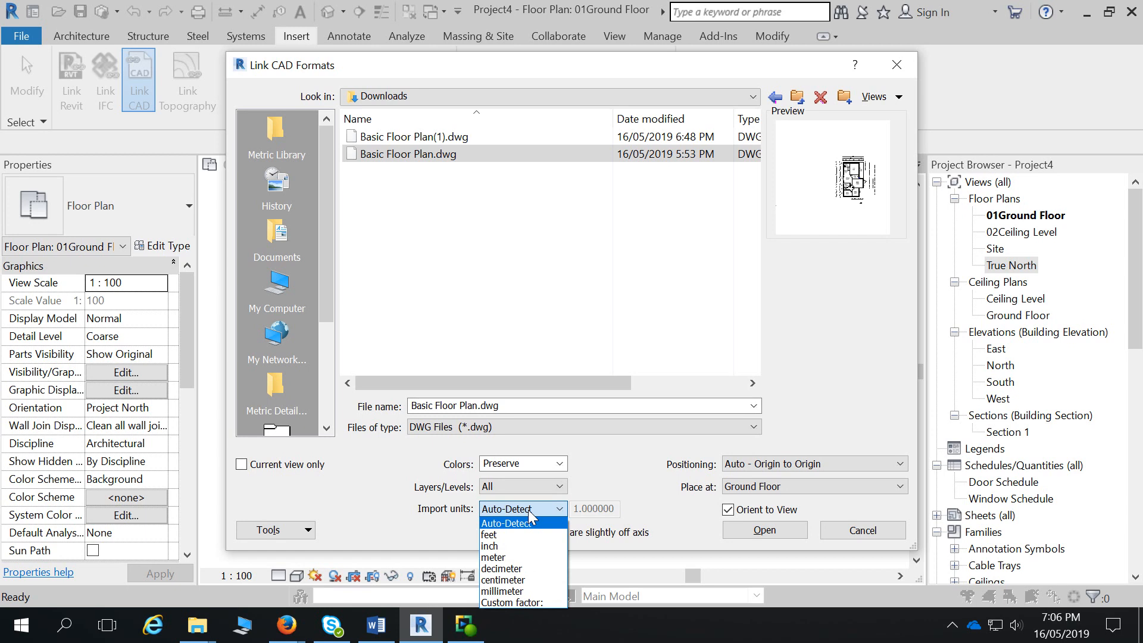
{"action": "left_click", "coordinate": [529, 522]}
{"action": "left_click", "coordinate": [497, 535]}
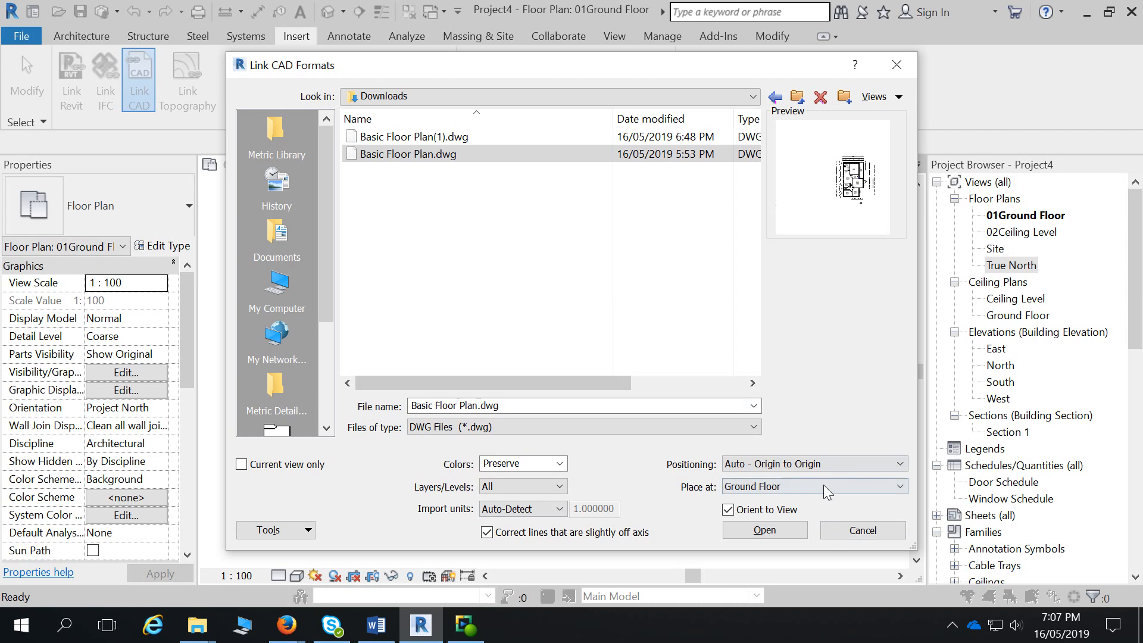
- Set the CAD link's positioning to Auto - Center to Center and link the drawing at the Ground Floor level
{"action": "left_click", "coordinate": [864, 466]}
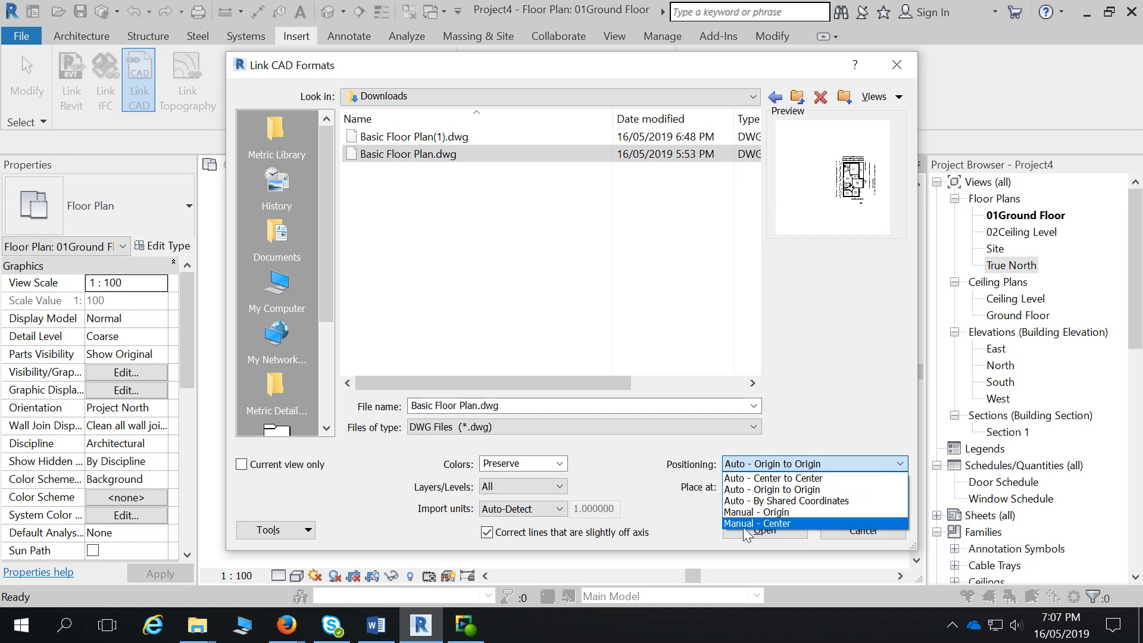
{"action": "left_click", "coordinate": [775, 480]}
{"action": "left_click", "coordinate": [766, 493]}
{"action": "left_click", "coordinate": [768, 498]}
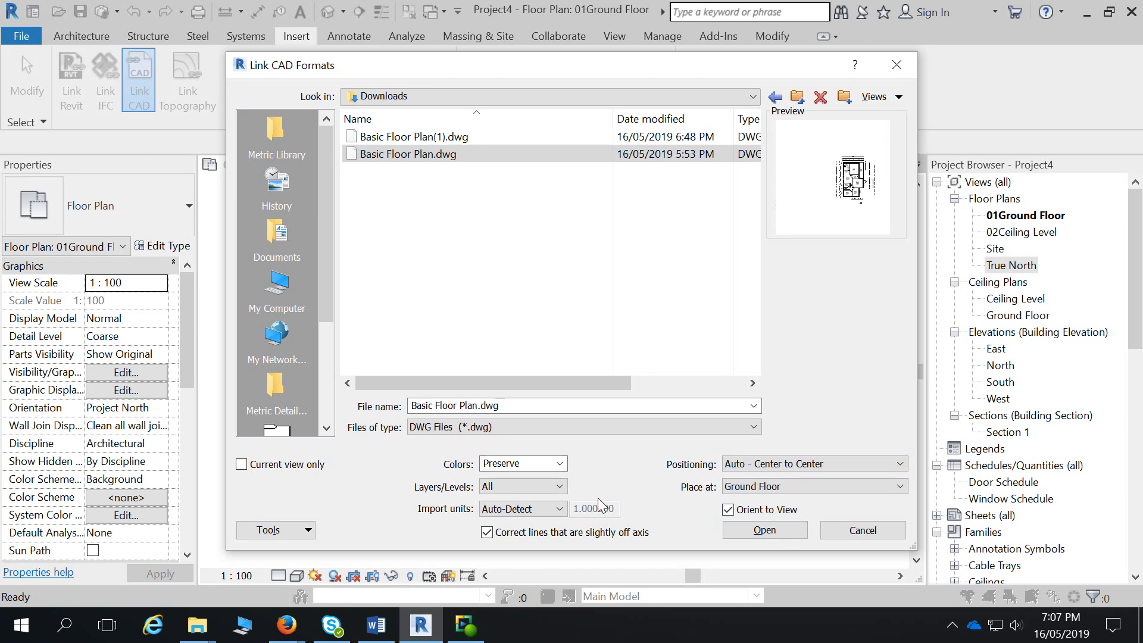
{"action": "left_click", "coordinate": [760, 530]}
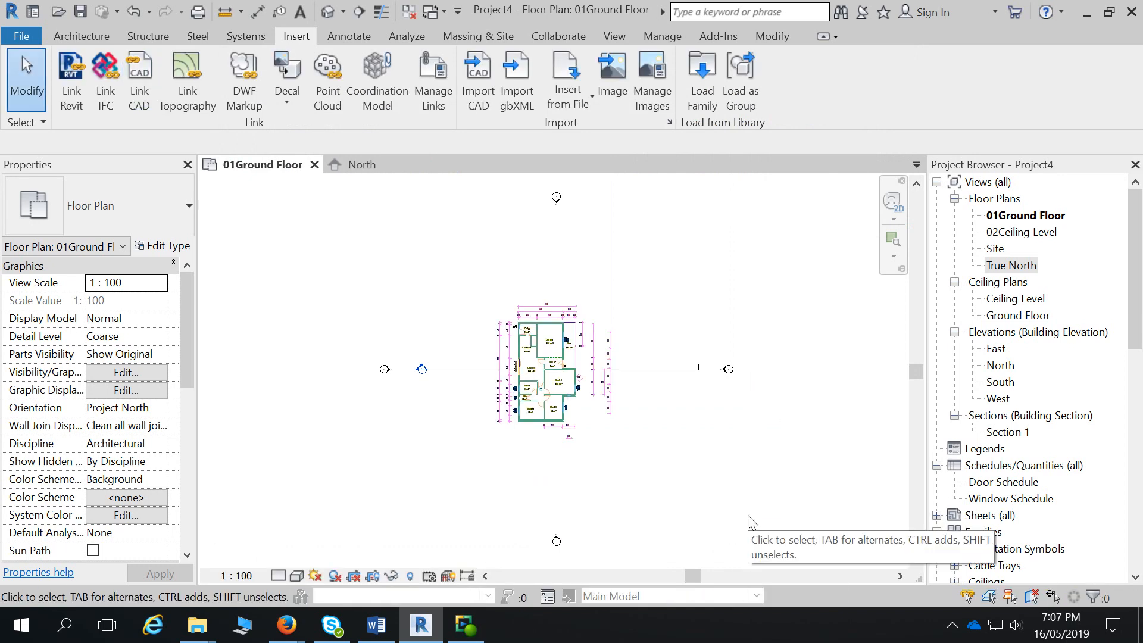
{"action": "scroll", "coordinate": [523, 389], "scroll_direction": "up", "scroll_amount": 4}
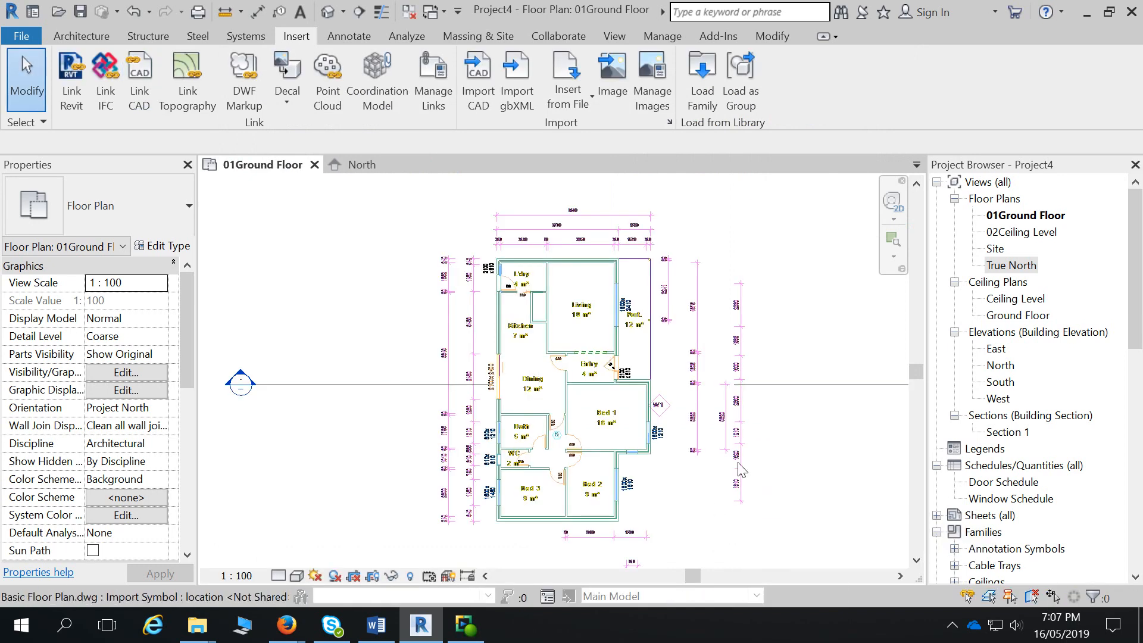
{"action": "scroll", "coordinate": [710, 464], "scroll_direction": "down", "scroll_amount": 4}
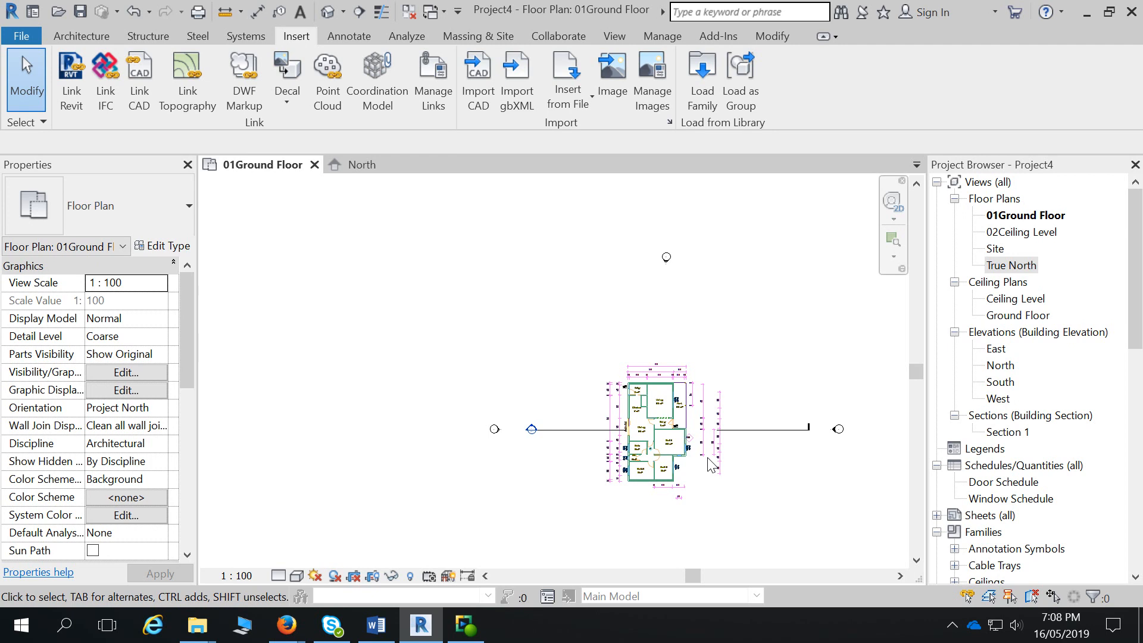
- Query the porch outline and a wall line in the linked floor plan for their layer information
{"action": "left_click", "coordinate": [667, 485]}
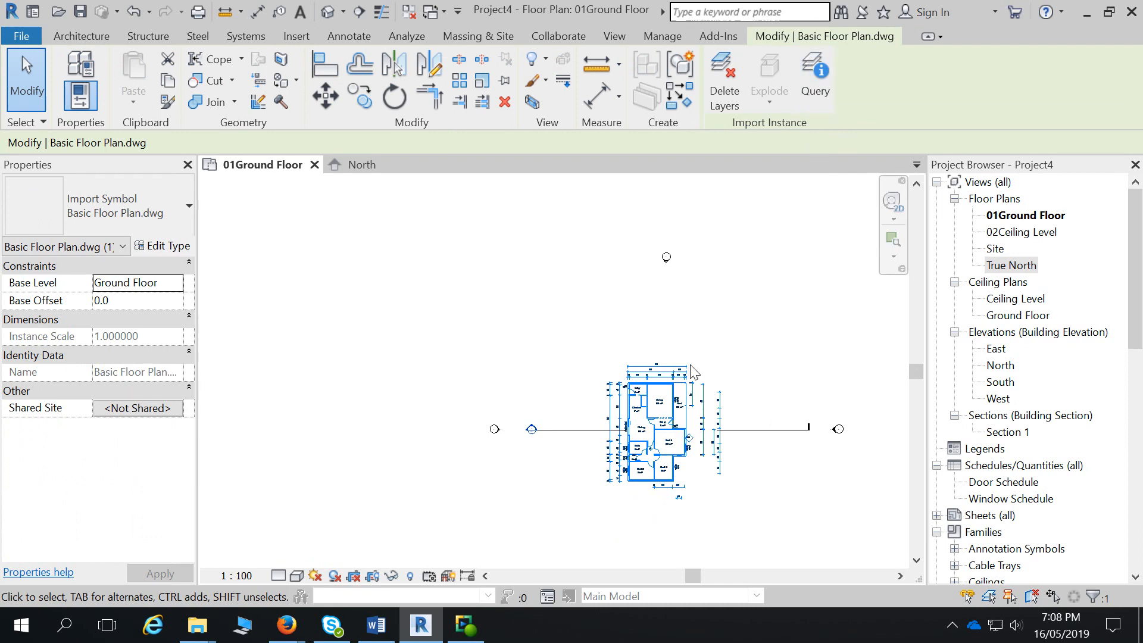
{"action": "left_click", "coordinate": [820, 94]}
{"action": "scroll", "coordinate": [707, 400], "scroll_direction": "up", "scroll_amount": 3}
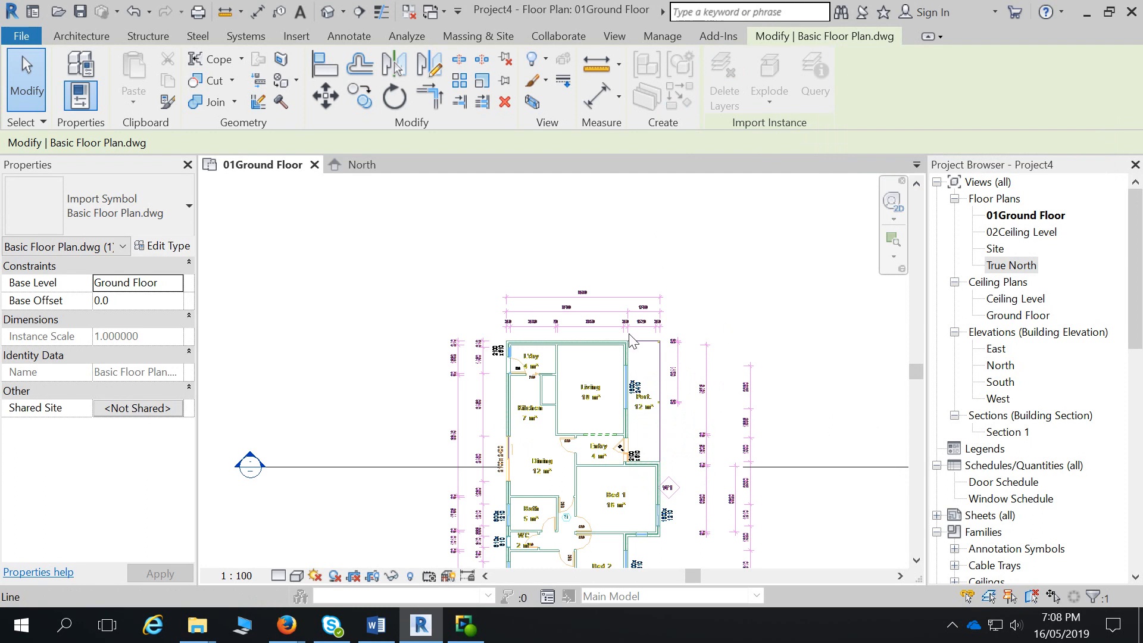
{"action": "left_click", "coordinate": [25, 48]}
{"action": "left_click", "coordinate": [549, 358]}
{"action": "left_click", "coordinate": [814, 93]}
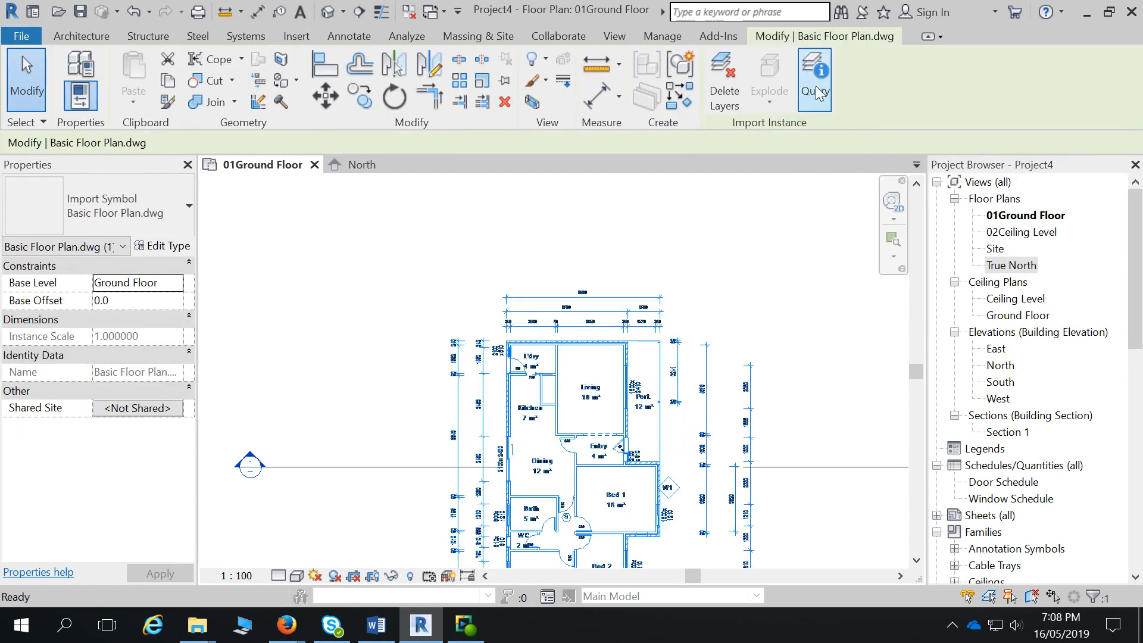
{"action": "left_click", "coordinate": [660, 378]}
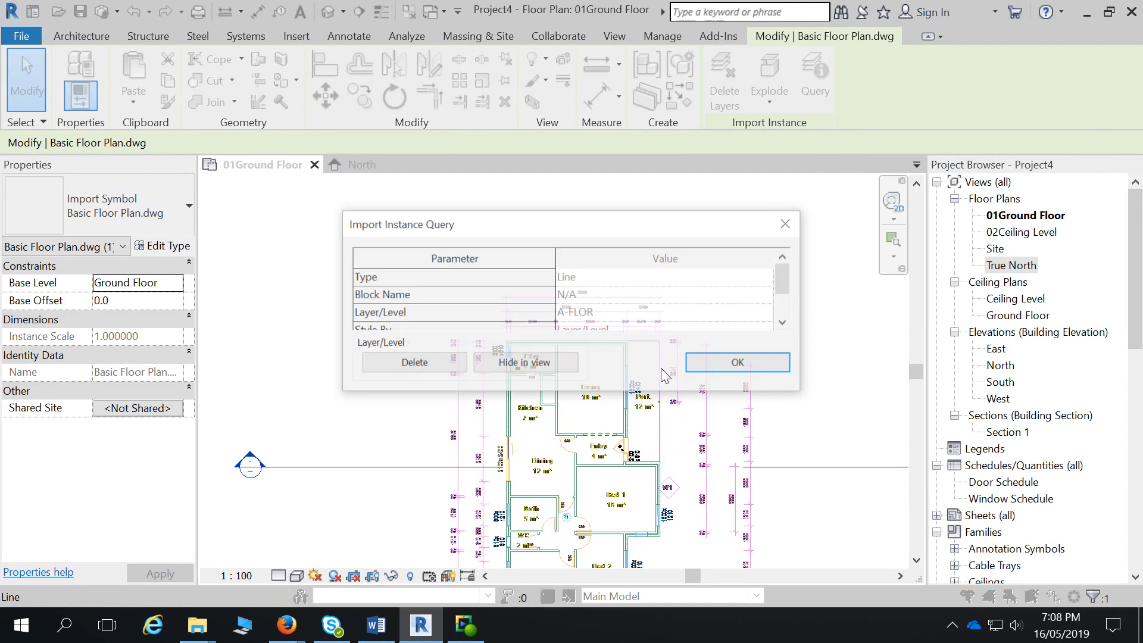
{"action": "left_click_drag", "start_coordinate": [784, 284], "coordinate": [783, 298]}
{"action": "left_click", "coordinate": [788, 223]}
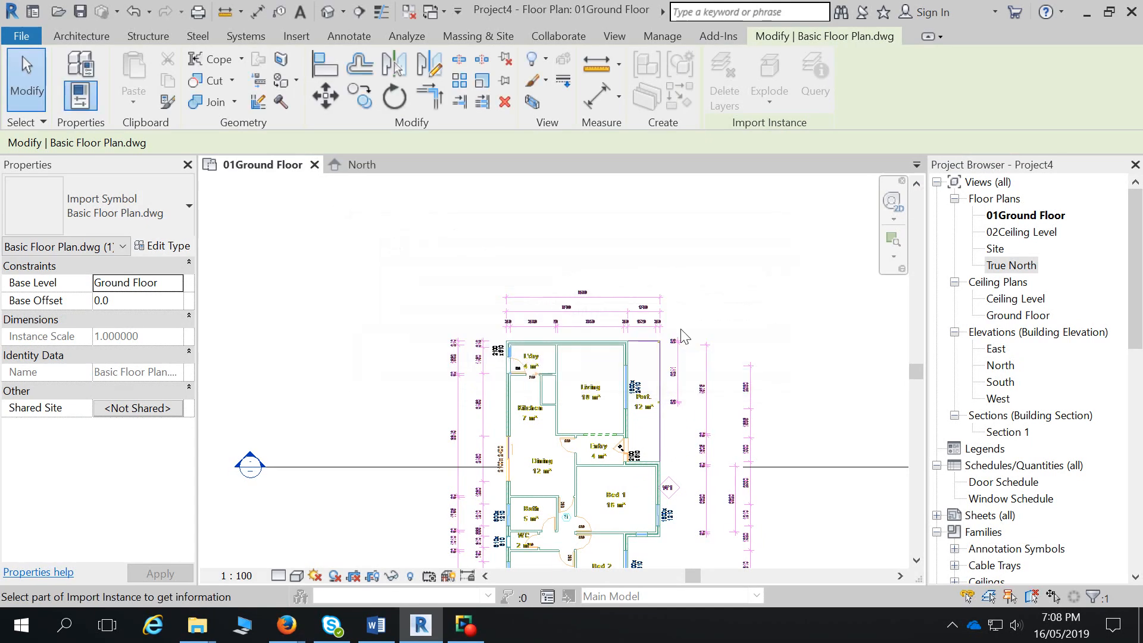
{"action": "left_click", "coordinate": [628, 365]}
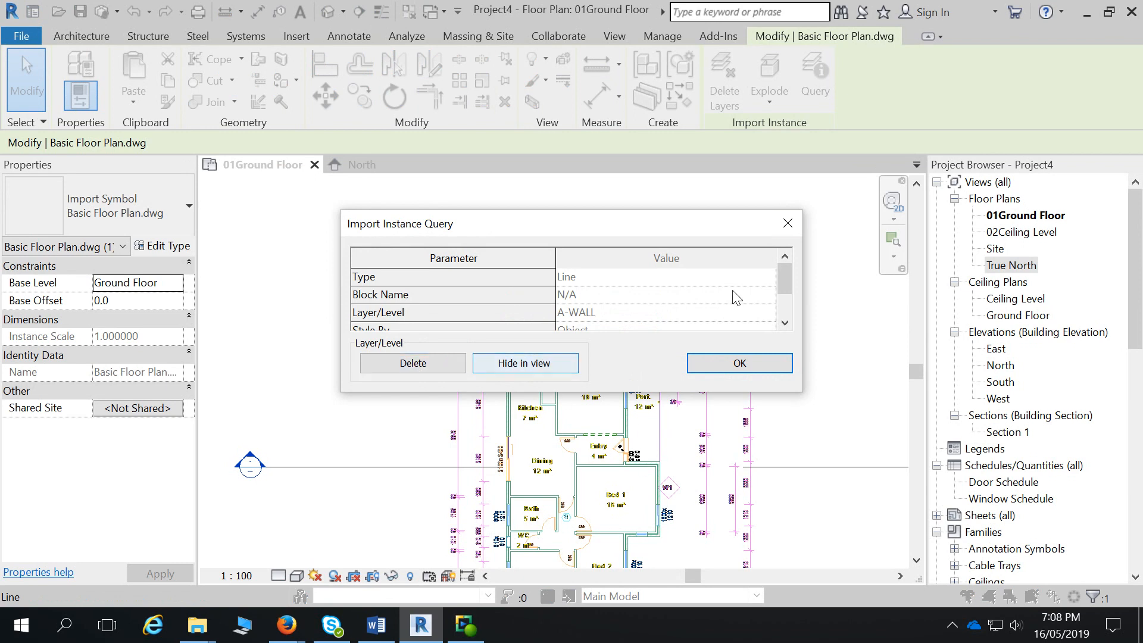
{"action": "left_click", "coordinate": [786, 222]}
{"action": "left_click", "coordinate": [27, 81]}
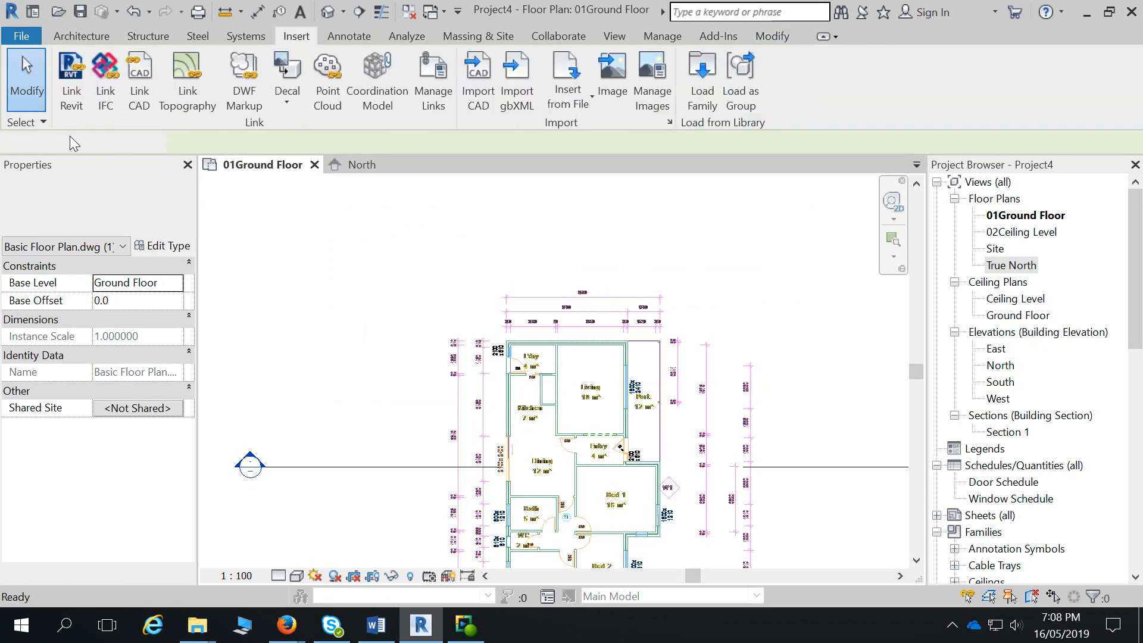
- Try moving the linked floor plan upward in the view and undo the move
{"action": "left_click", "coordinate": [609, 451]}
{"action": "key", "text": "Escape"}
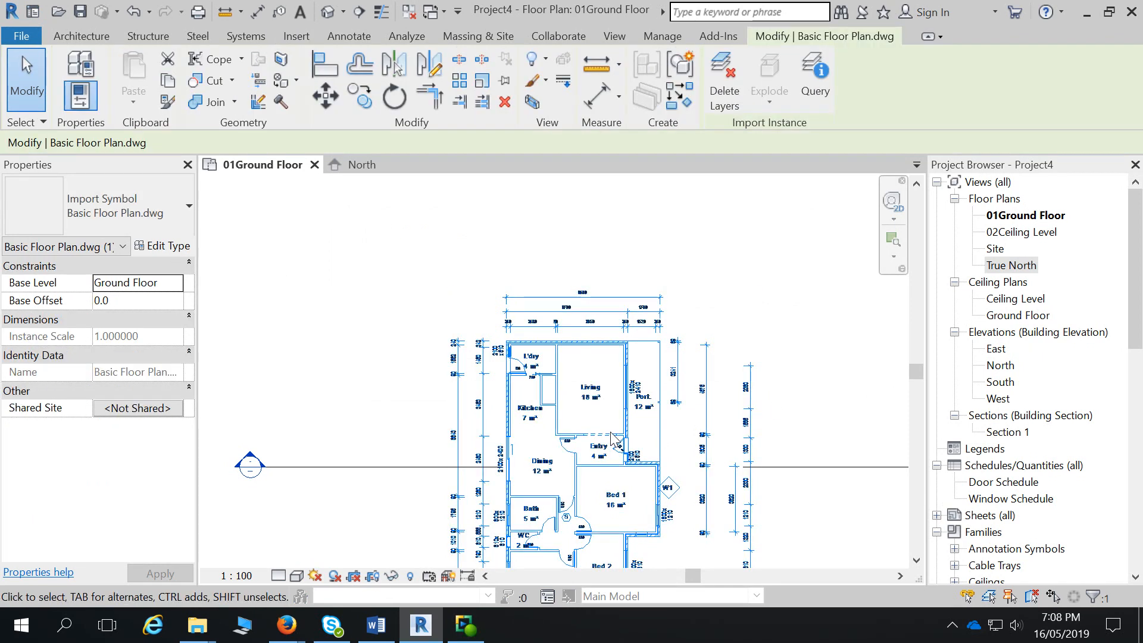
{"action": "left_click_drag", "start_coordinate": [624, 345], "coordinate": [622, 295]}
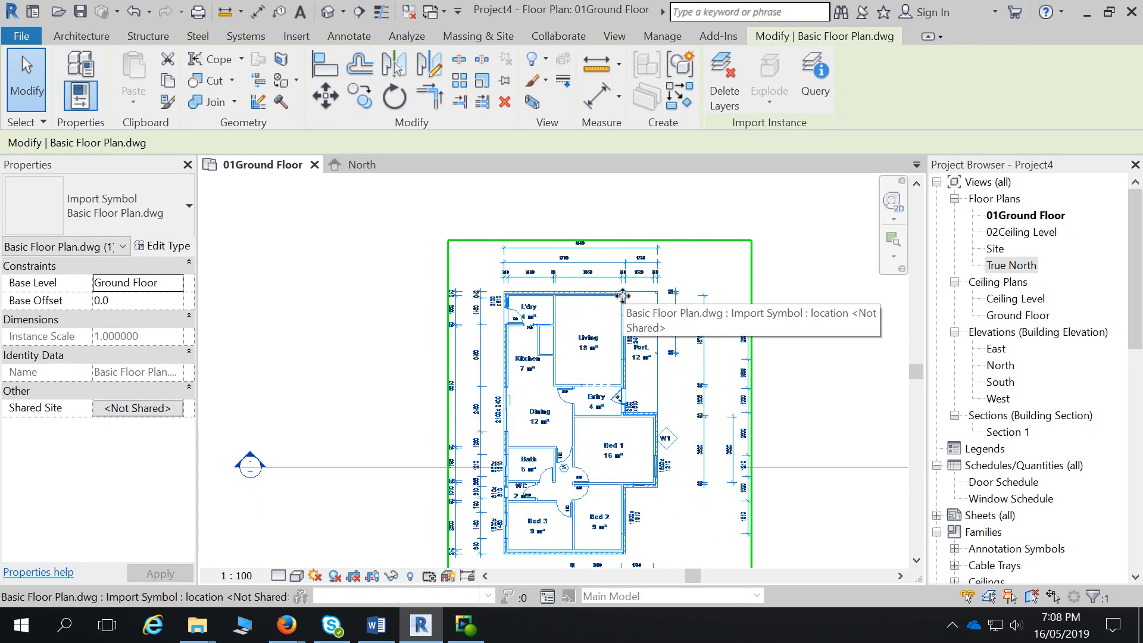
{"action": "key", "text": "ctrl+z"}
{"action": "left_click", "coordinate": [644, 301]}
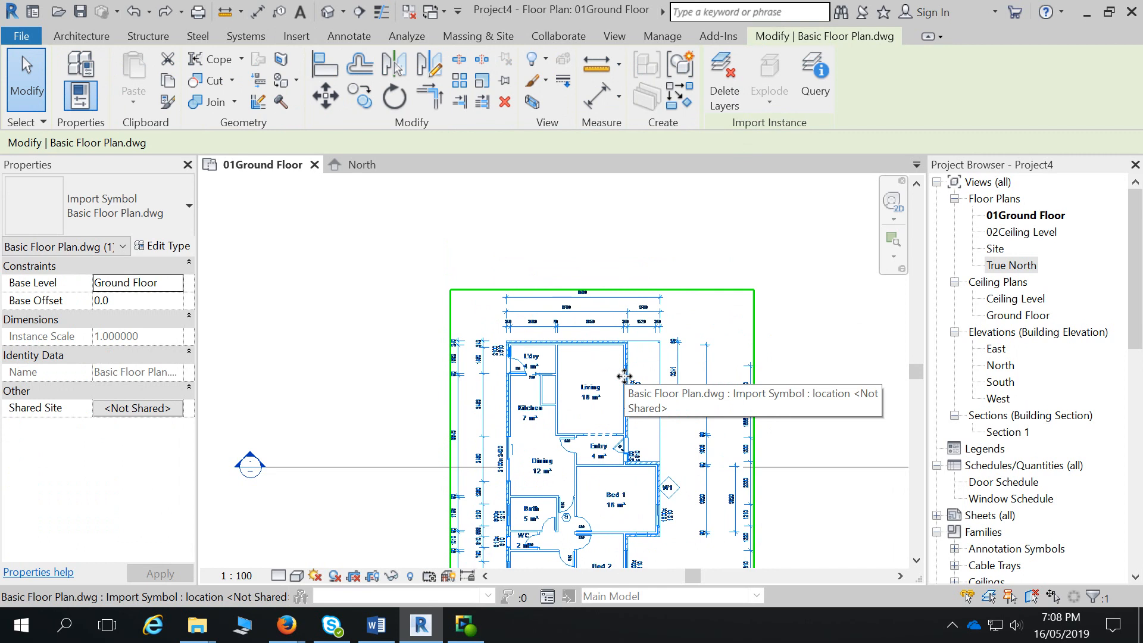
- Pin the linked floor plan in place and clear the selection
{"action": "scroll", "coordinate": [552, 377], "scroll_direction": "down", "scroll_amount": 3}
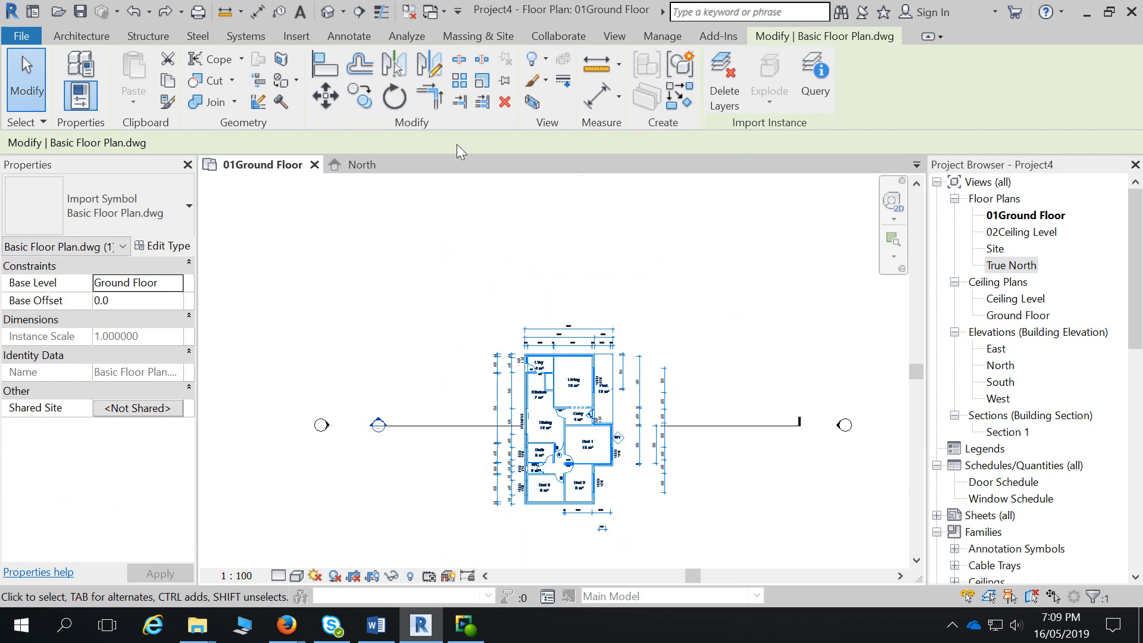
{"action": "left_click", "coordinate": [505, 81]}
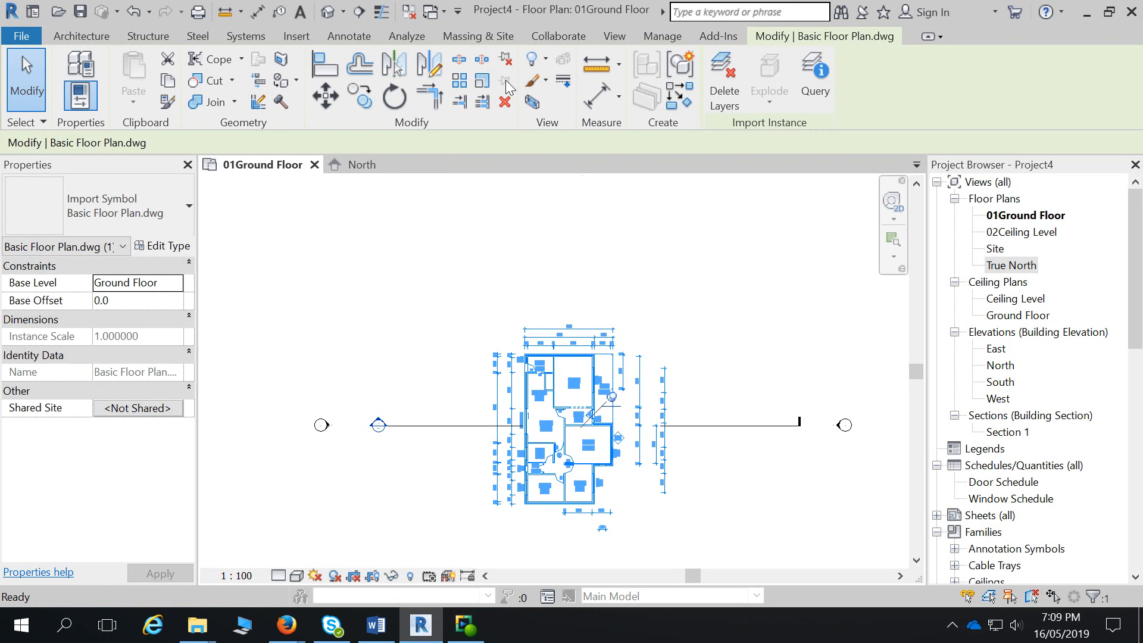
{"action": "scroll", "coordinate": [521, 253], "scroll_direction": "down", "scroll_amount": 2}
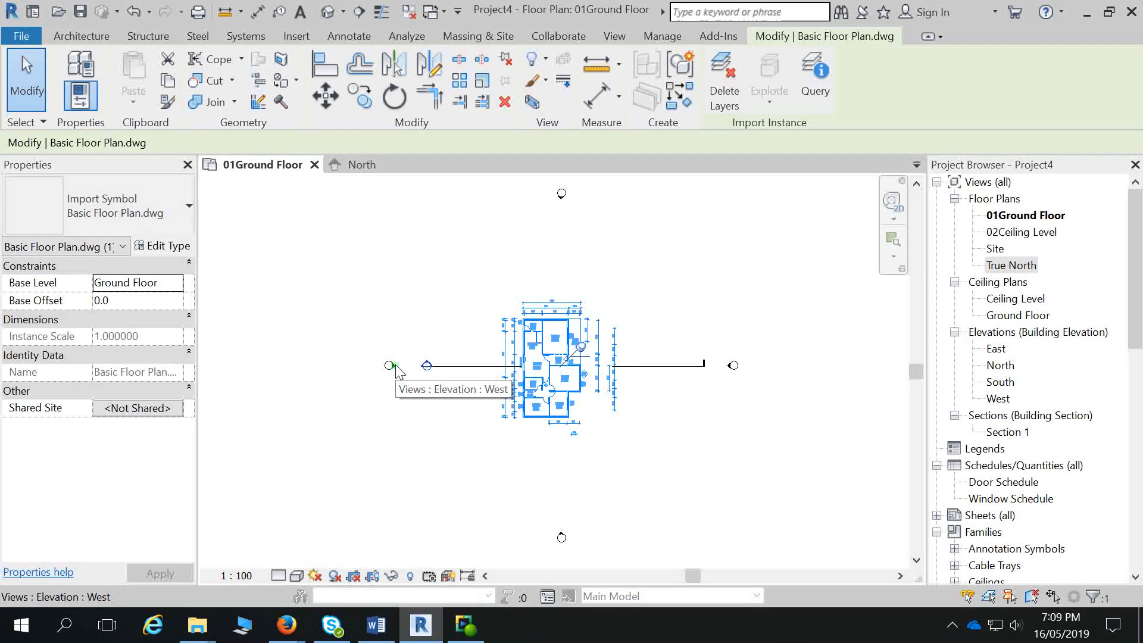
{"action": "left_click", "coordinate": [700, 473]}
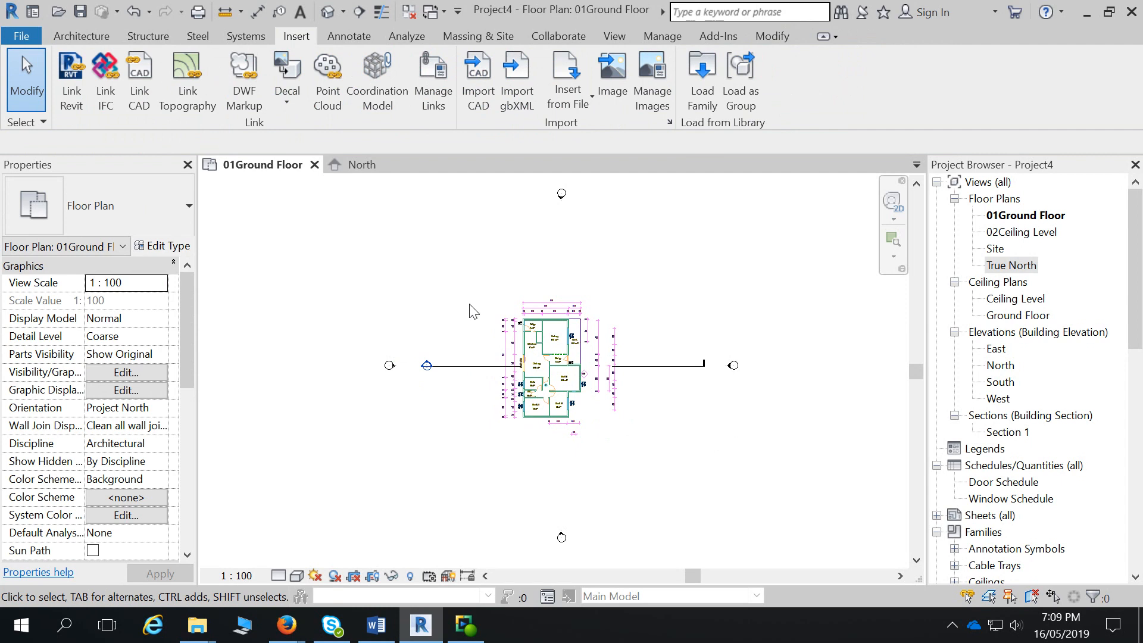
{"action": "key", "text": "v"}
{"action": "key", "text": "v"}
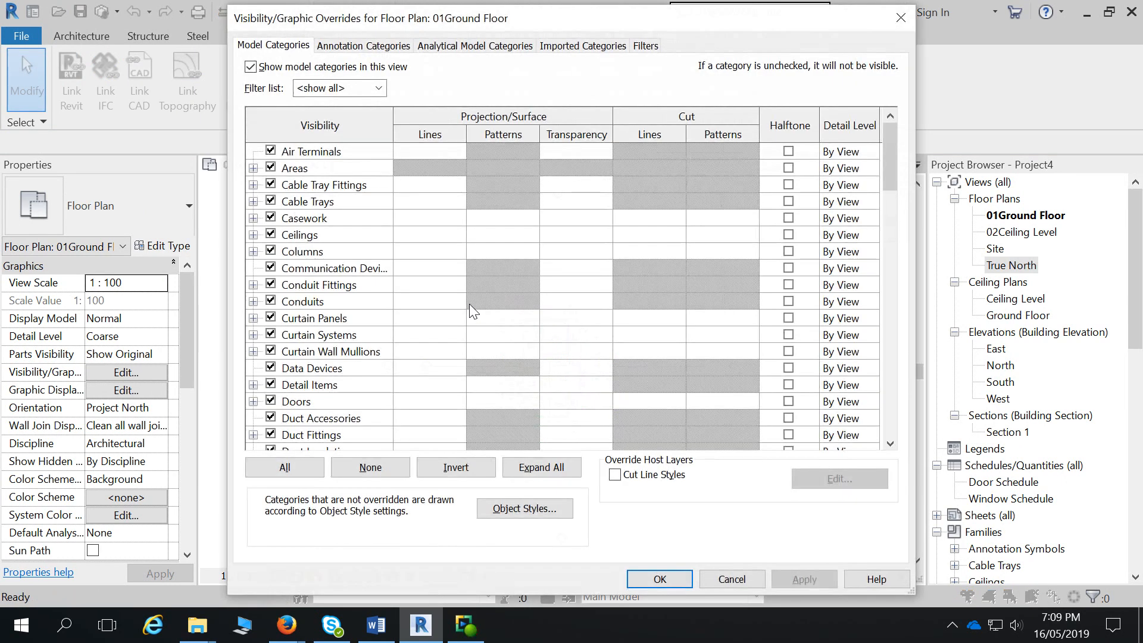
{"action": "key", "text": "Escape"}
{"action": "key", "text": "c"}
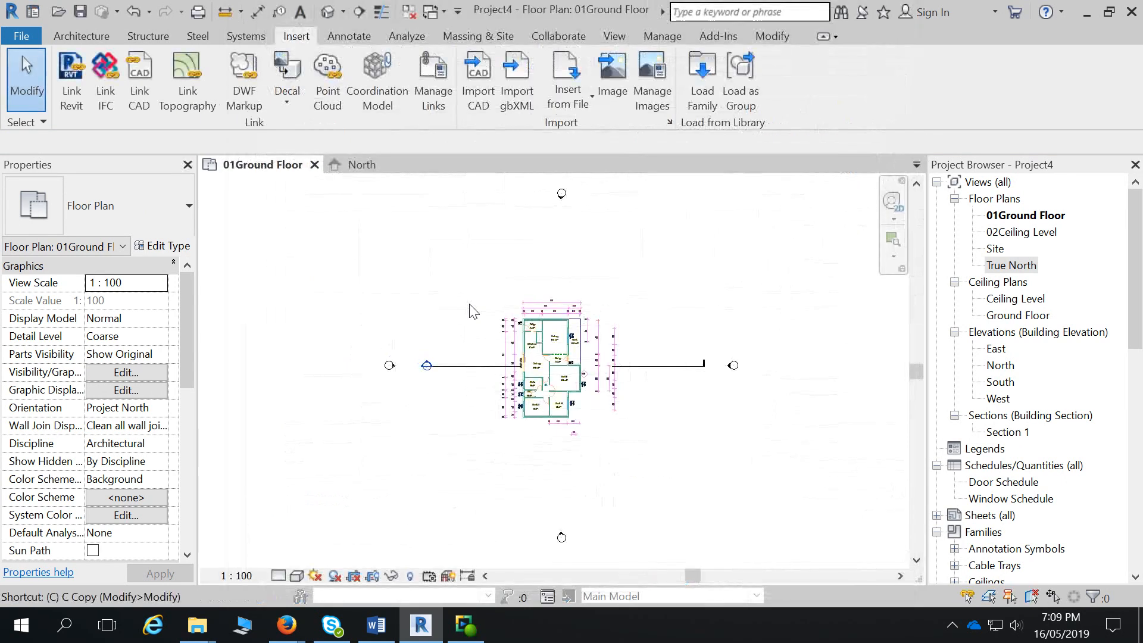
- Open the floor plan's visibility/graphic overrides and expand the imported Basic Floor Plan drawing to list its layers
{"action": "key", "text": "v"}
{"action": "key", "text": "g"}
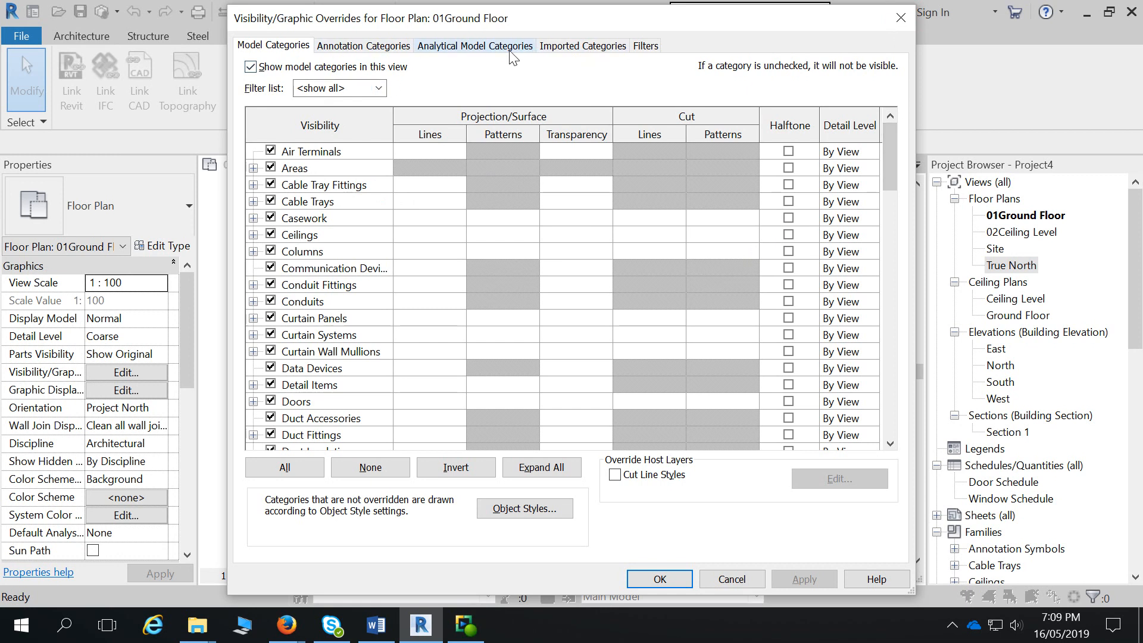
{"action": "left_click", "coordinate": [580, 48]}
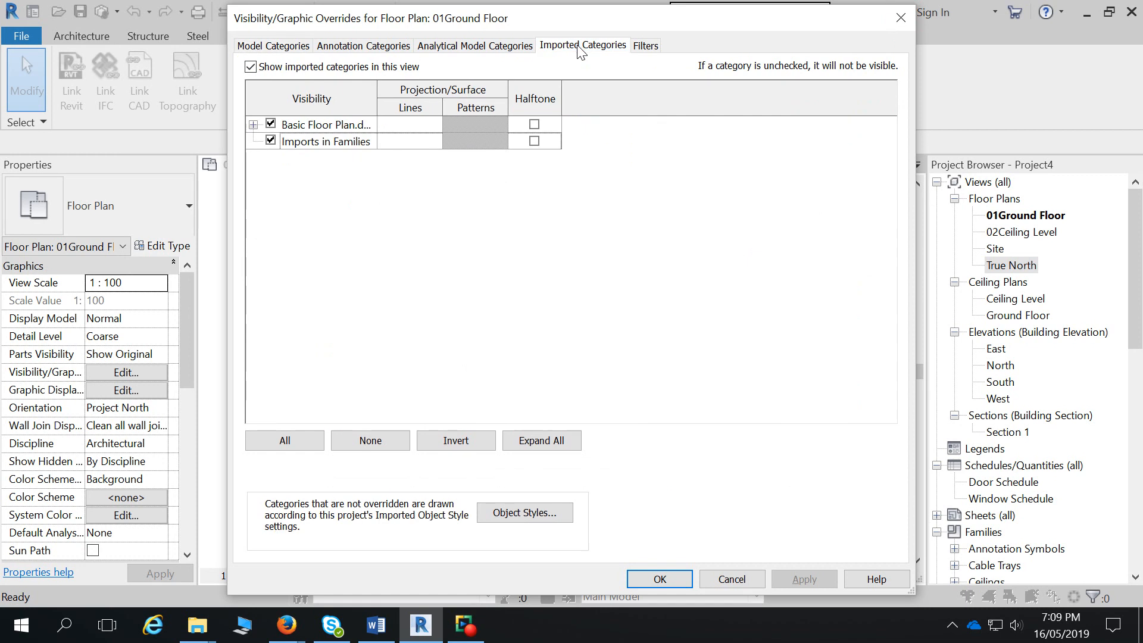
{"action": "left_click", "coordinate": [253, 124]}
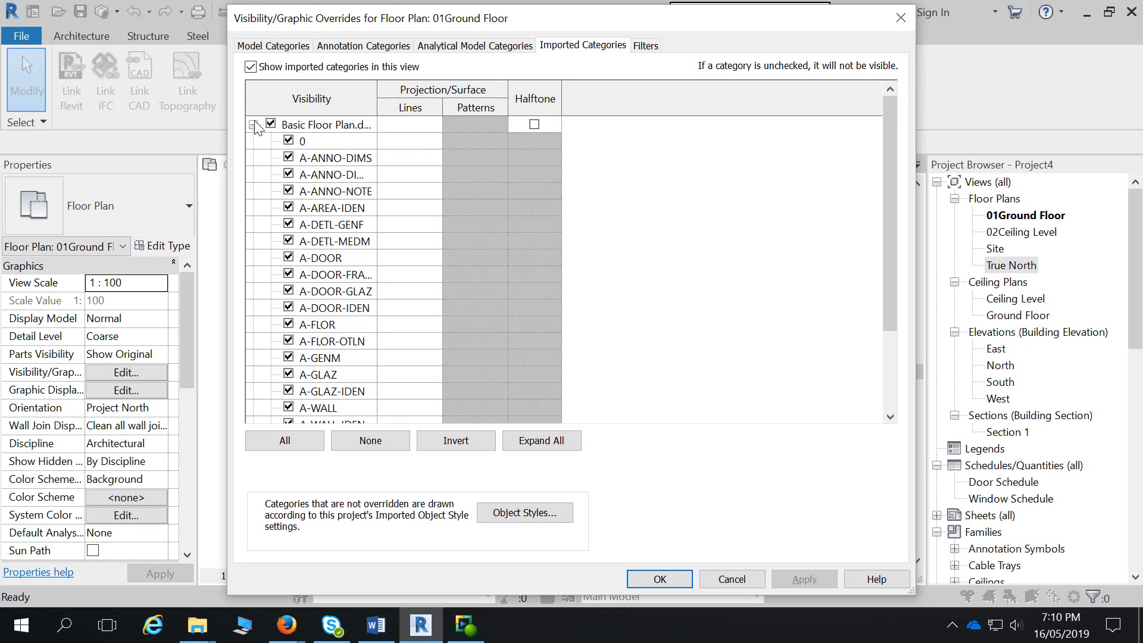
- Select the Basic Floor Plan drawing together with all its layers through S-COLS in the imported categories
{"action": "left_click", "coordinate": [352, 126]}
{"action": "scroll", "coordinate": [346, 164], "scroll_direction": "down", "scroll_amount": 1}
{"action": "scroll", "coordinate": [345, 178], "scroll_direction": "up", "scroll_amount": 1}
{"action": "scroll", "coordinate": [344, 297], "scroll_direction": "down", "scroll_amount": 3}
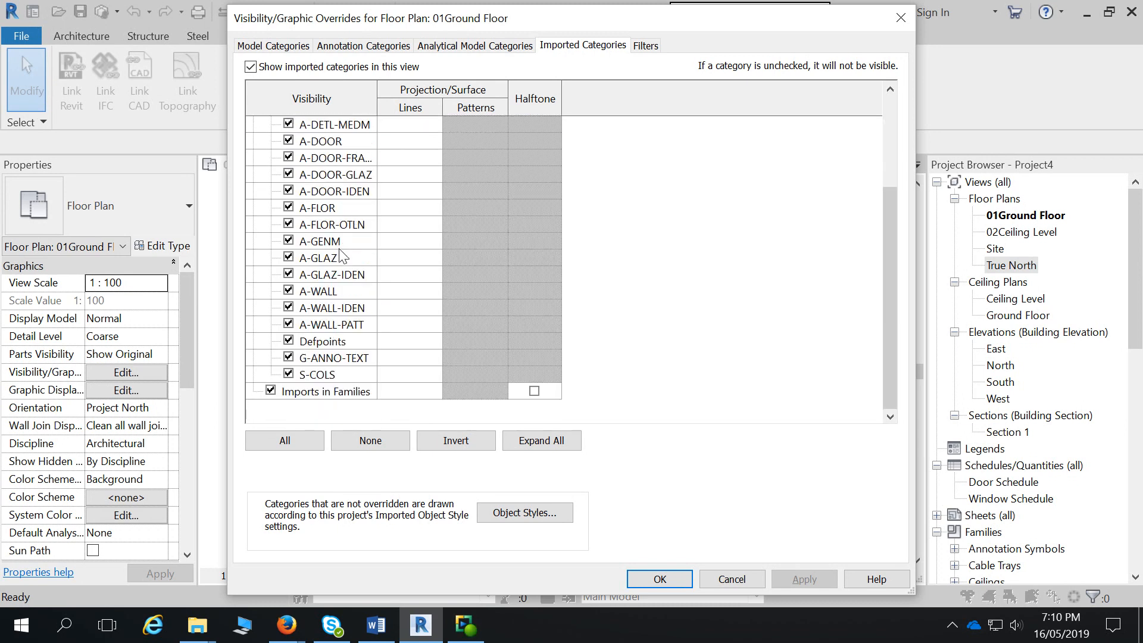
{"action": "left_click", "coordinate": [348, 376], "text": "shift"}
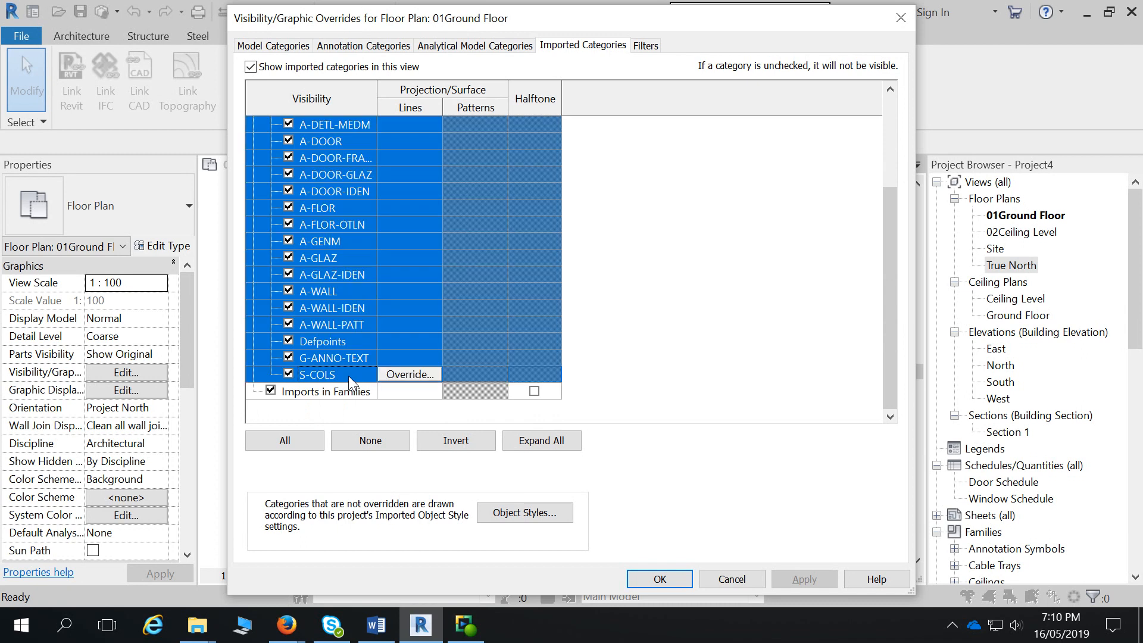
- Override the line color of all selected Basic Floor Plan.dwg layers to magenta in the ground floor plan
{"action": "left_click", "coordinate": [398, 375]}
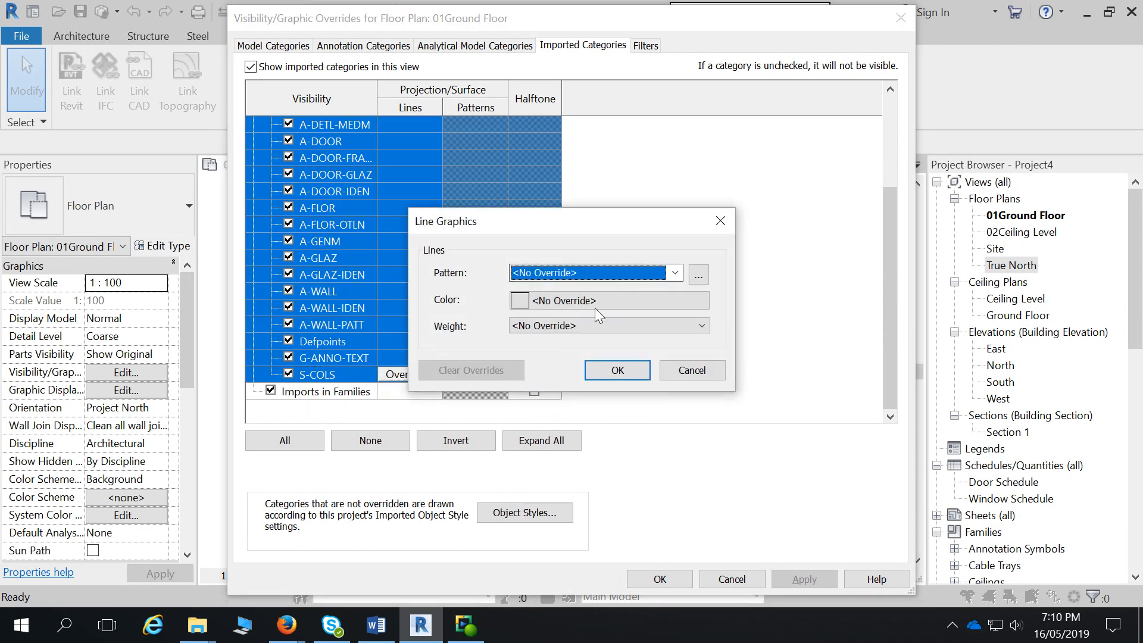
{"action": "left_click", "coordinate": [590, 301]}
{"action": "left_click", "coordinate": [525, 322]}
{"action": "left_click", "coordinate": [643, 457]}
{"action": "left_click", "coordinate": [617, 370]}
{"action": "left_click", "coordinate": [660, 579]}
{"action": "scroll", "coordinate": [560, 373], "scroll_direction": "up", "scroll_amount": 5}
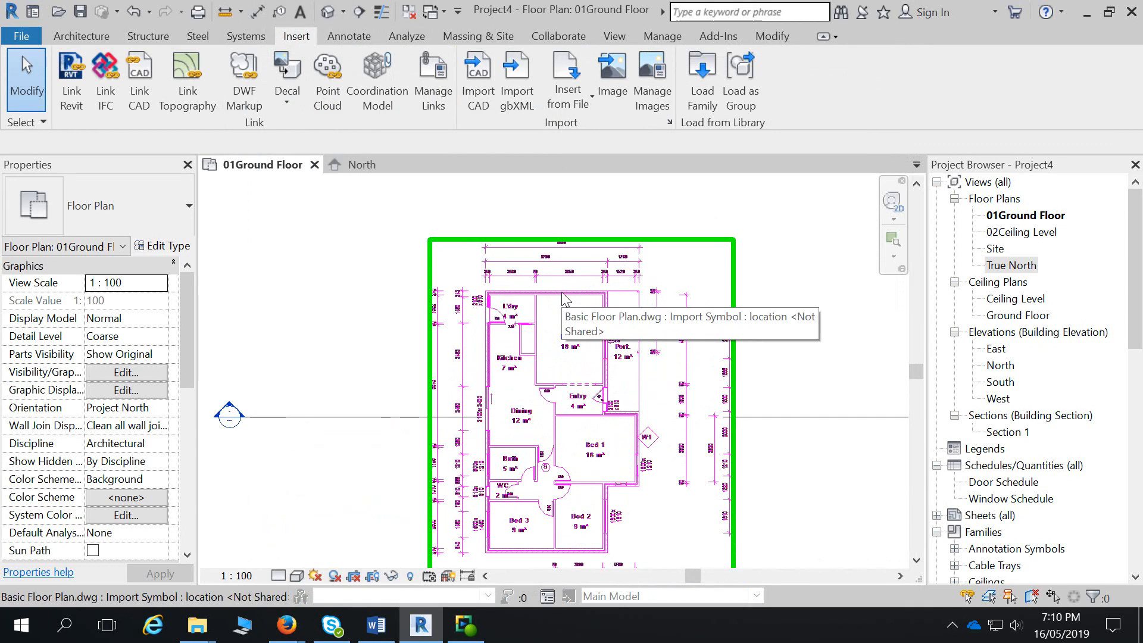
- Override the line color of all Basic Floor Plan.dwg layers to green in the ground floor plan's imported categories
{"action": "key", "text": "v"}
{"action": "key", "text": "g"}
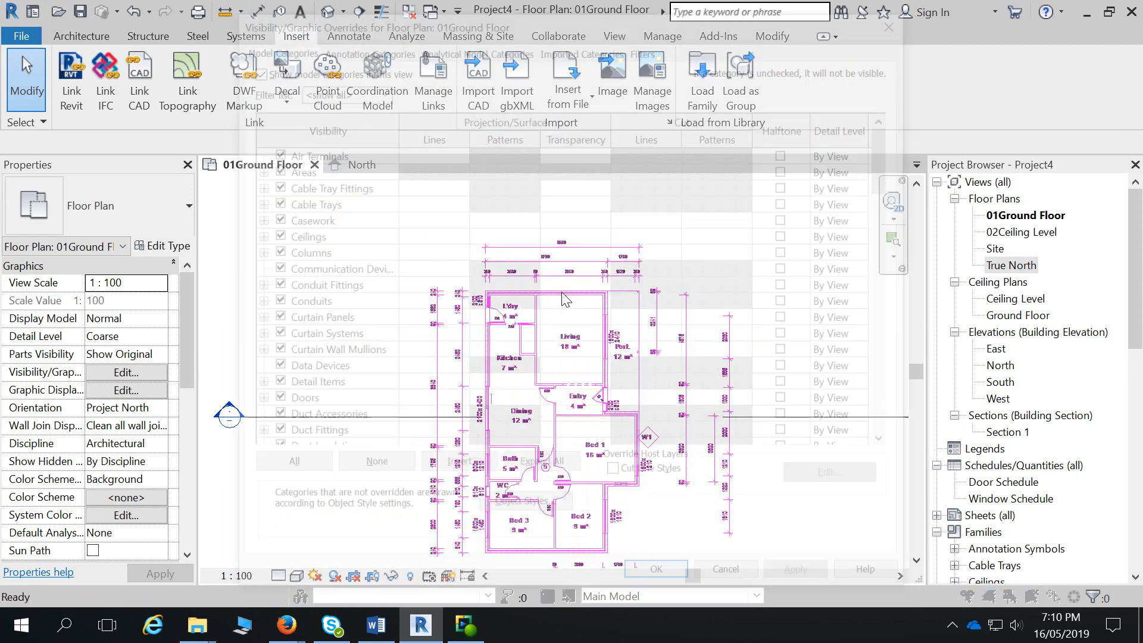
{"action": "left_click", "coordinate": [584, 46]}
{"action": "left_click", "coordinate": [272, 129]}
{"action": "left_click", "coordinate": [253, 124]}
{"action": "scroll", "coordinate": [357, 387], "scroll_direction": "down", "scroll_amount": 3}
{"action": "left_click", "coordinate": [334, 391], "text": "shift"}
{"action": "left_click", "coordinate": [410, 393]}
{"action": "left_click", "coordinate": [410, 393]}
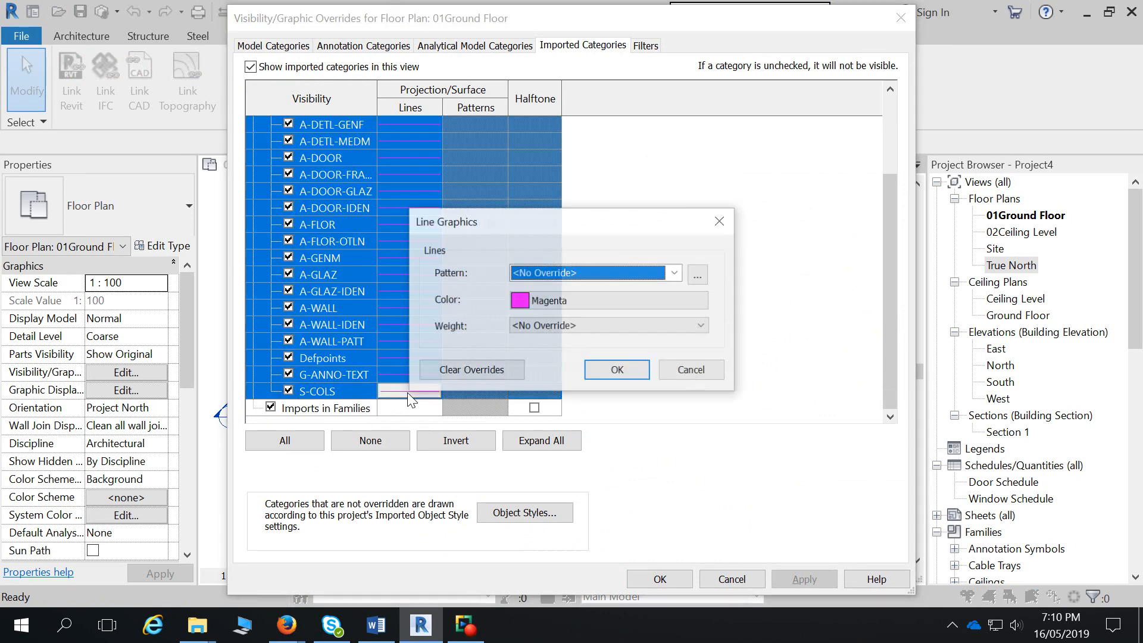
{"action": "left_click", "coordinate": [557, 304]}
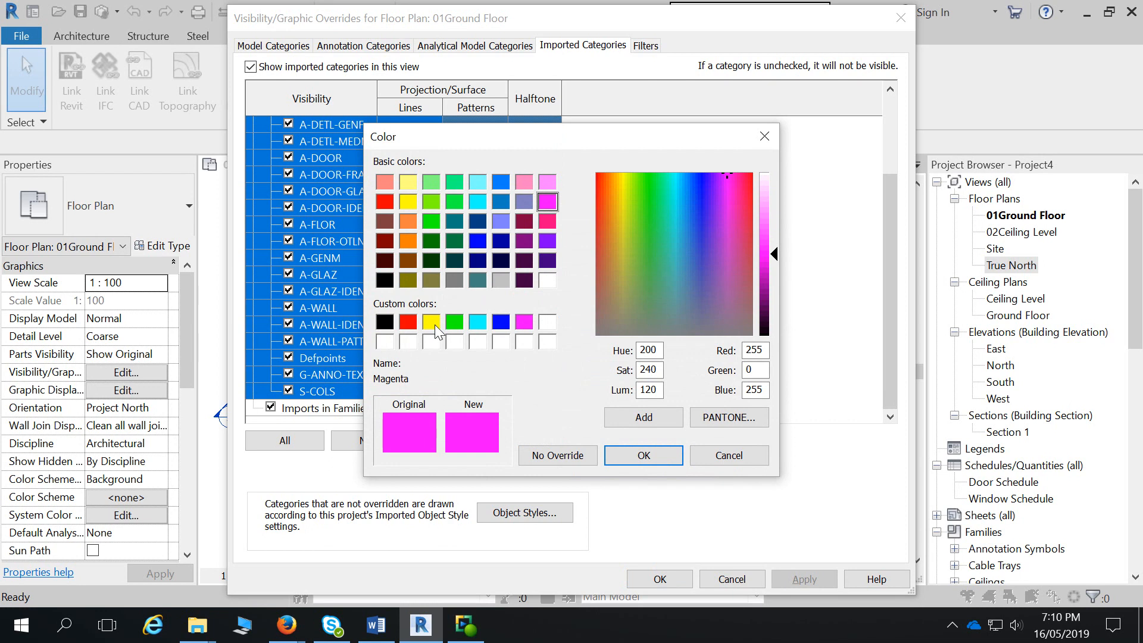
{"action": "left_click", "coordinate": [453, 322]}
{"action": "left_click", "coordinate": [643, 456]}
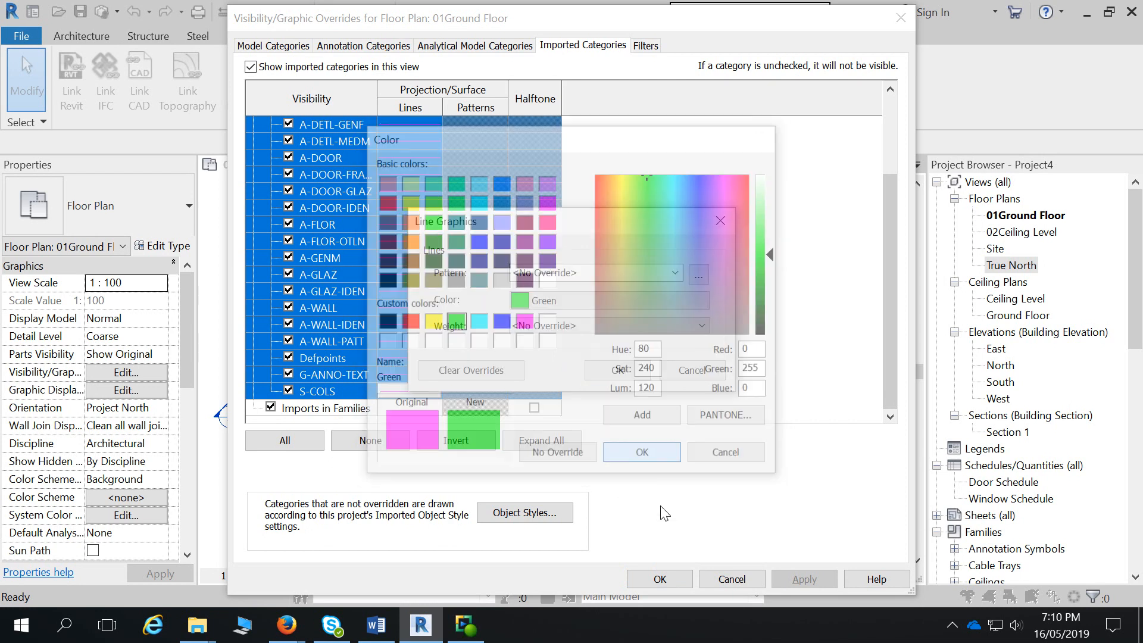
{"action": "left_click", "coordinate": [617, 370]}
{"action": "left_click", "coordinate": [660, 578]}
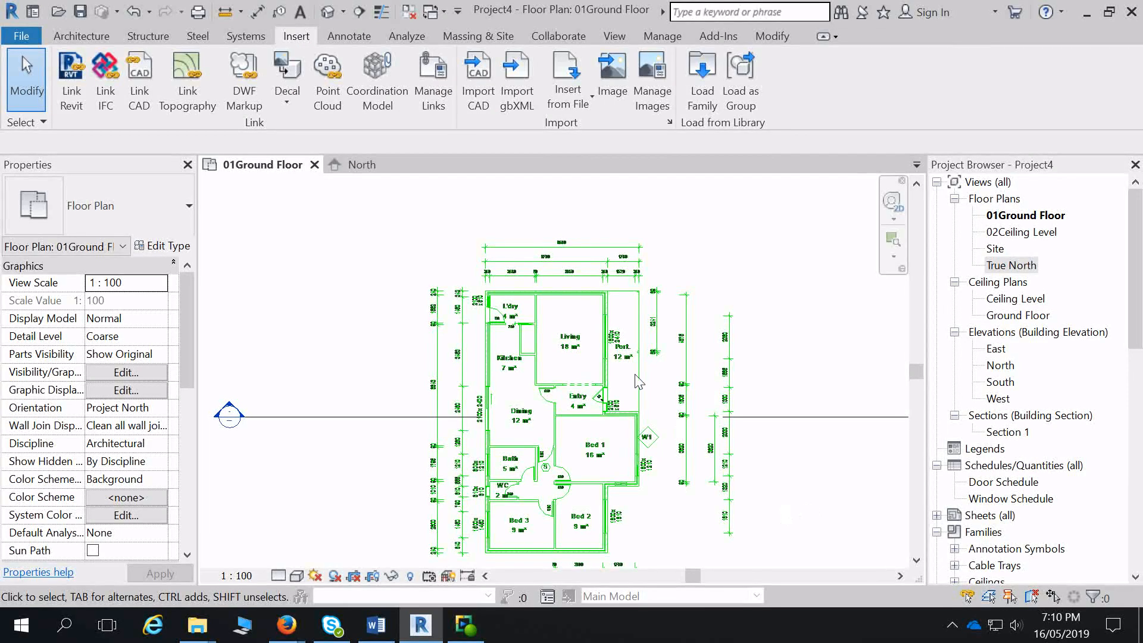
- Override the line color of every Basic Floor Plan.dwg layer back to magenta in the ground floor plan
{"action": "right_click", "coordinate": [591, 298]}
{"action": "key", "text": "Escape"}
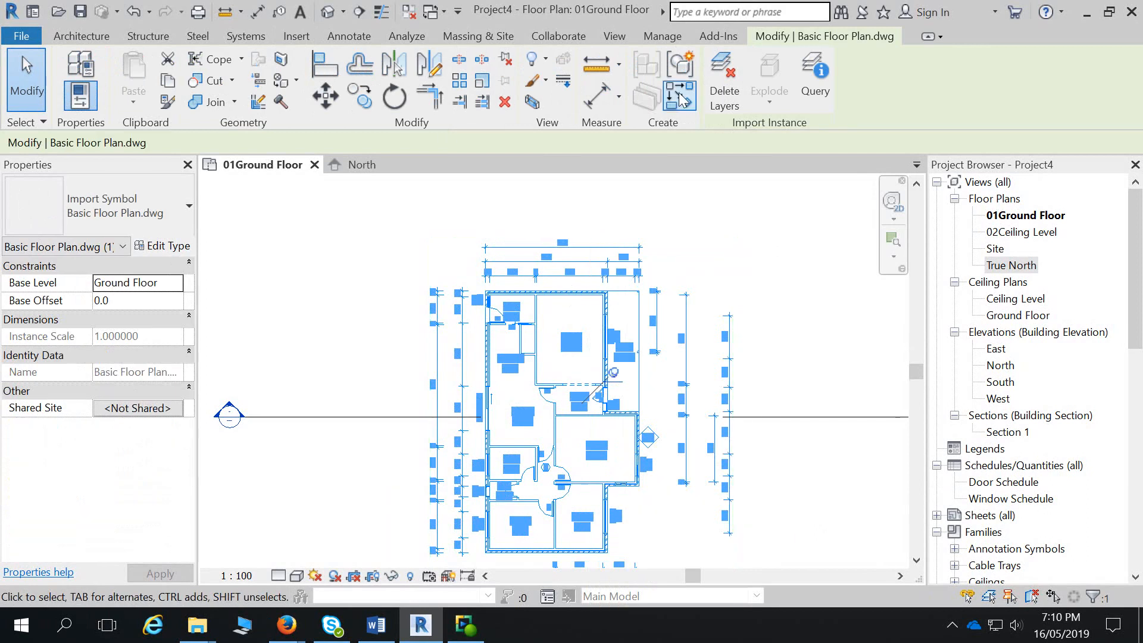
{"action": "key", "text": "v"}
{"action": "key", "text": "v"}
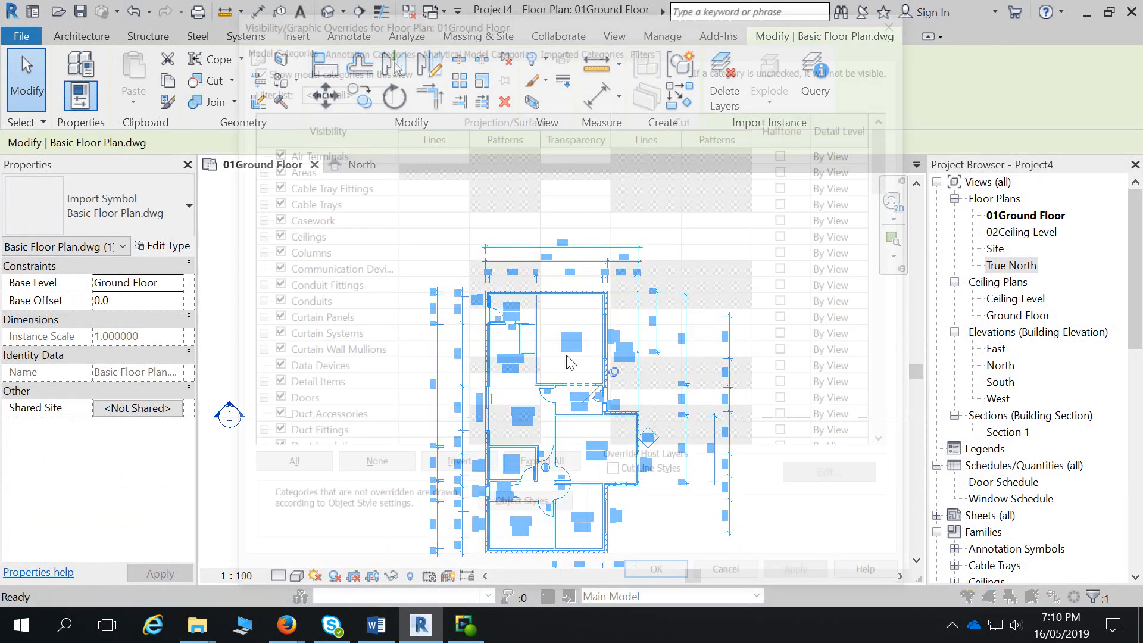
{"action": "left_click", "coordinate": [605, 47]}
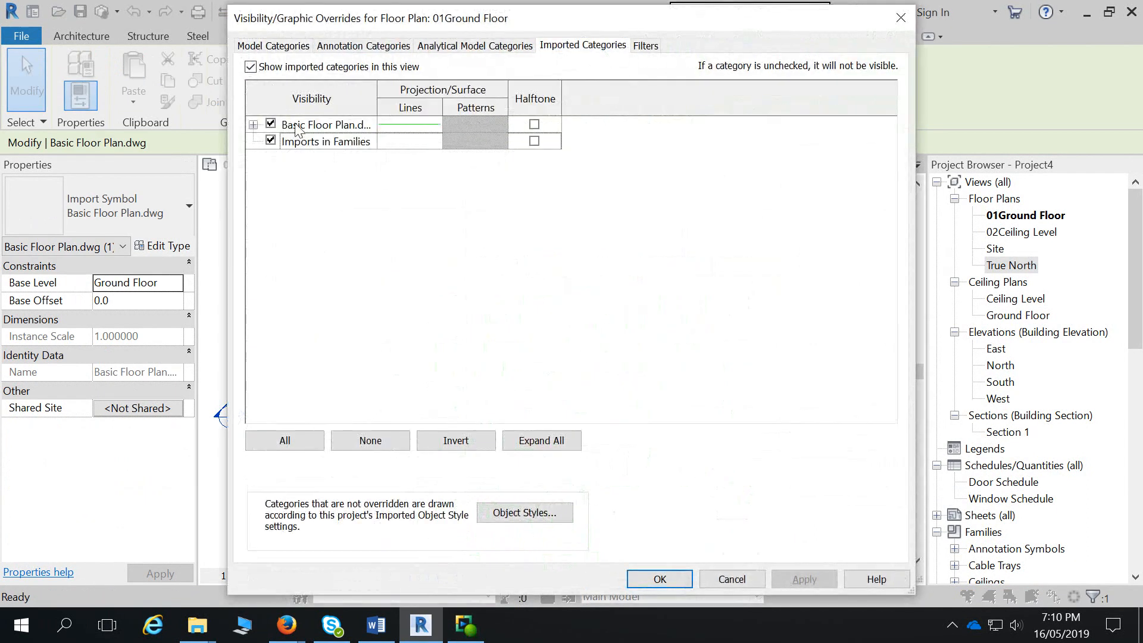
{"action": "left_click", "coordinate": [253, 124]}
{"action": "left_click", "coordinate": [356, 131]}
{"action": "scroll", "coordinate": [345, 238], "scroll_direction": "down", "scroll_amount": 2}
{"action": "left_click", "coordinate": [346, 390], "text": "shift"}
{"action": "left_click", "coordinate": [410, 391]}
{"action": "left_click", "coordinate": [613, 370]}
{"action": "left_click", "coordinate": [524, 322]}
{"action": "left_click", "coordinate": [643, 455]}
{"action": "left_click", "coordinate": [617, 371]}
{"action": "left_click", "coordinate": [660, 579]}
{"action": "key", "text": "Escape"}
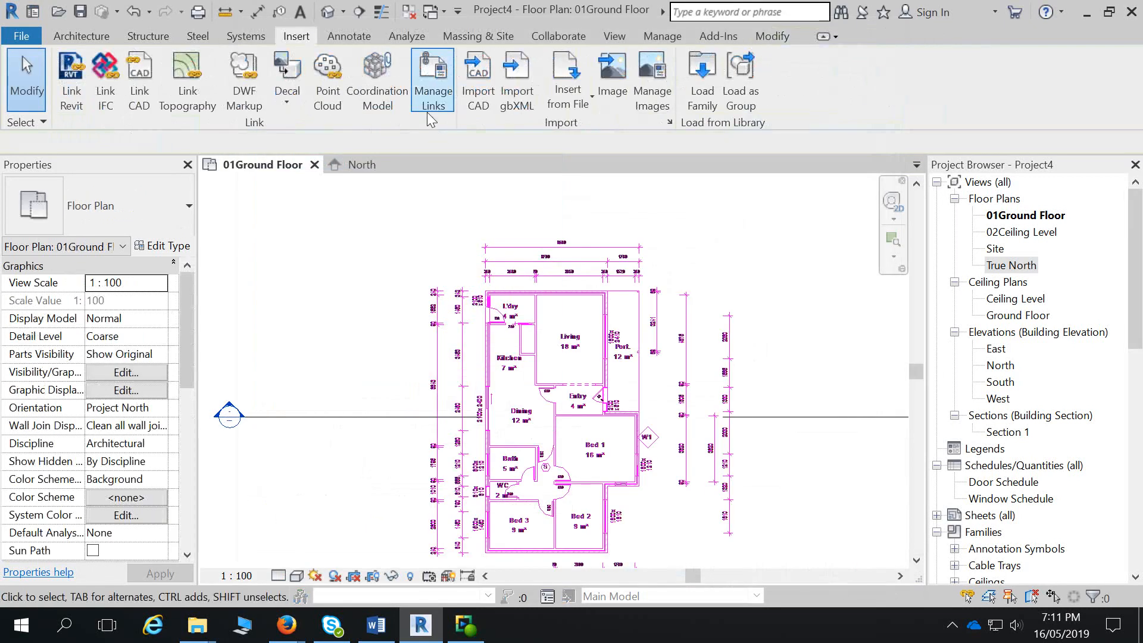
- View the imported floor plan in the default 3D view and open the North elevation
{"action": "left_click", "coordinate": [328, 11]}
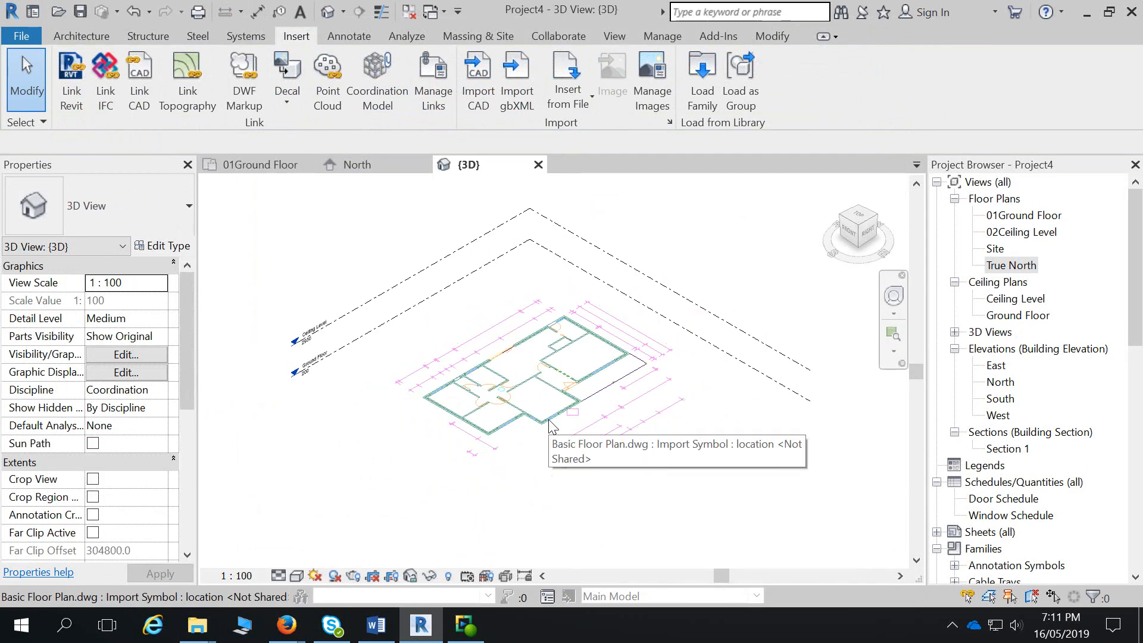
{"action": "double_click", "coordinate": [1005, 386]}
{"action": "scroll", "coordinate": [468, 431], "scroll_direction": "down", "scroll_amount": 1}
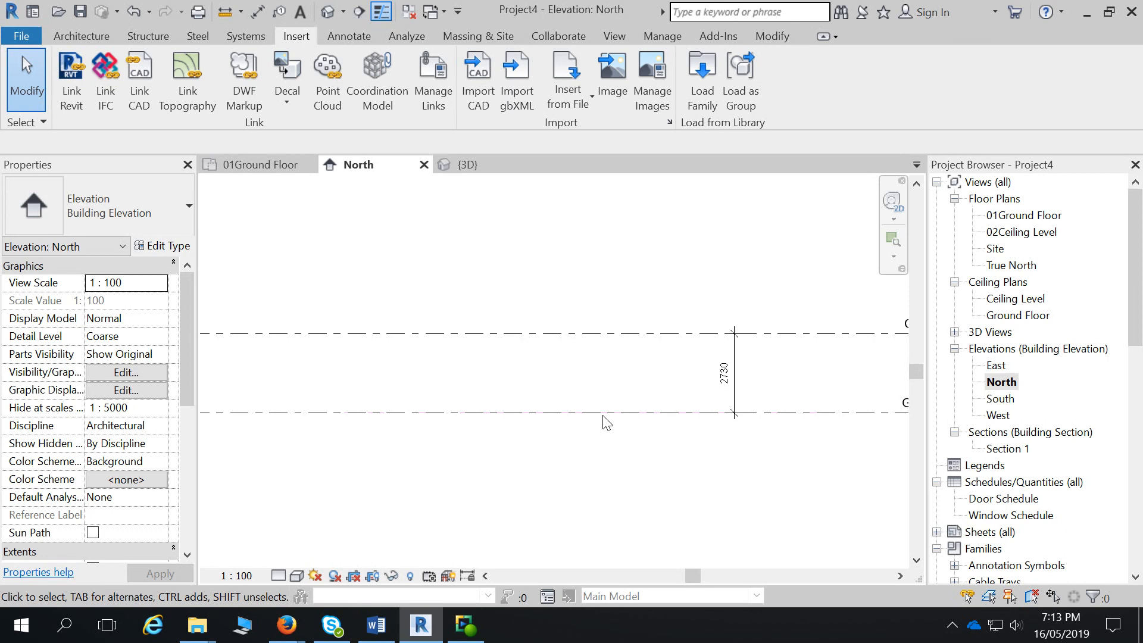
{"action": "key", "text": "v"}
{"action": "key", "text": "v"}
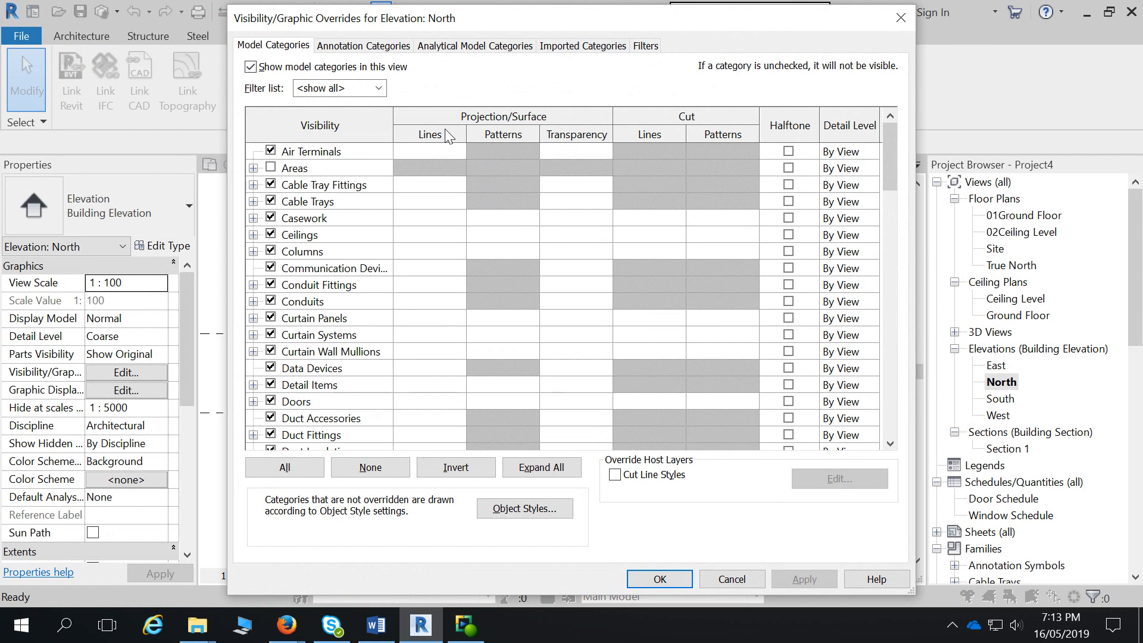
{"action": "left_click", "coordinate": [398, 152]}
{"action": "scroll", "coordinate": [430, 212], "scroll_direction": "down", "scroll_amount": 5}
{"action": "scroll", "coordinate": [417, 393], "scroll_direction": "down", "scroll_amount": 15}
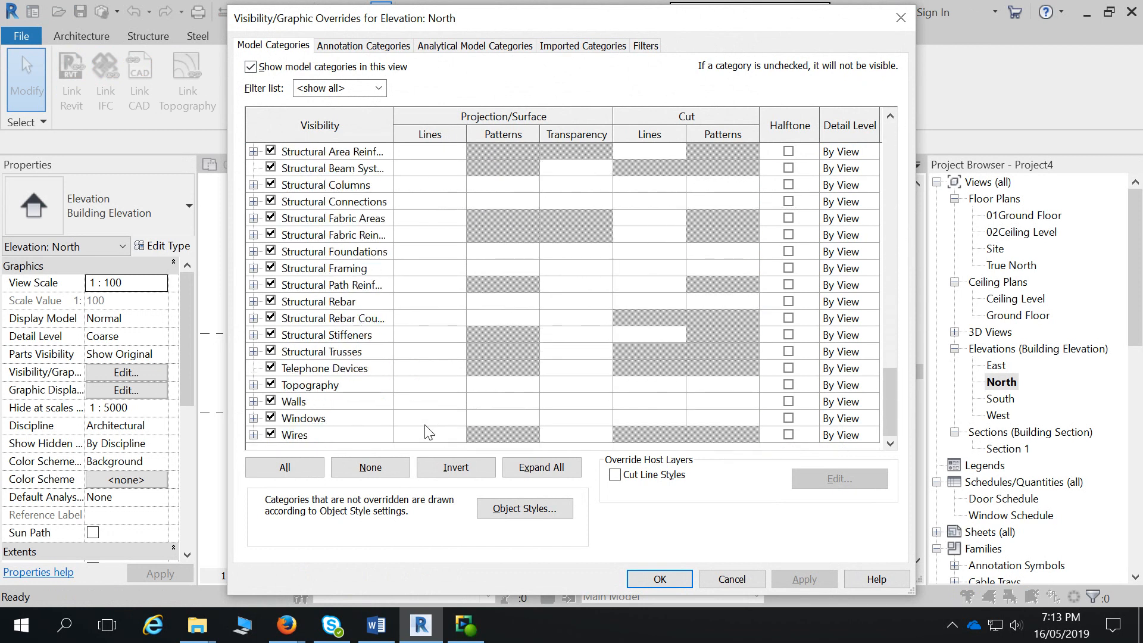
{"action": "left_click", "coordinate": [427, 433], "text": "shift"}
{"action": "left_click", "coordinate": [428, 434]}
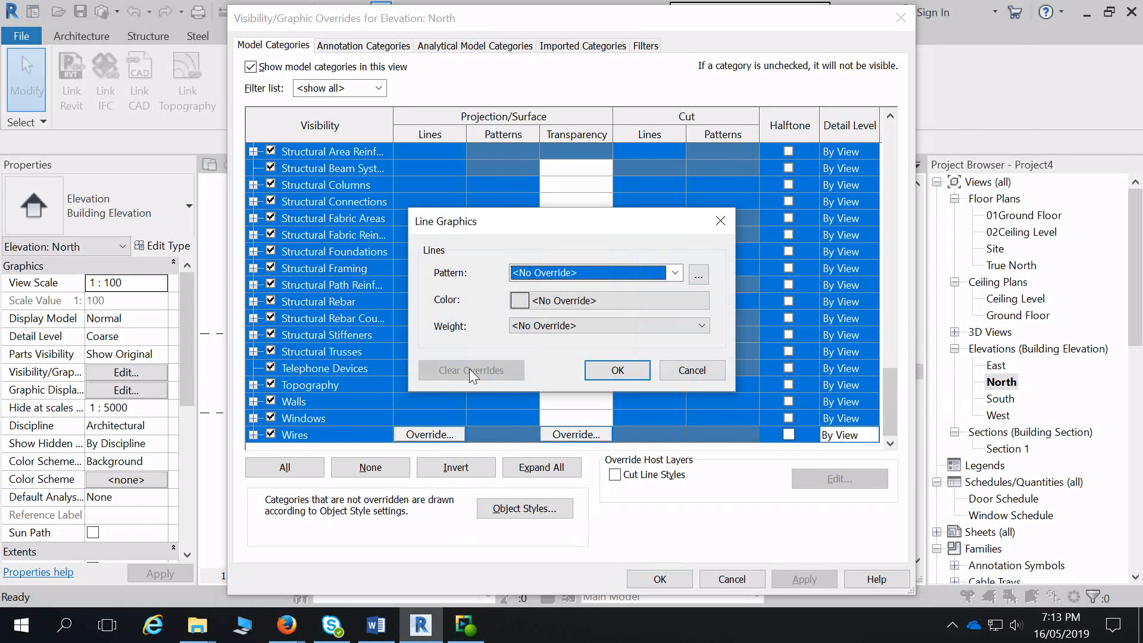
{"action": "left_click", "coordinate": [690, 372]}
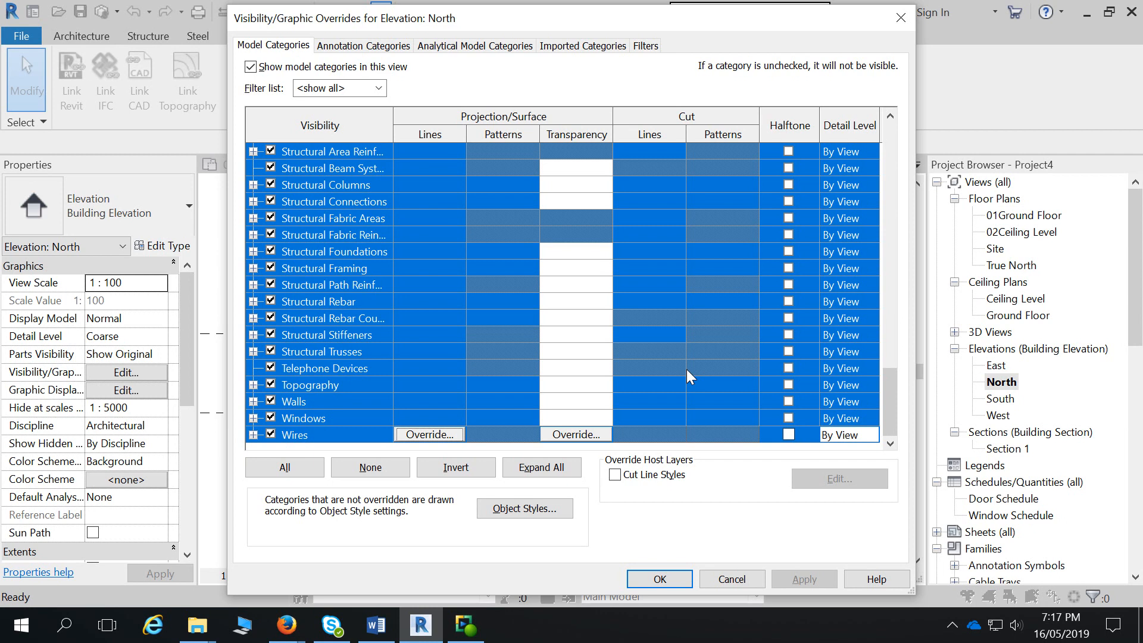
{"action": "left_click", "coordinate": [909, 24]}
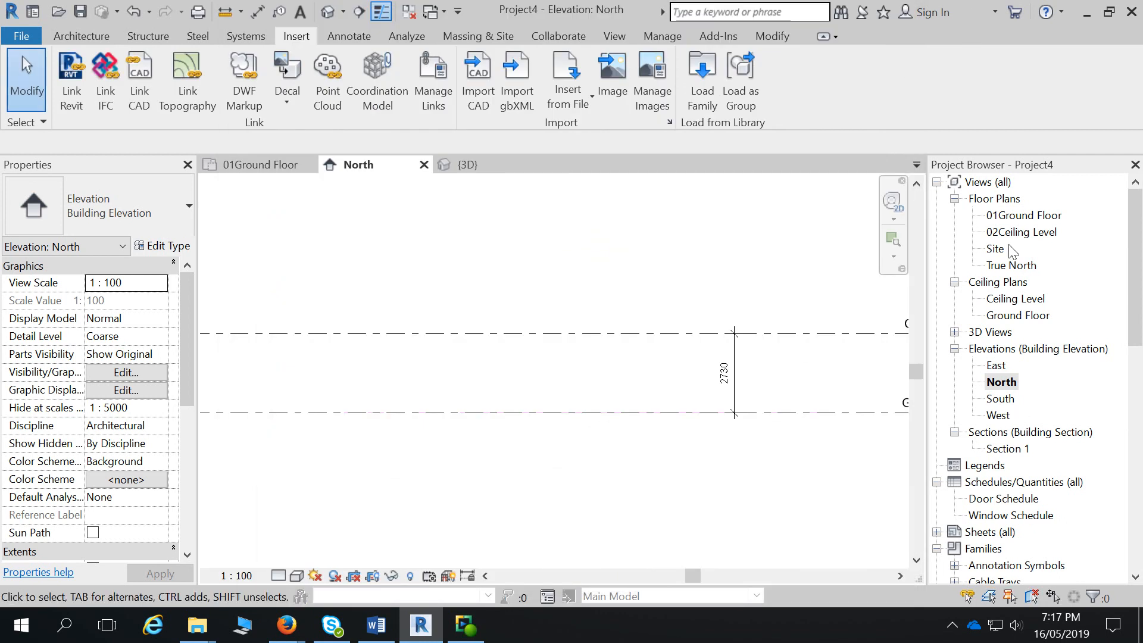
- Close the North elevation and the 3D view to return to the 01Ground Floor plan
{"action": "left_click", "coordinate": [423, 165]}
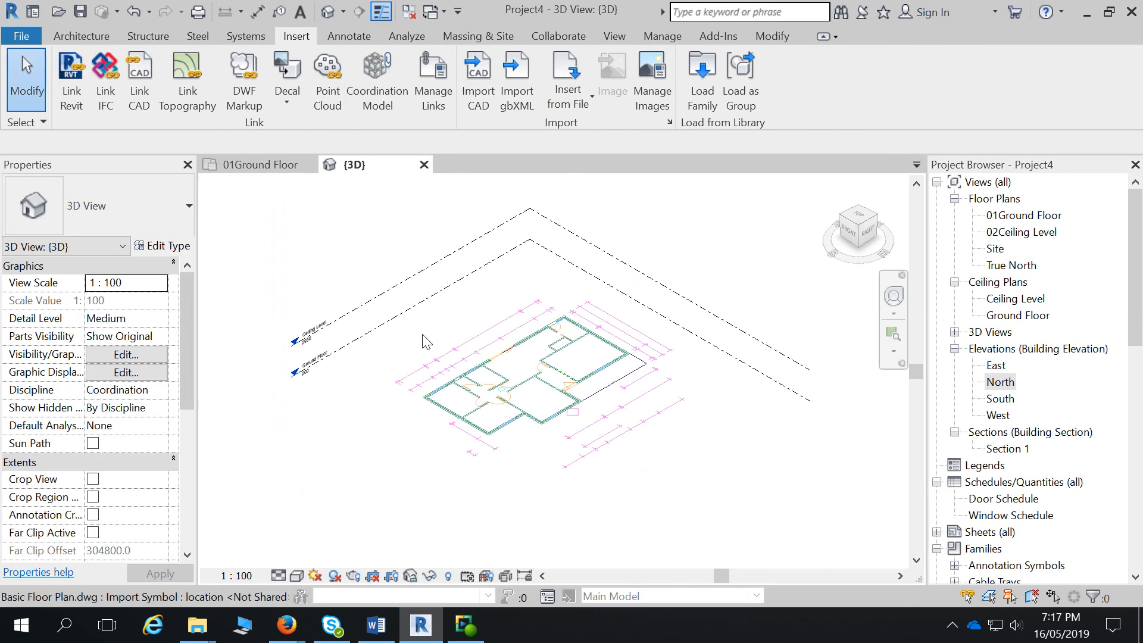
{"action": "left_click", "coordinate": [424, 165]}
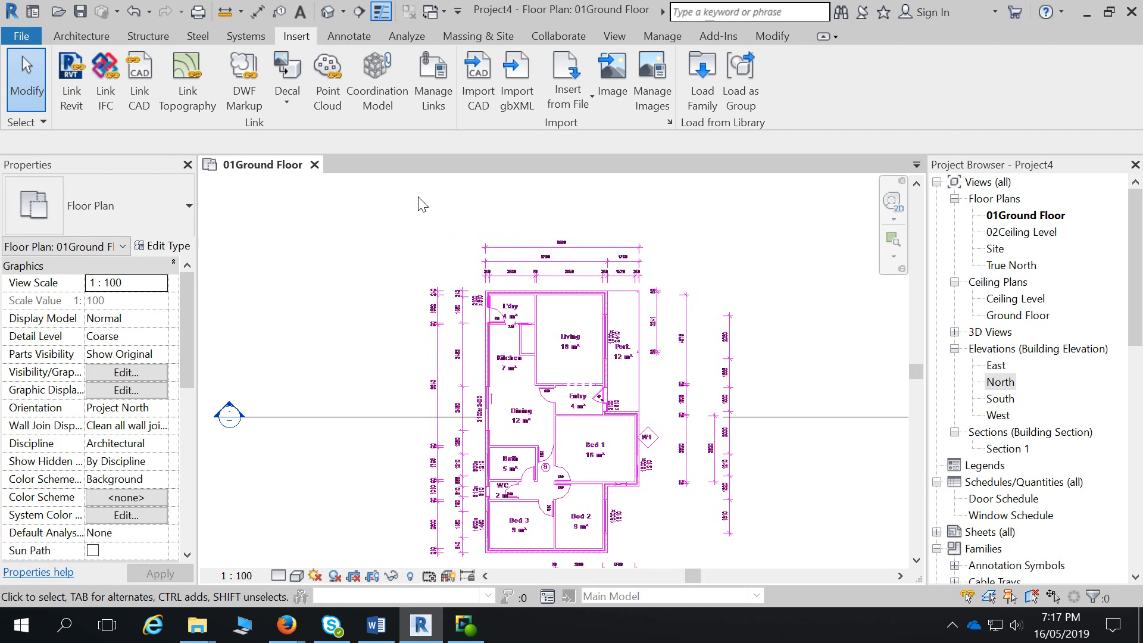
{"action": "left_click", "coordinate": [328, 12]}
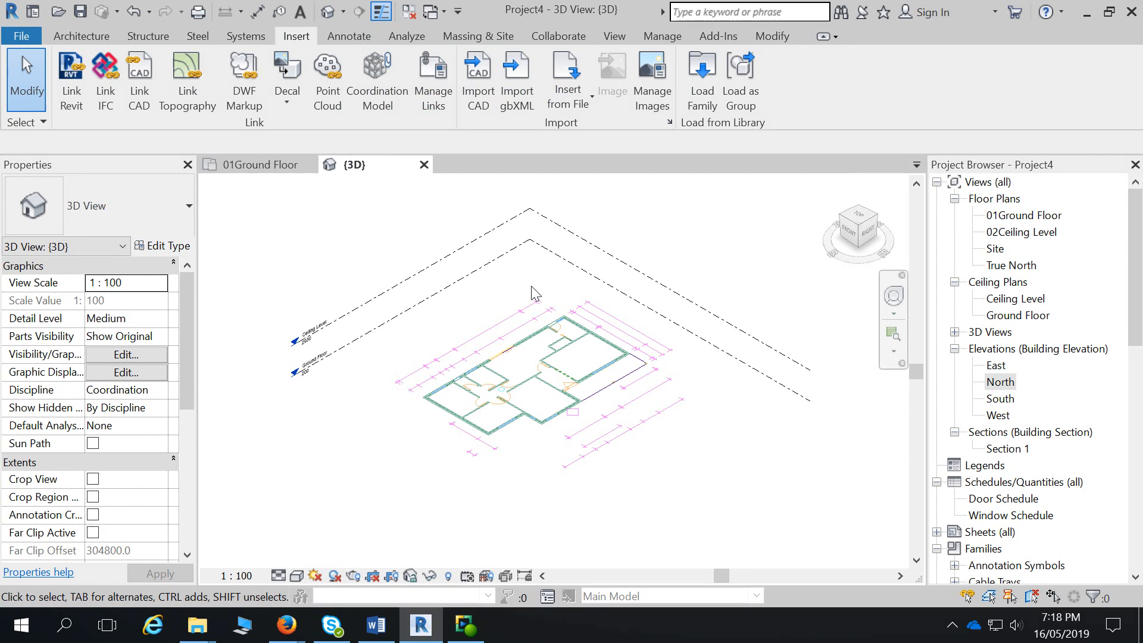
{"action": "left_click", "coordinate": [424, 164]}
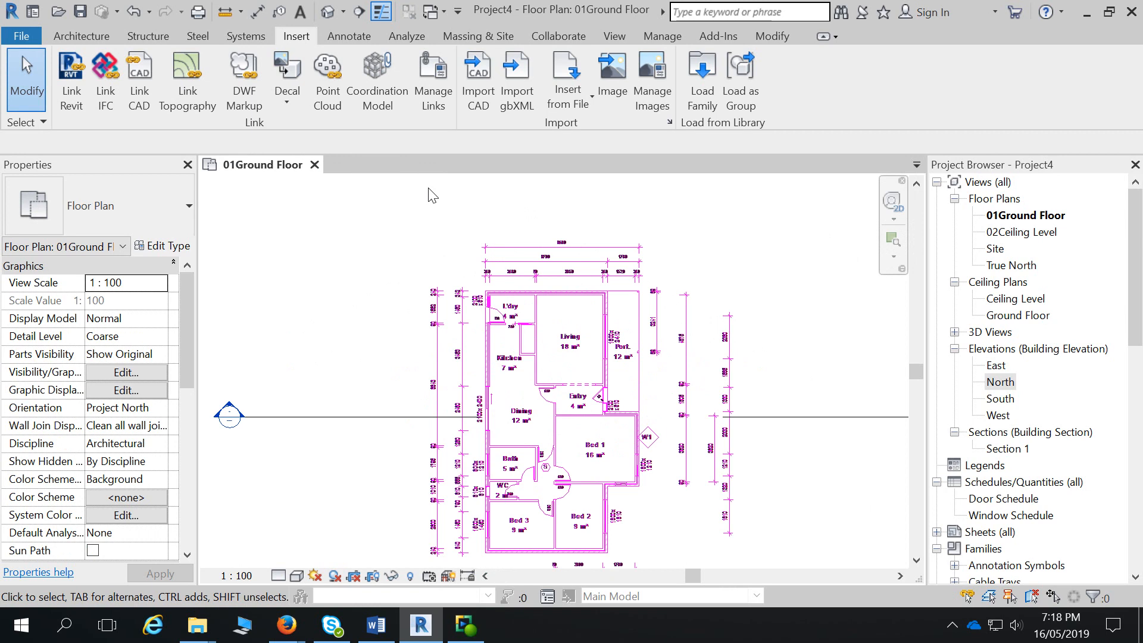
{"action": "scroll", "coordinate": [602, 358], "scroll_direction": "down", "scroll_amount": 2}
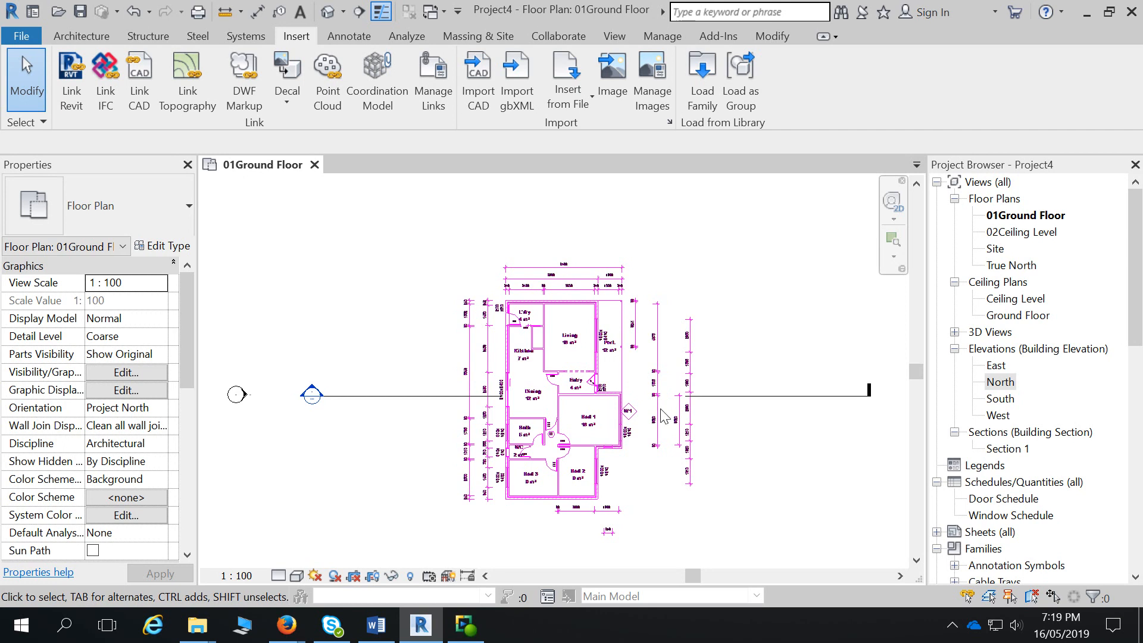
{"action": "left_click", "coordinate": [89, 38]}
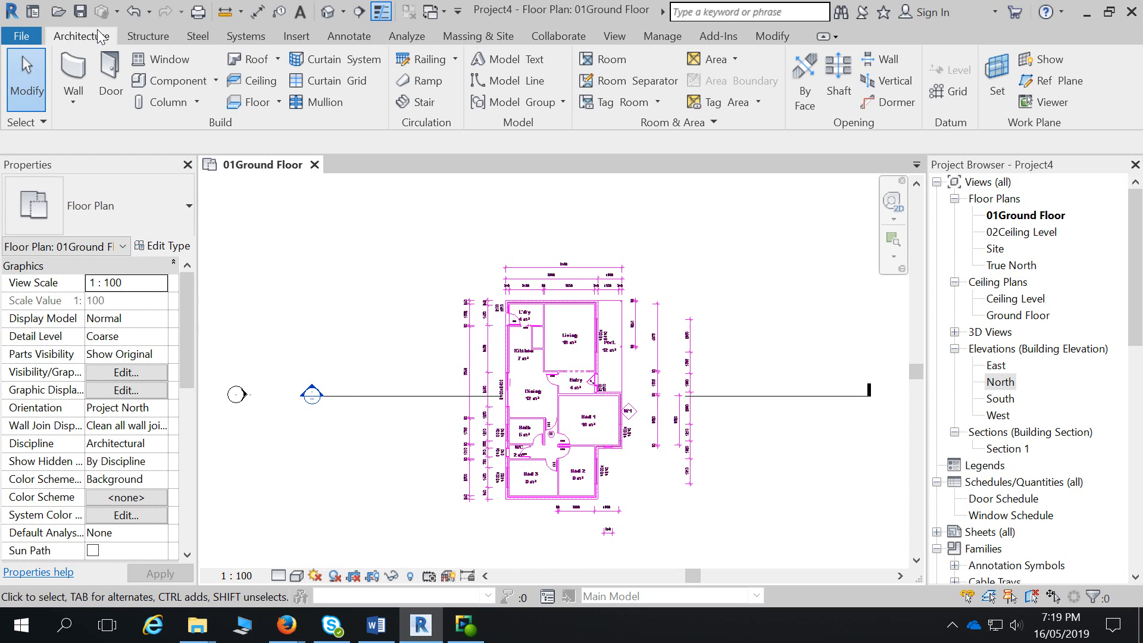
{"action": "scroll", "coordinate": [571, 208], "scroll_direction": "up", "scroll_amount": 3}
{"action": "left_click", "coordinate": [258, 11]}
{"action": "scroll", "coordinate": [489, 378], "scroll_direction": "up", "scroll_amount": 3}
{"action": "middle_click_drag", "start_coordinate": [357, 510], "coordinate": [561, 394]}
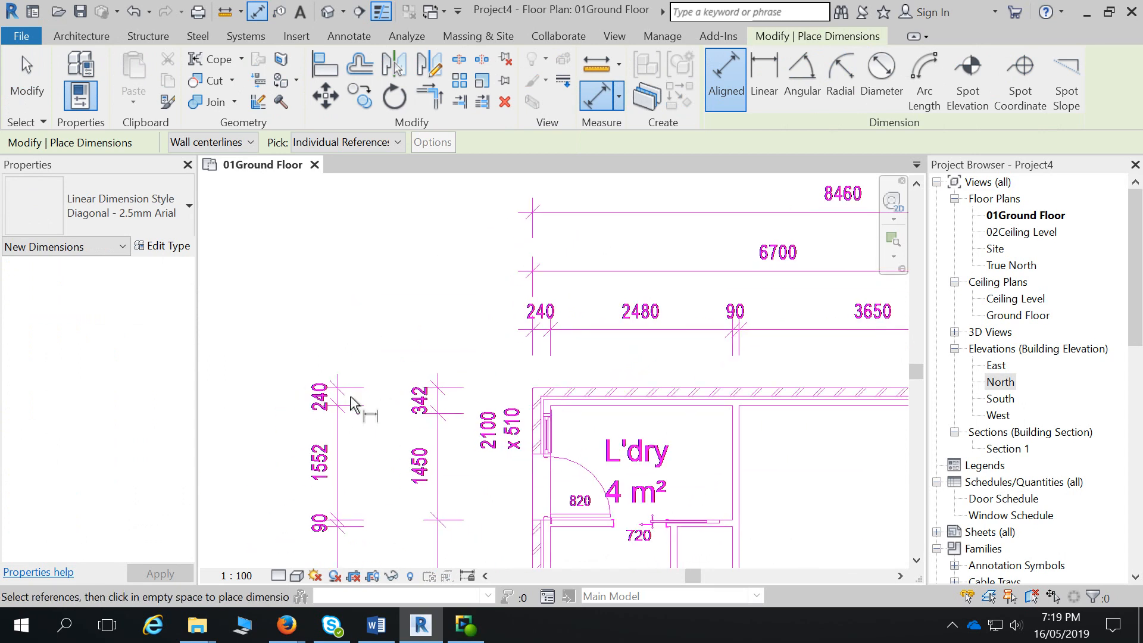
- Start the architectural Wall tool with the basic wall type Brick veneer - 250 timber
{"action": "left_click", "coordinate": [84, 35]}
{"action": "left_click", "coordinate": [78, 62]}
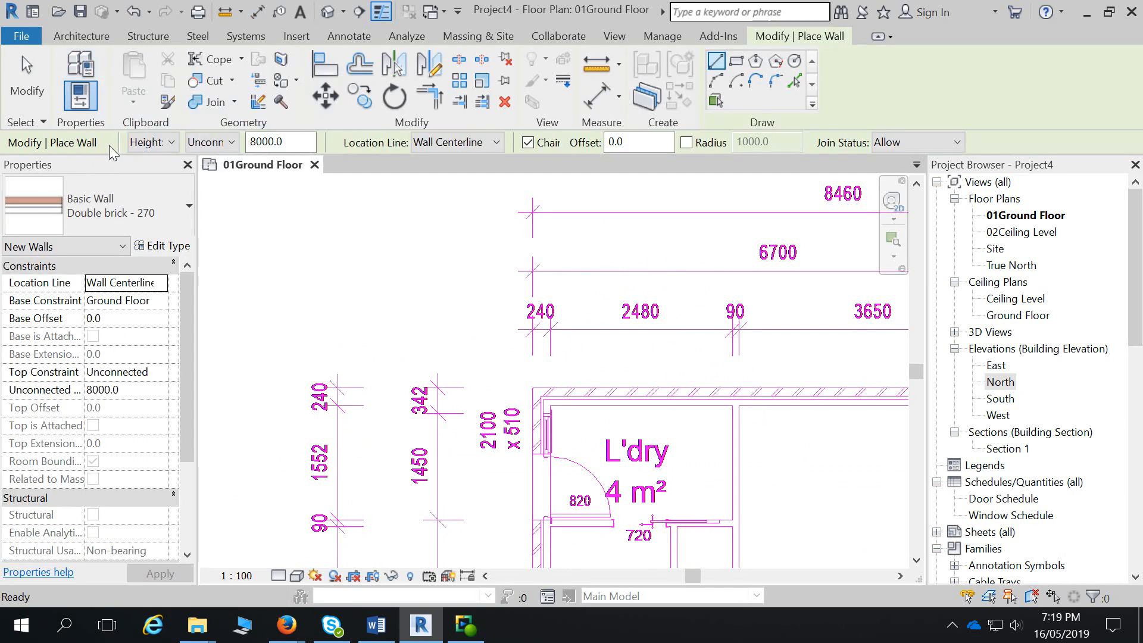
{"action": "left_click", "coordinate": [125, 215]}
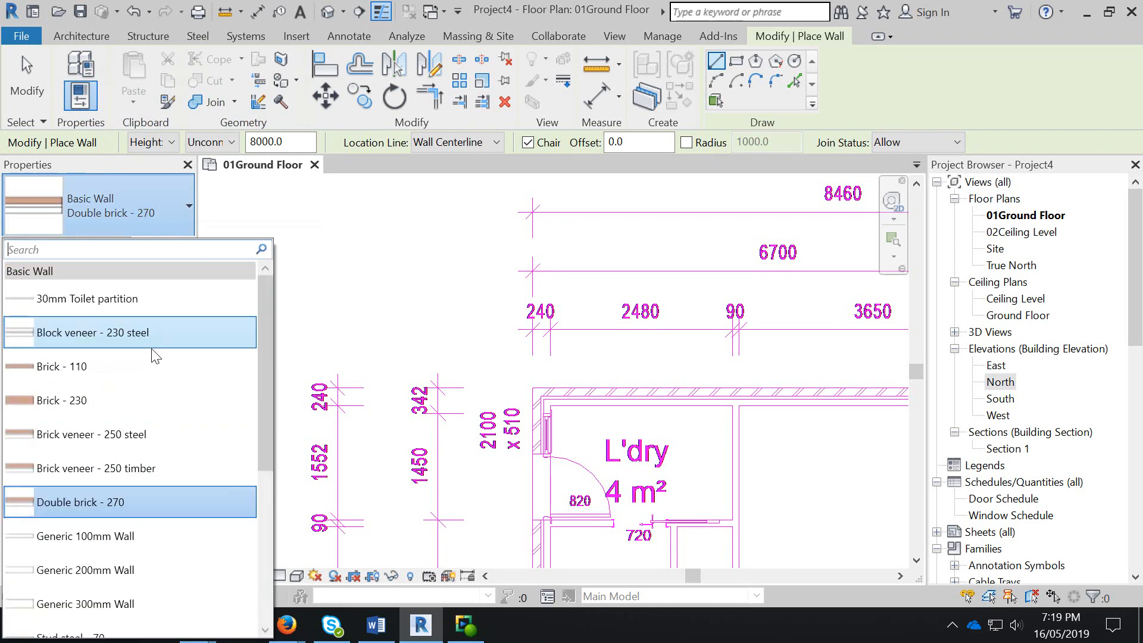
{"action": "scroll", "coordinate": [150, 370], "scroll_direction": "down", "scroll_amount": 2}
{"action": "scroll", "coordinate": [155, 362], "scroll_direction": "up", "scroll_amount": 2}
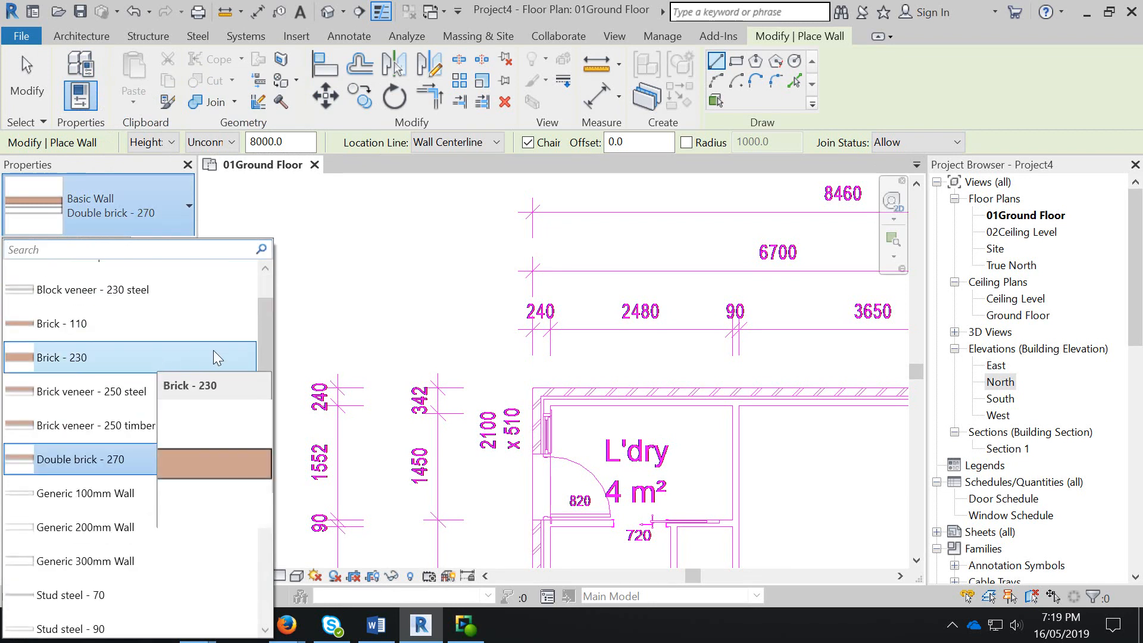
{"action": "mouse_move", "coordinate": [184, 431]}
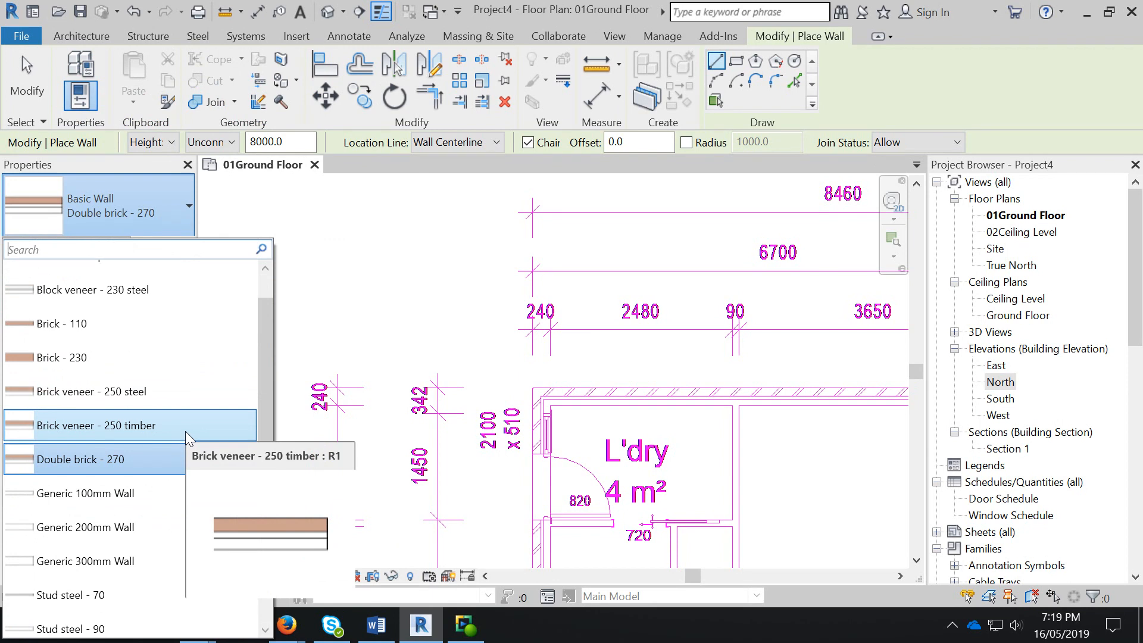
{"action": "left_click", "coordinate": [185, 431]}
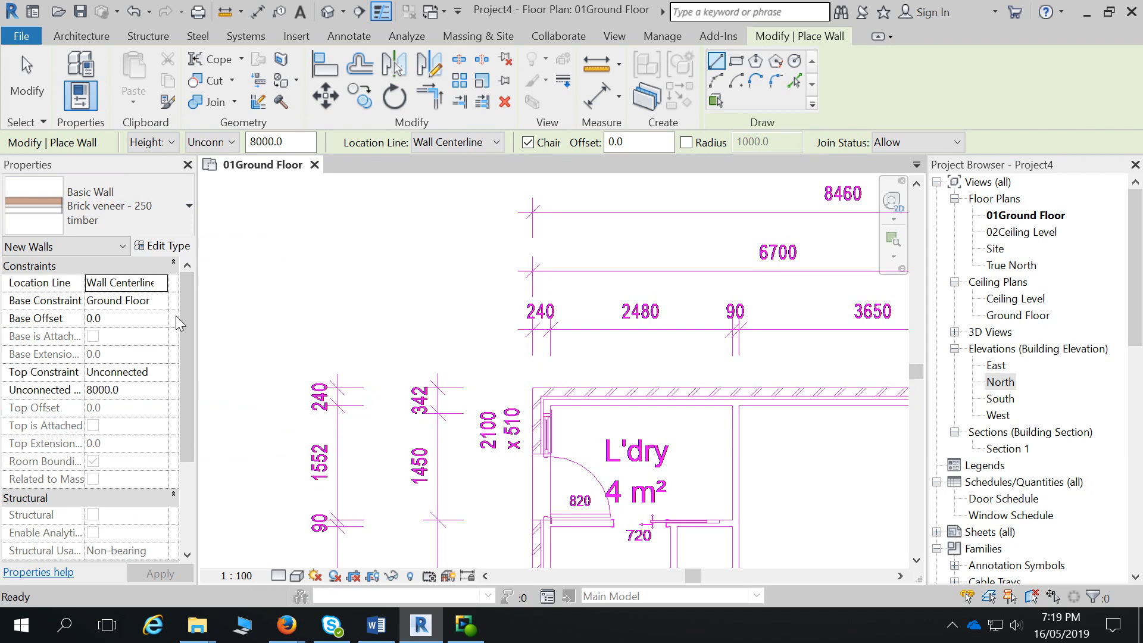
- Examine the type properties and layer structure of the Brick veneer - 250 timber wall
{"action": "left_click", "coordinate": [172, 248]}
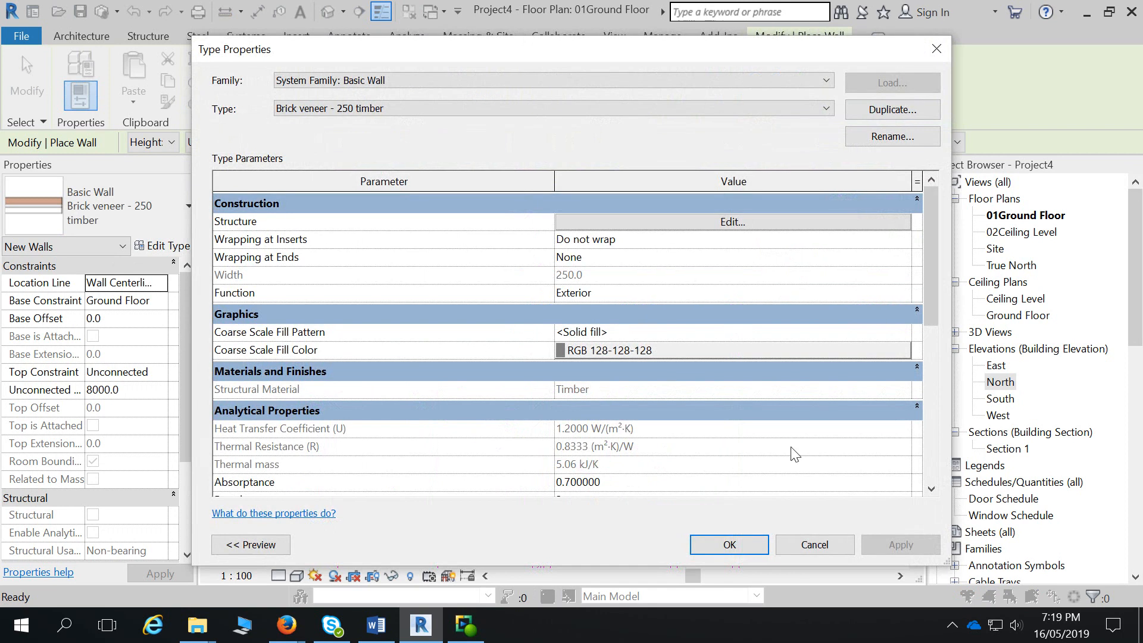
{"action": "left_click_drag", "start_coordinate": [927, 291], "coordinate": [926, 238]}
{"action": "left_click", "coordinate": [743, 223]}
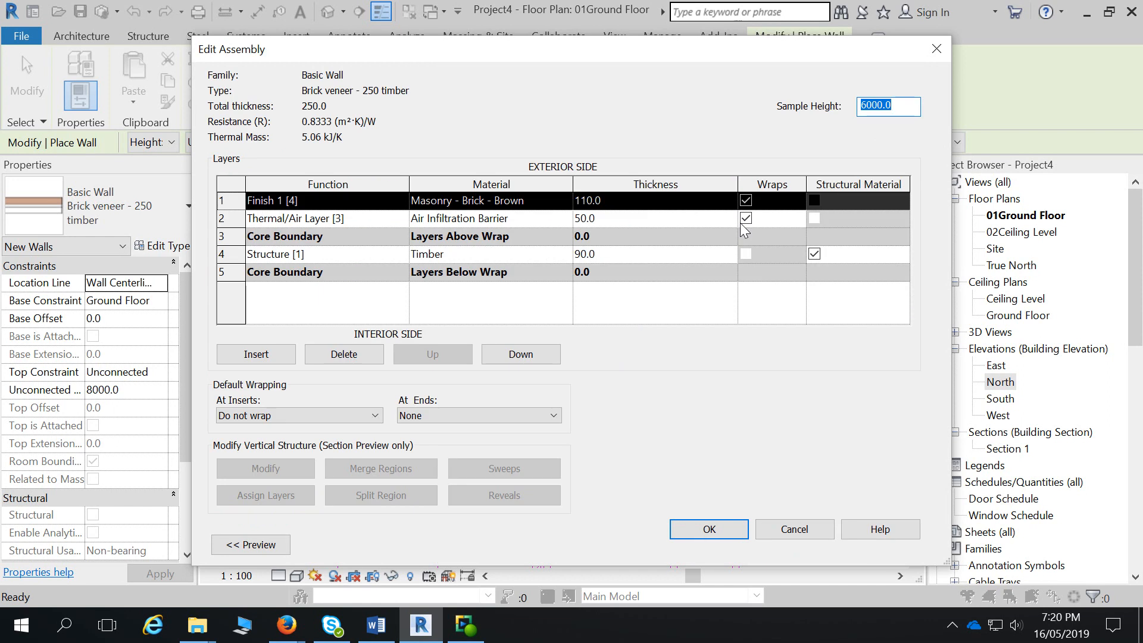
{"action": "left_click", "coordinate": [936, 49]}
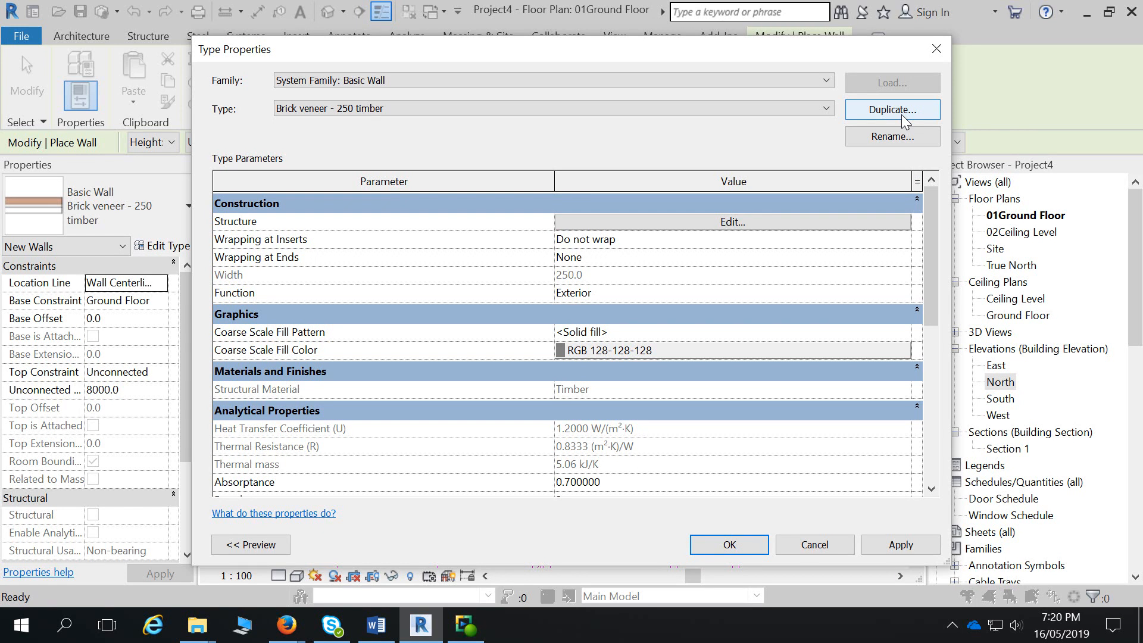
- Rename the wall type as Brick veneer - 240 timber
{"action": "left_click", "coordinate": [896, 136]}
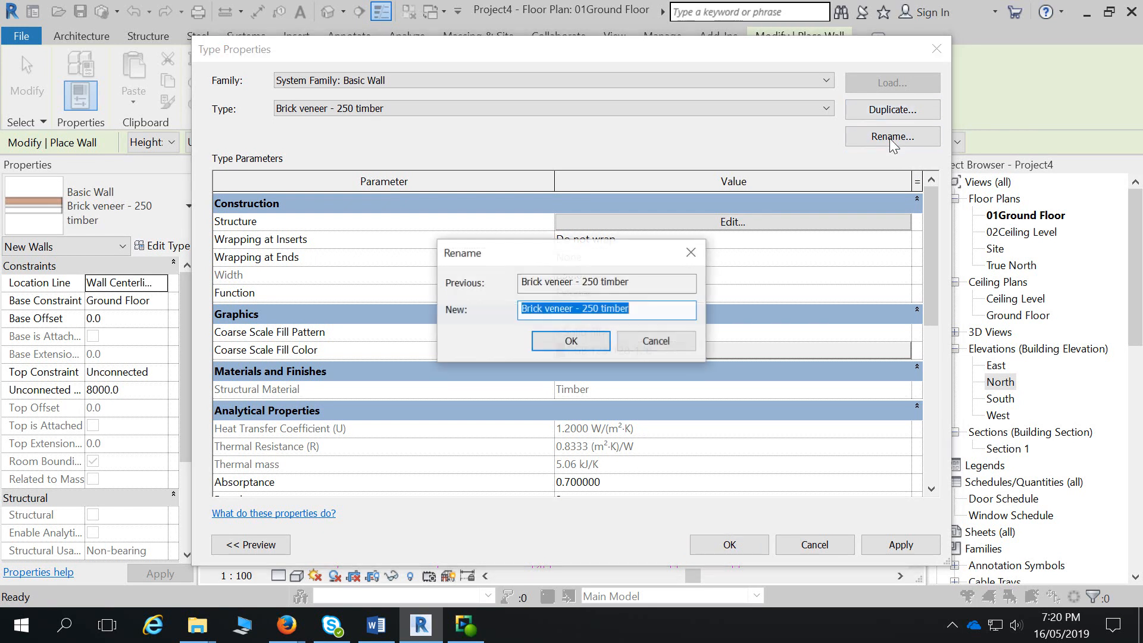
{"action": "left_click", "coordinate": [591, 309]}
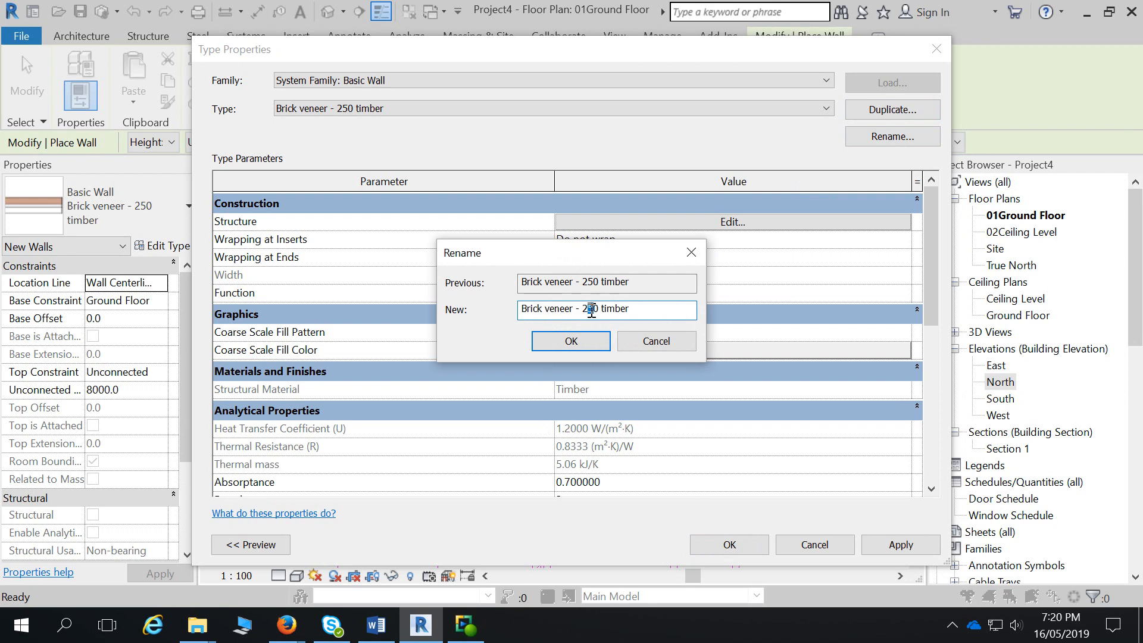
{"action": "key", "text": "BackSpace"}
{"action": "type", "text": "4"}
{"action": "left_click", "coordinate": [572, 341]}
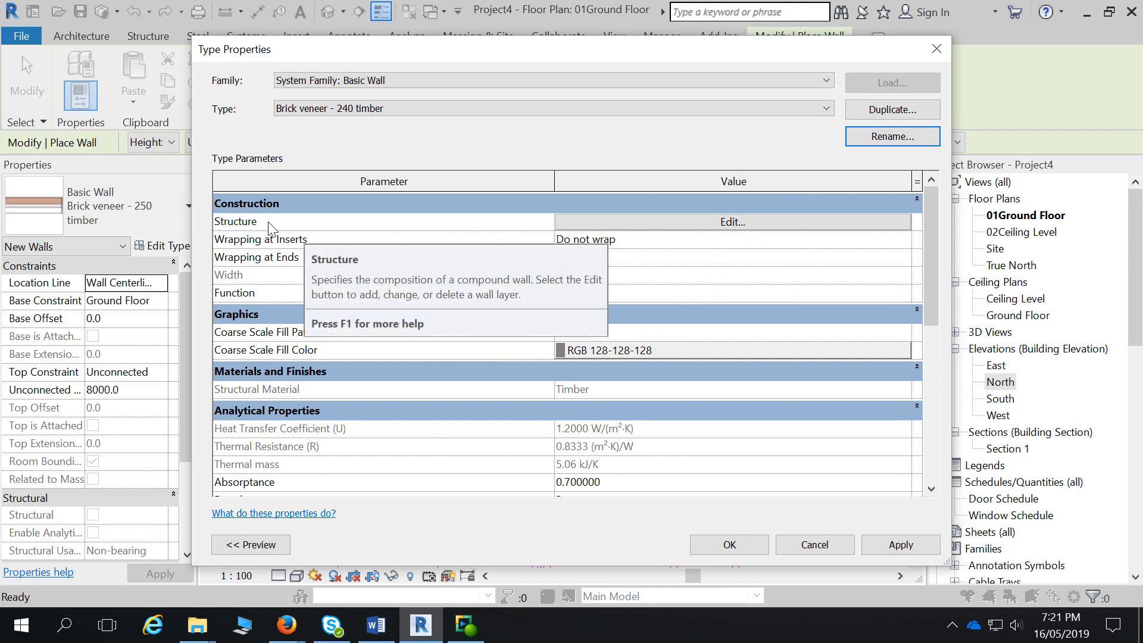
- Set the Thermal/Air Layer thickness to 40 mm in the wall type's structure and accept the type properties
{"action": "left_click", "coordinate": [744, 224]}
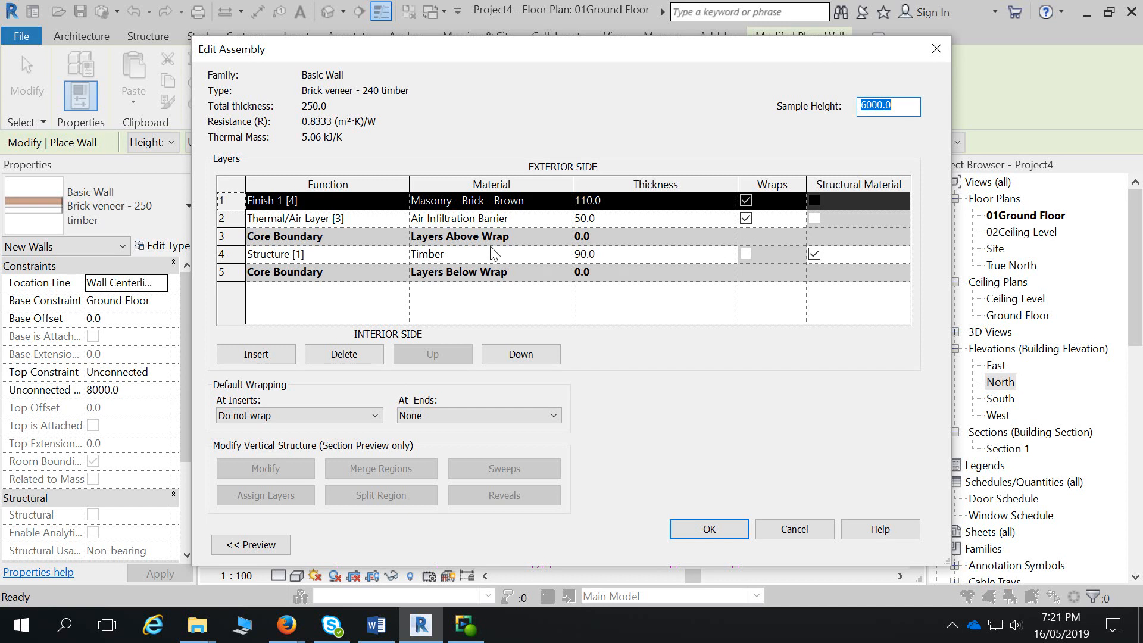
{"action": "left_click", "coordinate": [600, 218]}
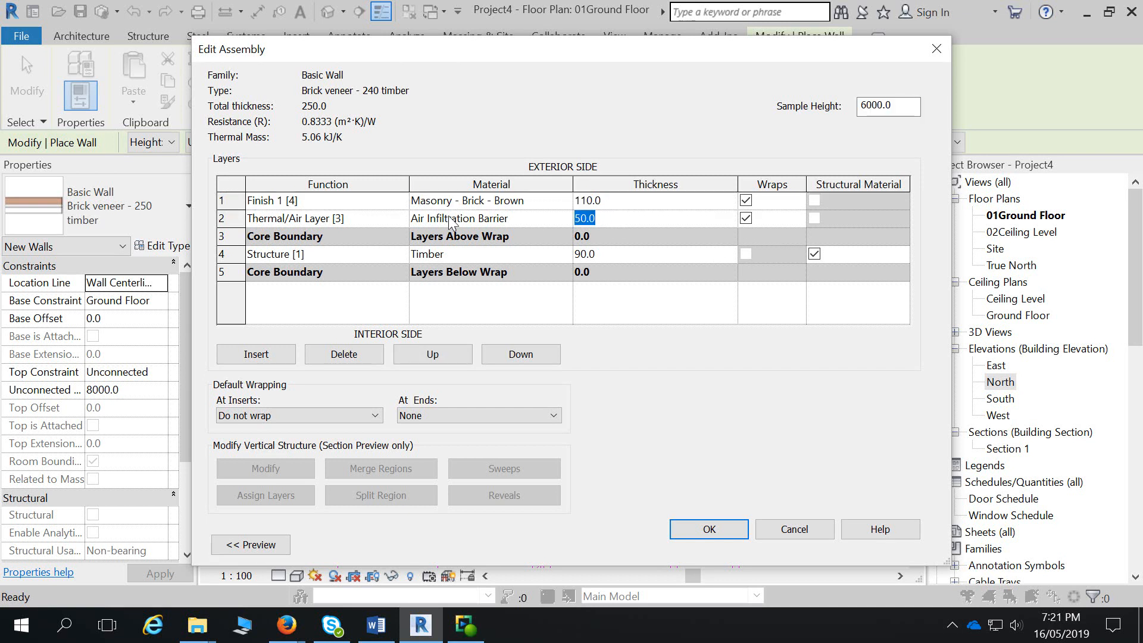
{"action": "type", "text": "40"}
{"action": "key", "text": "Tab"}
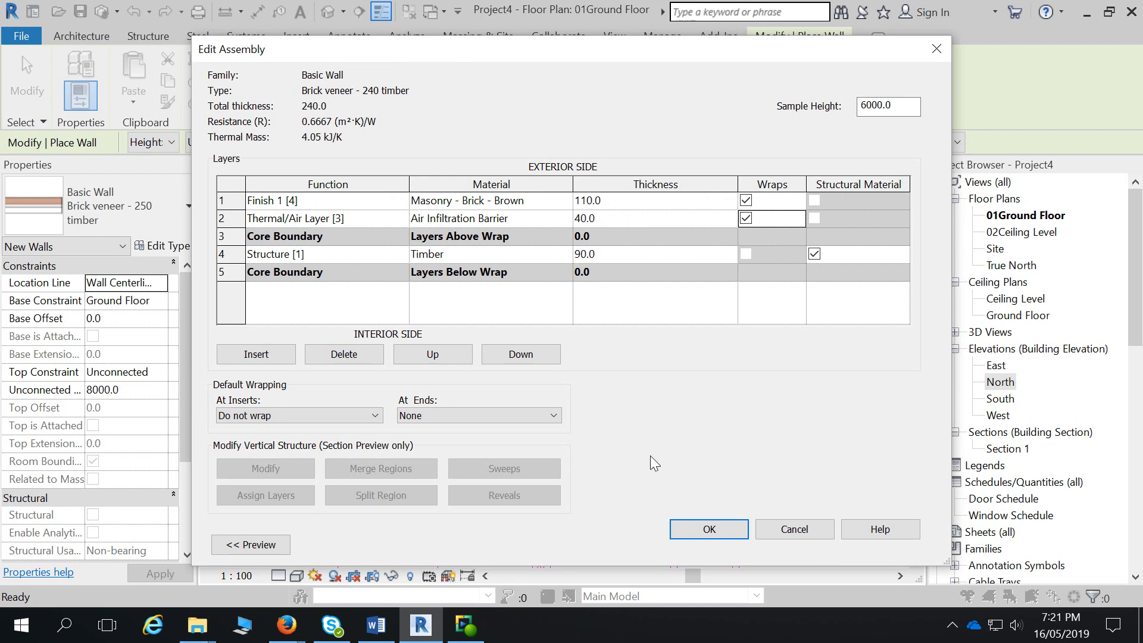
{"action": "left_click", "coordinate": [708, 528]}
{"action": "left_click", "coordinate": [730, 545]}
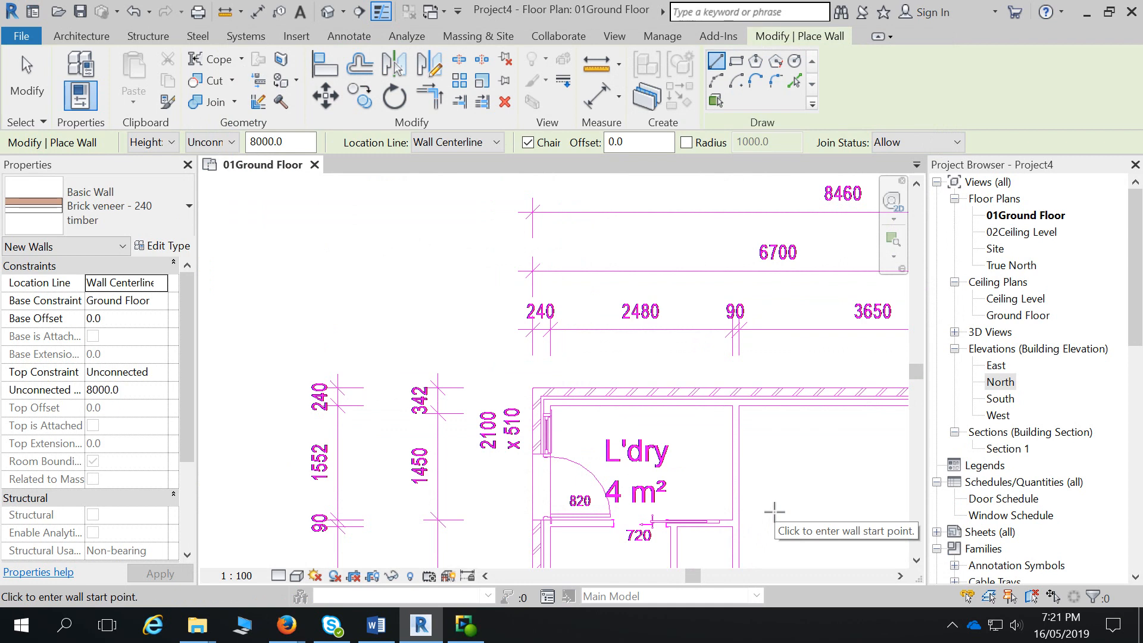
- Set the new walls' height to extend up to Ceiling Level
{"action": "scroll", "coordinate": [698, 445], "scroll_direction": "down", "scroll_amount": 1}
{"action": "scroll", "coordinate": [699, 446], "scroll_direction": "down", "scroll_amount": 2}
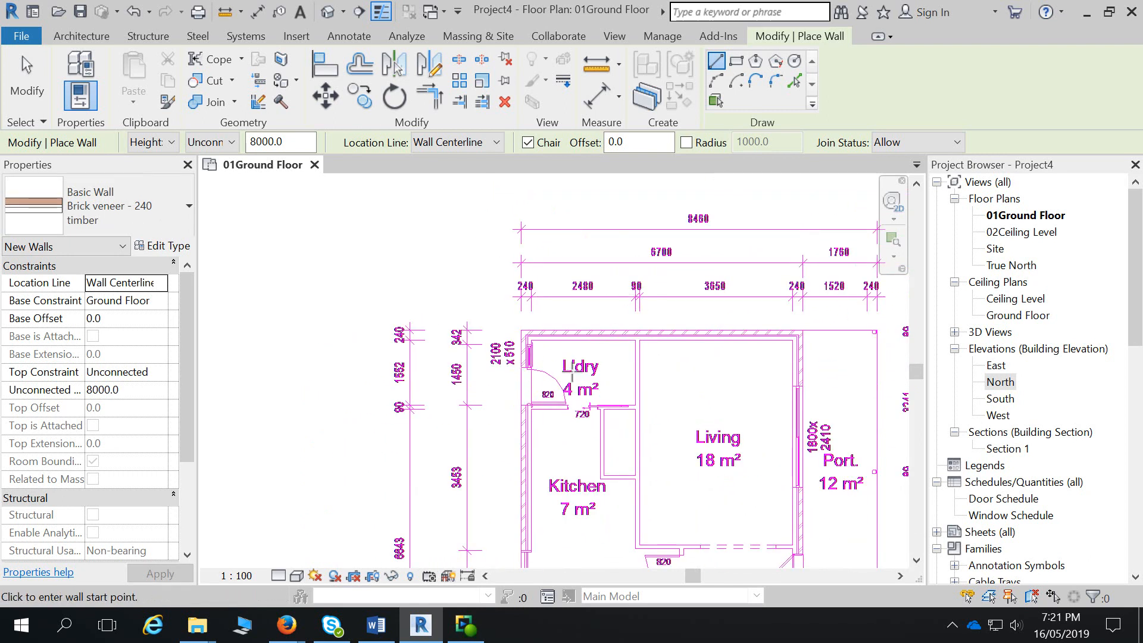
{"action": "middle_click_drag", "start_coordinate": [655, 378], "coordinate": [628, 281]}
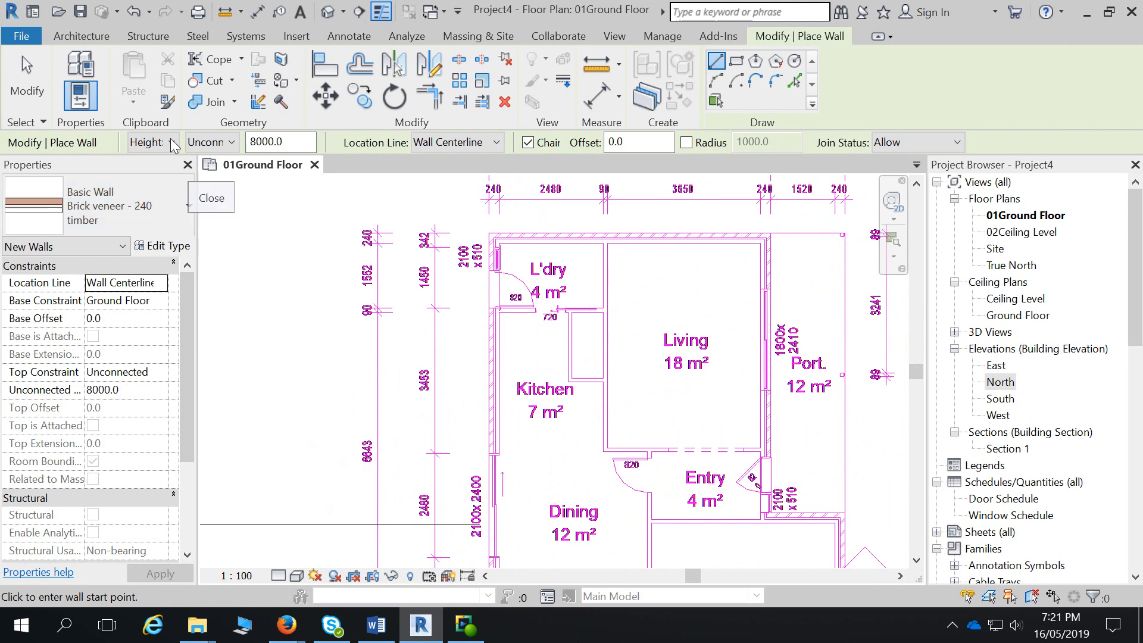
{"action": "left_click", "coordinate": [229, 144]}
{"action": "left_click", "coordinate": [237, 160]}
{"action": "left_click", "coordinate": [209, 142]}
{"action": "left_click", "coordinate": [229, 187]}
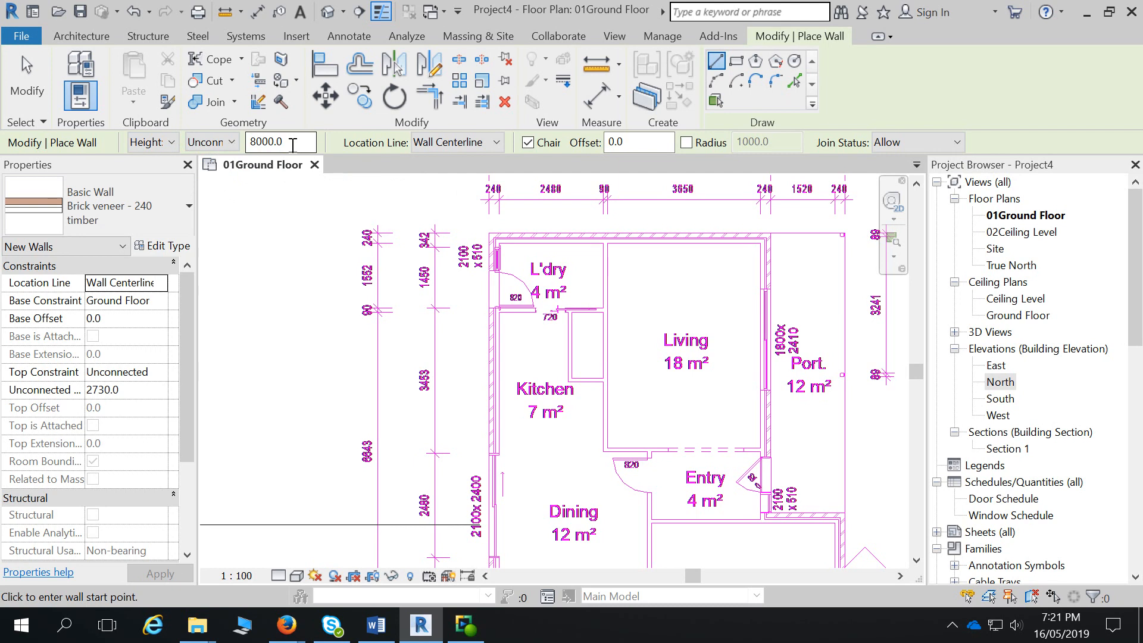
{"action": "left_click", "coordinate": [231, 142]}
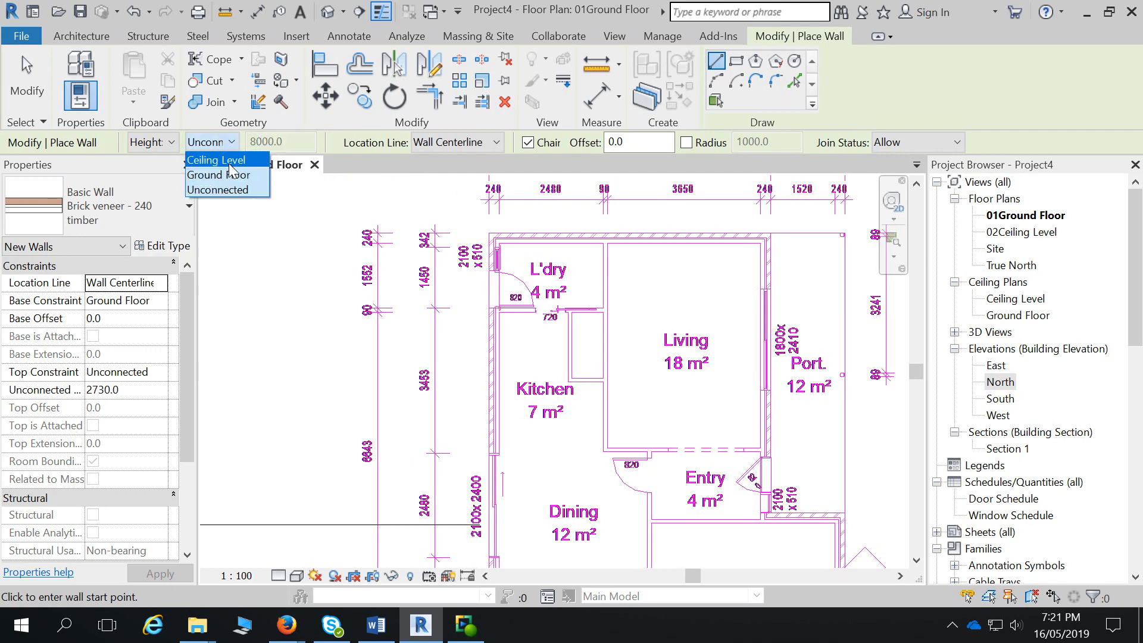
{"action": "left_click", "coordinate": [230, 162]}
- Set the wall location line to Finish Face: Exterior with Chain enabled
{"action": "left_click", "coordinate": [464, 143]}
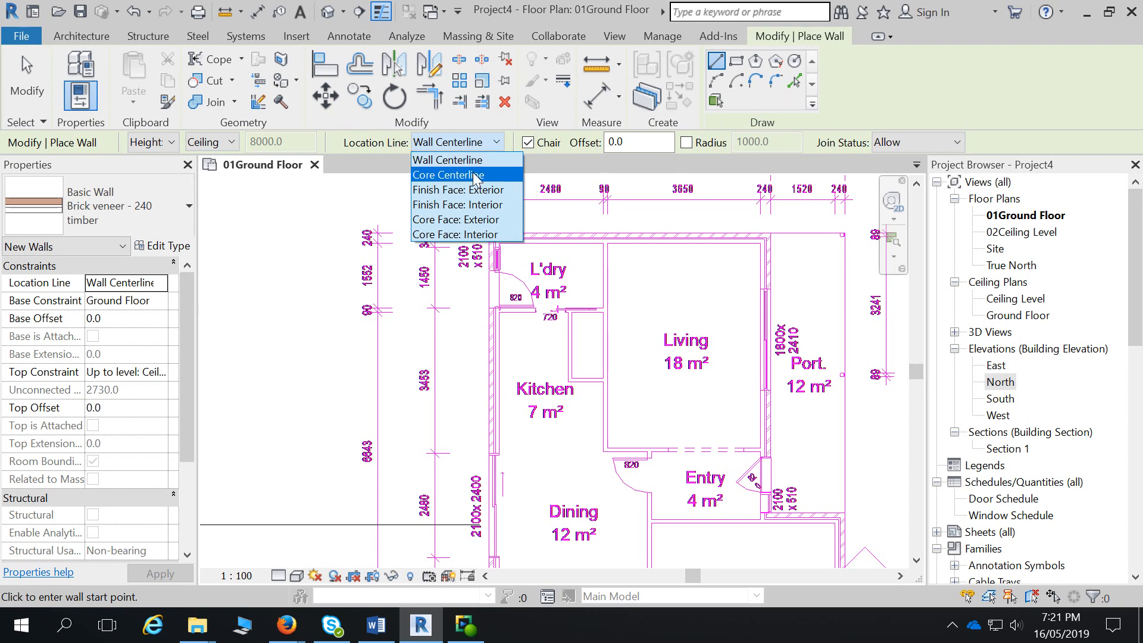
{"action": "left_click", "coordinate": [474, 191]}
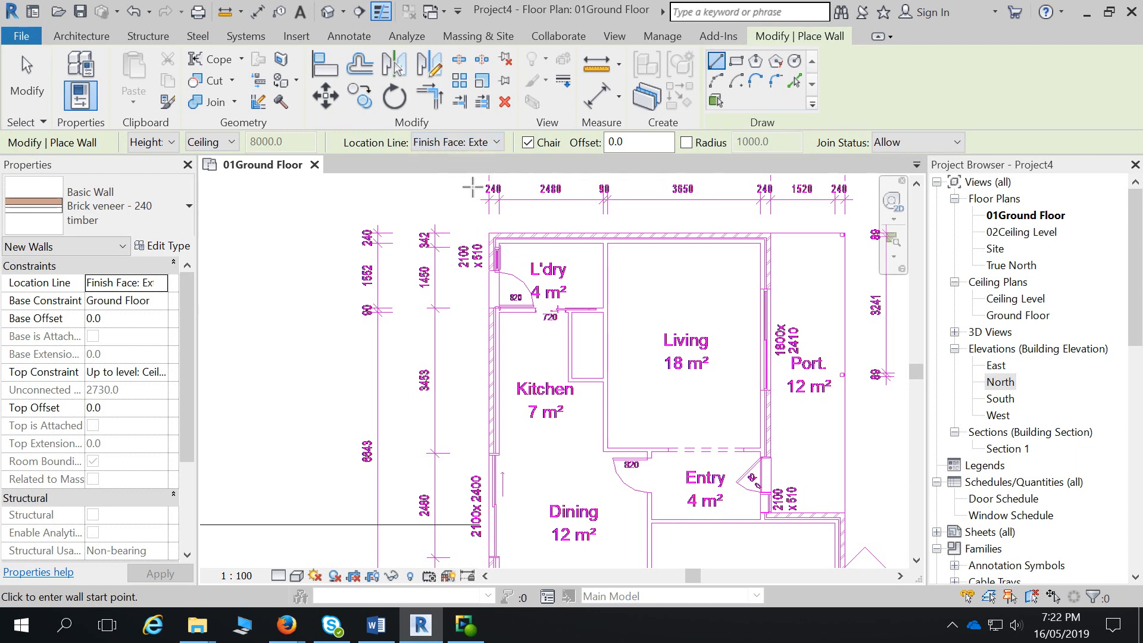
{"action": "left_click", "coordinate": [528, 143]}
- Trace the upper exterior wall from the laundry corner, then run down the Living room's portico side to the window opening
{"action": "left_click", "coordinate": [488, 231]}
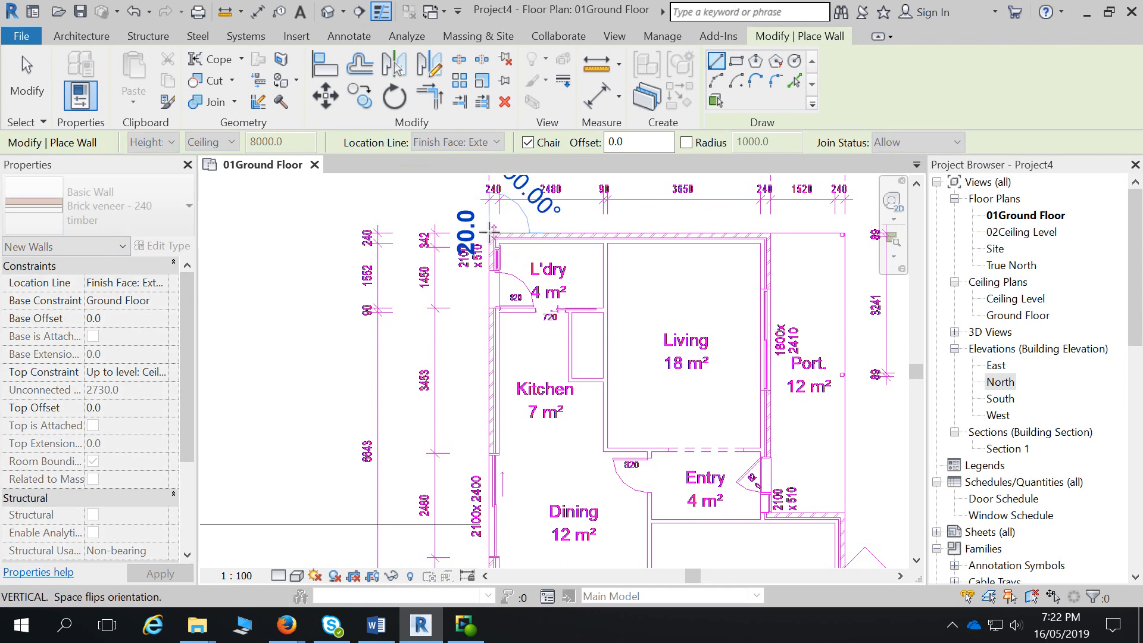
{"action": "scroll", "coordinate": [774, 241], "scroll_direction": "up", "scroll_amount": 3}
{"action": "left_click", "coordinate": [771, 239]}
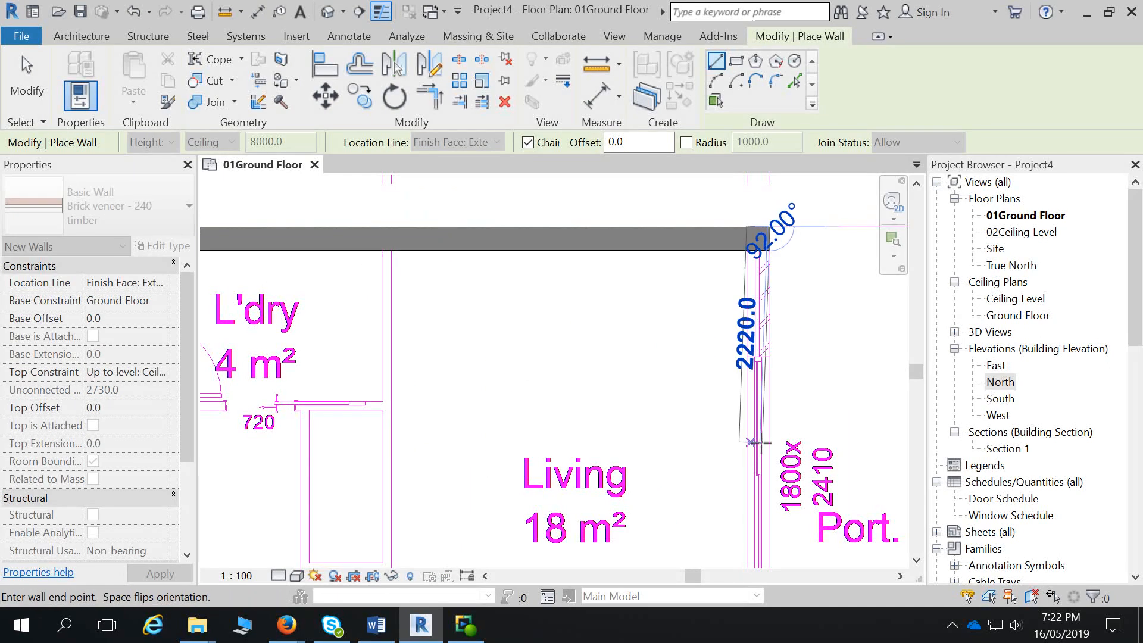
{"action": "middle_click_drag", "start_coordinate": [761, 460], "coordinate": [760, 229]}
{"action": "scroll", "coordinate": [762, 229], "scroll_direction": "down", "scroll_amount": 3}
{"action": "scroll", "coordinate": [764, 323], "scroll_direction": "down", "scroll_amount": 1}
{"action": "middle_click_drag", "start_coordinate": [764, 324], "coordinate": [785, 430]}
{"action": "scroll", "coordinate": [785, 430], "scroll_direction": "up", "scroll_amount": 1}
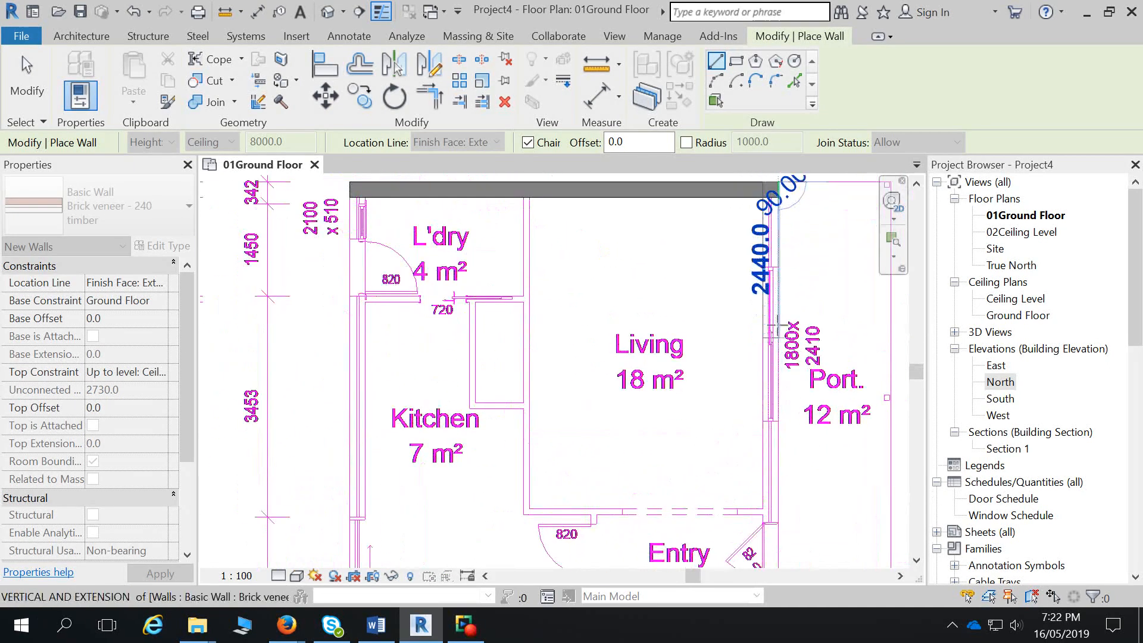
{"action": "left_click", "coordinate": [778, 266]}
{"action": "key", "text": "Escape"}
- Trace the short exterior wall of the Living room between its window opening and the entry door
{"action": "left_click", "coordinate": [775, 424]}
{"action": "left_click", "coordinate": [778, 523]}
{"action": "middle_click_drag", "start_coordinate": [800, 538], "coordinate": [763, 334]}
{"action": "key", "text": "Escape"}
- Trace the exterior wall along Bed 1's upper edge from the entry sidelight to the outer corner
{"action": "scroll", "coordinate": [741, 405], "scroll_direction": "up", "scroll_amount": 3}
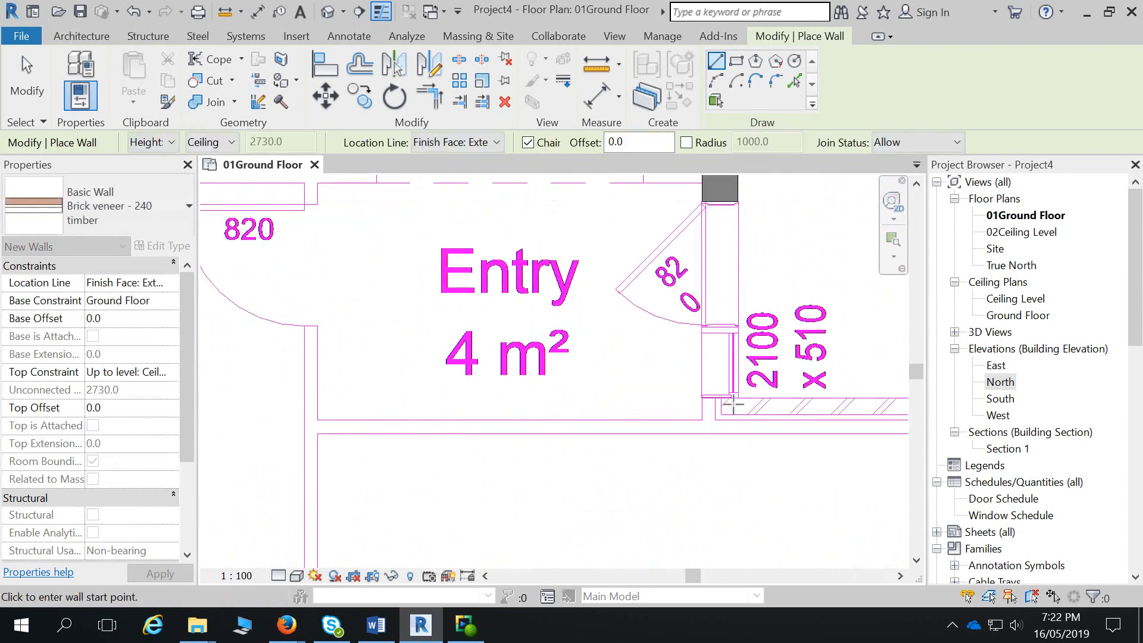
{"action": "left_click", "coordinate": [721, 399]}
{"action": "middle_click_drag", "start_coordinate": [820, 412], "coordinate": [621, 401]}
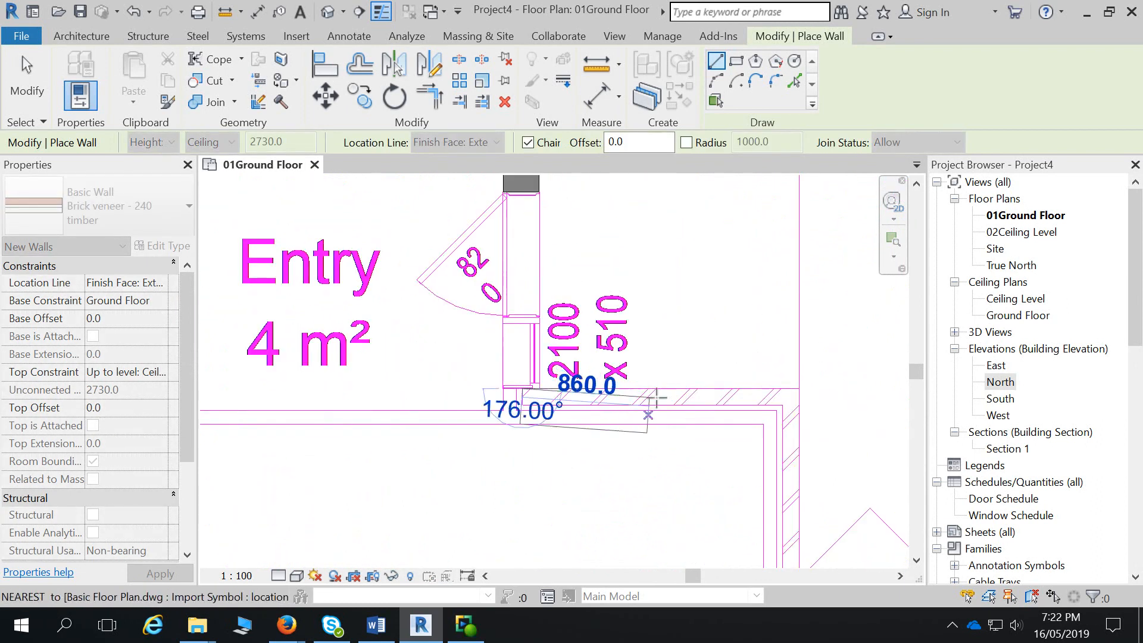
{"action": "left_click", "coordinate": [798, 388]}
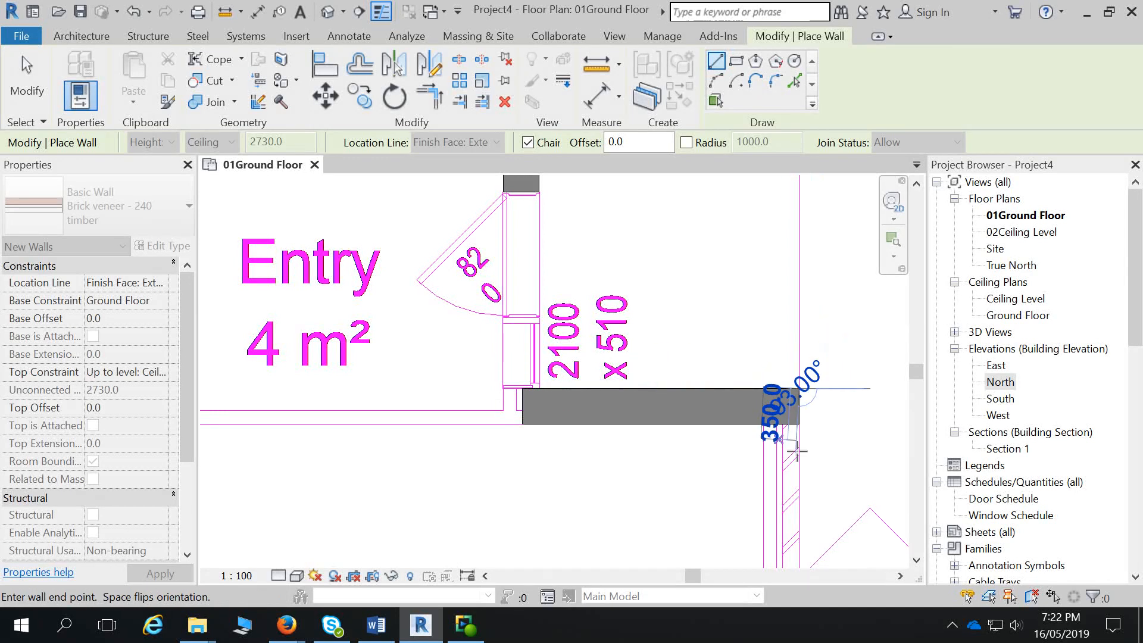
{"action": "scroll", "coordinate": [807, 397], "scroll_direction": "down", "scroll_amount": 2}
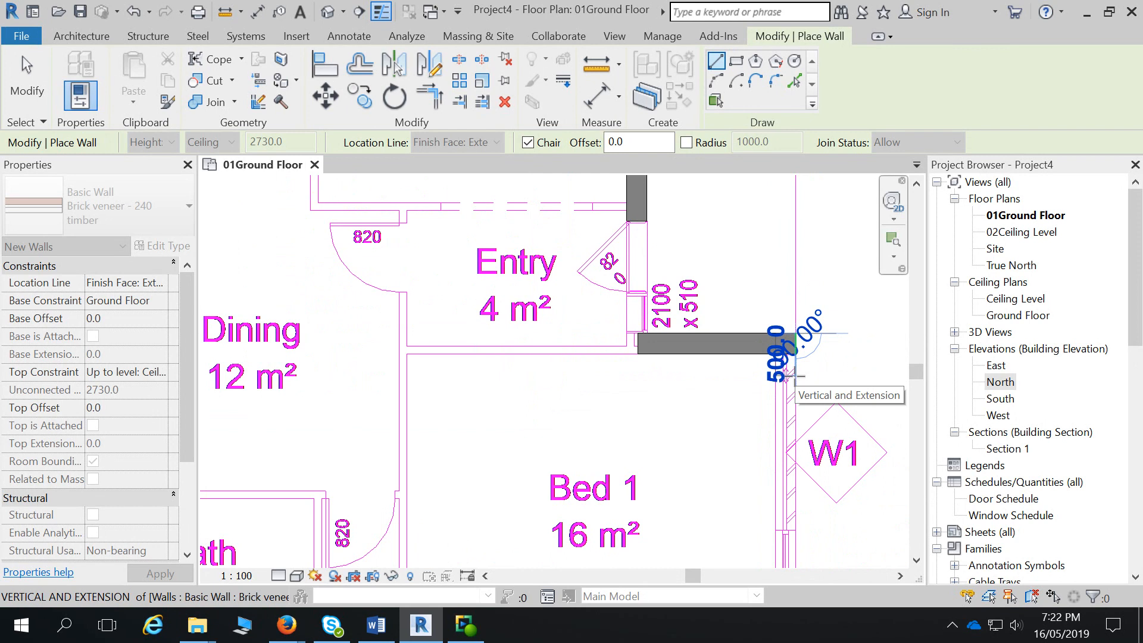
- Stop drawing and delete the trial walls traced around the Living room and Bed 1
{"action": "key", "text": "Escape"}
{"action": "key", "text": "Escape"}
{"action": "scroll", "coordinate": [745, 306], "scroll_direction": "down", "scroll_amount": 4}
{"action": "scroll", "coordinate": [723, 311], "scroll_direction": "up", "scroll_amount": 2}
{"action": "left_click", "coordinate": [699, 344]}
{"action": "key", "text": "Escape"}
{"action": "left_click", "coordinate": [744, 428]}
{"action": "key", "text": "Escape"}
{"action": "scroll", "coordinate": [744, 430], "scroll_direction": "down", "scroll_amount": 4}
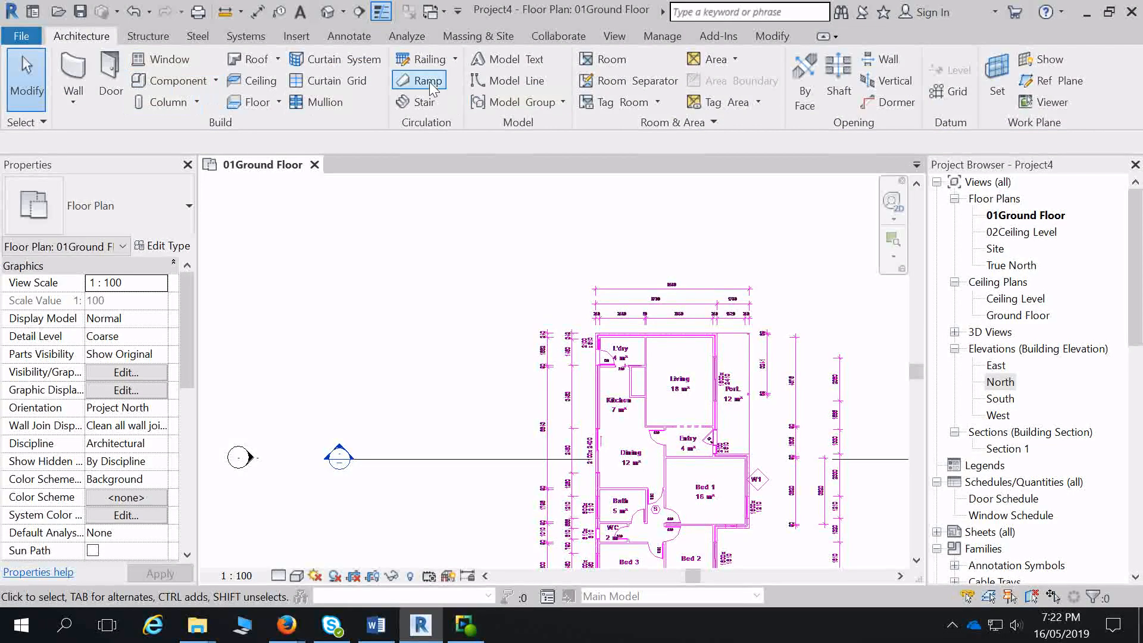
- Draw continuous exterior walls from the laundry corner across the upper edge and down the Living and Entry side to Bed 1
{"action": "left_click", "coordinate": [73, 75]}
{"action": "scroll", "coordinate": [601, 336], "scroll_direction": "up", "scroll_amount": 3}
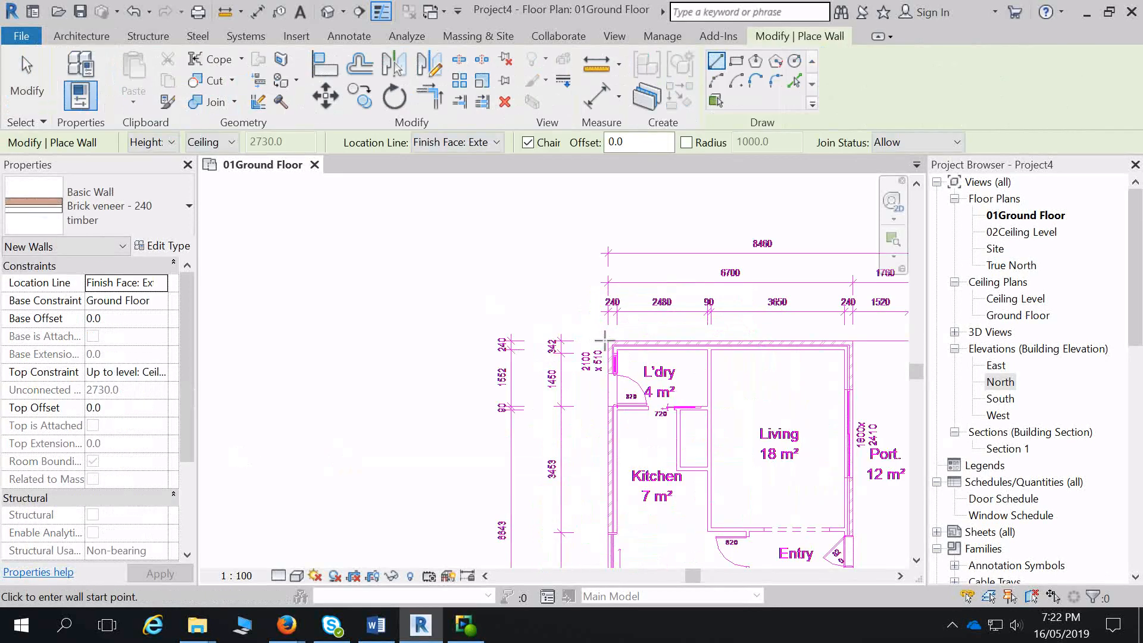
{"action": "middle_click_drag", "start_coordinate": [842, 349], "coordinate": [724, 338]}
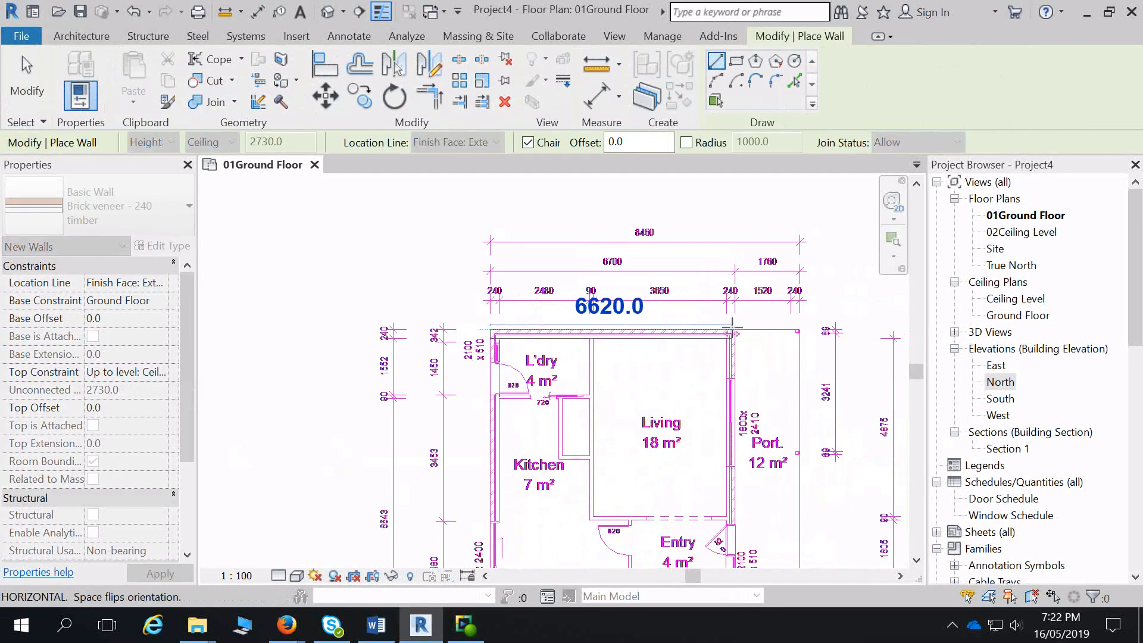
{"action": "left_click", "coordinate": [734, 329]}
{"action": "middle_click_drag", "start_coordinate": [738, 511], "coordinate": [744, 310]}
{"action": "scroll", "coordinate": [743, 310], "scroll_direction": "up", "scroll_amount": 1}
{"action": "scroll", "coordinate": [736, 390], "scroll_direction": "up", "scroll_amount": 3}
{"action": "scroll", "coordinate": [734, 375], "scroll_direction": "up", "scroll_amount": 3}
{"action": "left_click", "coordinate": [729, 359]}
- Continue the exterior wall along Bed 1's upper edge and down its outer side past the window to the lower corner
{"action": "middle_click_drag", "start_coordinate": [811, 369], "coordinate": [593, 358]}
{"action": "scroll", "coordinate": [593, 358], "scroll_direction": "down", "scroll_amount": 3}
{"action": "left_click", "coordinate": [895, 357]}
{"action": "middle_click_drag", "start_coordinate": [872, 390], "coordinate": [840, 212]}
{"action": "scroll", "coordinate": [840, 212], "scroll_direction": "down", "scroll_amount": 1}
{"action": "middle_click_drag", "start_coordinate": [840, 414], "coordinate": [827, 277]}
{"action": "scroll", "coordinate": [828, 277], "scroll_direction": "down", "scroll_amount": 1}
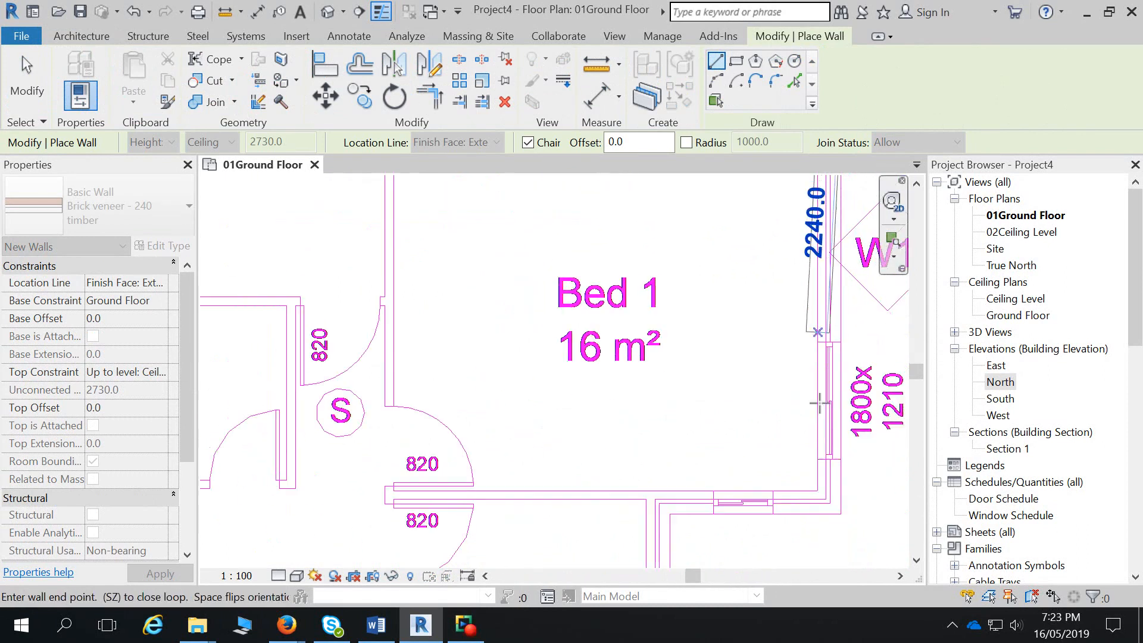
{"action": "left_click", "coordinate": [836, 520]}
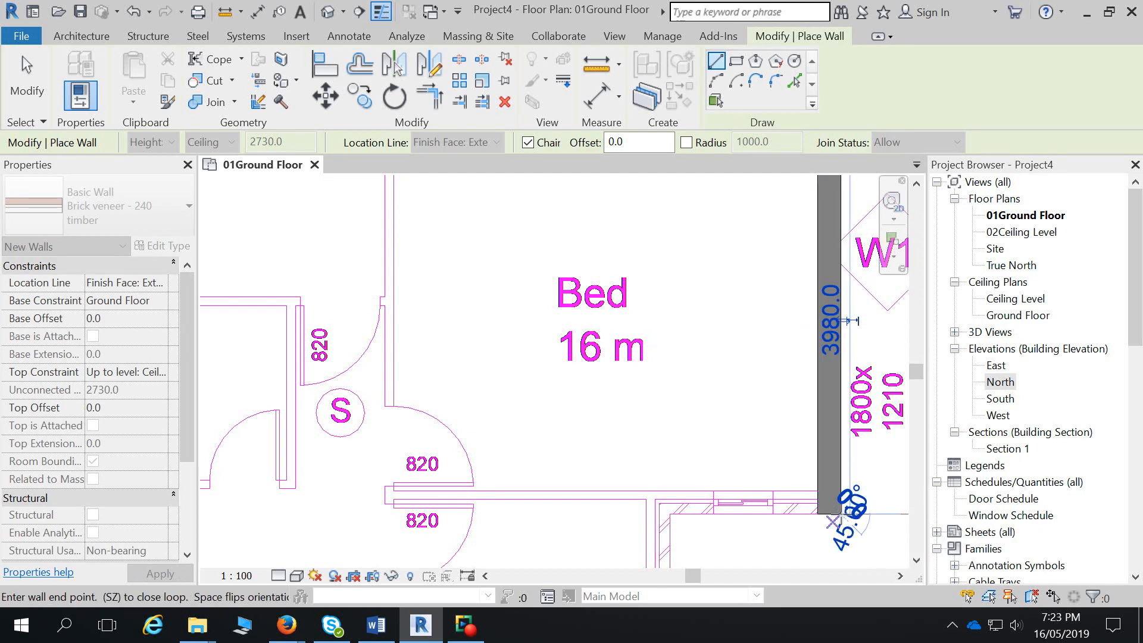
- Continue the exterior wall along Bed 1's lower edge, down beside Bed 2, and across below Bed 2 and Bed 3
{"action": "left_click", "coordinate": [669, 513]}
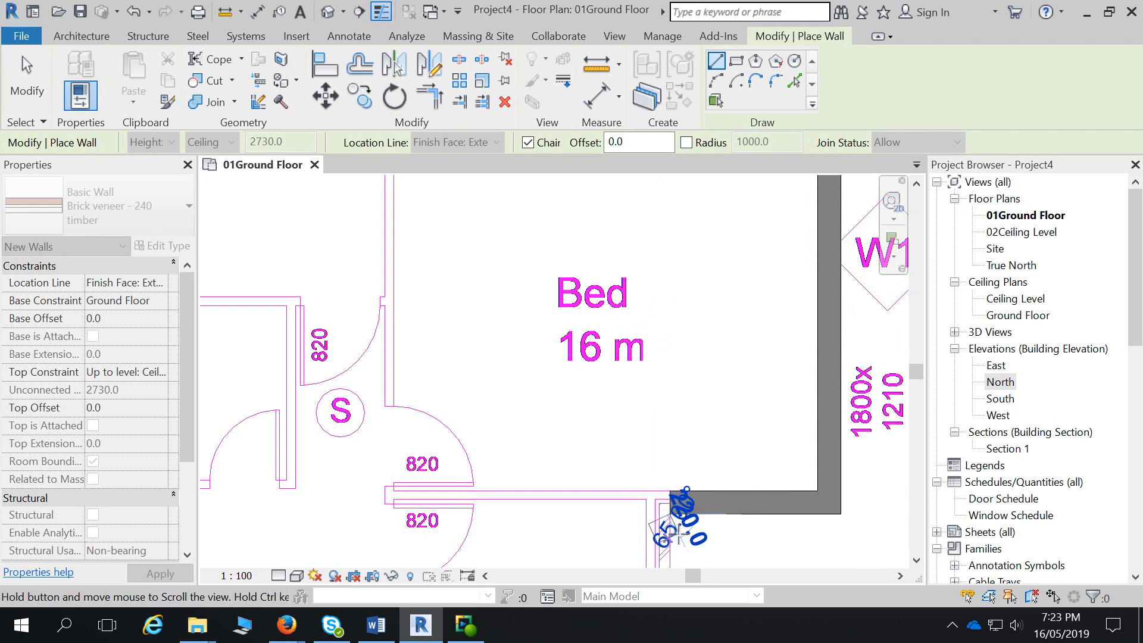
{"action": "left_click", "coordinate": [659, 516]}
{"action": "scroll", "coordinate": [496, 503], "scroll_direction": "down", "scroll_amount": 5}
{"action": "middle_click_drag", "start_coordinate": [491, 524], "coordinate": [602, 507]}
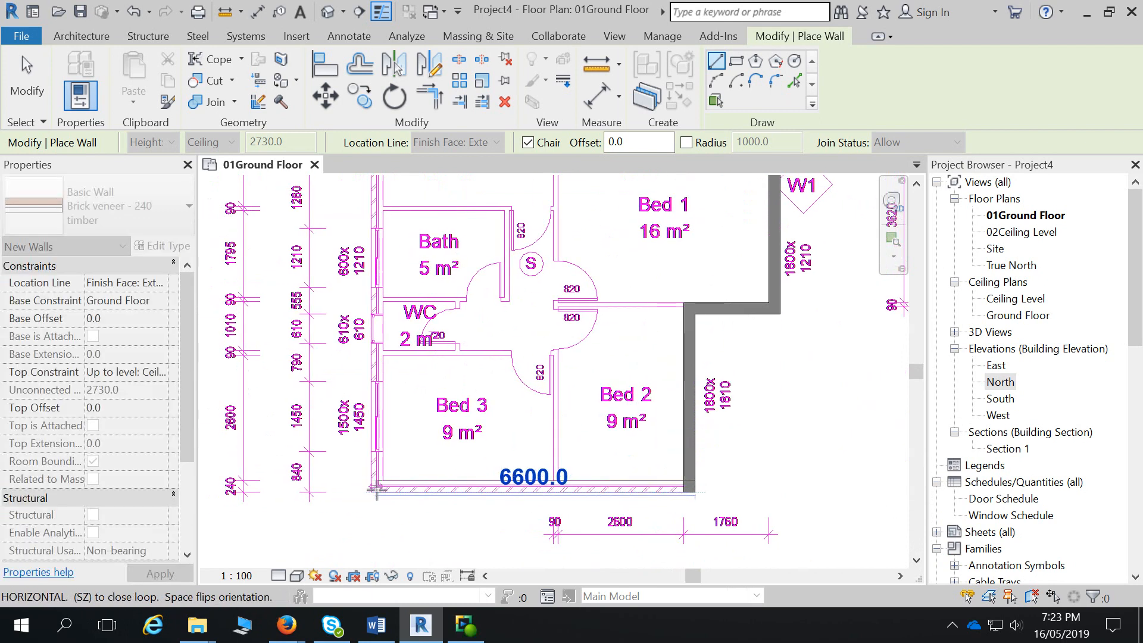
{"action": "left_click", "coordinate": [372, 492]}
- Close the exterior wall loop from Bed 3's lower corner up to the laundry corner and end the Wall tool
{"action": "middle_click_drag", "start_coordinate": [378, 354], "coordinate": [378, 513]}
{"action": "middle_click_drag", "start_coordinate": [388, 265], "coordinate": [399, 413]}
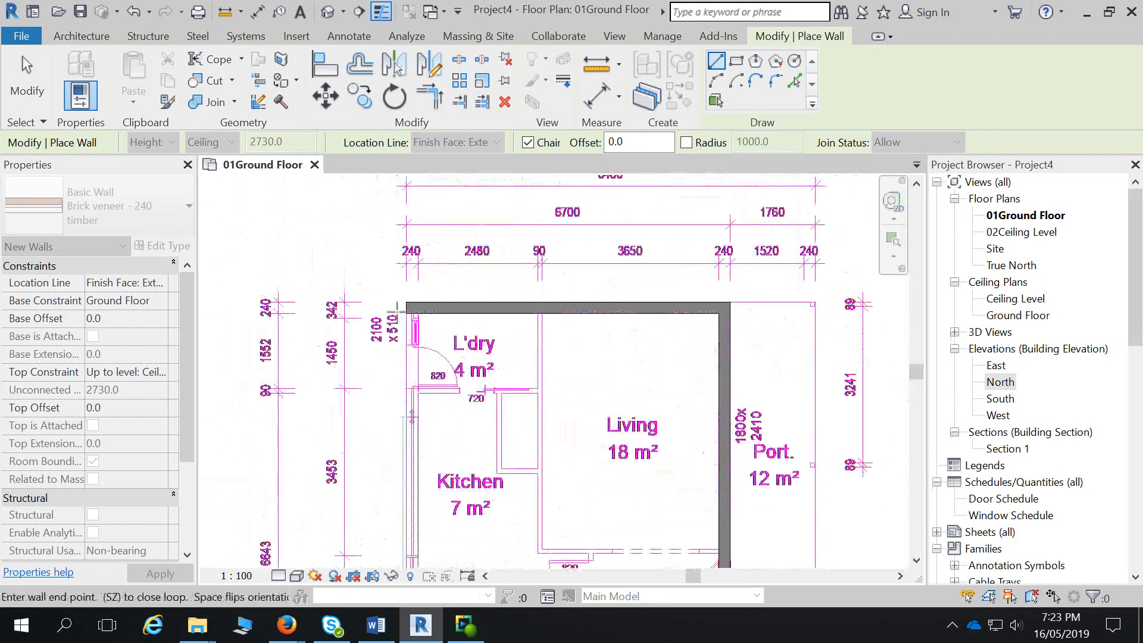
{"action": "left_click", "coordinate": [411, 307]}
{"action": "key", "text": "Escape"}
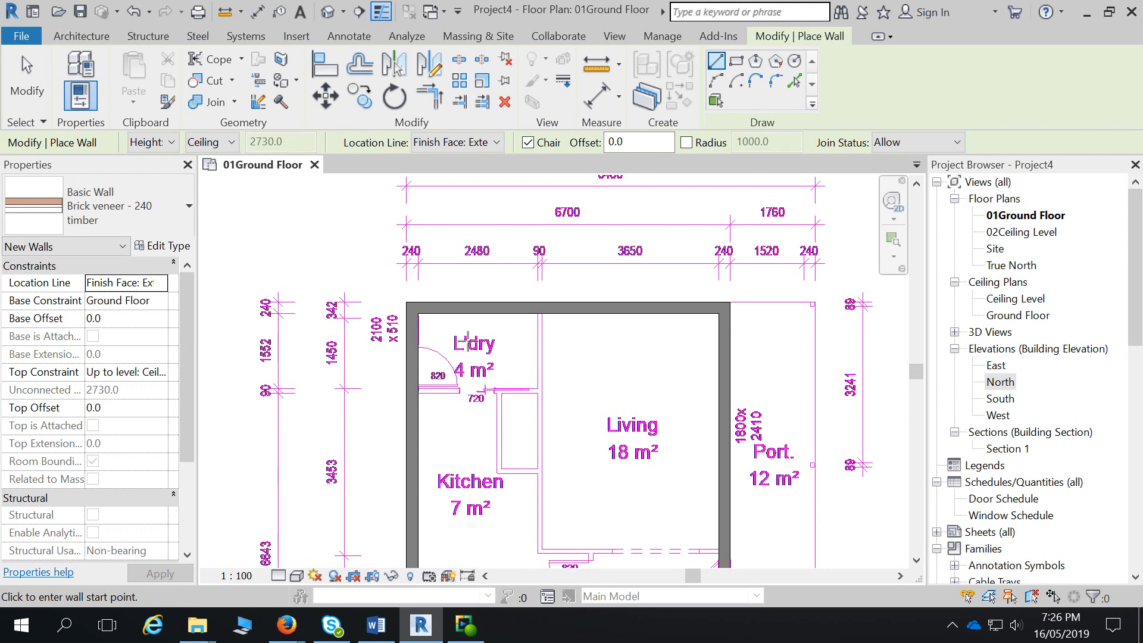
{"action": "left_click", "coordinate": [466, 625]}
{"action": "left_click", "coordinate": [21, 66]}
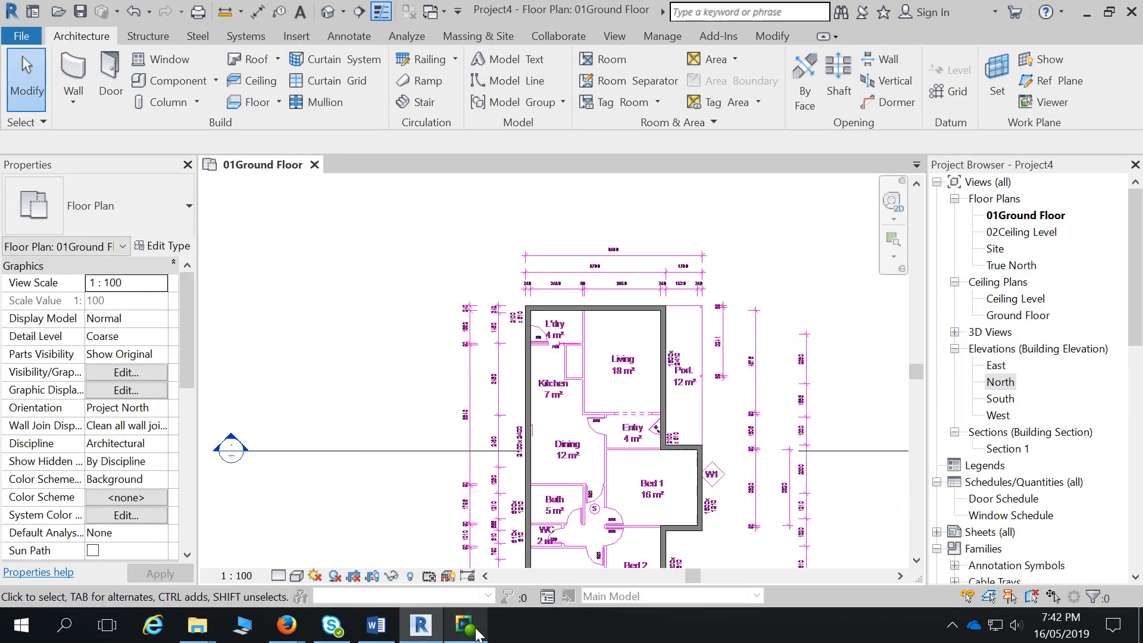
- View the traced exterior walls in the default 3D view
{"action": "mouse_move", "coordinate": [477, 634]}
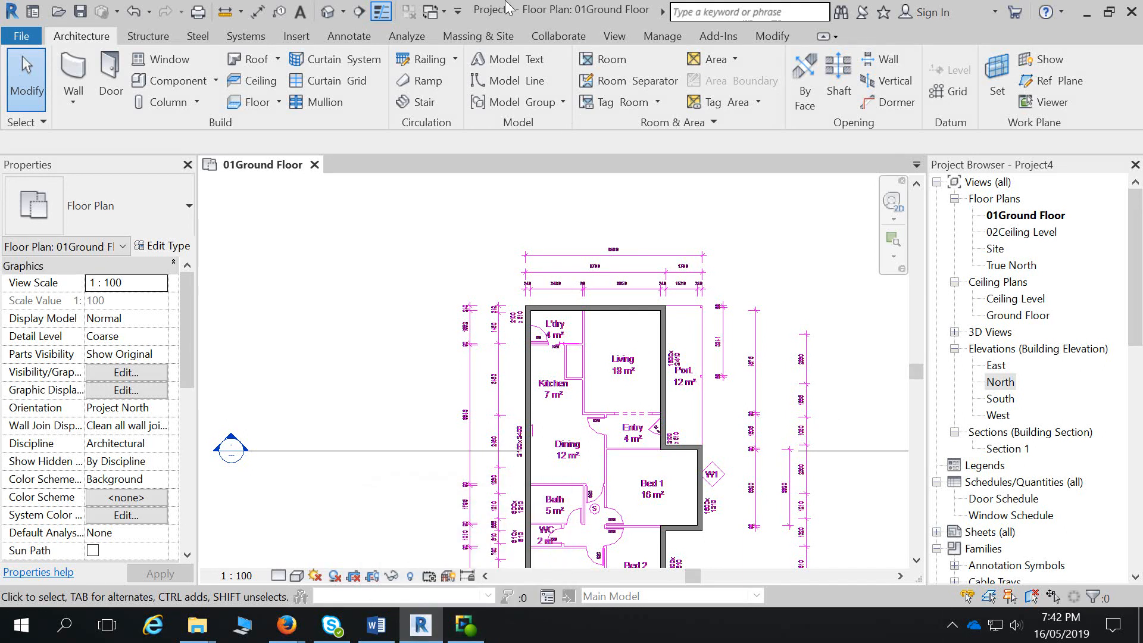
{"action": "left_click", "coordinate": [327, 11]}
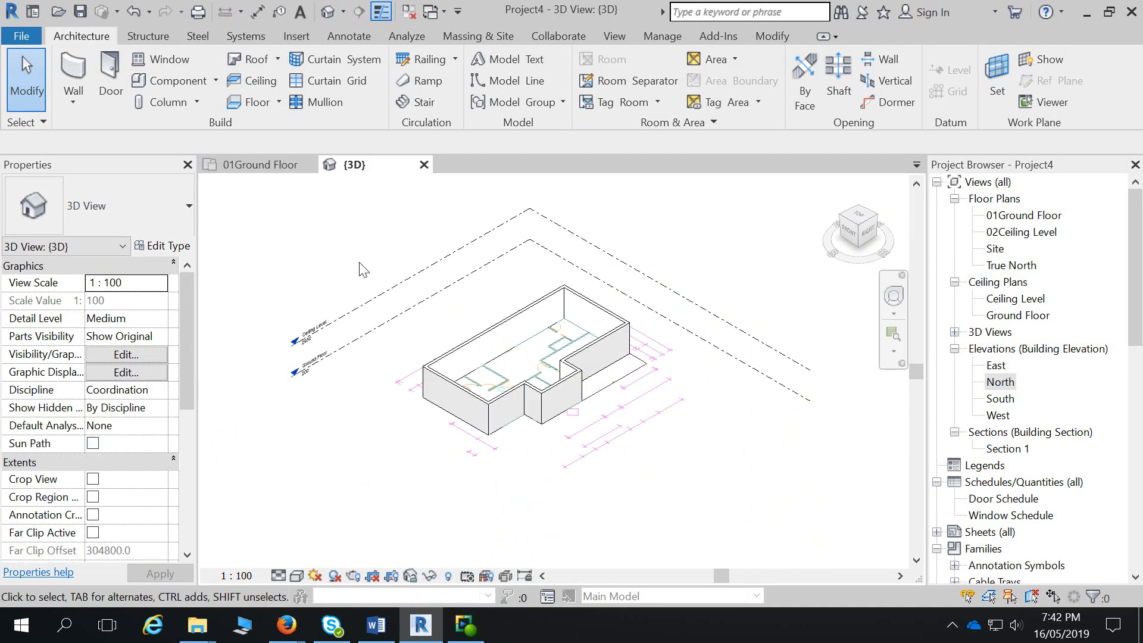
- Set the whole chain of exterior walls to an Unconnected top constraint with a height of 8000 mm
{"action": "left_click", "coordinate": [507, 398]}
{"action": "key", "text": "Tab"}
{"action": "left_click", "coordinate": [505, 394]}
{"action": "left_click", "coordinate": [137, 372]}
{"action": "left_click", "coordinate": [161, 372]}
{"action": "left_click", "coordinate": [122, 388]}
{"action": "left_click", "coordinate": [136, 390]}
{"action": "type", "text": "8000"}
{"action": "key", "text": "Return"}
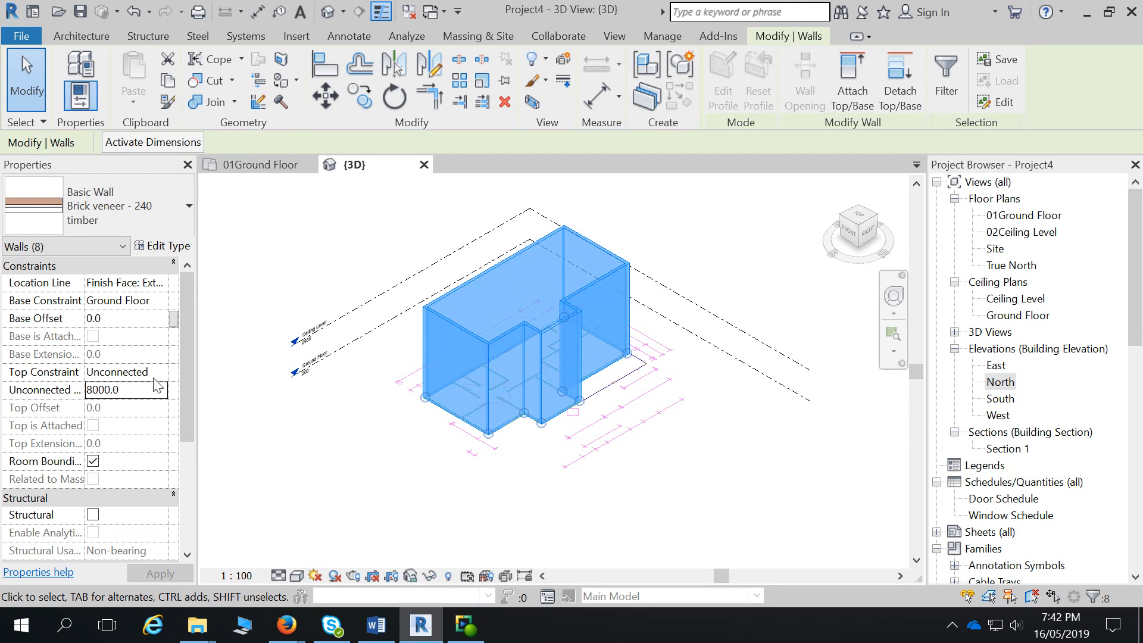
- Undo the exterior walls' height change and return to the 01Ground Floor plan
{"action": "key", "text": "Escape"}
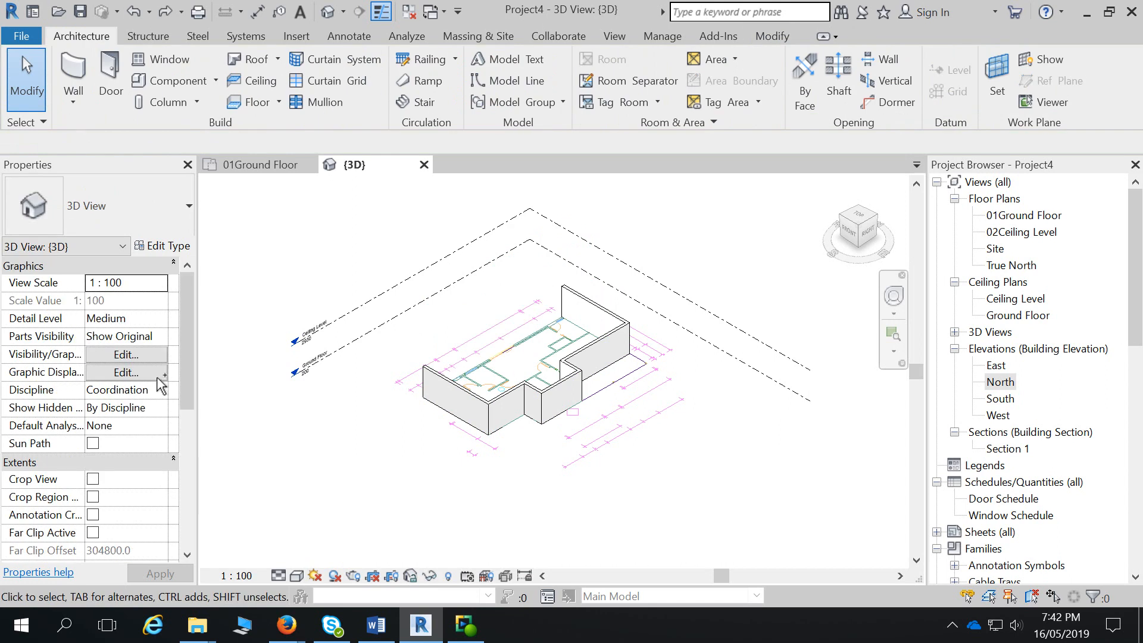
{"action": "left_click", "coordinate": [229, 166]}
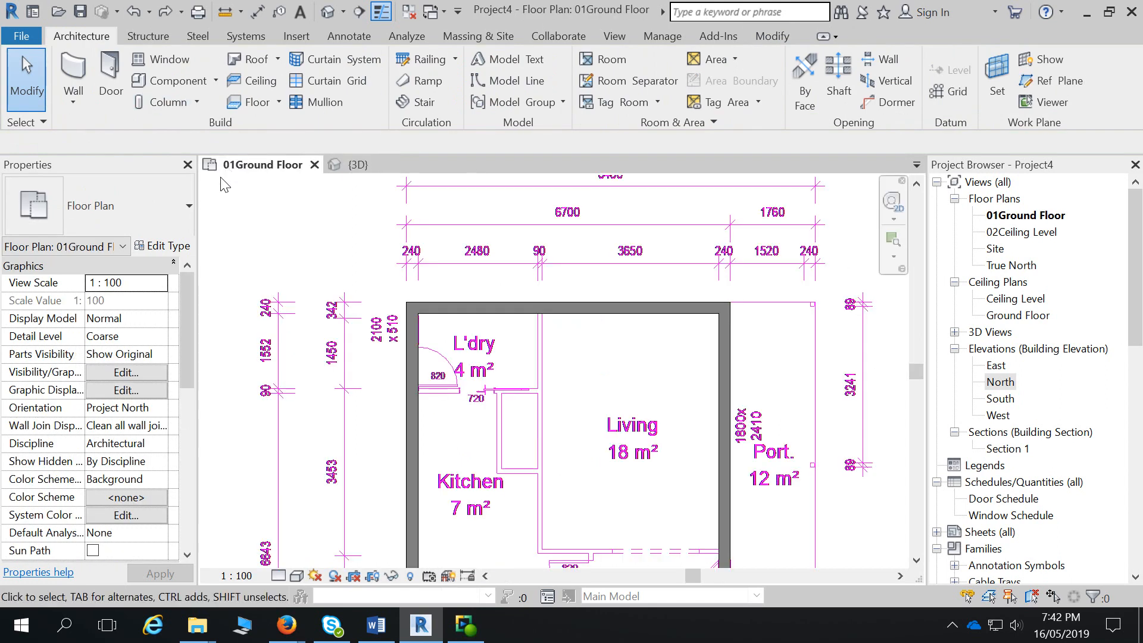
- Draw a Stud timber - 90 wall from the top exterior wall down the laundry, kitchen and living boundary to the living room's lower corner
{"action": "scroll", "coordinate": [776, 435], "scroll_direction": "down", "scroll_amount": 2}
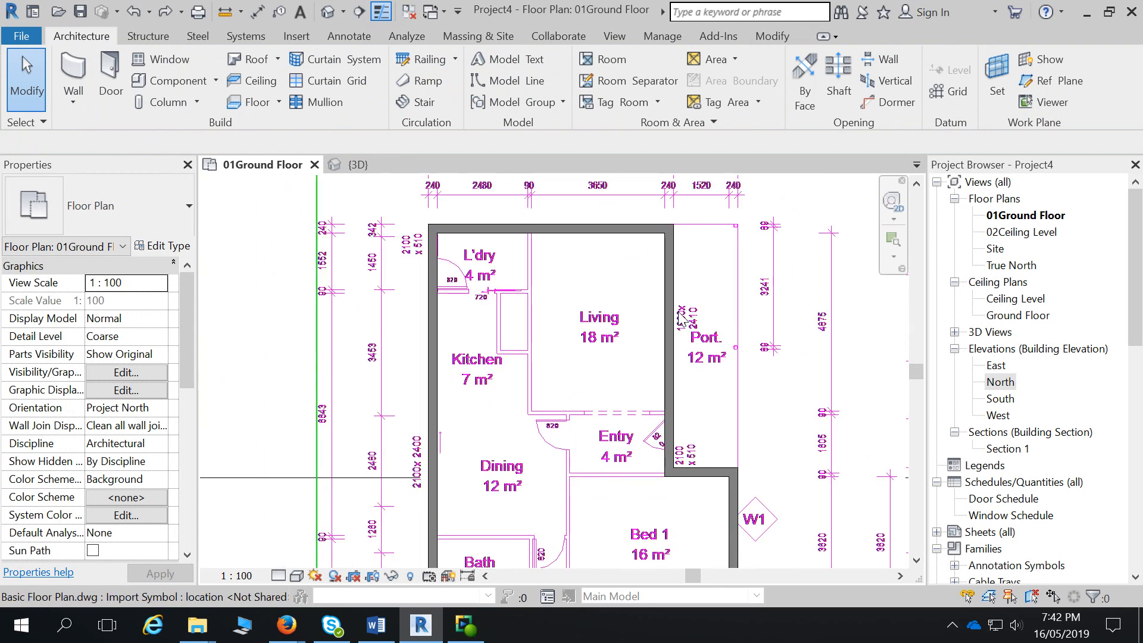
{"action": "left_click", "coordinate": [84, 88]}
{"action": "left_click", "coordinate": [126, 195]}
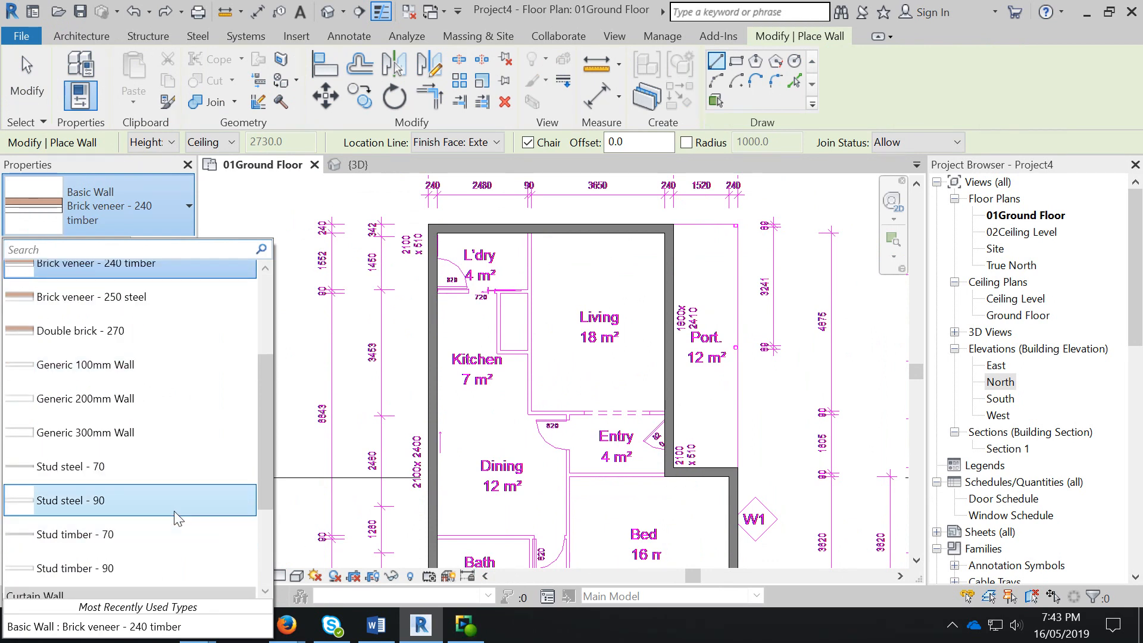
{"action": "left_click", "coordinate": [156, 565]}
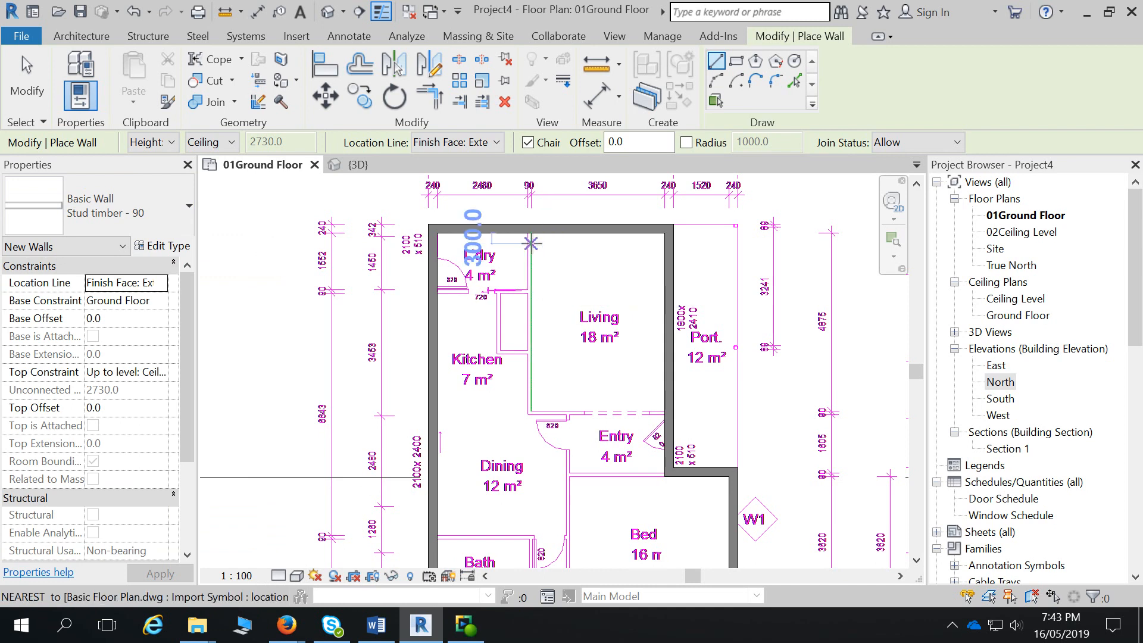
{"action": "scroll", "coordinate": [553, 297], "scroll_direction": "up", "scroll_amount": 2}
{"action": "scroll", "coordinate": [543, 324], "scroll_direction": "down", "scroll_amount": 4}
{"action": "scroll", "coordinate": [538, 269], "scroll_direction": "up", "scroll_amount": 2}
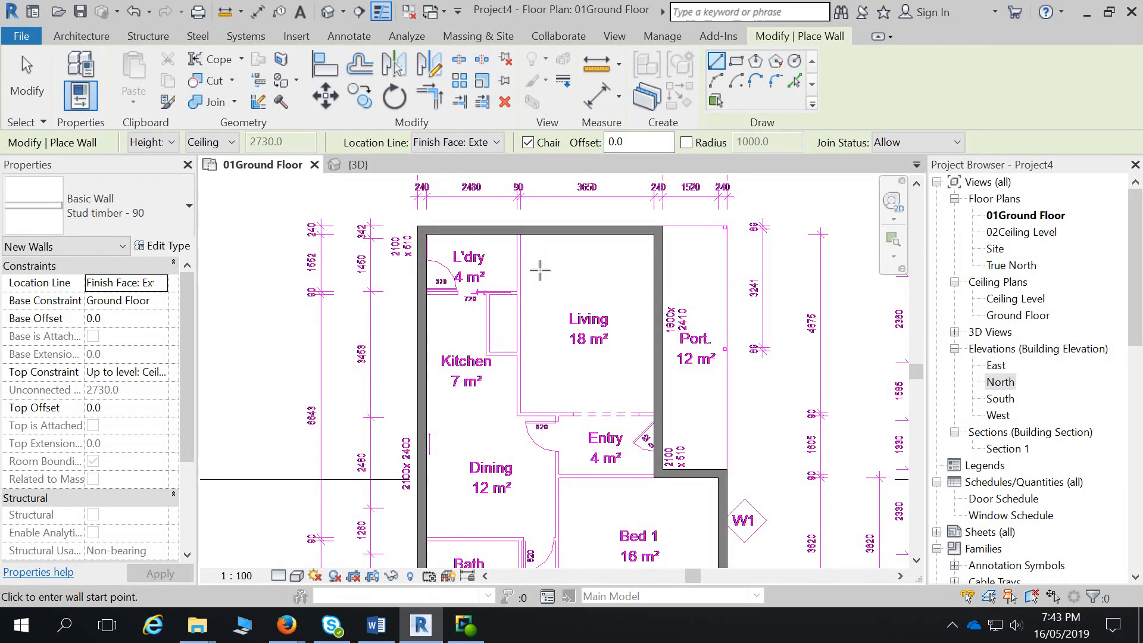
{"action": "scroll", "coordinate": [522, 232], "scroll_direction": "up", "scroll_amount": 2}
{"action": "left_click", "coordinate": [522, 233]}
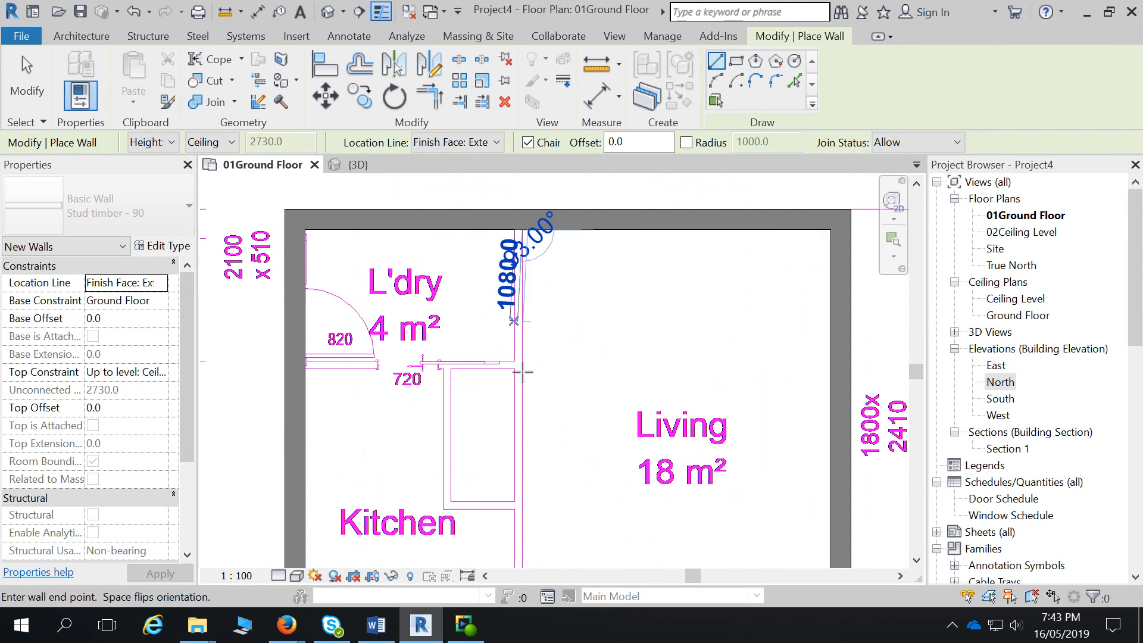
{"action": "scroll", "coordinate": [523, 411], "scroll_direction": "down", "scroll_amount": 3}
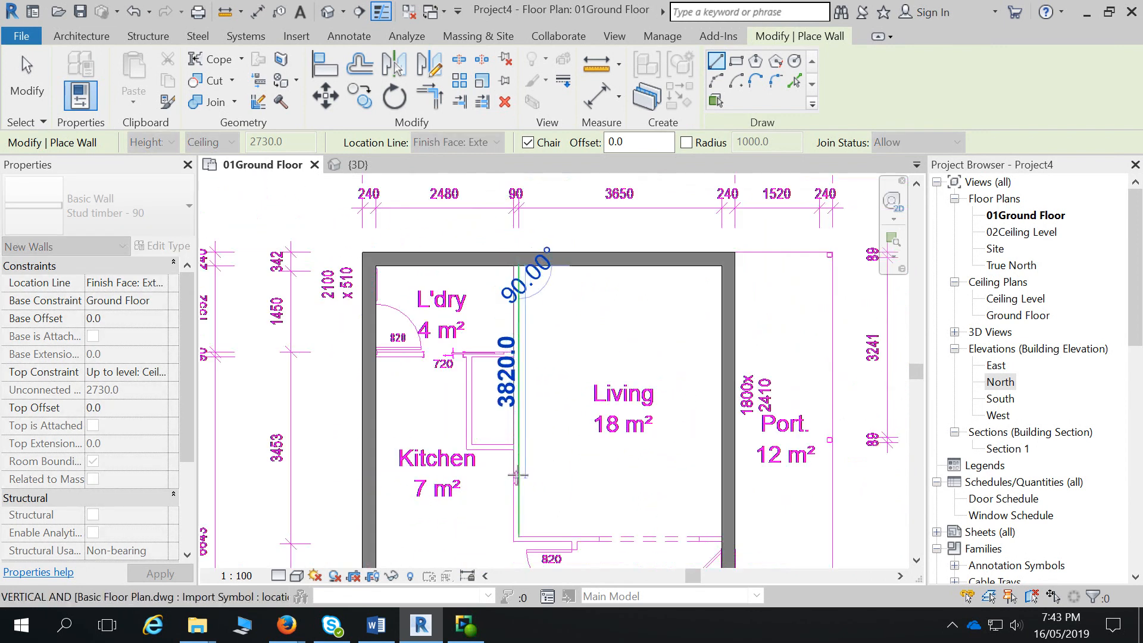
{"action": "left_click", "coordinate": [518, 538]}
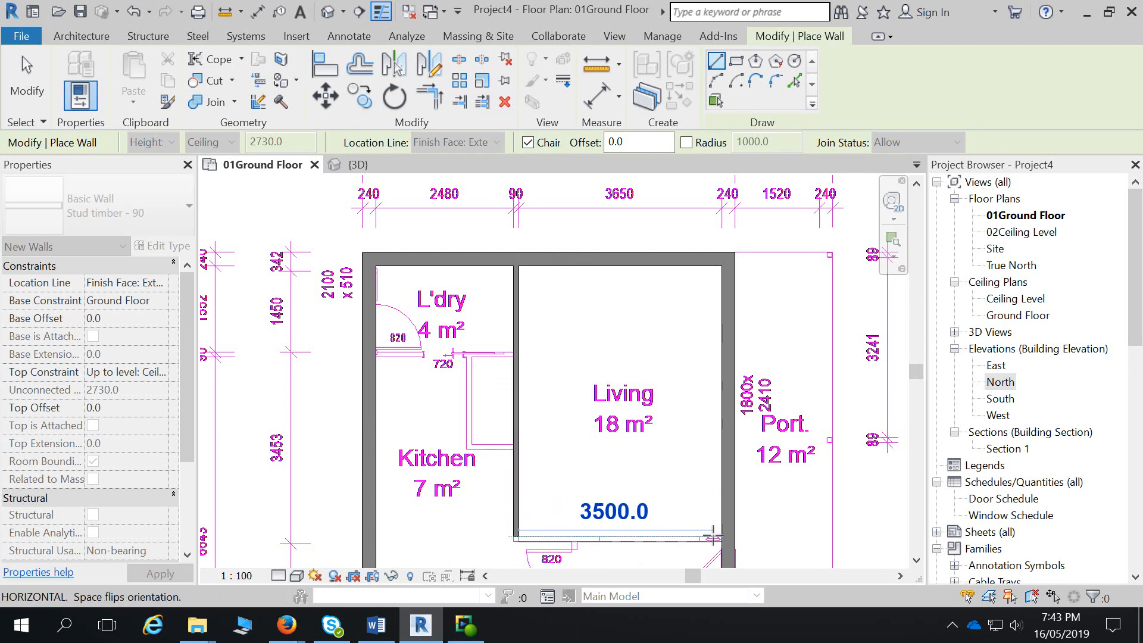
{"action": "key", "text": "Escape"}
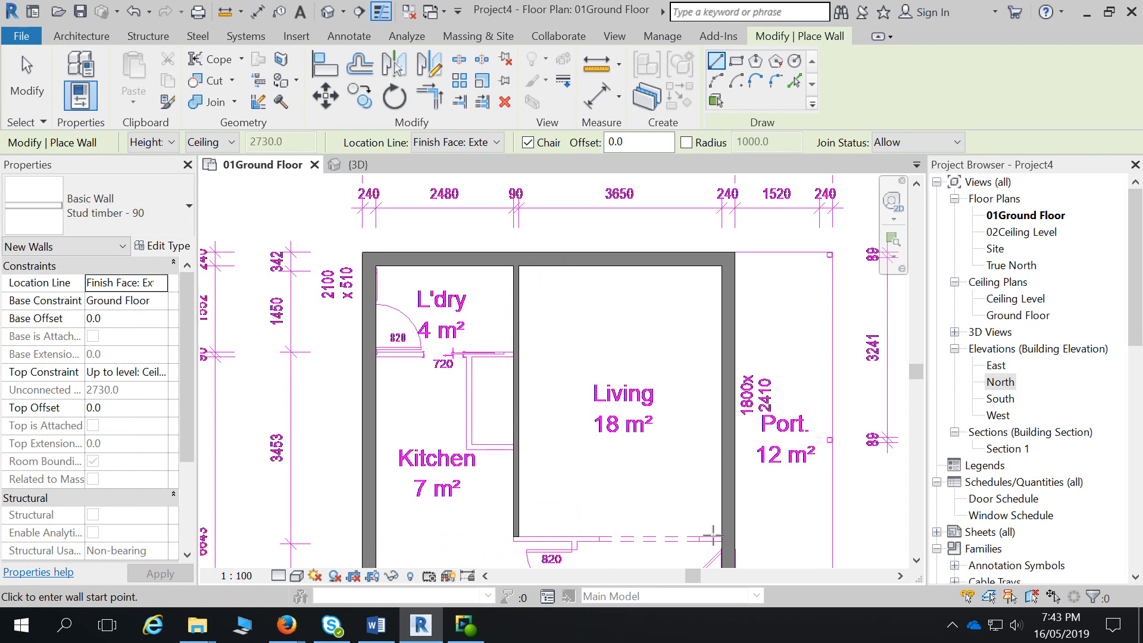
- Draw the stud wall between the laundry and the kitchen, from the exterior wall across to the living room wall
{"action": "scroll", "coordinate": [390, 400], "scroll_direction": "up", "scroll_amount": 2}
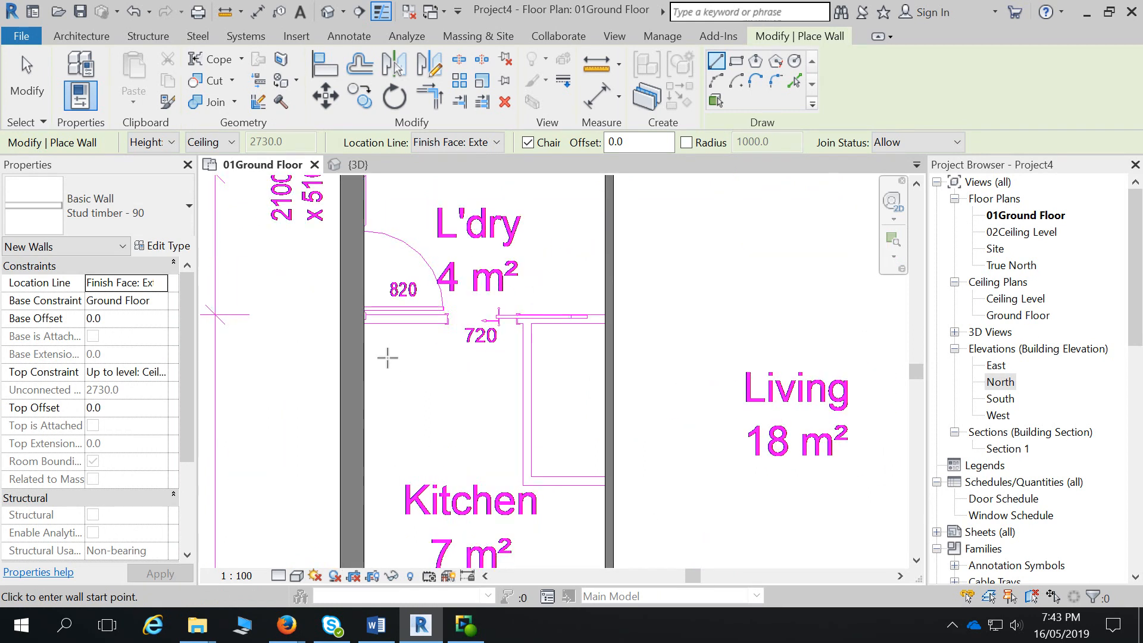
{"action": "left_click", "coordinate": [365, 320]}
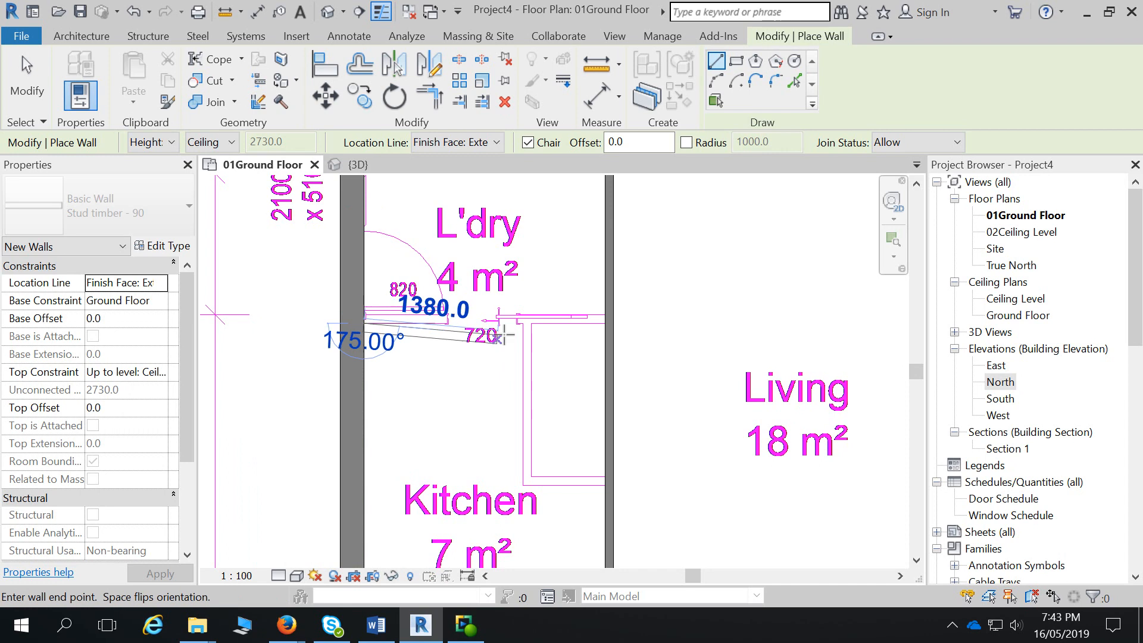
{"action": "left_click", "coordinate": [608, 321]}
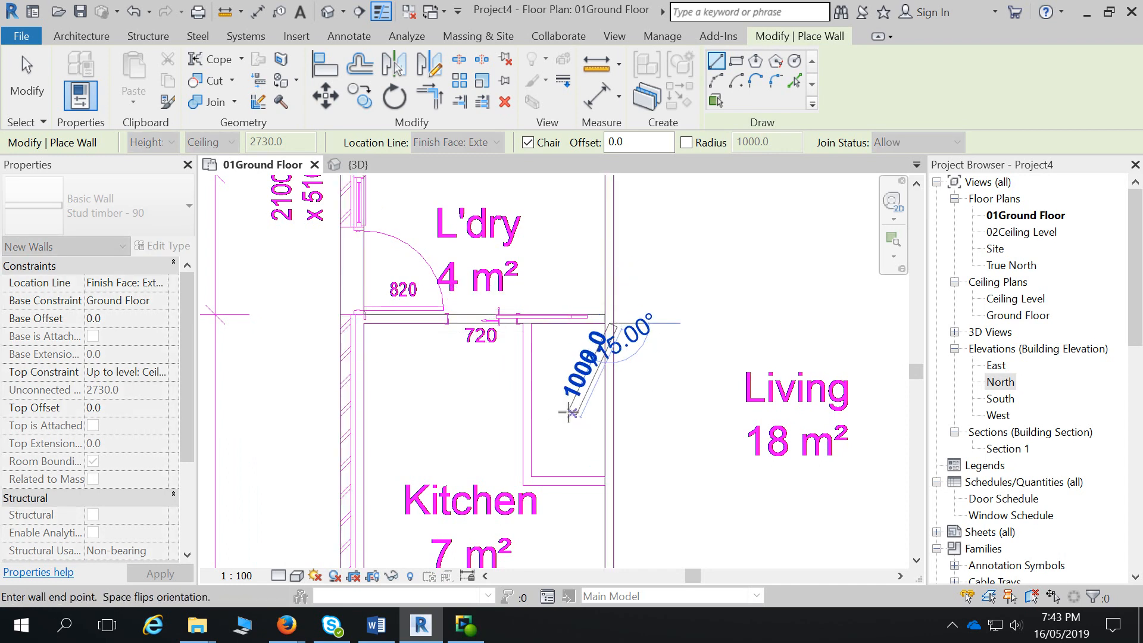
{"action": "key", "text": "Escape"}
- Draw the L-shaped stud walls enclosing the small cupboard between the kitchen and living room, with the long side about 1620 mm
{"action": "left_click", "coordinate": [533, 323]}
{"action": "left_click", "coordinate": [527, 476]}
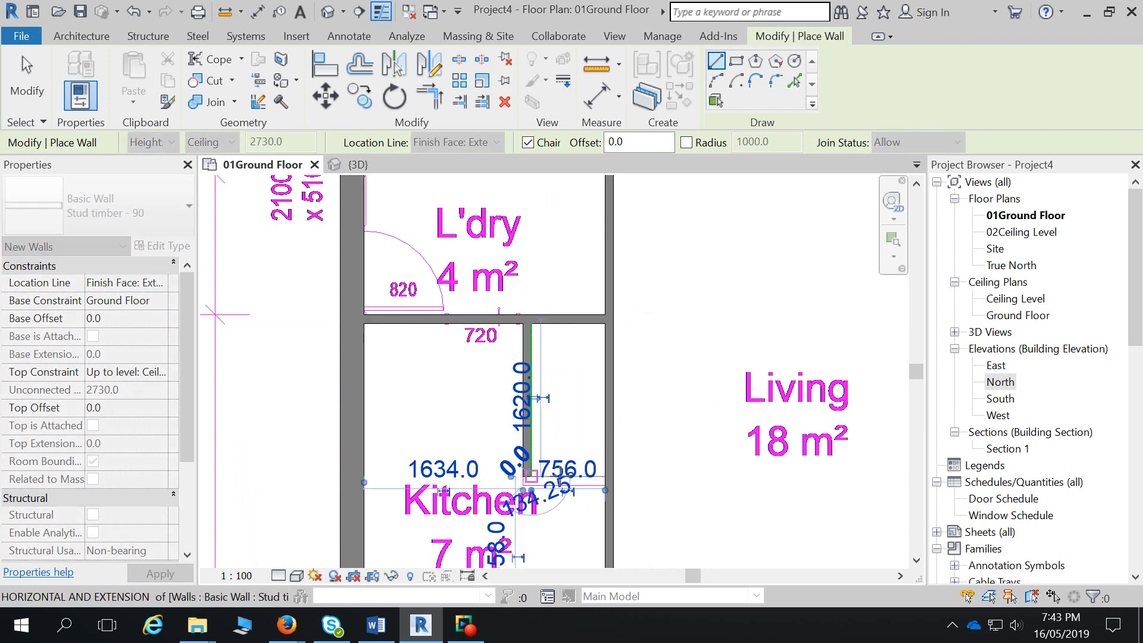
{"action": "left_click", "coordinate": [606, 477]}
{"action": "key", "text": "Escape"}
{"action": "key", "text": "Escape"}
- Set the location line to Wall Centerline and draw the wall between Living and Entry, about 3675 mm long, from the exterior wall
{"action": "scroll", "coordinate": [619, 507], "scroll_direction": "down", "scroll_amount": 3}
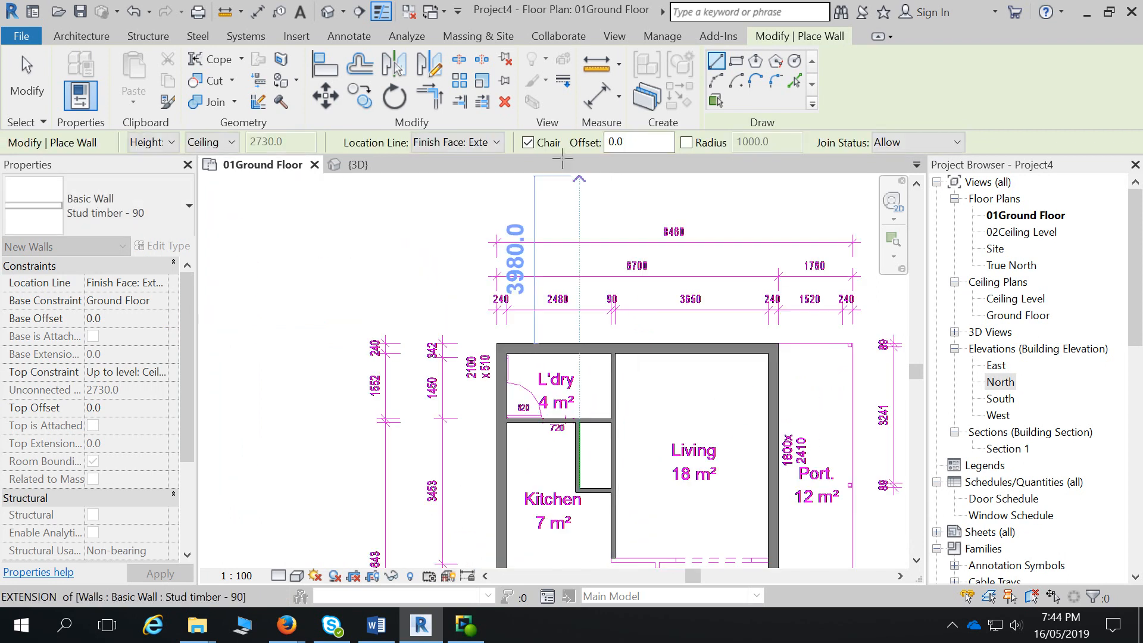
{"action": "left_click", "coordinate": [476, 142]}
{"action": "left_click", "coordinate": [476, 160]}
{"action": "scroll", "coordinate": [699, 413], "scroll_direction": "up", "scroll_amount": 4}
{"action": "scroll", "coordinate": [889, 434], "scroll_direction": "up", "scroll_amount": 4}
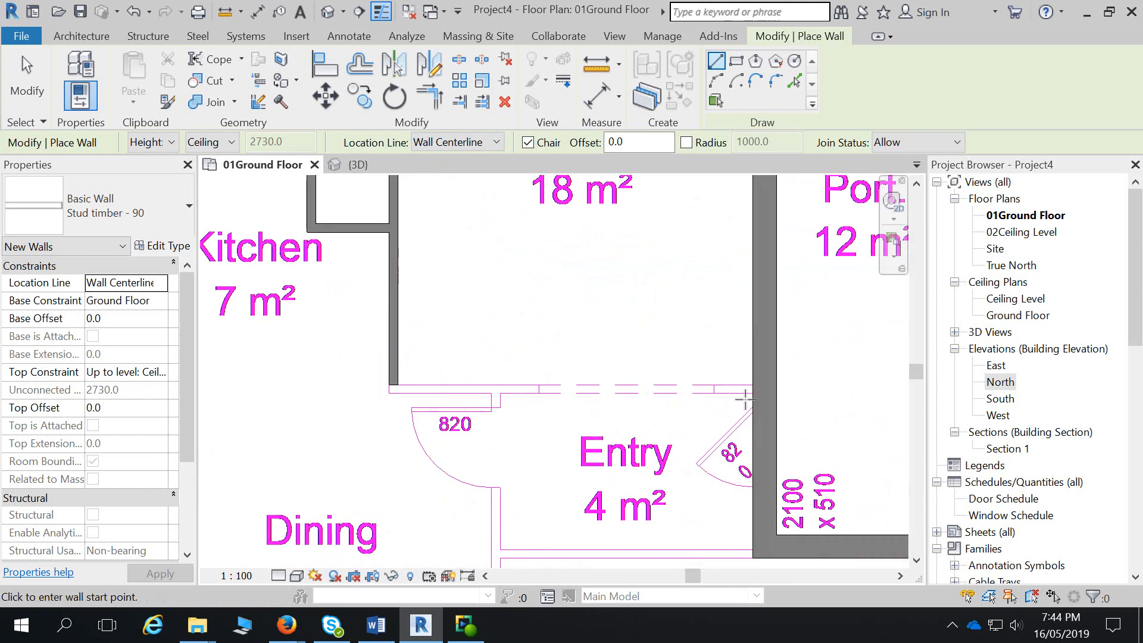
{"action": "left_click", "coordinate": [760, 378]}
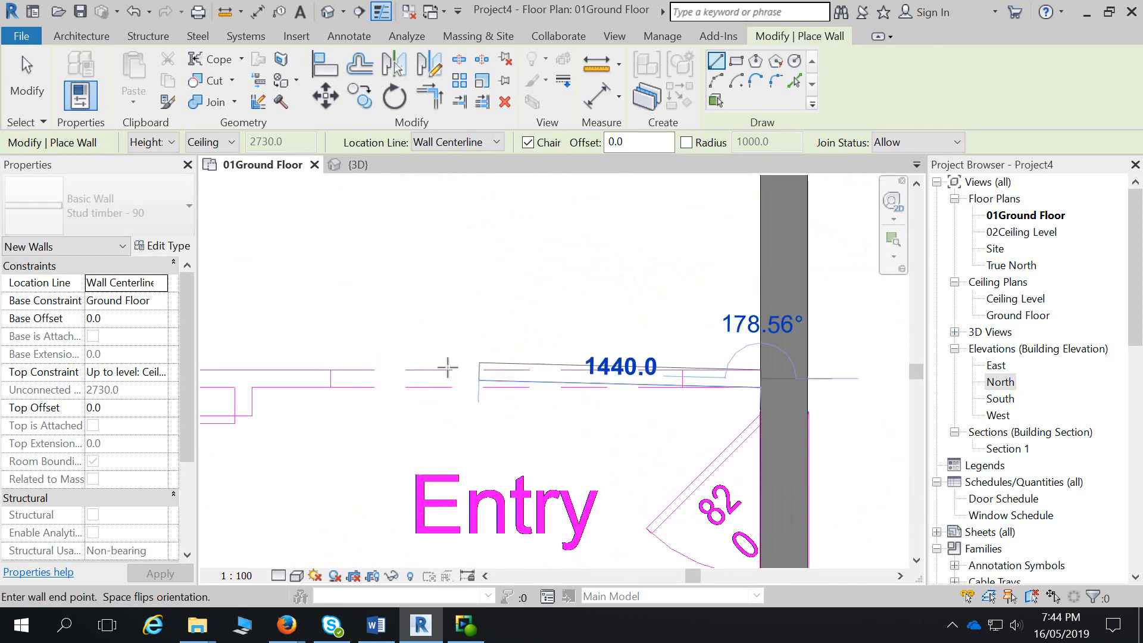
{"action": "middle_click_drag", "start_coordinate": [416, 377], "coordinate": [587, 395]}
{"action": "middle_click_drag", "start_coordinate": [234, 384], "coordinate": [298, 382]}
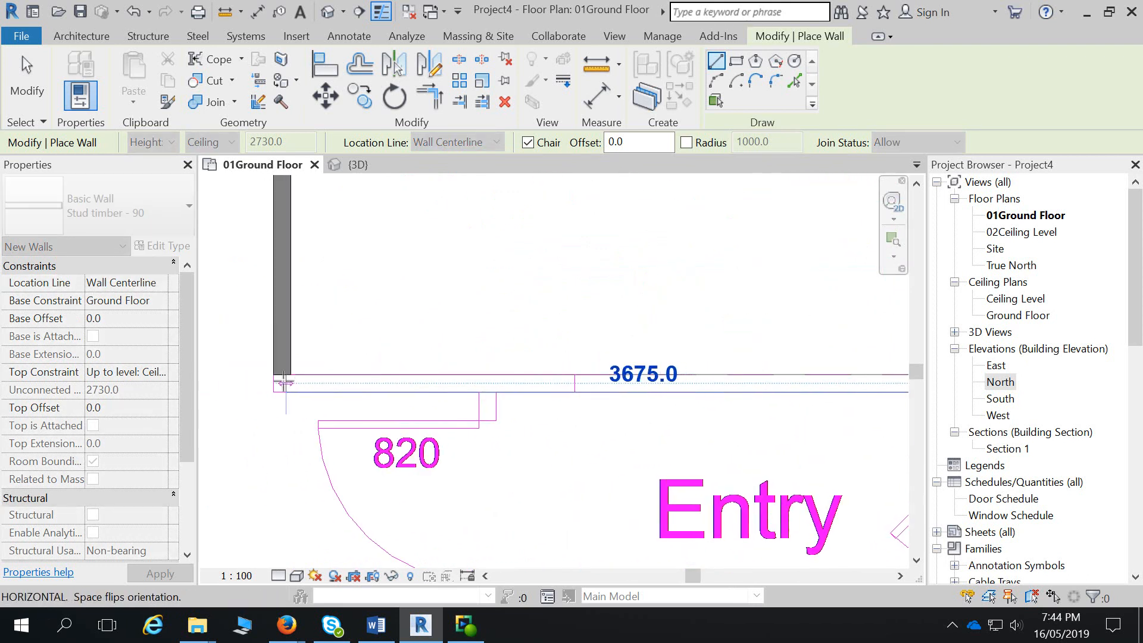
{"action": "left_click", "coordinate": [282, 384]}
{"action": "key", "text": "Escape"}
{"action": "scroll", "coordinate": [353, 446], "scroll_direction": "down", "scroll_amount": 3}
{"action": "middle_click_drag", "start_coordinate": [421, 452], "coordinate": [421, 314]}
{"action": "scroll", "coordinate": [701, 403], "scroll_direction": "up", "scroll_amount": 2}
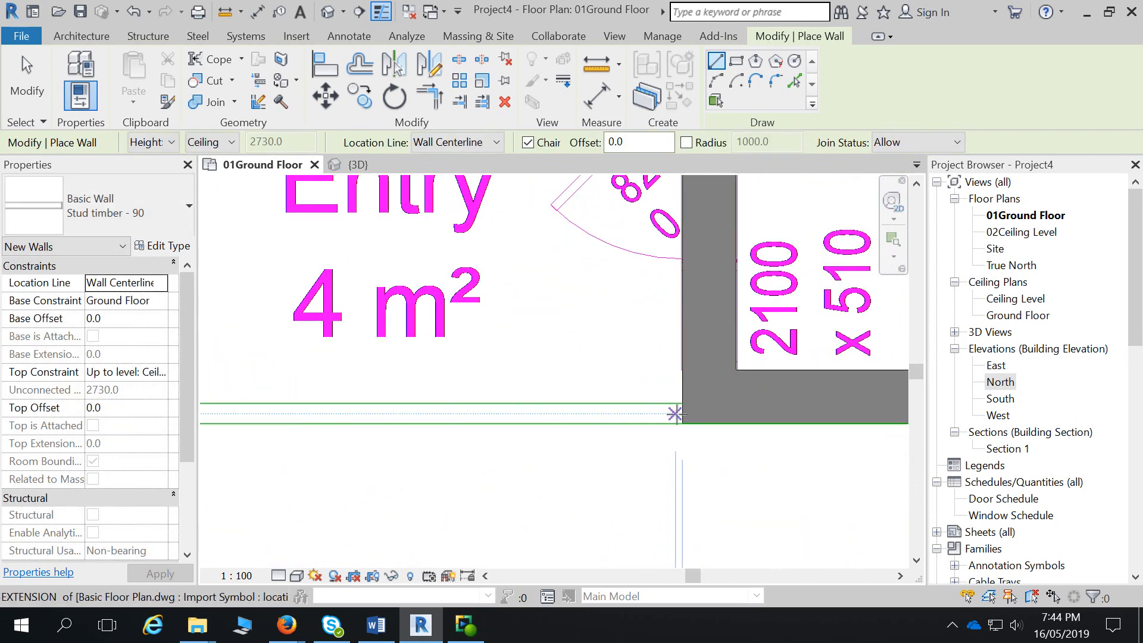
{"action": "left_click", "coordinate": [493, 143]}
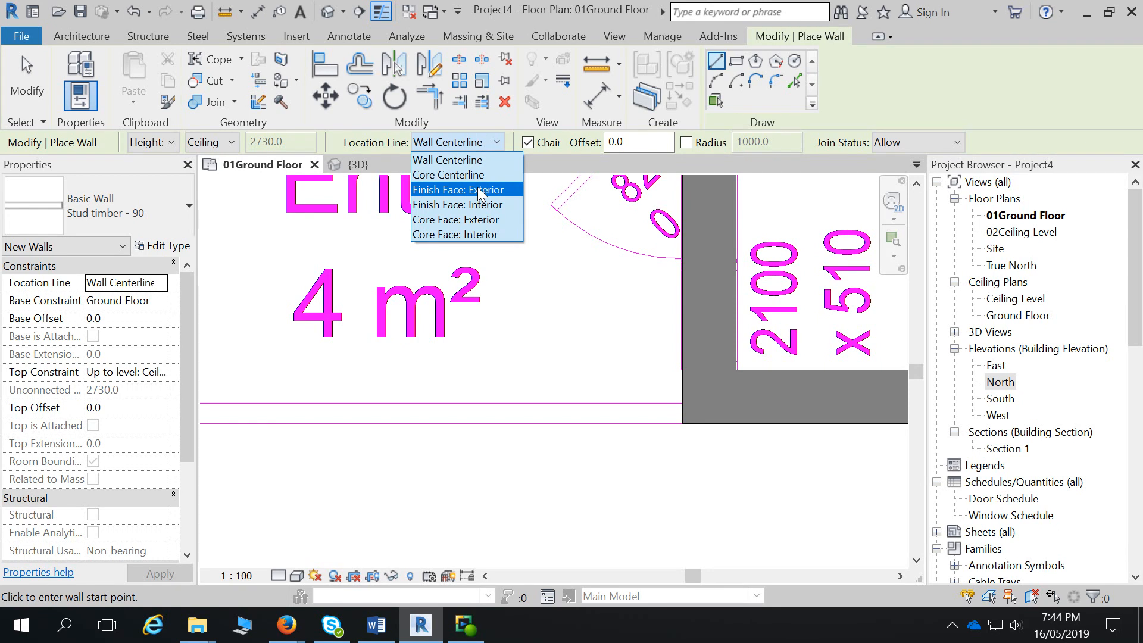
{"action": "left_click", "coordinate": [570, 421]}
{"action": "scroll", "coordinate": [578, 429], "scroll_direction": "down", "scroll_amount": 2}
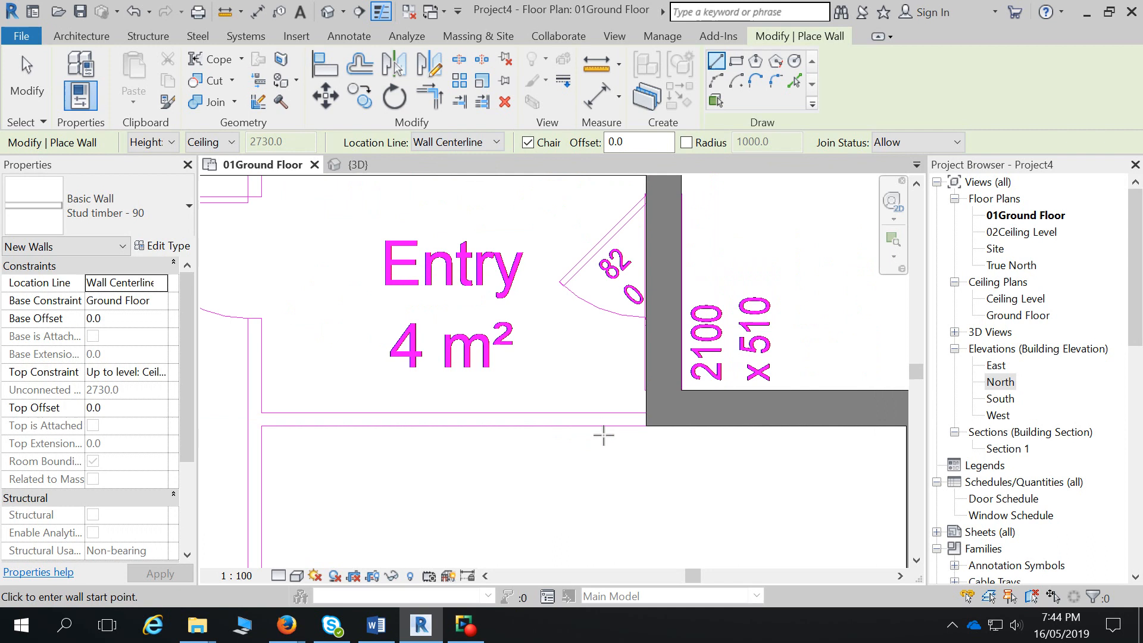
{"action": "left_click", "coordinate": [646, 414]}
{"action": "key", "text": "Escape"}
- Set the location line to Finish Face: Exterior and draw the wall between Entry and Bed 1, about 2585 mm long
{"action": "left_click", "coordinate": [474, 143]}
{"action": "left_click", "coordinate": [462, 189]}
{"action": "left_click", "coordinate": [646, 413]}
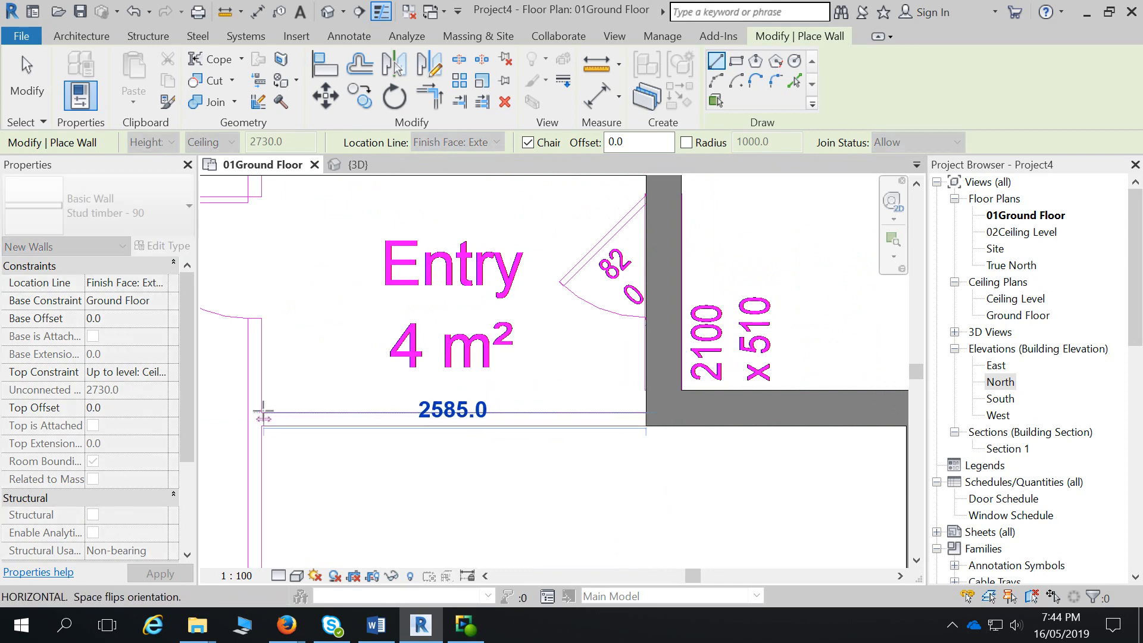
{"action": "left_click", "coordinate": [261, 412]}
{"action": "key", "text": "Escape"}
- Draw the long stud wall from the Living and Entry wall down between Bed 3 and Bed 2 to the bottom exterior wall
{"action": "scroll", "coordinate": [561, 355], "scroll_direction": "down", "scroll_amount": 2}
{"action": "scroll", "coordinate": [415, 270], "scroll_direction": "up", "scroll_amount": 3}
{"action": "left_click", "coordinate": [403, 254]}
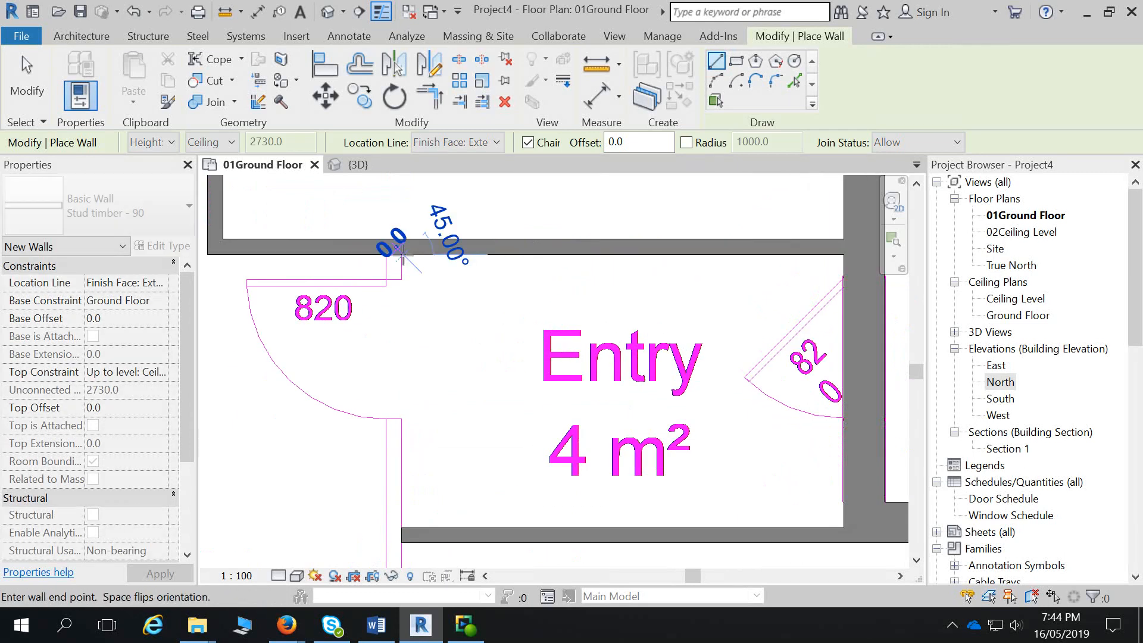
{"action": "key", "text": "Escape"}
{"action": "left_click", "coordinate": [402, 253]}
{"action": "scroll", "coordinate": [411, 484], "scroll_direction": "down", "scroll_amount": 3}
{"action": "middle_click_drag", "start_coordinate": [400, 481], "coordinate": [403, 286]}
{"action": "middle_click_drag", "start_coordinate": [390, 532], "coordinate": [400, 222]}
{"action": "middle_click_drag", "start_coordinate": [414, 445], "coordinate": [418, 258]}
{"action": "scroll", "coordinate": [418, 258], "scroll_direction": "down", "scroll_amount": 2}
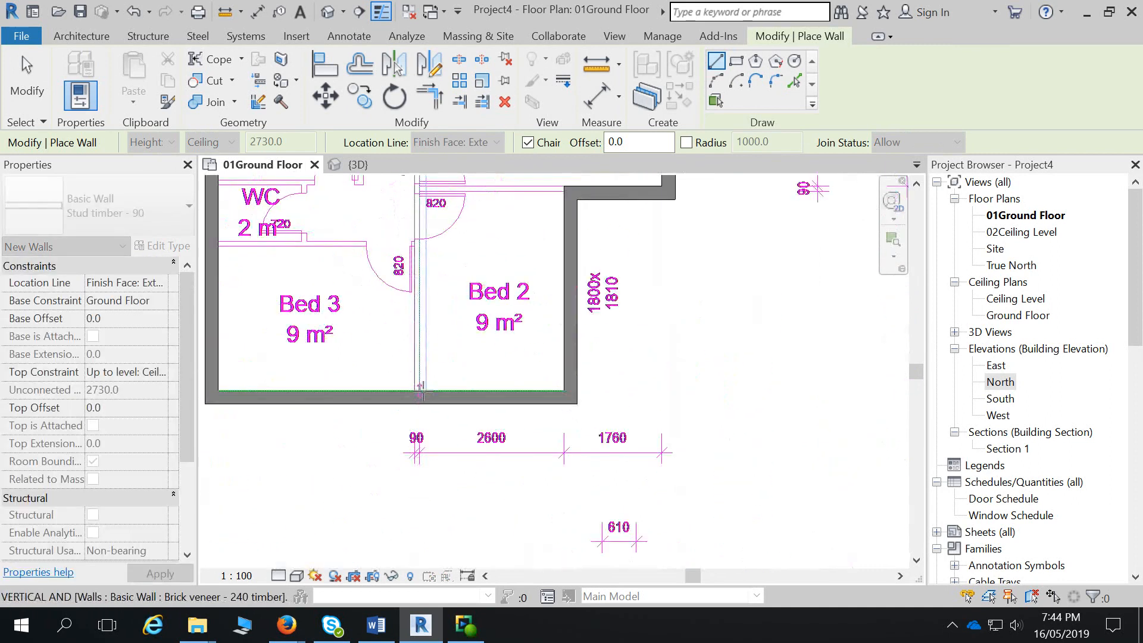
{"action": "left_click", "coordinate": [422, 395]}
{"action": "key", "text": "Escape"}
- Draw the stud wall between the WC and Bed 3, from the exterior wall to the central stud wall
{"action": "scroll", "coordinate": [241, 243], "scroll_direction": "up", "scroll_amount": 3}
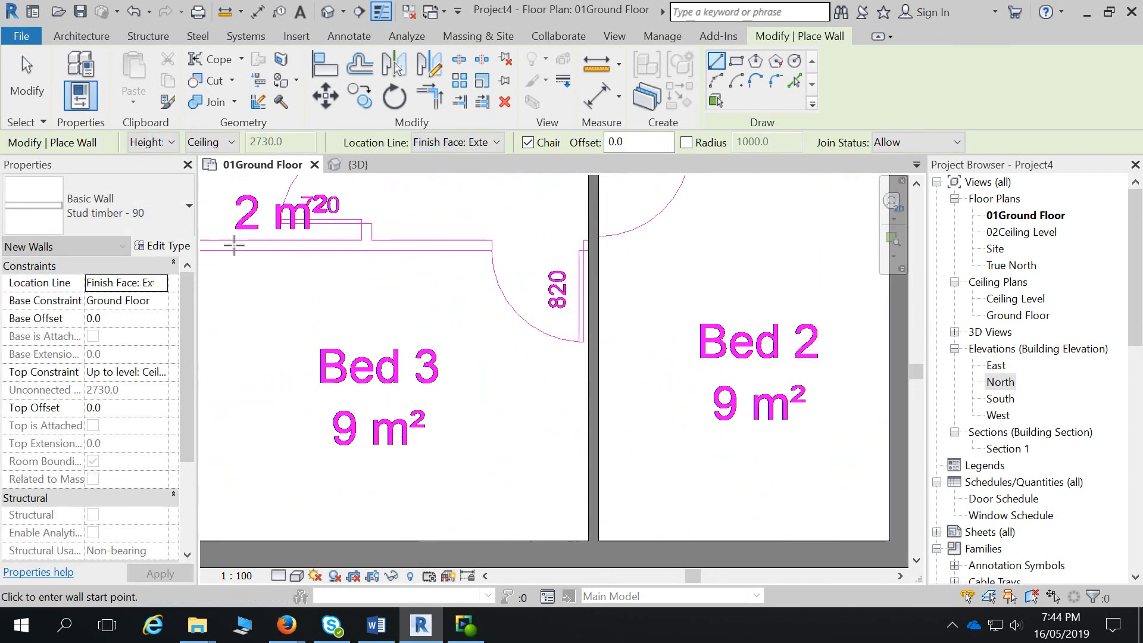
{"action": "middle_click_drag", "start_coordinate": [209, 258], "coordinate": [333, 264]}
{"action": "scroll", "coordinate": [333, 263], "scroll_direction": "up", "scroll_amount": 1}
{"action": "left_click", "coordinate": [319, 253]}
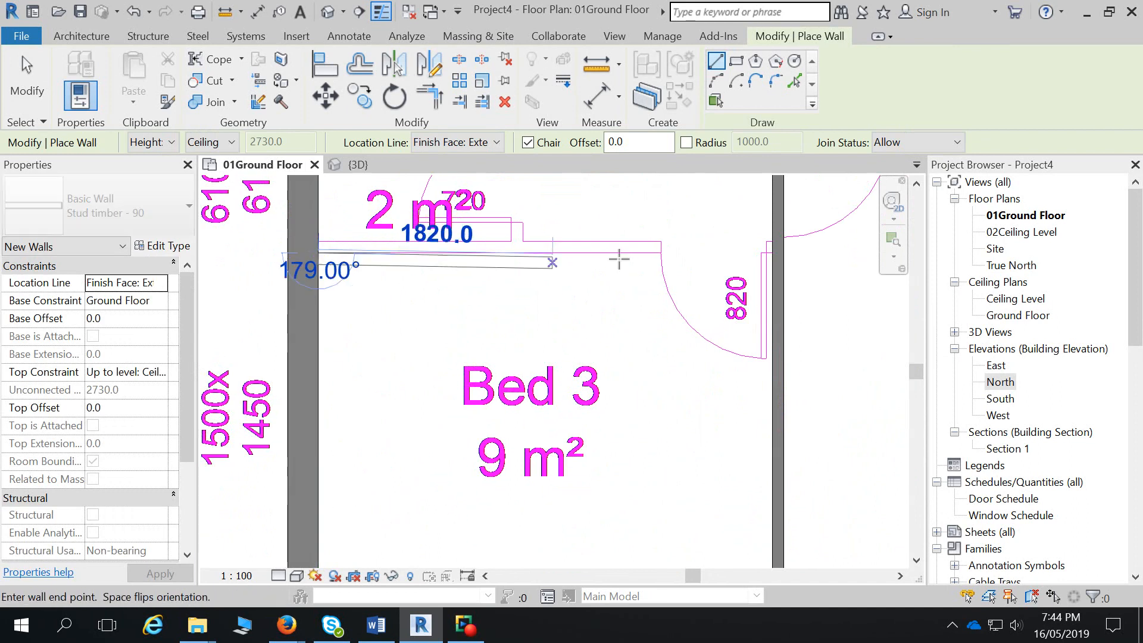
{"action": "left_click", "coordinate": [773, 250]}
- Draw the stud wall between Bath and WC and continue it up the hall side of the bathroom
{"action": "middle_click_drag", "start_coordinate": [587, 303], "coordinate": [653, 489]}
{"action": "scroll", "coordinate": [652, 490], "scroll_direction": "down", "scroll_amount": 1}
{"action": "left_click", "coordinate": [420, 323]}
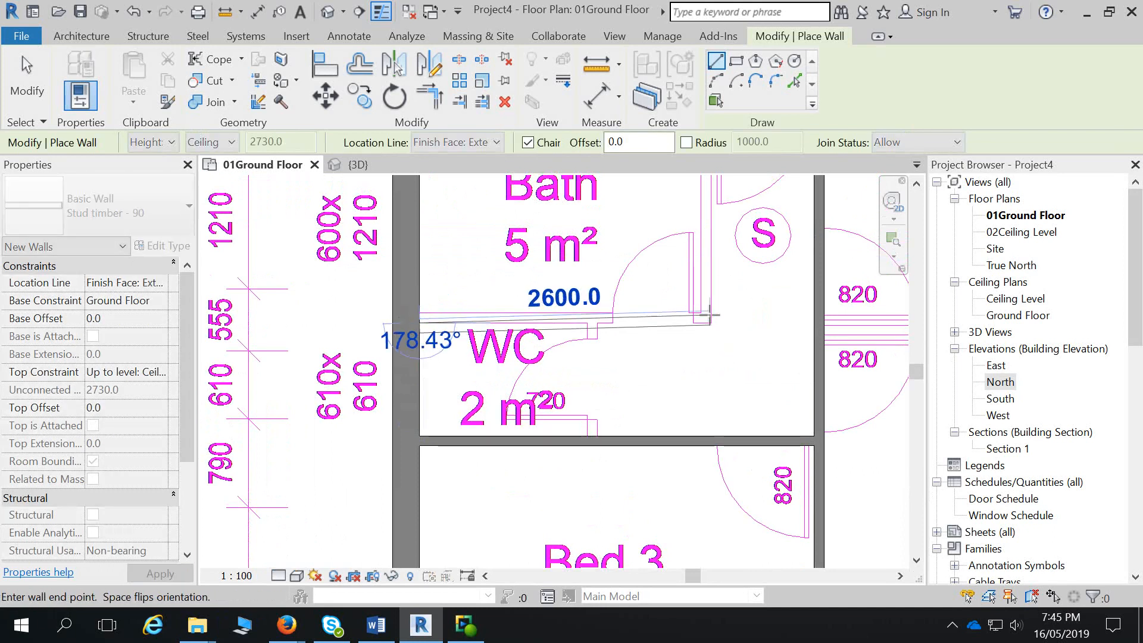
{"action": "key", "text": "Escape"}
{"action": "left_click", "coordinate": [420, 314]}
{"action": "left_click", "coordinate": [702, 312]}
{"action": "middle_click_drag", "start_coordinate": [702, 265], "coordinate": [690, 451]}
{"action": "left_click", "coordinate": [693, 297]}
{"action": "key", "text": "Escape"}
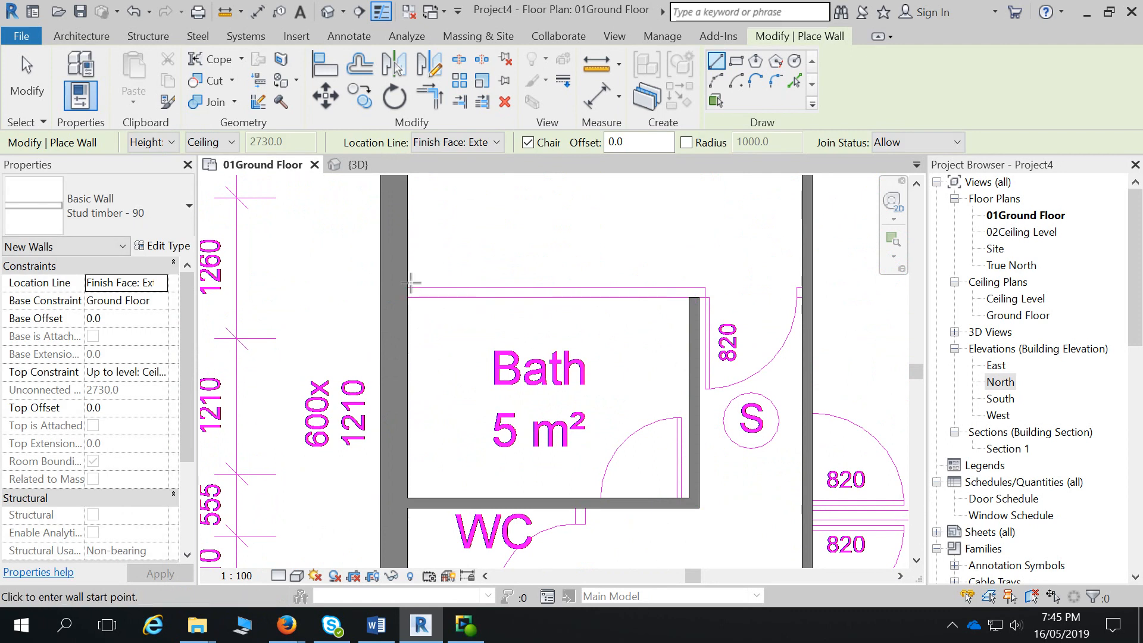
- Draw the stud wall between Dining and Bath, from the exterior wall across the hall to the central stud wall
{"action": "left_click", "coordinate": [409, 284]}
{"action": "left_click", "coordinate": [806, 284]}
{"action": "key", "text": "Escape"}
- Draw the stud wall between Bed 1 and Bed 2 and the short wall closing the door side of the WC
{"action": "scroll", "coordinate": [718, 404], "scroll_direction": "down", "scroll_amount": 2}
{"action": "middle_click_drag", "start_coordinate": [739, 493], "coordinate": [709, 348]}
{"action": "scroll", "coordinate": [708, 349], "scroll_direction": "down", "scroll_amount": 3}
{"action": "scroll", "coordinate": [775, 337], "scroll_direction": "up", "scroll_amount": 4}
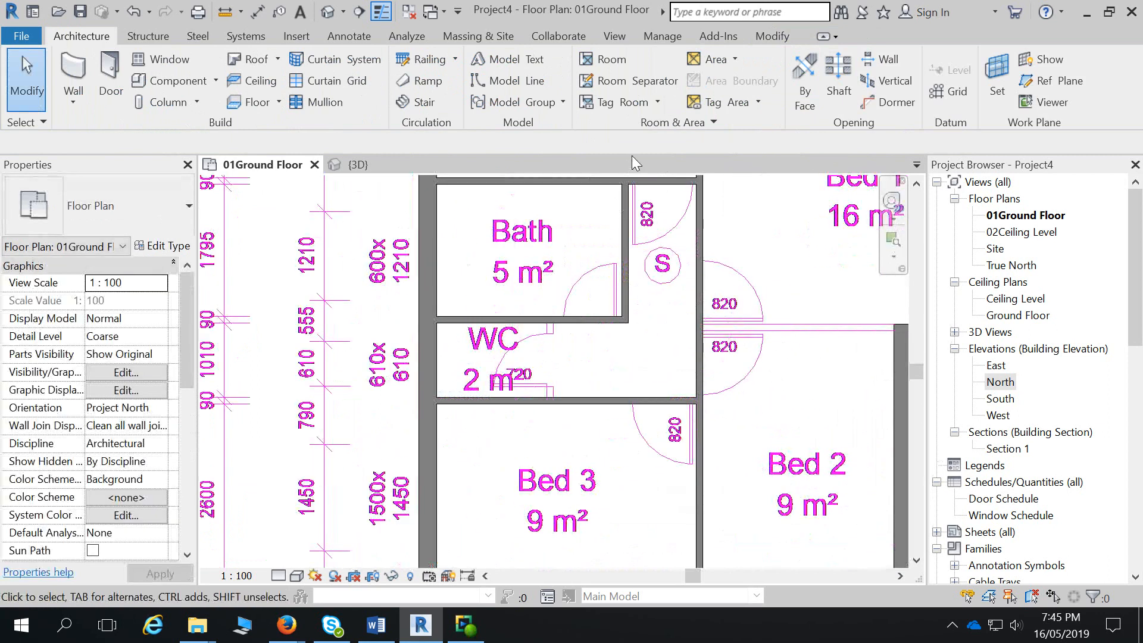
{"action": "left_click", "coordinate": [73, 77]}
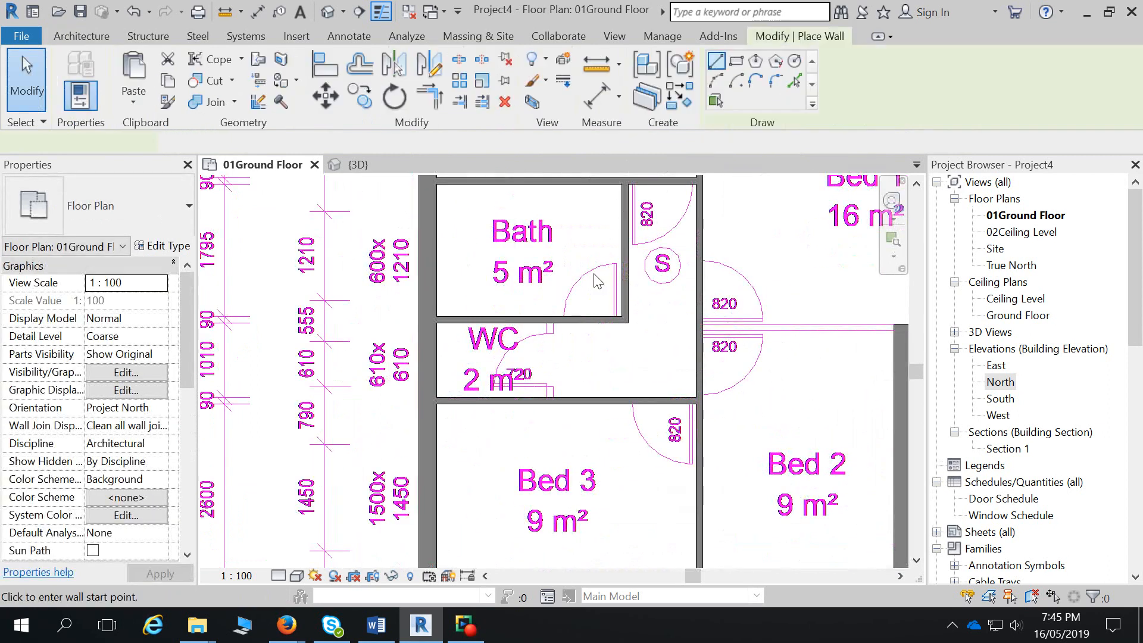
{"action": "left_click", "coordinate": [895, 325]}
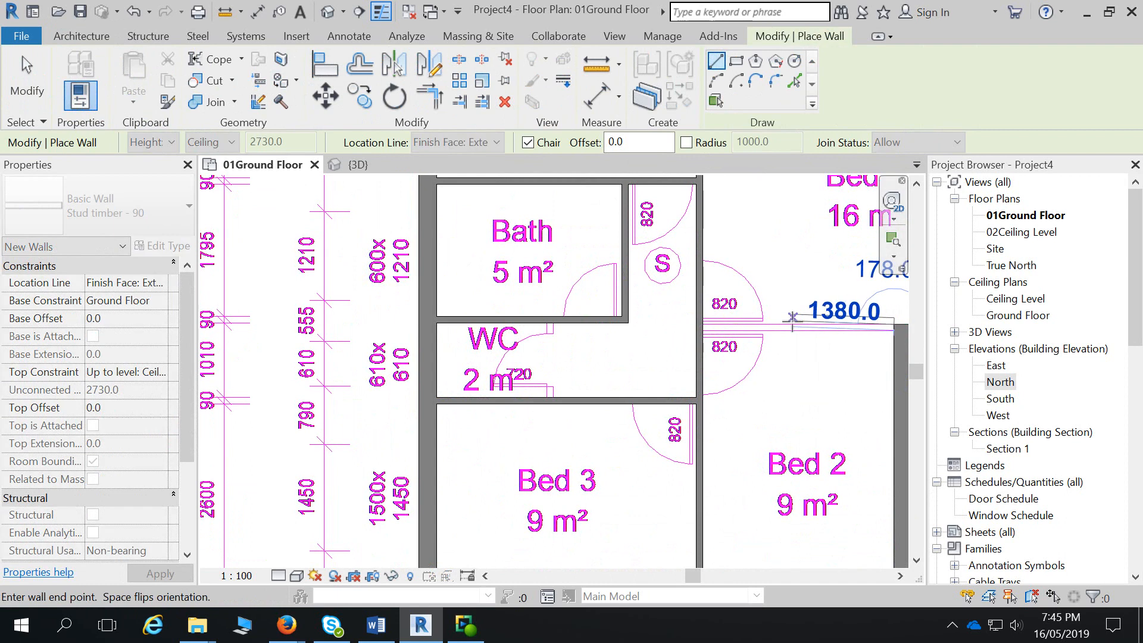
{"action": "left_click", "coordinate": [701, 325]}
{"action": "key", "text": "Escape"}
{"action": "left_click", "coordinate": [553, 394]}
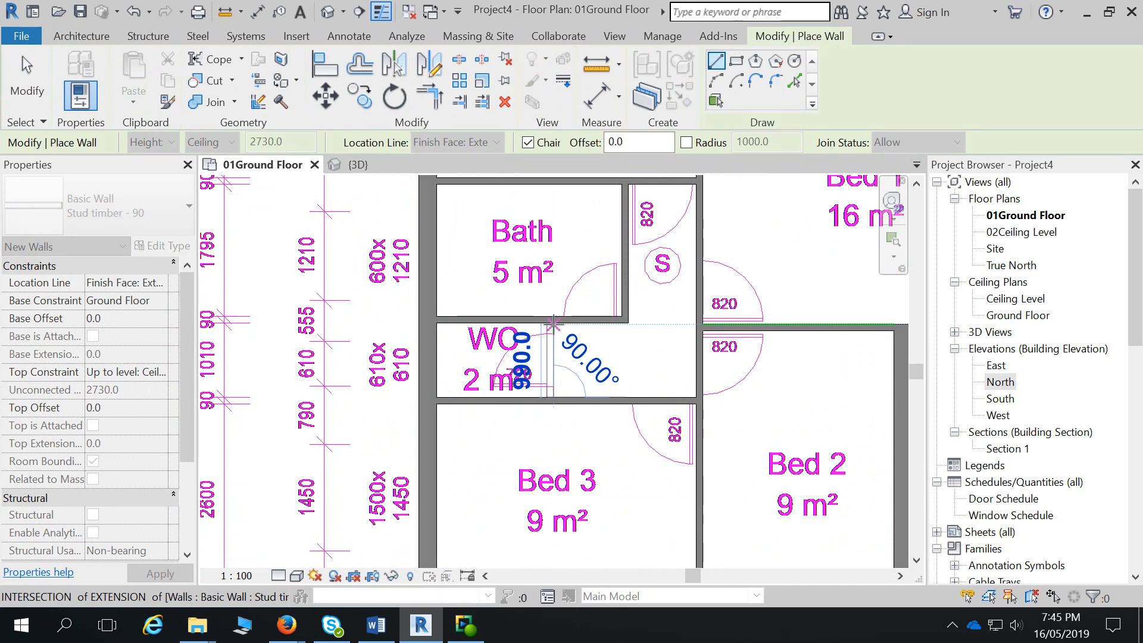
{"action": "left_click", "coordinate": [552, 325]}
- View the exterior and interior walls in the default 3D view, end the Wall tool and check the Ceiling Level datum against the wall tops
{"action": "left_click", "coordinate": [356, 164]}
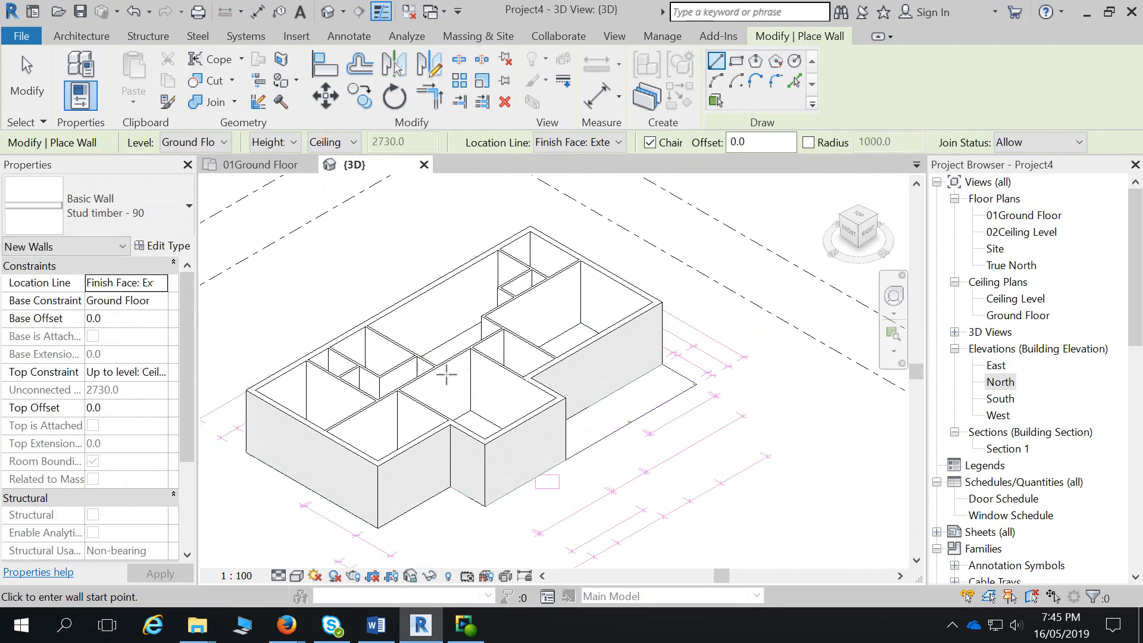
{"action": "middle_click_drag", "start_coordinate": [415, 432], "coordinate": [536, 400]}
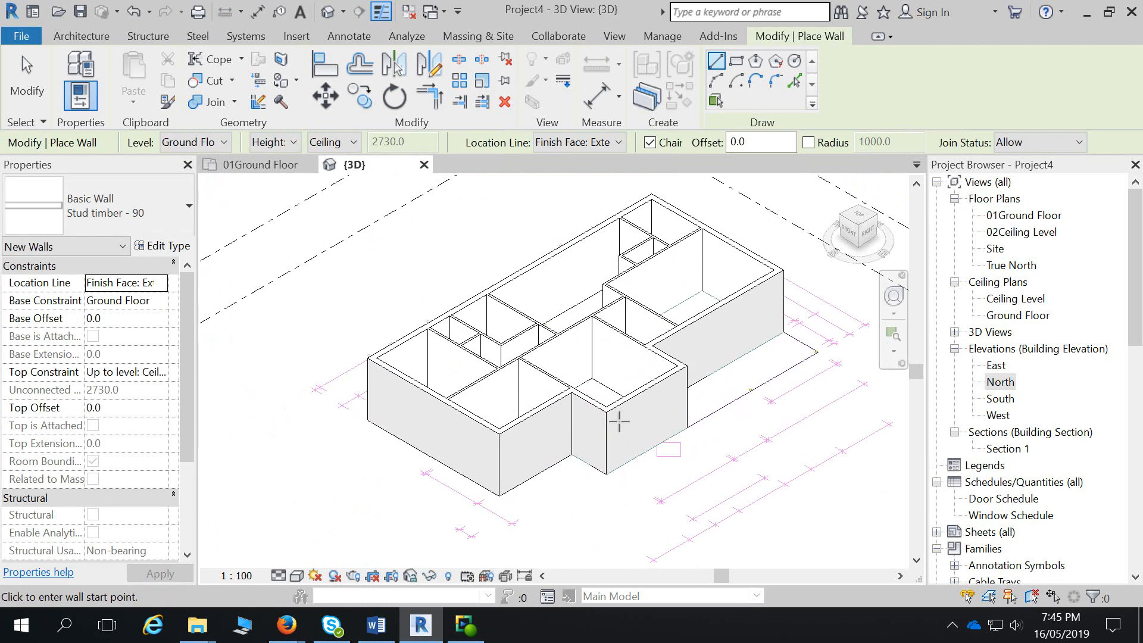
{"action": "left_click", "coordinate": [24, 89]}
{"action": "scroll", "coordinate": [691, 360], "scroll_direction": "down", "scroll_amount": 2}
{"action": "middle_click_drag", "start_coordinate": [495, 408], "coordinate": [464, 441]}
{"action": "scroll", "coordinate": [451, 429], "scroll_direction": "down", "scroll_amount": 1}
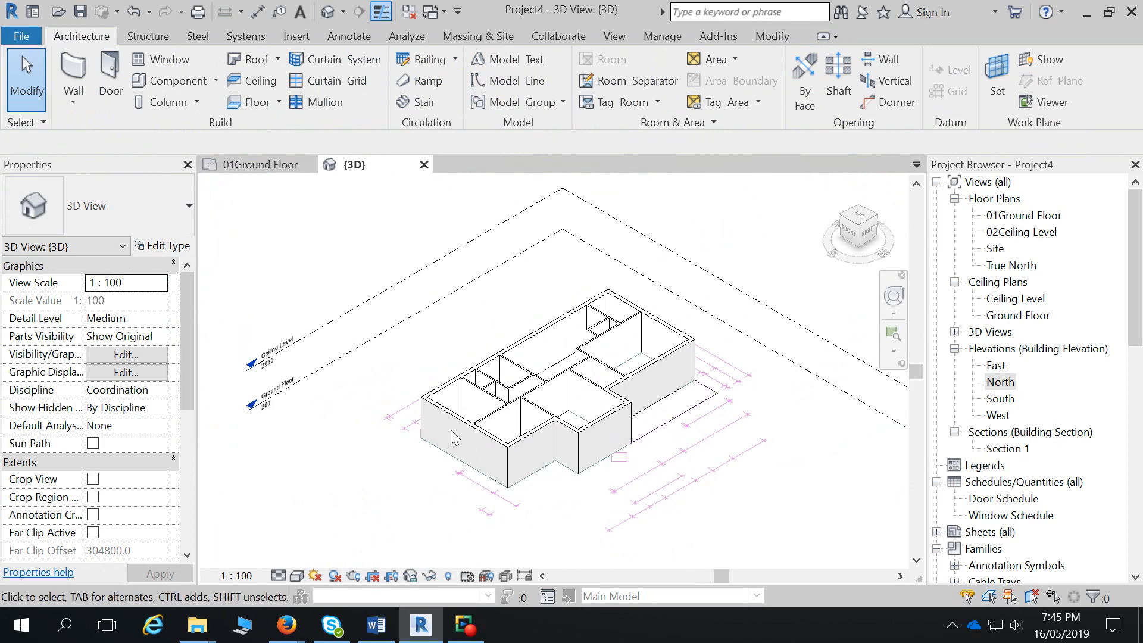
{"action": "left_click", "coordinate": [334, 321]}
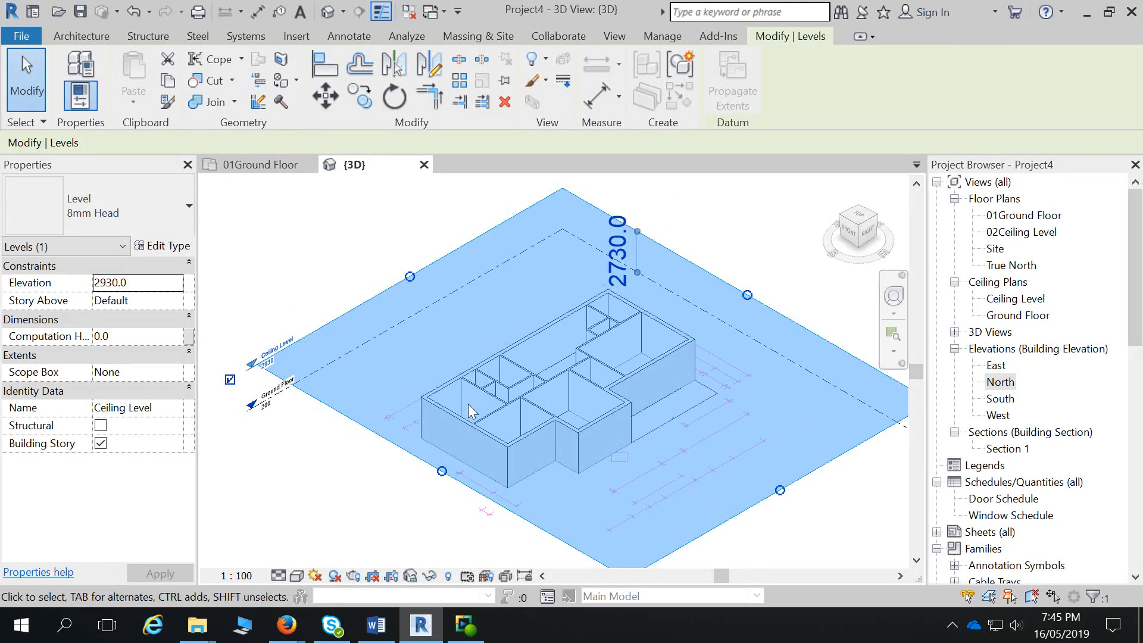
{"action": "left_click", "coordinate": [294, 283]}
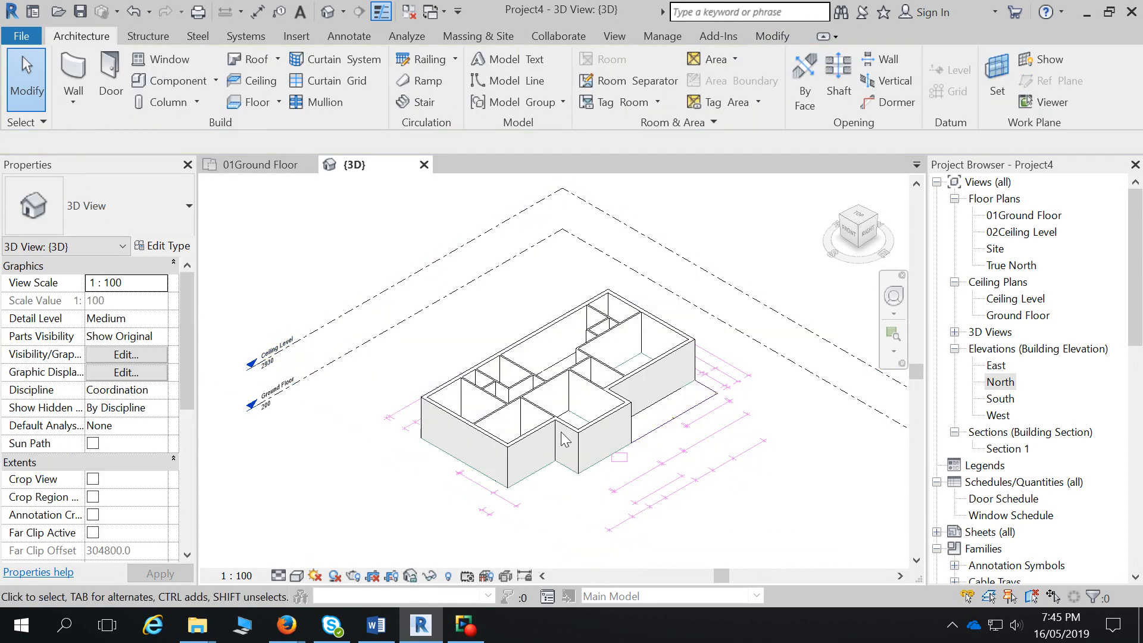
{"action": "left_click", "coordinate": [74, 74]}
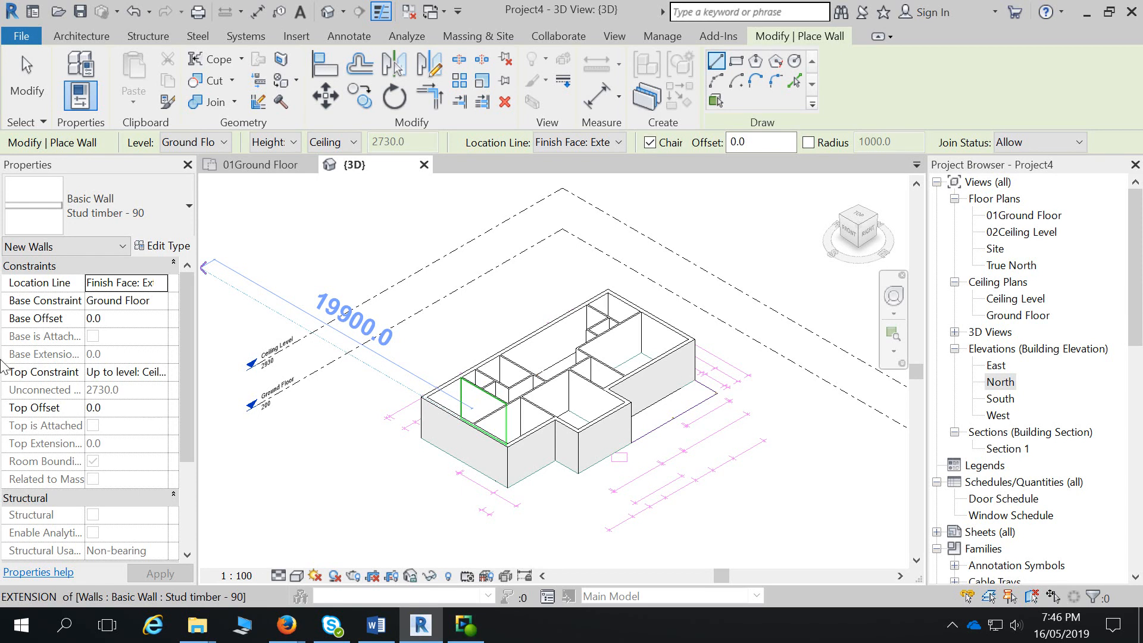
{"action": "left_click", "coordinate": [27, 77]}
{"action": "scroll", "coordinate": [393, 463], "scroll_direction": "down", "scroll_amount": 1}
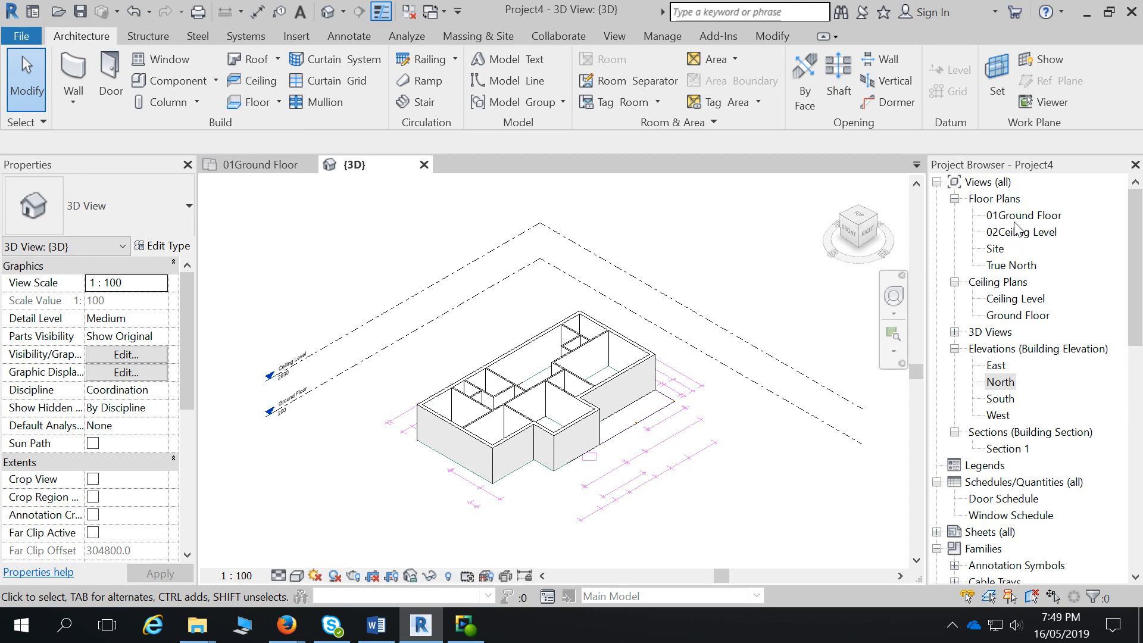
- Return to the 01Ground Floor plan, start the Door tool and load the Single - Timber Frame (AUS) family from the Australia Doors library
{"action": "left_click", "coordinate": [250, 165]}
{"action": "scroll", "coordinate": [521, 461], "scroll_direction": "down", "scroll_amount": 3}
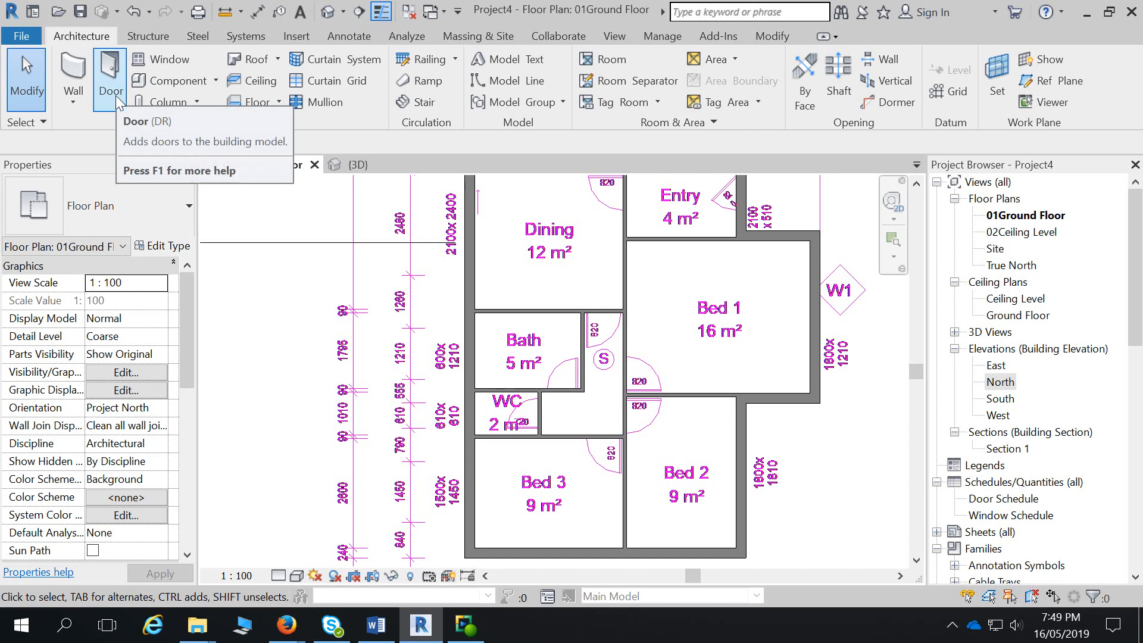
{"action": "left_click", "coordinate": [115, 95]}
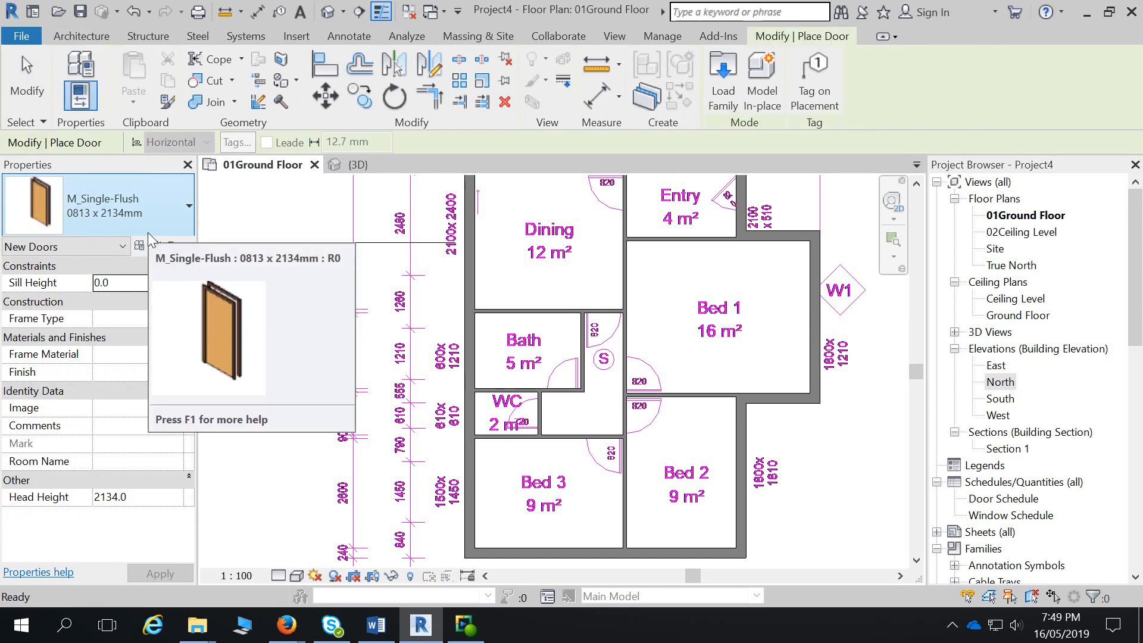
{"action": "left_click", "coordinate": [153, 214]}
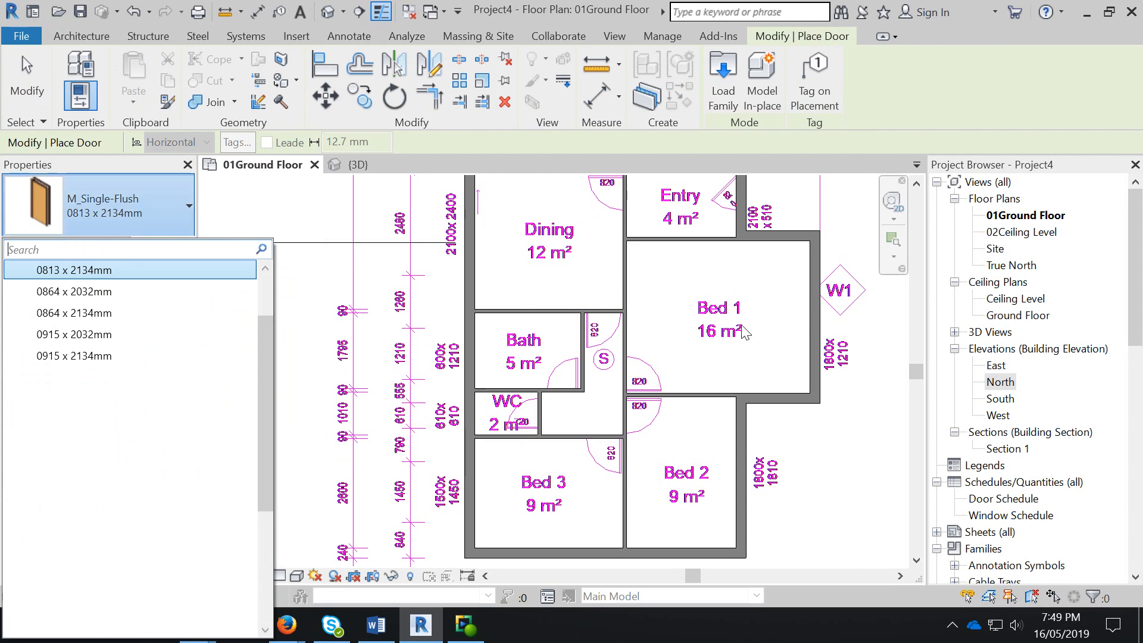
{"action": "left_click", "coordinate": [729, 92]}
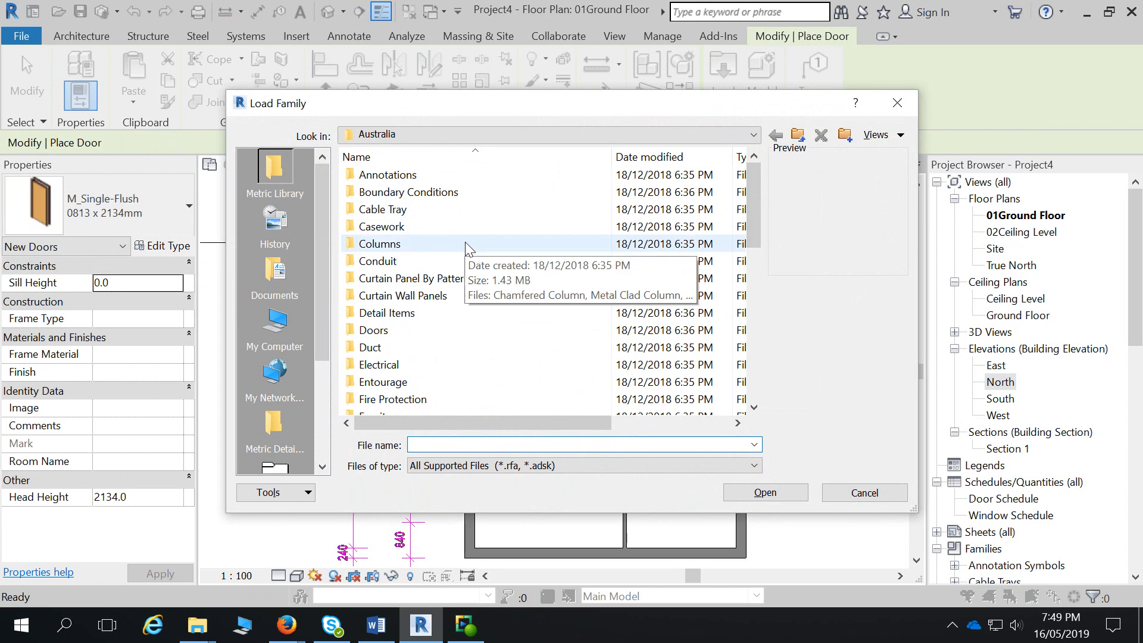
{"action": "double_click", "coordinate": [404, 332]}
{"action": "left_click_drag", "start_coordinate": [760, 220], "coordinate": [757, 309]}
{"action": "left_click", "coordinate": [441, 330]}
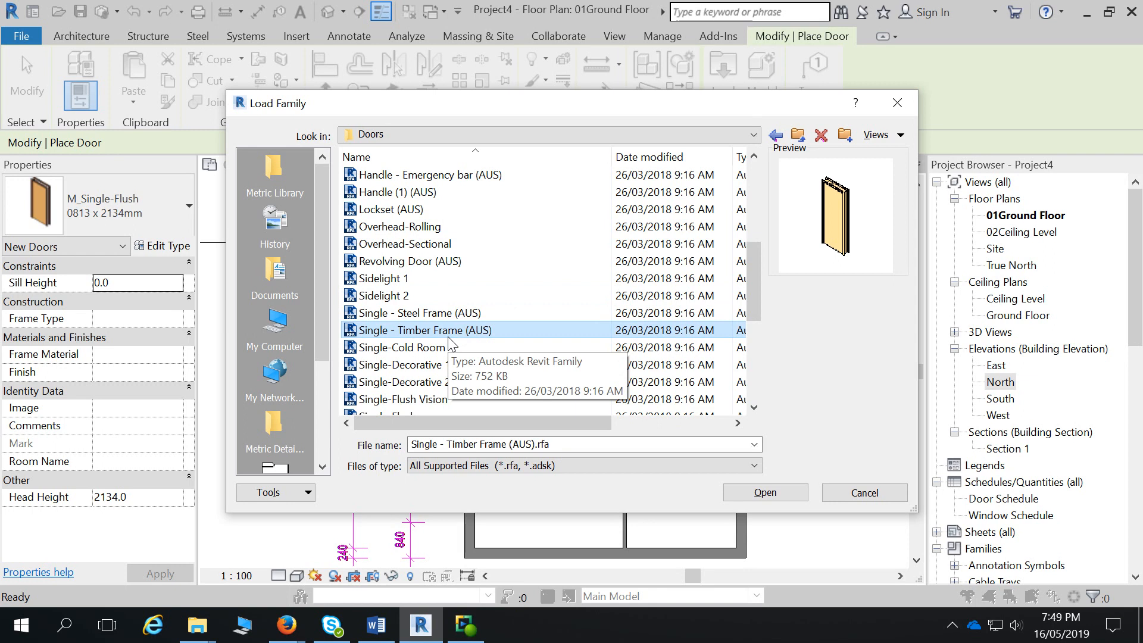
{"action": "left_click", "coordinate": [766, 492]}
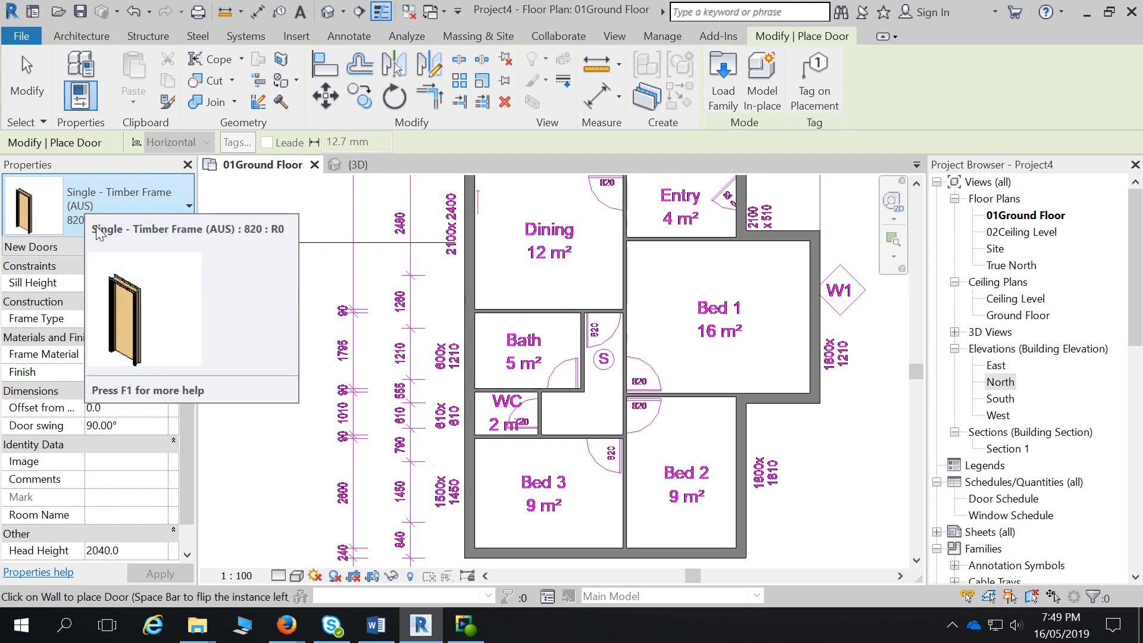
- Place an 820 timber frame door in the wall between Dining and the hall, hinged on the Bath side and swinging into the hall
{"action": "scroll", "coordinate": [601, 313], "scroll_direction": "up", "scroll_amount": 3}
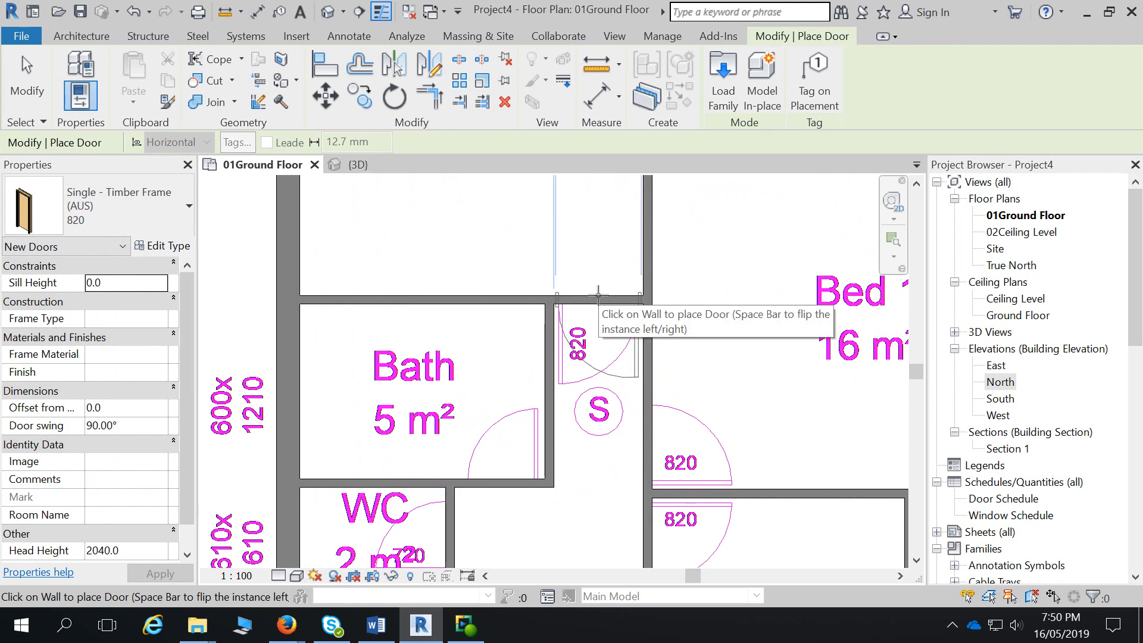
{"action": "key", "text": "space"}
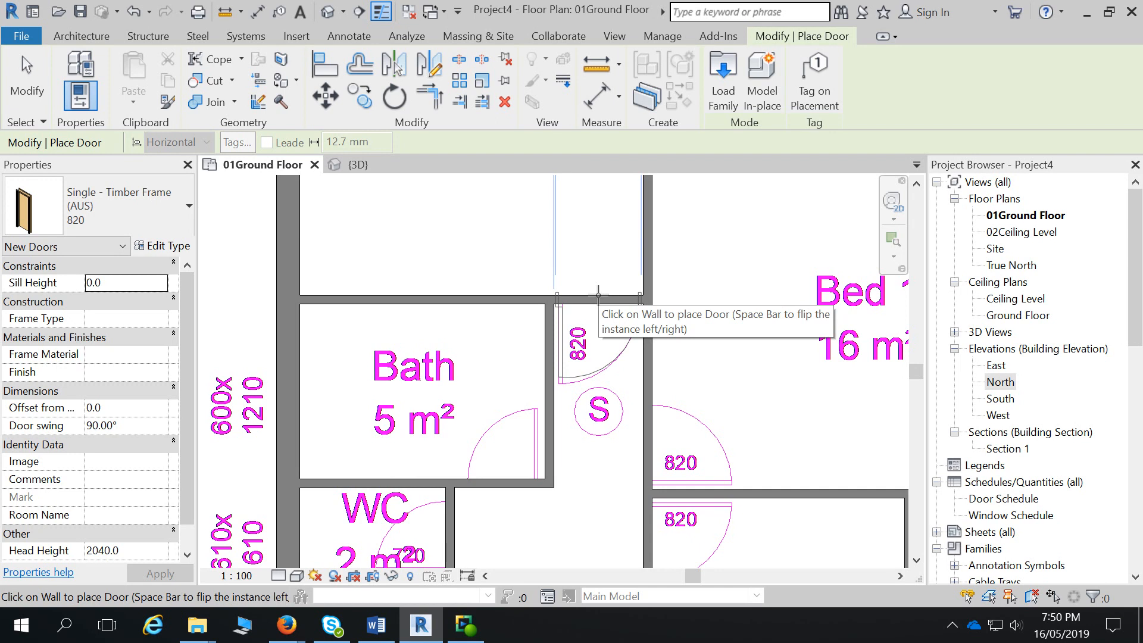
{"action": "left_click", "coordinate": [598, 293]}
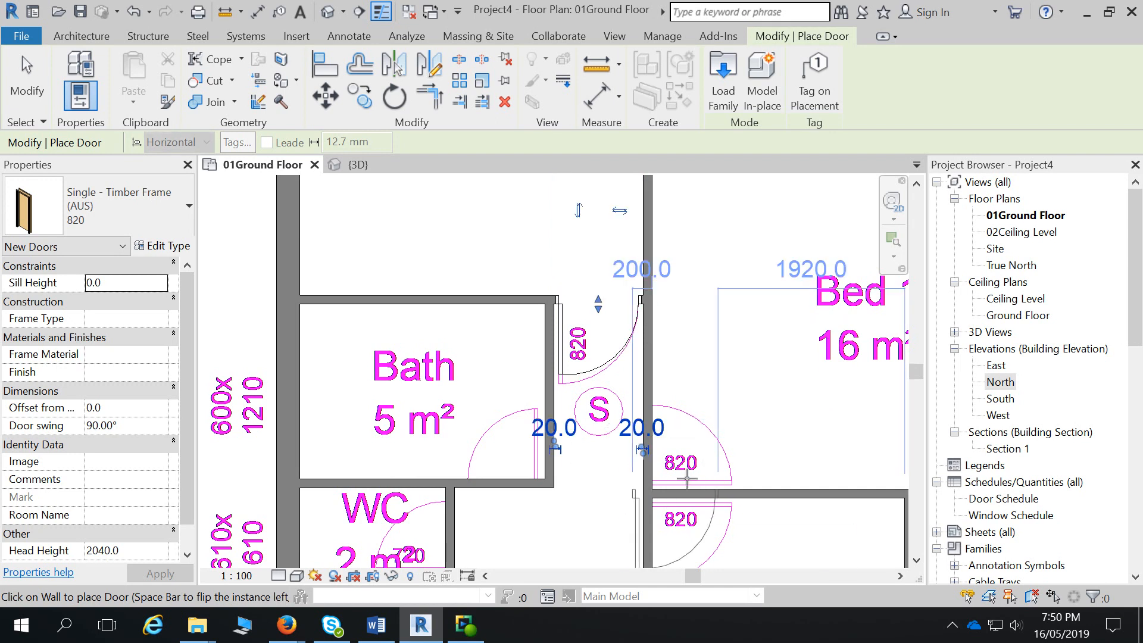
- Place 820 timber frame doors for Bed 2 and Bed 1 in the central hall wall, each swinging into its bedroom to match the plan
{"action": "middle_click_drag", "start_coordinate": [646, 462], "coordinate": [643, 398]}
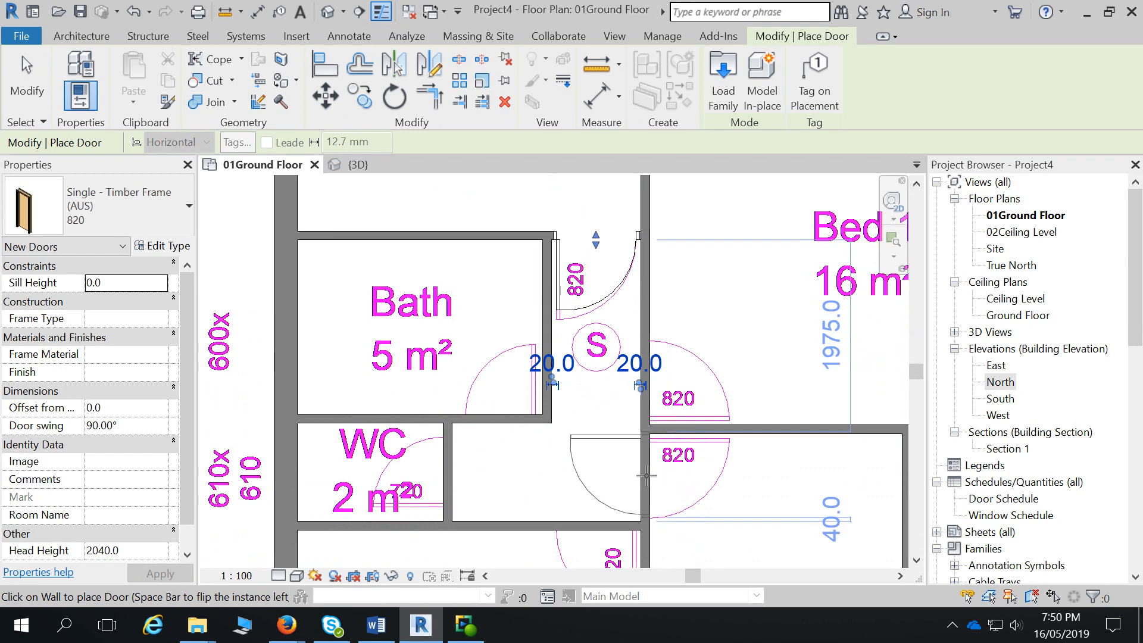
{"action": "key", "text": "space"}
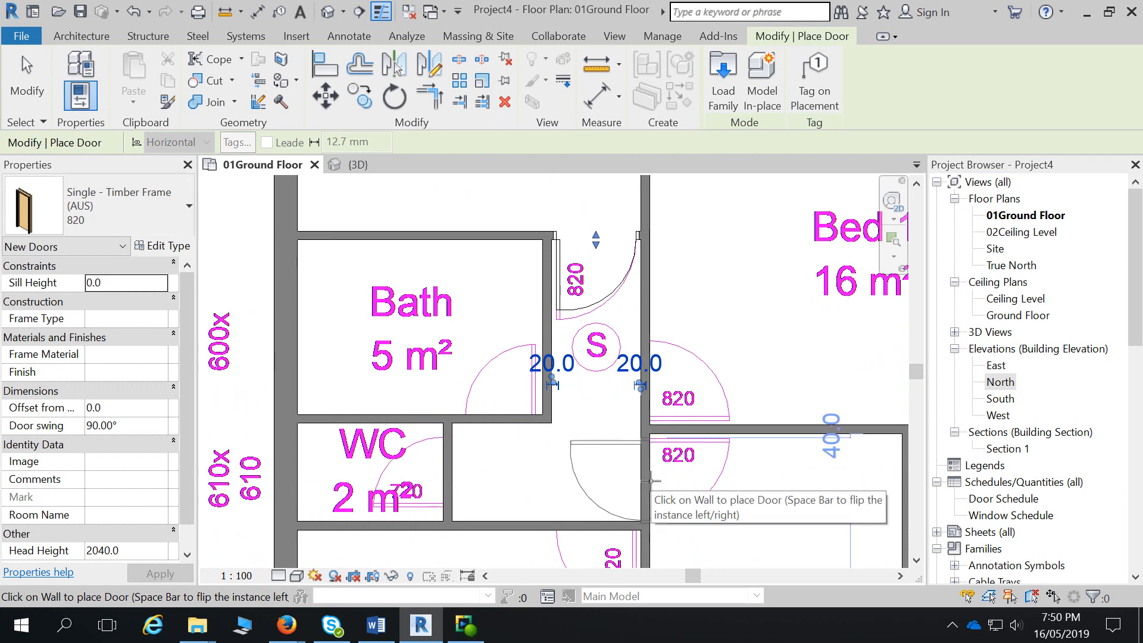
{"action": "left_click", "coordinate": [645, 479]}
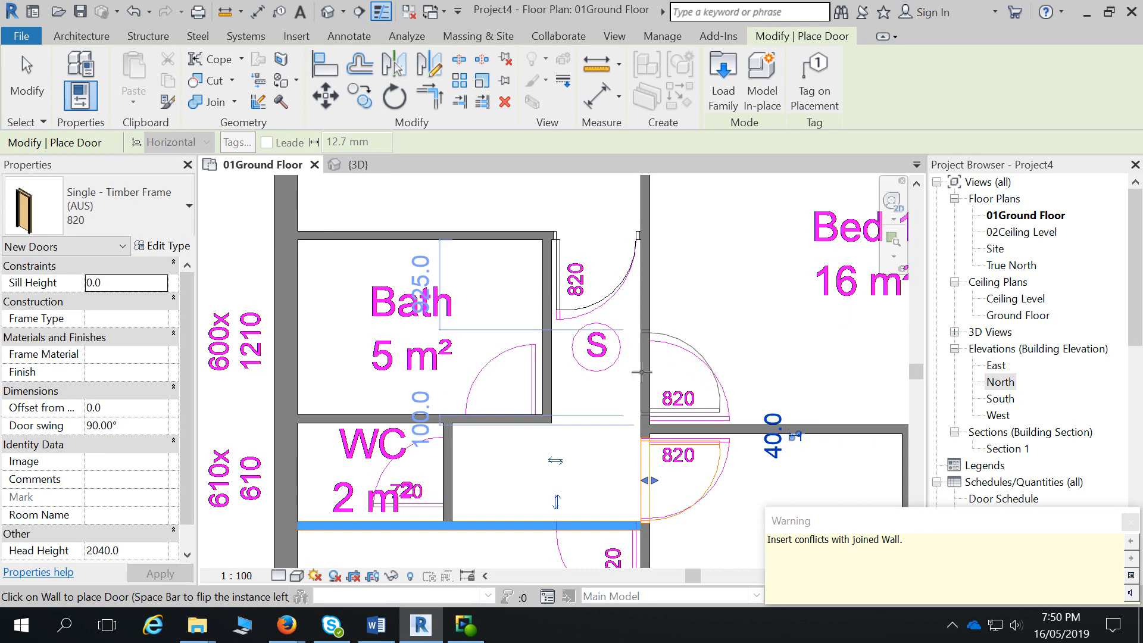
{"action": "left_click", "coordinate": [641, 372]}
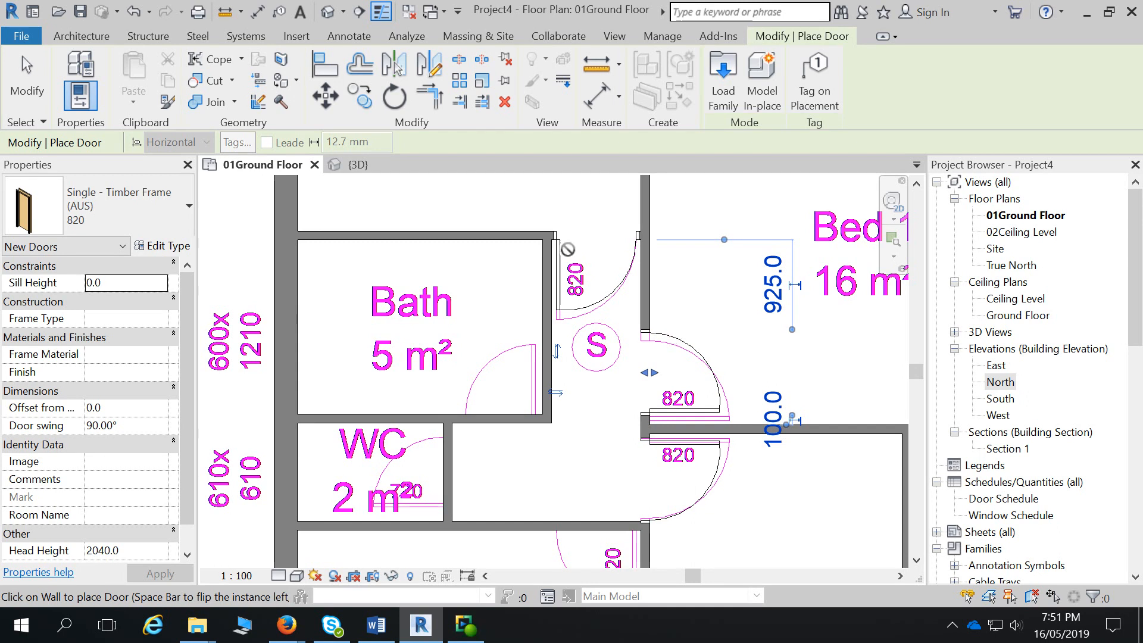
{"action": "left_click", "coordinate": [307, 43]}
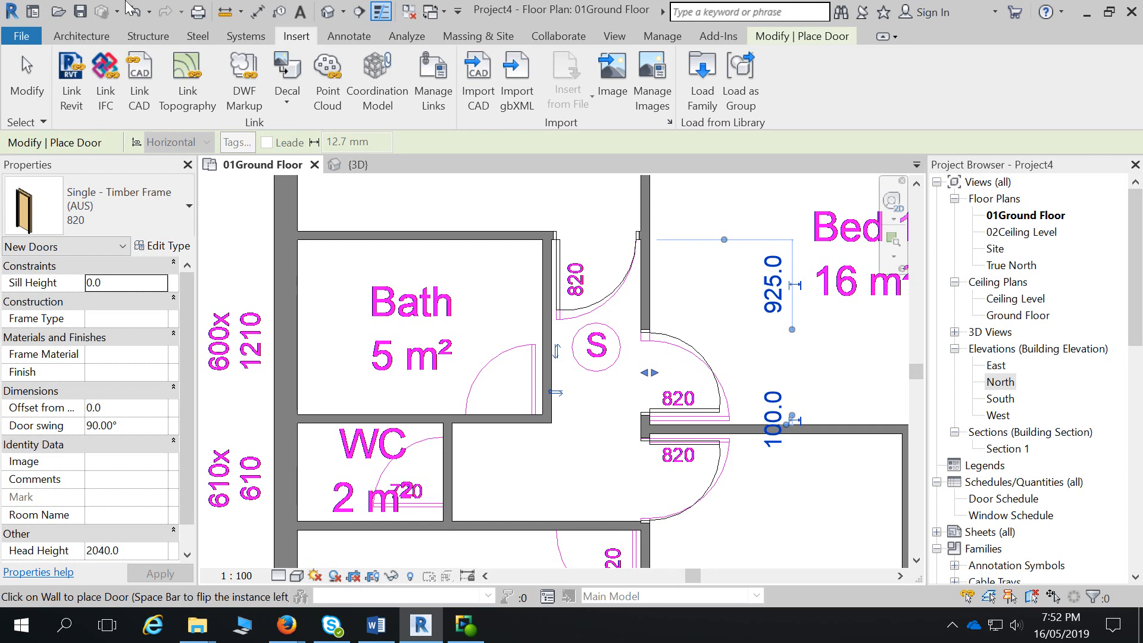
{"action": "left_click", "coordinate": [82, 36]}
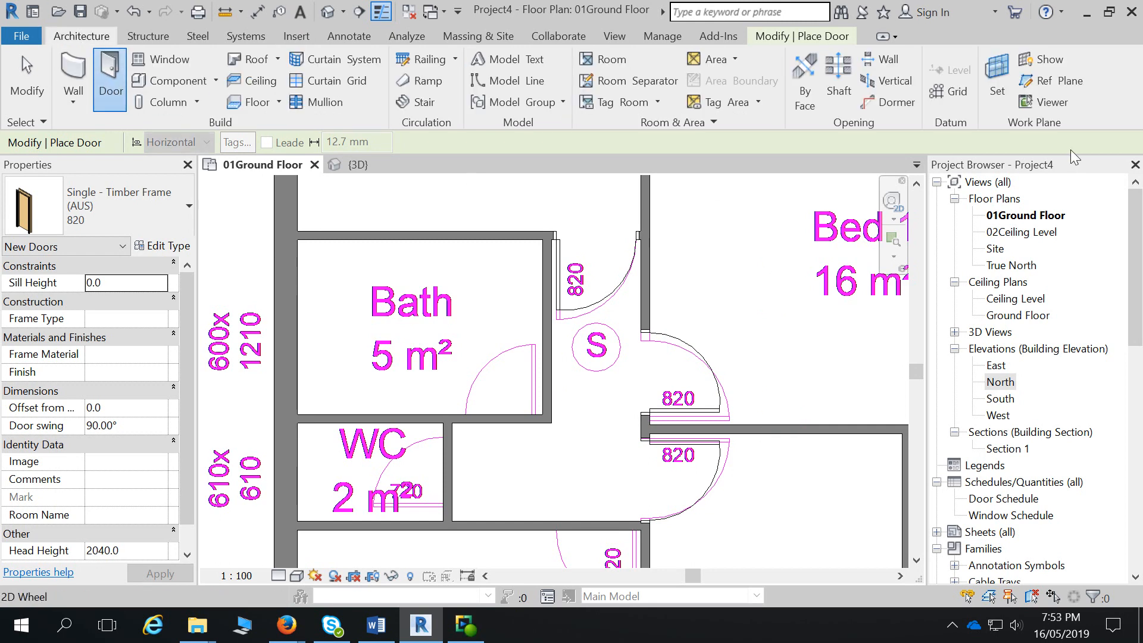
{"action": "left_click", "coordinate": [801, 35]}
{"action": "left_click", "coordinate": [722, 109]}
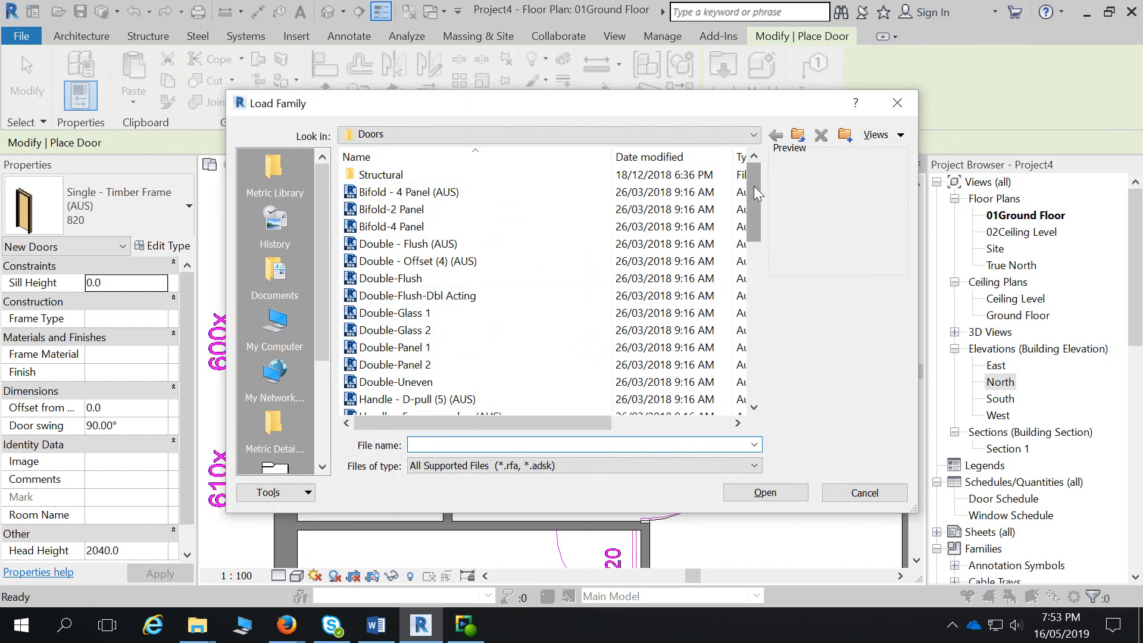
{"action": "left_click", "coordinate": [897, 102]}
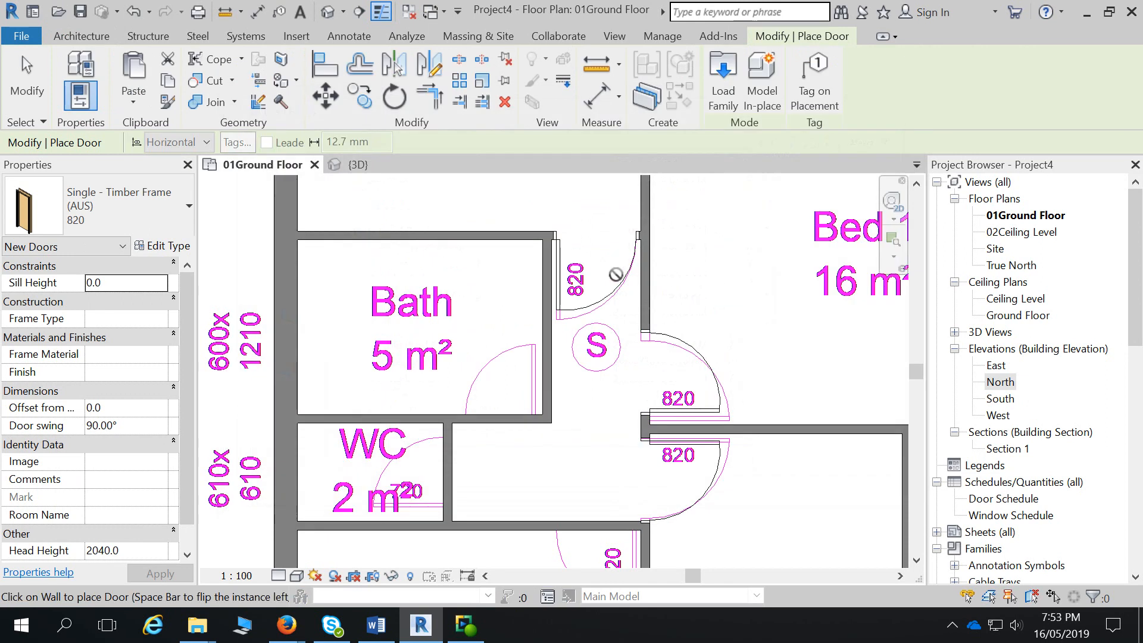
- Load the BABPA_Entry%20Door%20w%20single%20sidelight family from Downloads and place the ADF 1330 door in the exterior wall of Entry
{"action": "scroll", "coordinate": [615, 412], "scroll_direction": "down", "scroll_amount": 5}
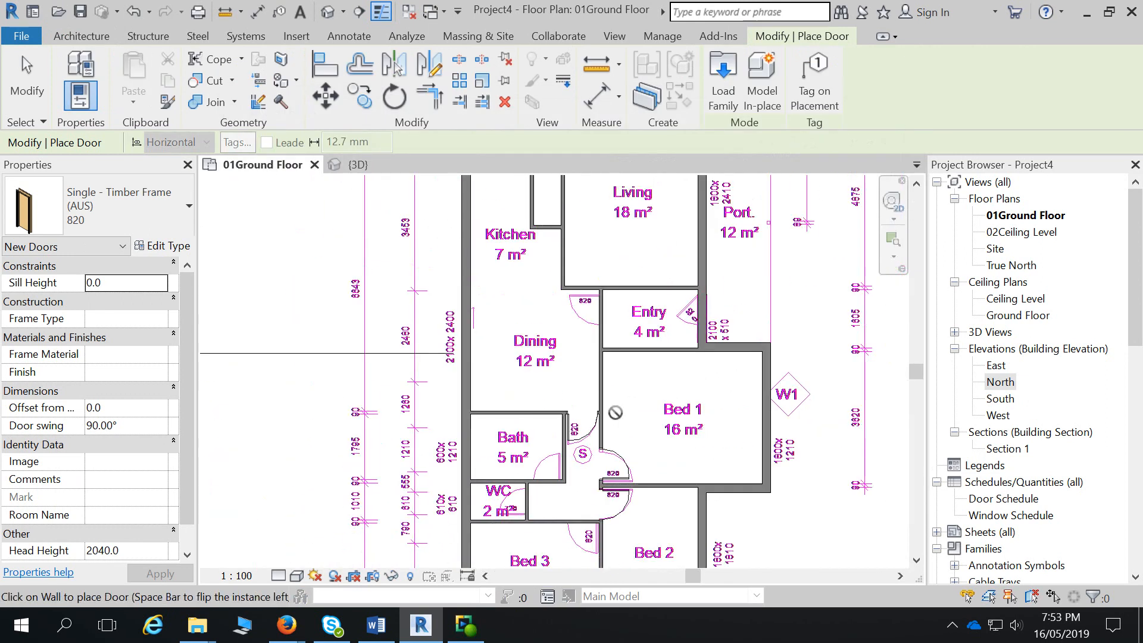
{"action": "left_click", "coordinate": [721, 90]}
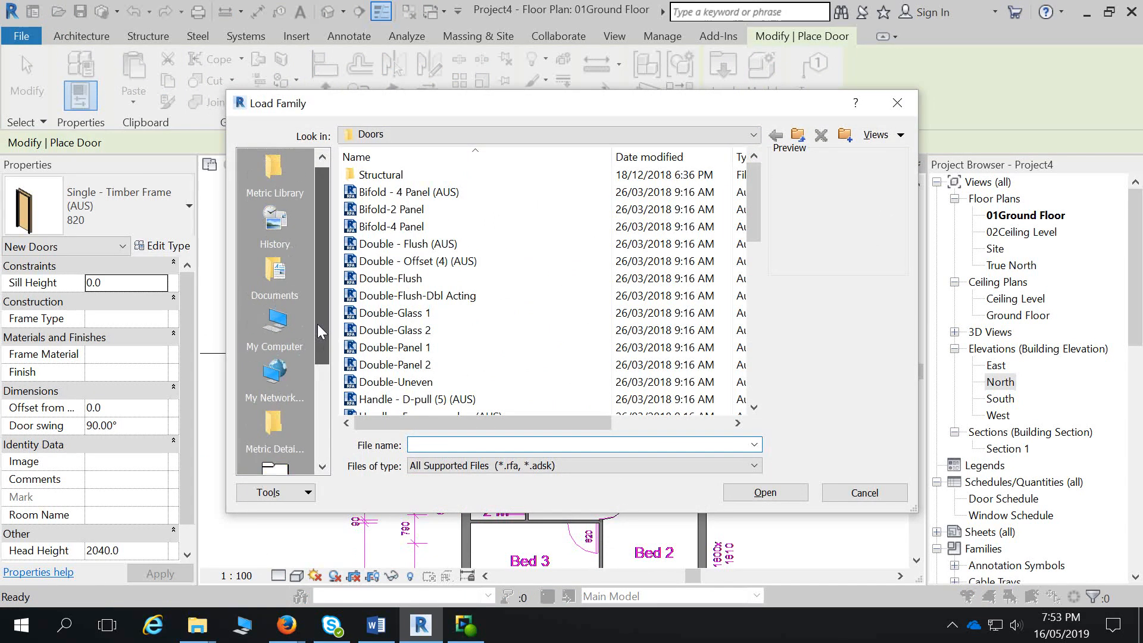
{"action": "left_click", "coordinate": [278, 325]}
{"action": "double_click", "coordinate": [391, 249]}
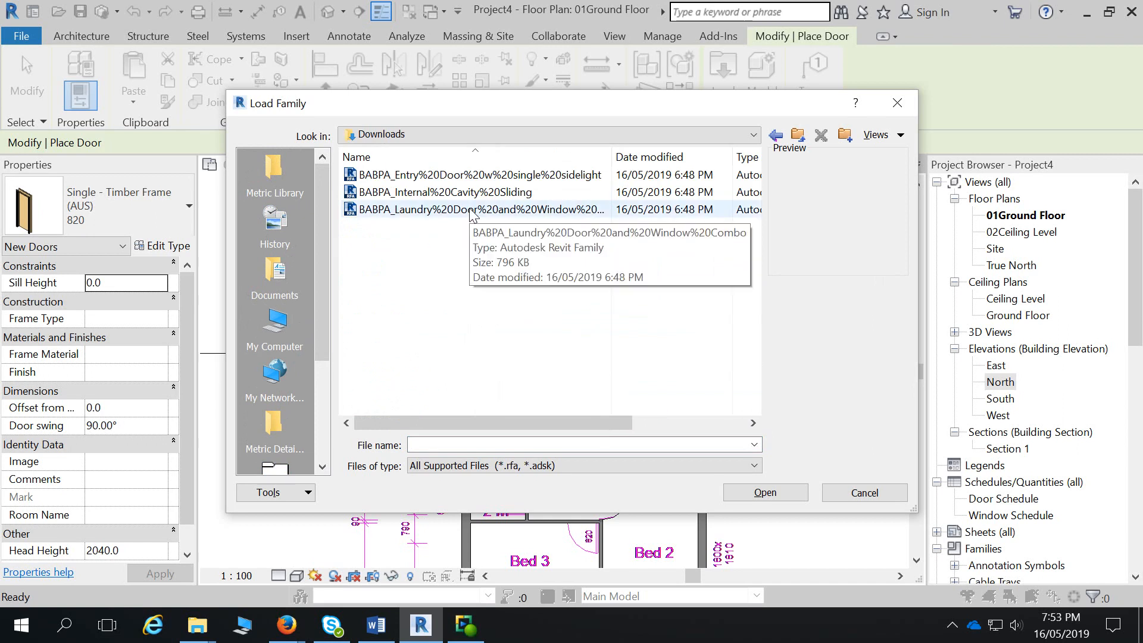
{"action": "left_click", "coordinate": [478, 180]}
{"action": "left_click", "coordinate": [786, 498]}
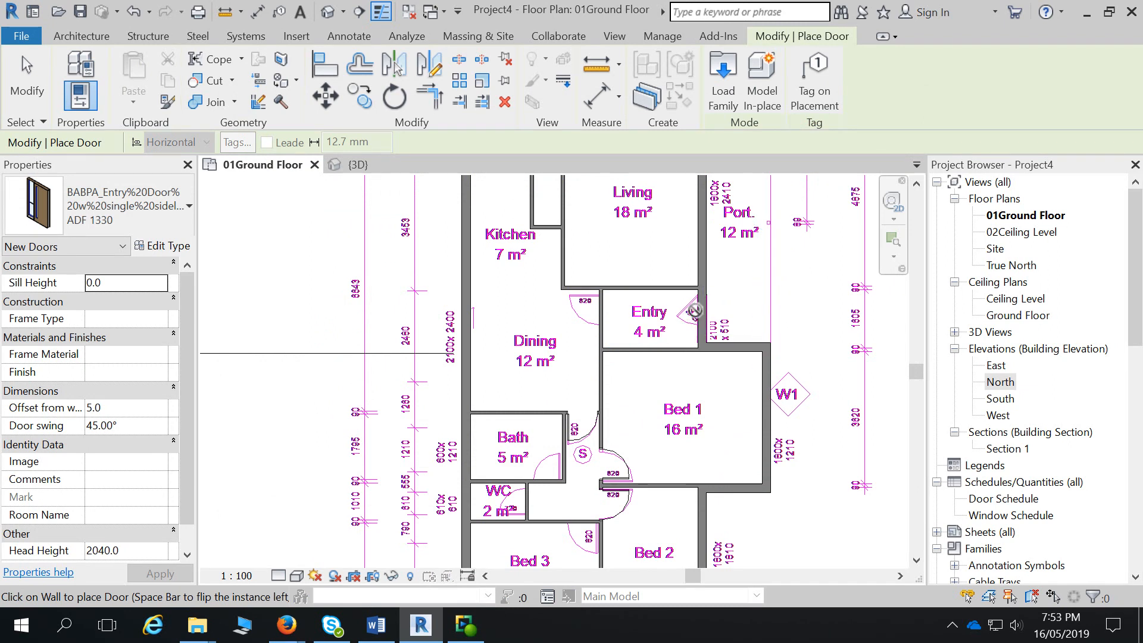
{"action": "left_click", "coordinate": [701, 312]}
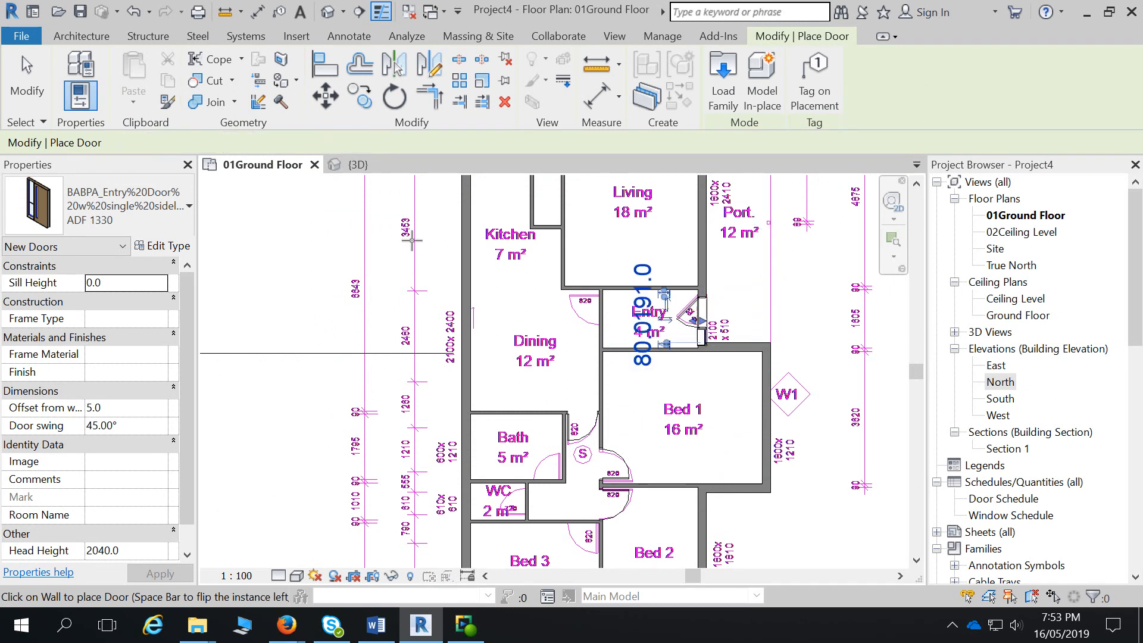
- Load the BABPA_Internal%20Cavity%20Sliding family from Downloads and place its 720 door in the wall between L'dry and Kitchen
{"action": "left_click", "coordinate": [723, 78]}
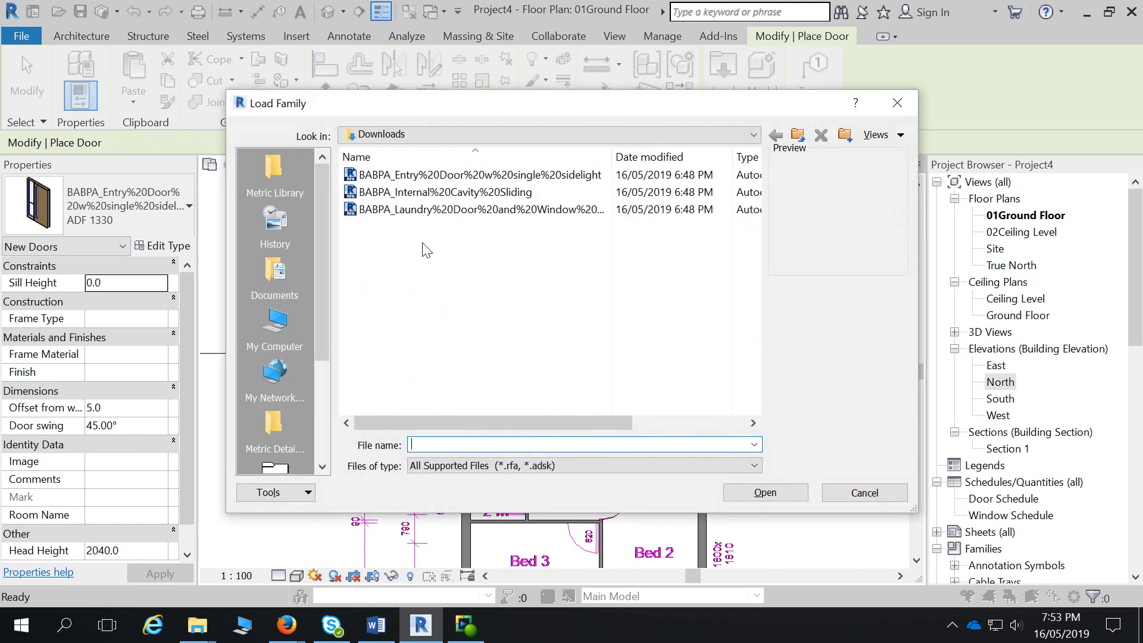
{"action": "left_click", "coordinate": [438, 194]}
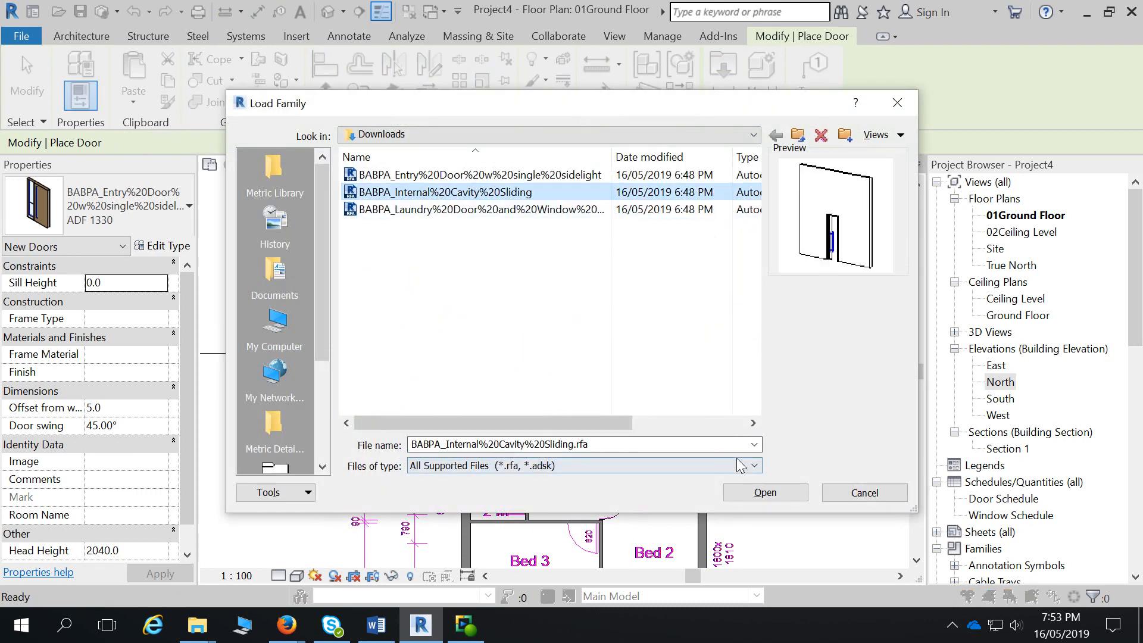
{"action": "left_click", "coordinate": [784, 496]}
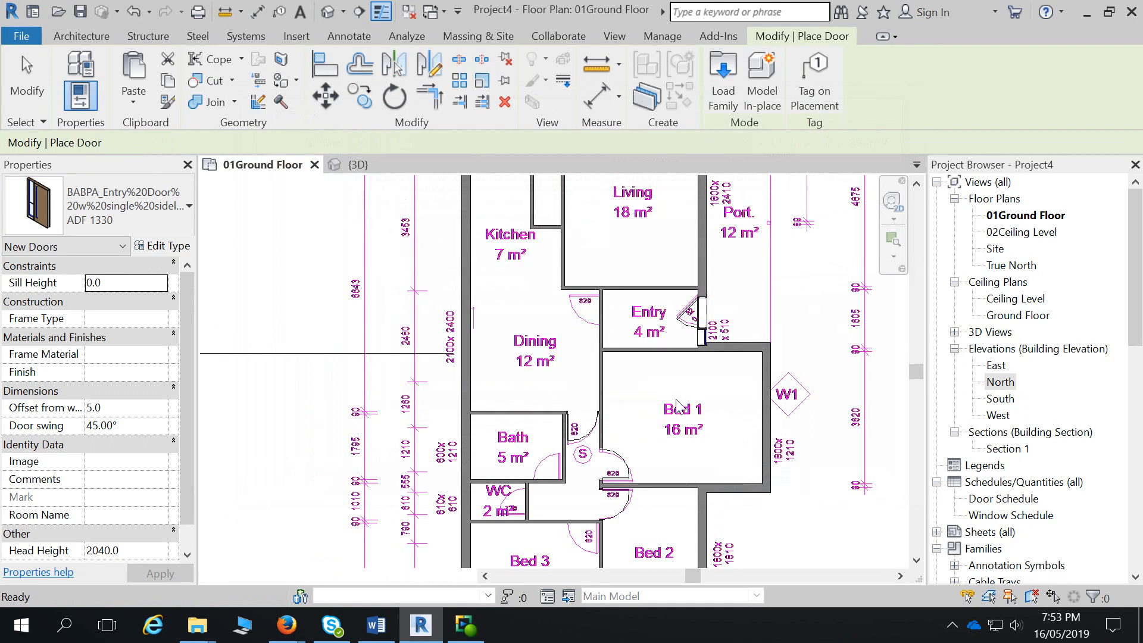
{"action": "middle_click_drag", "start_coordinate": [523, 253], "coordinate": [523, 379]}
{"action": "scroll", "coordinate": [512, 297], "scroll_direction": "up", "scroll_amount": 4}
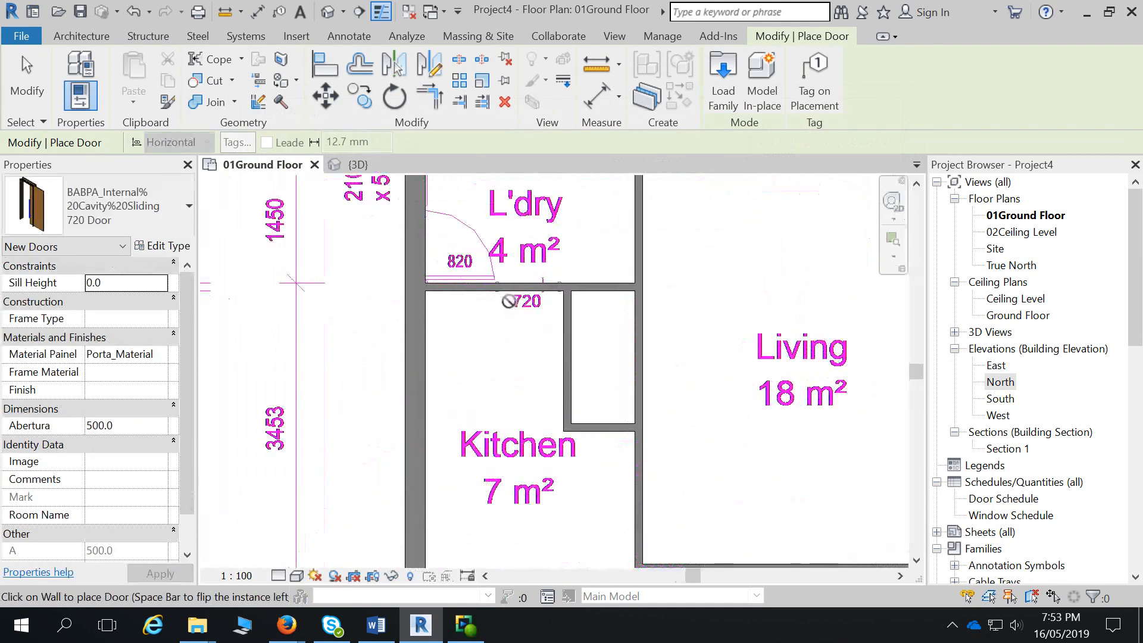
{"action": "scroll", "coordinate": [518, 287], "scroll_direction": "up", "scroll_amount": 2}
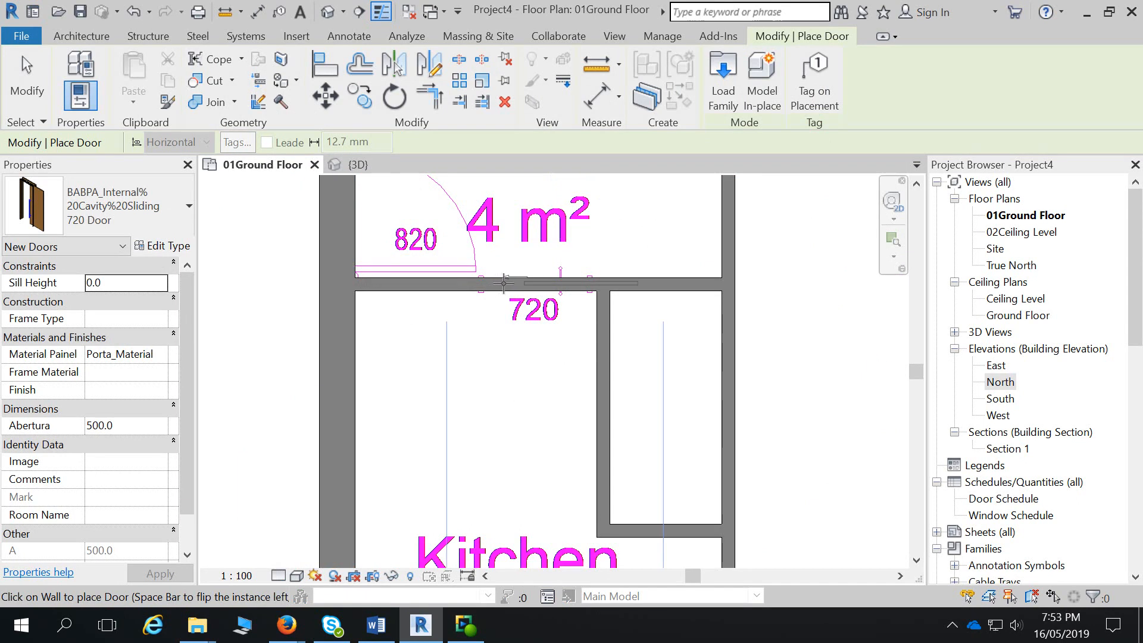
{"action": "left_click", "coordinate": [503, 283]}
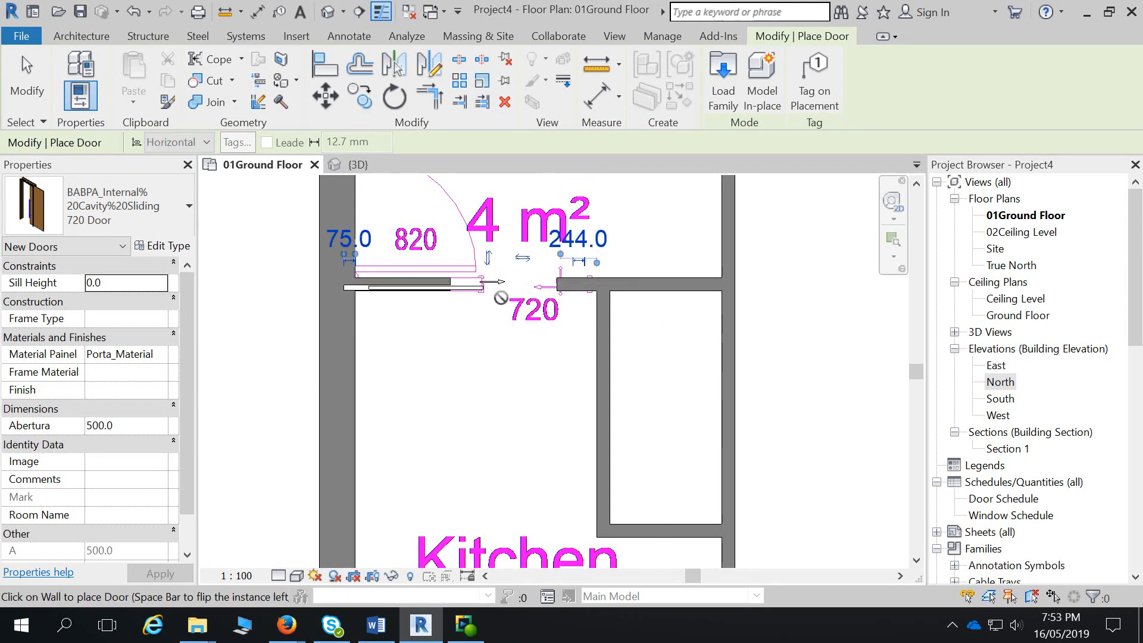
{"action": "key", "text": "Escape"}
{"action": "key", "text": "Escape"}
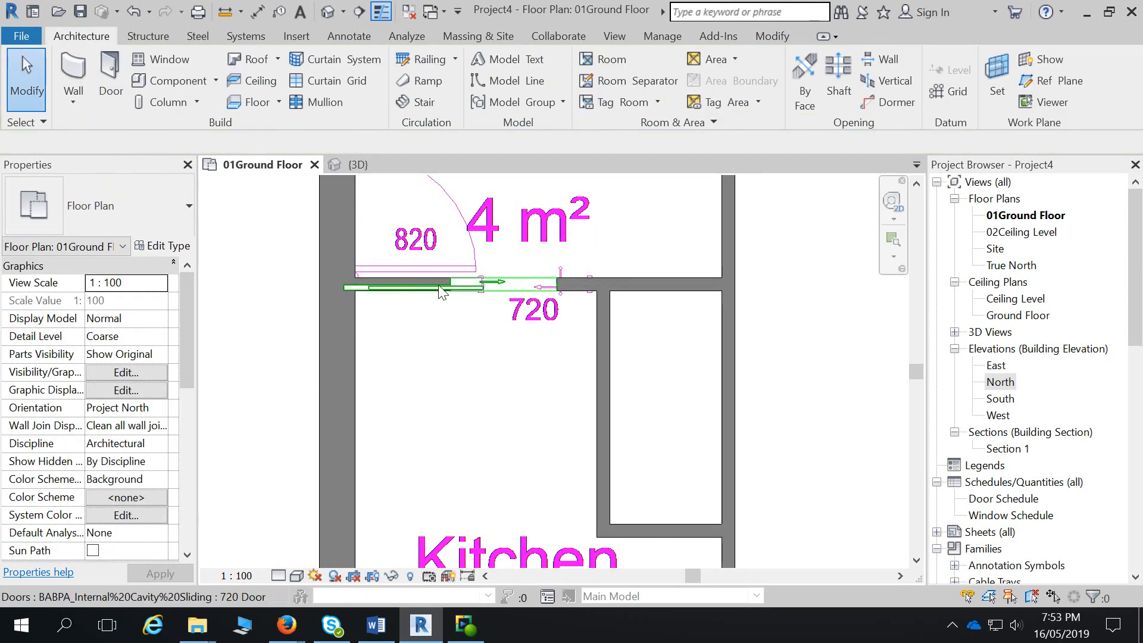
- Flip the L'dry cavity sliding door so its panel slides into the wall above the Kitchen cupboard, toward Living
{"action": "left_click", "coordinate": [460, 288]}
{"action": "left_click_drag", "start_coordinate": [498, 292], "coordinate": [489, 292]}
{"action": "left_click", "coordinate": [516, 258]}
{"action": "key", "text": "space"}
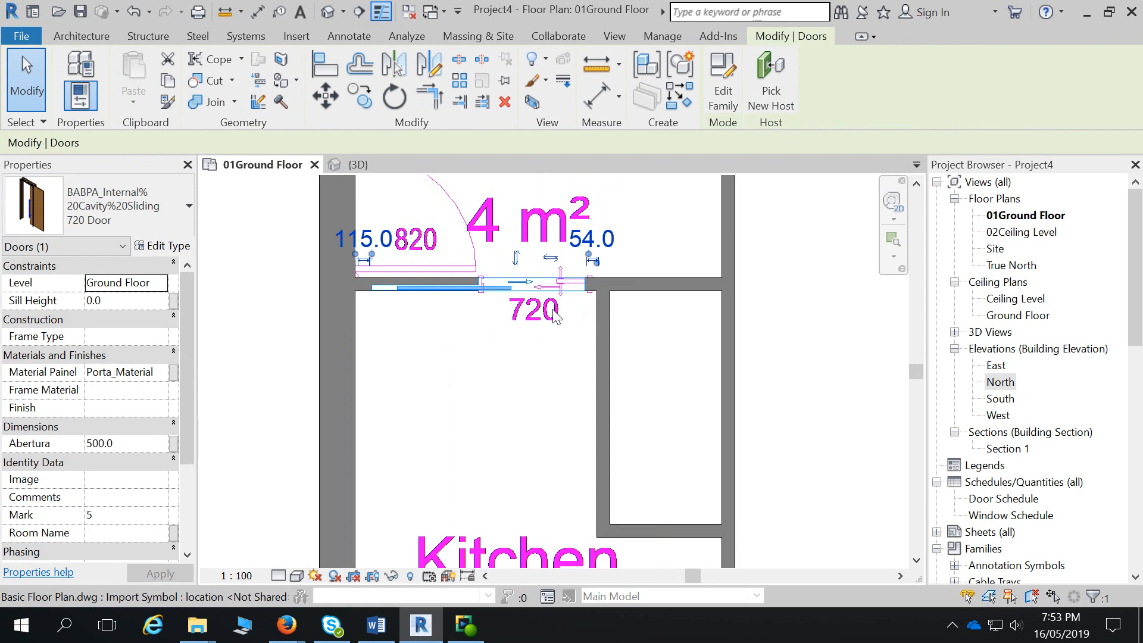
{"action": "scroll", "coordinate": [559, 289], "scroll_direction": "up", "scroll_amount": 3}
{"action": "key", "text": "space"}
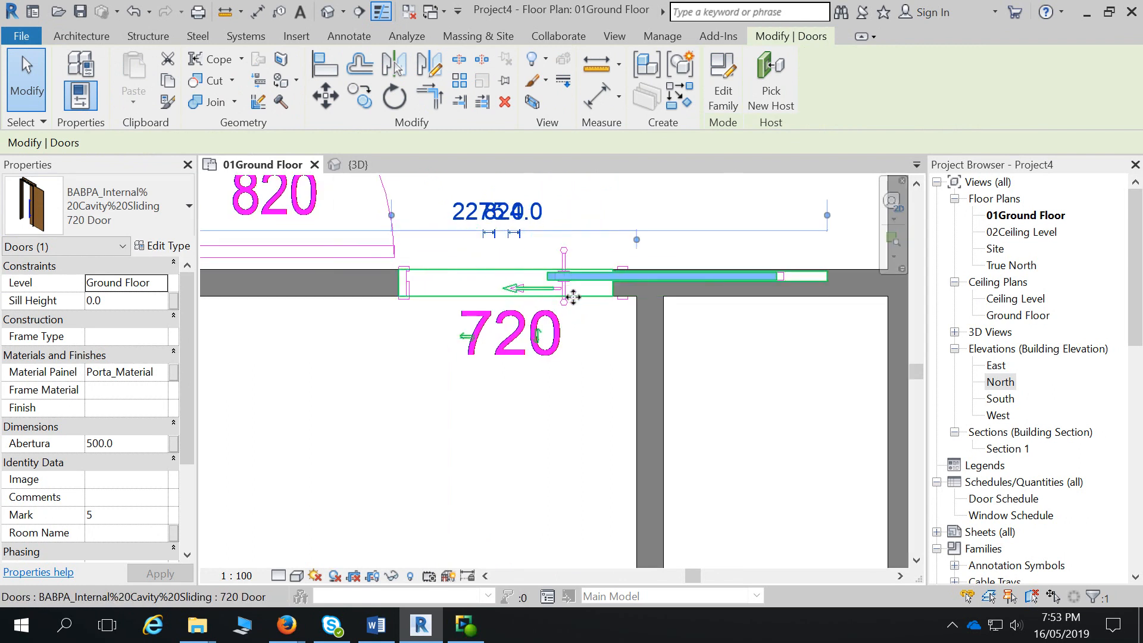
{"action": "key", "text": "Escape"}
- Nudge the L'dry cavity sliding door along its wall to line up with the 720 opening on the CAD plan, and deselect it
{"action": "left_click", "coordinate": [562, 290]}
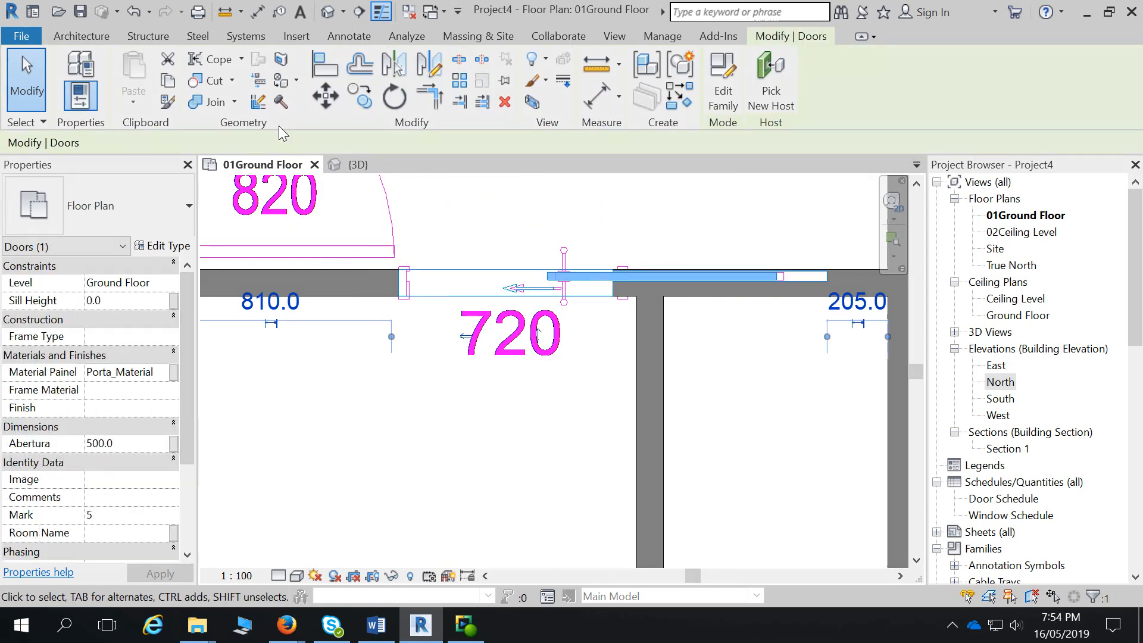
{"action": "scroll", "coordinate": [511, 301], "scroll_direction": "up", "scroll_amount": 3}
{"action": "left_click_drag", "start_coordinate": [511, 300], "coordinate": [523, 302]}
{"action": "scroll", "coordinate": [580, 357], "scroll_direction": "down", "scroll_amount": 6}
{"action": "left_click", "coordinate": [669, 301]}
{"action": "scroll", "coordinate": [703, 411], "scroll_direction": "down", "scroll_amount": 3}
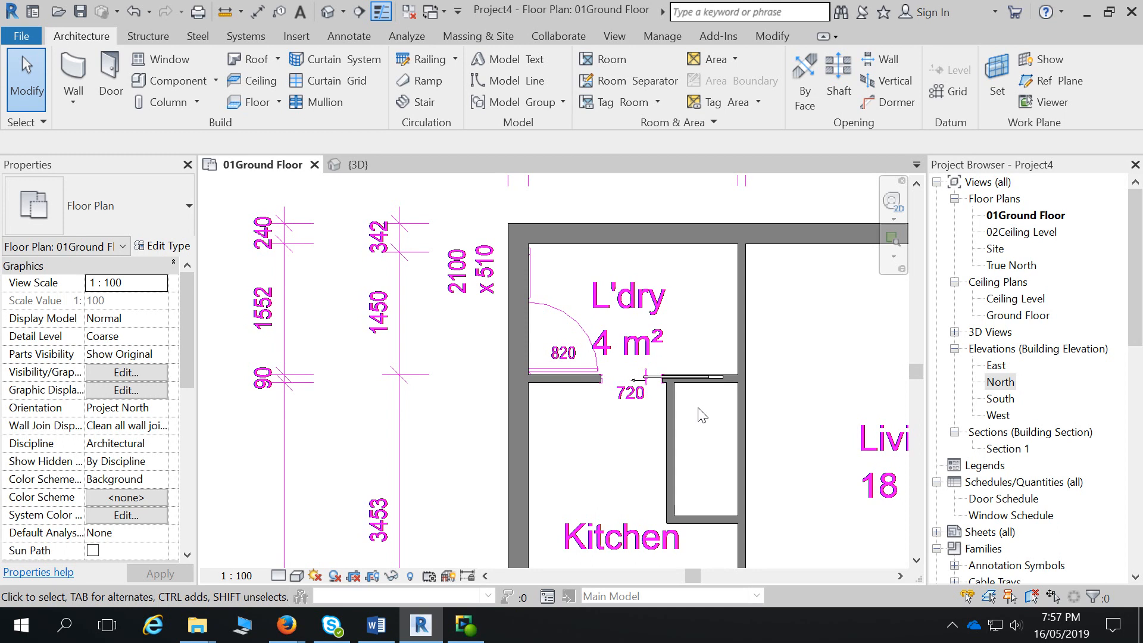
{"action": "scroll", "coordinate": [833, 468], "scroll_direction": "down", "scroll_amount": 2}
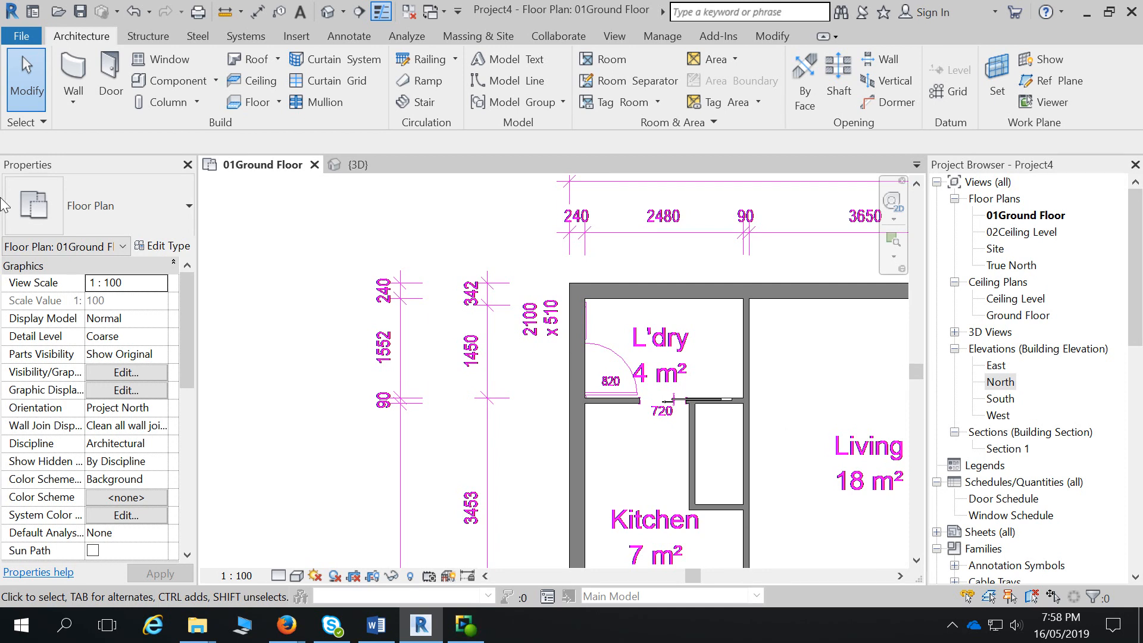
{"action": "left_click", "coordinate": [113, 72]}
{"action": "left_click", "coordinate": [722, 70]}
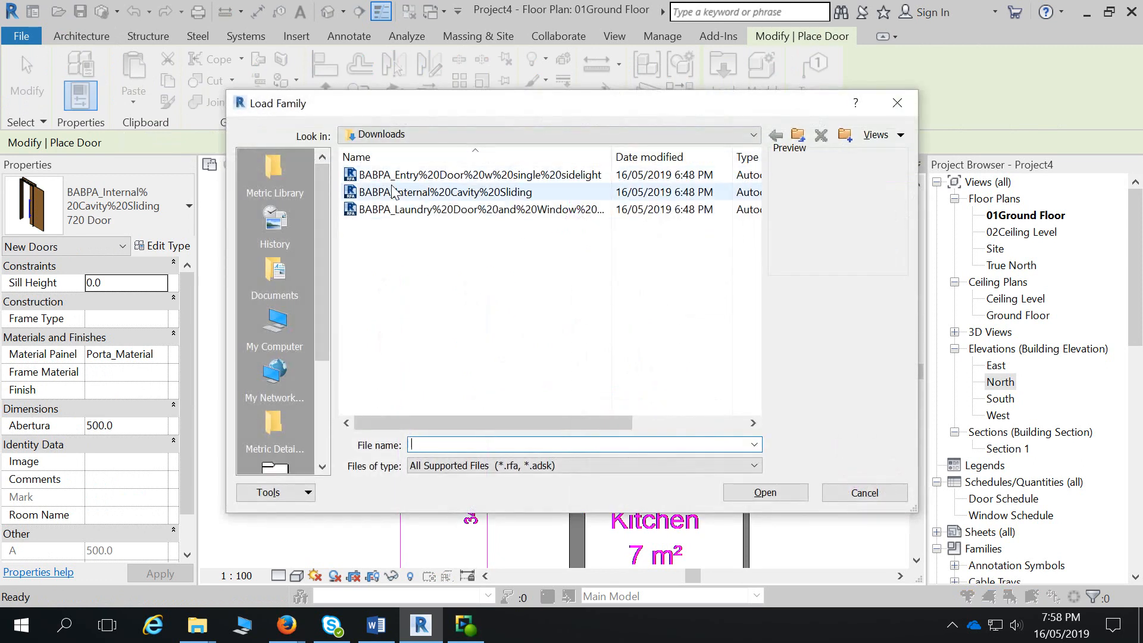
{"action": "left_click", "coordinate": [381, 177]}
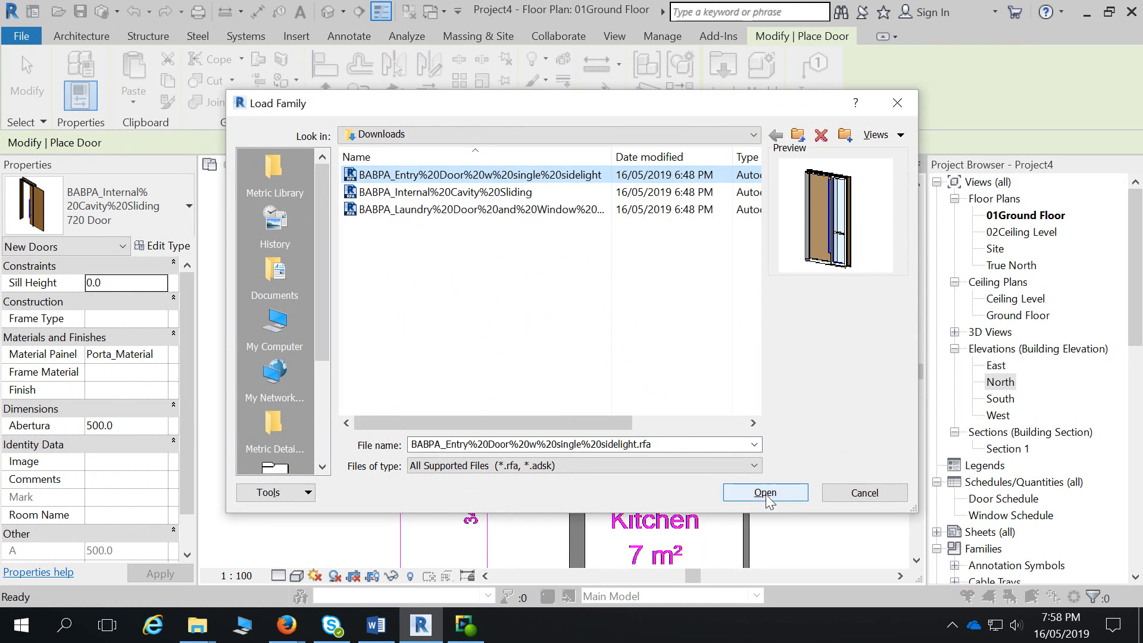
{"action": "left_click", "coordinate": [873, 502]}
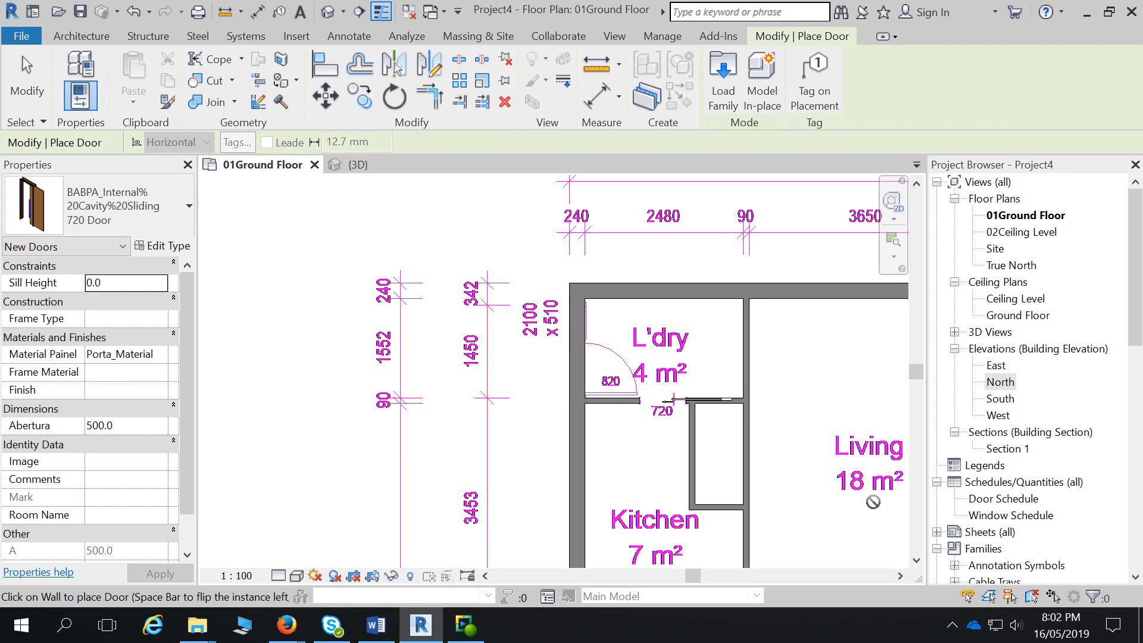
- Set the ground floor plan to the Wireframe visual style and Medium detail level
{"action": "scroll", "coordinate": [843, 421], "scroll_direction": "down", "scroll_amount": 4}
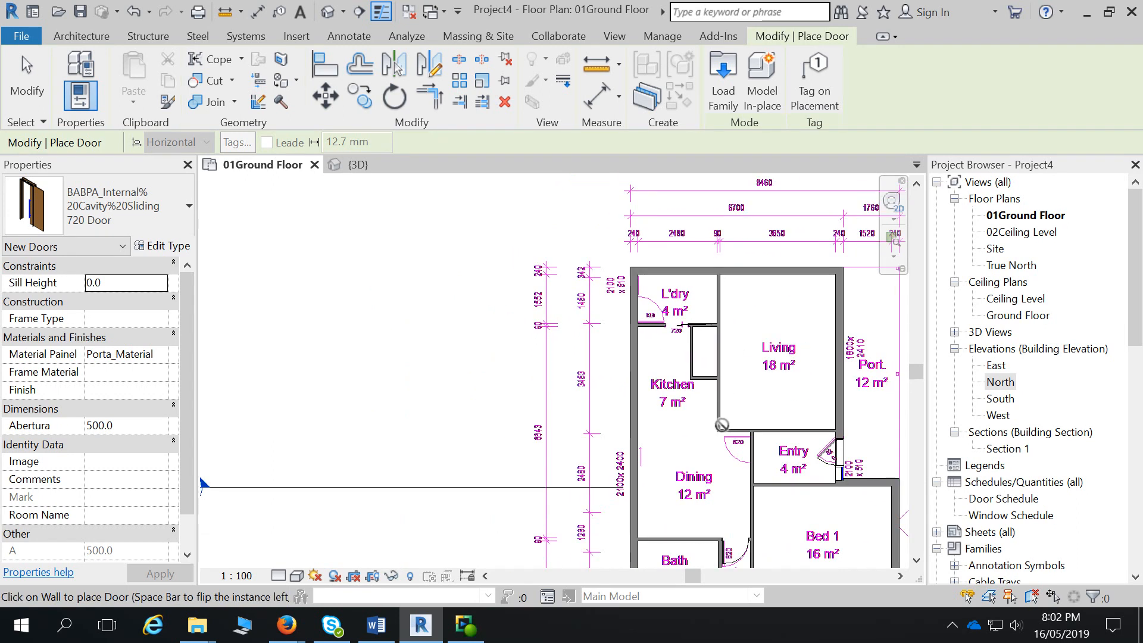
{"action": "left_click", "coordinate": [294, 579]}
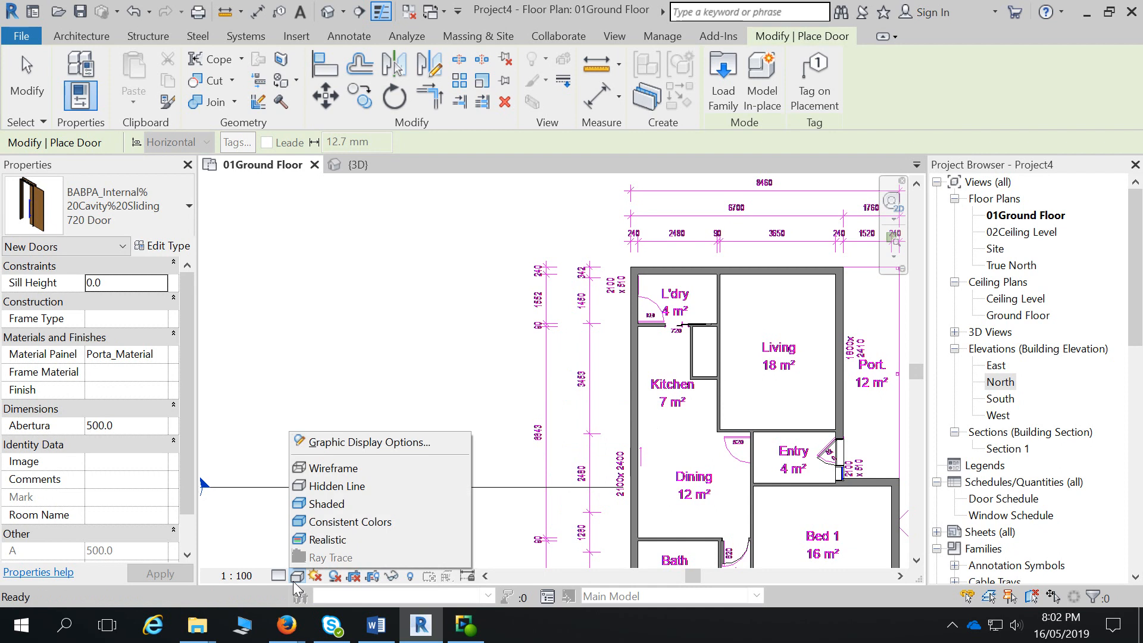
{"action": "left_click", "coordinate": [322, 468]}
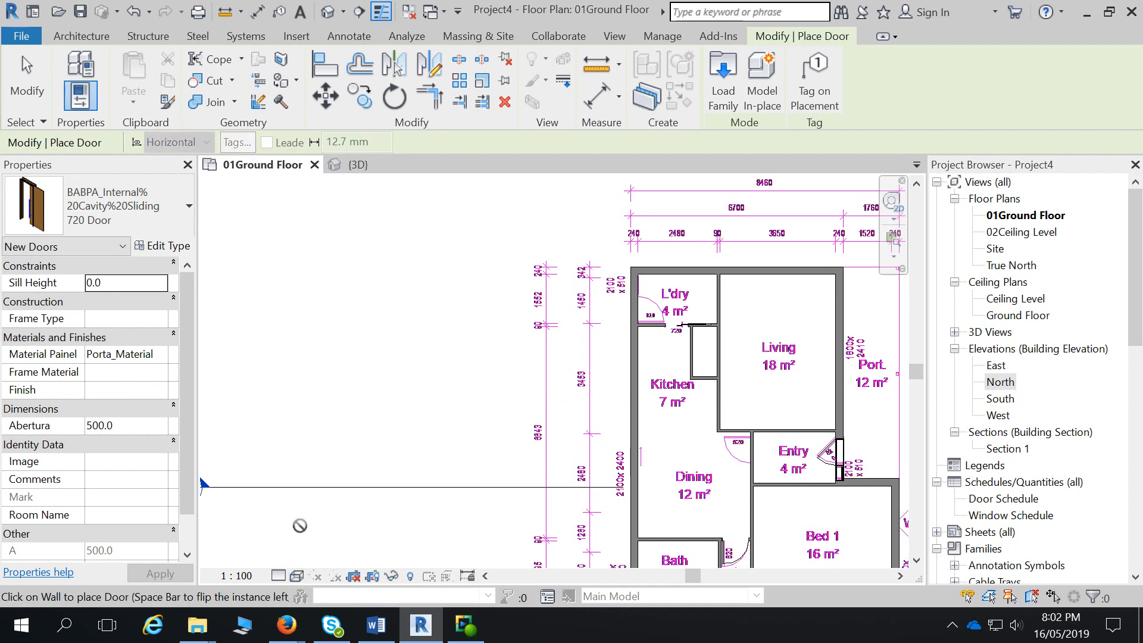
{"action": "left_click", "coordinate": [279, 576]}
{"action": "left_click", "coordinate": [302, 555]}
- Examine the wall layers and doors throughout the ground floor plan, from L'dry down to Bed 2 and Bed 3
{"action": "scroll", "coordinate": [682, 318], "scroll_direction": "up", "scroll_amount": 2}
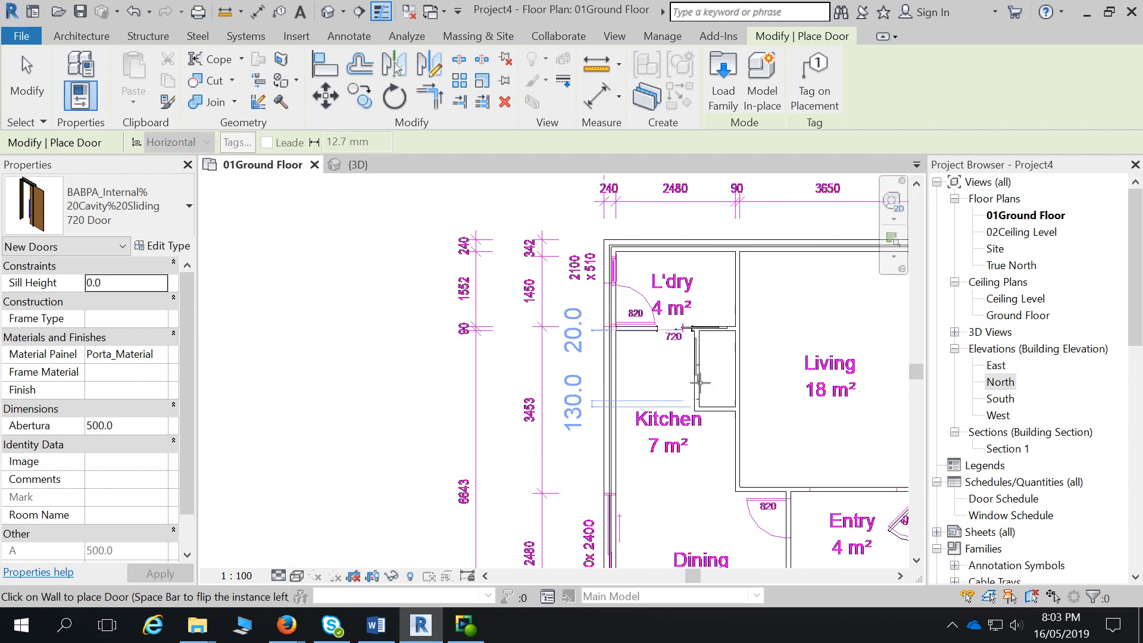
{"action": "scroll", "coordinate": [636, 338], "scroll_direction": "up", "scroll_amount": 1}
{"action": "middle_click_drag", "start_coordinate": [619, 402], "coordinate": [605, 279]}
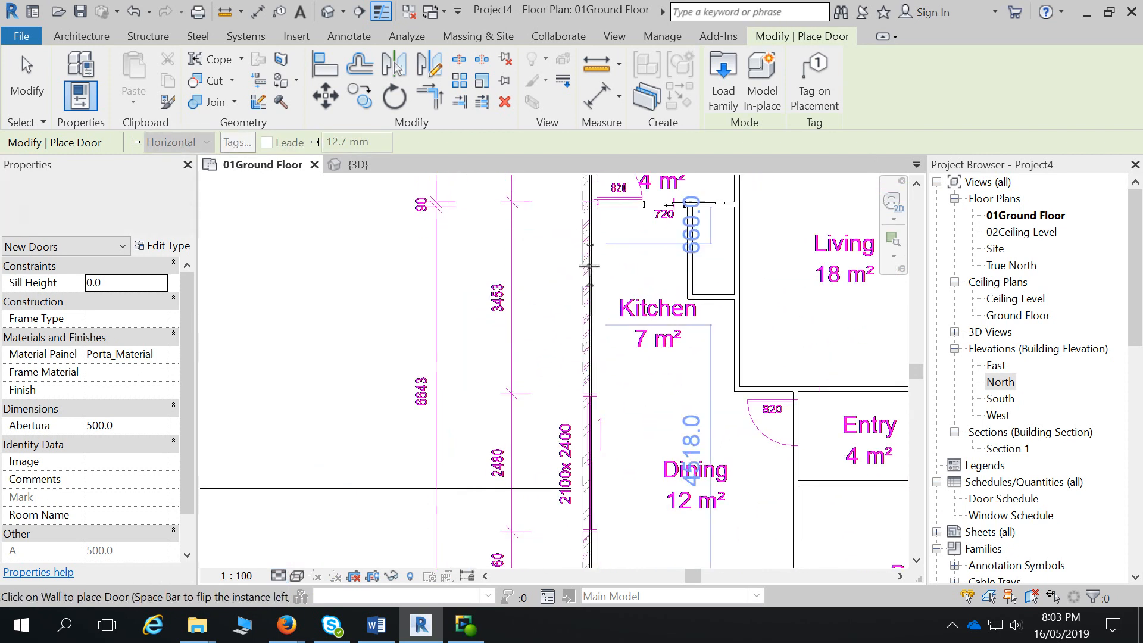
{"action": "scroll", "coordinate": [592, 415], "scroll_direction": "up", "scroll_amount": 5}
{"action": "middle_click_drag", "start_coordinate": [592, 415], "coordinate": [628, 275]}
{"action": "scroll", "coordinate": [628, 276], "scroll_direction": "down", "scroll_amount": 1}
{"action": "scroll", "coordinate": [653, 492], "scroll_direction": "down", "scroll_amount": 2}
{"action": "middle_click_drag", "start_coordinate": [702, 518], "coordinate": [588, 295]}
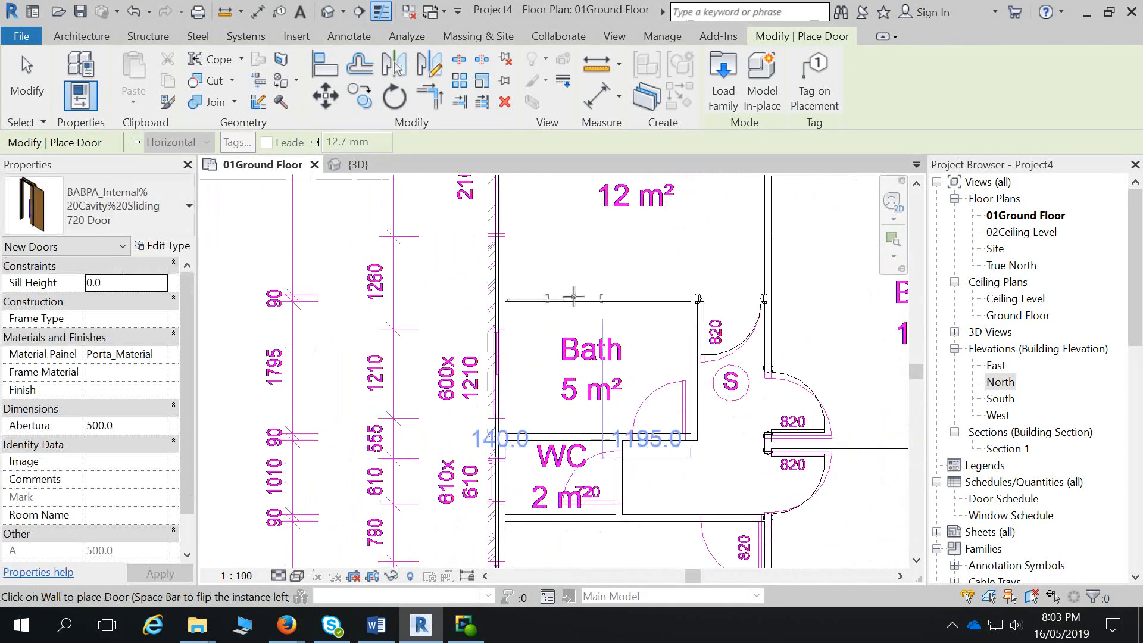
{"action": "middle_click_drag", "start_coordinate": [593, 493], "coordinate": [494, 305]}
{"action": "scroll", "coordinate": [494, 305], "scroll_direction": "down", "scroll_amount": 3}
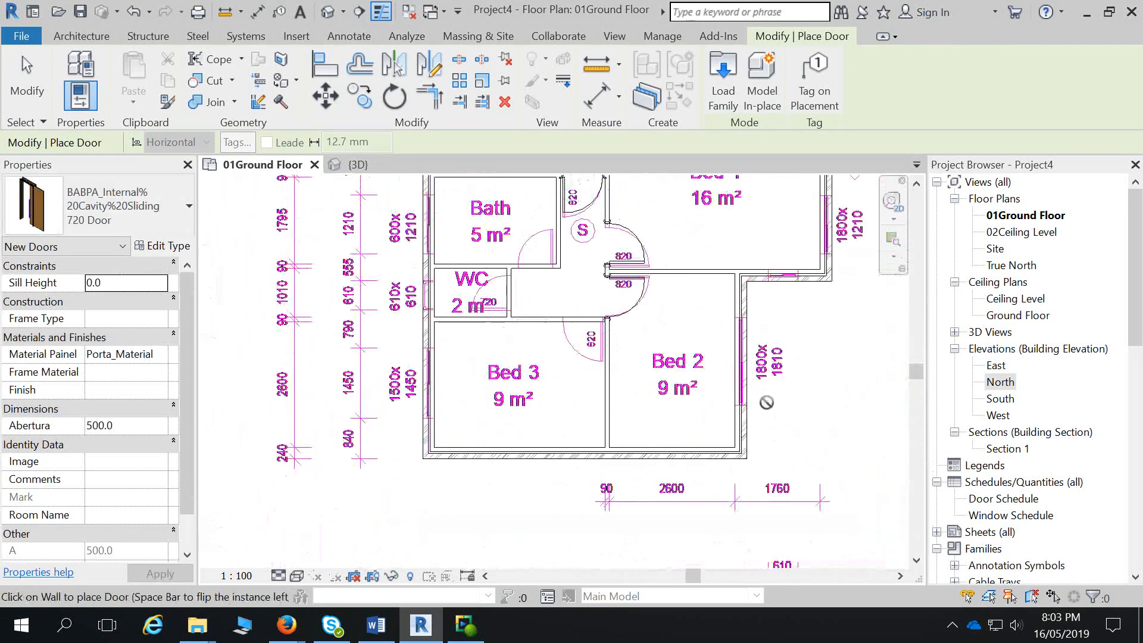
- Open the default 3D view, set its visual style to Wireframe, and end the door placement
{"action": "left_click", "coordinate": [357, 164]}
{"action": "left_click", "coordinate": [278, 576]}
{"action": "left_click", "coordinate": [334, 467]}
{"action": "scroll", "coordinate": [518, 433], "scroll_direction": "up", "scroll_amount": 8}
{"action": "scroll", "coordinate": [440, 354], "scroll_direction": "down", "scroll_amount": 2}
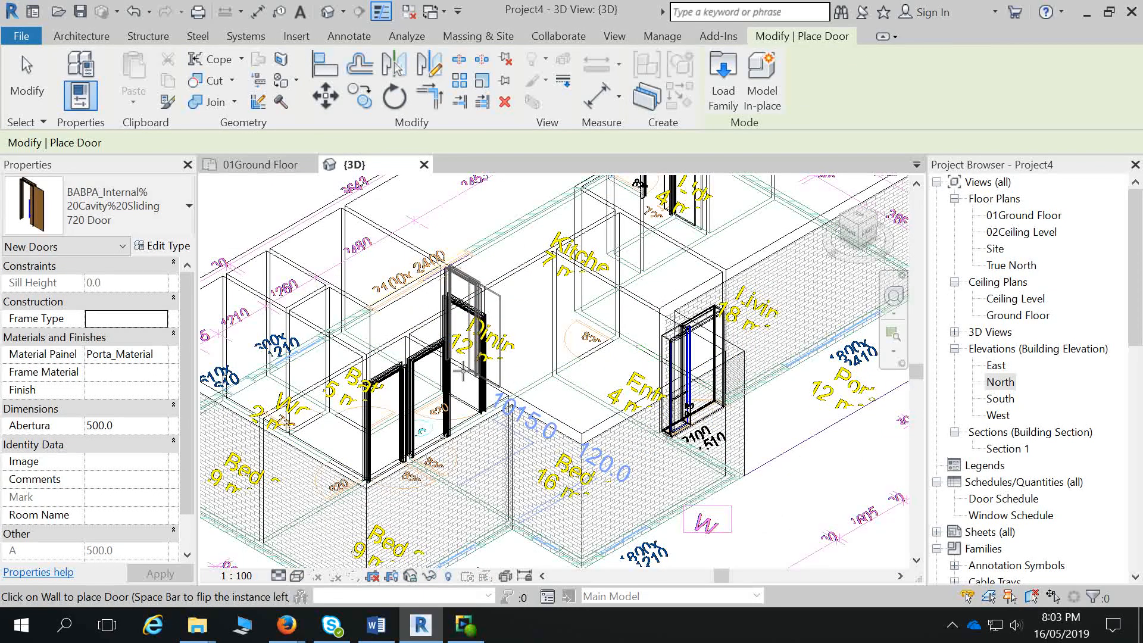
{"action": "key", "text": "Escape"}
{"action": "left_click", "coordinate": [297, 576]}
{"action": "left_click", "coordinate": [326, 468]}
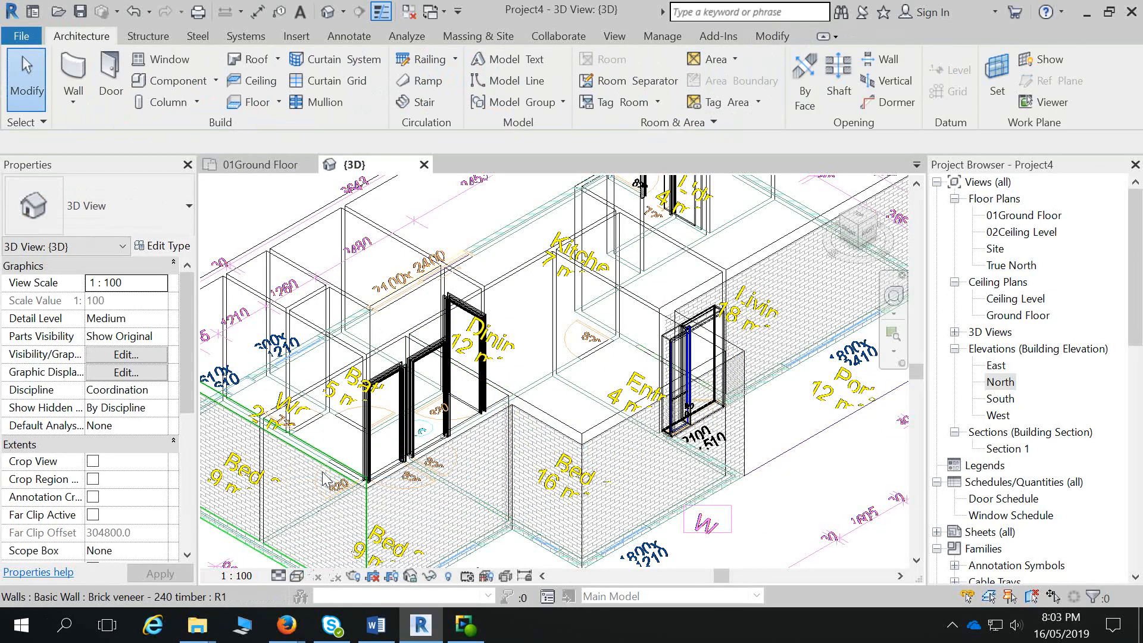
- In the 01Ground Floor plan, move the Entry door along its exterior wall so its frame meets the door frame on the CAD plan
{"action": "left_click", "coordinate": [260, 165]}
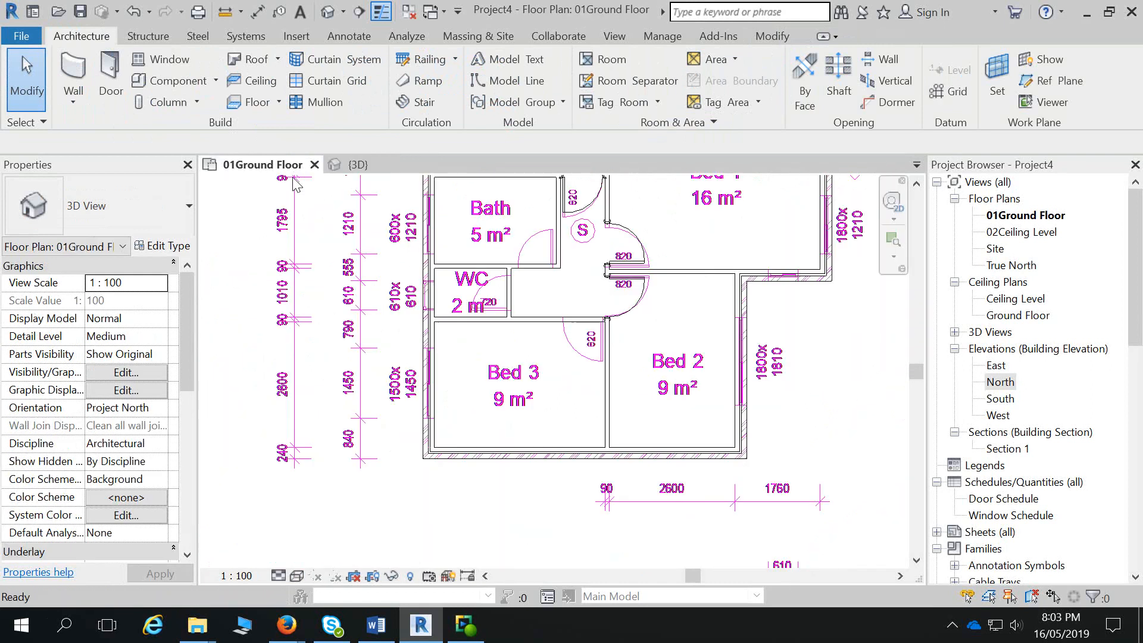
{"action": "middle_click_drag", "start_coordinate": [804, 348], "coordinate": [687, 470]}
{"action": "middle_click_drag", "start_coordinate": [717, 343], "coordinate": [695, 566]}
{"action": "scroll", "coordinate": [583, 423], "scroll_direction": "up", "scroll_amount": 3}
{"action": "left_click", "coordinate": [585, 398]}
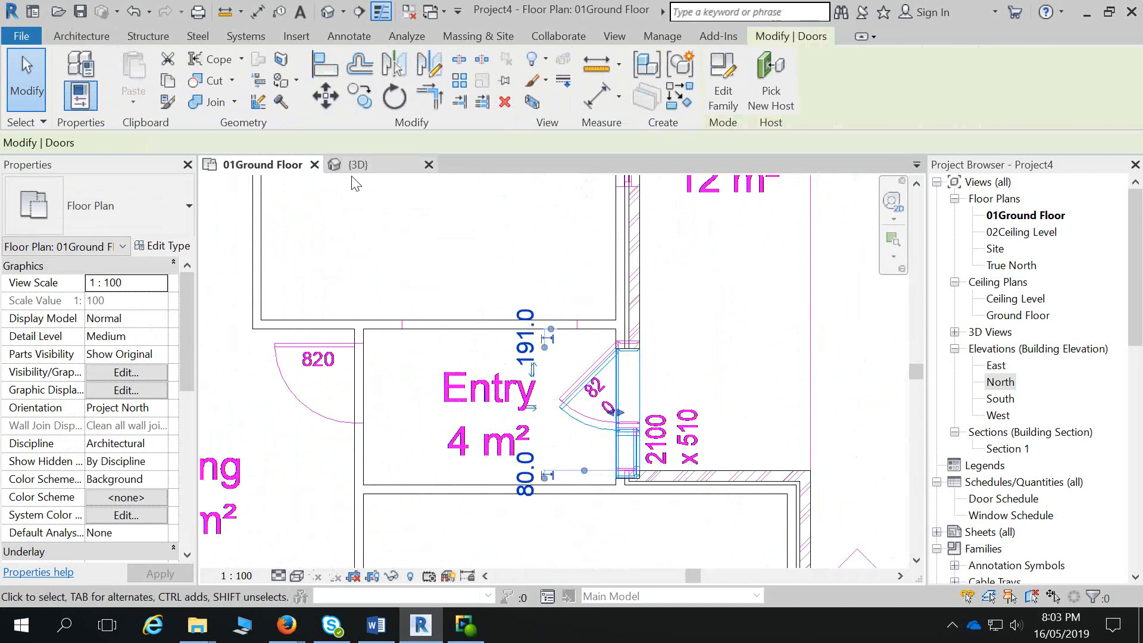
{"action": "left_click", "coordinate": [335, 92]}
{"action": "scroll", "coordinate": [651, 351], "scroll_direction": "up", "scroll_amount": 2}
{"action": "scroll", "coordinate": [649, 350], "scroll_direction": "up", "scroll_amount": 2}
{"action": "left_click", "coordinate": [655, 357]}
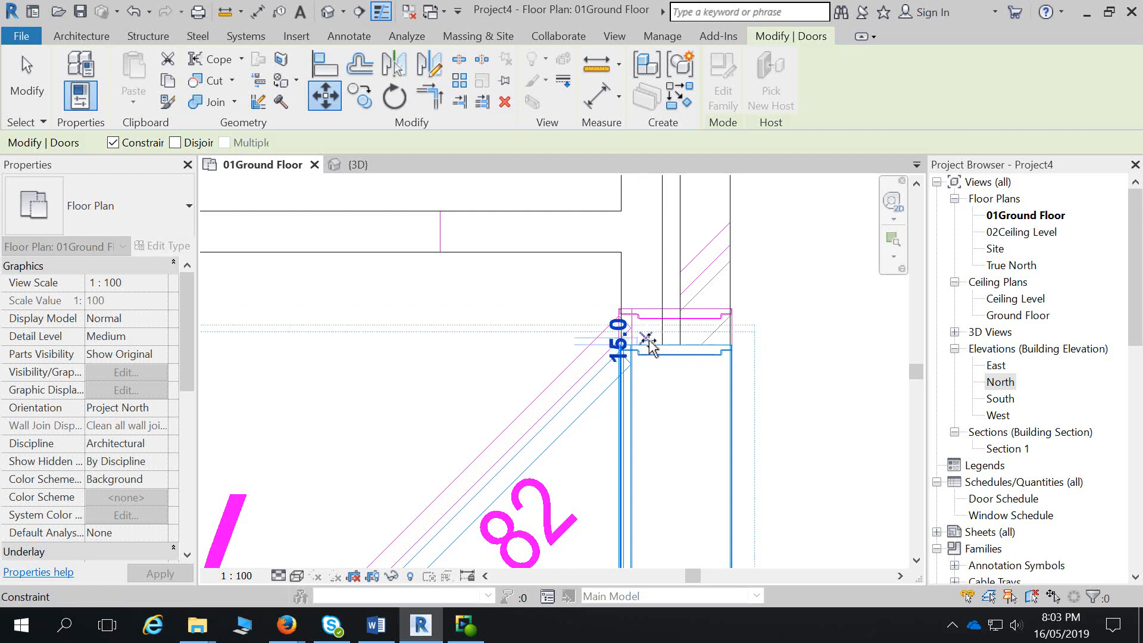
{"action": "left_click", "coordinate": [646, 312]}
{"action": "scroll", "coordinate": [646, 313], "scroll_direction": "down", "scroll_amount": 5}
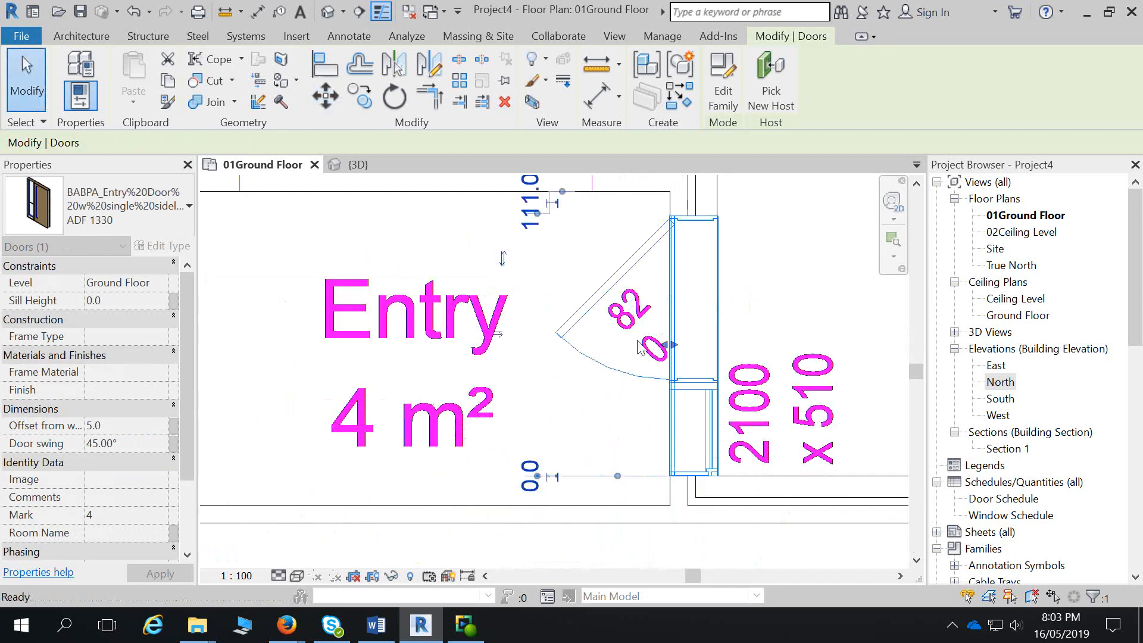
- Shift the L'dry cavity sliding door along its wall so its jambs match the 720 opening on the CAD plan
{"action": "scroll", "coordinate": [547, 387], "scroll_direction": "up", "scroll_amount": 3}
{"action": "left_click", "coordinate": [574, 410]}
{"action": "scroll", "coordinate": [568, 411], "scroll_direction": "up", "scroll_amount": 3}
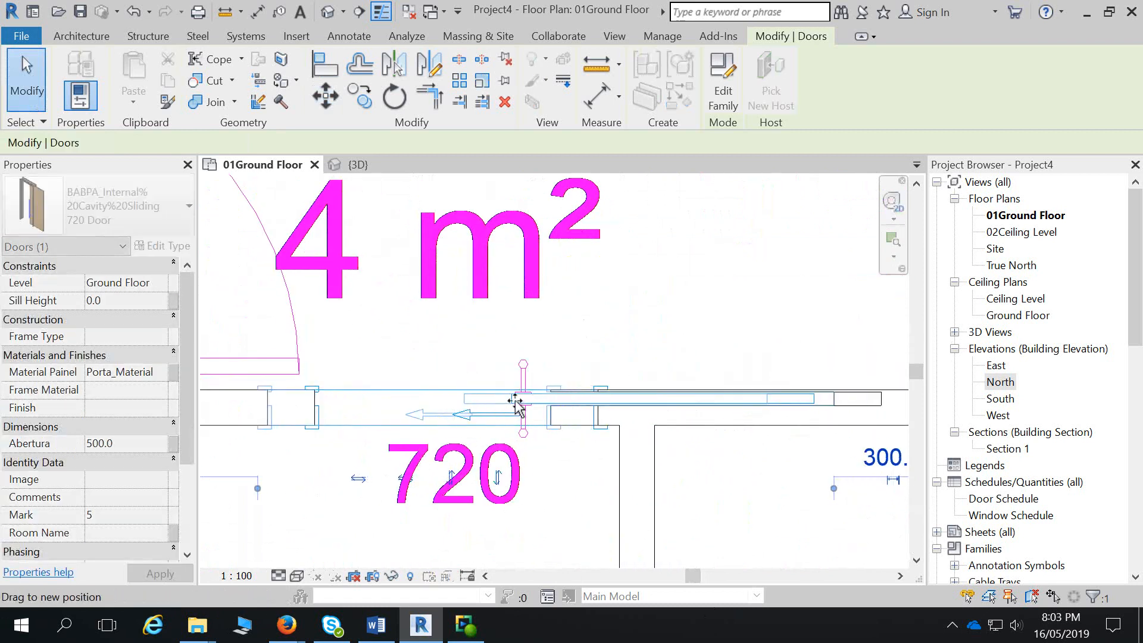
{"action": "key", "text": "Escape"}
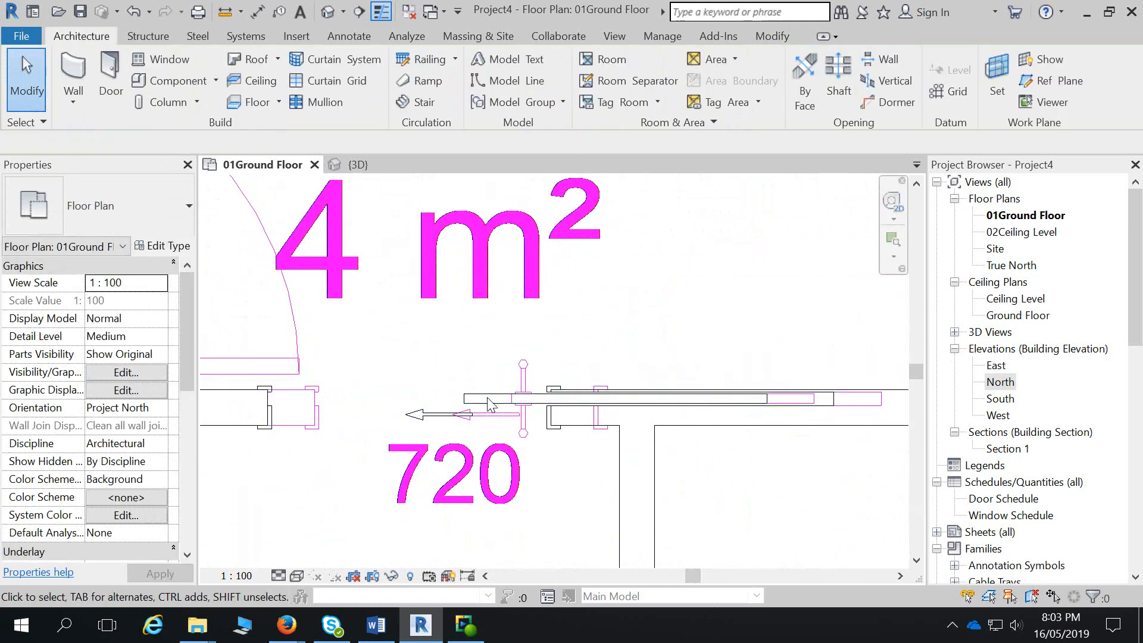
{"action": "left_click", "coordinate": [532, 412]}
{"action": "key", "text": "Escape"}
{"action": "left_click", "coordinate": [503, 401]}
{"action": "left_click_drag", "start_coordinate": [503, 401], "coordinate": [548, 407]}
- Place a hinged door in the wall between Dining and Entry, flipped to follow the swing on the CAD plan
{"action": "scroll", "coordinate": [531, 524], "scroll_direction": "down", "scroll_amount": 3}
{"action": "middle_click_drag", "start_coordinate": [530, 524], "coordinate": [469, 196]}
{"action": "scroll", "coordinate": [468, 200], "scroll_direction": "down", "scroll_amount": 4}
{"action": "middle_click_drag", "start_coordinate": [500, 431], "coordinate": [480, 236]}
{"action": "key", "text": "Escape"}
{"action": "left_click", "coordinate": [119, 206]}
{"action": "scroll", "coordinate": [110, 413], "scroll_direction": "down", "scroll_amount": 4}
{"action": "left_click", "coordinate": [77, 331]}
{"action": "key", "text": "space"}
{"action": "left_click", "coordinate": [723, 335]}
{"action": "scroll", "coordinate": [720, 339], "scroll_direction": "down", "scroll_amount": 2}
{"action": "middle_click_drag", "start_coordinate": [727, 434], "coordinate": [770, 280]}
{"action": "left_click", "coordinate": [149, 209]}
{"action": "middle_click_drag", "start_coordinate": [713, 392], "coordinate": [584, 379]}
{"action": "key", "text": "Escape"}
{"action": "scroll", "coordinate": [759, 380], "scroll_direction": "down", "scroll_amount": 2}
- Start the Window tool and review the M_Fixed window sizes available in the project
{"action": "scroll", "coordinate": [775, 385], "scroll_direction": "down", "scroll_amount": 2}
{"action": "middle_click_drag", "start_coordinate": [774, 386], "coordinate": [723, 265]}
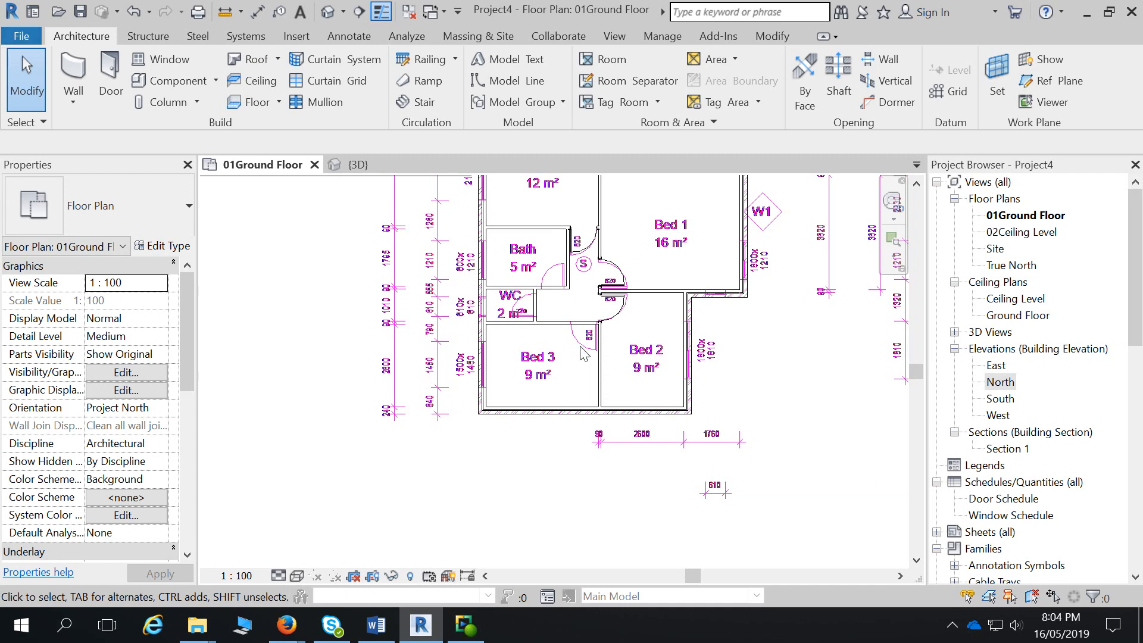
{"action": "middle_click_drag", "start_coordinate": [781, 349], "coordinate": [741, 454]}
{"action": "scroll", "coordinate": [740, 449], "scroll_direction": "down", "scroll_amount": 2}
{"action": "middle_click_drag", "start_coordinate": [752, 368], "coordinate": [748, 455]}
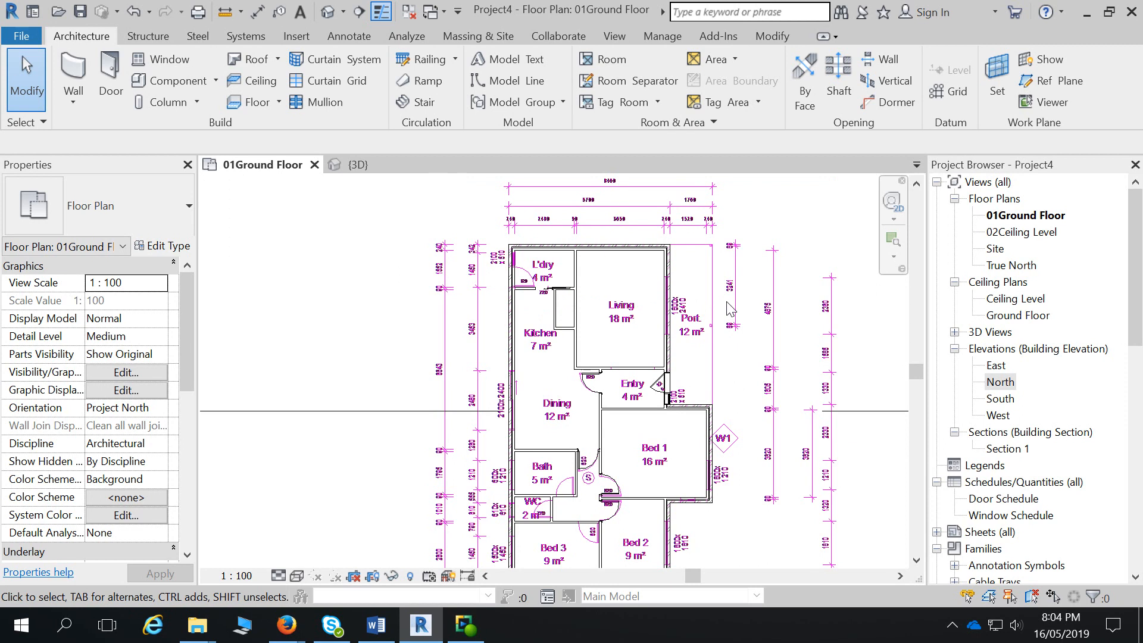
{"action": "left_click", "coordinate": [161, 59]}
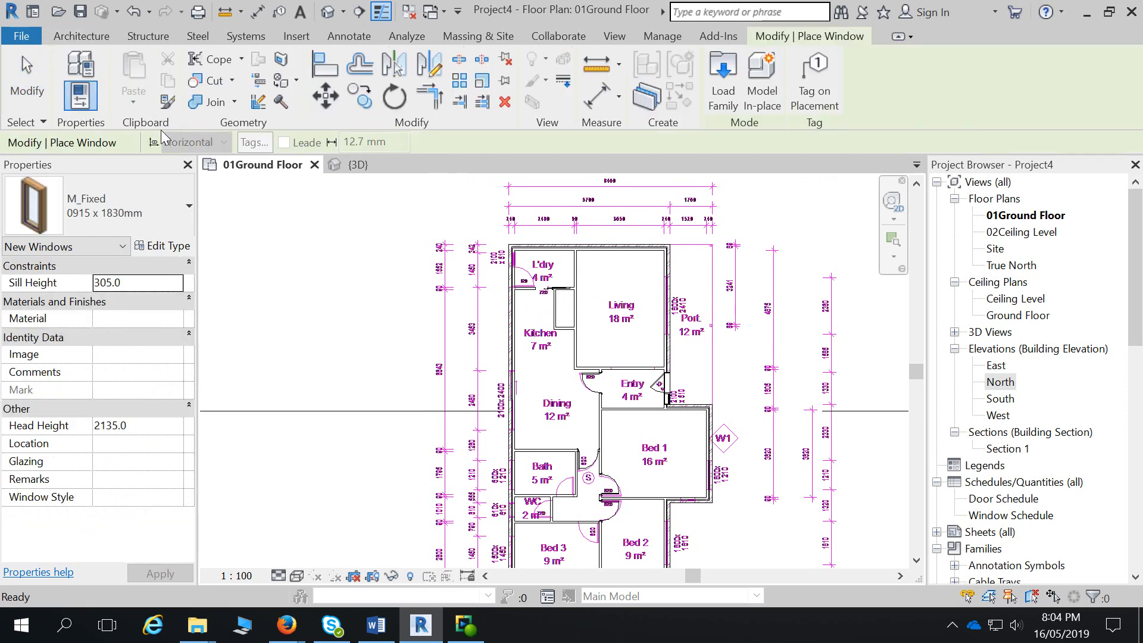
{"action": "left_click", "coordinate": [161, 188]}
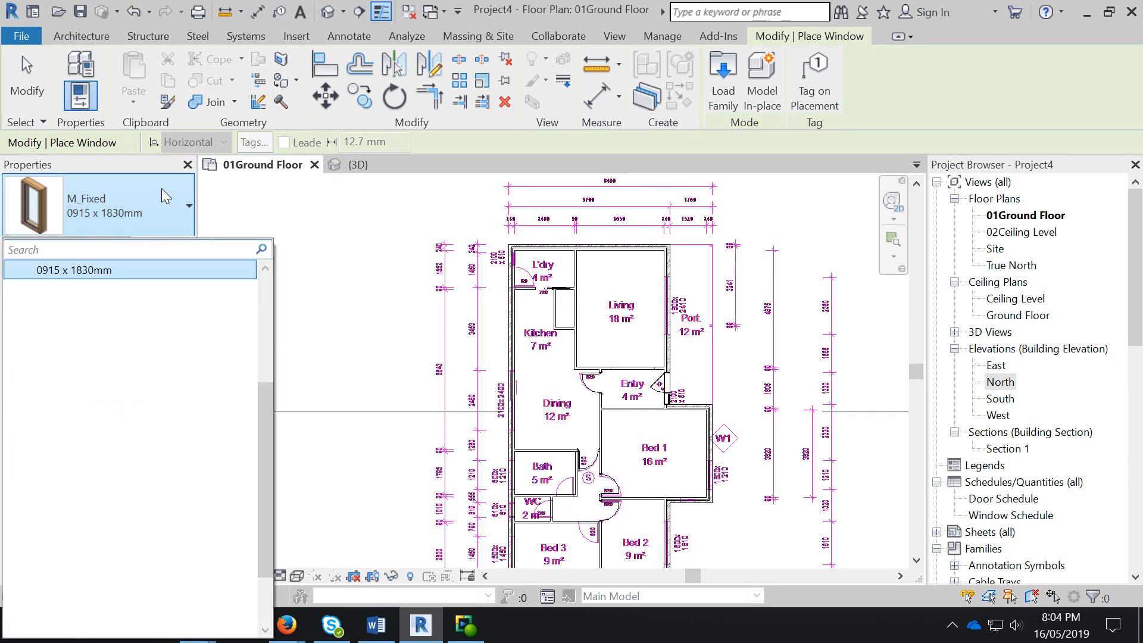
{"action": "left_click_drag", "start_coordinate": [269, 456], "coordinate": [270, 335]}
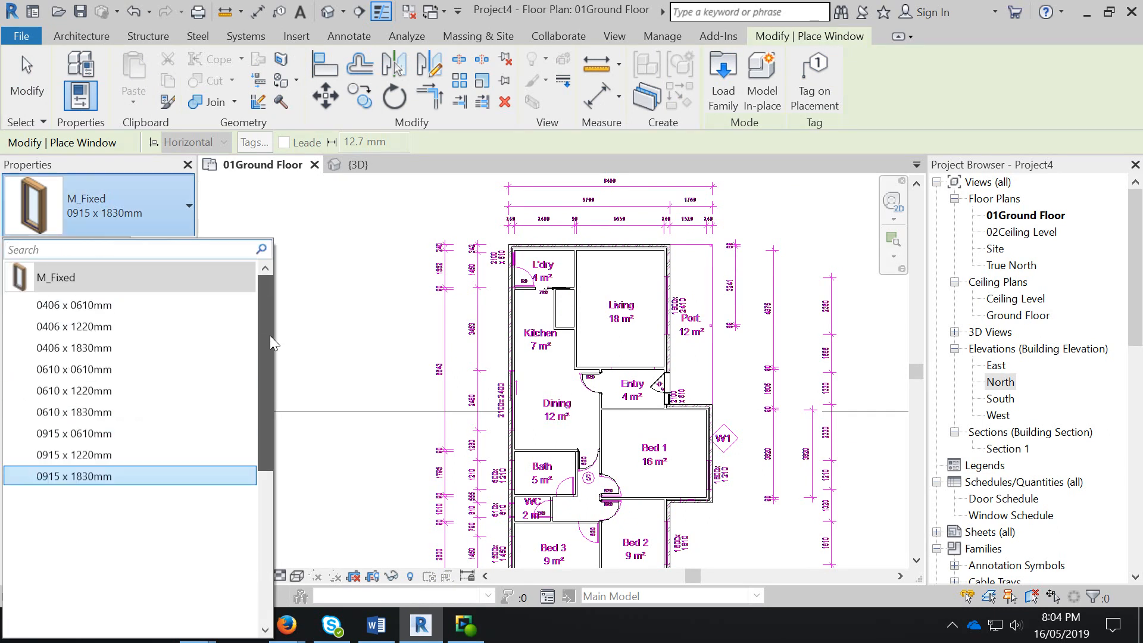
{"action": "left_click", "coordinate": [116, 216]}
{"action": "left_click", "coordinate": [100, 204]}
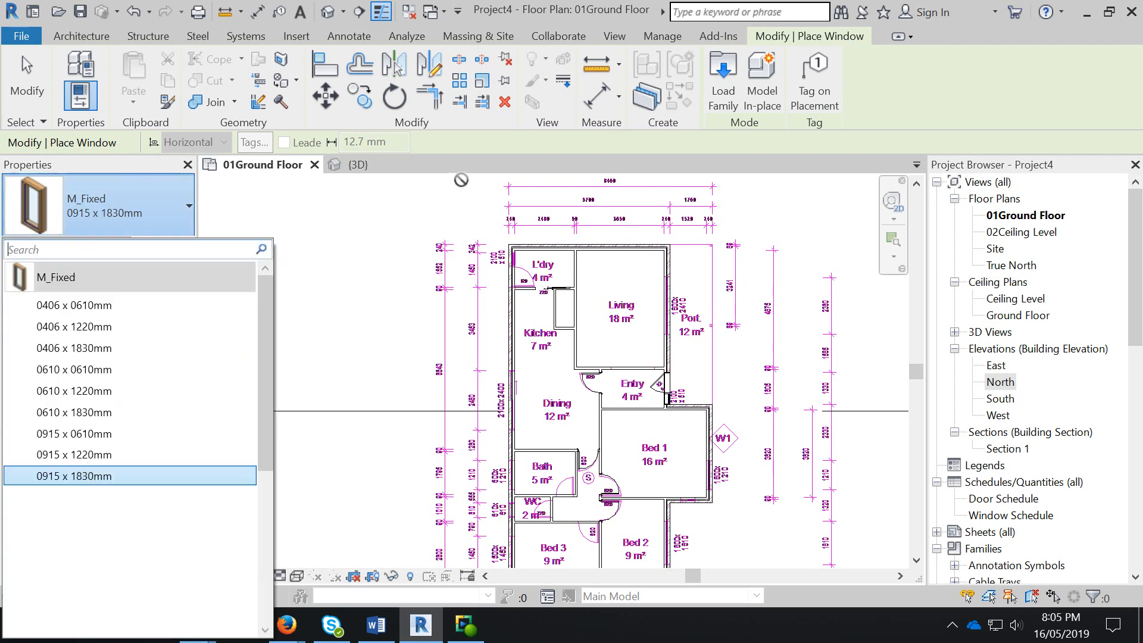
- Load the BABPA_Laundry%20Door%20and%20Window%20Combo family from Downloads
{"action": "left_click", "coordinate": [727, 104]}
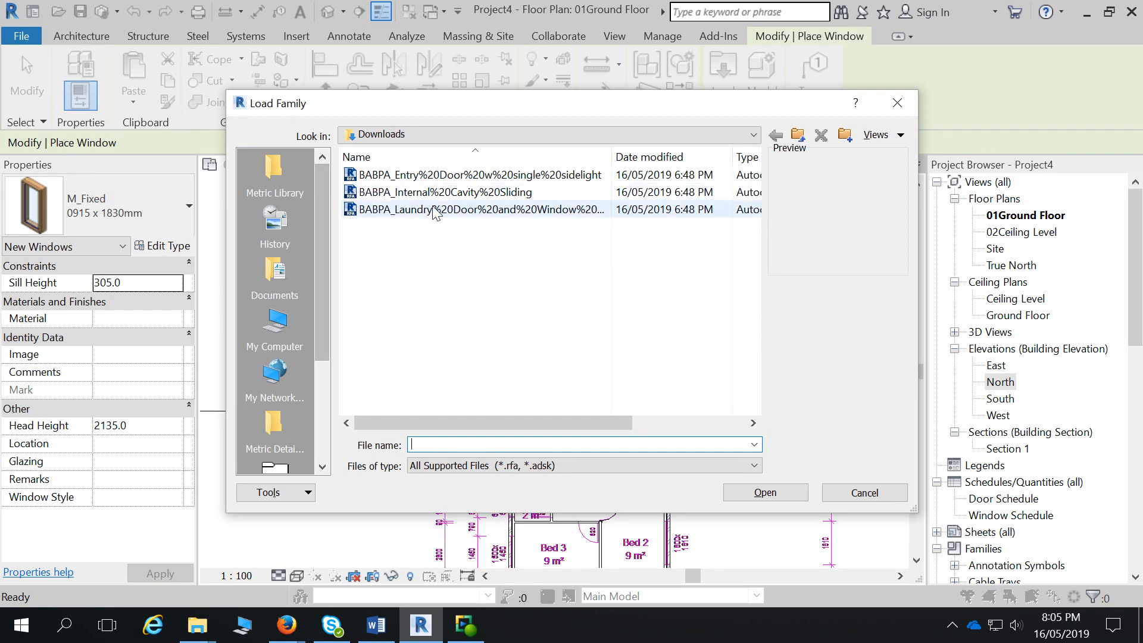
{"action": "left_click", "coordinate": [453, 215]}
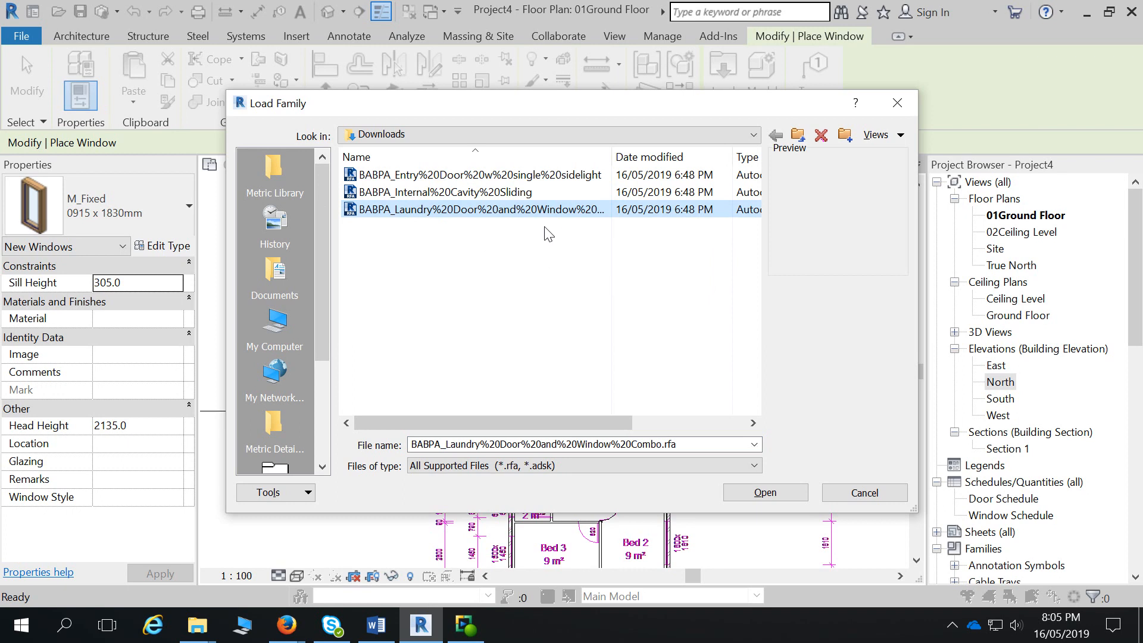
{"action": "left_click", "coordinate": [785, 495]}
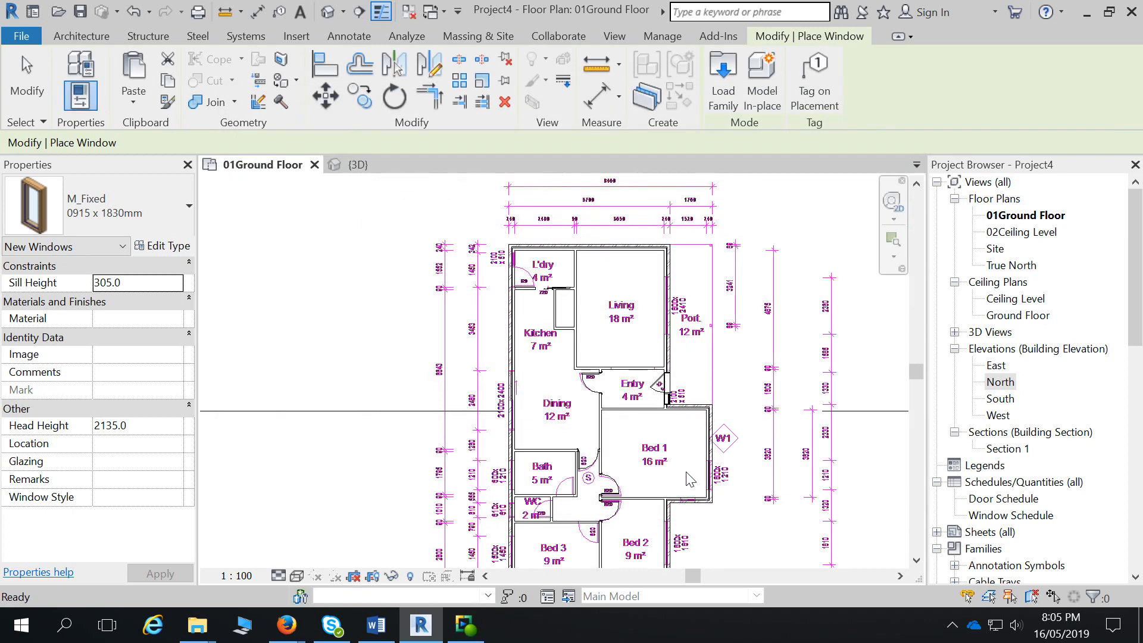
- Open the Metric Library for loading another family and move the Desktop shortcut directly below Metric Library in the places list
{"action": "left_click", "coordinate": [724, 77]}
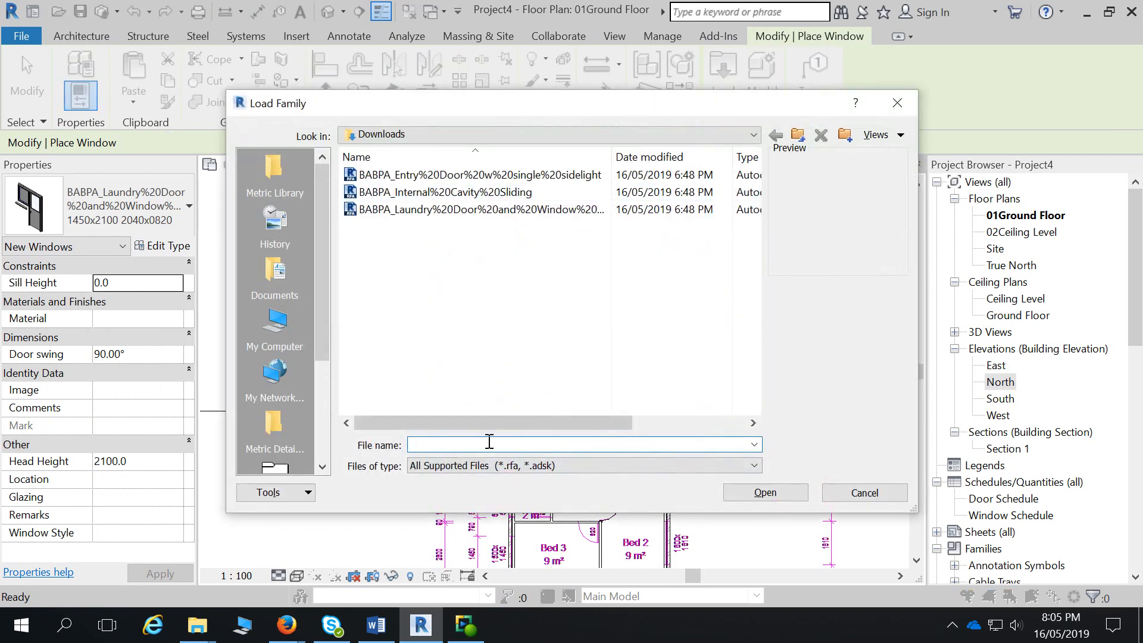
{"action": "left_click_drag", "start_coordinate": [318, 300], "coordinate": [327, 219]}
{"action": "left_click_drag", "start_coordinate": [316, 231], "coordinate": [305, 199]}
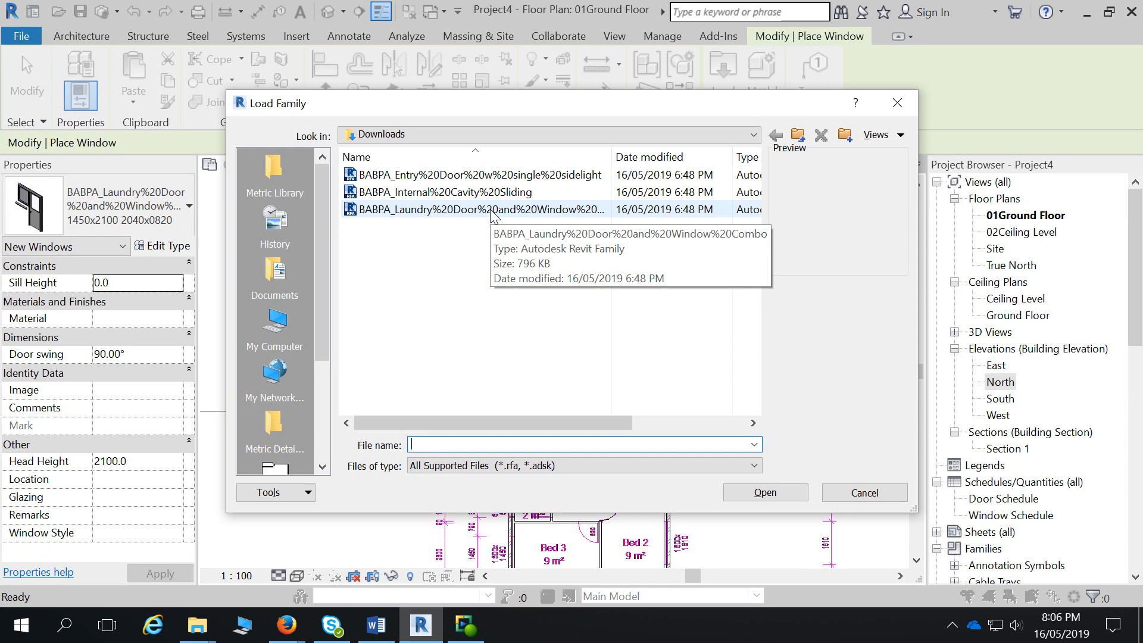
{"action": "left_click", "coordinate": [271, 175]}
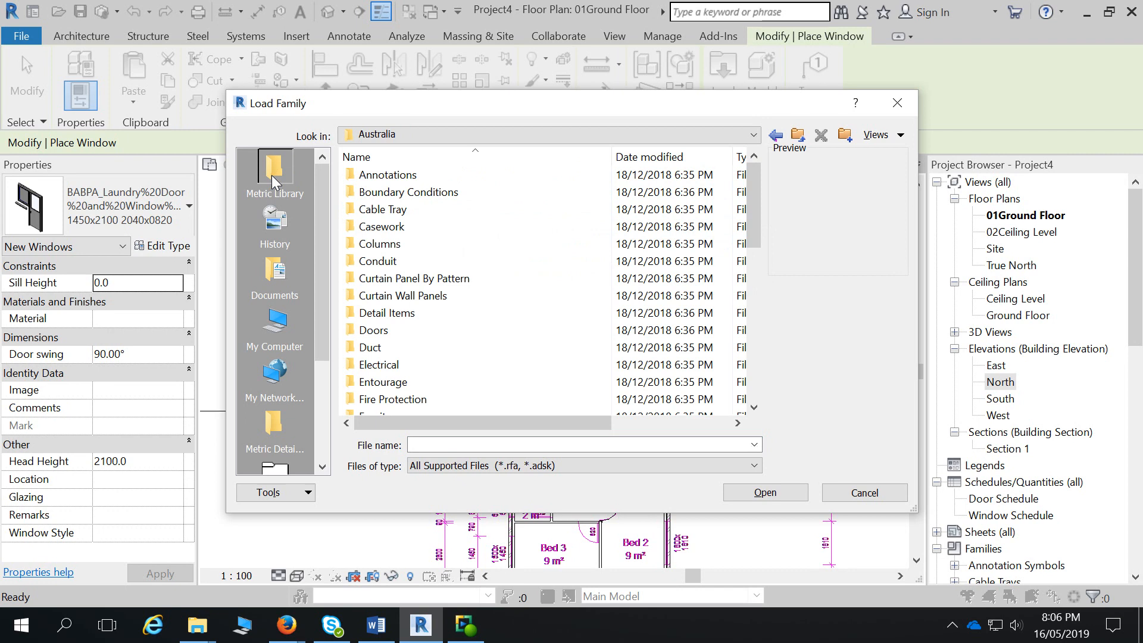
{"action": "left_click_drag", "start_coordinate": [319, 181], "coordinate": [318, 330]}
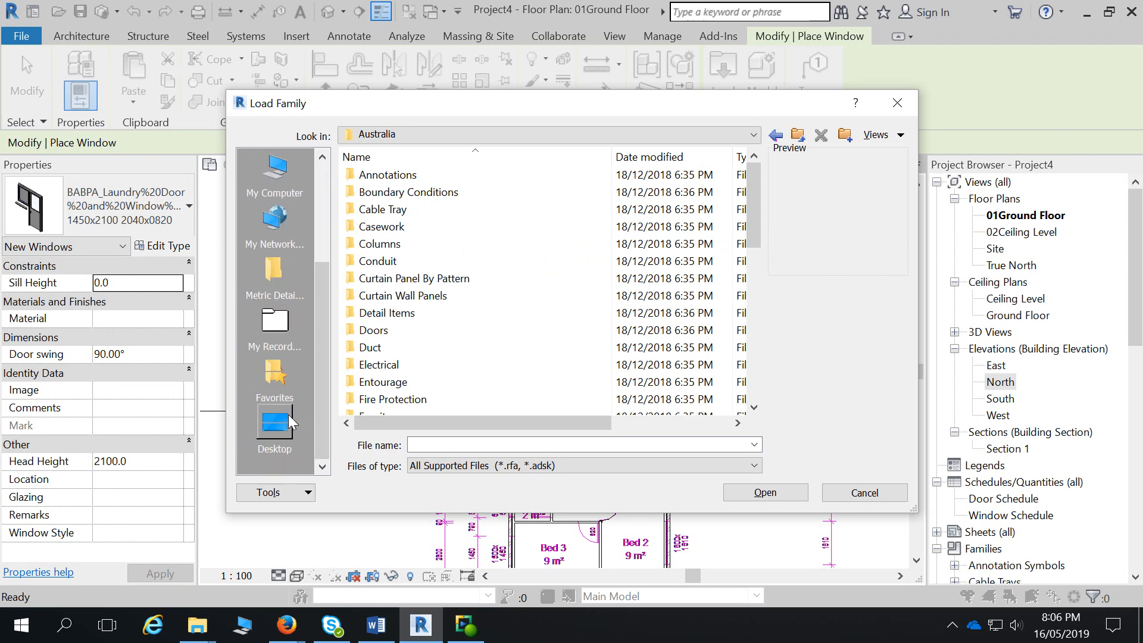
{"action": "mouse_move", "coordinate": [281, 433]}
{"action": "left_mouse_down"}
{"action": "mouse_move", "coordinate": [264, 218]}
{"action": "mouse_move", "coordinate": [279, 214]}
{"action": "left_mouse_up"}
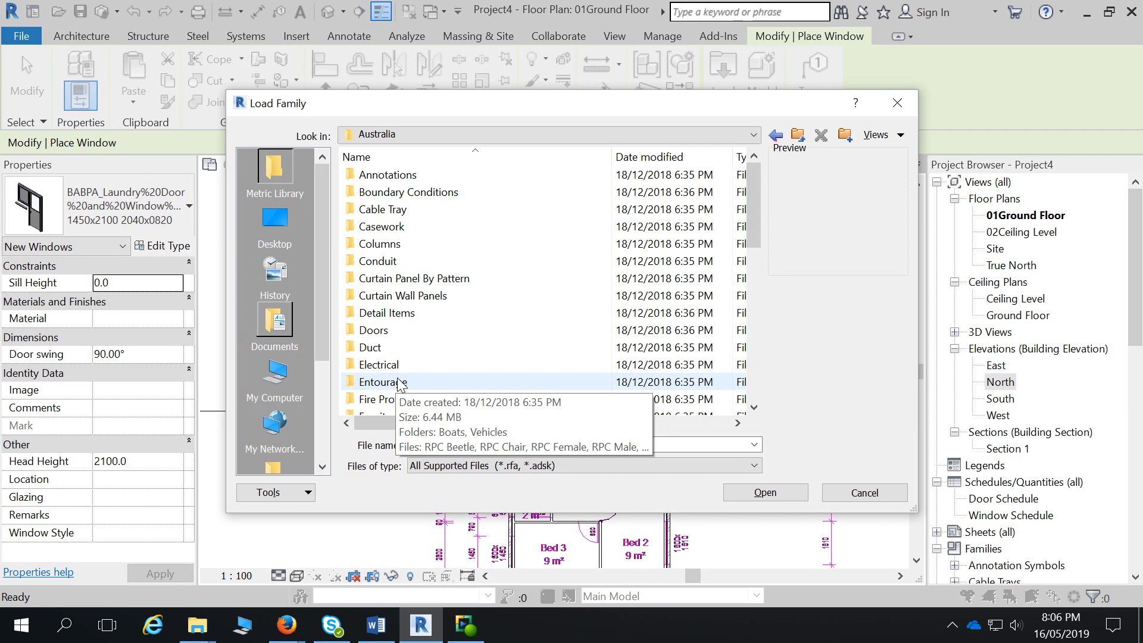
- Open the Windows folder of the Australian metric library and examine the previews of the awning, casement, combination and double hung families
{"action": "left_click_drag", "start_coordinate": [750, 207], "coordinate": [748, 362]}
{"action": "double_click", "coordinate": [410, 400]}
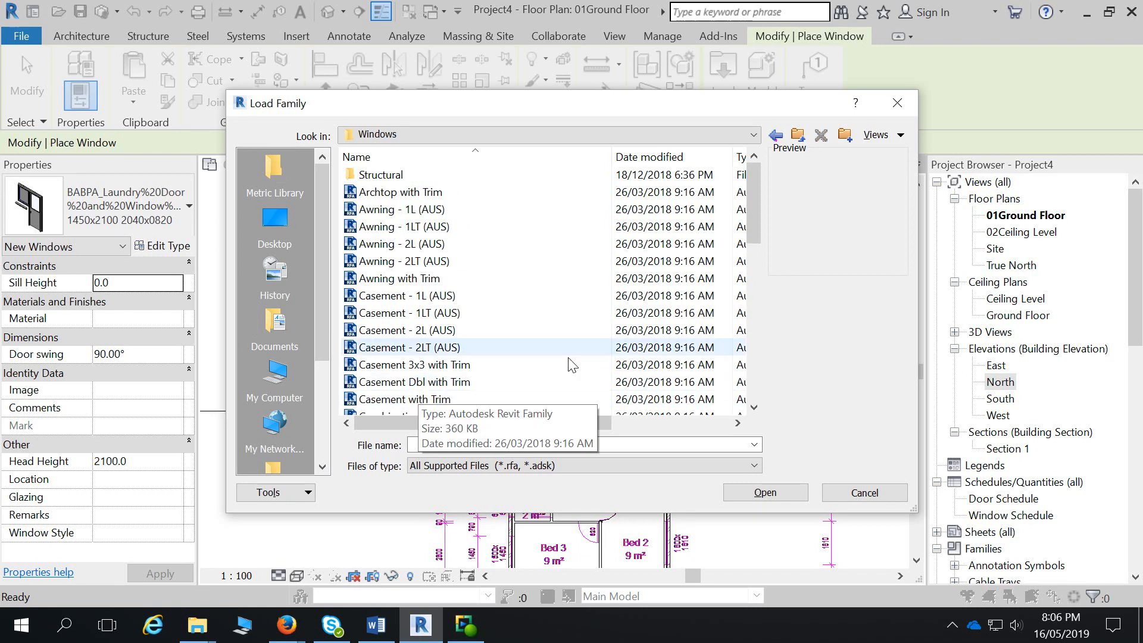
{"action": "left_click", "coordinate": [387, 193]}
{"action": "left_click", "coordinate": [387, 210]}
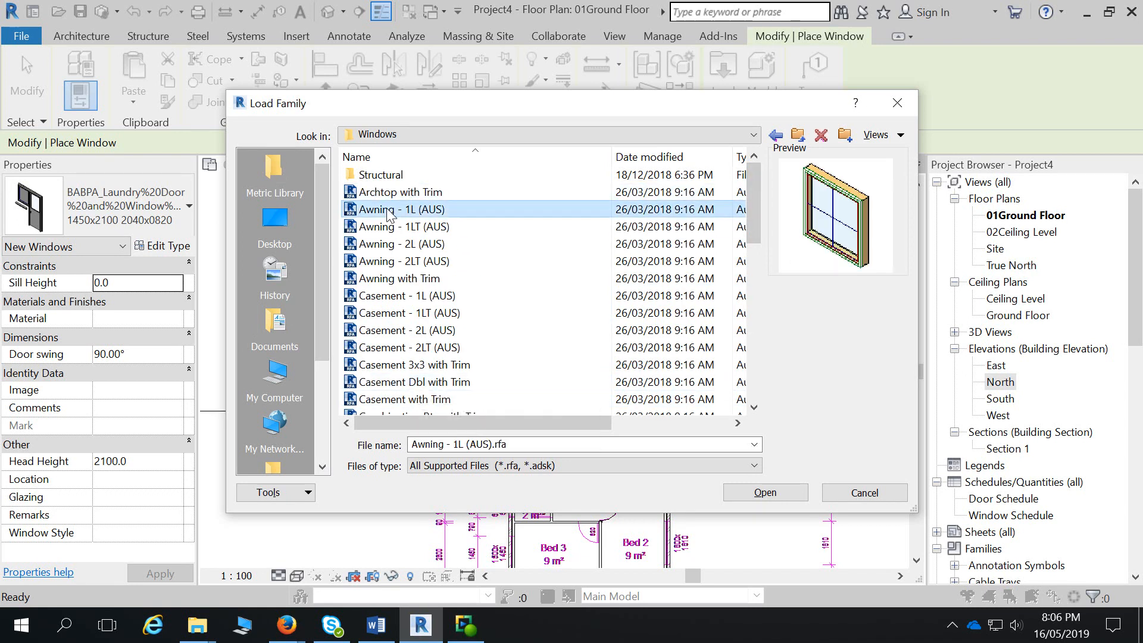
{"action": "key", "text": "Down"}
{"action": "key", "text": "Down"}
{"action": "key", "text": "Down"}
{"action": "key", "text": "Down"}
{"action": "key", "text": "Down"}
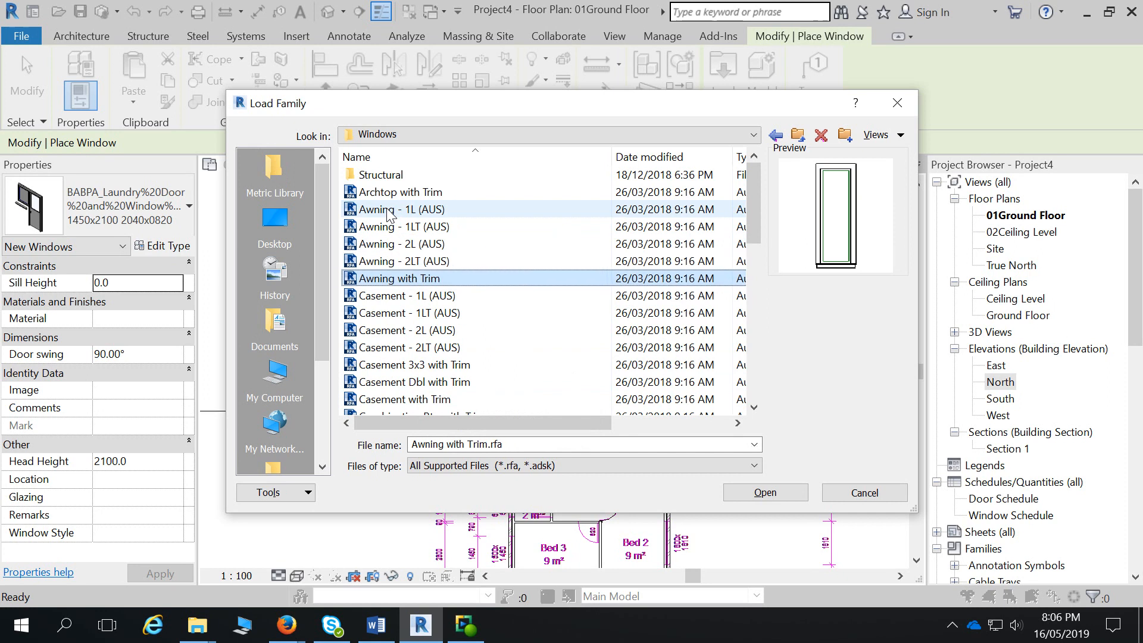
{"action": "key", "text": "Down"}
{"action": "key", "text": "Down"}
{"action": "key", "text": "Down"}
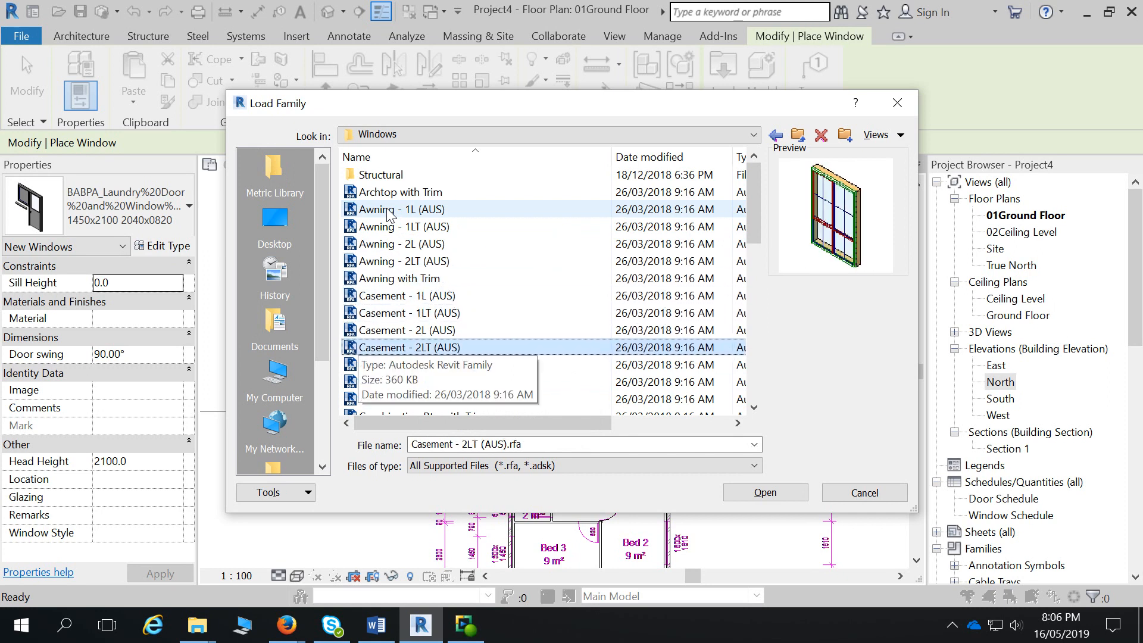
{"action": "key", "text": "Down"}
{"action": "key", "text": "Down"}
{"action": "key", "text": "Down"}
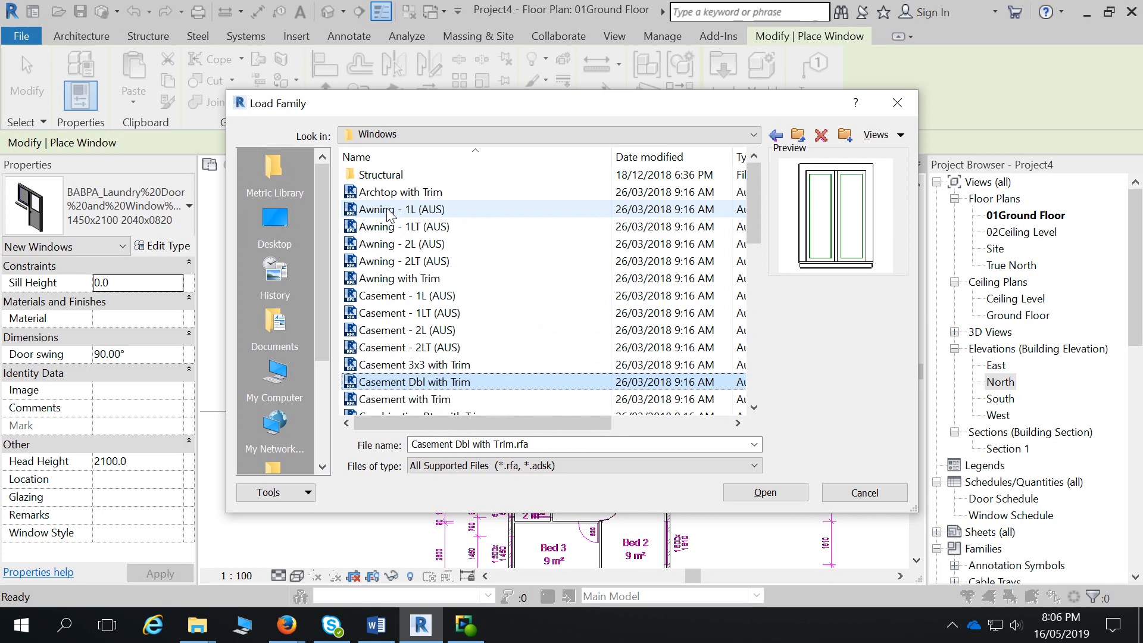
{"action": "key", "text": "Down"}
{"action": "key", "text": "Down"}
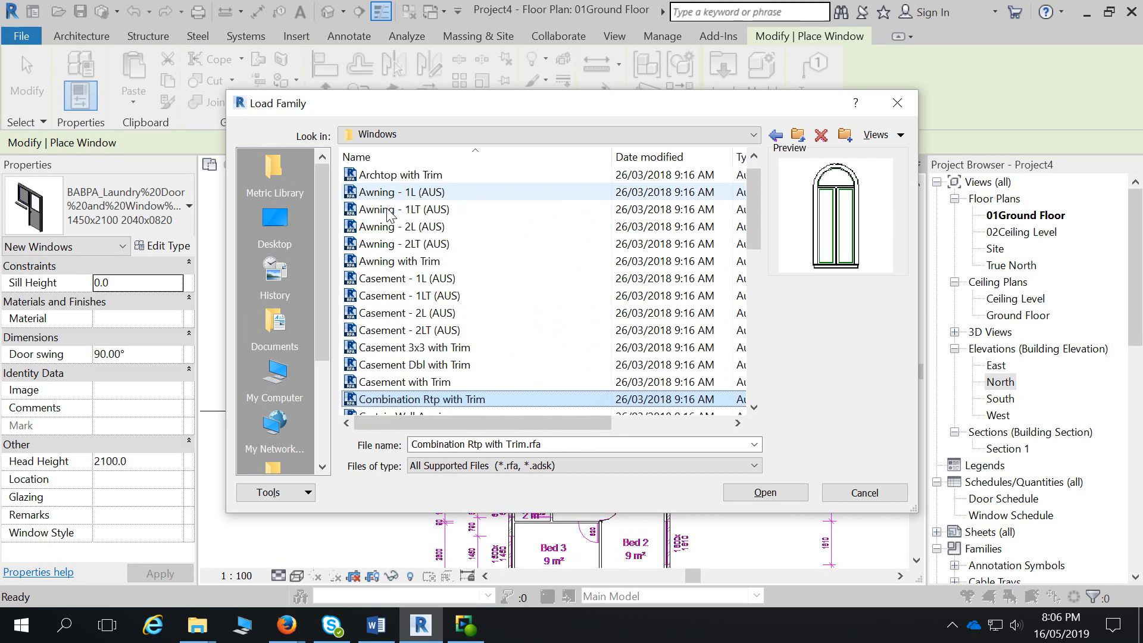
{"action": "key", "text": "Down"}
{"action": "key", "text": "Up"}
{"action": "key", "text": "Down"}
{"action": "key", "text": "Down"}
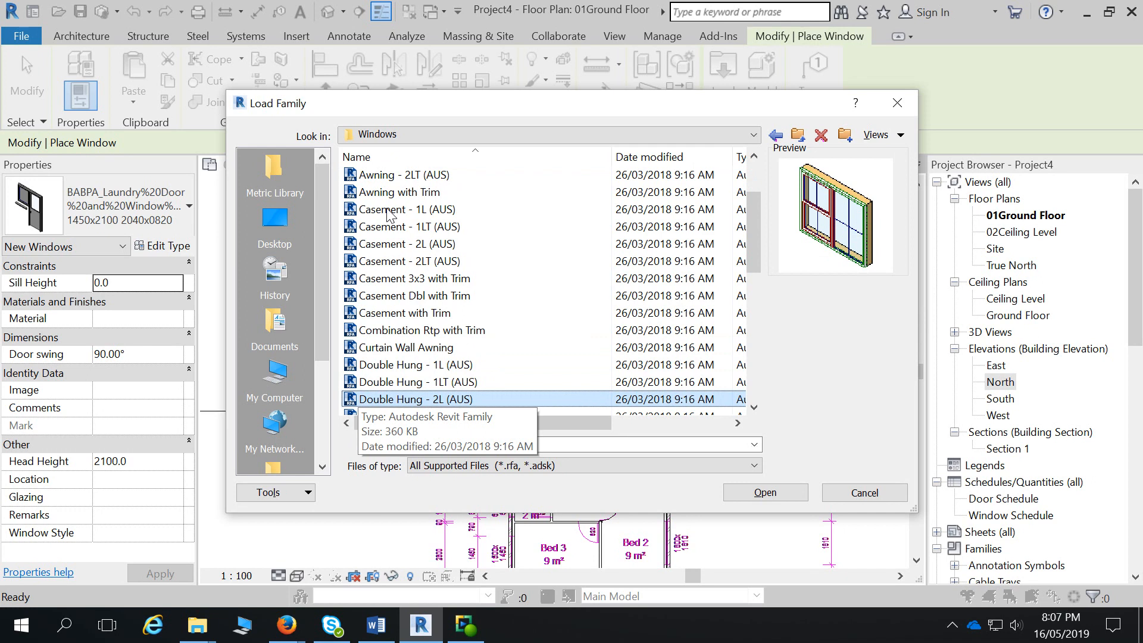
{"action": "key", "text": "Down"}
{"action": "key", "text": "Up"}
{"action": "key", "text": "Up"}
{"action": "key", "text": "Up"}
{"action": "key", "text": "Up"}
{"action": "key", "text": "Up"}
{"action": "key", "text": "Up"}
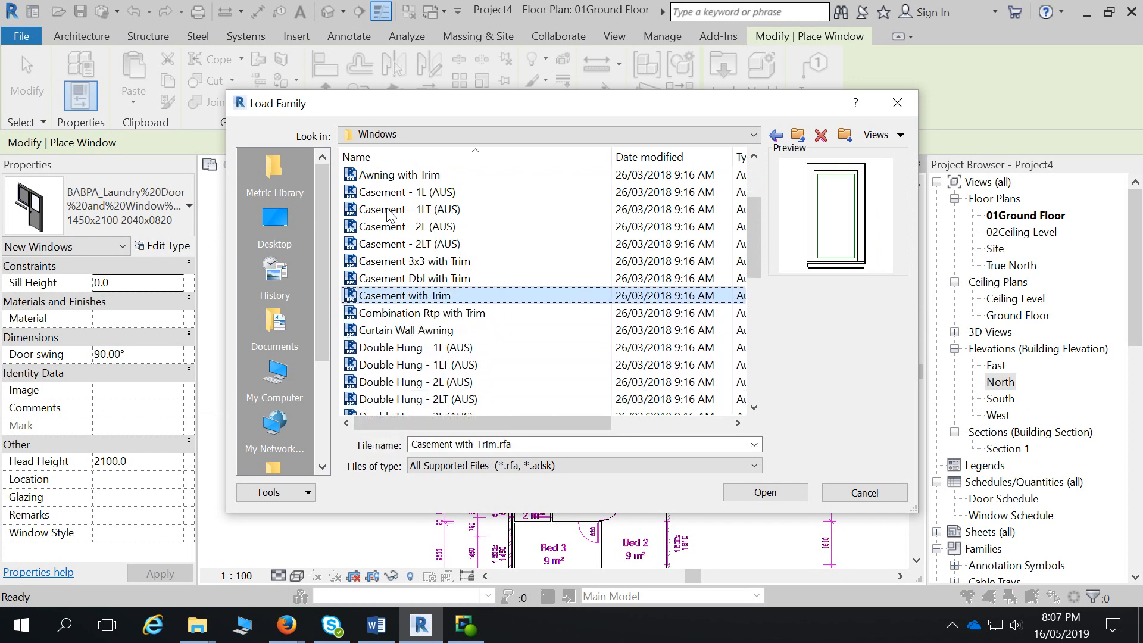
{"action": "scroll", "coordinate": [580, 219], "scroll_direction": "up", "scroll_amount": 2}
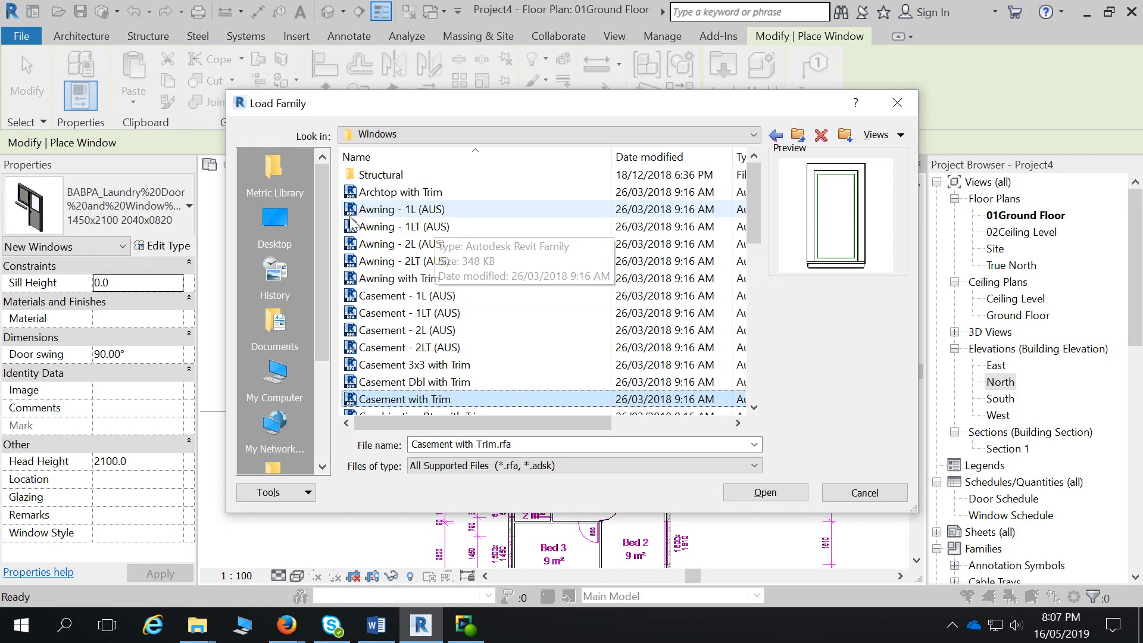
{"action": "left_click", "coordinate": [386, 260]}
{"action": "left_click", "coordinate": [441, 295]}
- Preview the sliding window families and open Sliding - 2LT (AUS) for loading
{"action": "scroll", "coordinate": [434, 291], "scroll_direction": "down", "scroll_amount": 5}
{"action": "scroll", "coordinate": [433, 298], "scroll_direction": "down", "scroll_amount": 4}
{"action": "left_click", "coordinate": [420, 348]}
{"action": "left_click", "coordinate": [391, 366]}
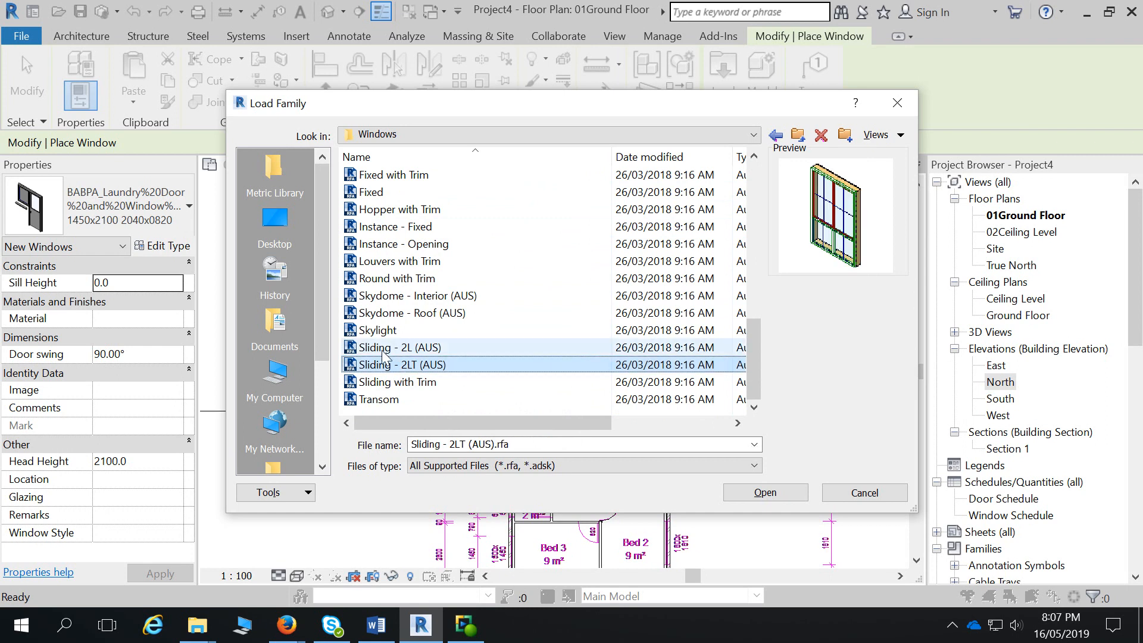
{"action": "mouse_move", "coordinate": [754, 361]}
{"action": "left_mouse_down"}
{"action": "mouse_move", "coordinate": [769, 177]}
{"action": "mouse_move", "coordinate": [758, 349]}
{"action": "left_mouse_up"}
{"action": "left_click", "coordinate": [407, 381]}
{"action": "left_click", "coordinate": [778, 502]}
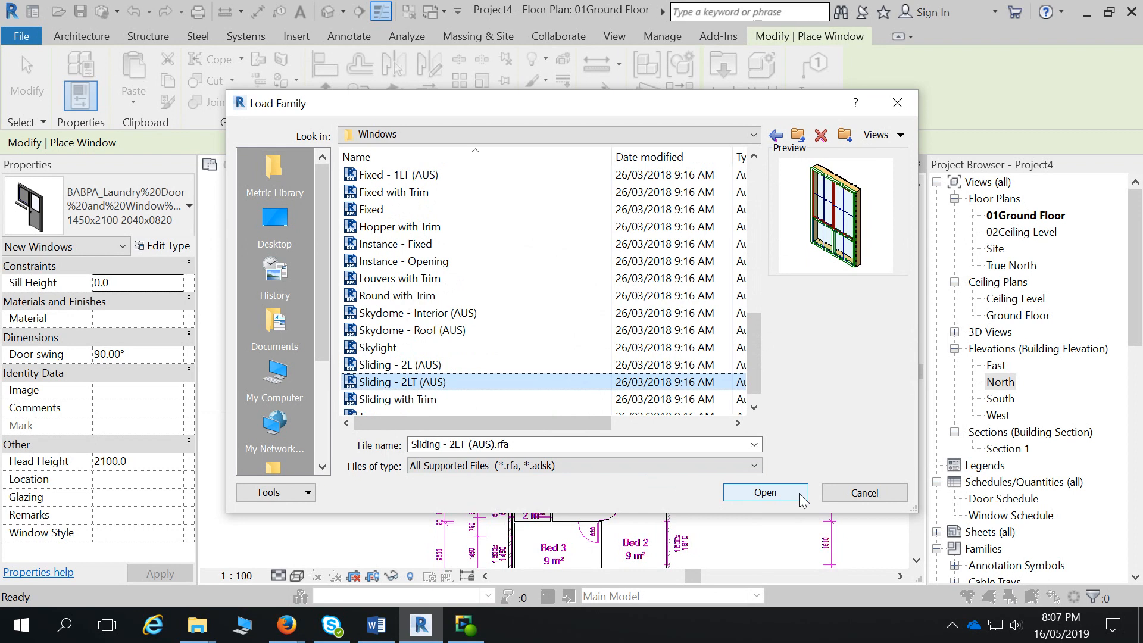
{"action": "left_click", "coordinate": [798, 494]}
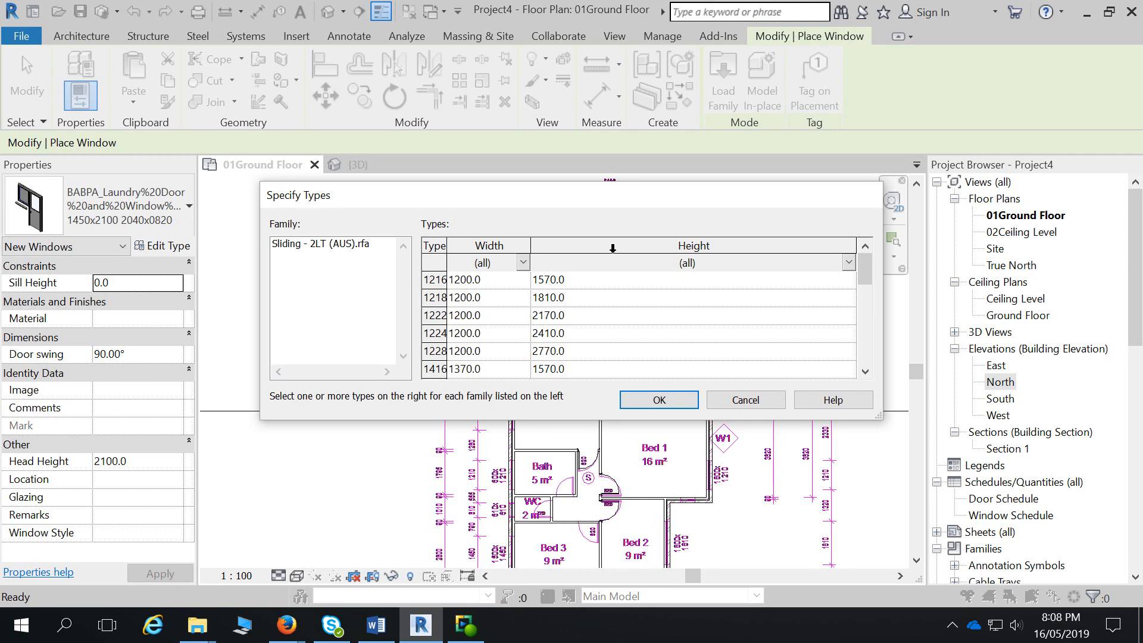
- Load the 1222 type of the sliding window family, 1200 wide by 2170 high
{"action": "mouse_move", "coordinate": [867, 270]}
{"action": "left_mouse_down"}
{"action": "mouse_move", "coordinate": [855, 364]}
{"action": "mouse_move", "coordinate": [860, 273]}
{"action": "left_mouse_up"}
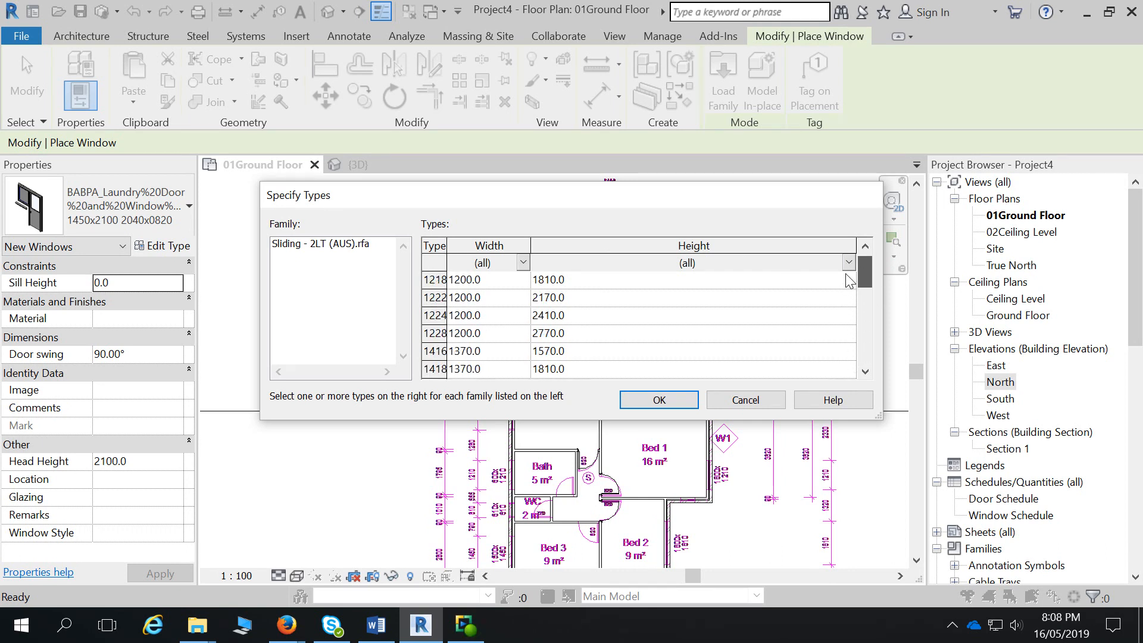
{"action": "left_click_drag", "start_coordinate": [591, 183], "coordinate": [592, 52]}
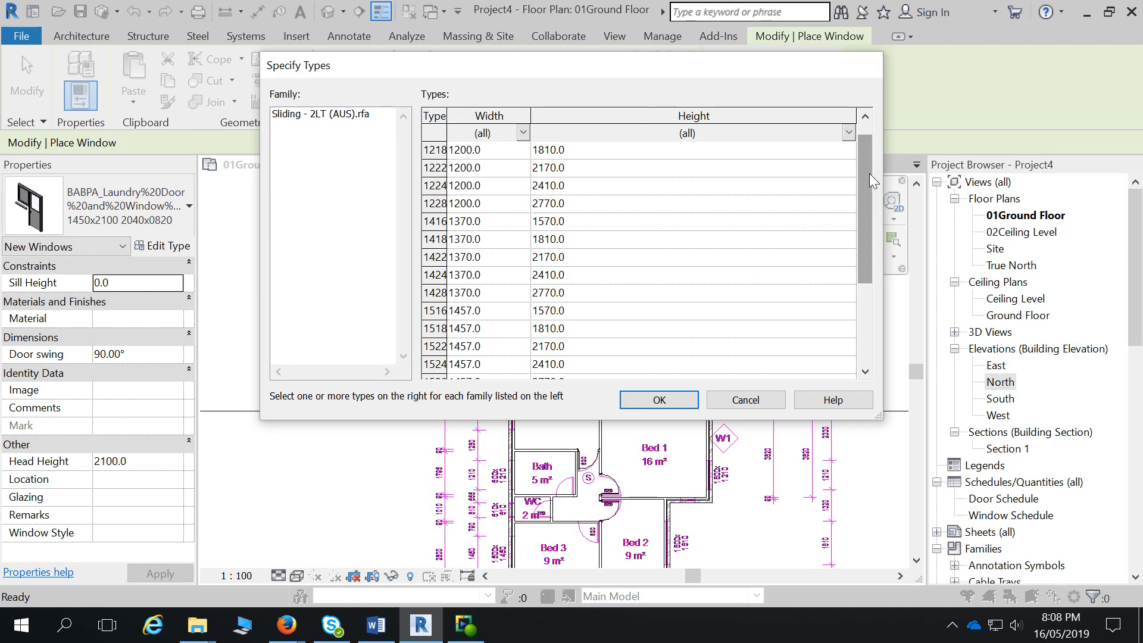
{"action": "left_click", "coordinate": [544, 169]}
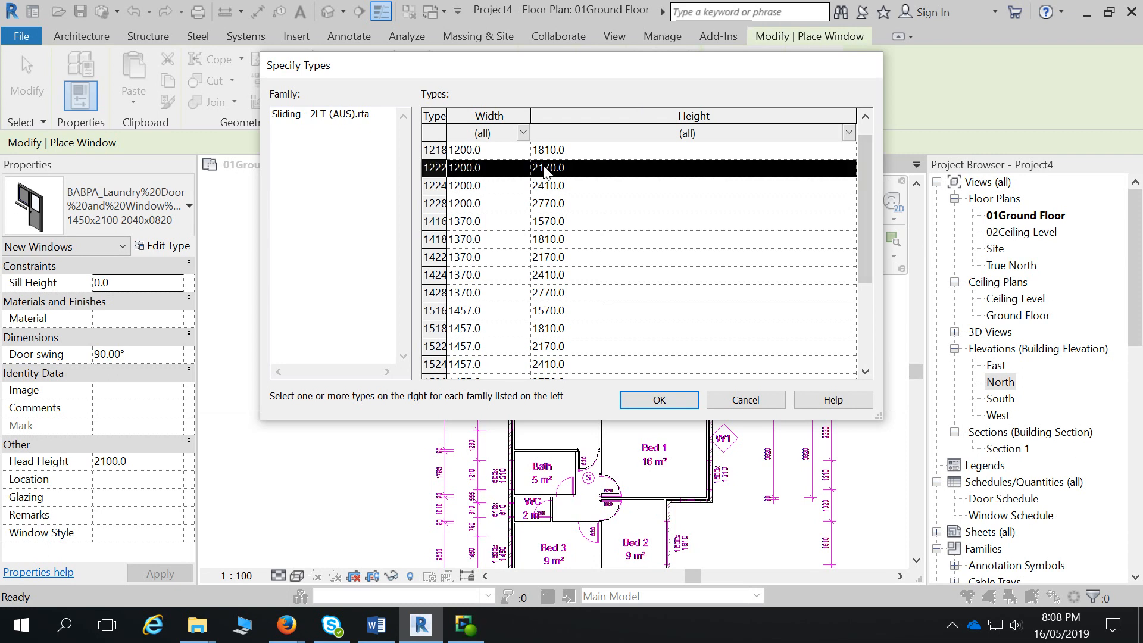
{"action": "left_click", "coordinate": [672, 403]}
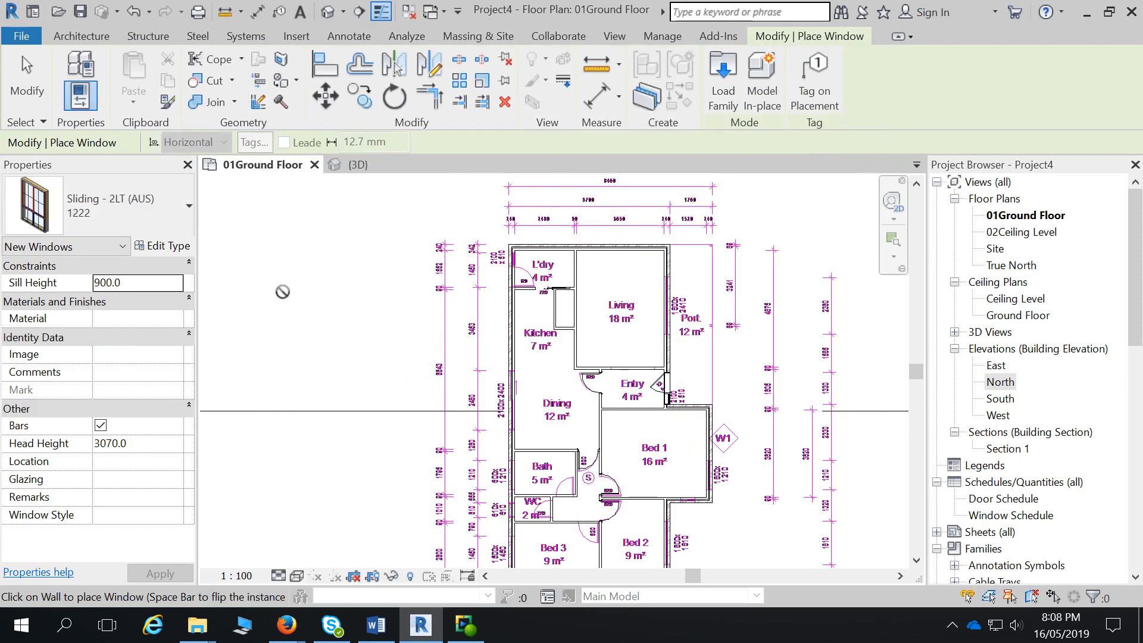
- Duplicate the 1222 sliding window type under the name 1800 x 2410
{"action": "left_click", "coordinate": [185, 251]}
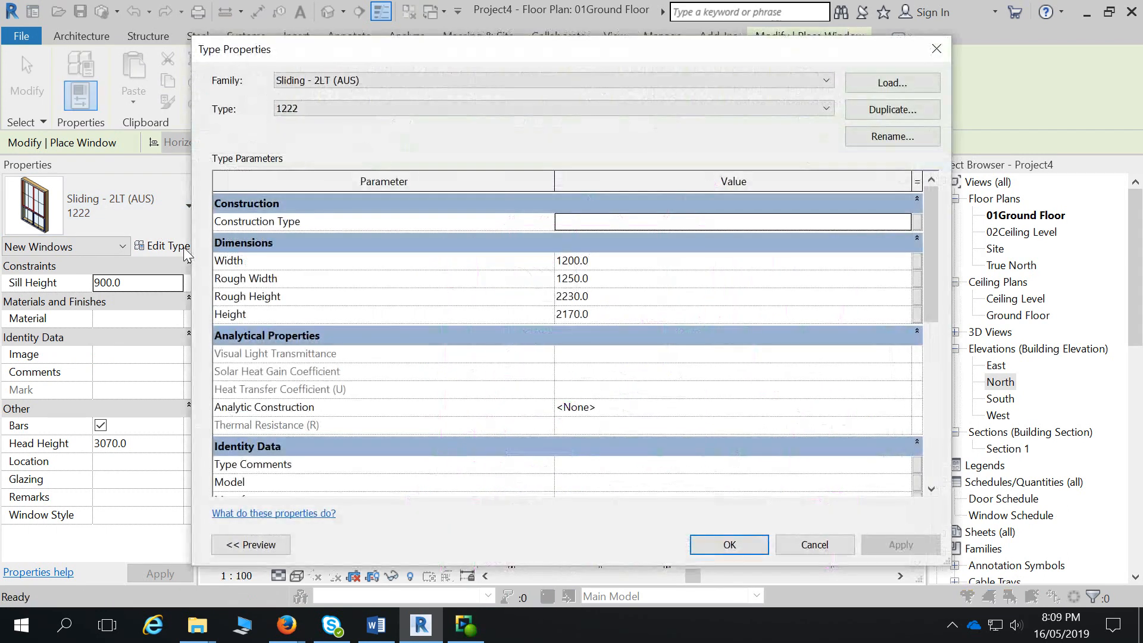
{"action": "left_click_drag", "start_coordinate": [713, 56], "coordinate": [701, 57]}
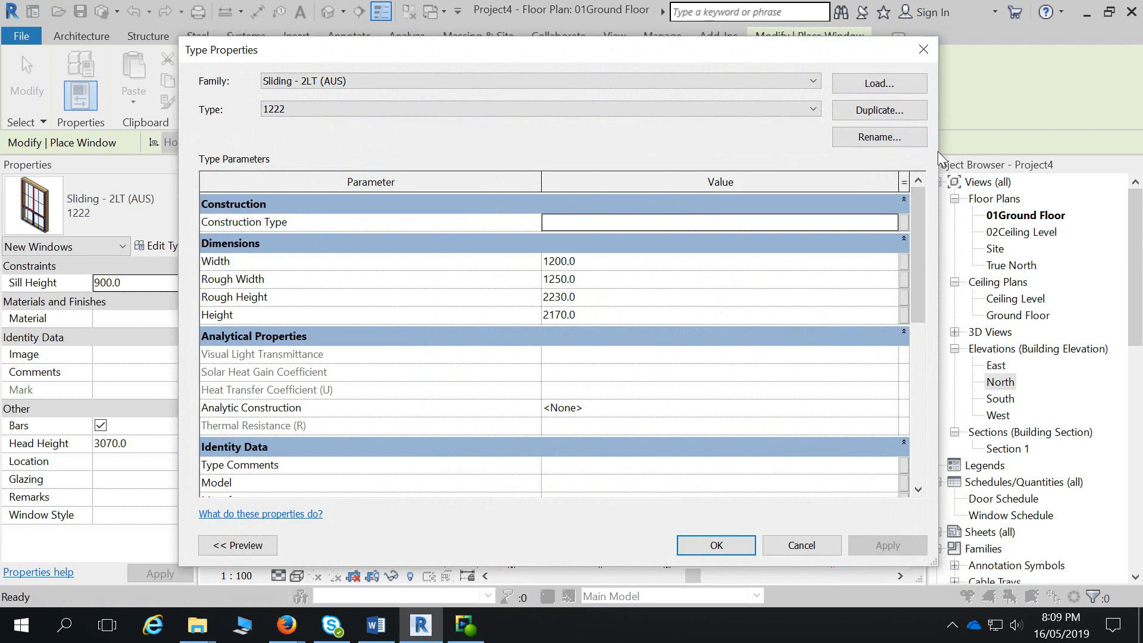
{"action": "left_click_drag", "start_coordinate": [937, 151], "coordinate": [633, 156]}
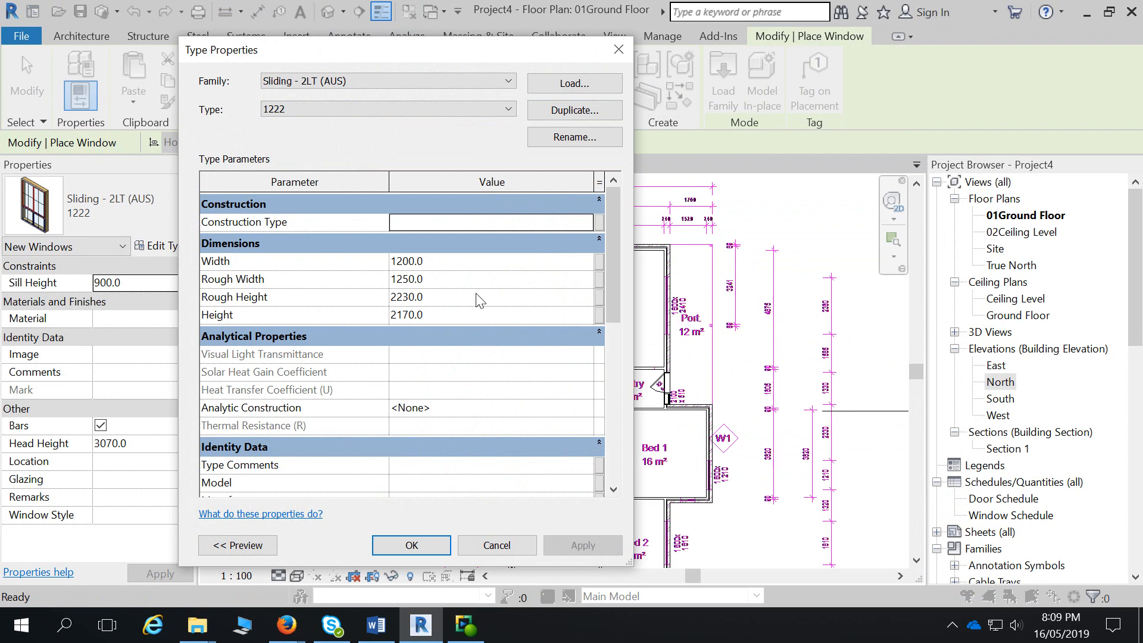
{"action": "left_click", "coordinate": [574, 110]}
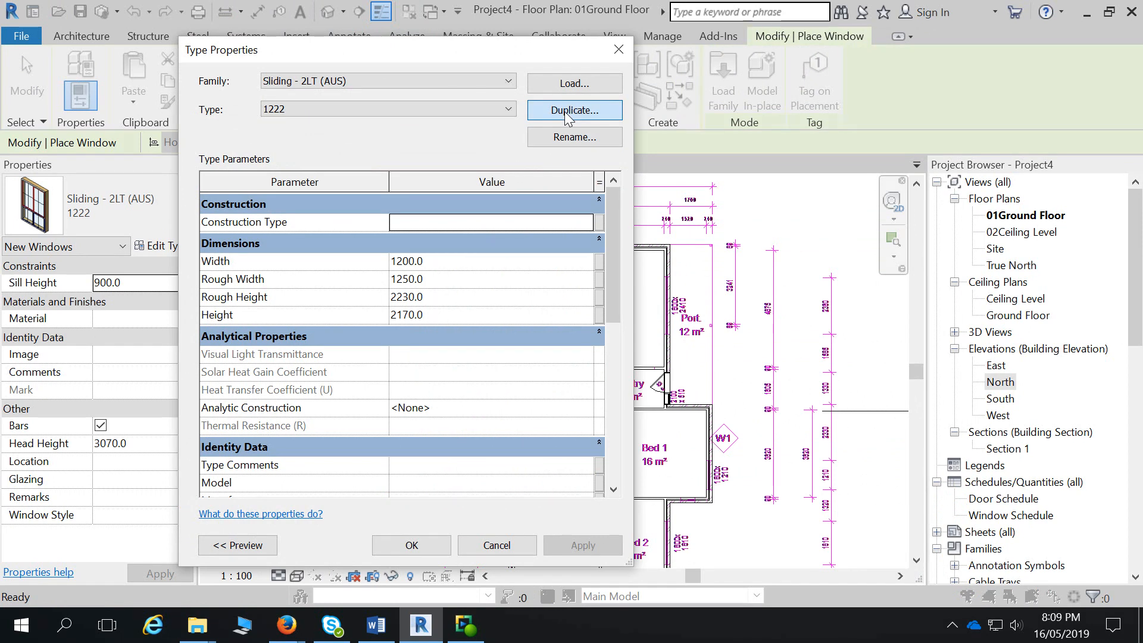
{"action": "type", "text": "1800"}
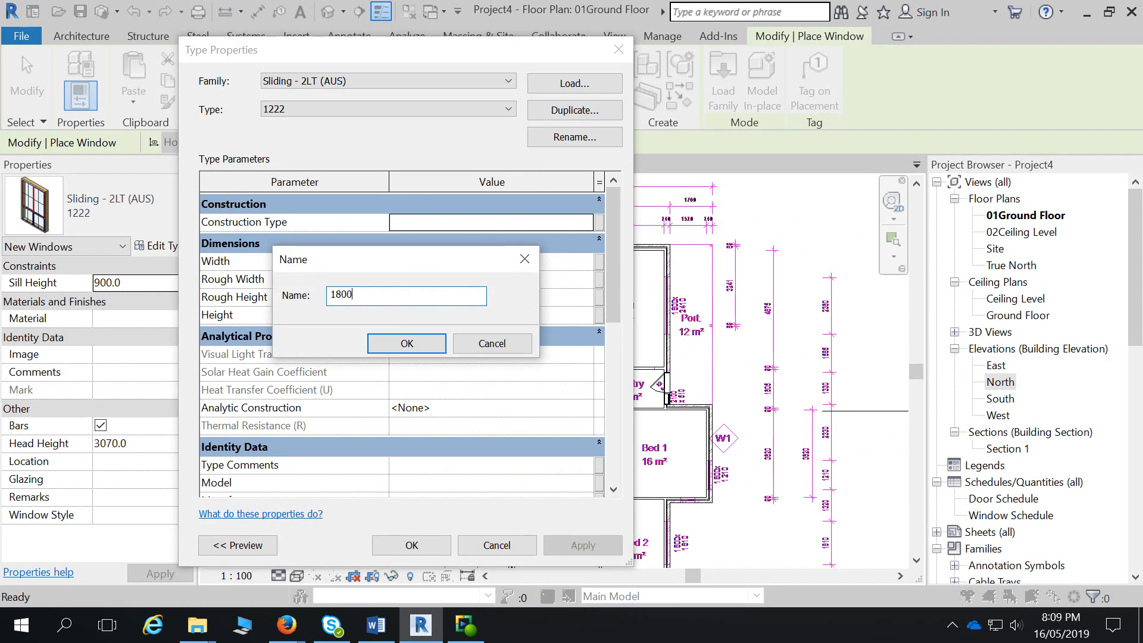
{"action": "type", "text": "x"}
{"action": "key", "text": "BackSpace"}
{"action": "type", "text": "x 2410"}
{"action": "left_click", "coordinate": [407, 343]}
- Set the 1800 x 2410 window type's width to 2410 mm and its height to 1800 mm
{"action": "left_click", "coordinate": [471, 263]}
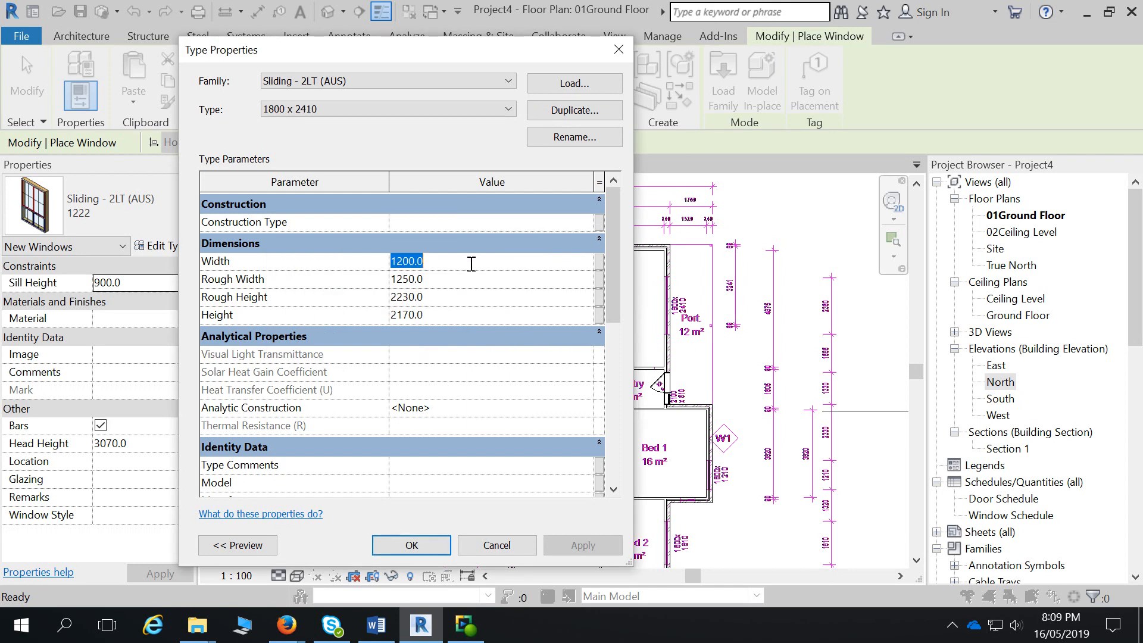
{"action": "type", "text": "2410"}
{"action": "left_click", "coordinate": [459, 318]}
{"action": "type", "text": "1800"}
{"action": "key", "text": "Return"}
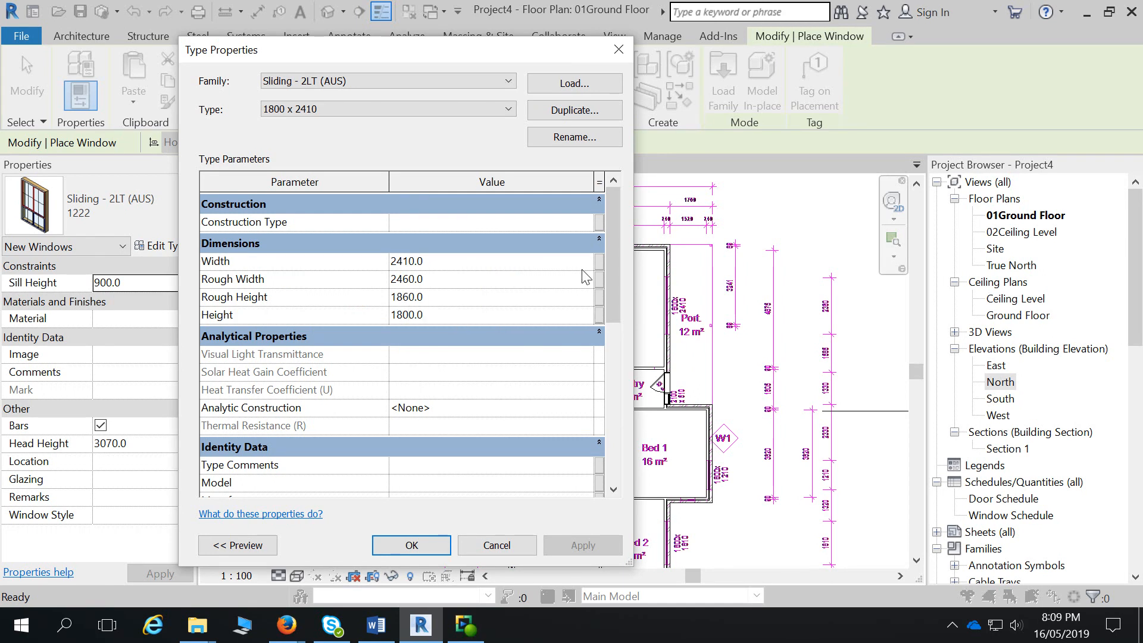
{"action": "left_click_drag", "start_coordinate": [610, 256], "coordinate": [619, 354]}
{"action": "left_click", "coordinate": [412, 545]}
- Place the 1800 x 2410 sliding window over its CAD position in the wall between Living and the portico
{"action": "scroll", "coordinate": [678, 309], "scroll_direction": "up", "scroll_amount": 3}
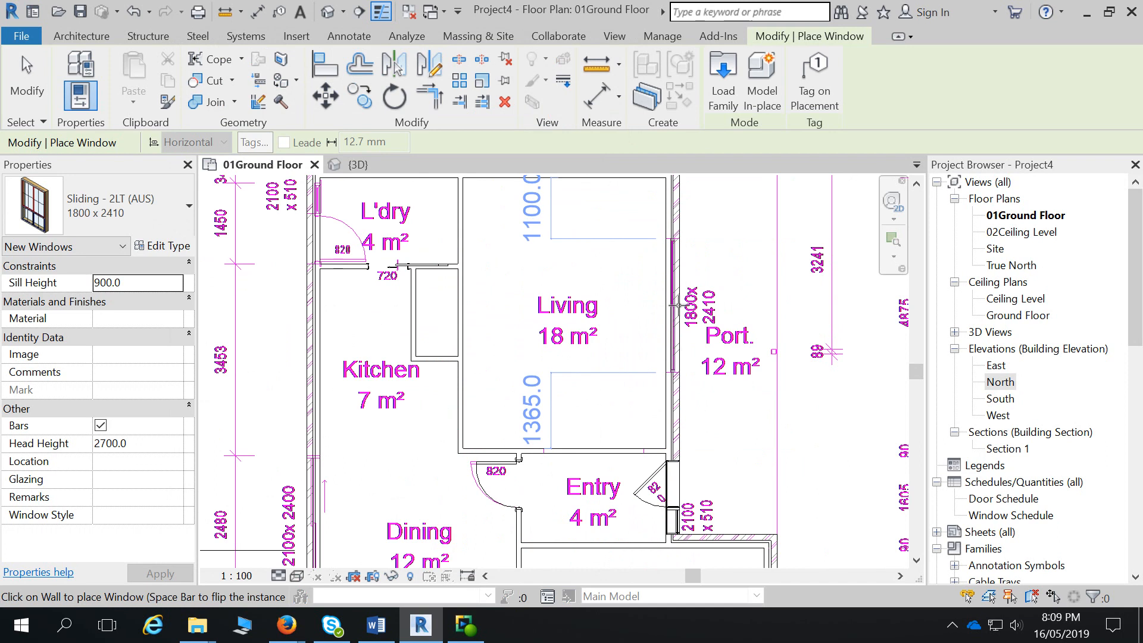
{"action": "left_click", "coordinate": [679, 304]}
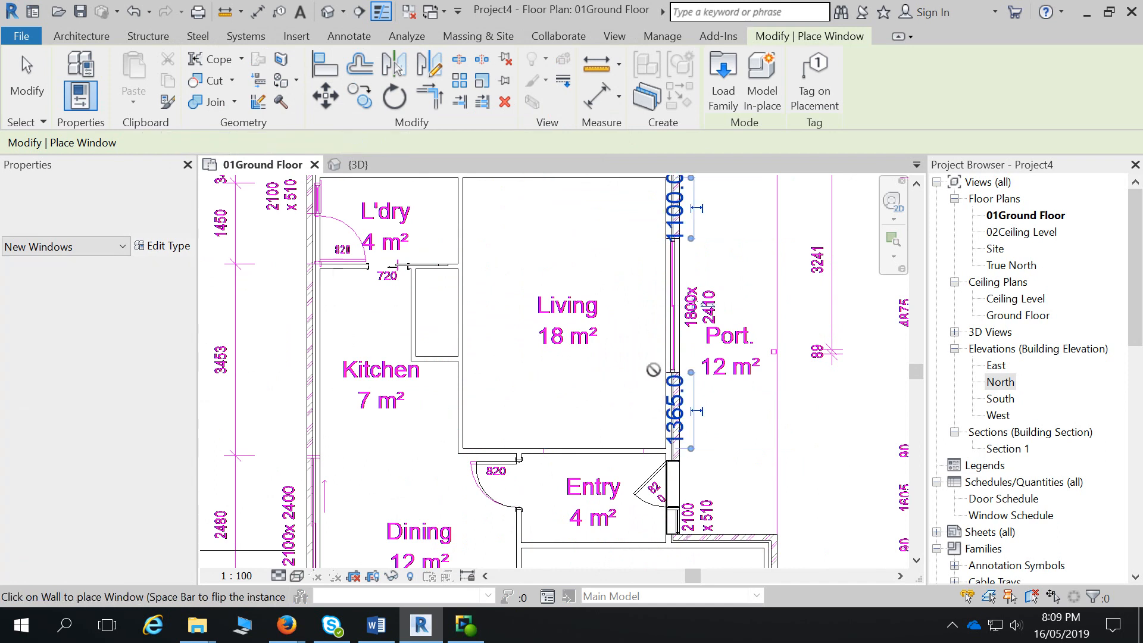
{"action": "middle_click_drag", "start_coordinate": [724, 456], "coordinate": [703, 355]}
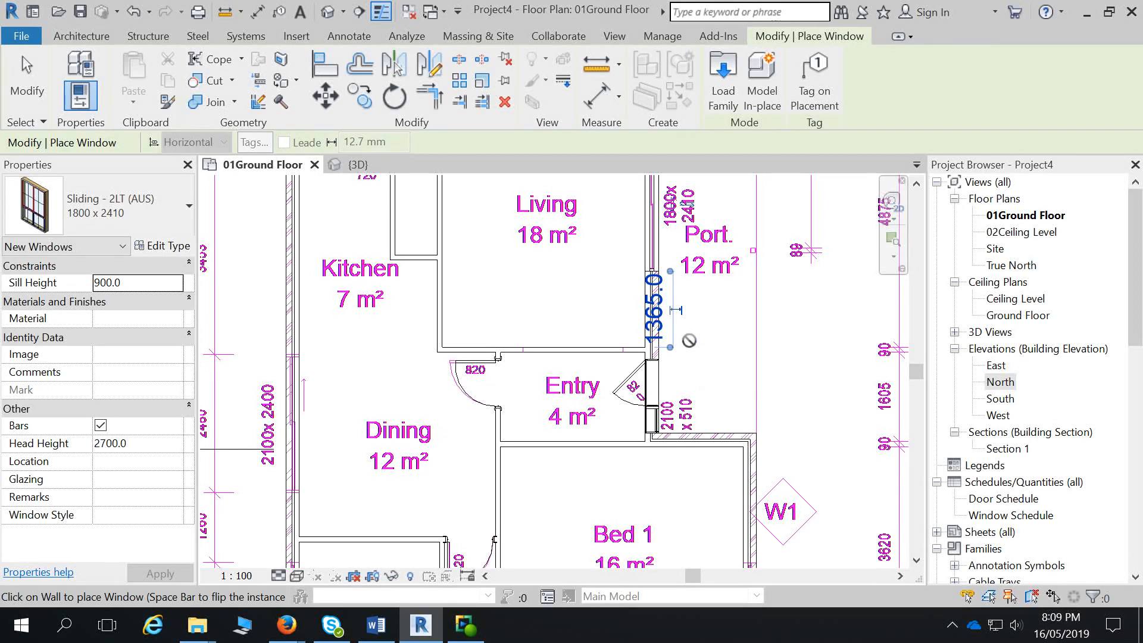
{"action": "scroll", "coordinate": [672, 311], "scroll_direction": "down", "scroll_amount": 2}
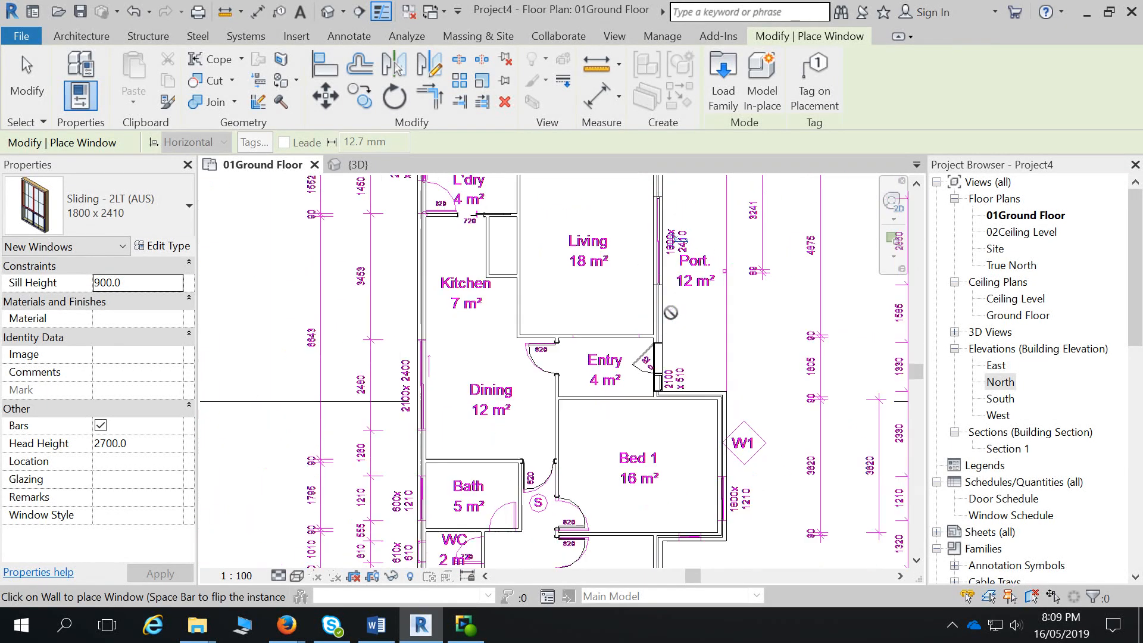
- Duplicate the 1800 x 2410 window type as 1800 x 1210 and set its width to 1210 mm
{"action": "left_click", "coordinate": [155, 245]}
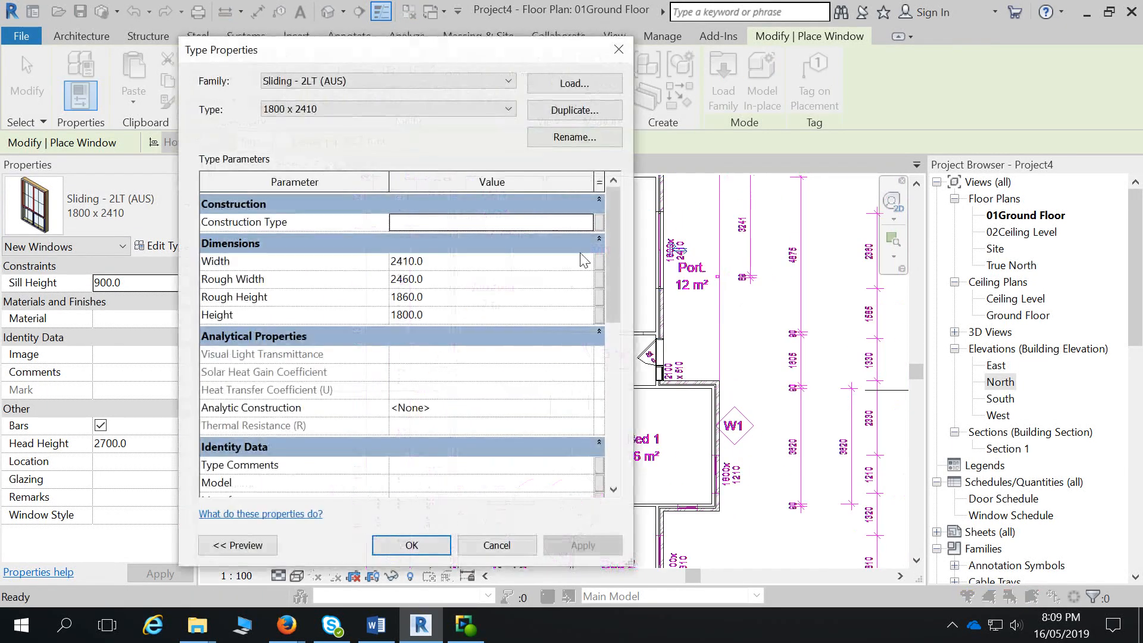
{"action": "left_click", "coordinate": [578, 110]}
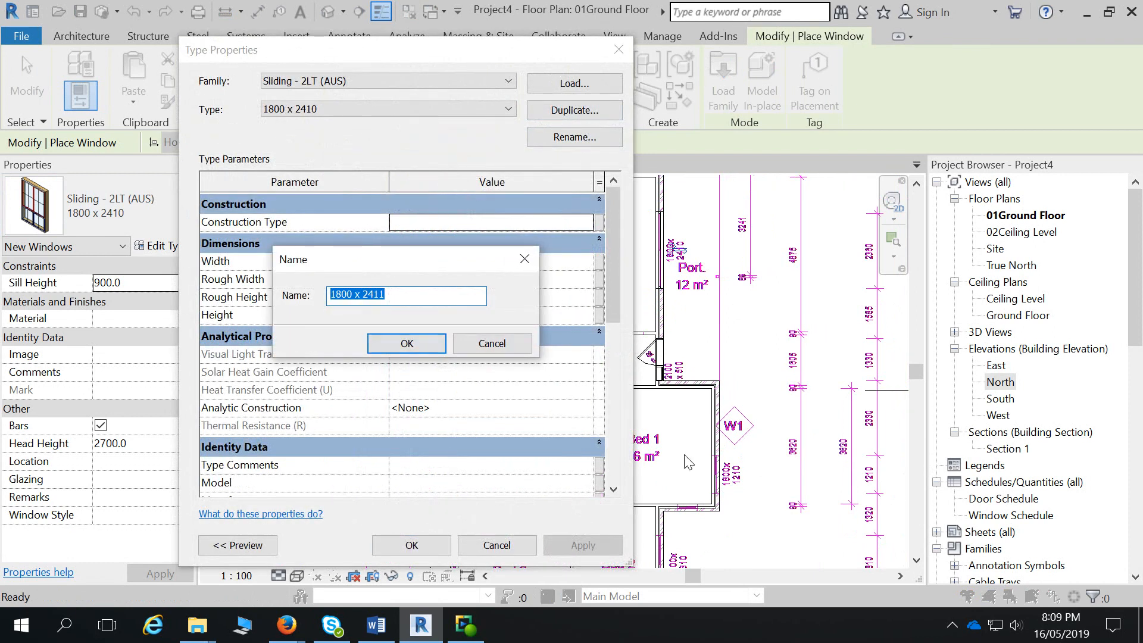
{"action": "double_click", "coordinate": [395, 295]}
{"action": "type", "text": "1210"}
{"action": "left_click", "coordinate": [409, 343]}
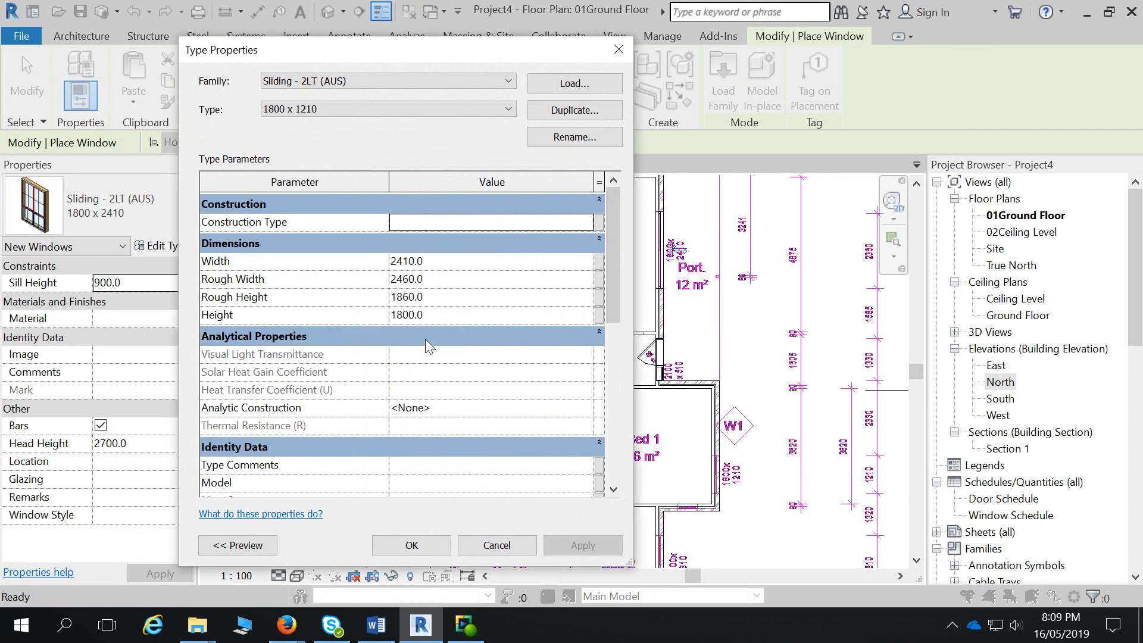
{"action": "left_click", "coordinate": [448, 257]}
{"action": "type", "text": "1210"}
{"action": "key", "text": "Return"}
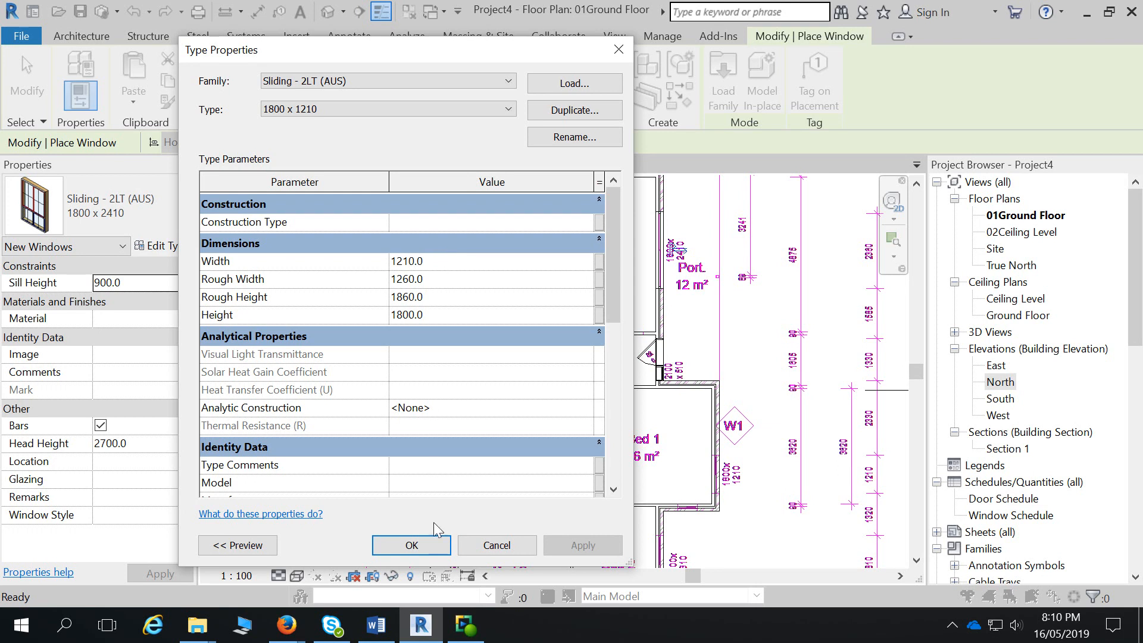
{"action": "left_click", "coordinate": [411, 545]}
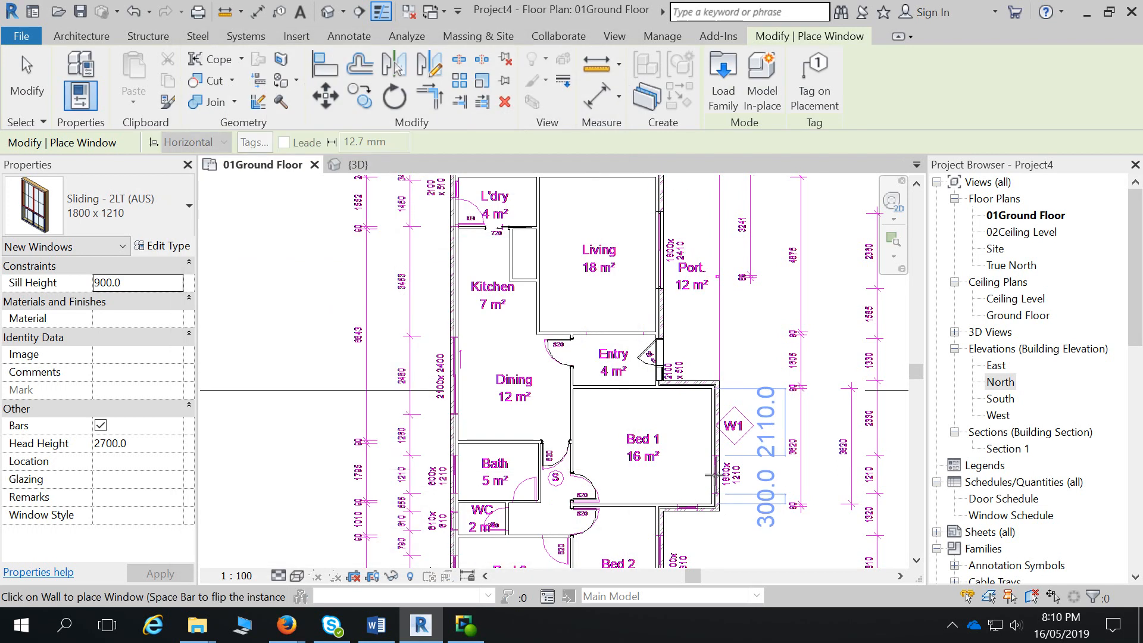
- Place the 1800 x 1210 sliding window in Bed 1's exterior wall at the matching CAD window mark
{"action": "left_click", "coordinate": [714, 475]}
{"action": "middle_click_drag", "start_coordinate": [708, 474], "coordinate": [684, 368]}
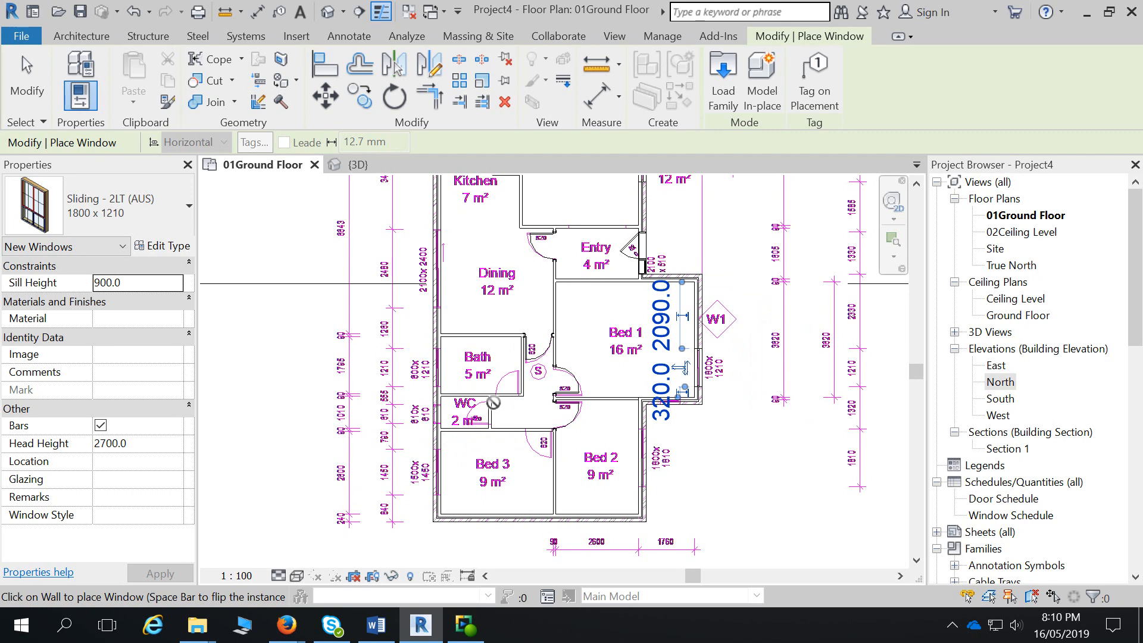
{"action": "left_click", "coordinate": [35, 90]}
{"action": "left_click", "coordinate": [723, 77]}
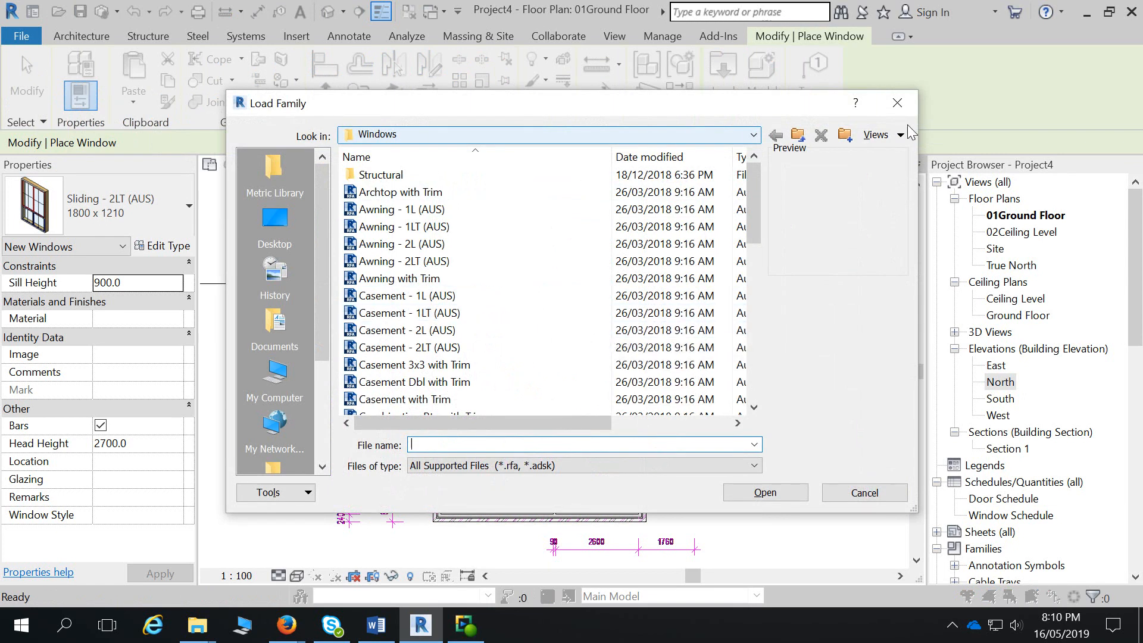
{"action": "left_click", "coordinate": [897, 103]}
{"action": "middle_click_drag", "start_coordinate": [709, 356], "coordinate": [687, 425]}
{"action": "key", "text": "Escape"}
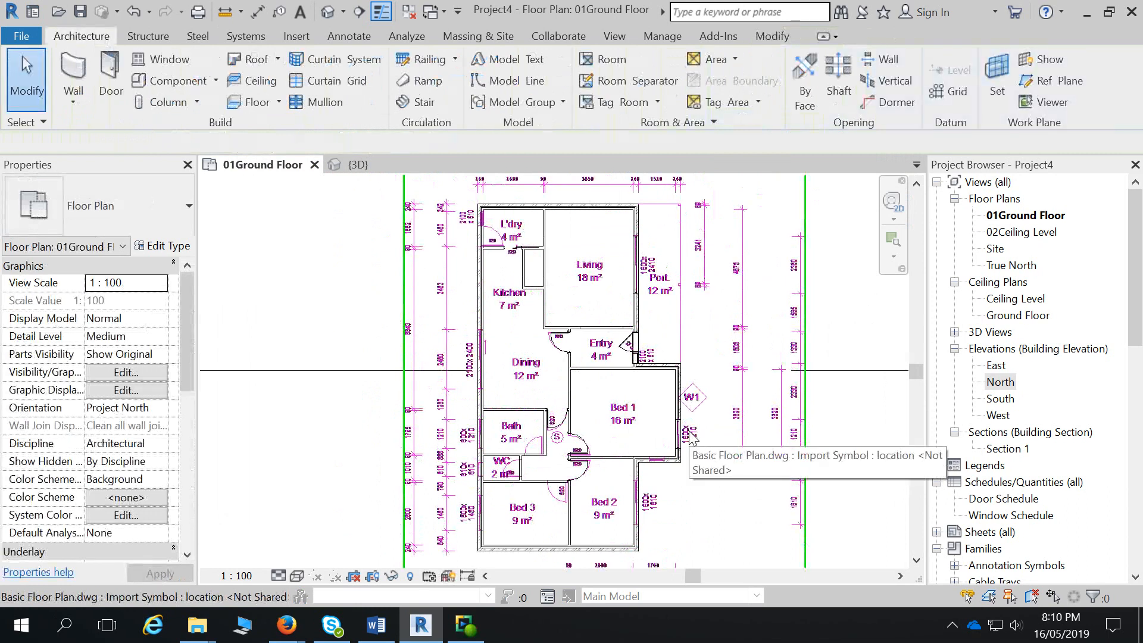
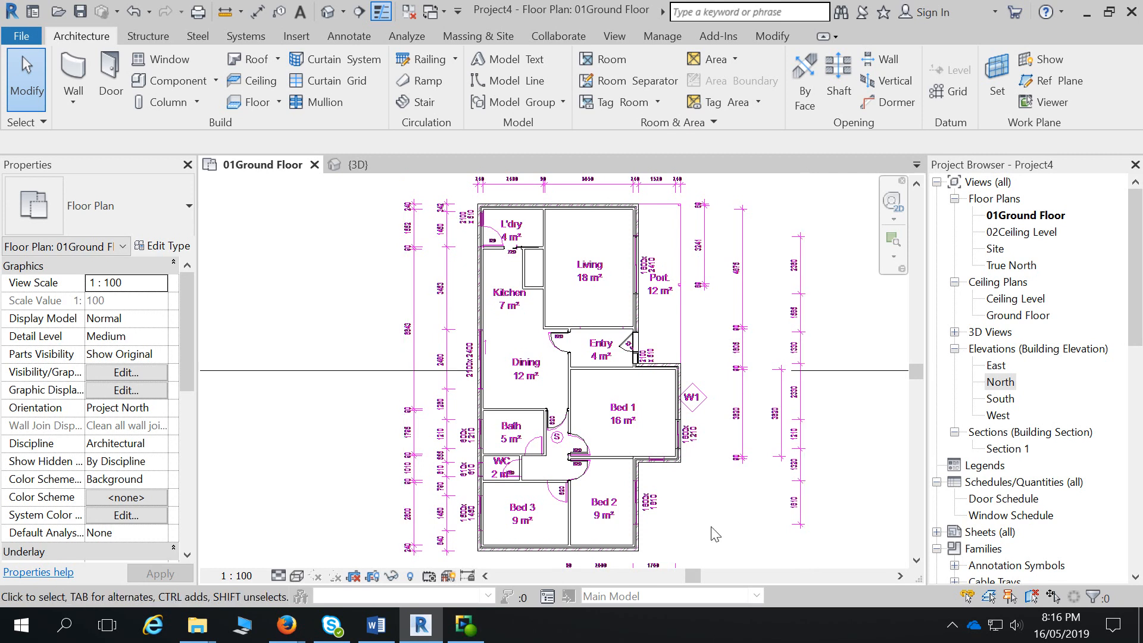
- Dismiss the save reminder and load the Awning - 1L (AUS) window family for placement
{"action": "scroll", "coordinate": [667, 491], "scroll_direction": "up", "scroll_amount": 3}
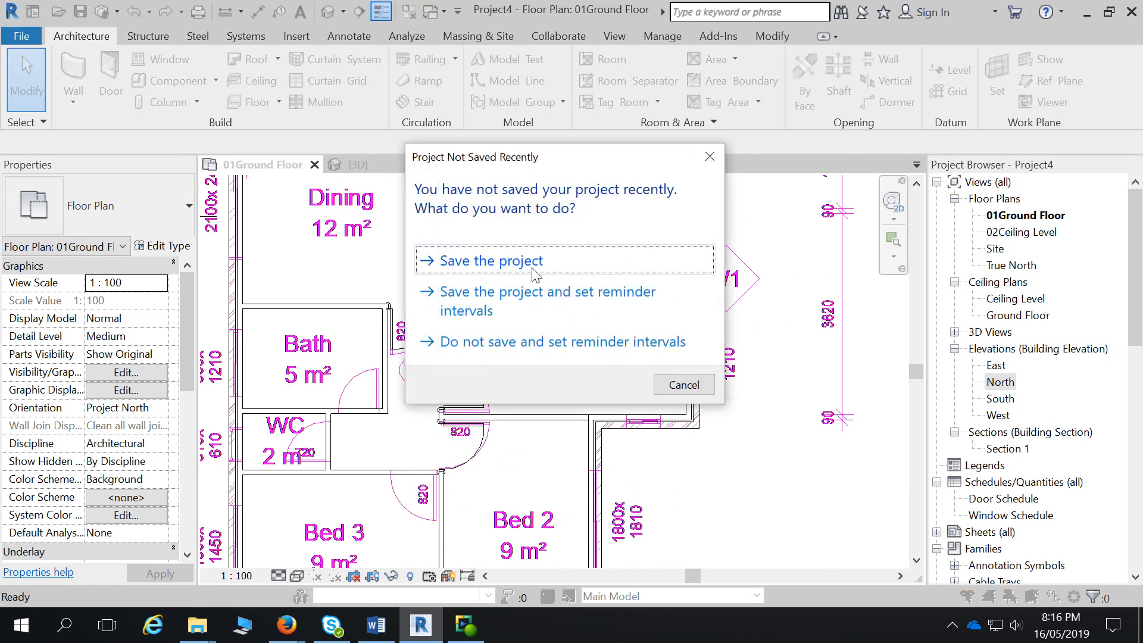
{"action": "left_click", "coordinate": [709, 157]}
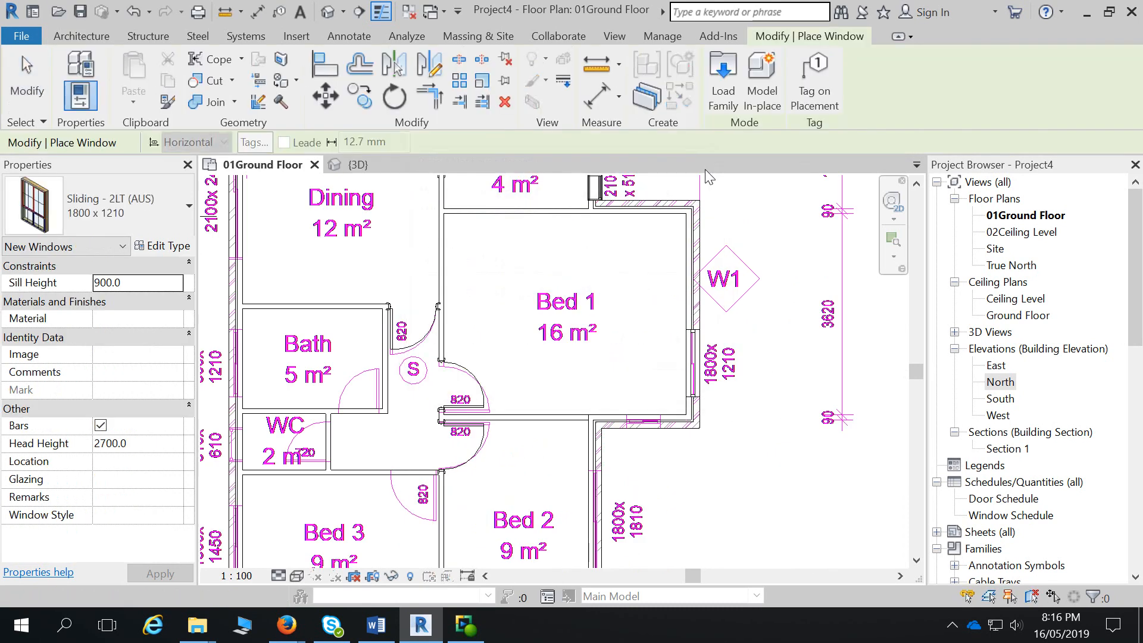
{"action": "left_click", "coordinate": [90, 198]}
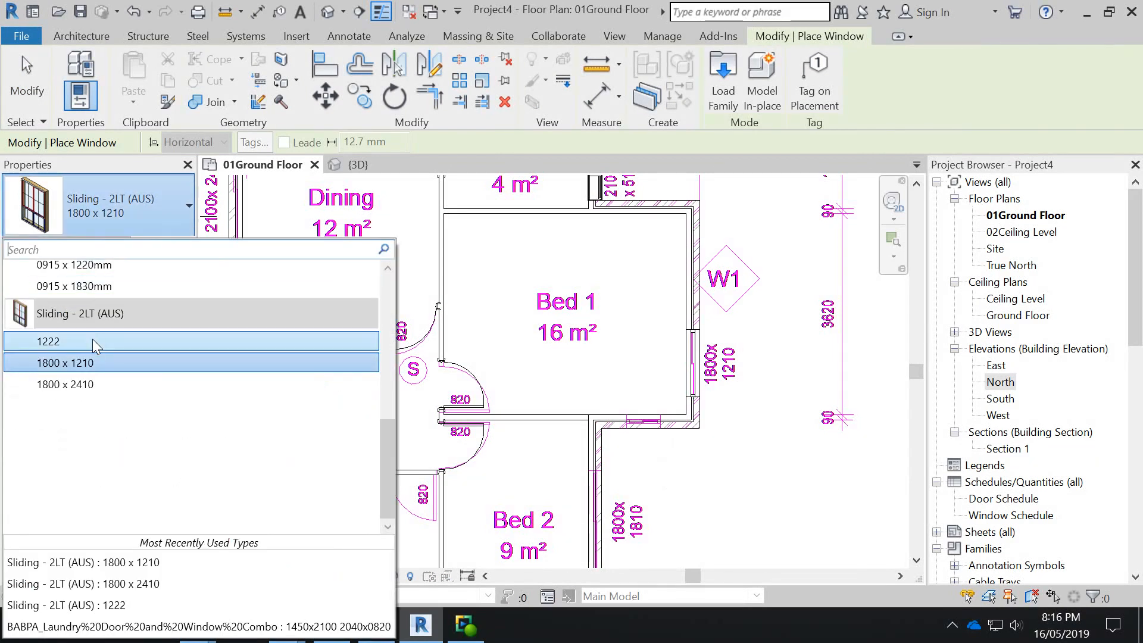
{"action": "left_click", "coordinate": [89, 364]}
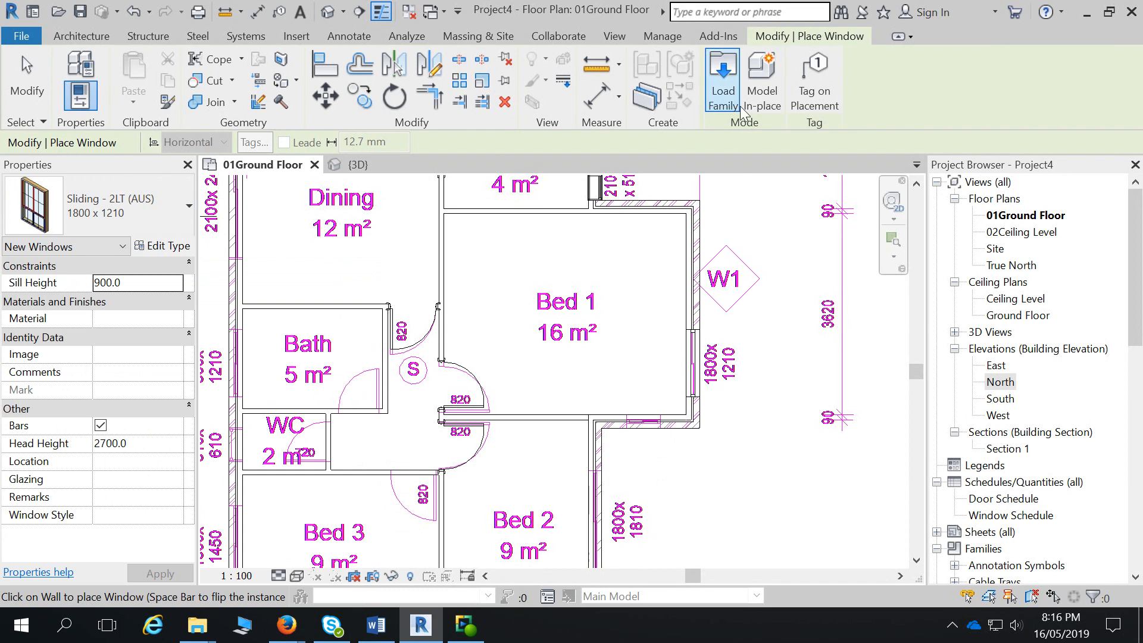
{"action": "left_click", "coordinate": [411, 209]}
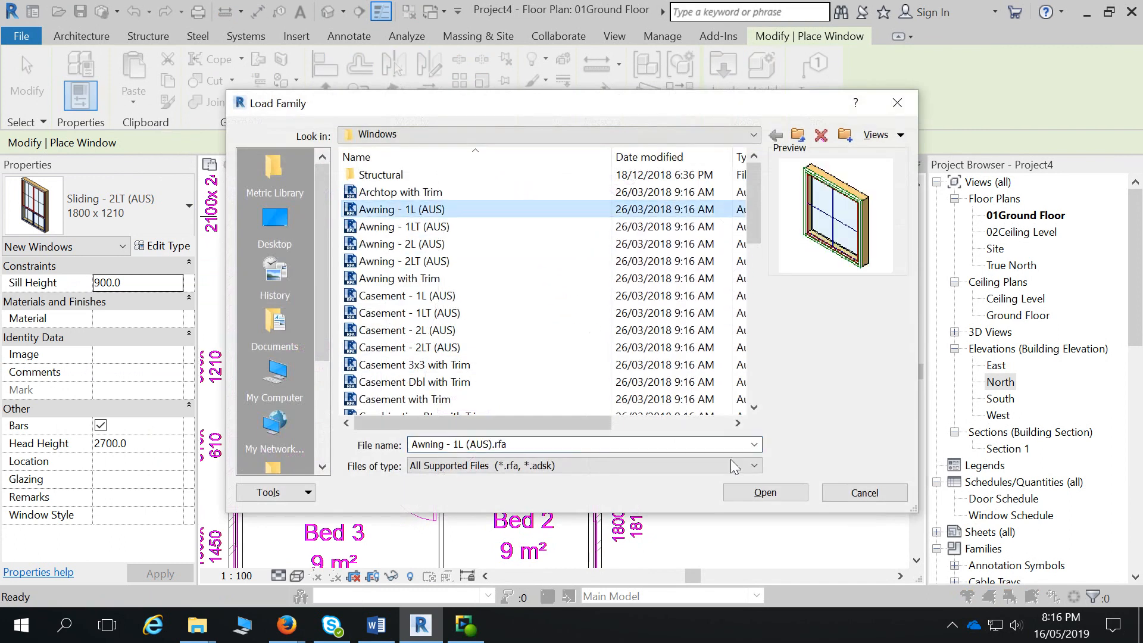
{"action": "left_click", "coordinate": [766, 492]}
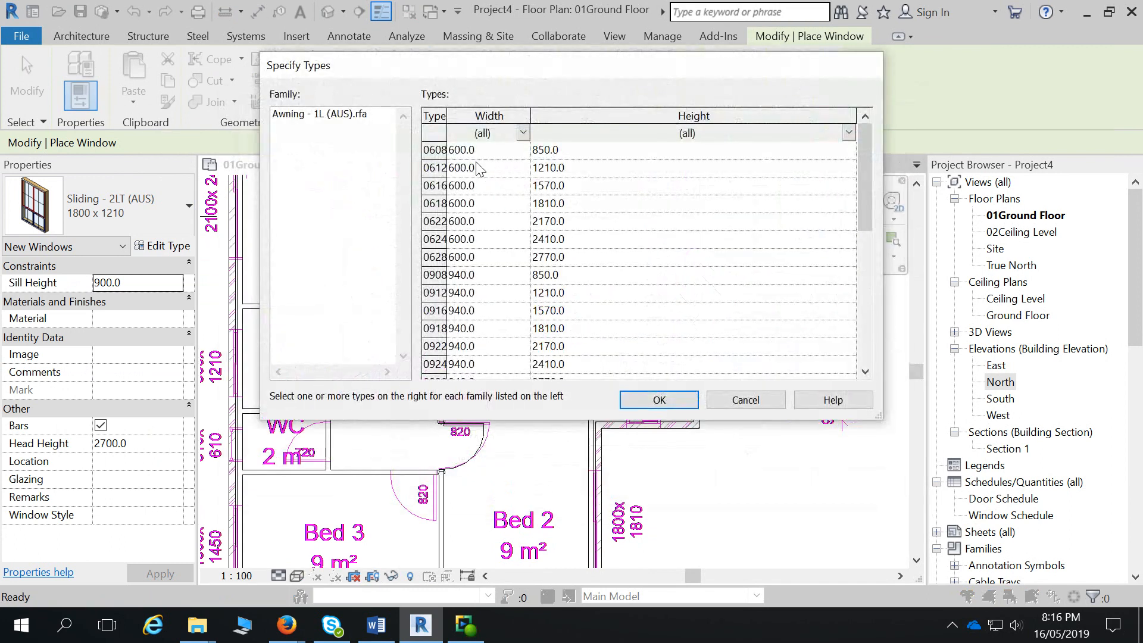
{"action": "left_click", "coordinate": [659, 400]}
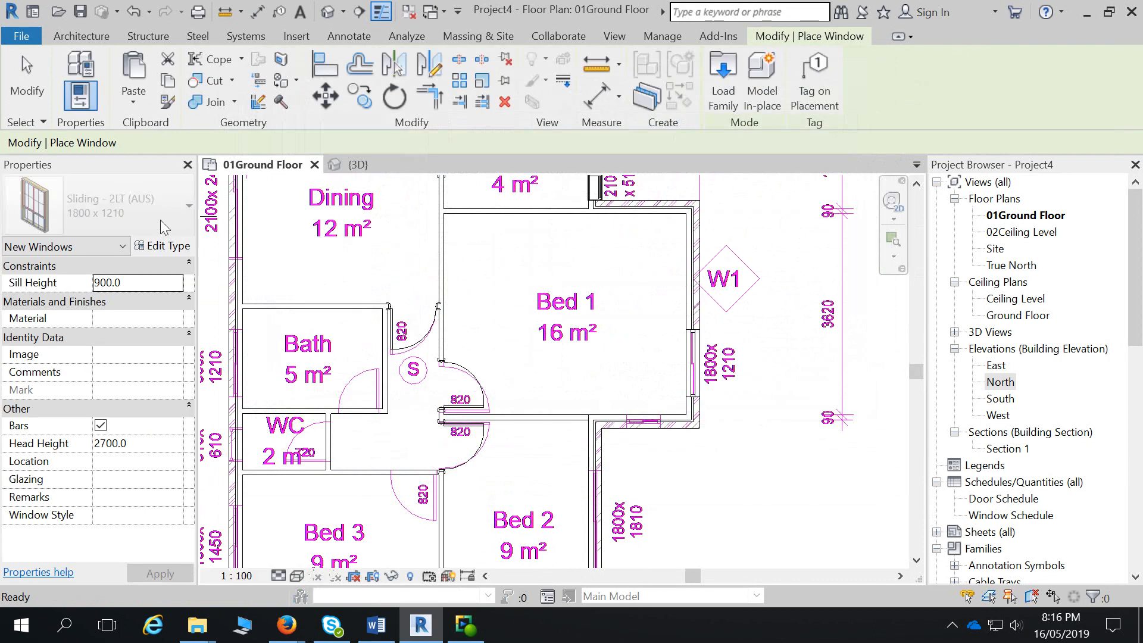
{"action": "left_click", "coordinate": [176, 248]}
{"action": "left_click", "coordinate": [572, 113]}
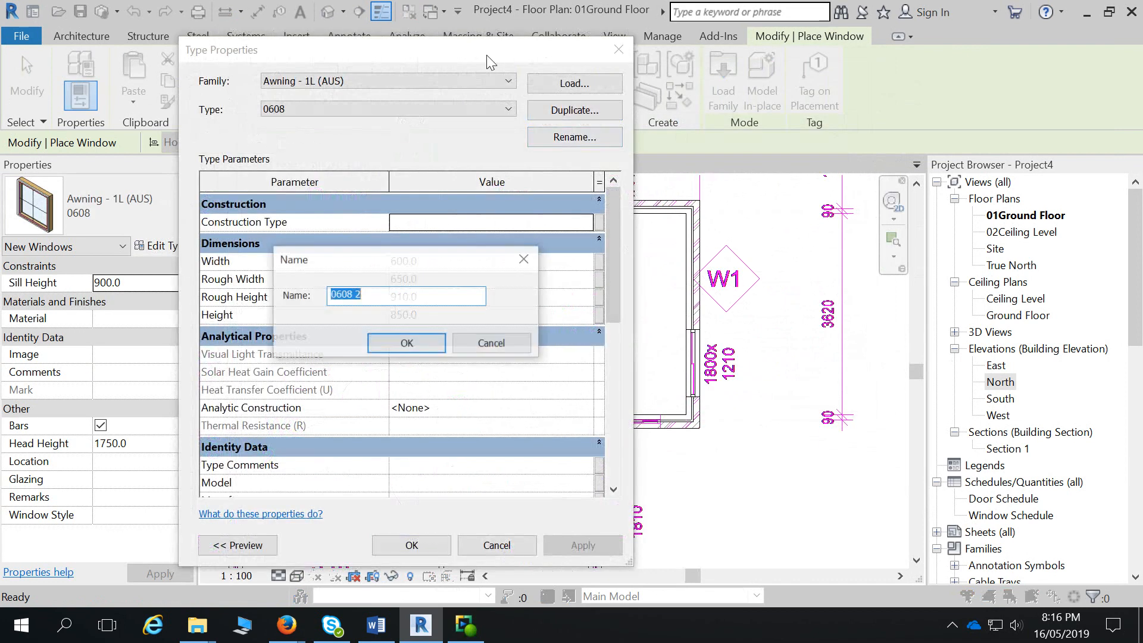
{"action": "left_click", "coordinate": [485, 344]}
{"action": "left_click_drag", "start_coordinate": [481, 49], "coordinate": [395, 24]}
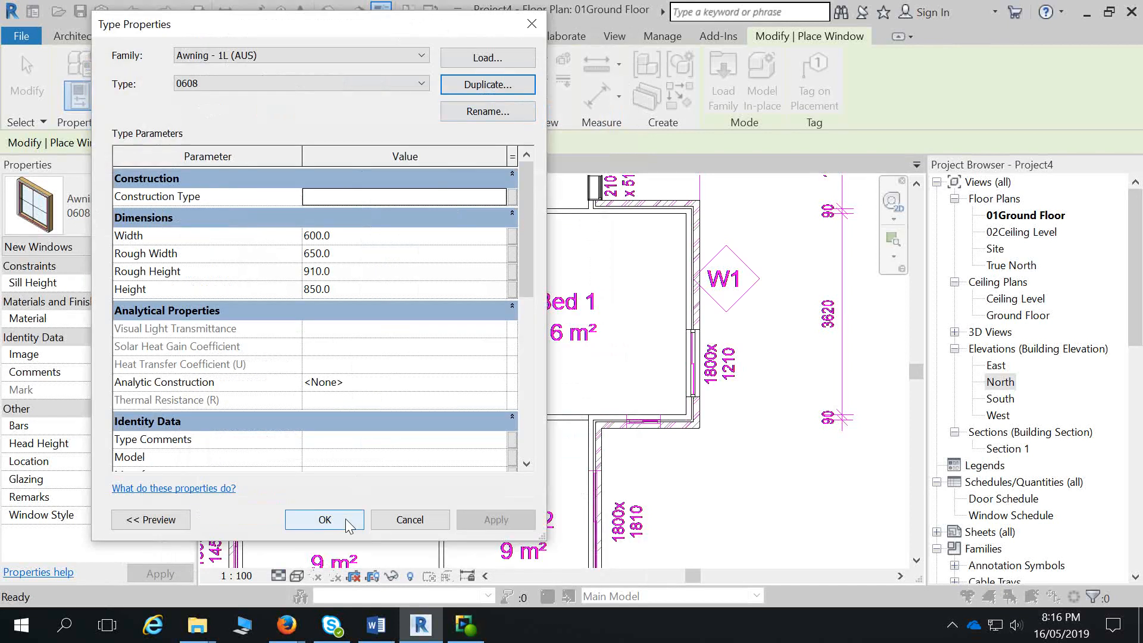
{"action": "left_click", "coordinate": [324, 520]}
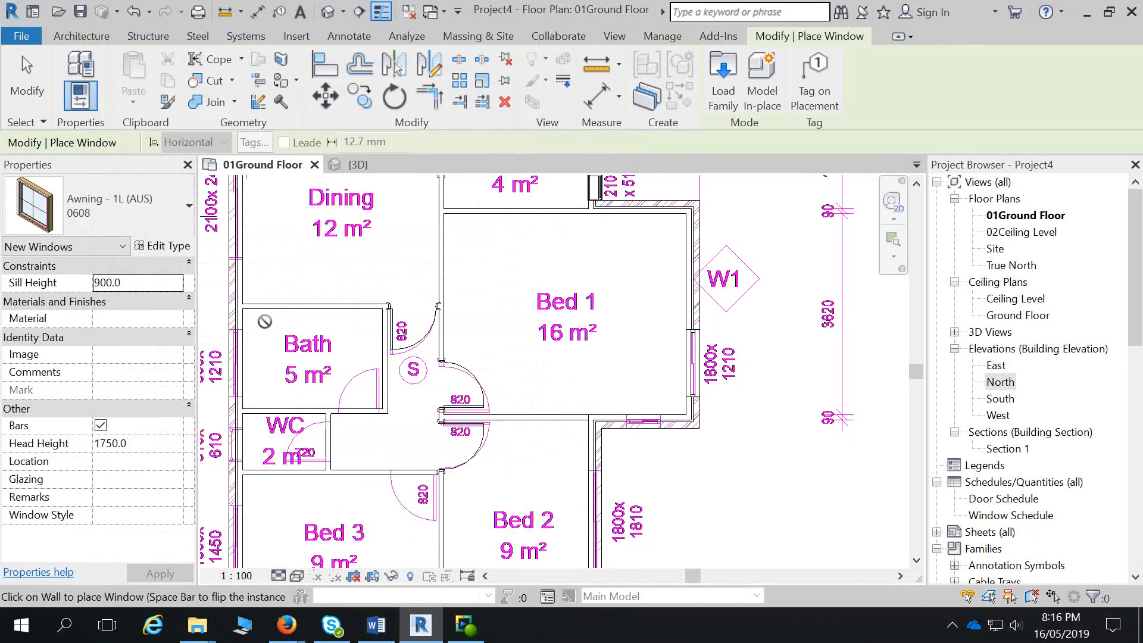
- Duplicate the Awning - 1L (AUS) window type 0608 as 1800 x 610
{"action": "left_click", "coordinate": [167, 247]}
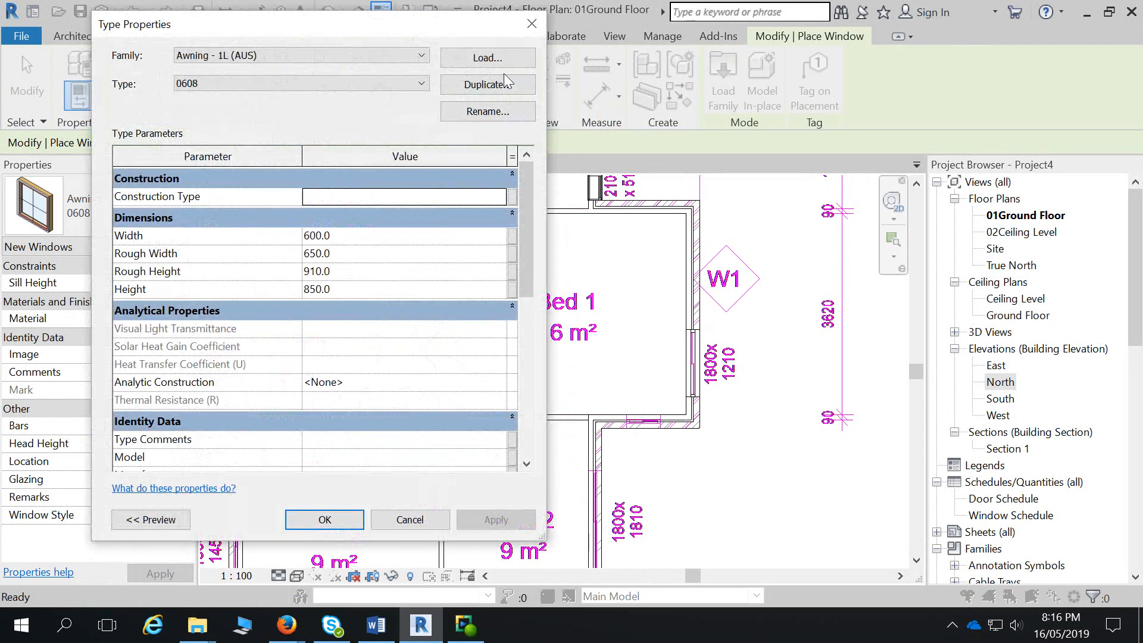
{"action": "left_click", "coordinate": [504, 84]}
{"action": "type", "text": "1800"}
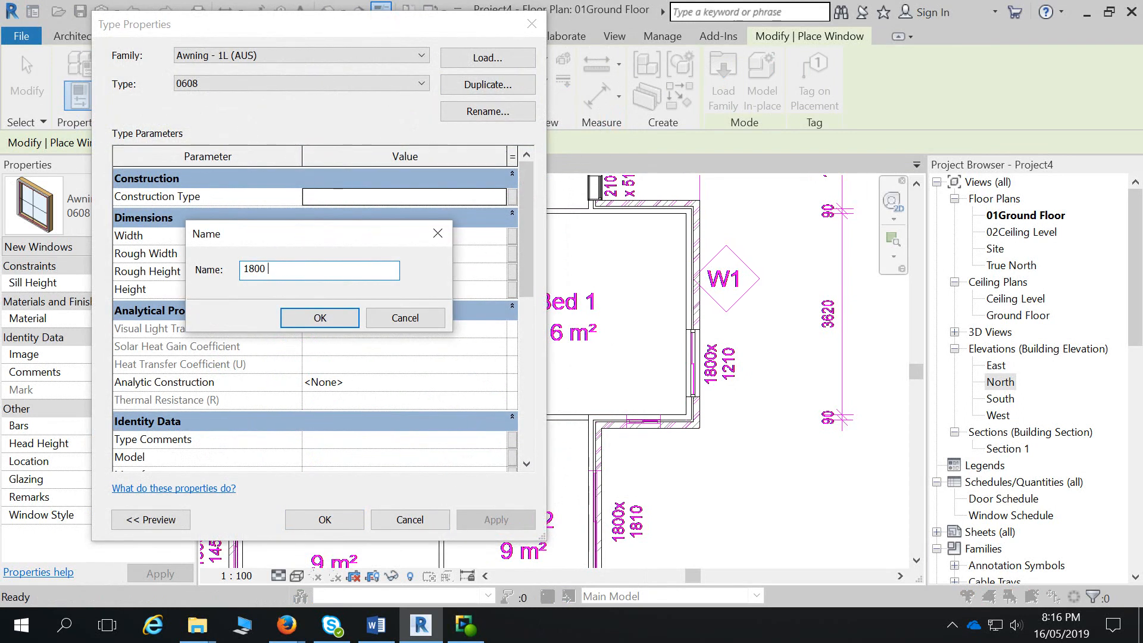
{"action": "type", "text": " x 610"}
{"action": "key", "text": "Return"}
- Set the 1800 x 610 awning type's width to 610 mm and its height to 1800 mm
{"action": "left_click", "coordinate": [360, 242]}
{"action": "type", "text": "610"}
{"action": "left_click", "coordinate": [370, 270]}
{"action": "left_click", "coordinate": [367, 289]}
{"action": "type", "text": "1800"}
{"action": "key", "text": "Return"}
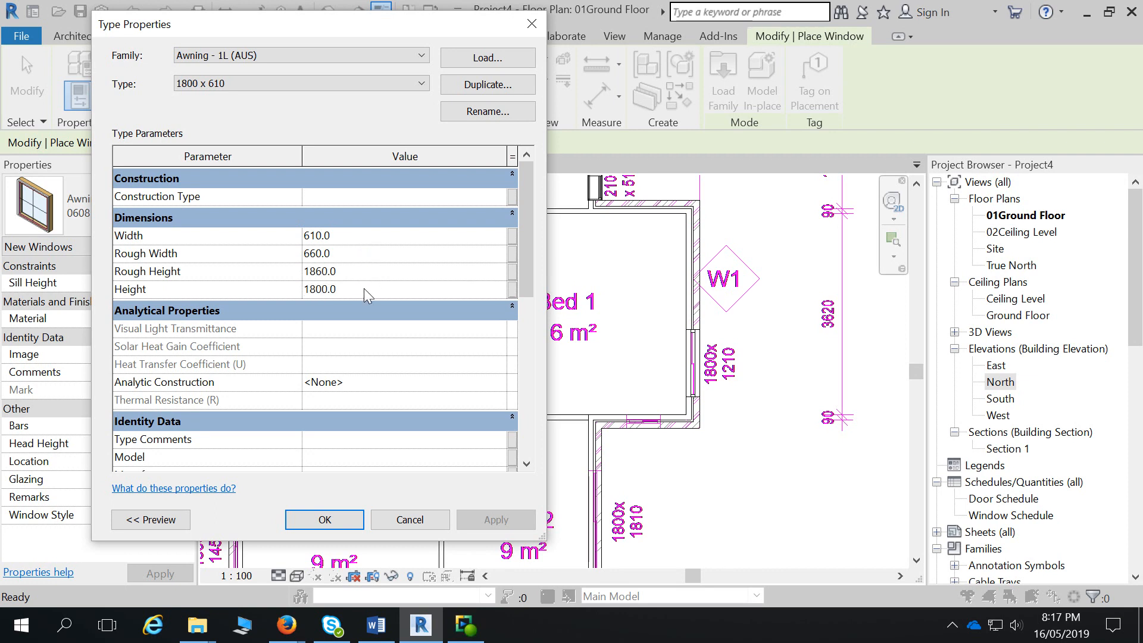
{"action": "left_click", "coordinate": [325, 519]}
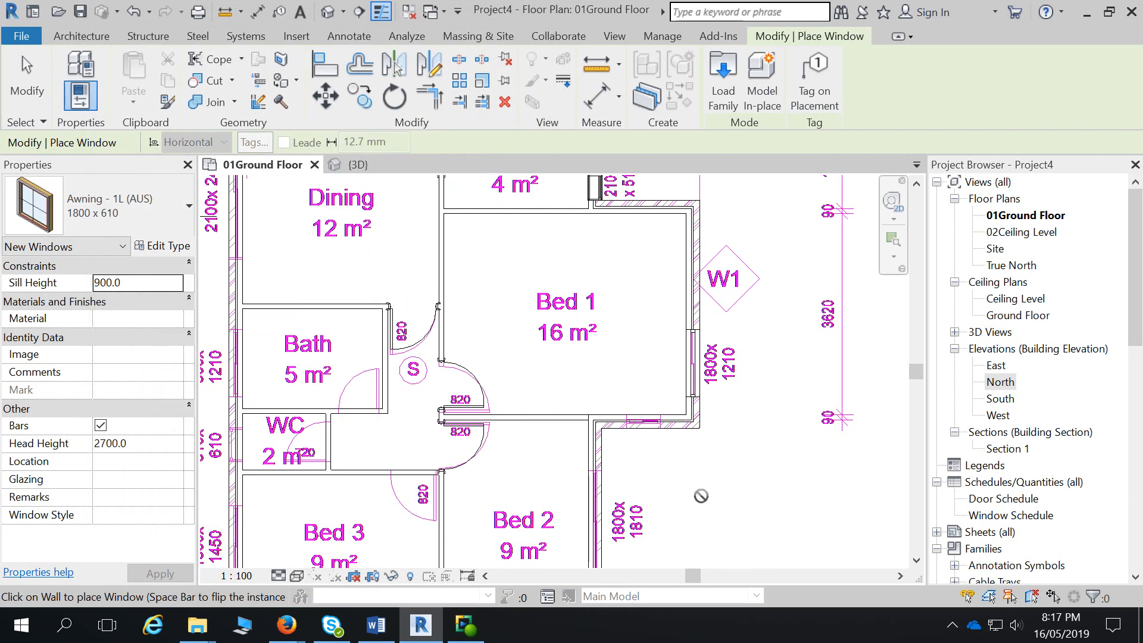
- Place the 1800 x 610 awning window over its CAD mark in Bed 1's short exterior wall beside Bed 2
{"action": "scroll", "coordinate": [647, 421], "scroll_direction": "up", "scroll_amount": 3}
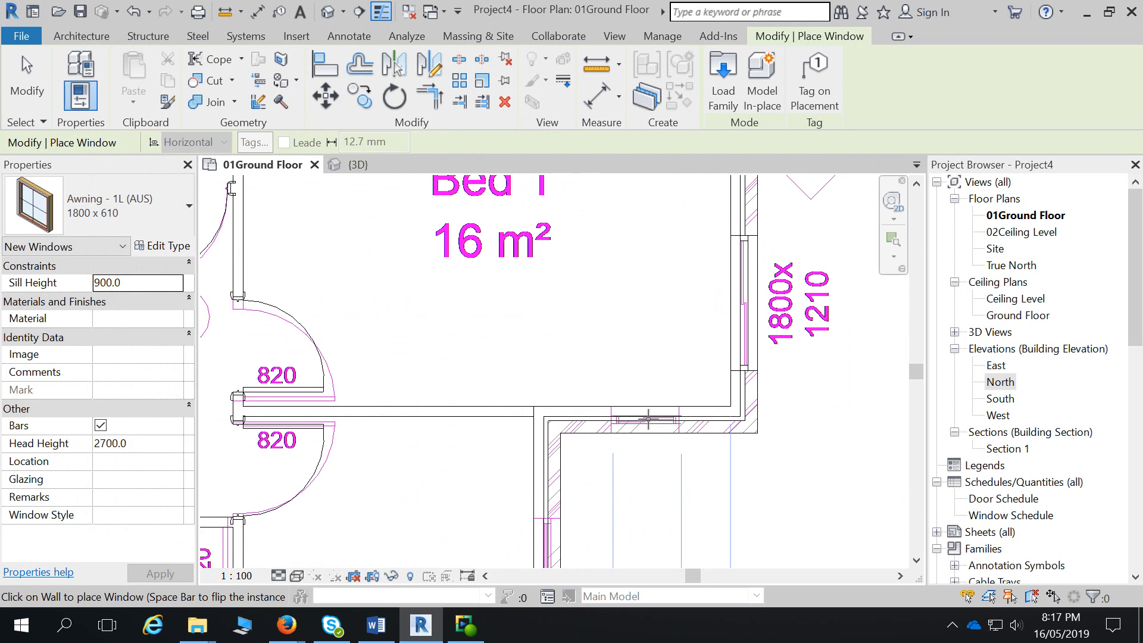
{"action": "scroll", "coordinate": [648, 421], "scroll_direction": "down", "scroll_amount": 3}
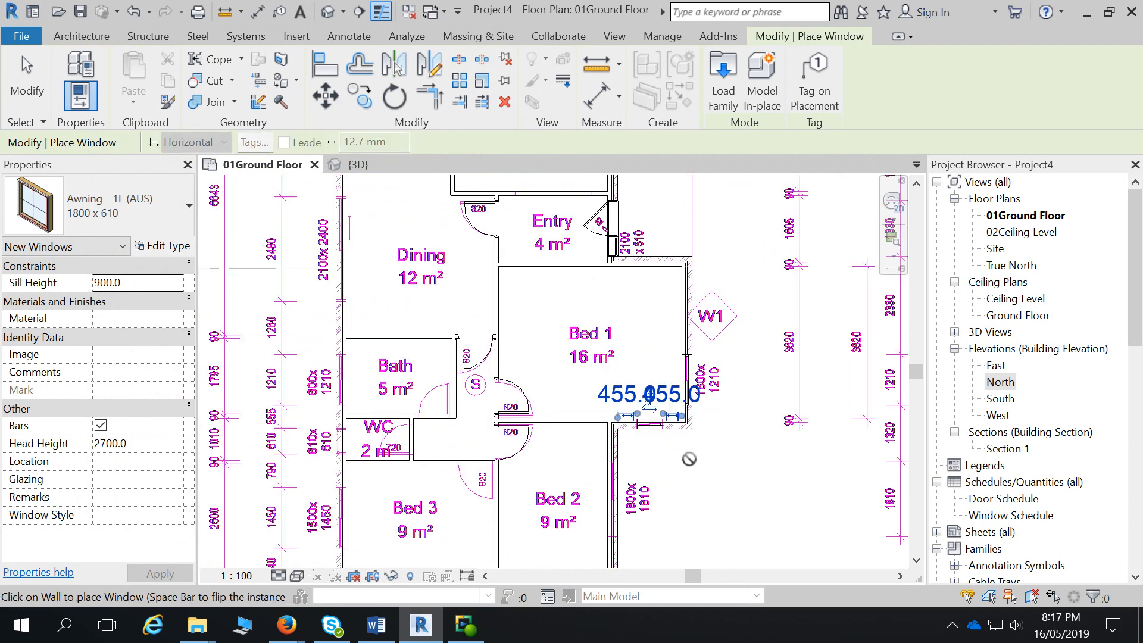
{"action": "scroll", "coordinate": [701, 413], "scroll_direction": "down", "scroll_amount": 2}
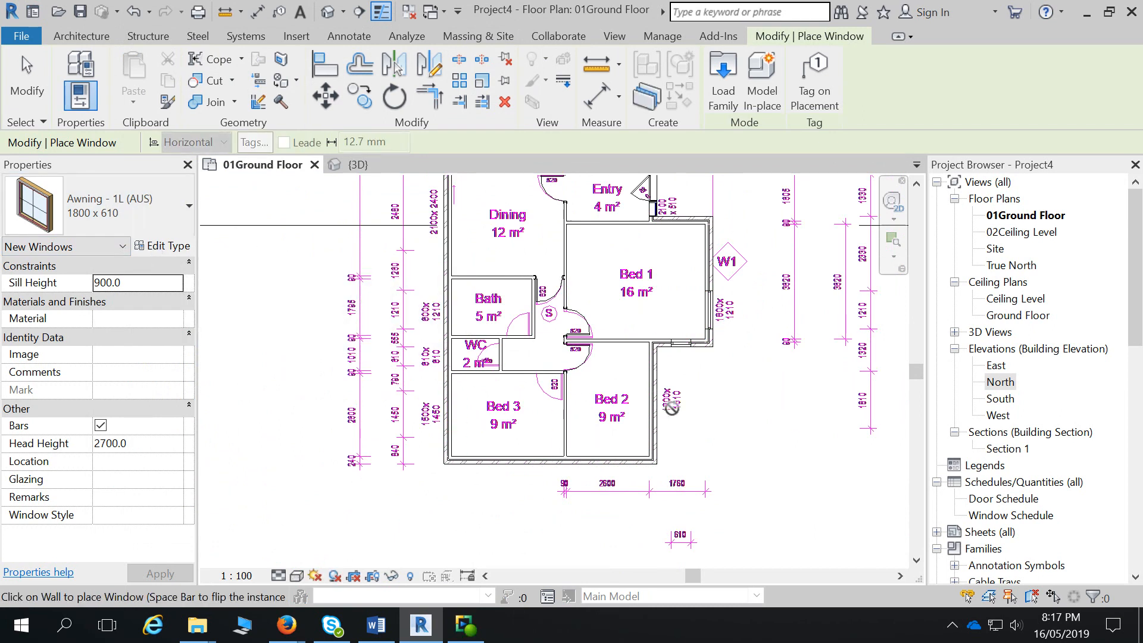
- Duplicate the Sliding - 2LT (AUS) 1800 x 1210 type as 1800 x 1810 and place it at the CAD mark in Bed 2's exterior wall
{"action": "left_click", "coordinate": [143, 208]}
{"action": "scroll", "coordinate": [127, 322], "scroll_direction": "up", "scroll_amount": 2}
{"action": "scroll", "coordinate": [127, 323], "scroll_direction": "down", "scroll_amount": 5}
{"action": "scroll", "coordinate": [128, 325], "scroll_direction": "down", "scroll_amount": 1}
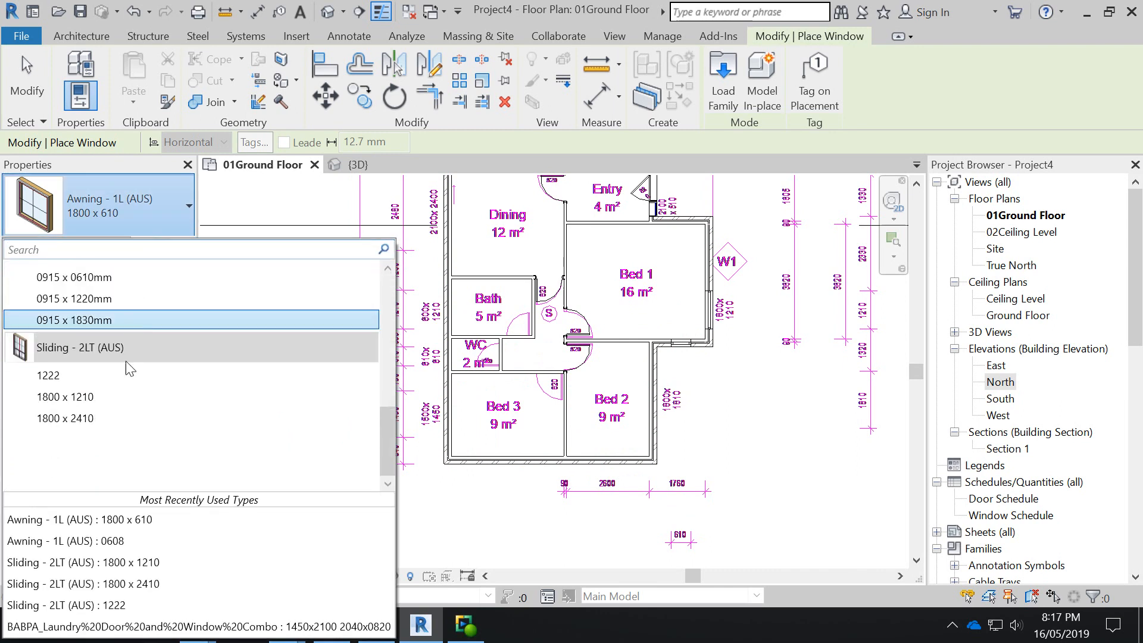
{"action": "left_click", "coordinate": [96, 396]}
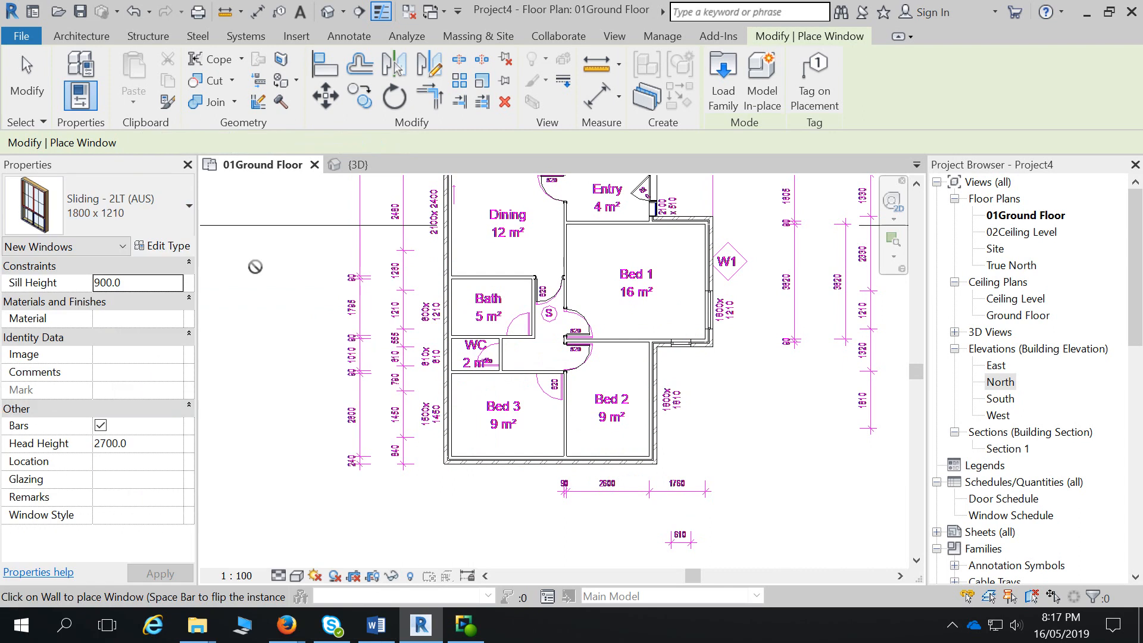
{"action": "left_click", "coordinate": [170, 247]}
{"action": "left_click", "coordinate": [487, 84]}
{"action": "double_click", "coordinate": [286, 269]}
{"action": "type", "text": "1800 x 181"}
{"action": "key", "text": "Return"}
{"action": "left_click", "coordinate": [324, 519]}
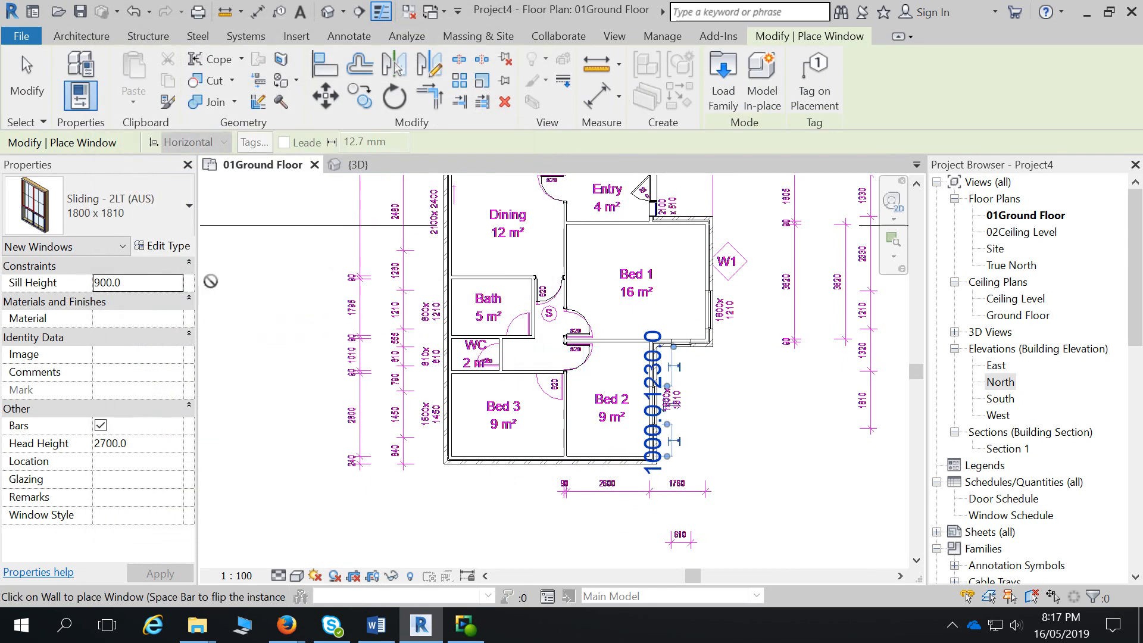
- Duplicate the 1800 x 1810 sliding type as 1500 x 1450 and place it at the CAD mark in Bed 3's exterior wall
{"action": "left_click", "coordinate": [101, 202]}
{"action": "left_click", "coordinate": [81, 440]}
{"action": "left_click", "coordinate": [169, 244]}
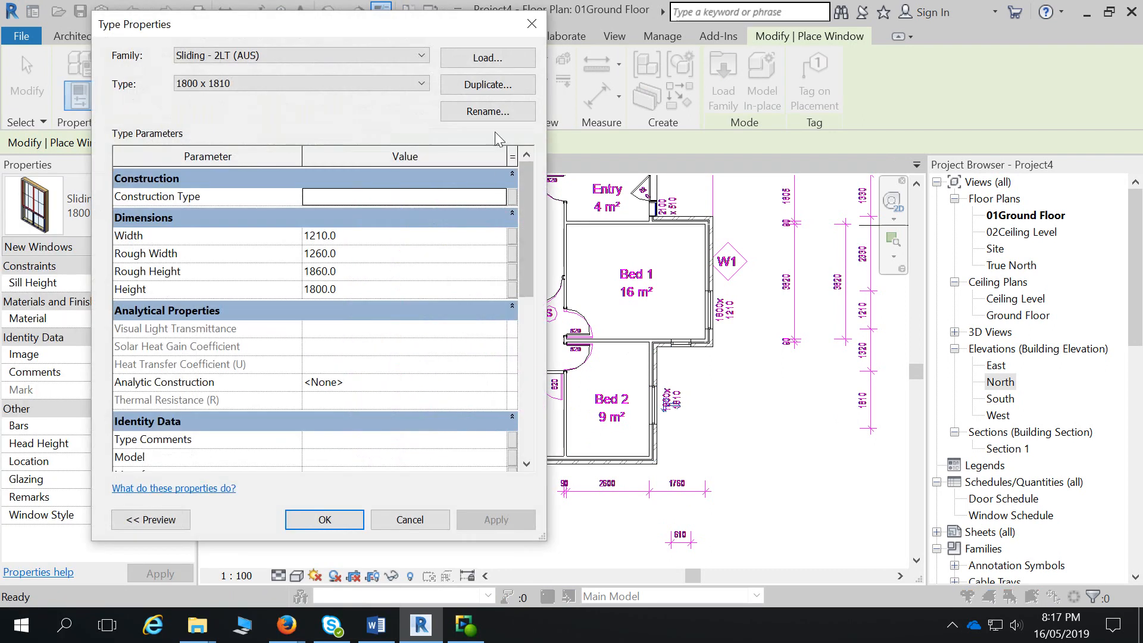
{"action": "left_click", "coordinate": [488, 85]}
{"action": "type", "text": "15"}
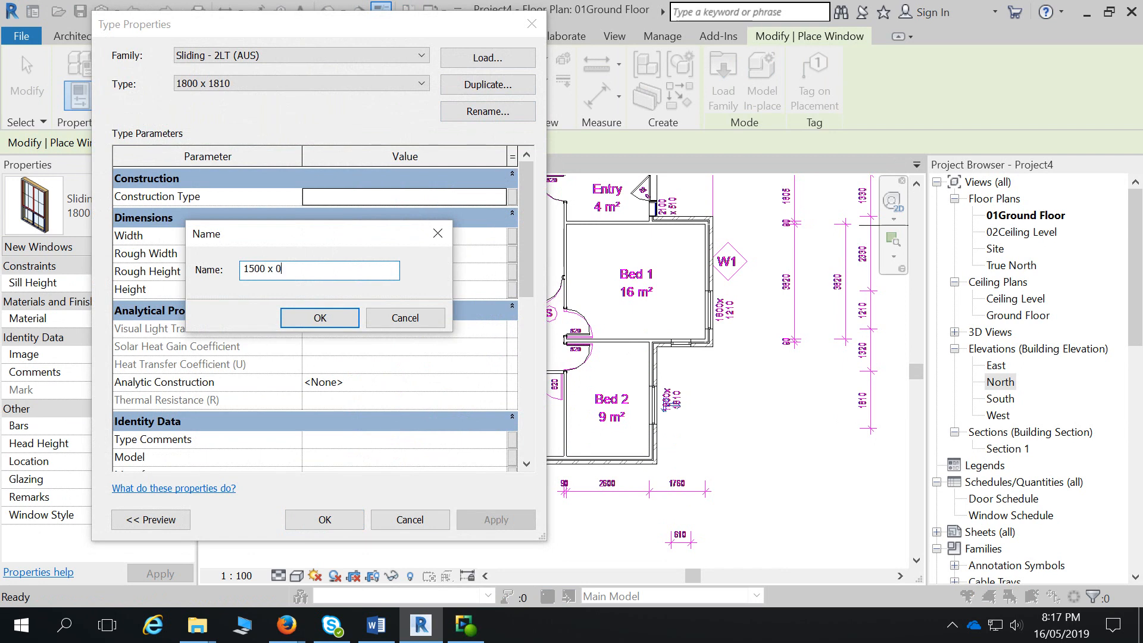
{"action": "type", "text": "00 x 1450"}
{"action": "key", "text": "Return"}
{"action": "left_click", "coordinate": [342, 516]}
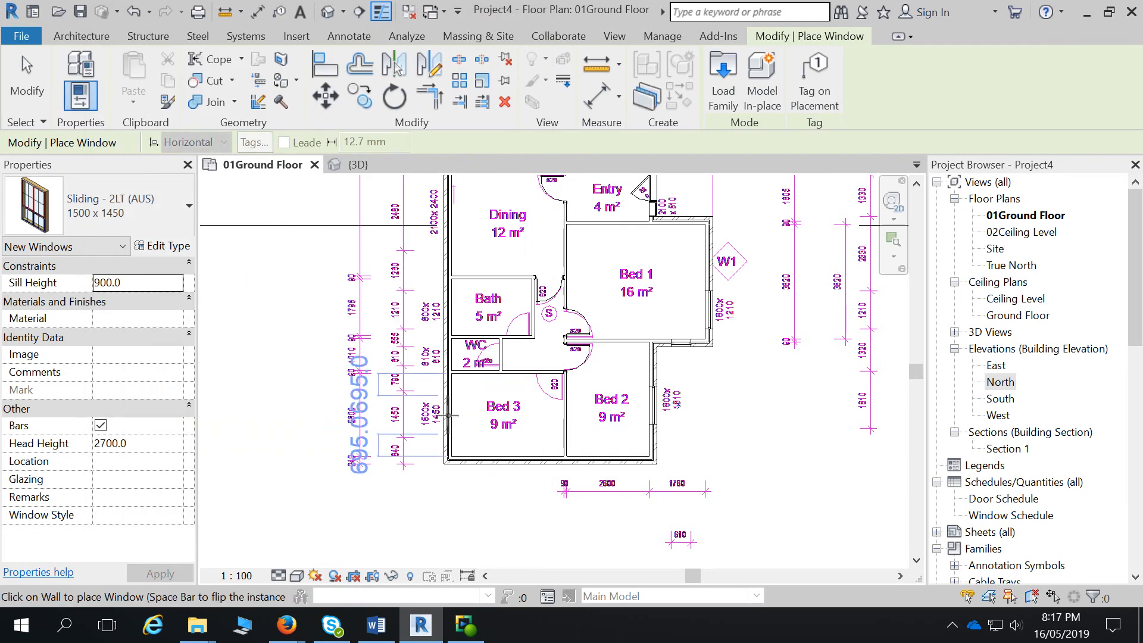
{"action": "left_click", "coordinate": [447, 416]}
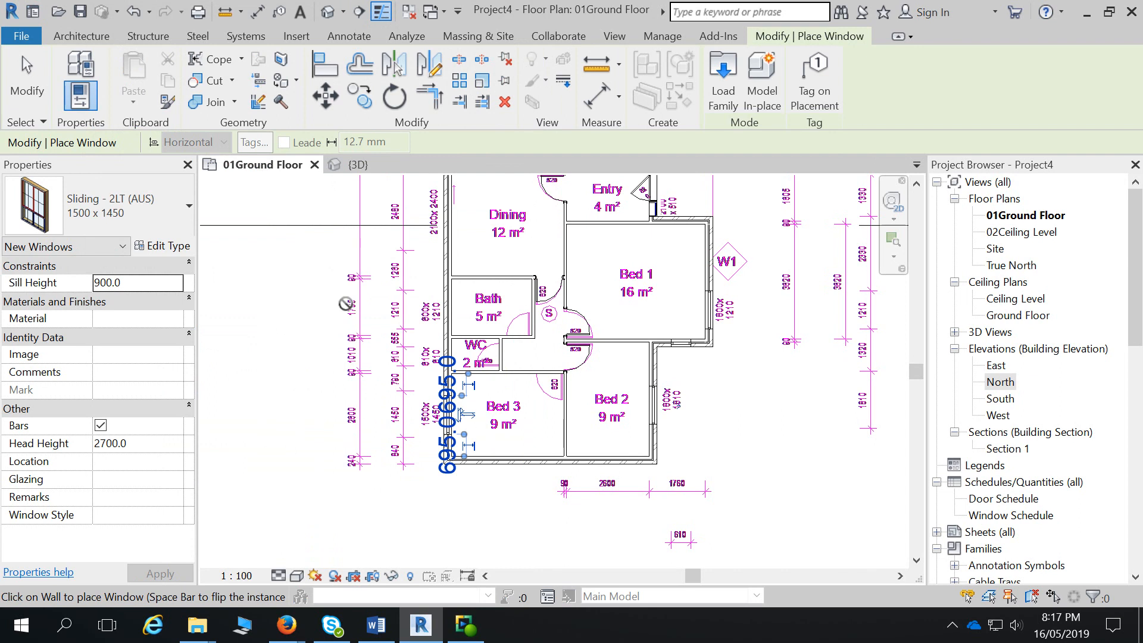
- Switch to the Awning - 1L (AUS) 0608 window type and duplicate it as 600 x 610
{"action": "middle_click_drag", "start_coordinate": [482, 294], "coordinate": [474, 327]}
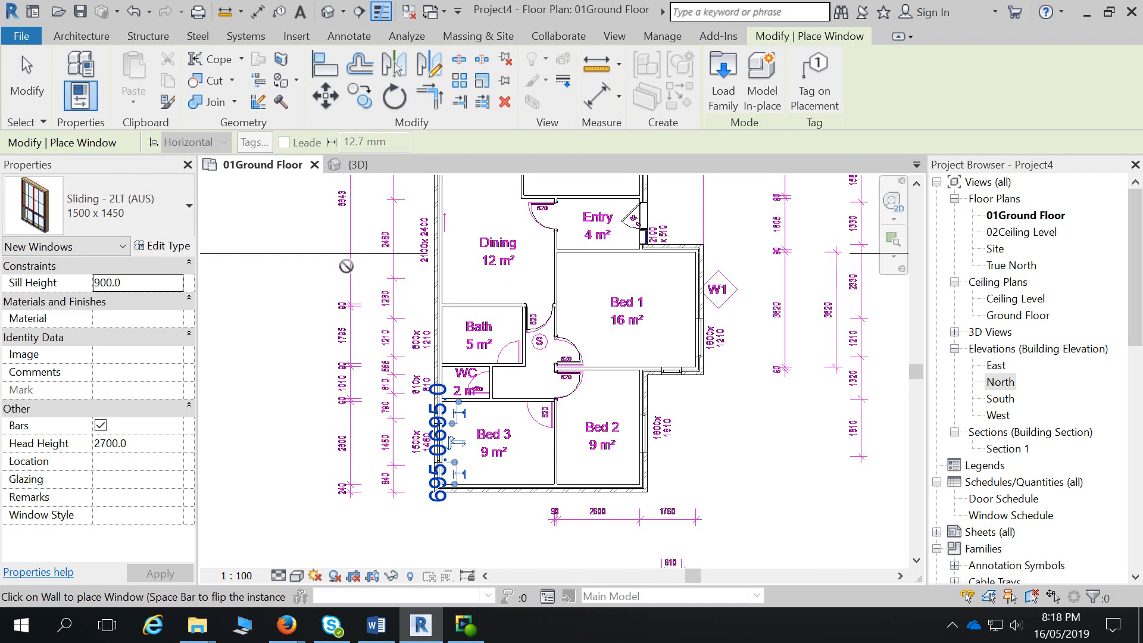
{"action": "left_click", "coordinate": [140, 247]}
{"action": "left_click", "coordinate": [532, 23]}
{"action": "left_click", "coordinate": [119, 205]}
{"action": "scroll", "coordinate": [98, 303], "scroll_direction": "up", "scroll_amount": 5}
{"action": "scroll", "coordinate": [98, 304], "scroll_direction": "up", "scroll_amount": 3}
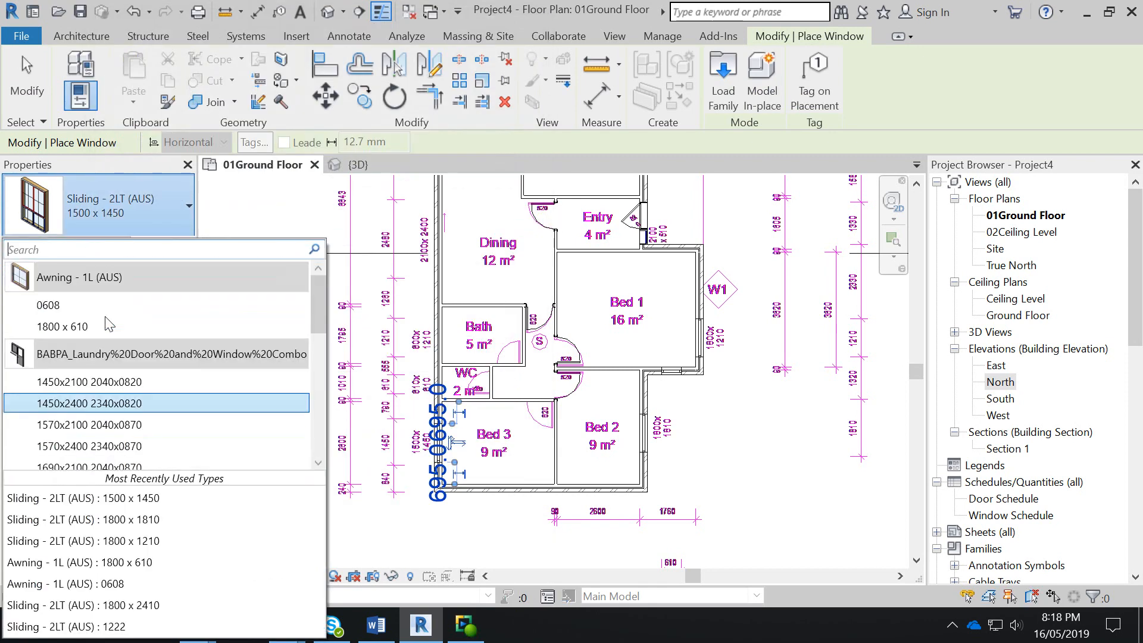
{"action": "left_click", "coordinate": [98, 304]}
{"action": "left_click", "coordinate": [156, 246]}
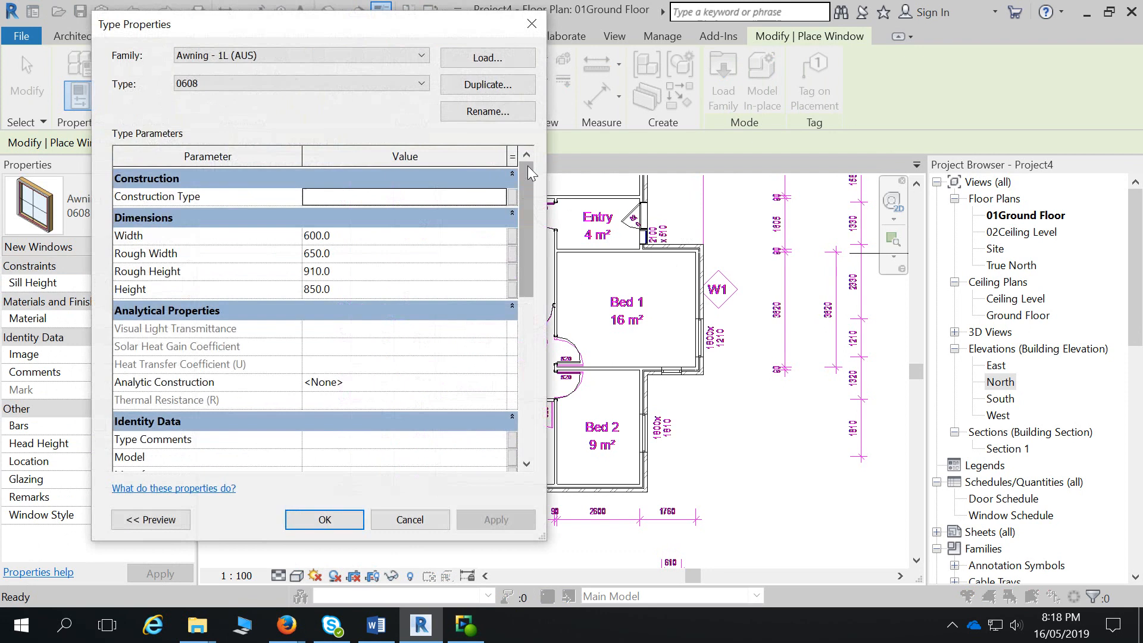
{"action": "left_click", "coordinate": [489, 85]}
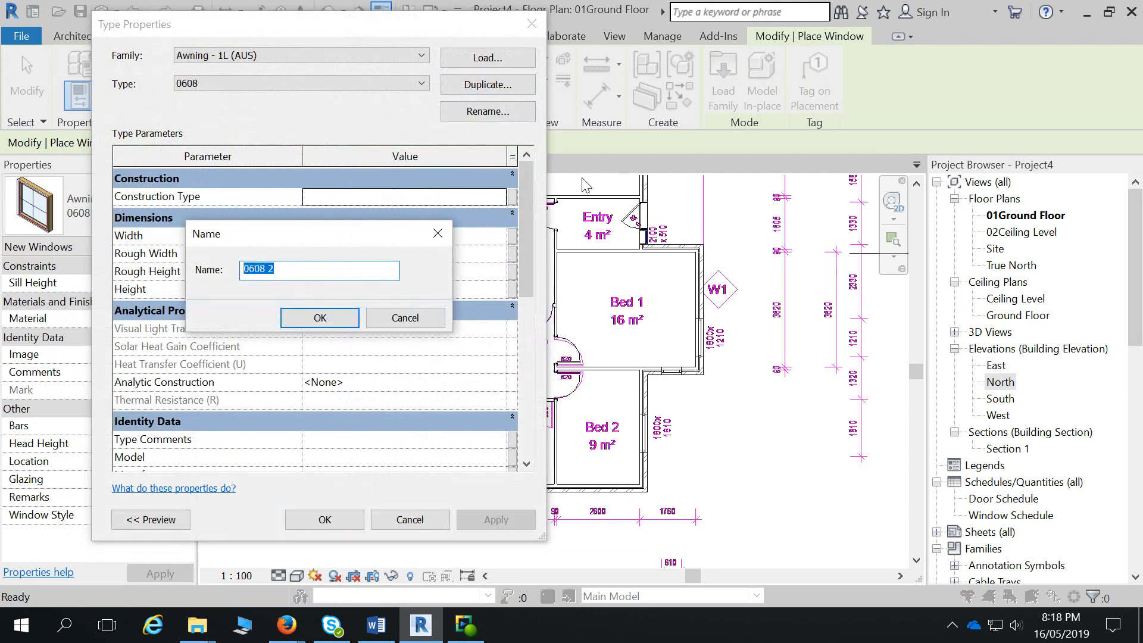
{"action": "type", "text": "61"}
{"action": "key", "text": "BackSpace"}
{"action": "type", "text": "00"}
{"action": "key", "text": "Return"}
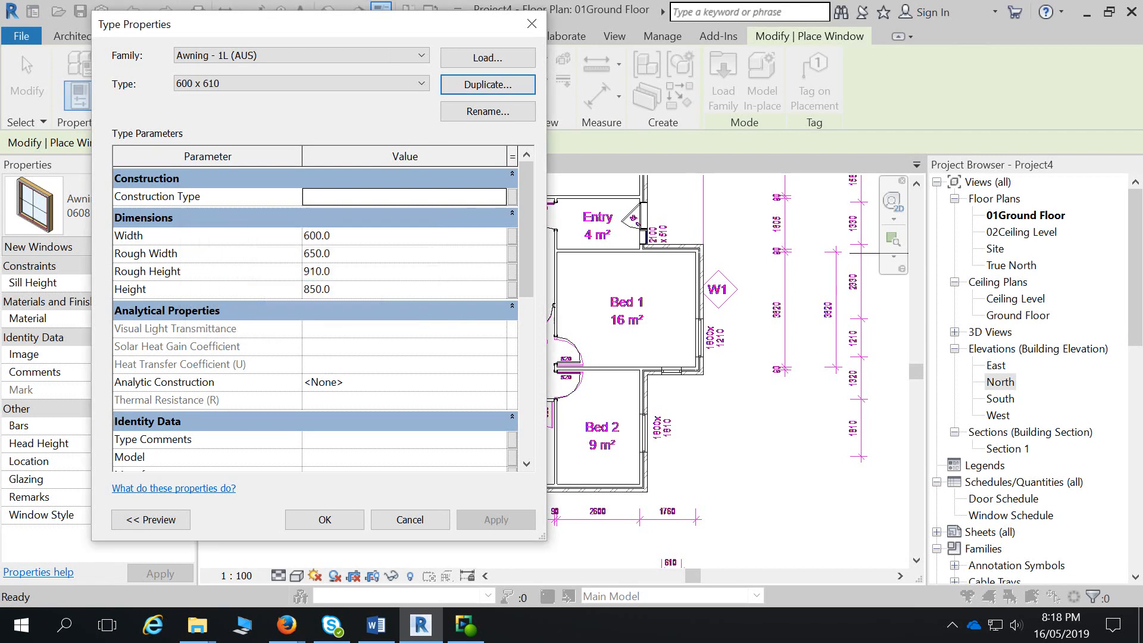
- Set the 600 x 610 awning type to 610 mm wide and 600 mm high and place it at WC's exterior wall mark
{"action": "left_click", "coordinate": [346, 237]}
{"action": "type", "text": "610"}
{"action": "key", "text": "Return"}
{"action": "left_click", "coordinate": [360, 291]}
{"action": "type", "text": "600"}
{"action": "key", "text": "Return"}
{"action": "left_click", "coordinate": [328, 520]}
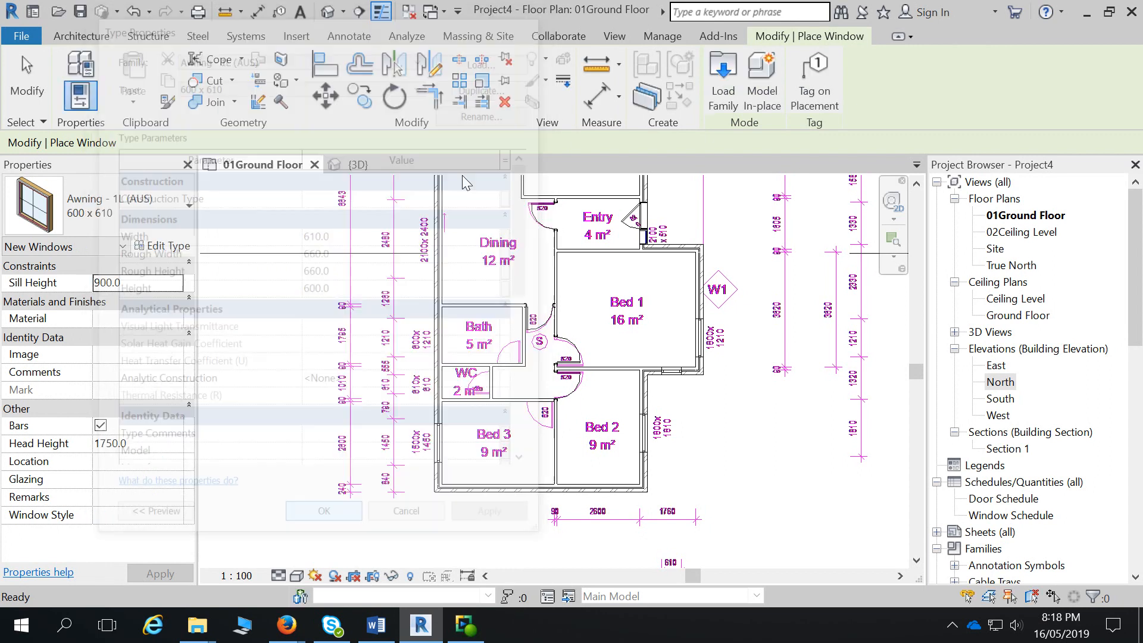
{"action": "scroll", "coordinate": [471, 340], "scroll_direction": "up", "scroll_amount": 4}
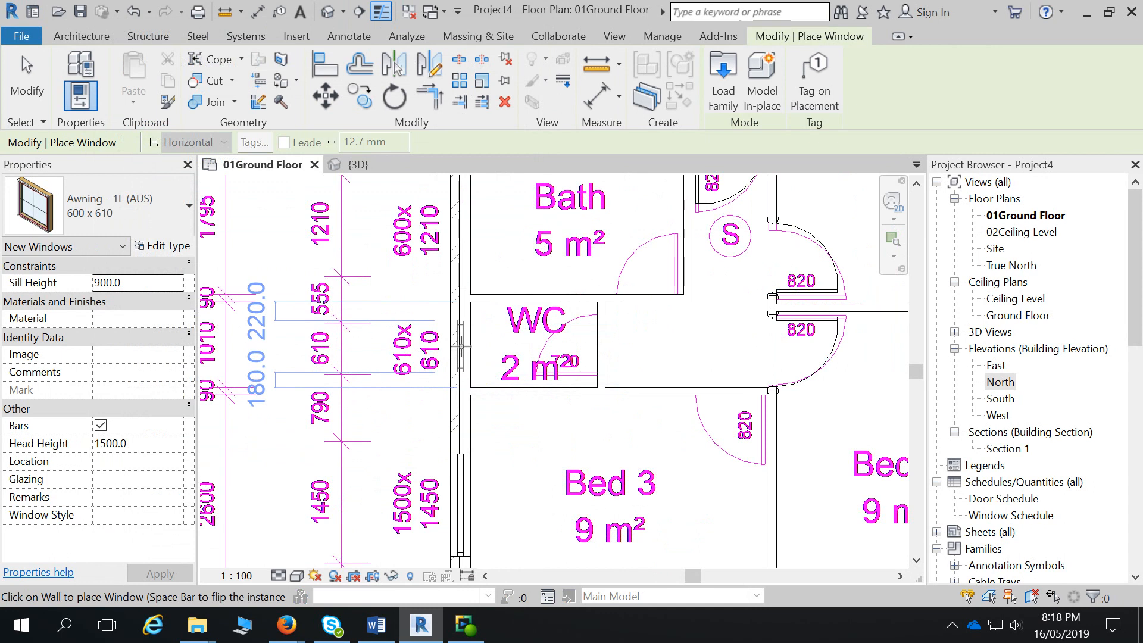
{"action": "middle_click_drag", "start_coordinate": [461, 345], "coordinate": [455, 472]}
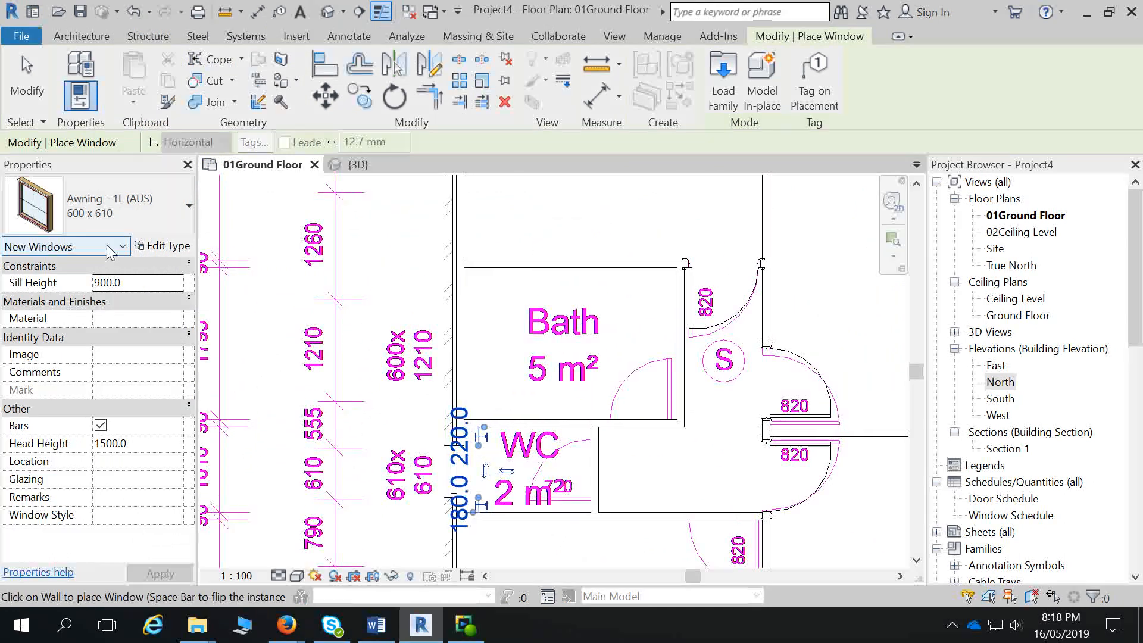
- Duplicate the Awning - 1L (AUS) 600 x 610 window type as 600 x 1210
{"action": "left_click", "coordinate": [162, 245]}
{"action": "left_click", "coordinate": [488, 84]}
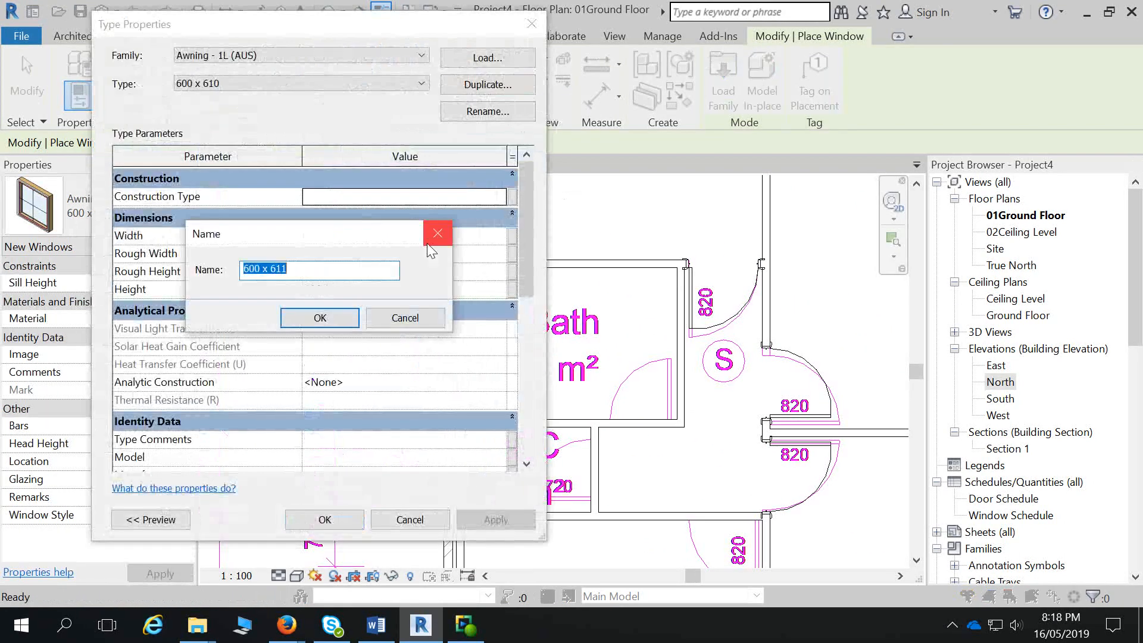
{"action": "double_click", "coordinate": [273, 268]}
{"action": "type", "text": "121"}
{"action": "key", "text": "Return"}
- Set the 600 x 1210 awning type to 1210 mm wide and 600 mm high and place it at Bath's exterior wall mark
{"action": "left_click", "coordinate": [476, 113]}
{"action": "left_click", "coordinate": [339, 286]}
{"action": "type", "text": "0"}
{"action": "key", "text": "Return"}
{"action": "left_click", "coordinate": [353, 237]}
{"action": "type", "text": "12"}
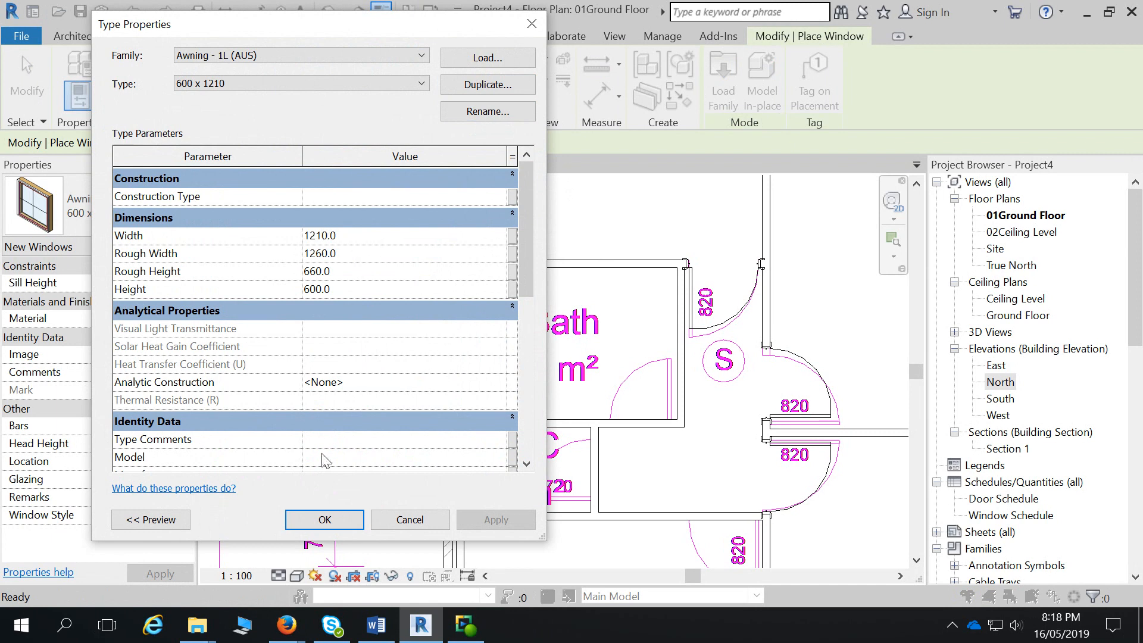
{"action": "left_click", "coordinate": [325, 519]}
{"action": "left_click", "coordinate": [463, 344]}
- Start placing a door and load the Sliding Door - 2 Panel (AUS) family from the Doors library folder
{"action": "middle_click_drag", "start_coordinate": [456, 297], "coordinate": [439, 491]}
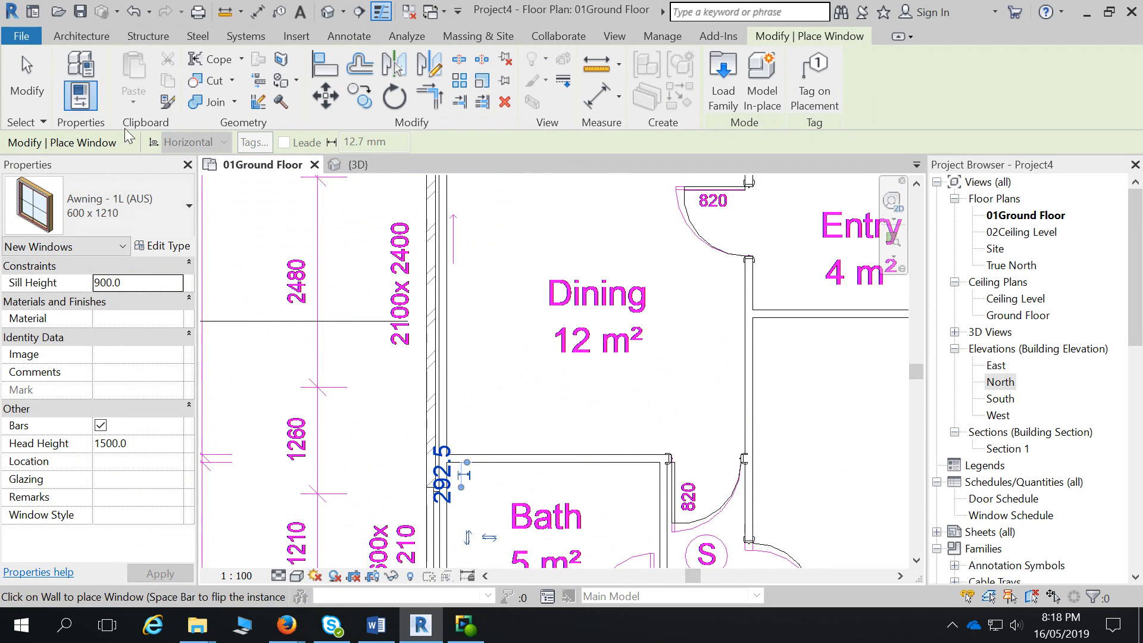
{"action": "left_click", "coordinate": [78, 36]}
{"action": "left_click", "coordinate": [111, 96]}
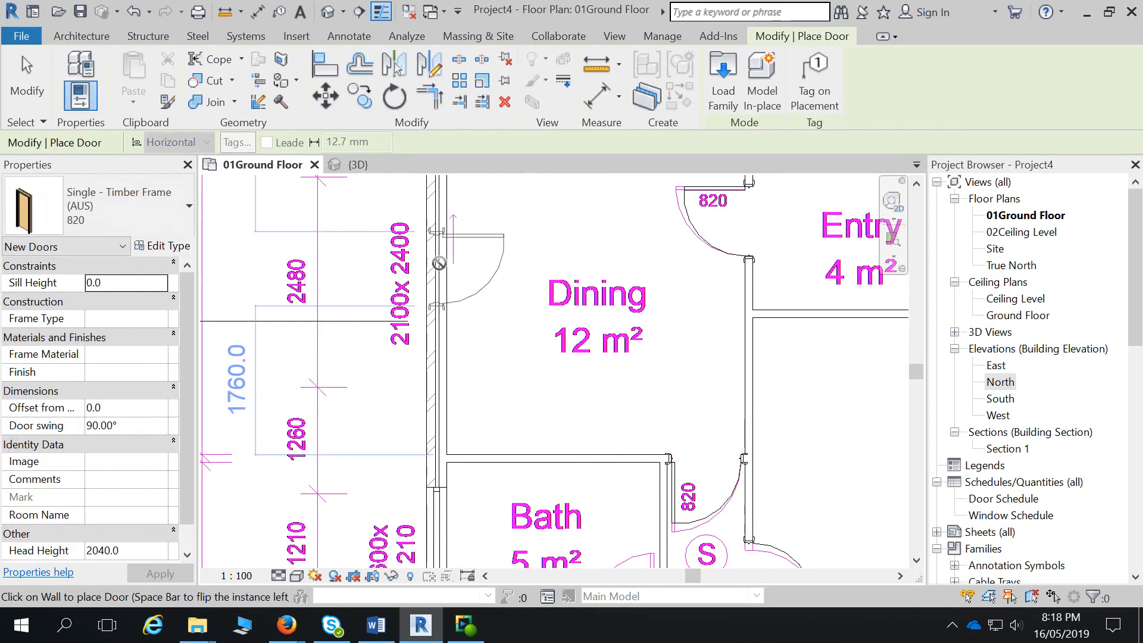
{"action": "left_click", "coordinate": [722, 74]}
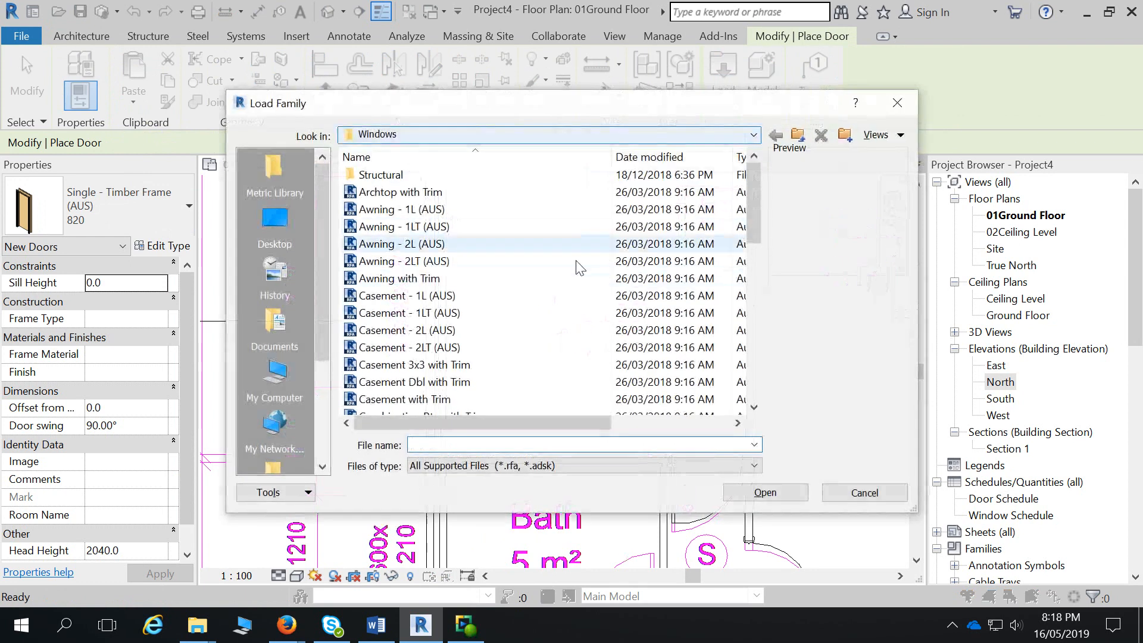
{"action": "left_click", "coordinate": [292, 177]}
{"action": "scroll", "coordinate": [451, 384], "scroll_direction": "down", "scroll_amount": 4}
{"action": "scroll", "coordinate": [428, 369], "scroll_direction": "up", "scroll_amount": 4}
{"action": "double_click", "coordinate": [381, 331]}
{"action": "scroll", "coordinate": [423, 358], "scroll_direction": "down", "scroll_amount": 10}
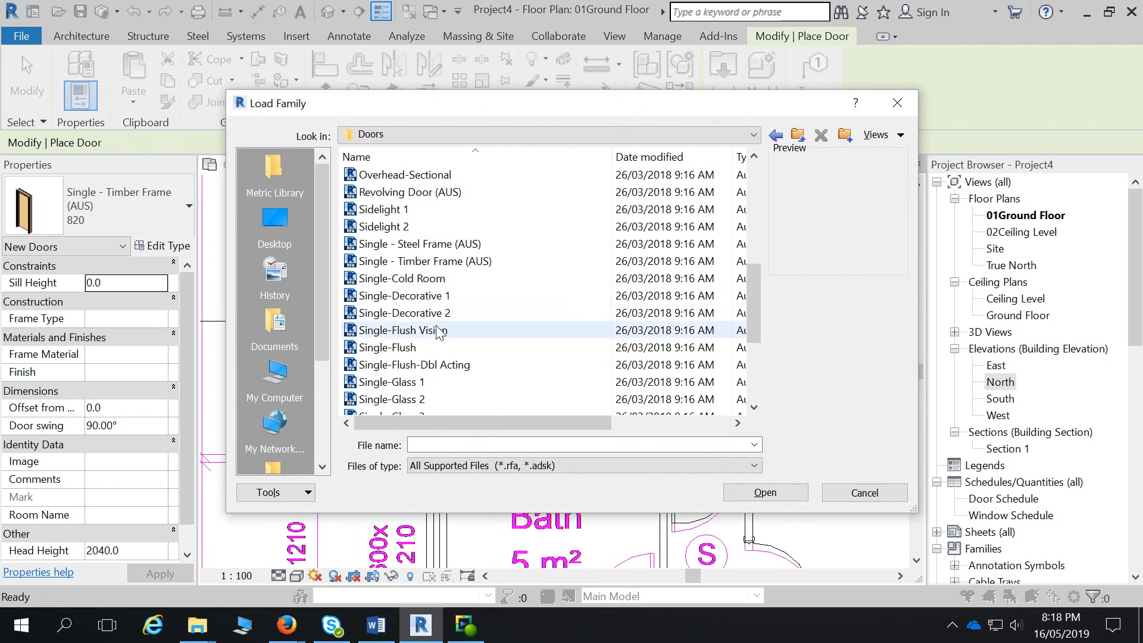
{"action": "scroll", "coordinate": [411, 365], "scroll_direction": "down", "scroll_amount": 1}
{"action": "left_click", "coordinate": [407, 353]}
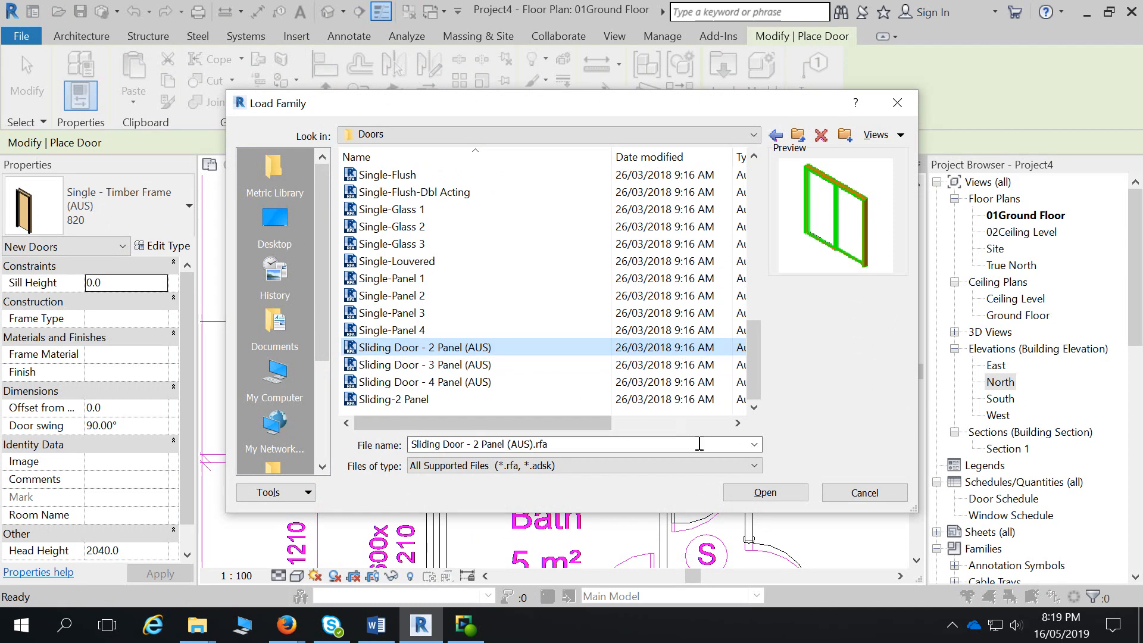
{"action": "left_click", "coordinate": [791, 496]}
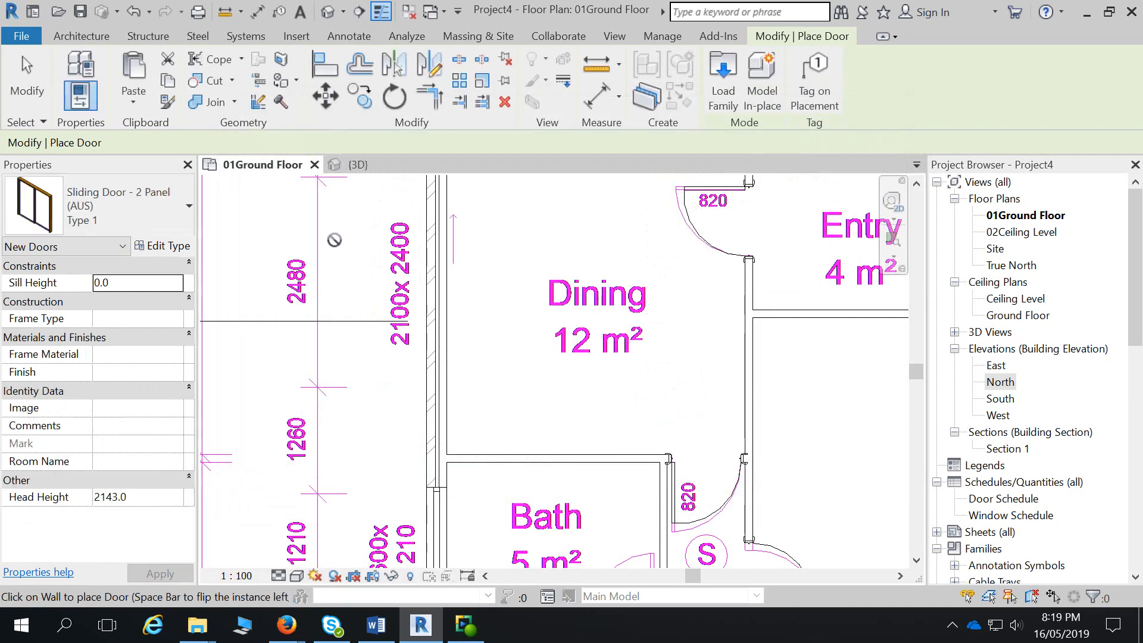
- Place the two-panel sliding door at the 2100 x 2400 CAD mark in Dining's exterior wall
{"action": "left_click", "coordinate": [437, 272]}
{"action": "middle_click_drag", "start_coordinate": [483, 332], "coordinate": [484, 443]}
{"action": "left_click", "coordinate": [27, 72]}
{"action": "left_click", "coordinate": [424, 390]}
{"action": "left_click", "coordinate": [417, 391]}
- Place the BABPA laundry door and window combo, type 1450x2100 2040x0820, in L'dry's exterior wall as a window
{"action": "scroll", "coordinate": [451, 381], "scroll_direction": "up", "scroll_amount": 5}
{"action": "middle_click_drag", "start_coordinate": [479, 290], "coordinate": [471, 493]}
{"action": "scroll", "coordinate": [466, 482], "scroll_direction": "down", "scroll_amount": 9}
{"action": "middle_click_drag", "start_coordinate": [470, 369], "coordinate": [472, 407]}
{"action": "key", "text": "w"}
{"action": "key", "text": "n"}
{"action": "left_click", "coordinate": [126, 209]}
{"action": "scroll", "coordinate": [107, 346], "scroll_direction": "down", "scroll_amount": 5}
{"action": "scroll", "coordinate": [108, 352], "scroll_direction": "up", "scroll_amount": 4}
{"action": "scroll", "coordinate": [113, 357], "scroll_direction": "down", "scroll_amount": 1}
{"action": "left_click", "coordinate": [144, 390]}
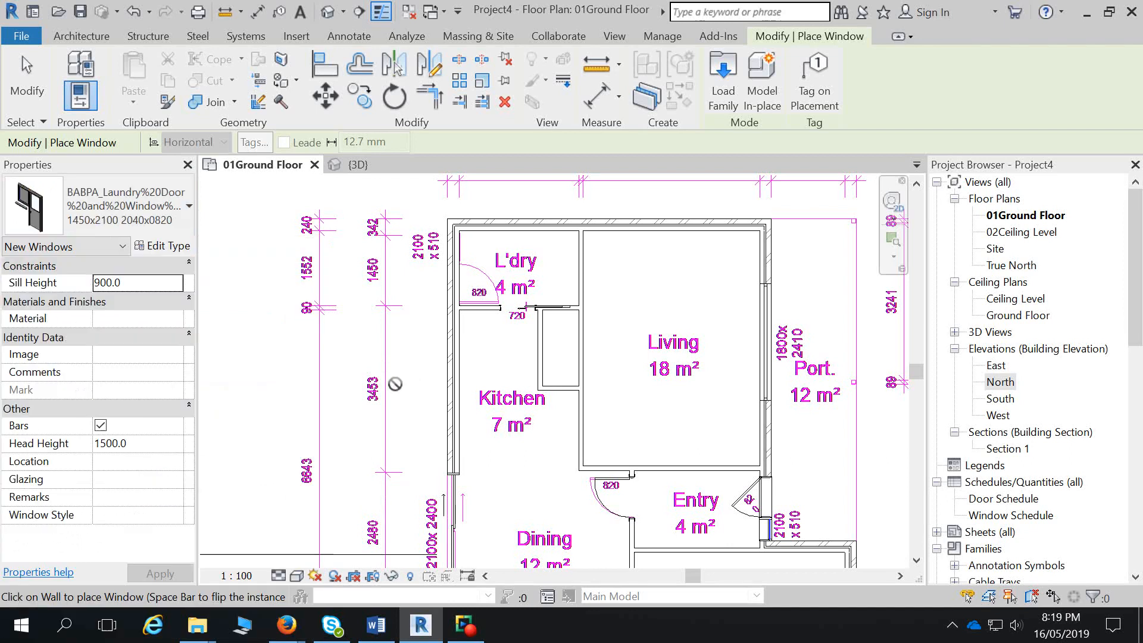
{"action": "left_click", "coordinate": [456, 273]}
{"action": "key", "text": "Escape"}
{"action": "key", "text": "Escape"}
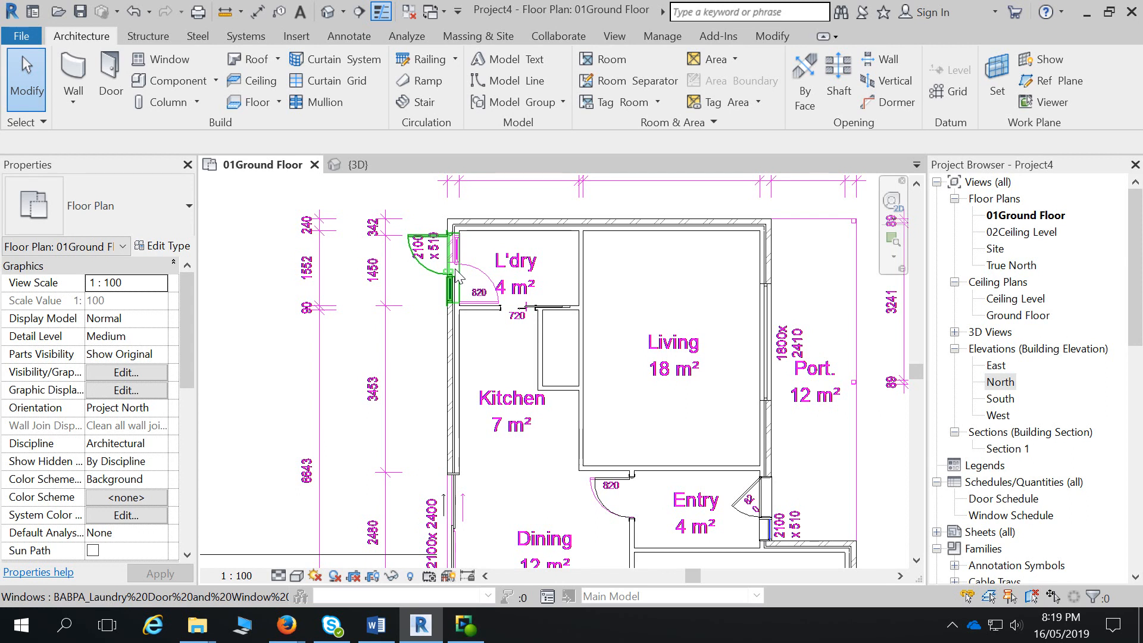
- Flip the laundry door and window combo to swing inward, and move it so its door leaf lines up with the CAD door
{"action": "left_click", "coordinate": [457, 274]}
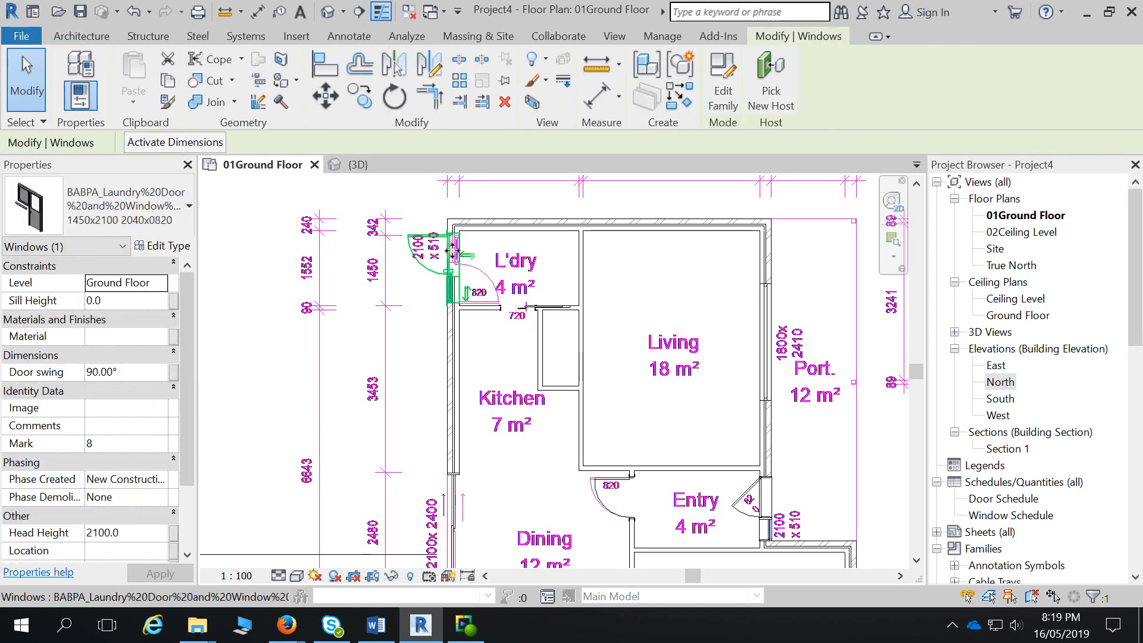
{"action": "left_click", "coordinate": [466, 258]}
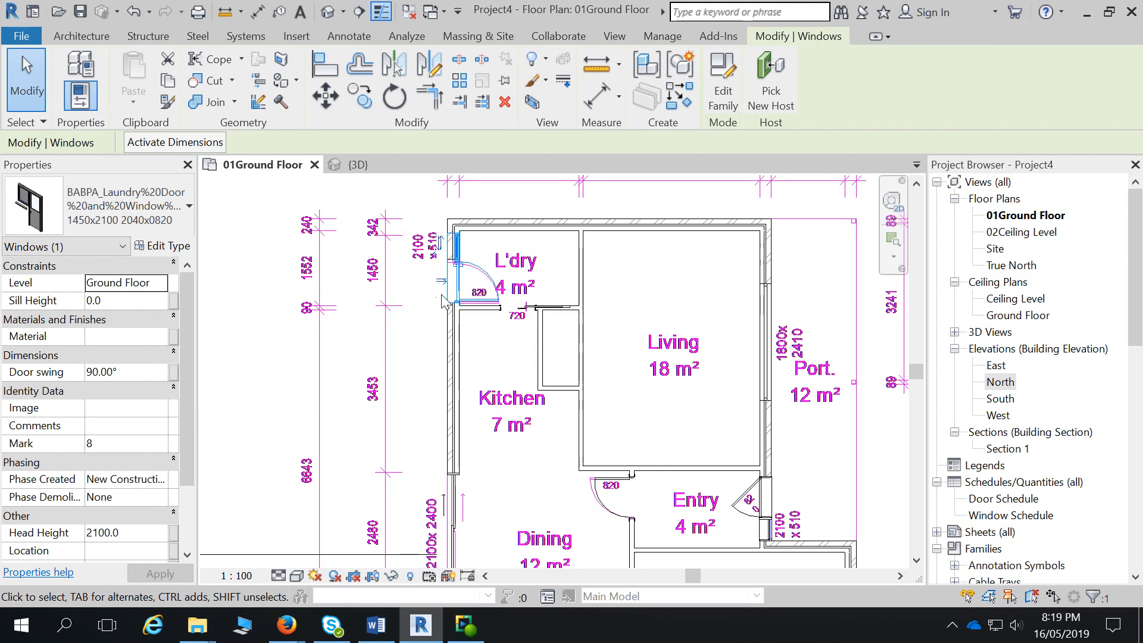
{"action": "scroll", "coordinate": [455, 310], "scroll_direction": "up", "scroll_amount": 5}
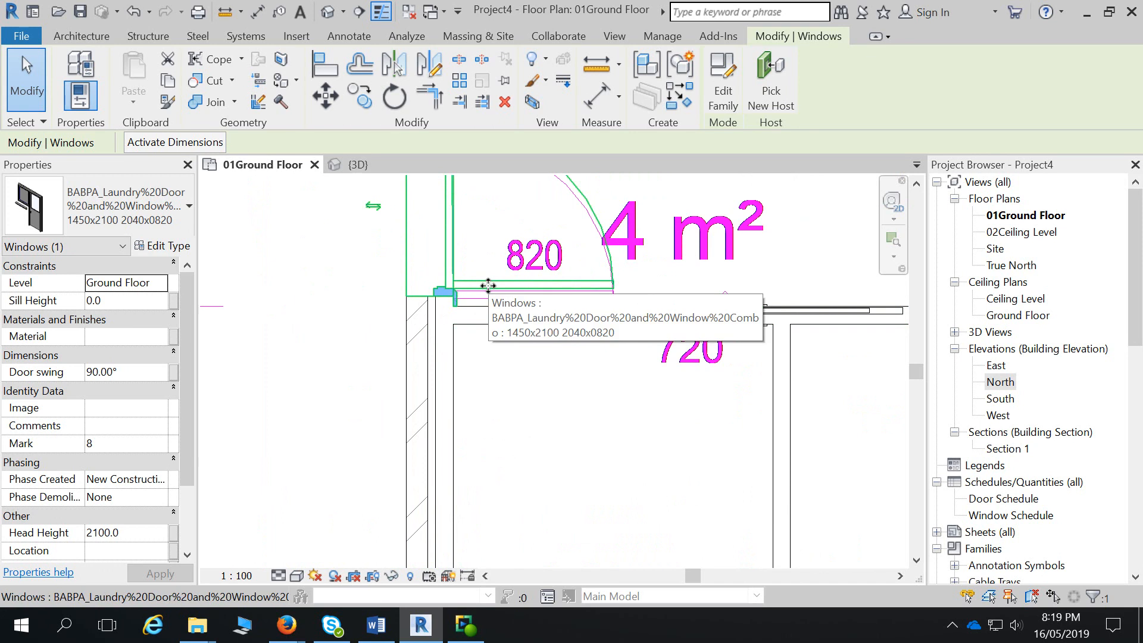
{"action": "key", "text": "m"}
{"action": "key", "text": "v"}
{"action": "scroll", "coordinate": [485, 285], "scroll_direction": "up", "scroll_amount": 4}
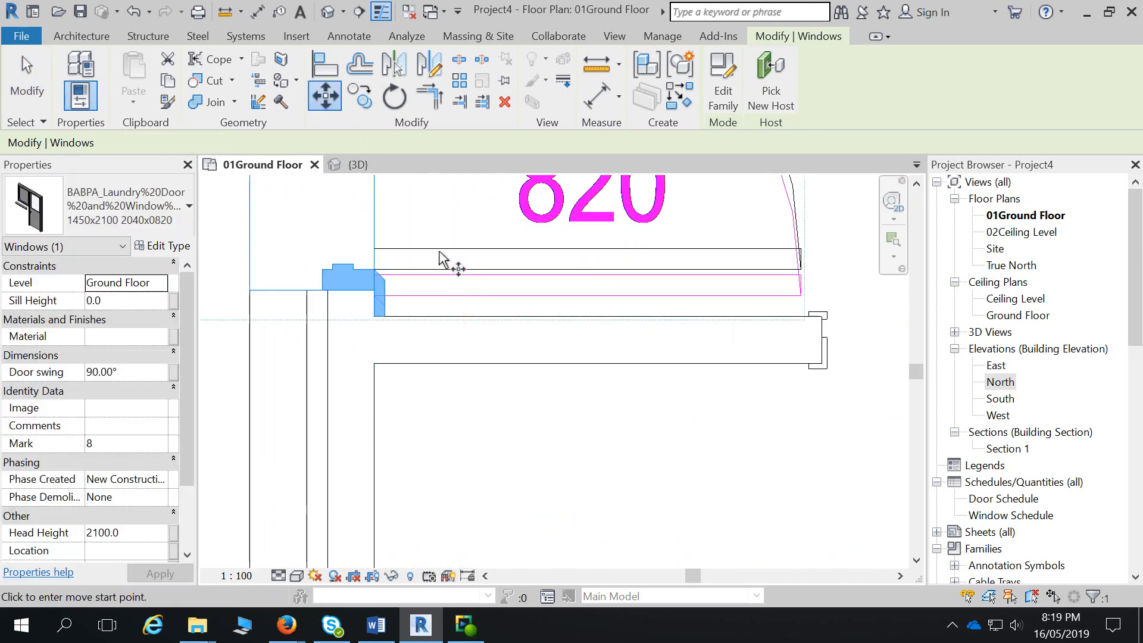
{"action": "left_click", "coordinate": [440, 259]}
{"action": "left_click", "coordinate": [441, 285]}
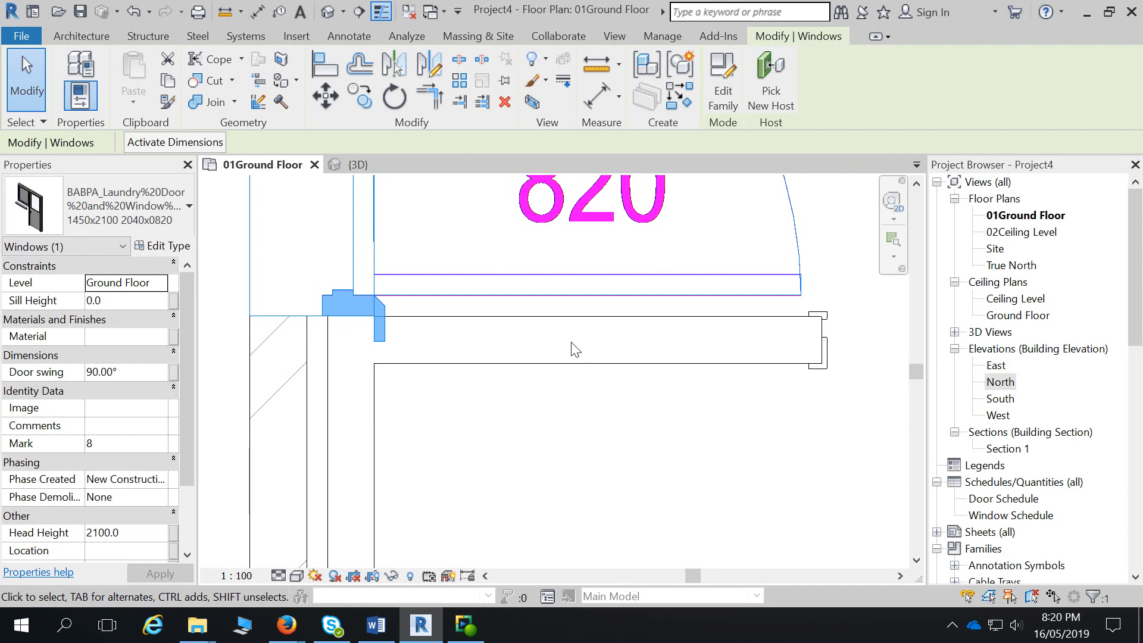
{"action": "scroll", "coordinate": [576, 343], "scroll_direction": "down", "scroll_amount": 3}
{"action": "left_click", "coordinate": [576, 420]}
- Preview the Sliding Door - 2 Panel (AUS) and Sliding-2 Panel door families in the Doors library without loading either
{"action": "middle_click_drag", "start_coordinate": [538, 426], "coordinate": [402, 333]}
{"action": "scroll", "coordinate": [424, 535], "scroll_direction": "down", "scroll_amount": 1}
{"action": "scroll", "coordinate": [410, 351], "scroll_direction": "down", "scroll_amount": 6}
{"action": "middle_click_drag", "start_coordinate": [612, 453], "coordinate": [574, 268]}
{"action": "scroll", "coordinate": [575, 274], "scroll_direction": "down", "scroll_amount": 2}
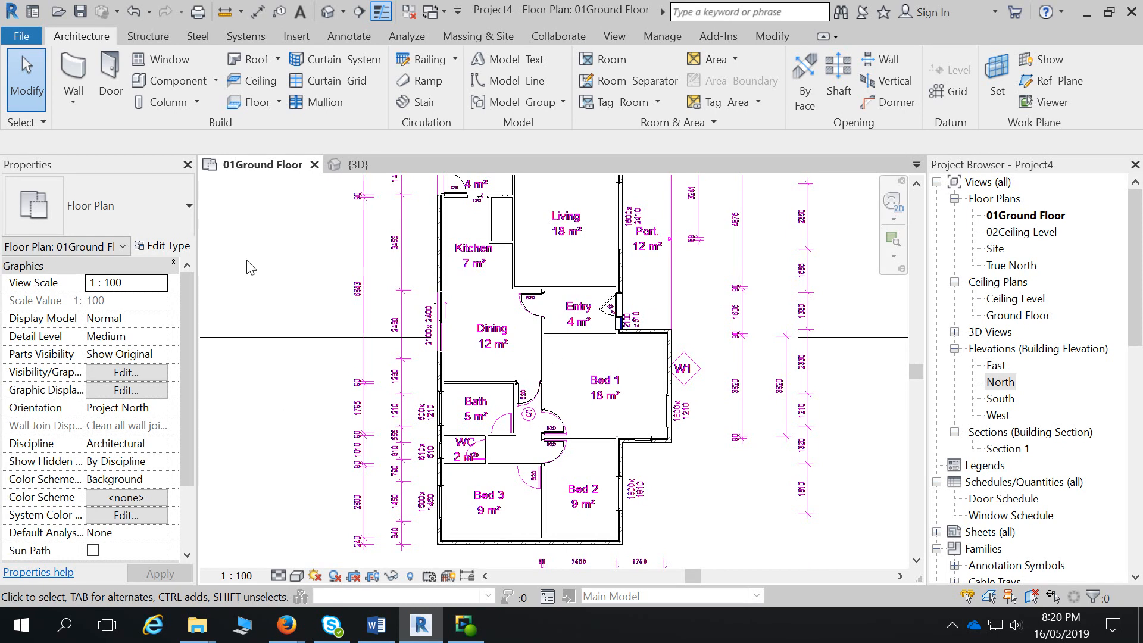
{"action": "left_click", "coordinate": [110, 74]}
{"action": "left_click", "coordinate": [723, 78]}
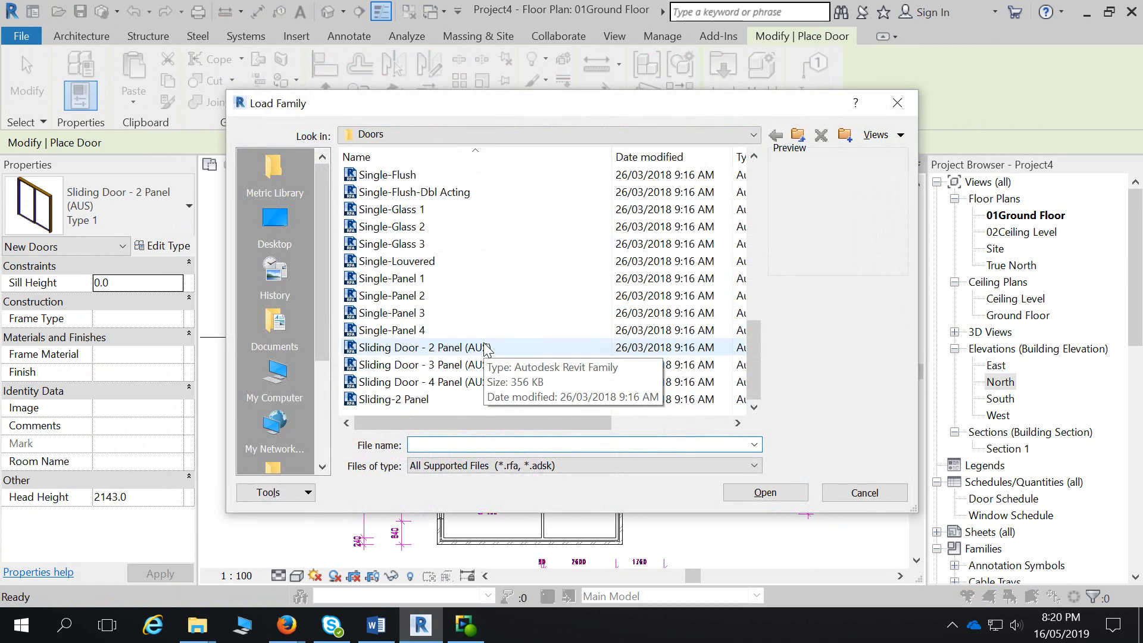
{"action": "left_click", "coordinate": [450, 350]}
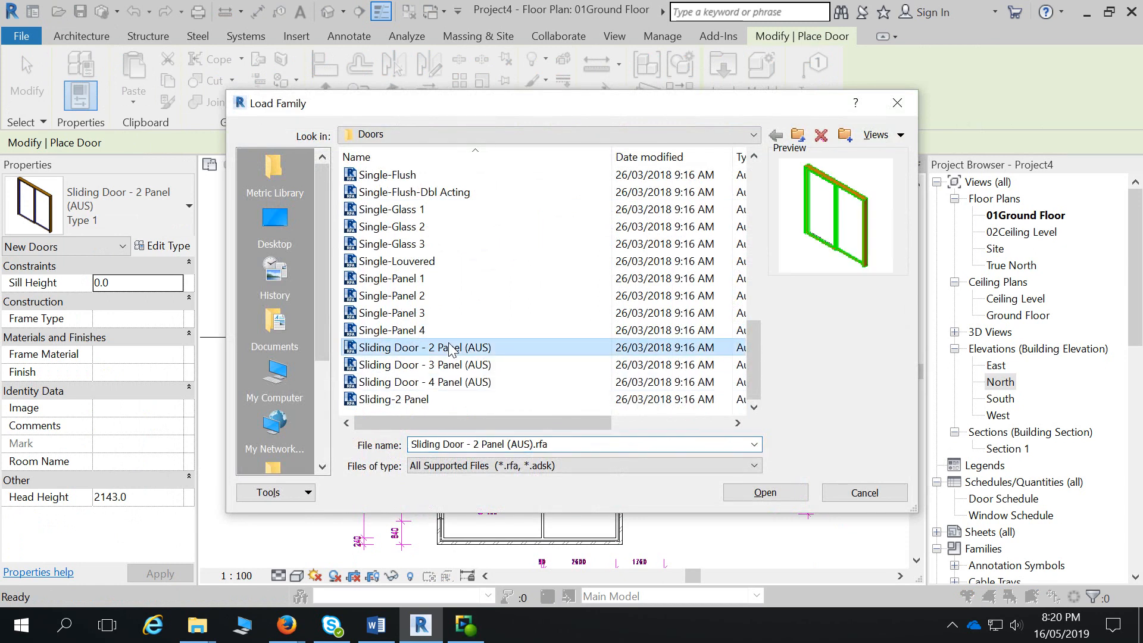
{"action": "left_click", "coordinate": [385, 399]}
{"action": "left_click", "coordinate": [442, 348]}
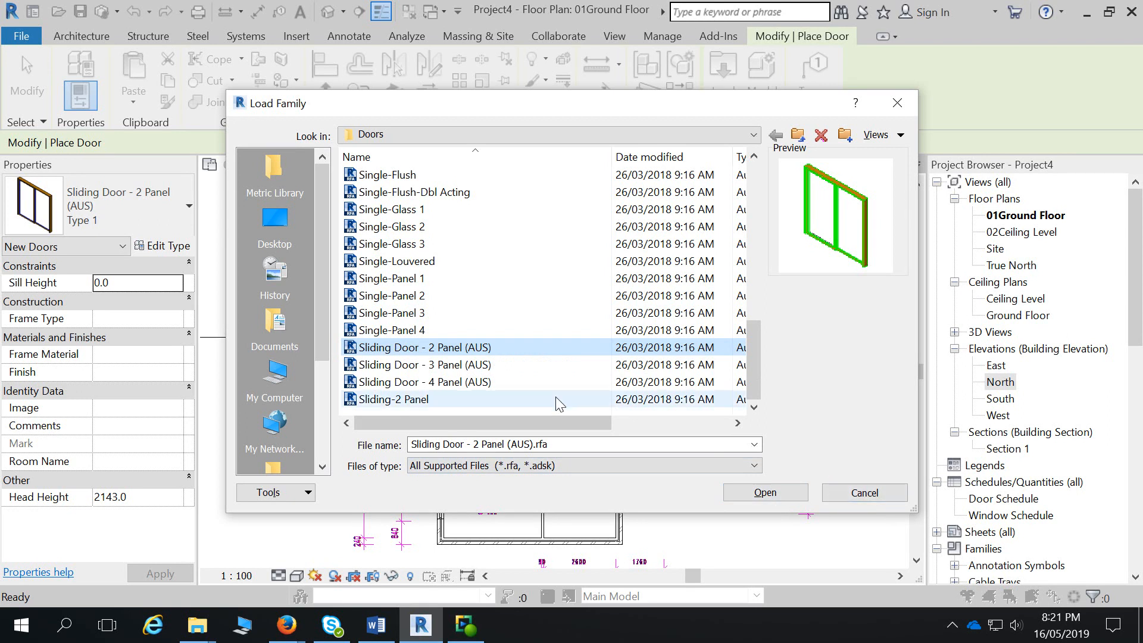
{"action": "left_click", "coordinate": [855, 498]}
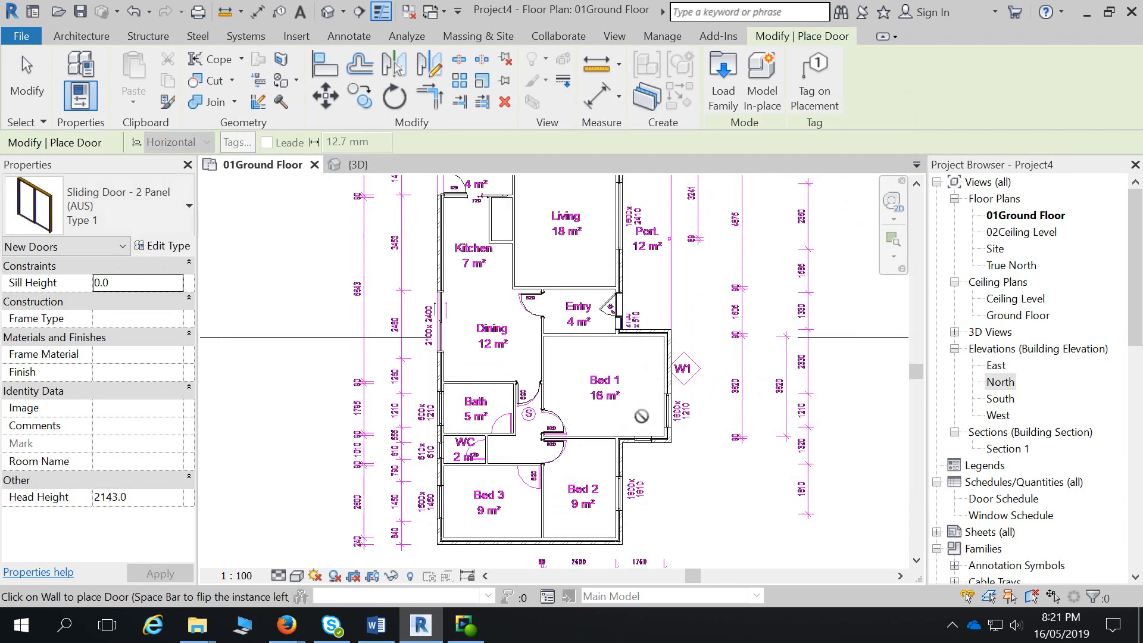
{"action": "key", "text": "Escape"}
{"action": "key", "text": "Escape"}
- Switch the ground floor plan to the Wireframe visual style
{"action": "scroll", "coordinate": [403, 278], "scroll_direction": "down", "scroll_amount": 1}
{"action": "scroll", "coordinate": [631, 314], "scroll_direction": "up", "scroll_amount": 3}
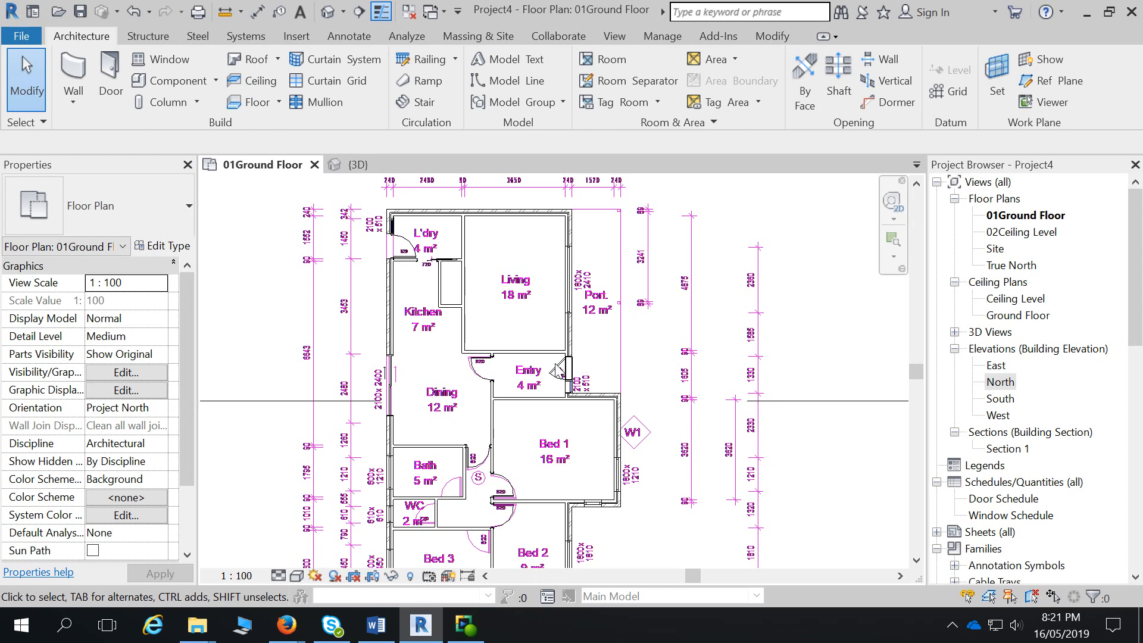
{"action": "scroll", "coordinate": [502, 329], "scroll_direction": "up", "scroll_amount": 3}
{"action": "left_click", "coordinate": [574, 391]}
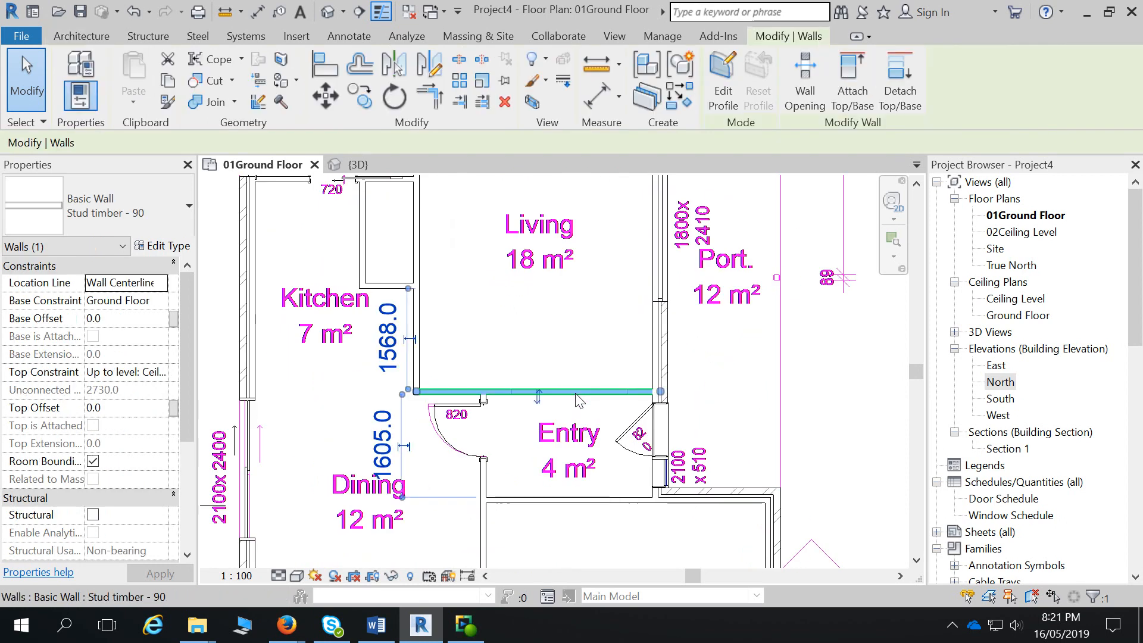
{"action": "key", "text": "w"}
{"action": "key", "text": "f"}
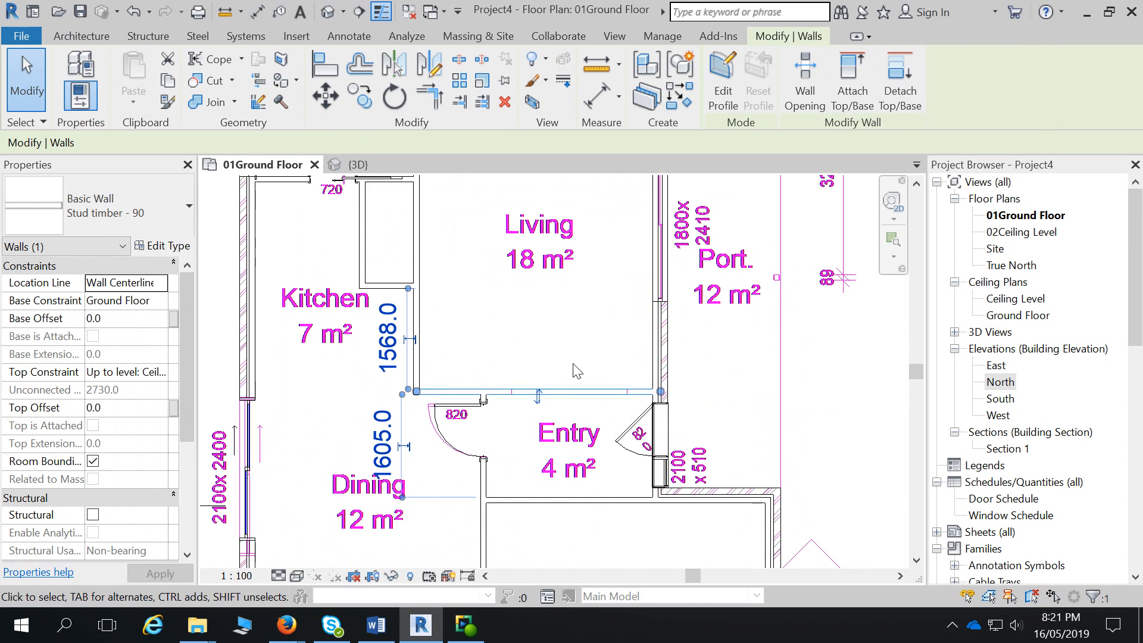
{"action": "left_click", "coordinate": [627, 312]}
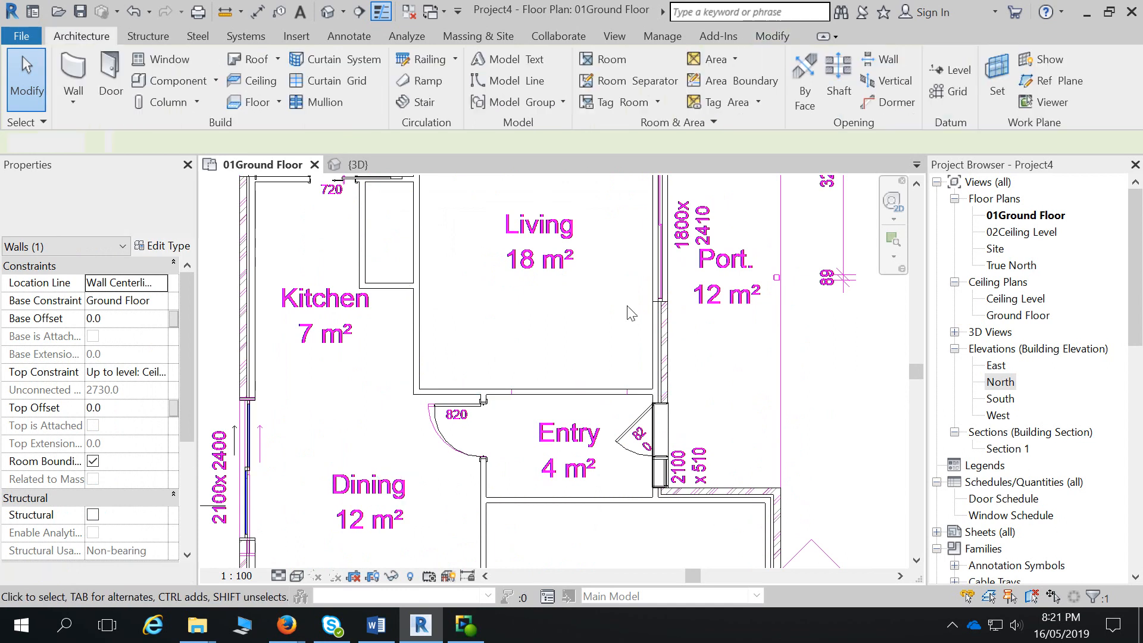
{"action": "left_click", "coordinate": [107, 71]}
{"action": "left_click", "coordinate": [723, 90]}
{"action": "double_click", "coordinate": [482, 173]}
{"action": "left_click", "coordinate": [481, 173]}
{"action": "left_click", "coordinate": [897, 110]}
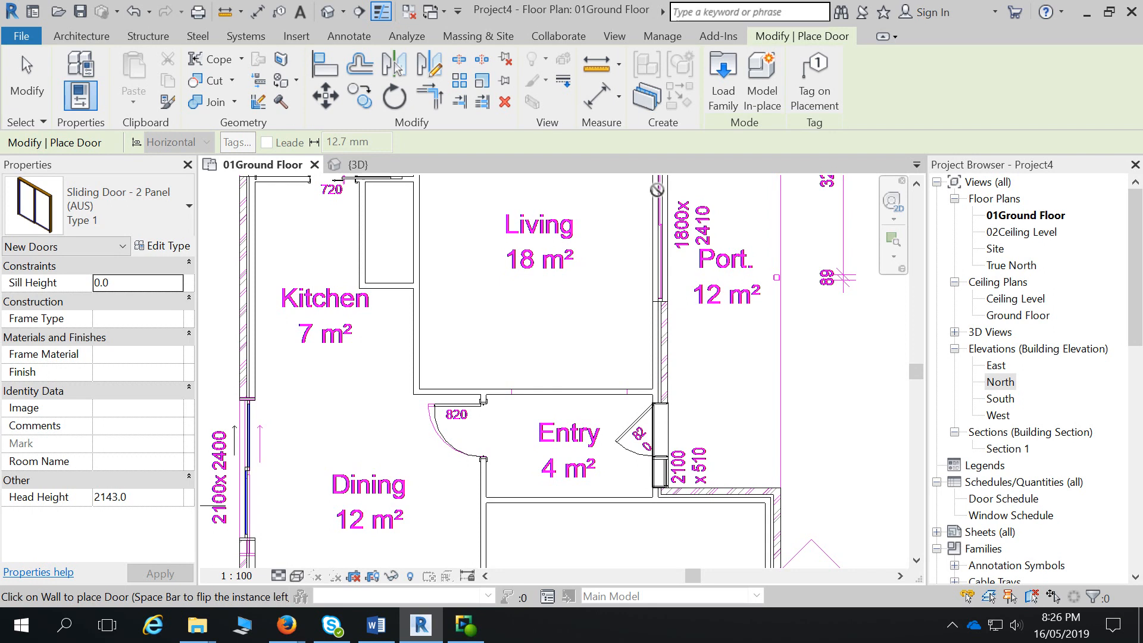
- Open the 3D view and examine the windows and doors along the Dining and Bath side of the house
{"action": "left_click", "coordinate": [356, 165]}
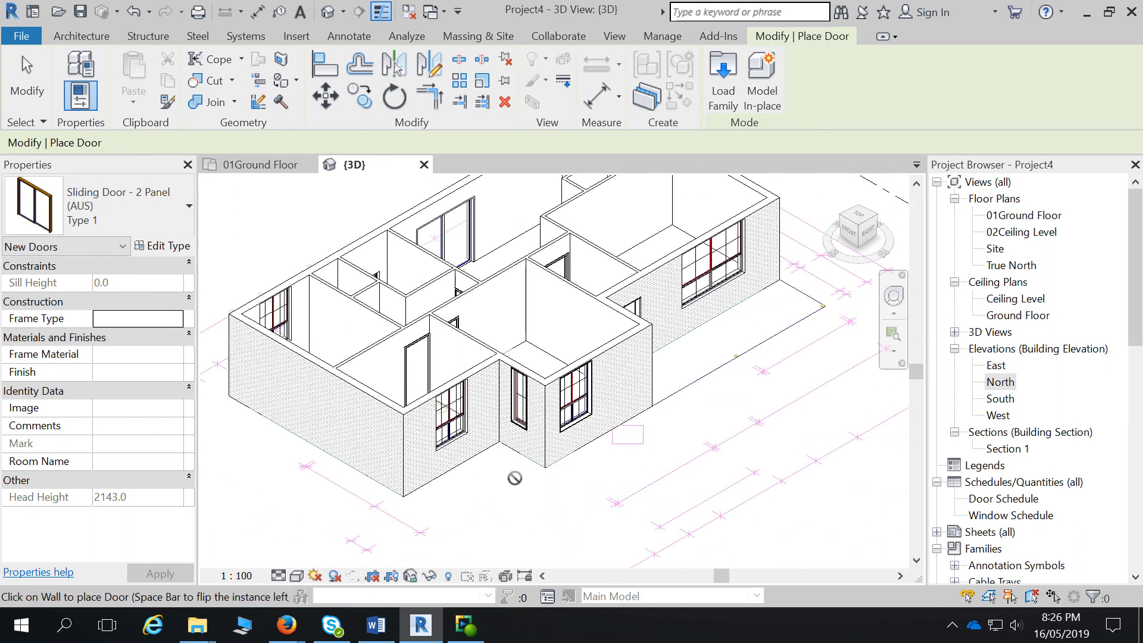
{"action": "left_click", "coordinate": [26, 84]}
{"action": "scroll", "coordinate": [561, 454], "scroll_direction": "up", "scroll_amount": 2}
{"action": "middle_click_drag", "start_coordinate": [565, 443], "coordinate": [610, 435]}
{"action": "middle_click_drag", "start_coordinate": [579, 442], "coordinate": [814, 364], "text": "shift"}
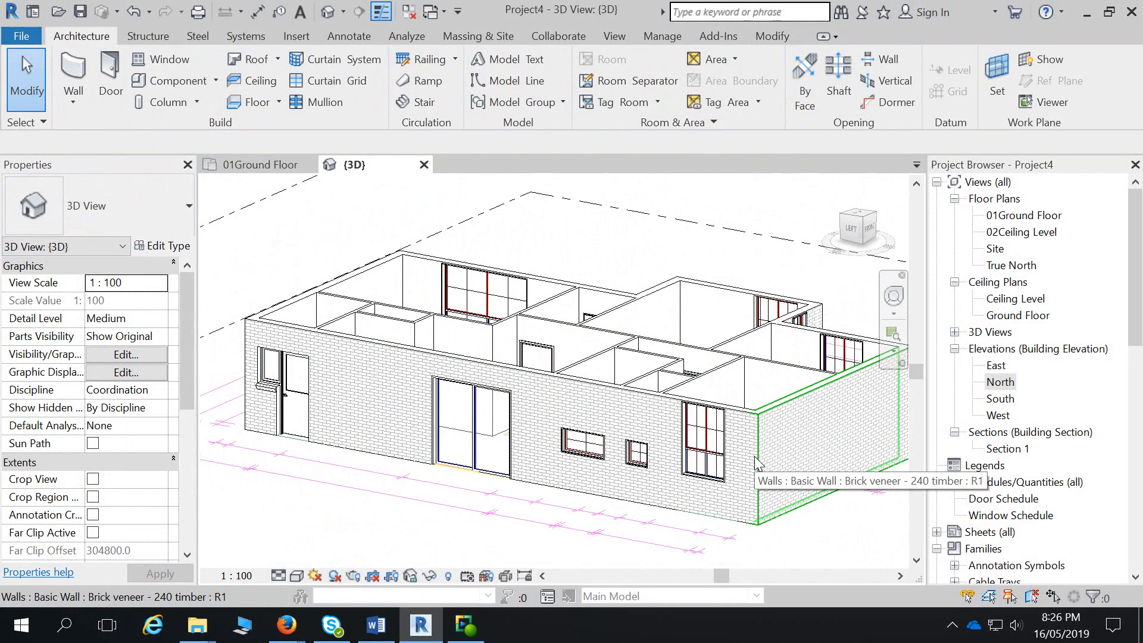
{"action": "scroll", "coordinate": [703, 425], "scroll_direction": "up", "scroll_amount": 4}
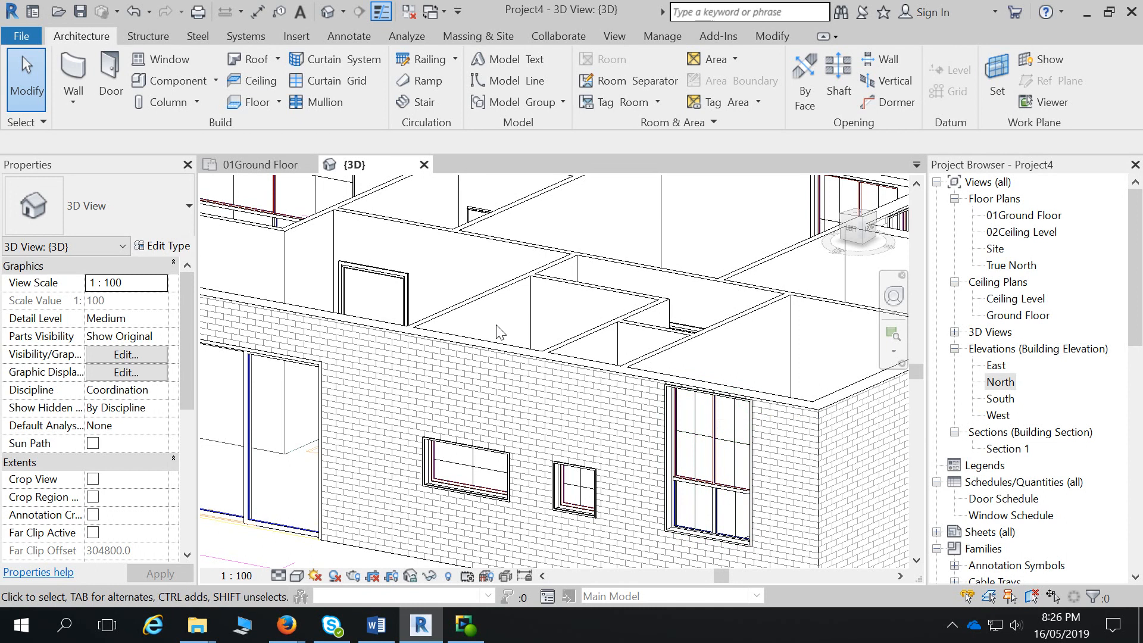
- Draw a level at 2230 mm across the East elevation, between Ground Floor and Ceiling Level, without creating a plan view
{"action": "double_click", "coordinate": [1003, 387]}
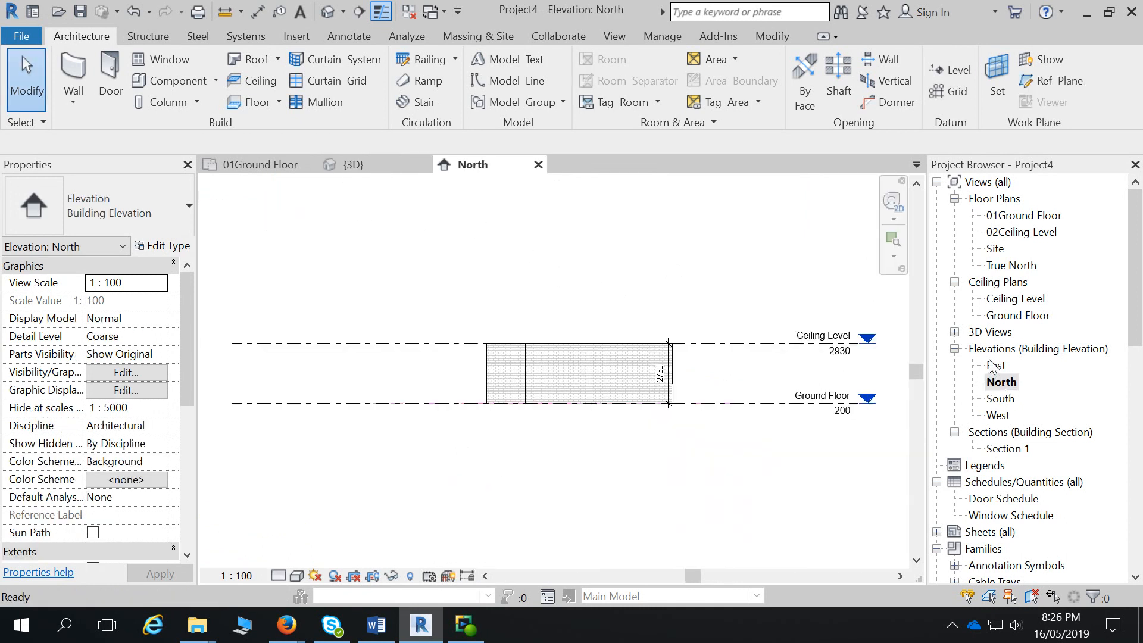
{"action": "double_click", "coordinate": [996, 367]}
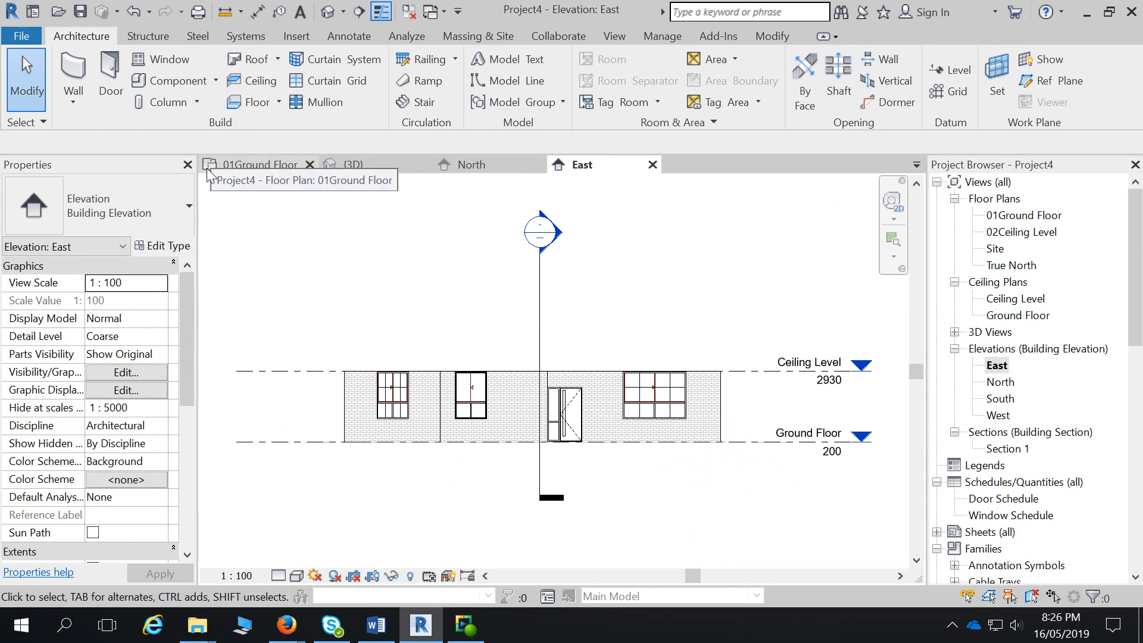
{"action": "left_click", "coordinate": [959, 70]}
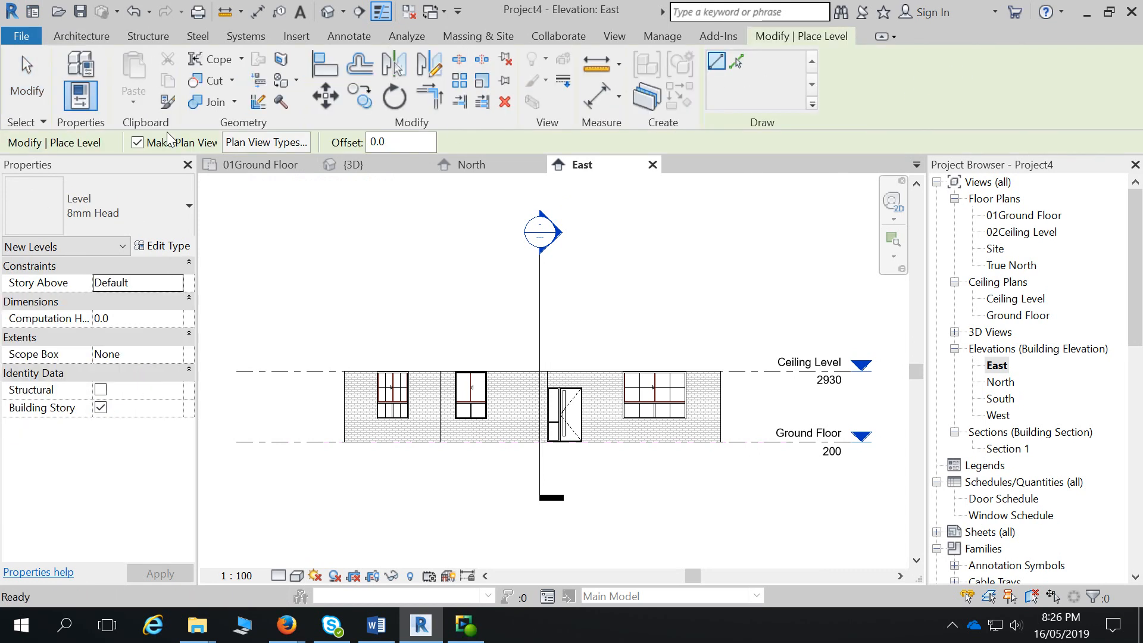
{"action": "left_click", "coordinate": [138, 144]}
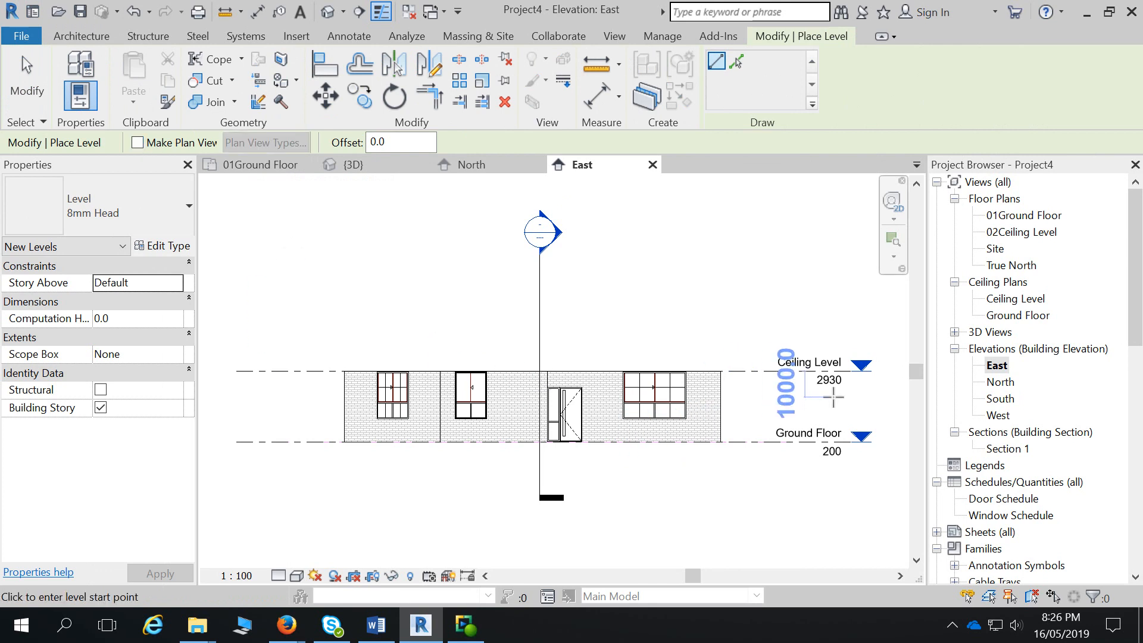
{"action": "left_click", "coordinate": [856, 390]}
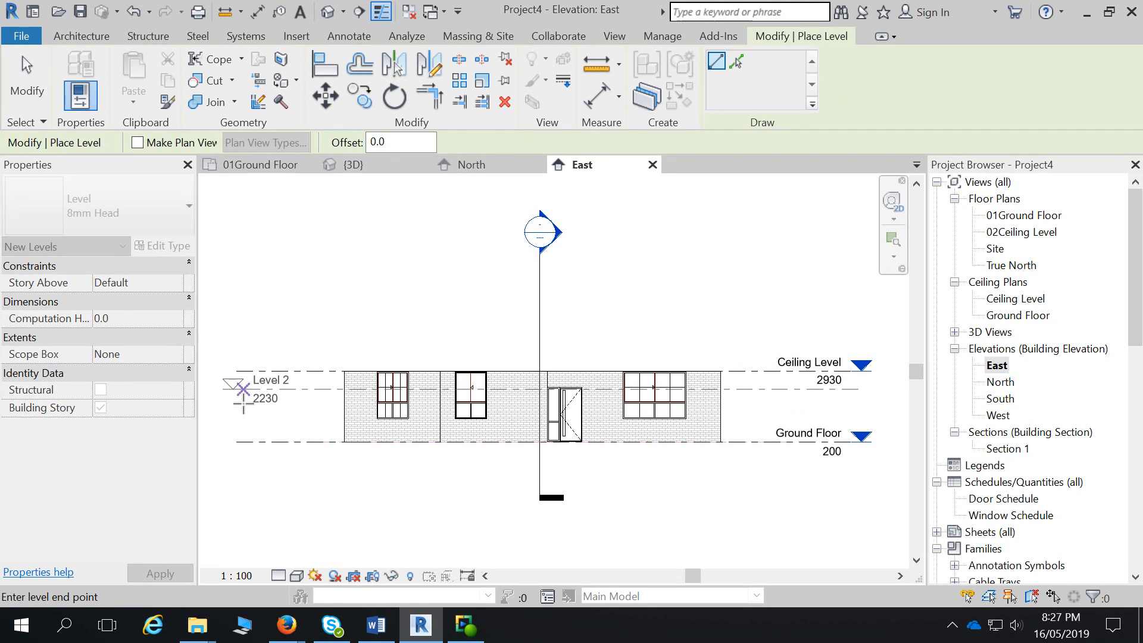
{"action": "left_click", "coordinate": [233, 389]}
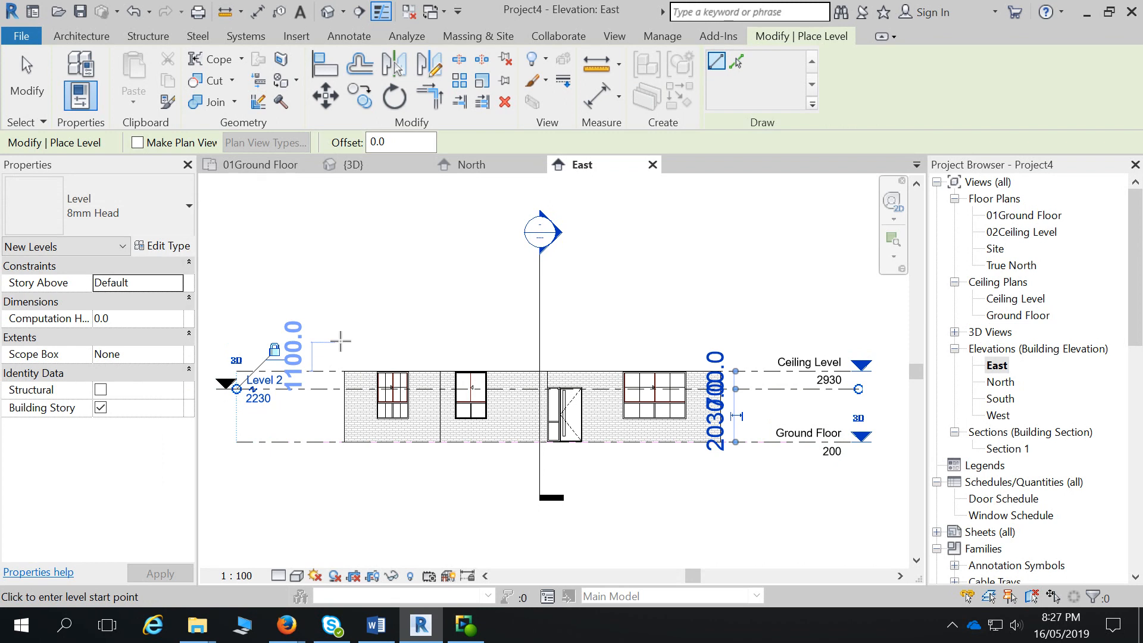
{"action": "key", "text": "Escape"}
{"action": "key", "text": "Escape"}
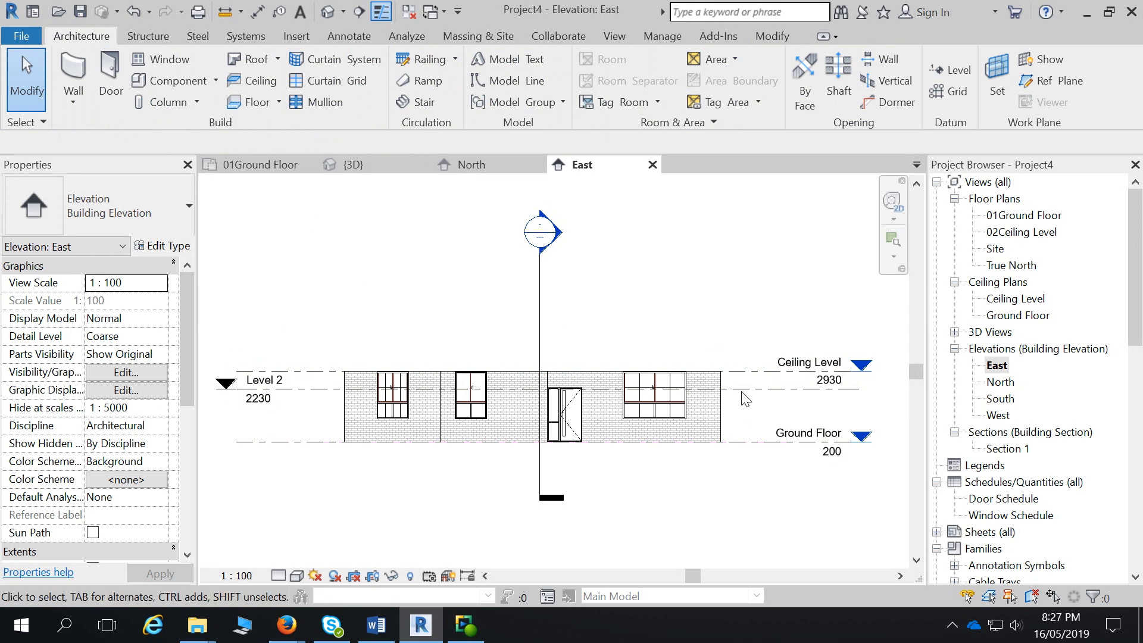
- Delete the 02Ceiling Level floor plan and the Ceiling Level ceiling plan, and undo both deletions
{"action": "left_click_drag", "start_coordinate": [858, 389], "coordinate": [857, 389]}
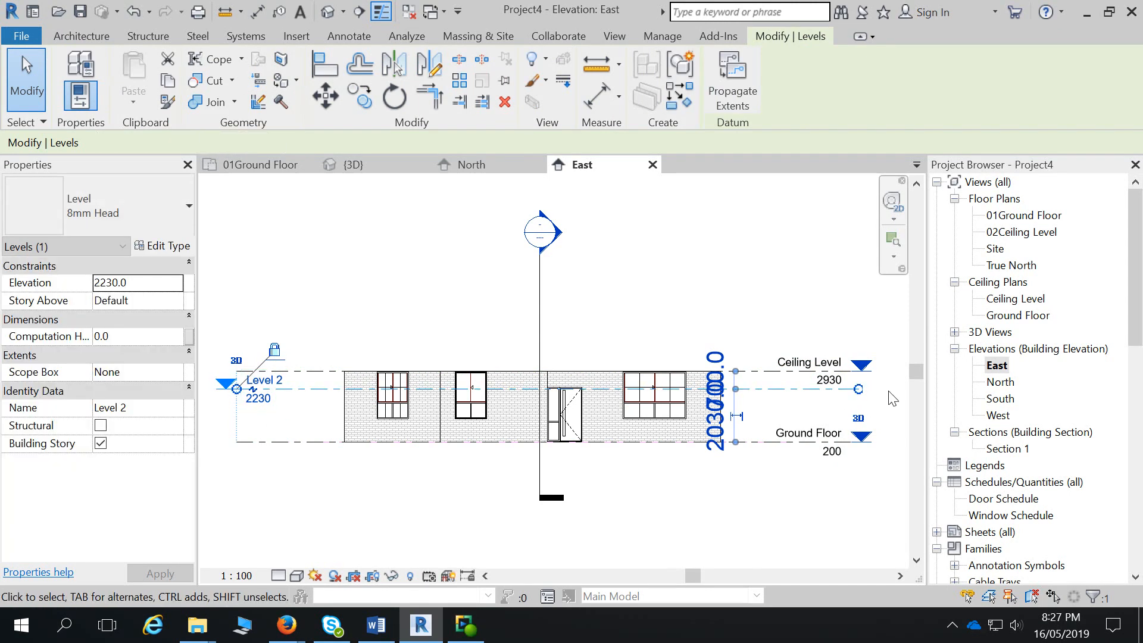
{"action": "left_click", "coordinate": [1024, 233]}
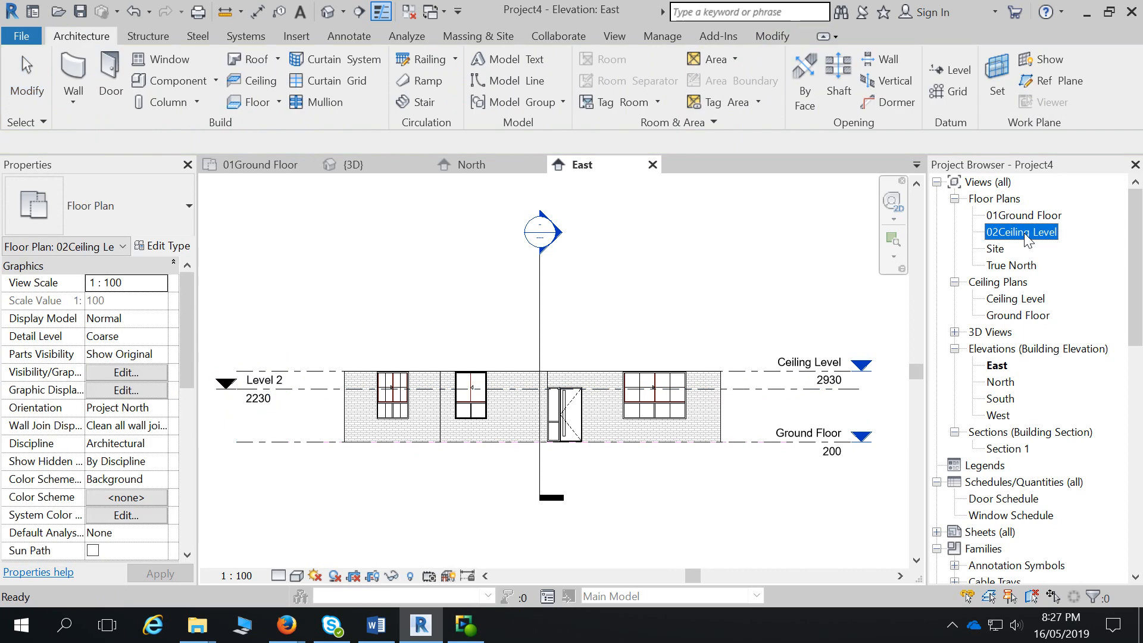
{"action": "key", "text": "Delete"}
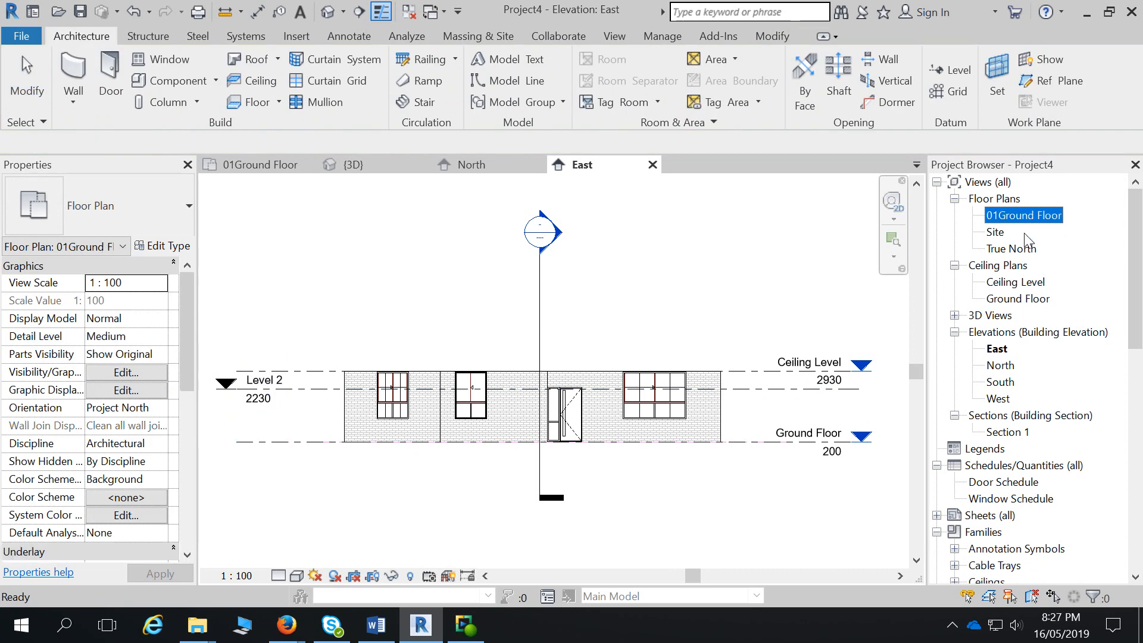
{"action": "left_click", "coordinate": [1019, 287]}
{"action": "key", "text": "Delete"}
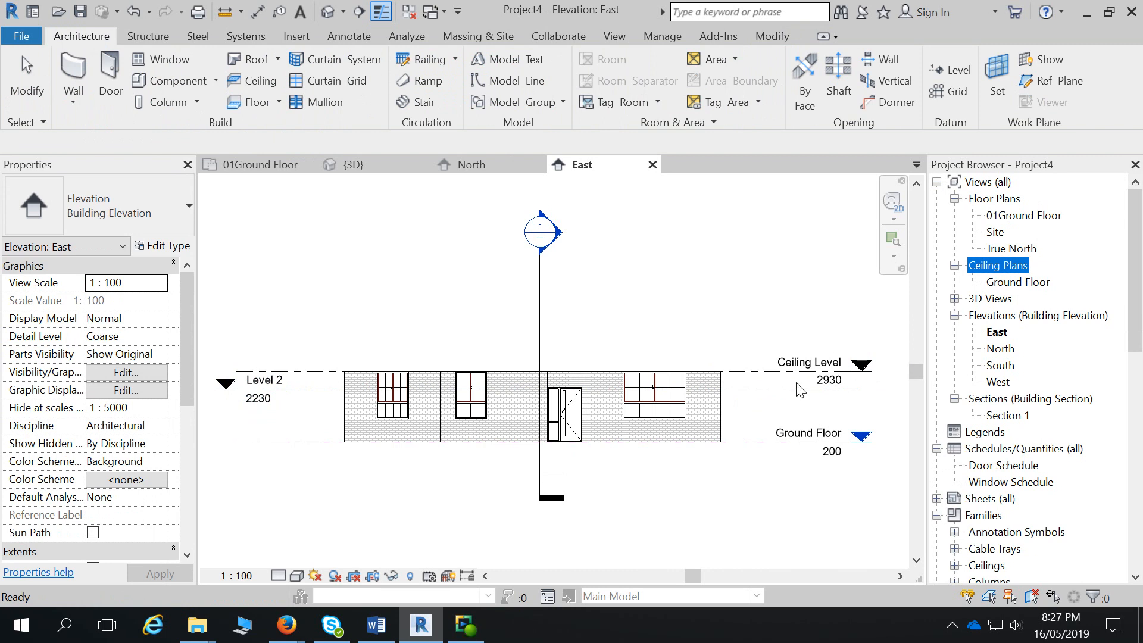
{"action": "key", "text": "ctrl+z"}
{"action": "key", "text": "ctrl+z"}
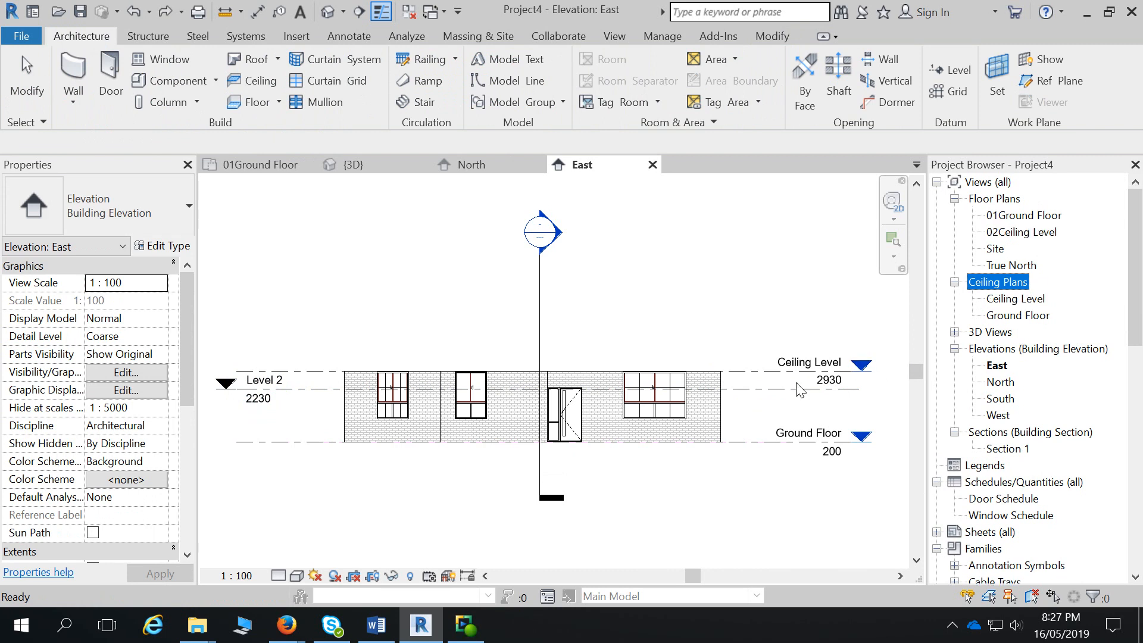
{"action": "left_click", "coordinate": [712, 310]}
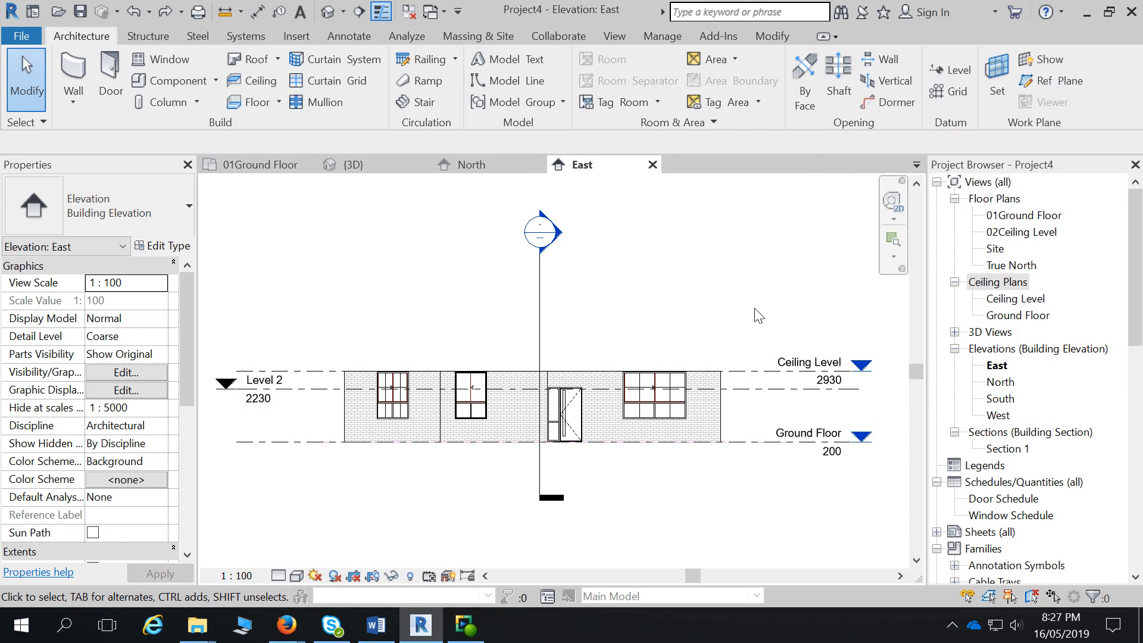
- Align the 1800 x 1810 sliding window's head to Level 2 in the East elevation with Multiple Alignment enabled, and lock it
{"action": "left_click", "coordinate": [774, 38]}
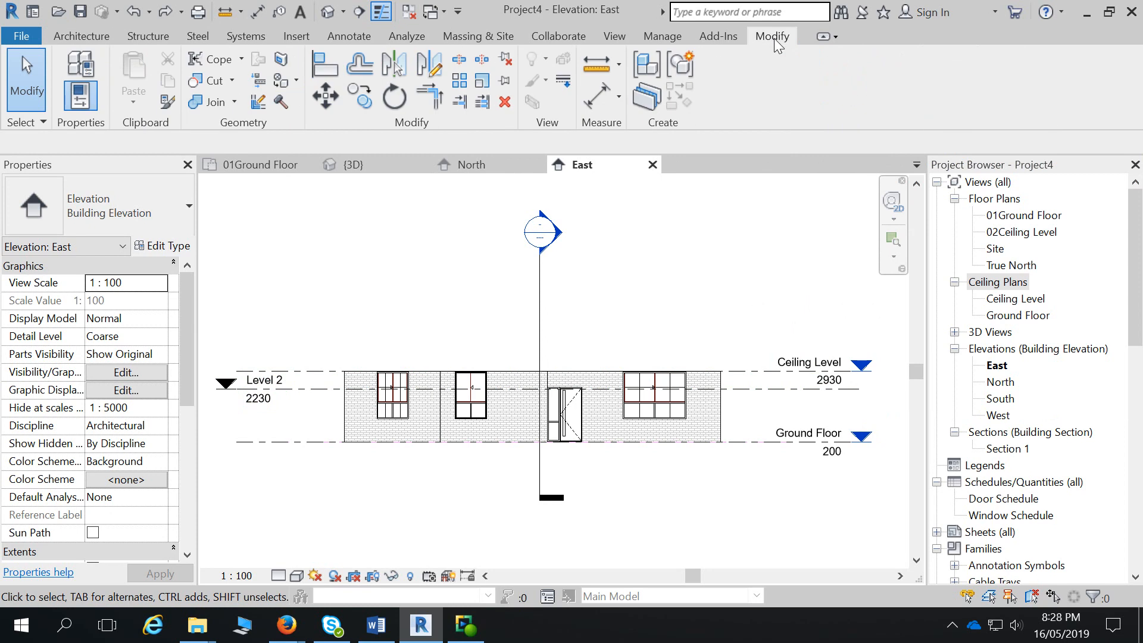
{"action": "left_click", "coordinate": [333, 71]}
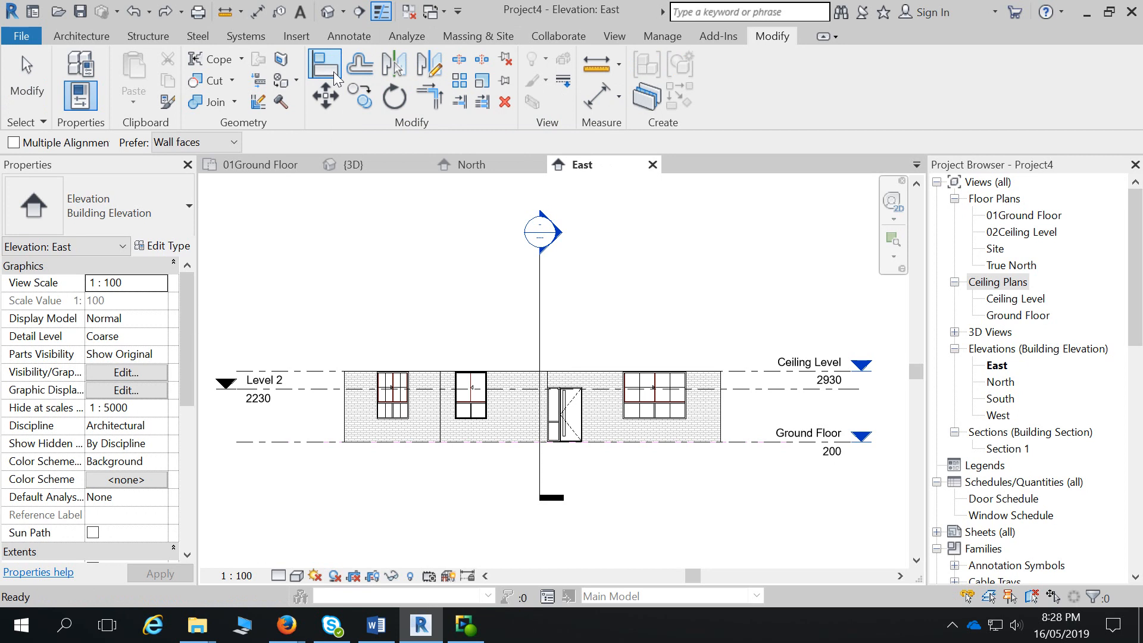
{"action": "left_click", "coordinate": [14, 144]}
{"action": "left_click", "coordinate": [310, 389]}
{"action": "scroll", "coordinate": [327, 390], "scroll_direction": "up", "scroll_amount": 5}
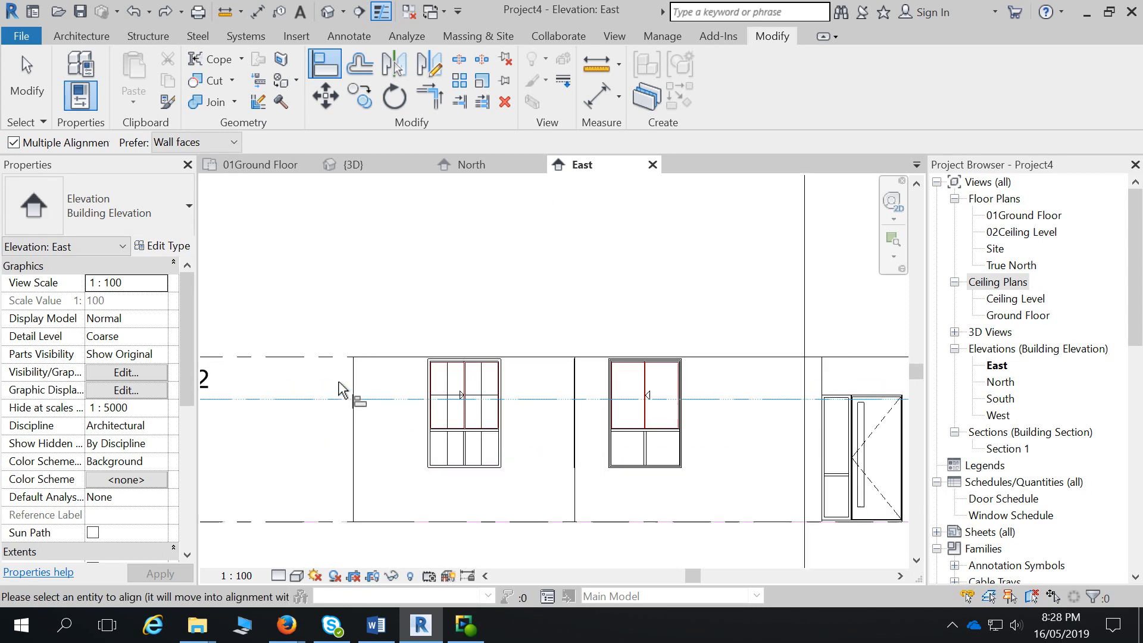
{"action": "left_click", "coordinate": [443, 363]}
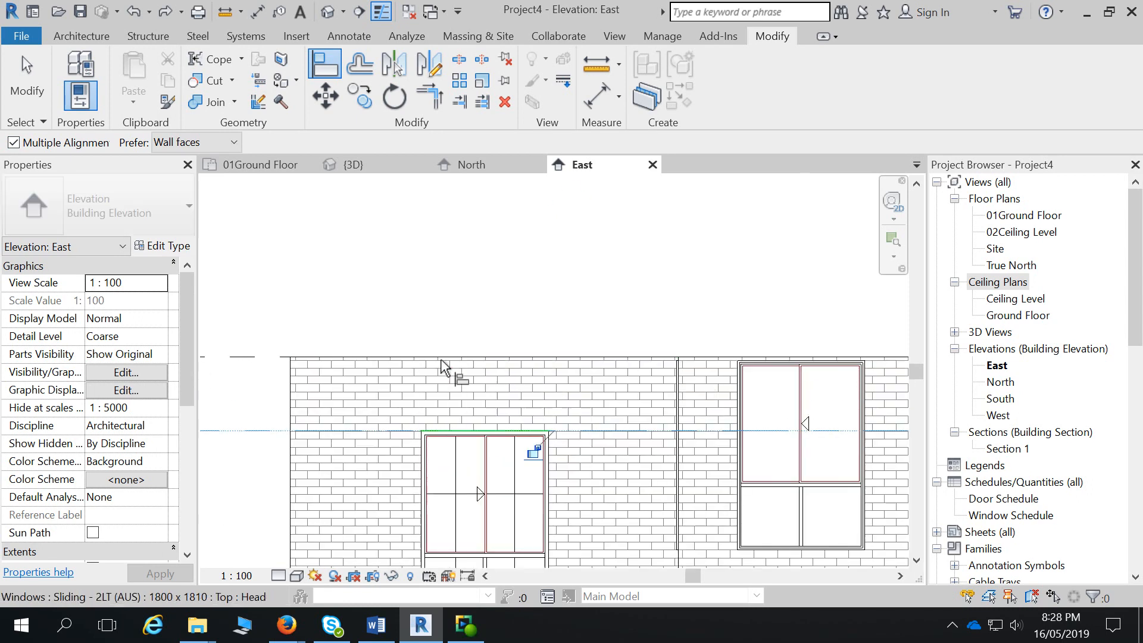
{"action": "left_click", "coordinate": [531, 455]}
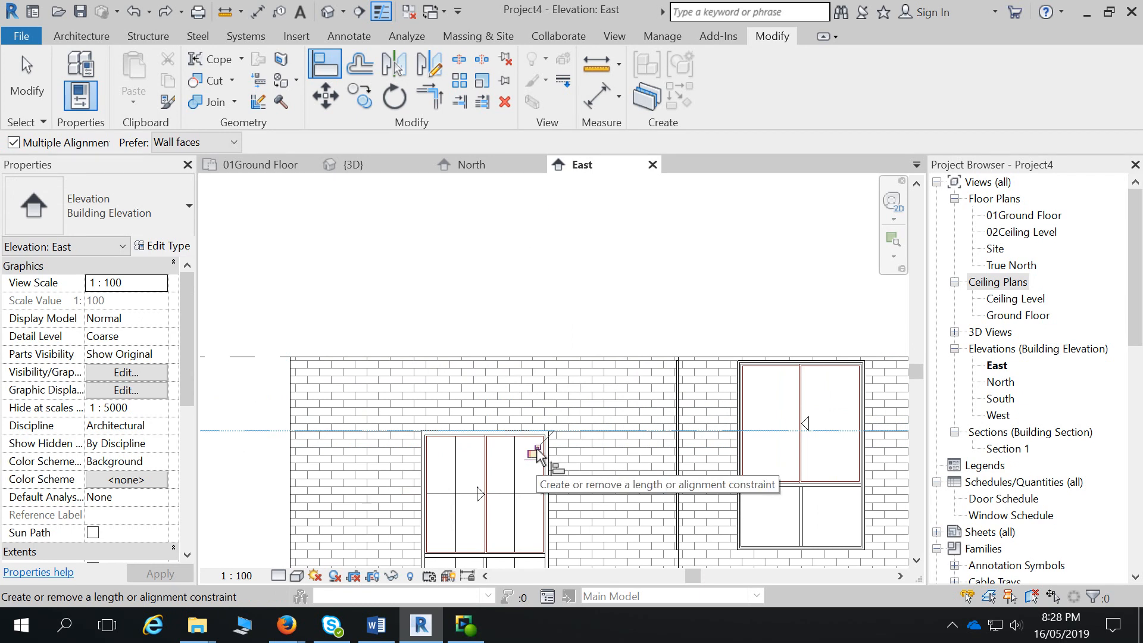
- Align and lock the heads of the 1800 x 1210 window and the wide window beside the entry door to Level 2
{"action": "left_click", "coordinate": [790, 362]}
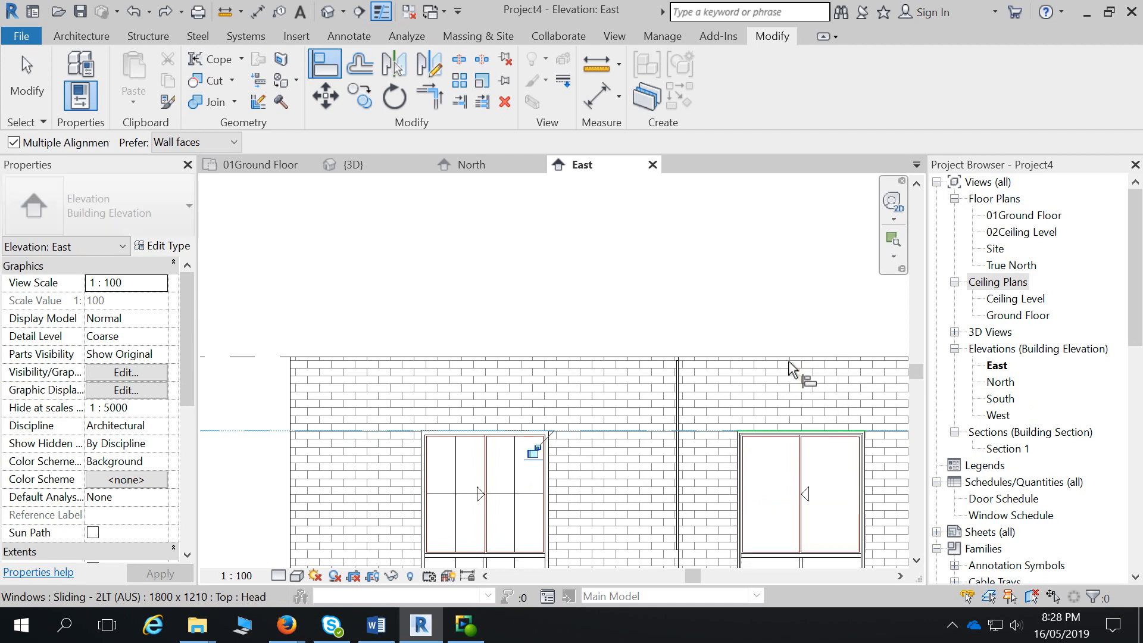
{"action": "left_click", "coordinate": [532, 454]}
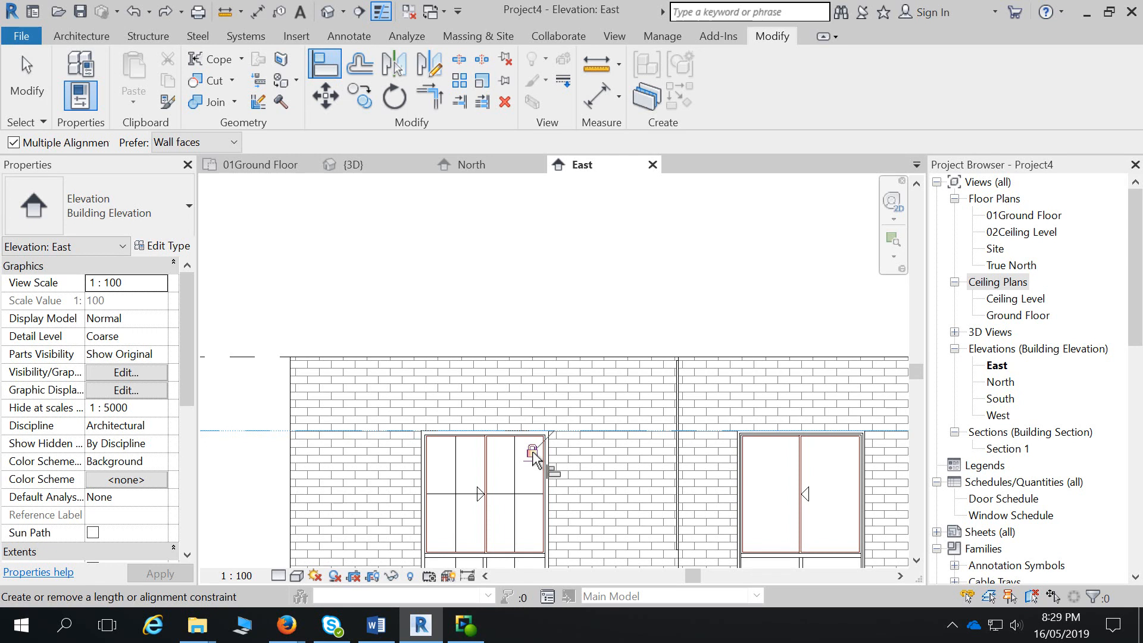
{"action": "scroll", "coordinate": [505, 377], "scroll_direction": "down", "scroll_amount": 4}
{"action": "middle_click_drag", "start_coordinate": [817, 385], "coordinate": [596, 328]}
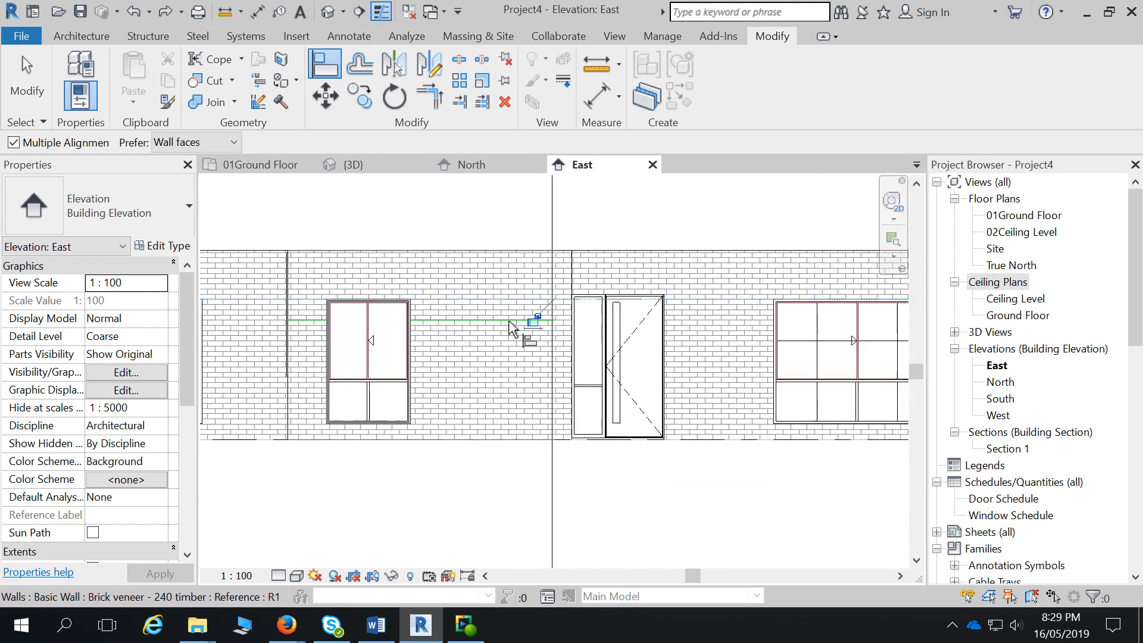
{"action": "left_click", "coordinate": [534, 320]}
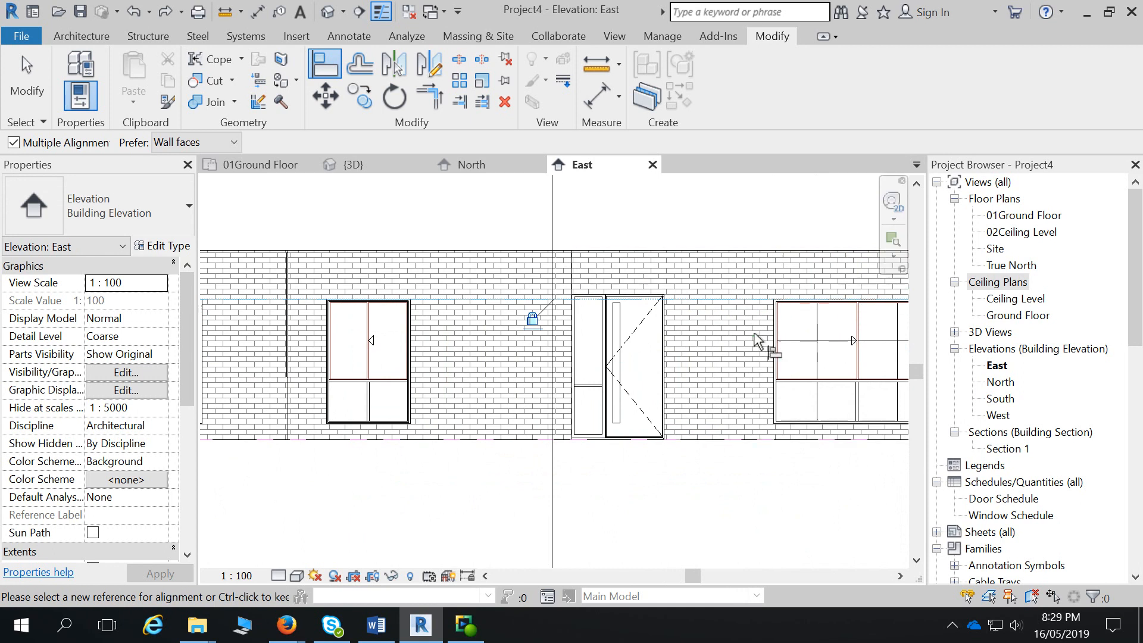
- Disable Multiple Alignment and realign the wide window and the 1800 x 1210 window to Level 2 one at a time
{"action": "left_click", "coordinate": [57, 141]}
{"action": "left_click", "coordinate": [58, 143]}
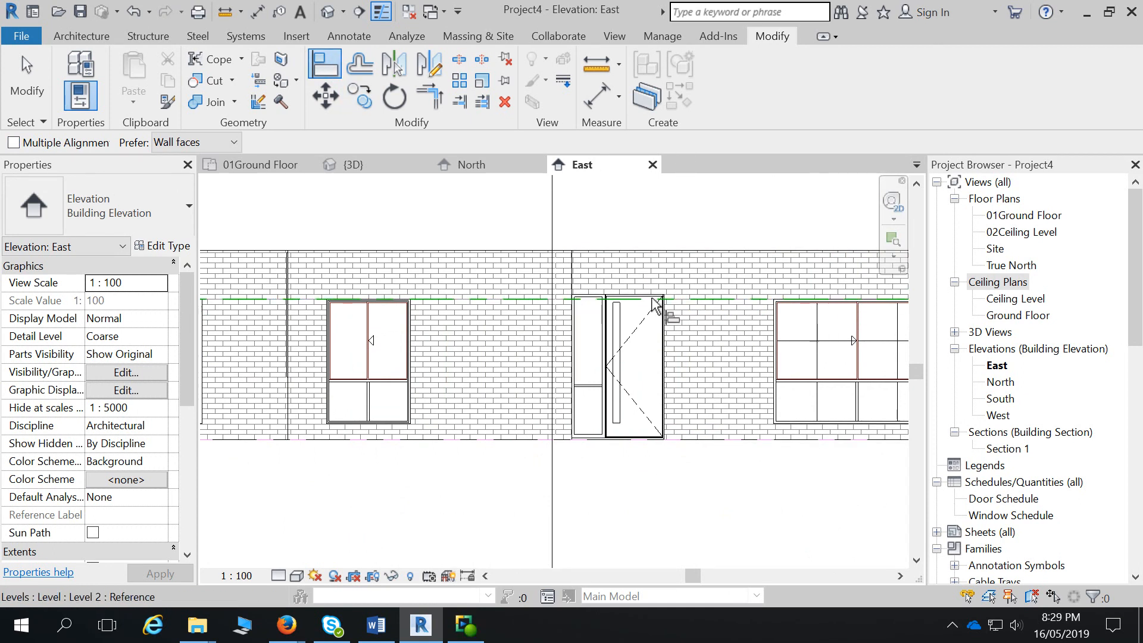
{"action": "left_click", "coordinate": [726, 300]}
{"action": "left_click", "coordinate": [533, 316]}
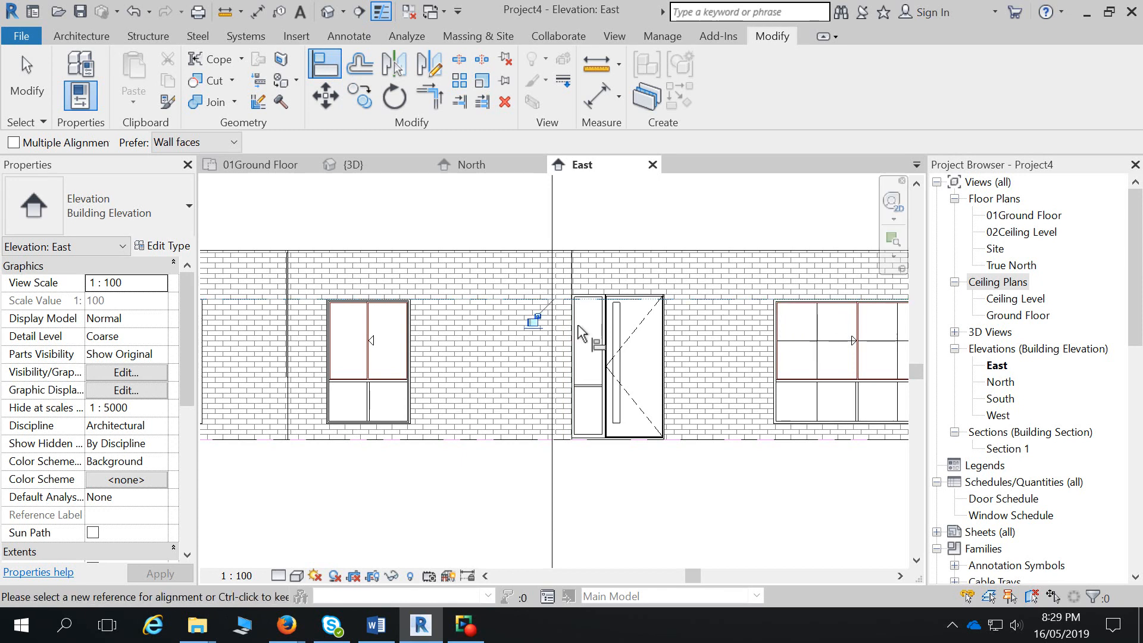
{"action": "left_click", "coordinate": [423, 301]}
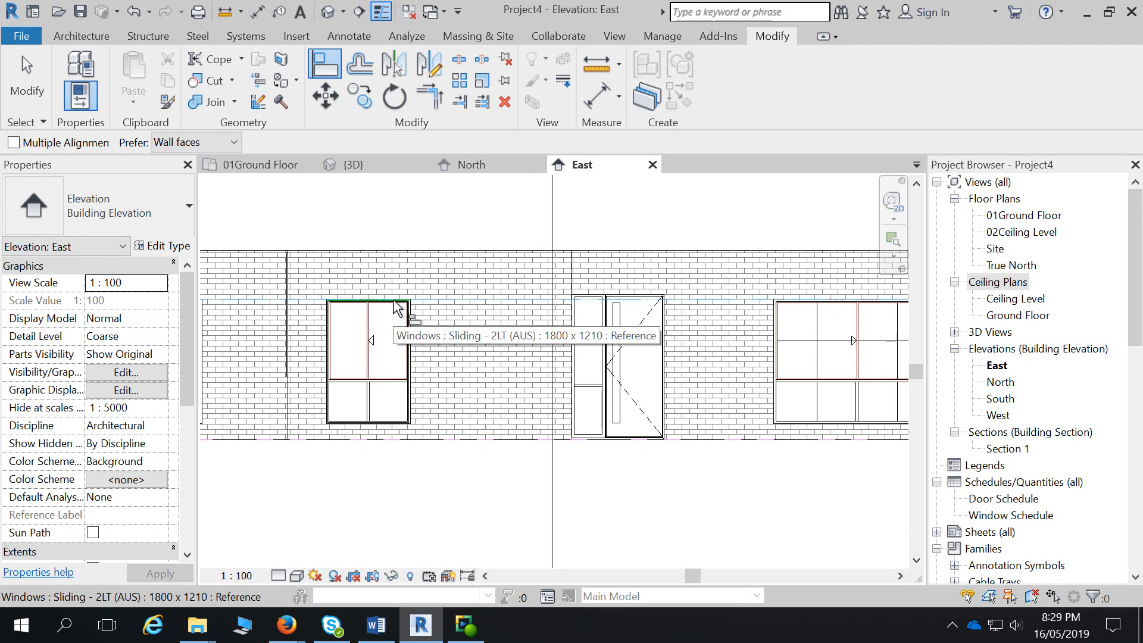
{"action": "scroll", "coordinate": [394, 302], "scroll_direction": "up", "scroll_amount": 4}
{"action": "left_click", "coordinate": [395, 302]}
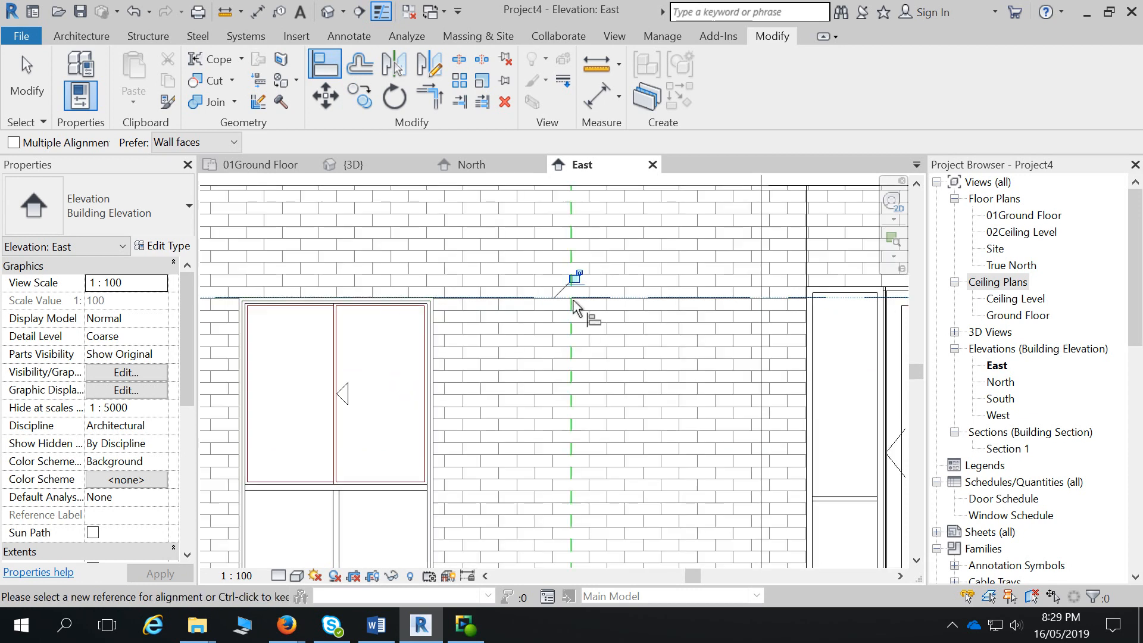
{"action": "scroll", "coordinate": [570, 278], "scroll_direction": "down", "scroll_amount": 3}
{"action": "middle_click_drag", "start_coordinate": [554, 285], "coordinate": [703, 299]}
{"action": "left_click", "coordinate": [27, 87]}
- Reveal the constraints in the East elevation, examine them along the window heads, and hide them again
{"action": "left_click", "coordinate": [467, 576]}
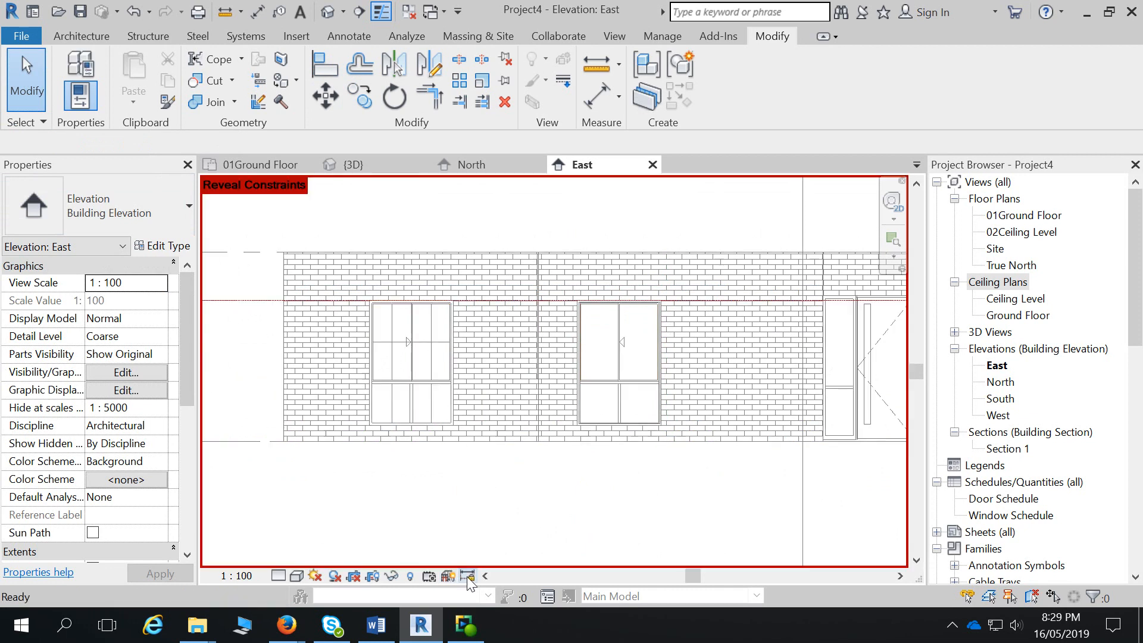
{"action": "scroll", "coordinate": [562, 422], "scroll_direction": "down", "scroll_amount": 3}
{"action": "mouse_move", "coordinate": [678, 458]}
{"action": "middle_mouse_down"}
{"action": "mouse_move", "coordinate": [514, 451]}
{"action": "mouse_move", "coordinate": [278, 408]}
{"action": "mouse_move", "coordinate": [483, 409]}
{"action": "middle_mouse_up"}
{"action": "scroll", "coordinate": [476, 445], "scroll_direction": "down", "scroll_amount": 1}
{"action": "scroll", "coordinate": [468, 558], "scroll_direction": "up", "scroll_amount": 1}
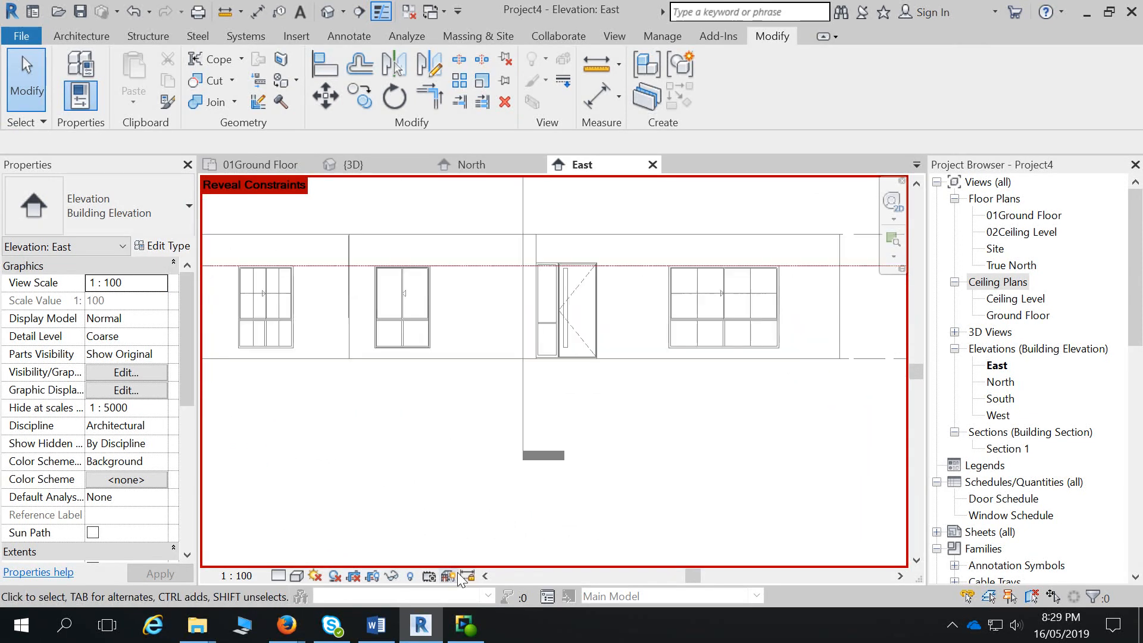
{"action": "left_click", "coordinate": [468, 577]}
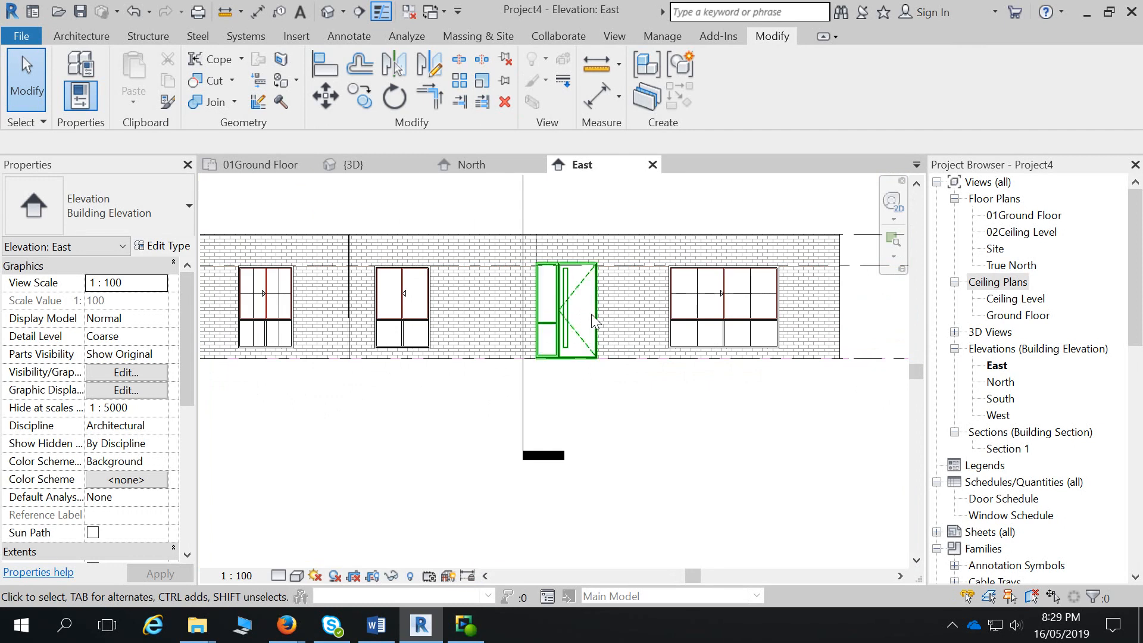
- Align the narrow window's head to Level 2 in the South elevation and lock the alignment
{"action": "double_click", "coordinate": [1003, 399]}
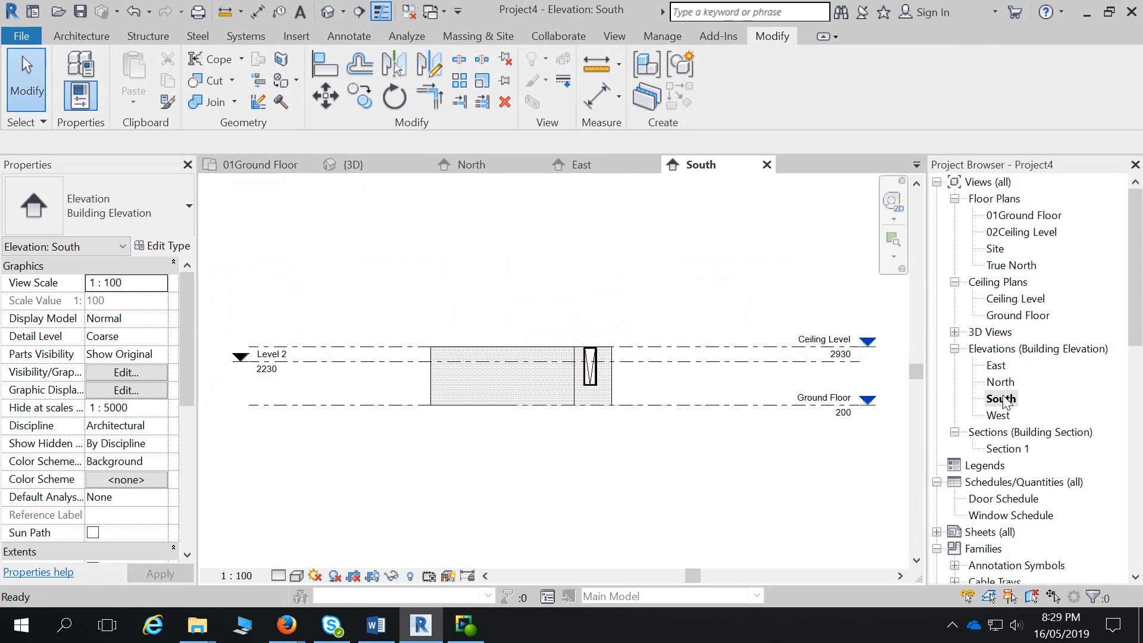
{"action": "key", "text": "a"}
{"action": "key", "text": "l"}
{"action": "scroll", "coordinate": [640, 369], "scroll_direction": "up", "scroll_amount": 5}
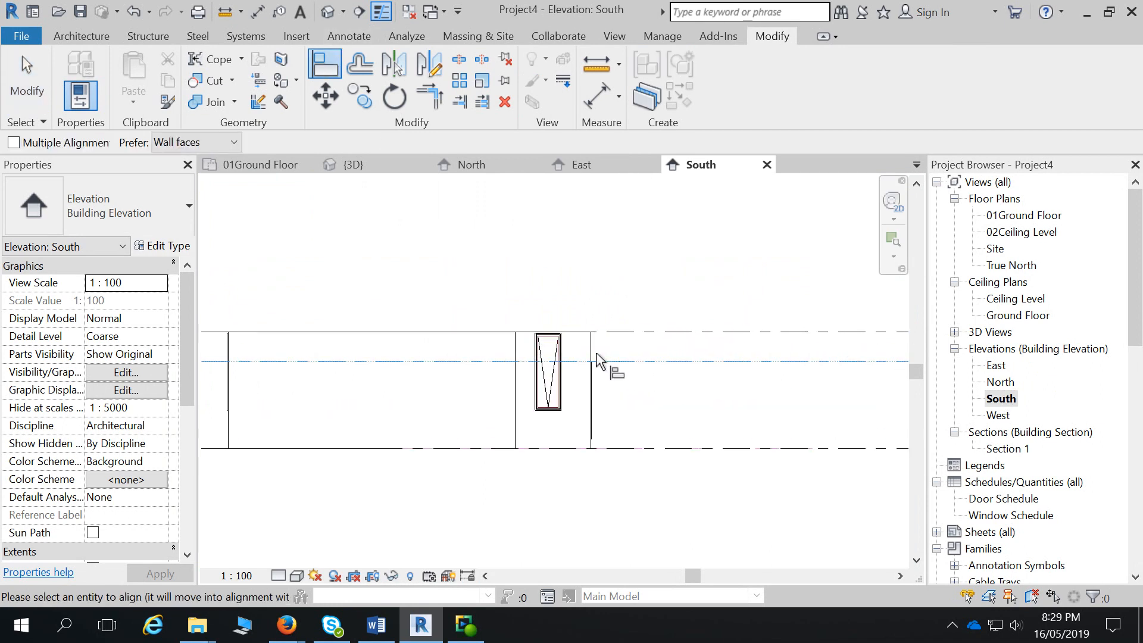
{"action": "left_click", "coordinate": [517, 325]}
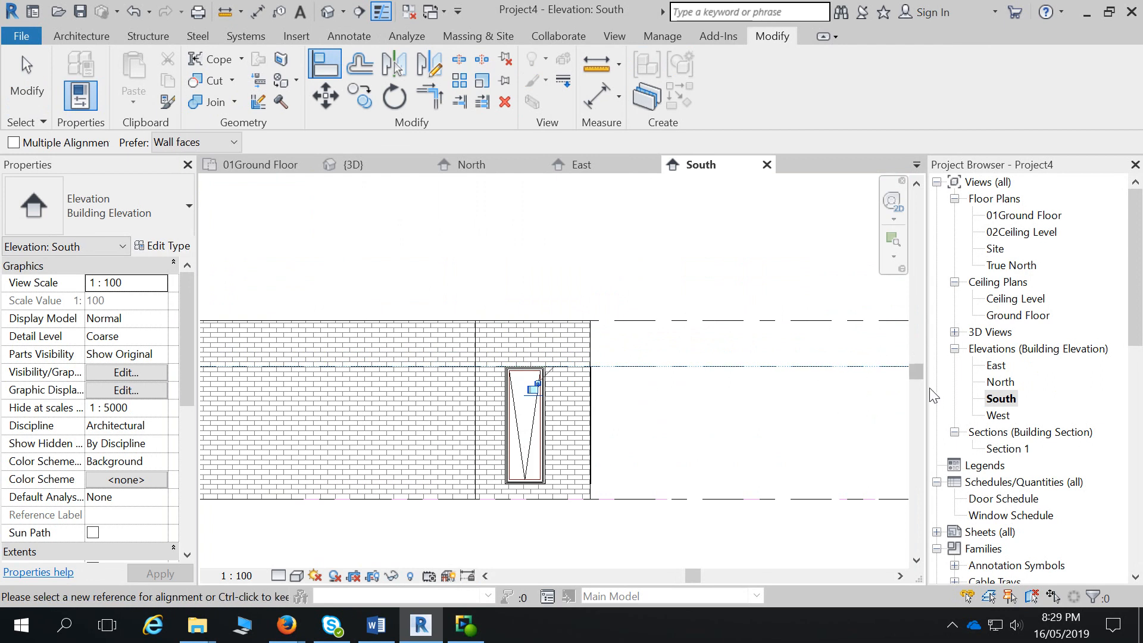
{"action": "left_click", "coordinate": [529, 385]}
- Align the 1500 x 1450 sliding window's head to Level 2 in the West elevation with Multiple Alignment enabled, and lock it
{"action": "double_click", "coordinate": [999, 416]}
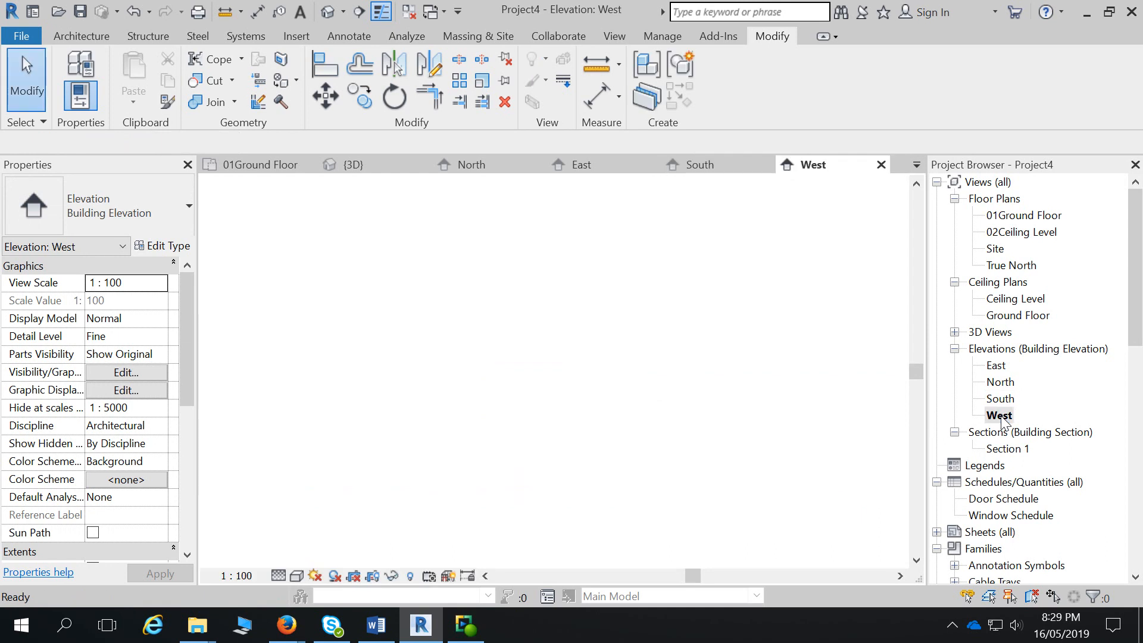
{"action": "left_click", "coordinate": [325, 64]}
{"action": "left_click", "coordinate": [37, 143]}
{"action": "left_click", "coordinate": [760, 389]}
{"action": "scroll", "coordinate": [760, 396], "scroll_direction": "up", "scroll_amount": 5}
{"action": "left_click", "coordinate": [622, 327]}
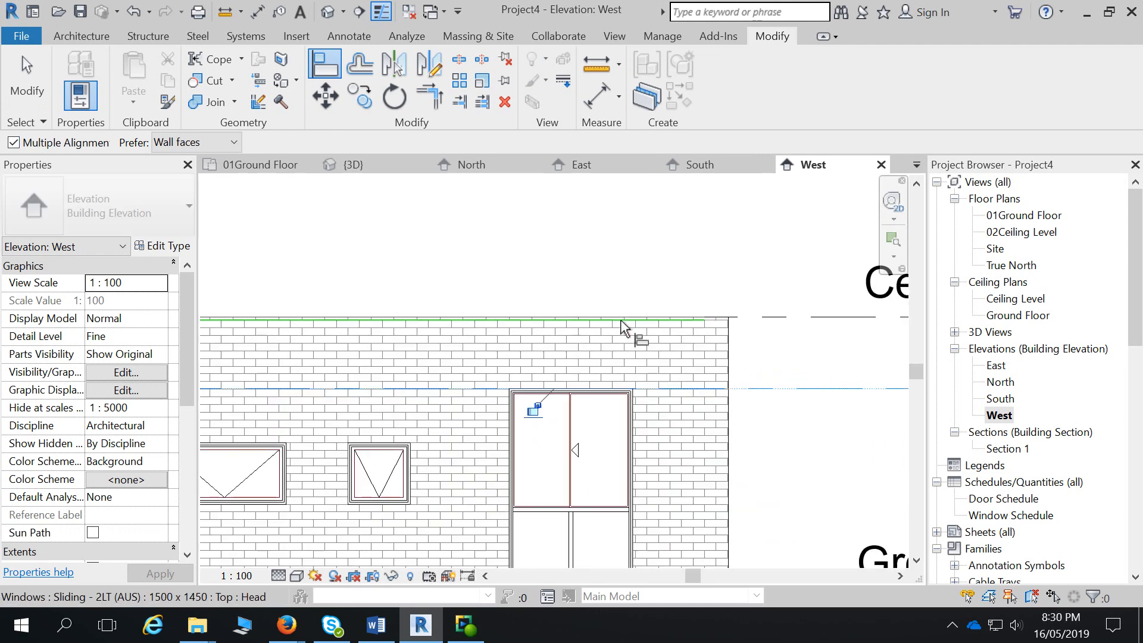
{"action": "left_click", "coordinate": [534, 409]}
{"action": "scroll", "coordinate": [535, 447], "scroll_direction": "down", "scroll_amount": 3}
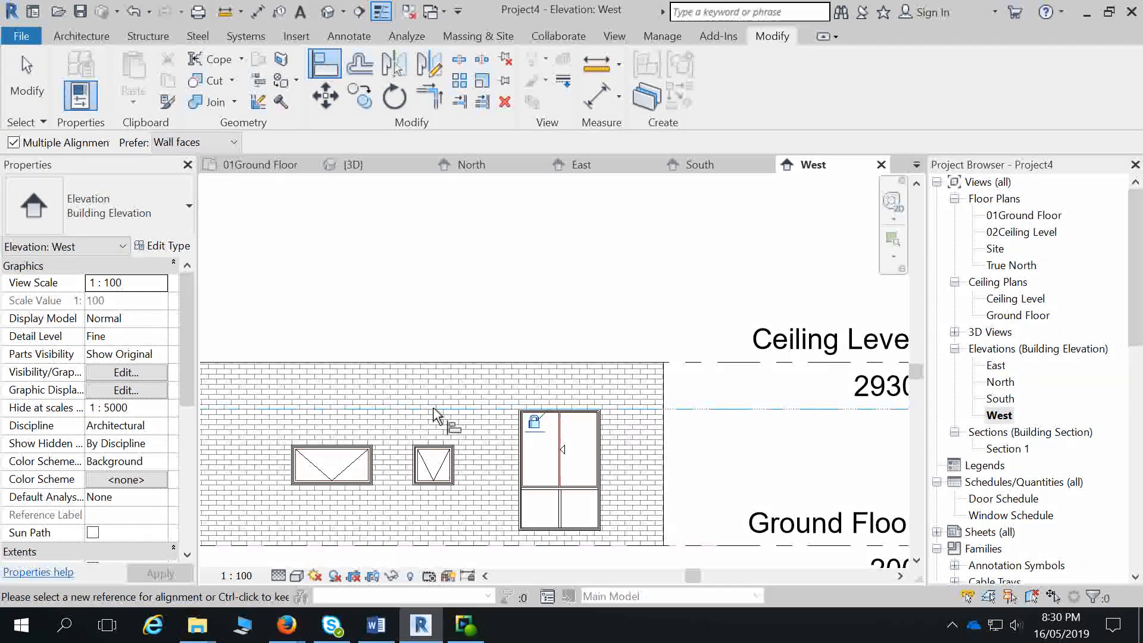
- Align and lock the heads of the two small awning windows to Level 2 in the West elevation
{"action": "left_click", "coordinate": [436, 448]}
{"action": "left_click", "coordinate": [538, 439]}
{"action": "left_click", "coordinate": [344, 452]}
{"action": "middle_click_drag", "start_coordinate": [422, 460], "coordinate": [885, 434]}
{"action": "middle_click_drag", "start_coordinate": [415, 405], "coordinate": [444, 398]}
{"action": "scroll", "coordinate": [474, 429], "scroll_direction": "down", "scroll_amount": 2}
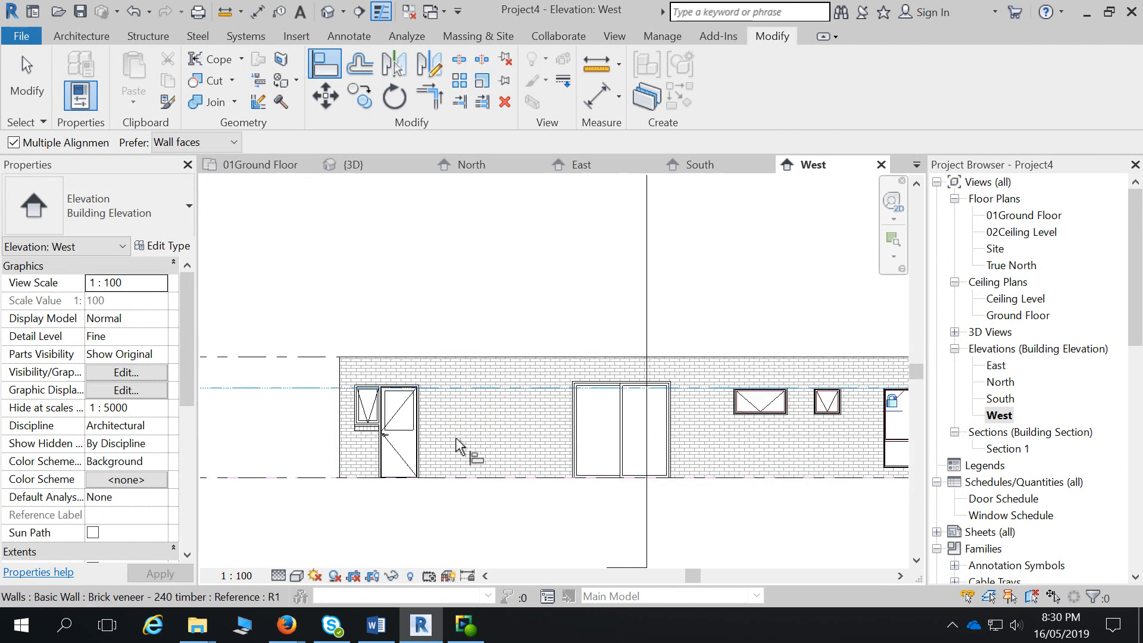
{"action": "left_click", "coordinate": [36, 77]}
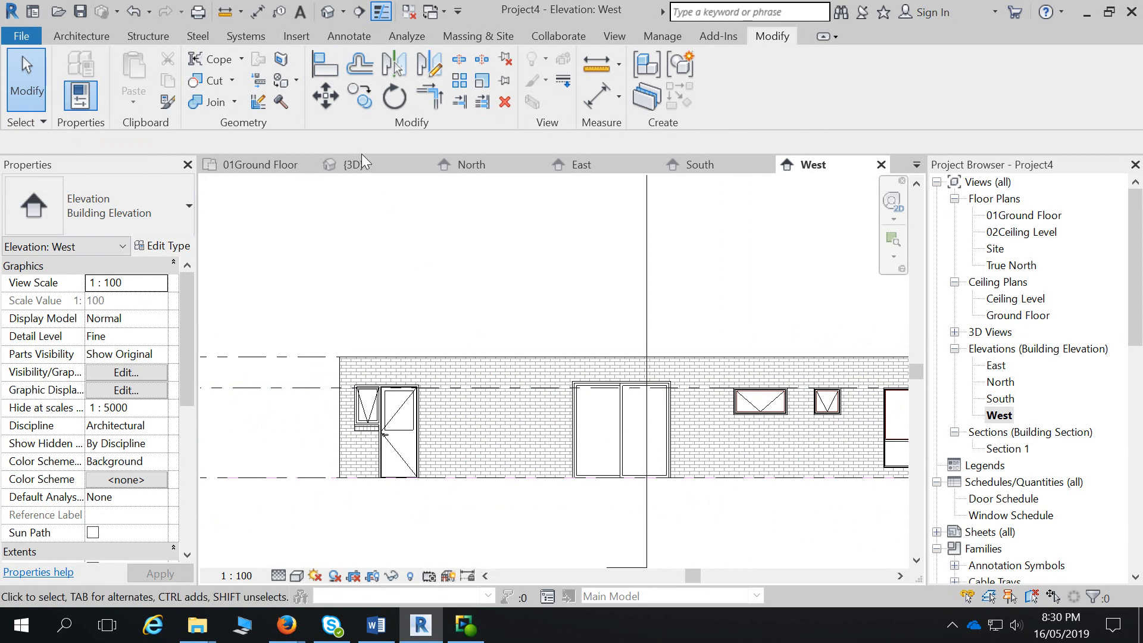
- Place an aligned dimension between Ground Floor and Level 2 beside the end wall in the West elevation
{"action": "left_click", "coordinate": [258, 12]}
{"action": "left_click", "coordinate": [297, 477]}
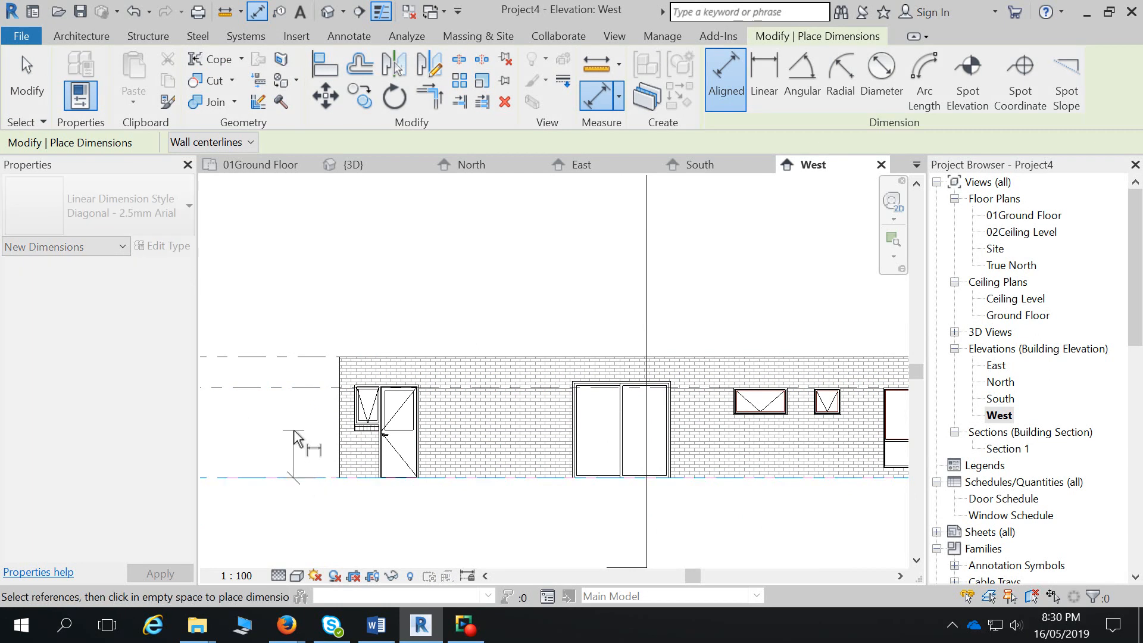
{"action": "left_click", "coordinate": [297, 387]}
{"action": "left_click", "coordinate": [293, 322]}
{"action": "key", "text": "Escape"}
{"action": "key", "text": "Escape"}
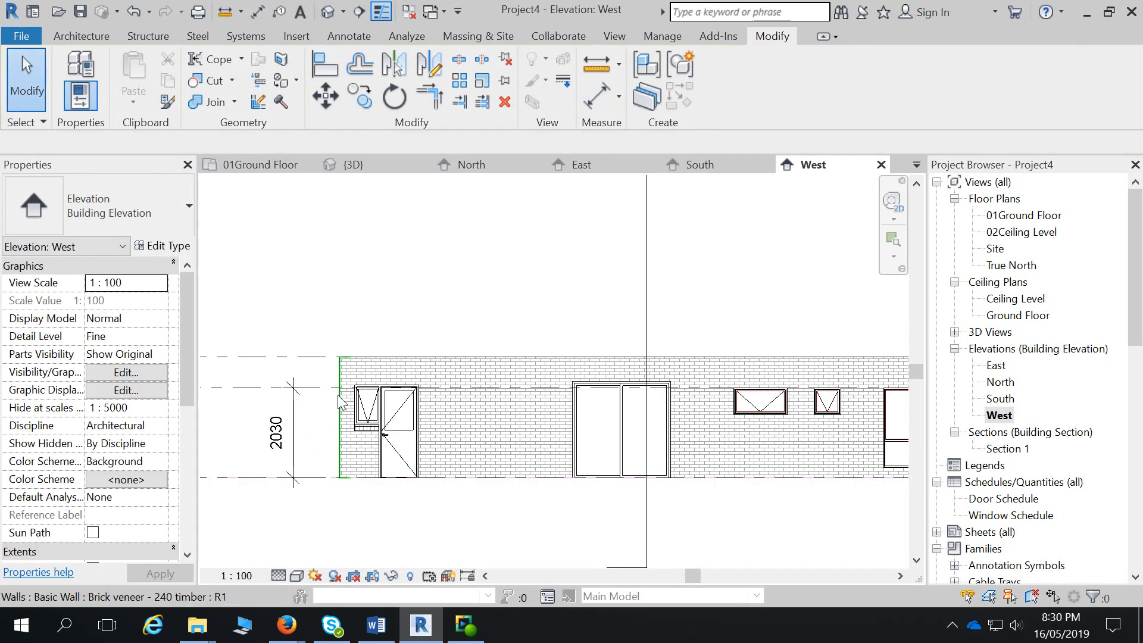
- Move Level 2 by setting its dimension above Ground Floor to 2322 mm
{"action": "left_click", "coordinate": [334, 388]}
{"action": "left_click", "coordinate": [276, 430]}
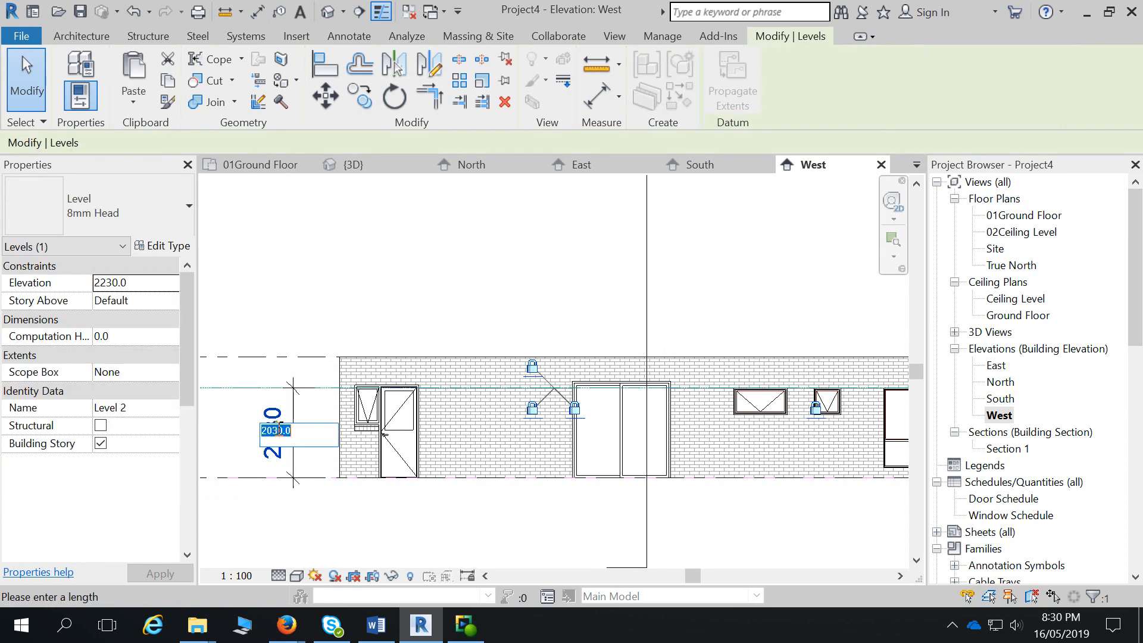
{"action": "type", "text": "2322"}
{"action": "key", "text": "Return"}
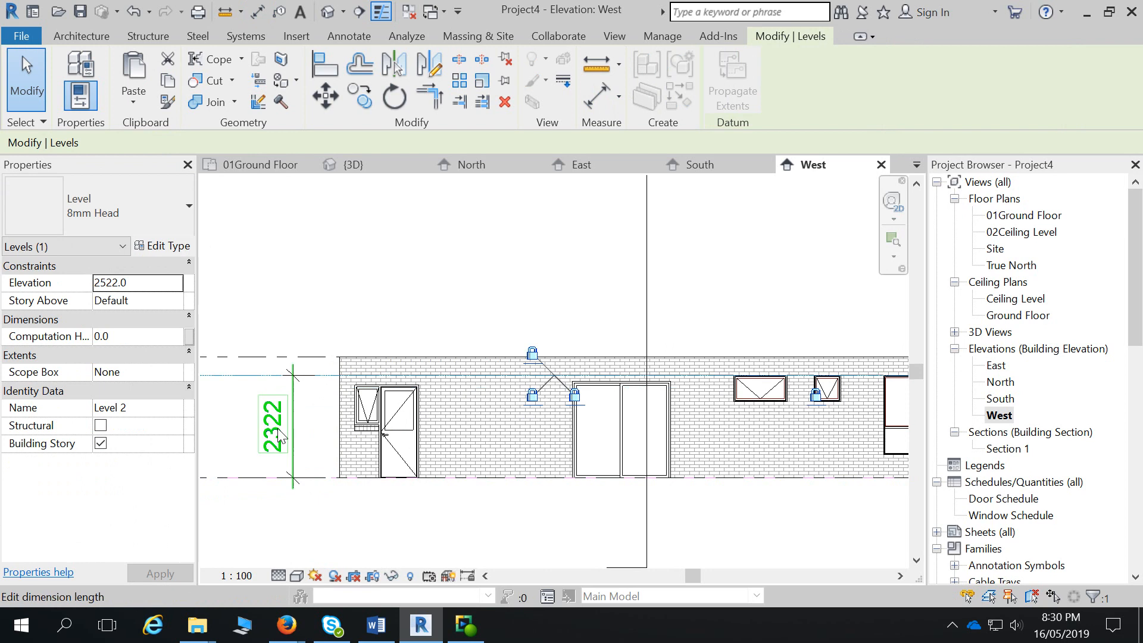
{"action": "left_click", "coordinate": [735, 327]}
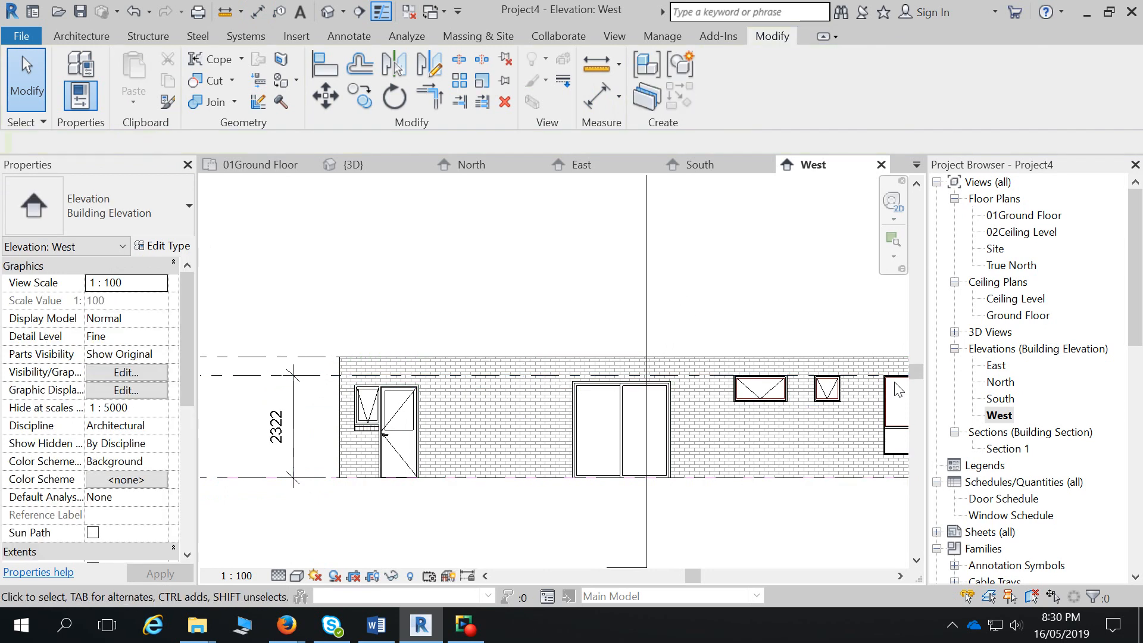
- Inspect the modelled house from around its exterior in the 3D view
{"action": "left_click", "coordinate": [381, 170]}
{"action": "middle_click_drag", "start_coordinate": [633, 462], "coordinate": [367, 446], "text": "shift"}
{"action": "middle_click_drag", "start_coordinate": [659, 454], "coordinate": [797, 485], "text": "shift"}
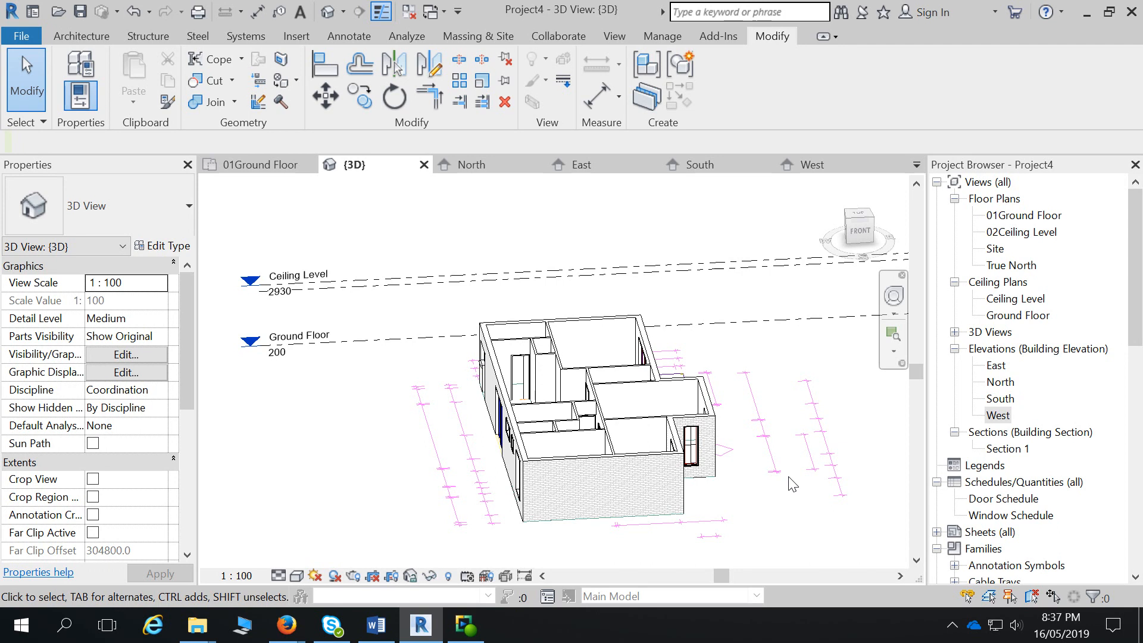
- Display the Ground Floor plan in the Hidden Line visual style
{"action": "left_click", "coordinate": [271, 163]}
{"action": "middle_click_drag", "start_coordinate": [468, 371], "coordinate": [566, 243]}
{"action": "scroll", "coordinate": [503, 467], "scroll_direction": "down", "scroll_amount": 1}
{"action": "middle_click_drag", "start_coordinate": [503, 467], "coordinate": [534, 339]}
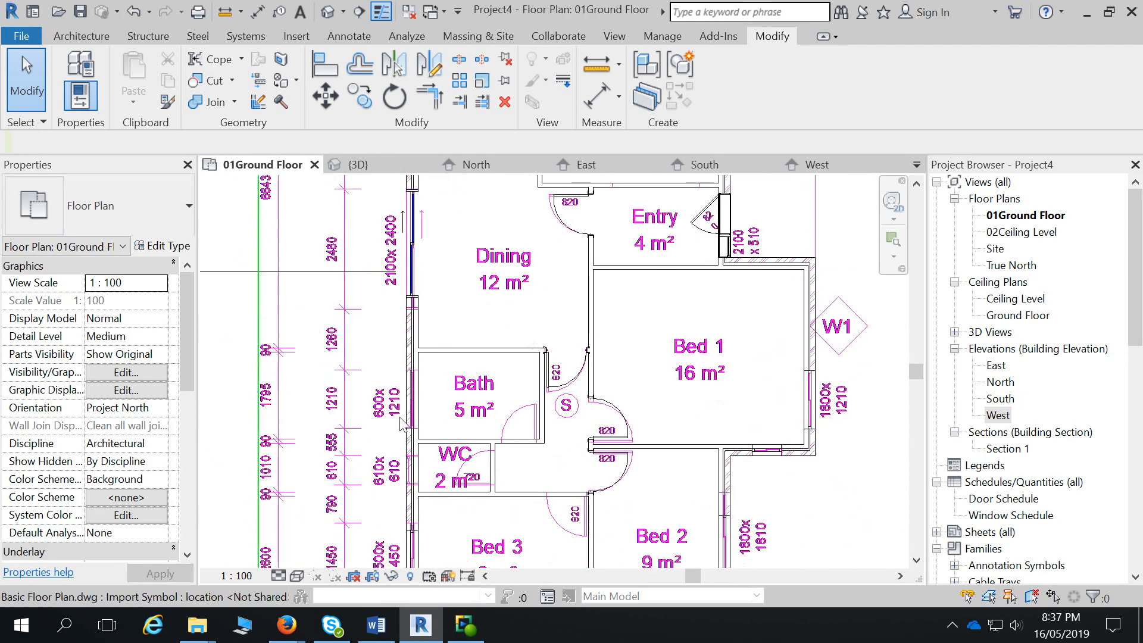
{"action": "left_click", "coordinate": [297, 576]}
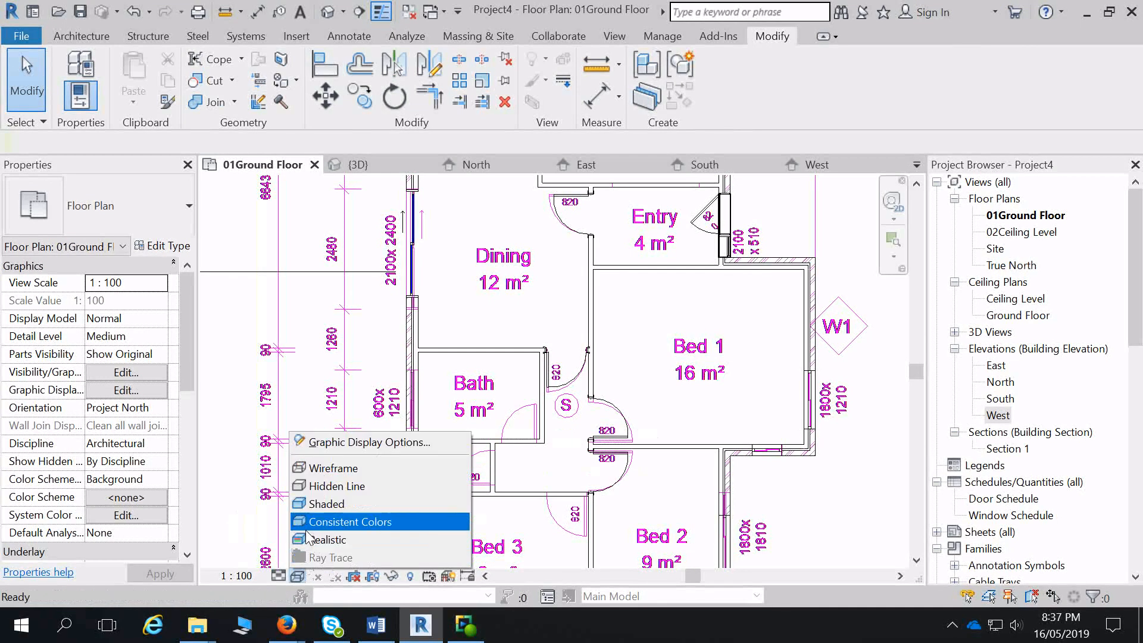
{"action": "left_click", "coordinate": [320, 495]}
{"action": "middle_click_drag", "start_coordinate": [397, 556], "coordinate": [410, 479]}
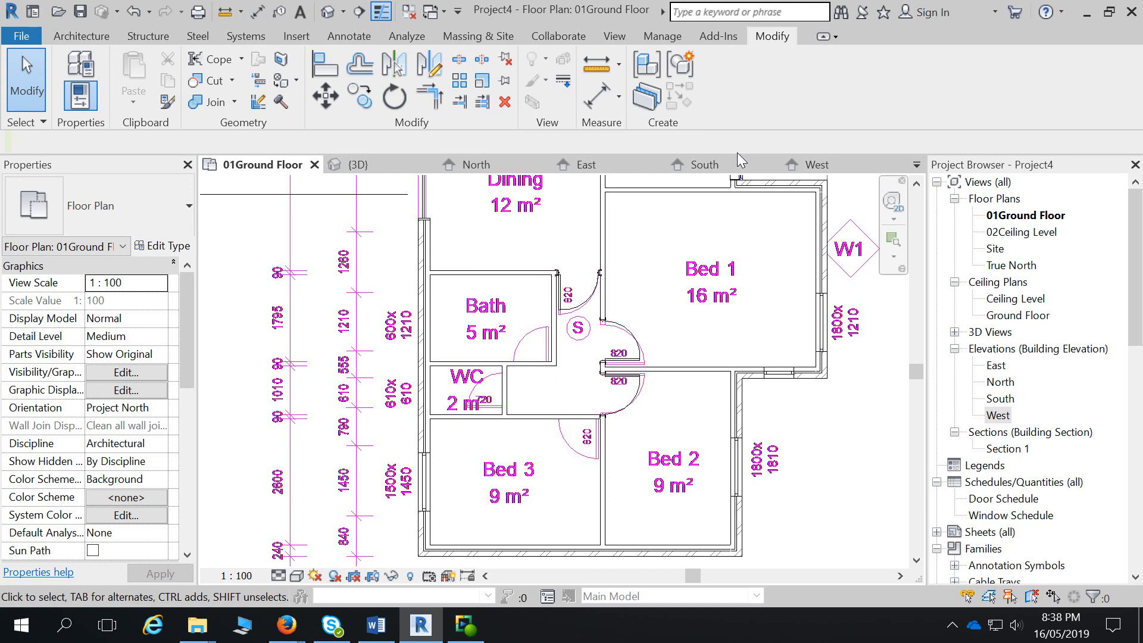
- Examine the Ground Floor plan's view range offsets against the sample view range diagram, keeping the existing settings
{"action": "left_click_drag", "start_coordinate": [188, 366], "coordinate": [192, 388]}
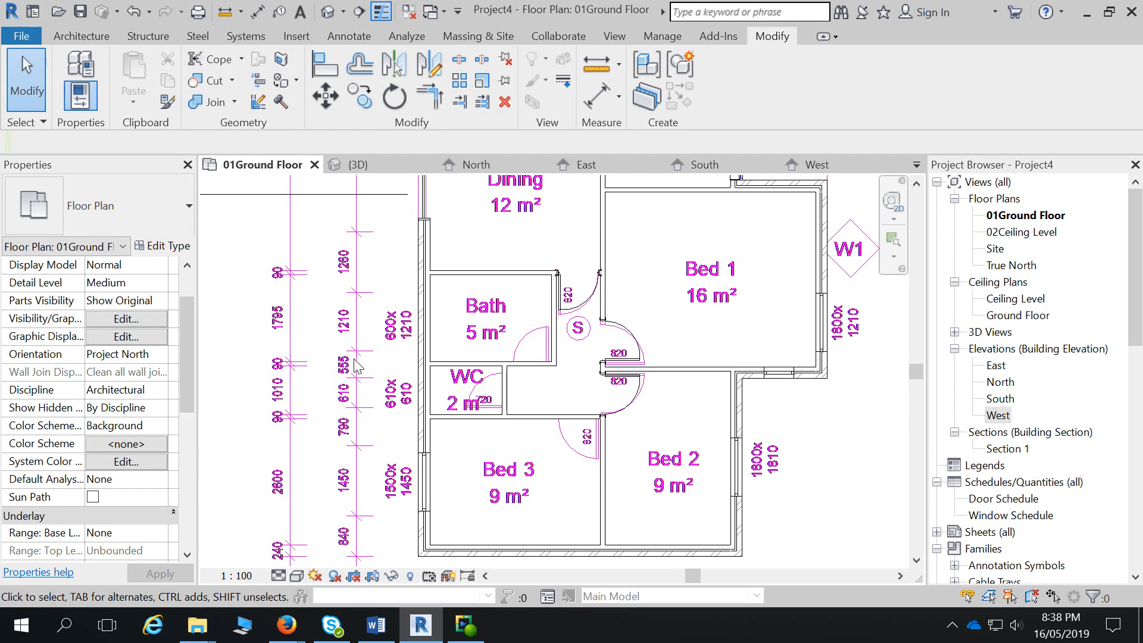
{"action": "left_click_drag", "start_coordinate": [185, 345], "coordinate": [187, 416]}
{"action": "left_click", "coordinate": [140, 447]}
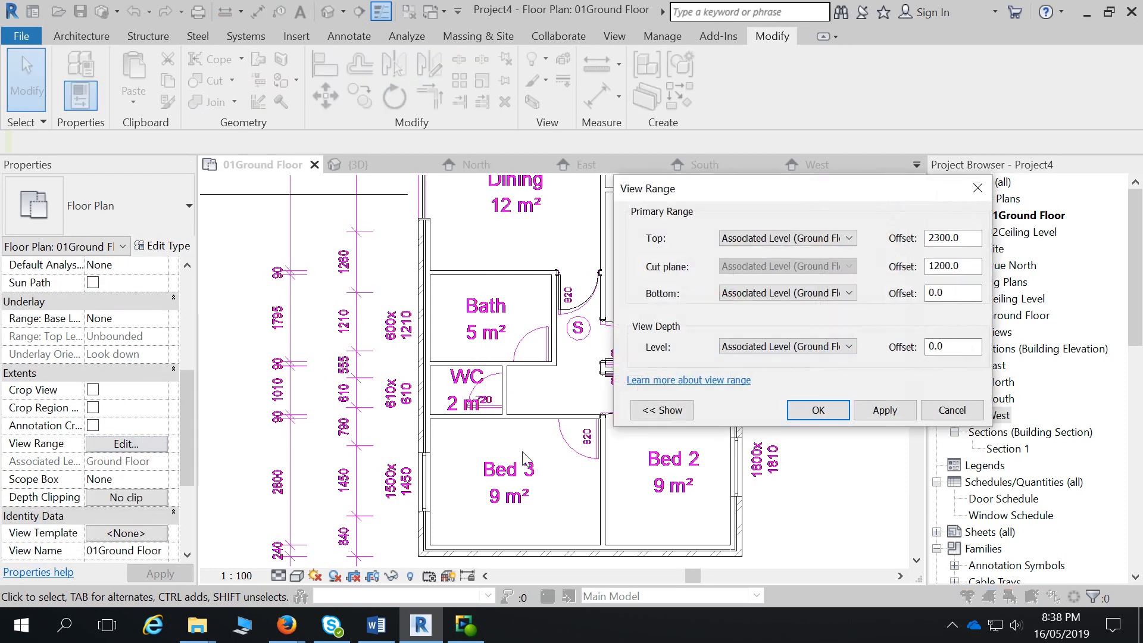
{"action": "left_click", "coordinate": [664, 407]}
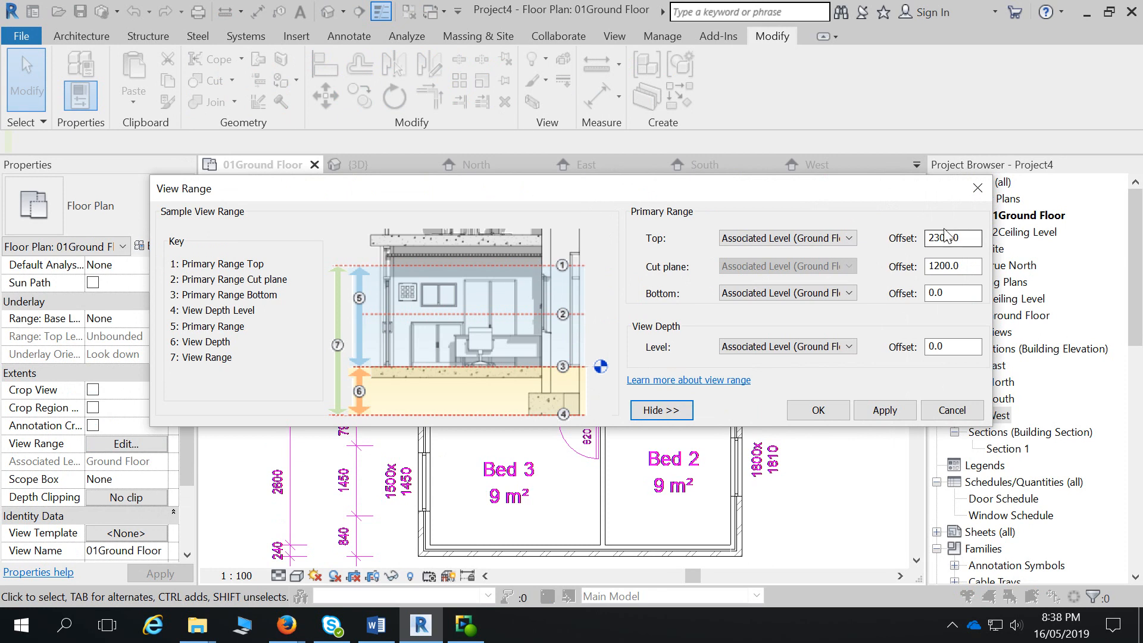
{"action": "left_click", "coordinate": [977, 189]}
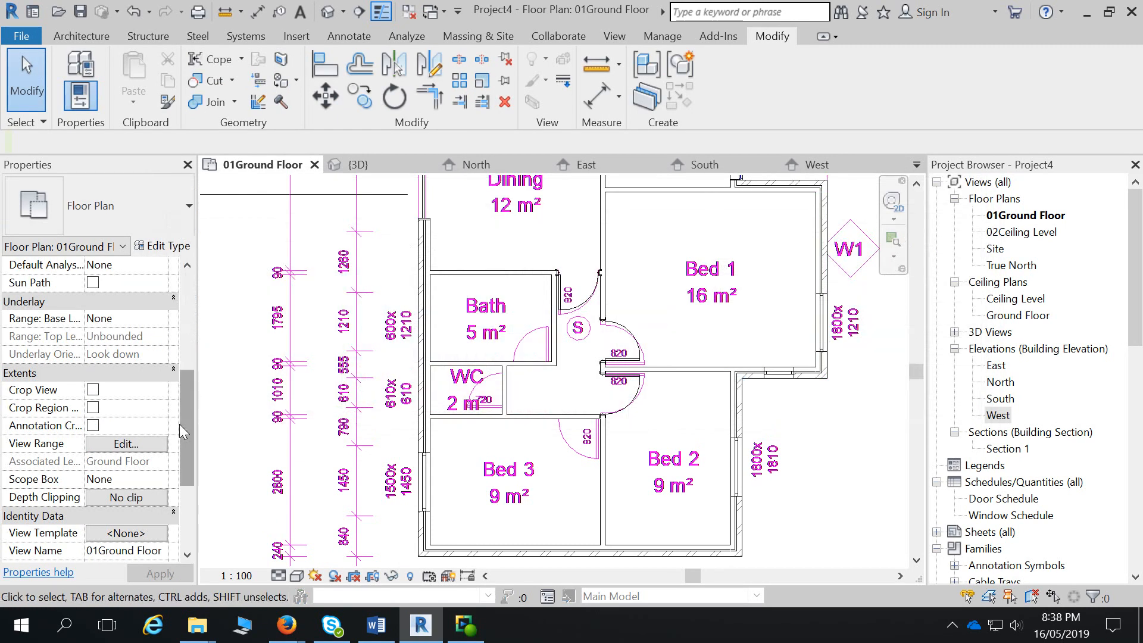
{"action": "left_click_drag", "start_coordinate": [184, 430], "coordinate": [191, 470]}
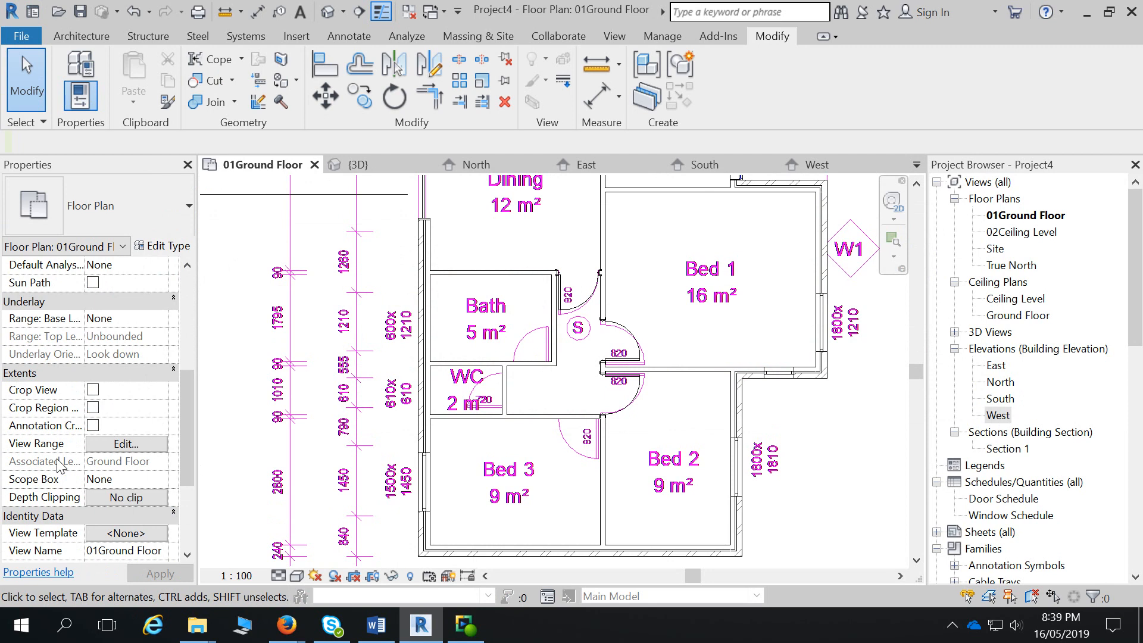
{"action": "left_click", "coordinate": [121, 446]}
{"action": "left_click", "coordinate": [667, 410]}
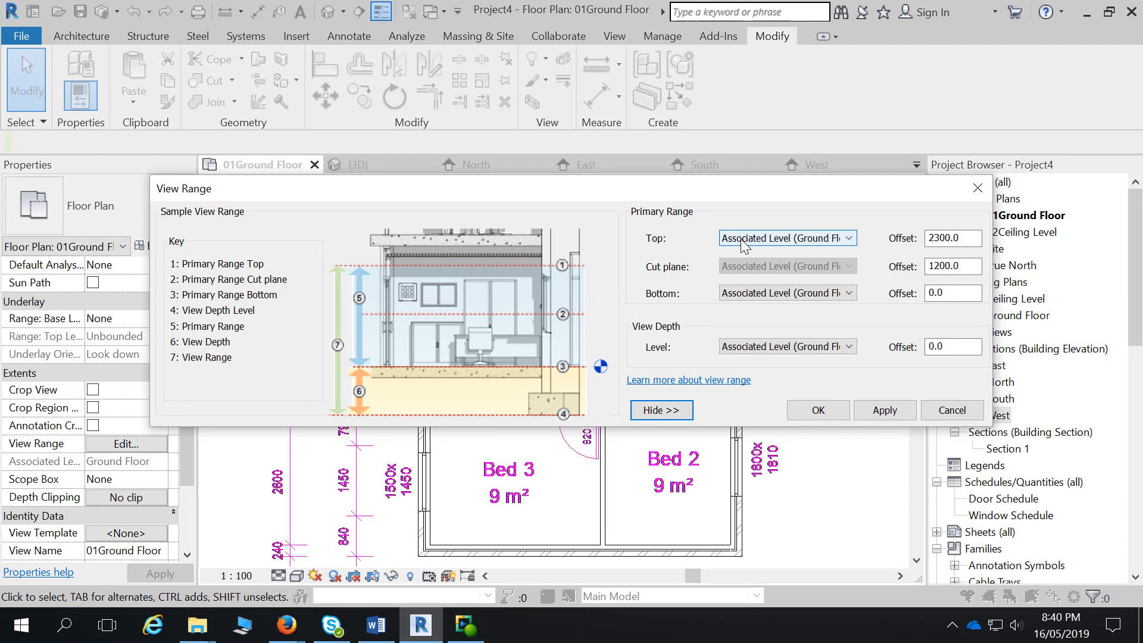
{"action": "left_click", "coordinate": [883, 415]}
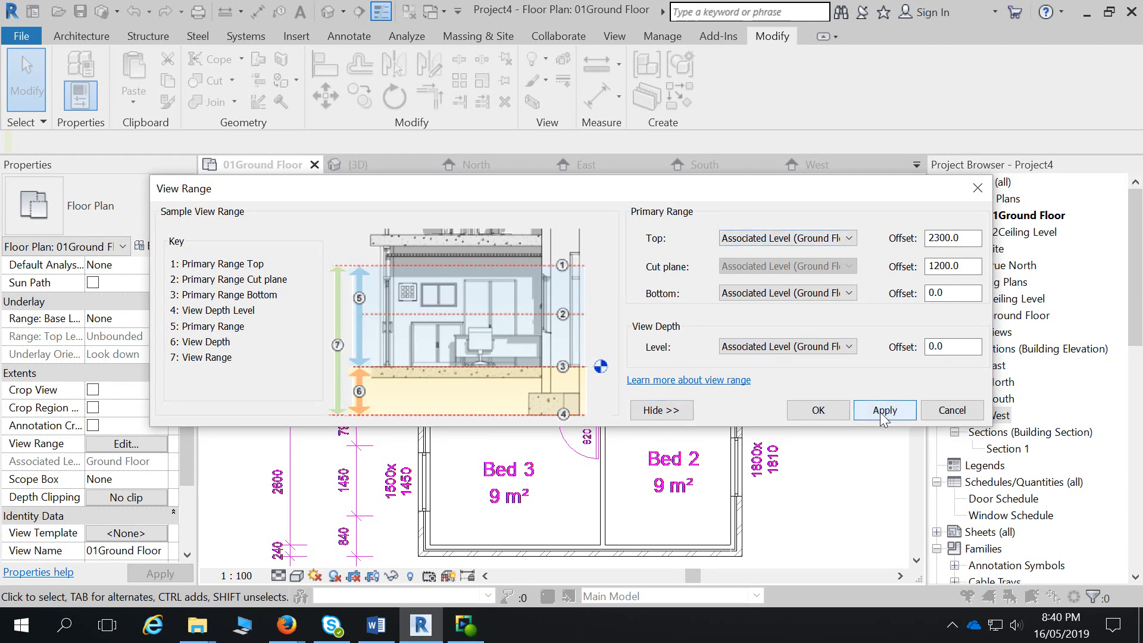
{"action": "left_click", "coordinate": [840, 413]}
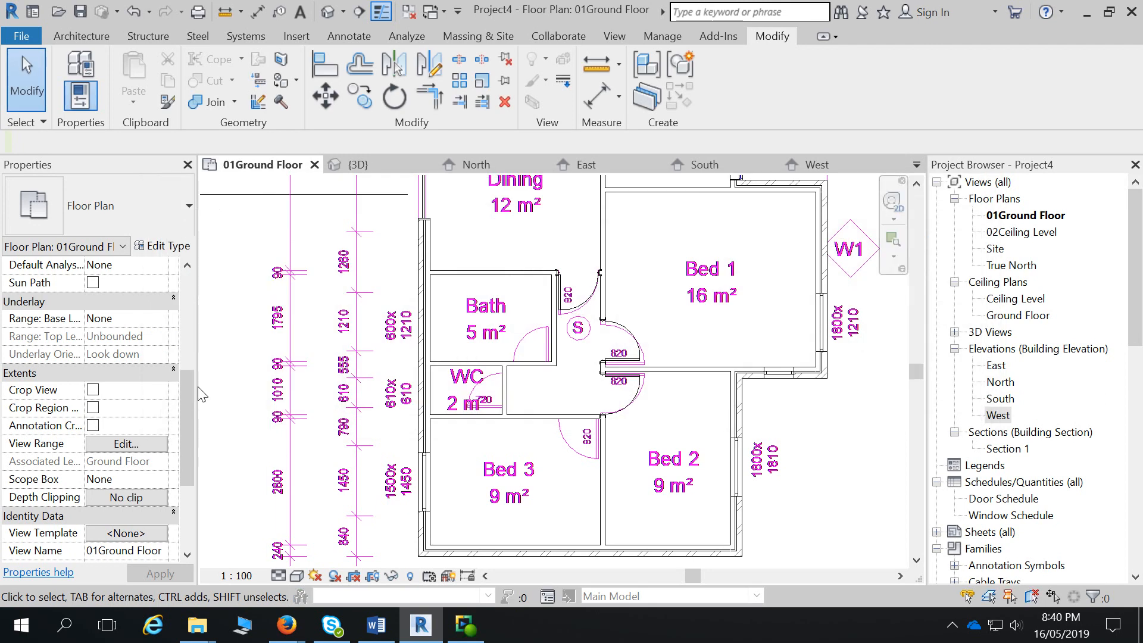
- Try a cut plane offset of 2000 mm for the whole Ground Floor plan view
{"action": "left_click", "coordinate": [151, 447]}
{"action": "left_click_drag", "start_coordinate": [962, 268], "coordinate": [867, 256]}
{"action": "type", "text": "2000"}
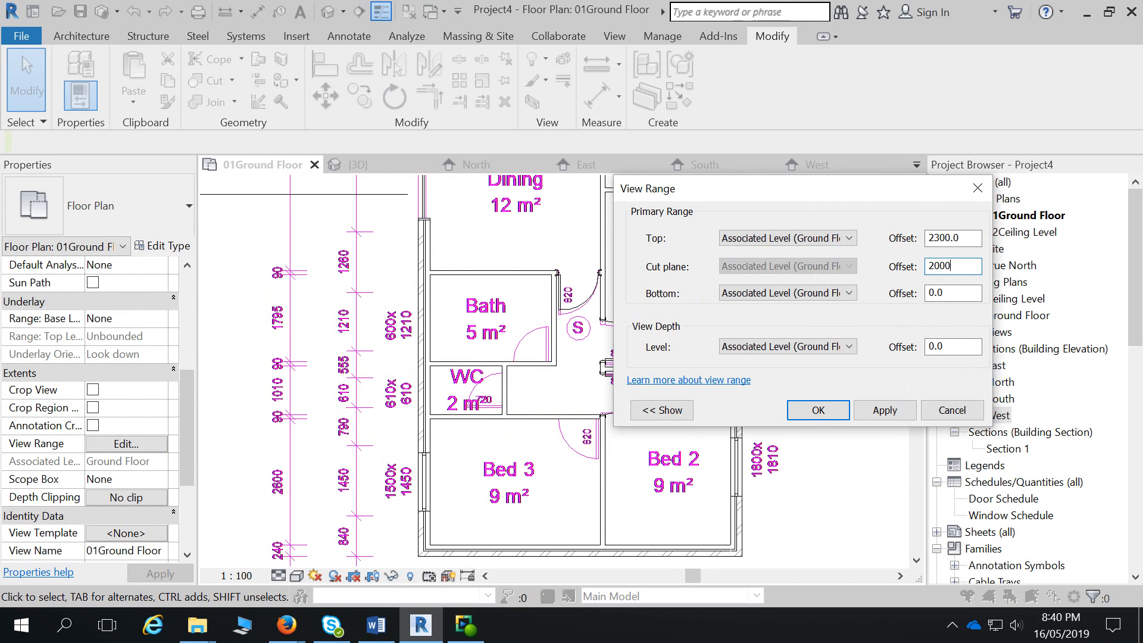
{"action": "key", "text": "Return"}
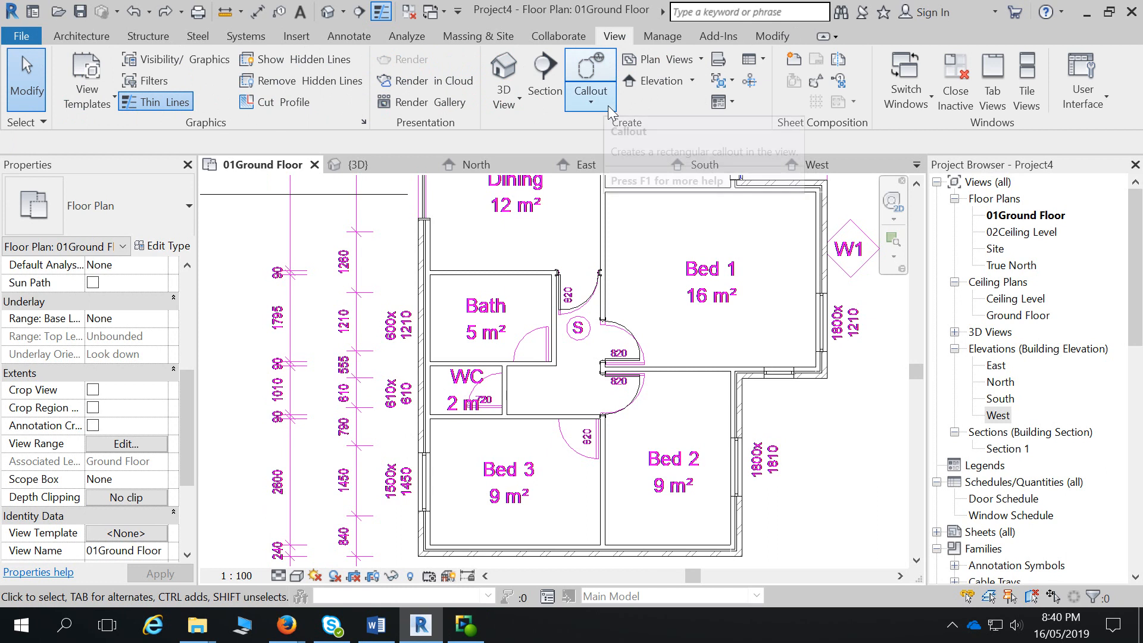
- Create a narrow rectangular plan region along the exterior wall covering the Bath and WC windows
{"action": "left_click", "coordinate": [697, 60]}
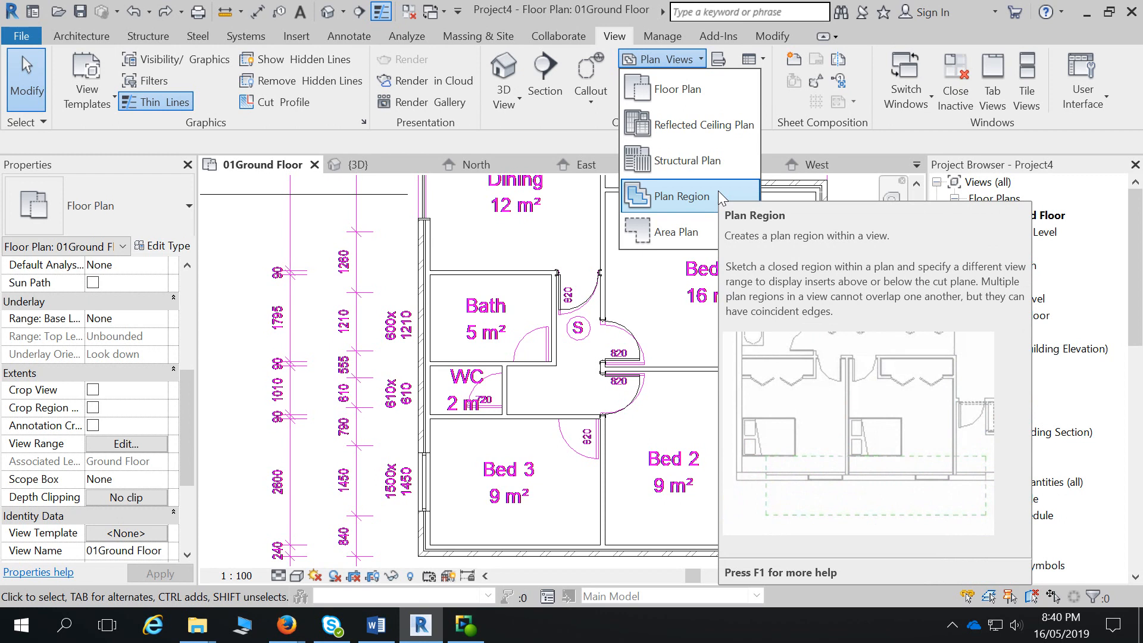
{"action": "left_click", "coordinate": [718, 191]}
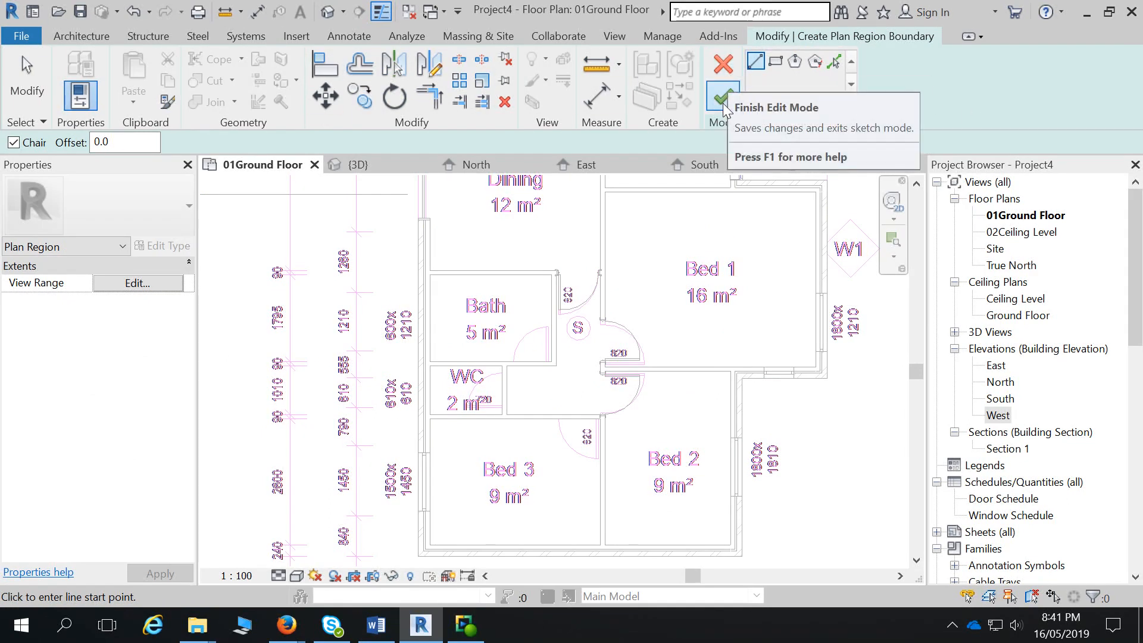
{"action": "left_click", "coordinate": [777, 64]}
{"action": "left_click", "coordinate": [408, 431]}
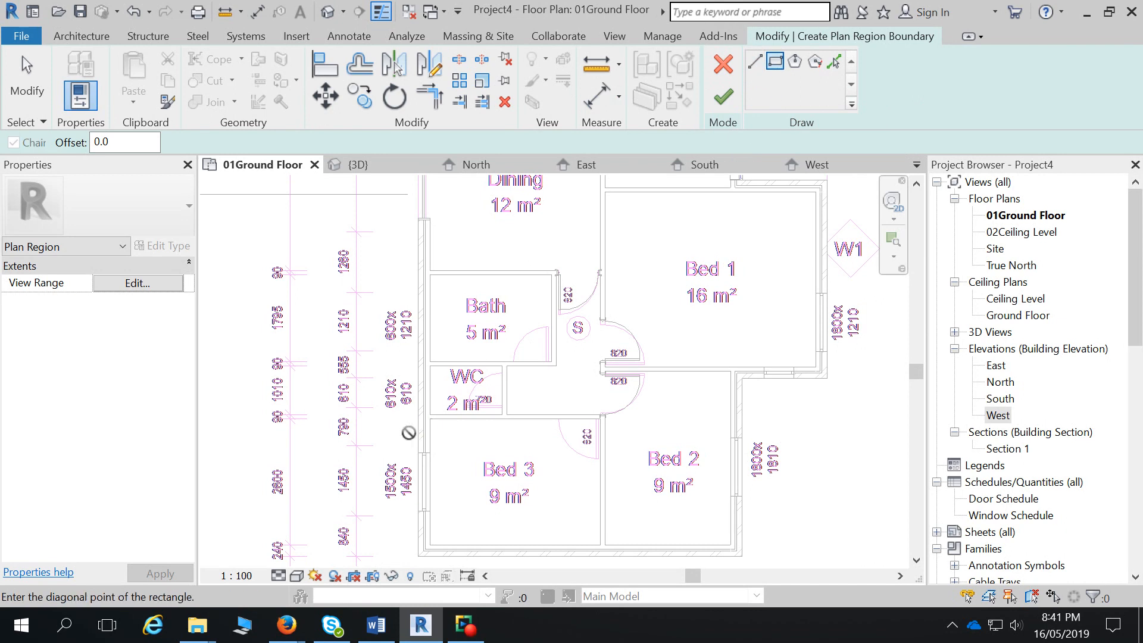
{"action": "left_click", "coordinate": [444, 262]}
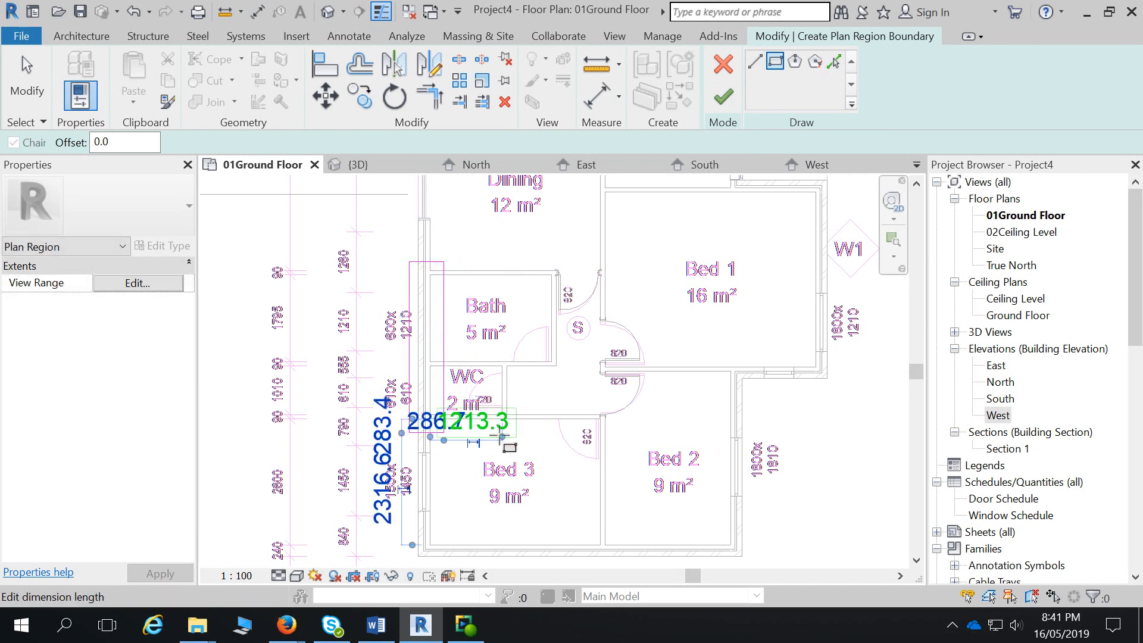
{"action": "left_click", "coordinate": [726, 105]}
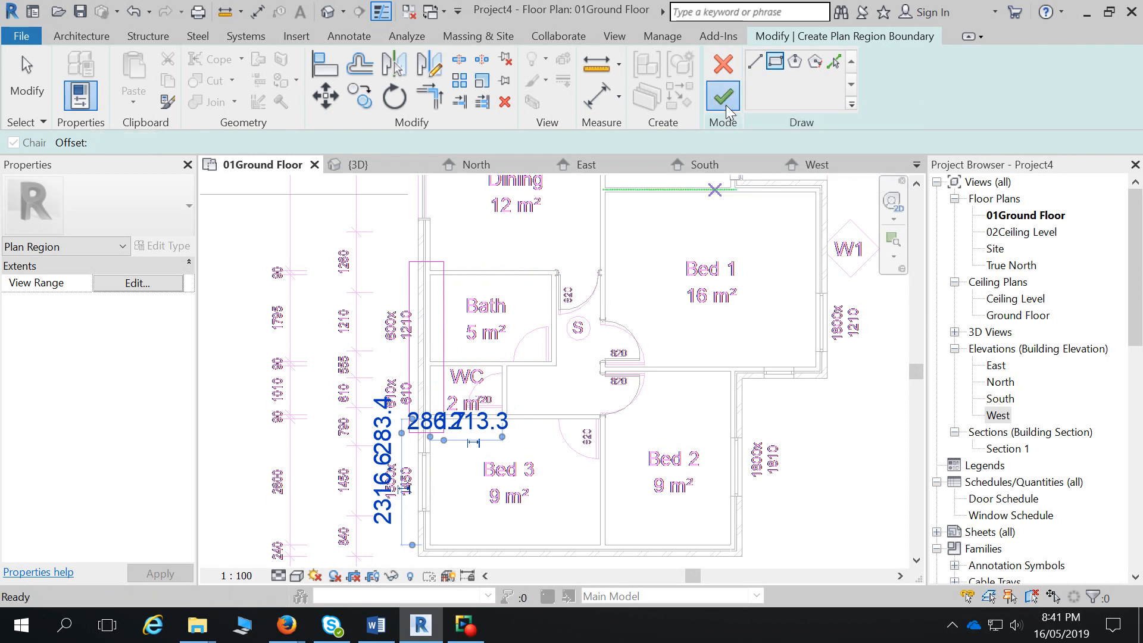
- Set the plan region's cut plane offset to 2000 mm above Ground Floor and deselect the region
{"action": "left_click", "coordinate": [122, 286]}
{"action": "double_click", "coordinate": [928, 266]}
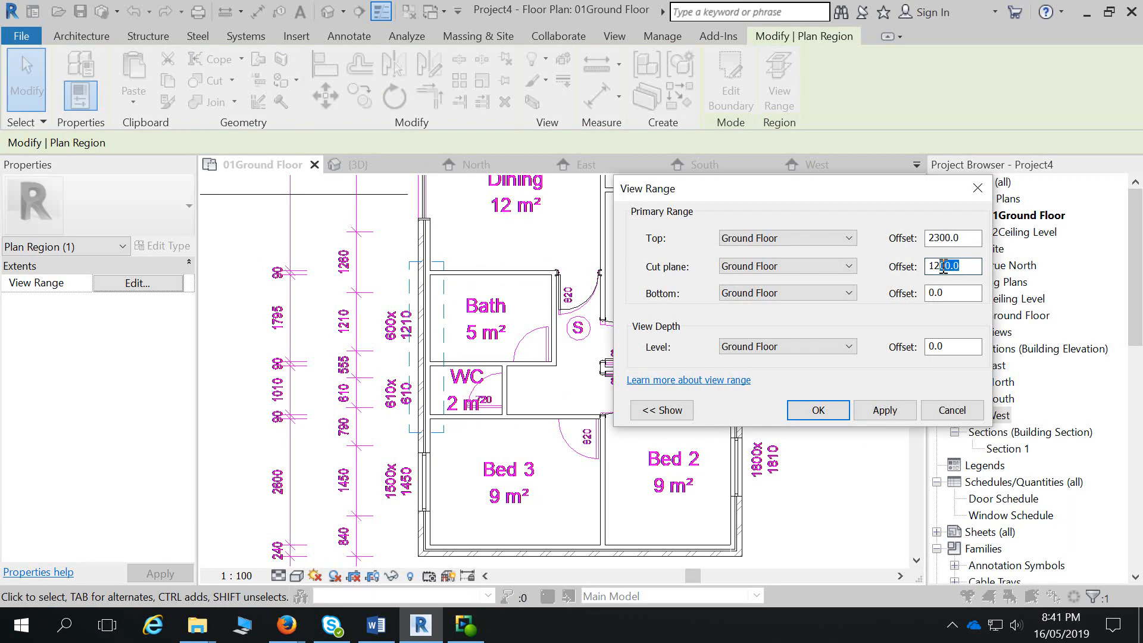
{"action": "type", "text": "2000"}
{"action": "key", "text": "Return"}
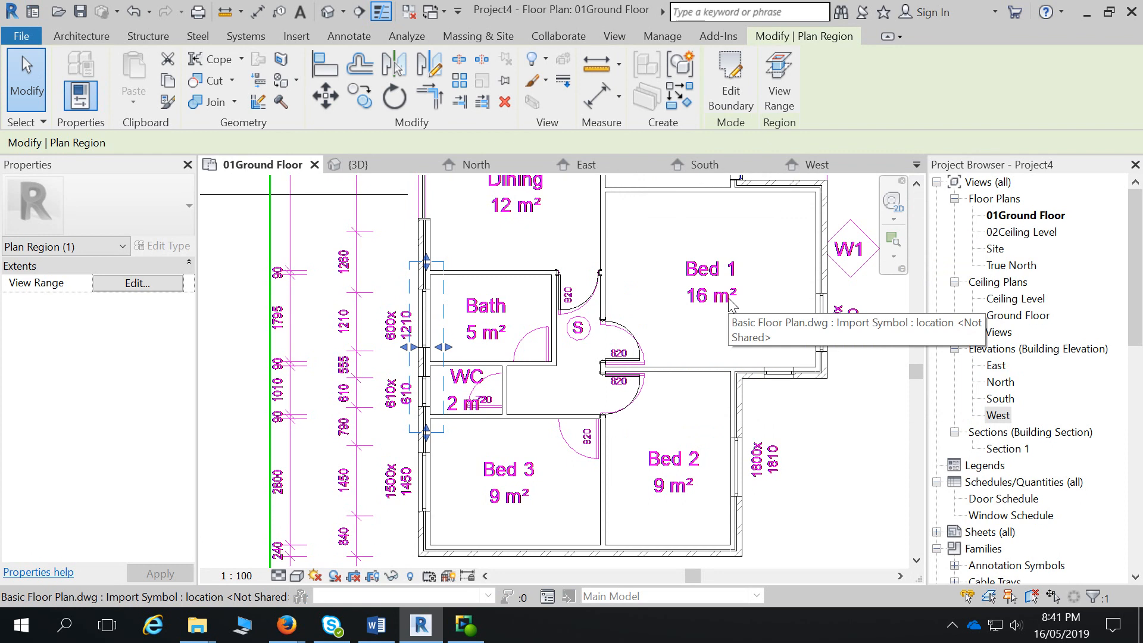
{"action": "left_click", "coordinate": [31, 95]}
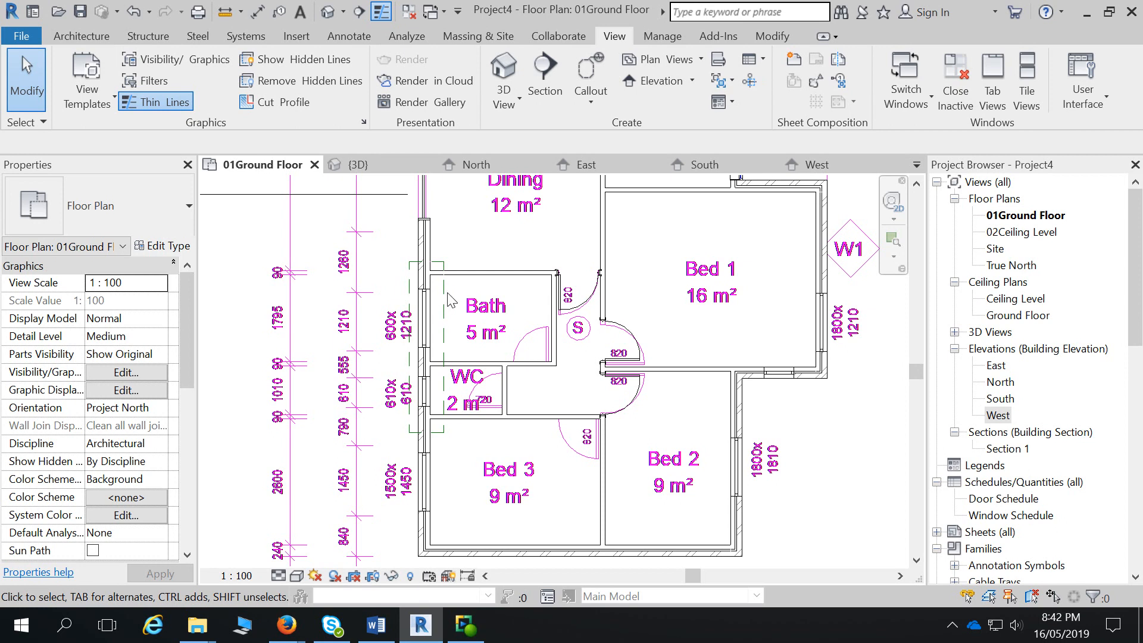
- Reopen the Bath and WC plan region's boundary to check its view range, and remove the region from the plan
{"action": "left_click", "coordinate": [444, 293]}
{"action": "double_click", "coordinate": [443, 293]}
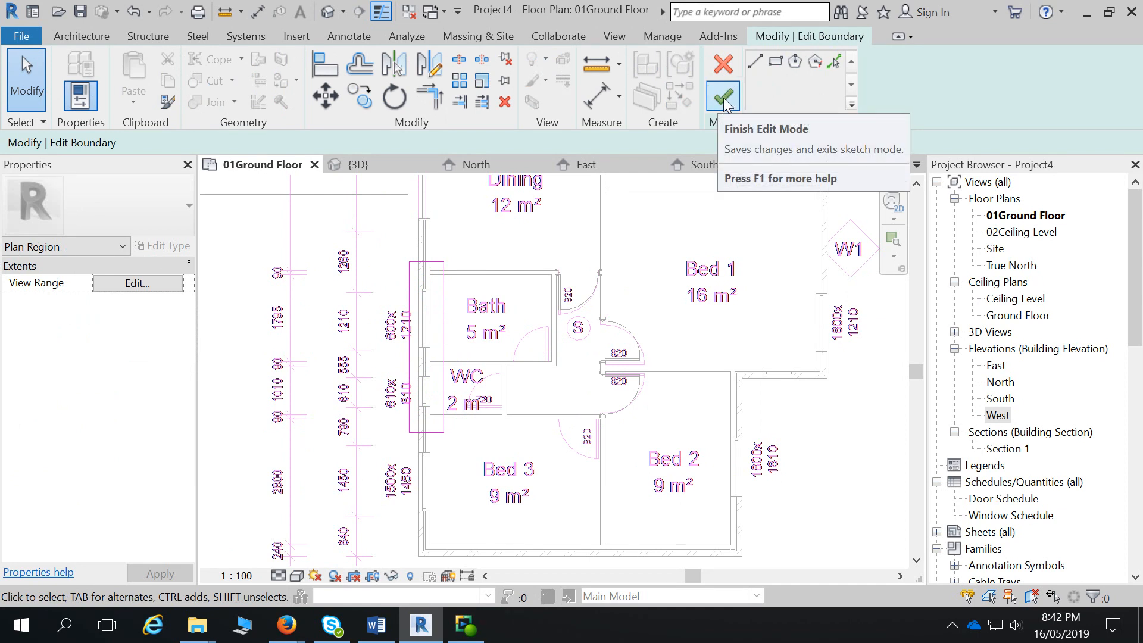
{"action": "left_click", "coordinate": [128, 284]}
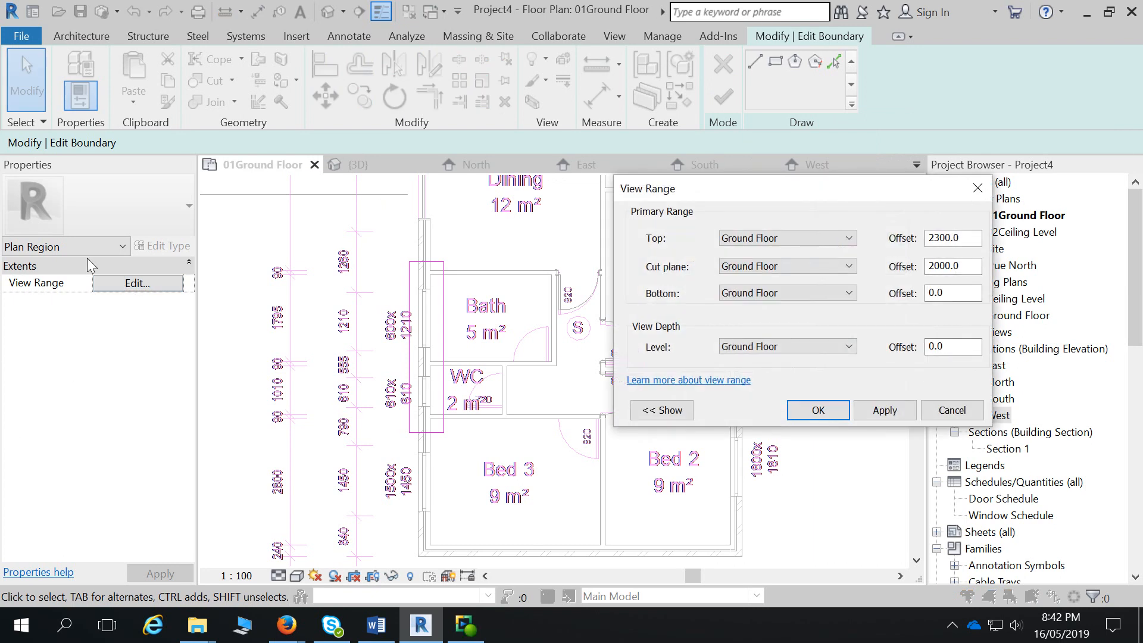
{"action": "left_click", "coordinate": [845, 412]}
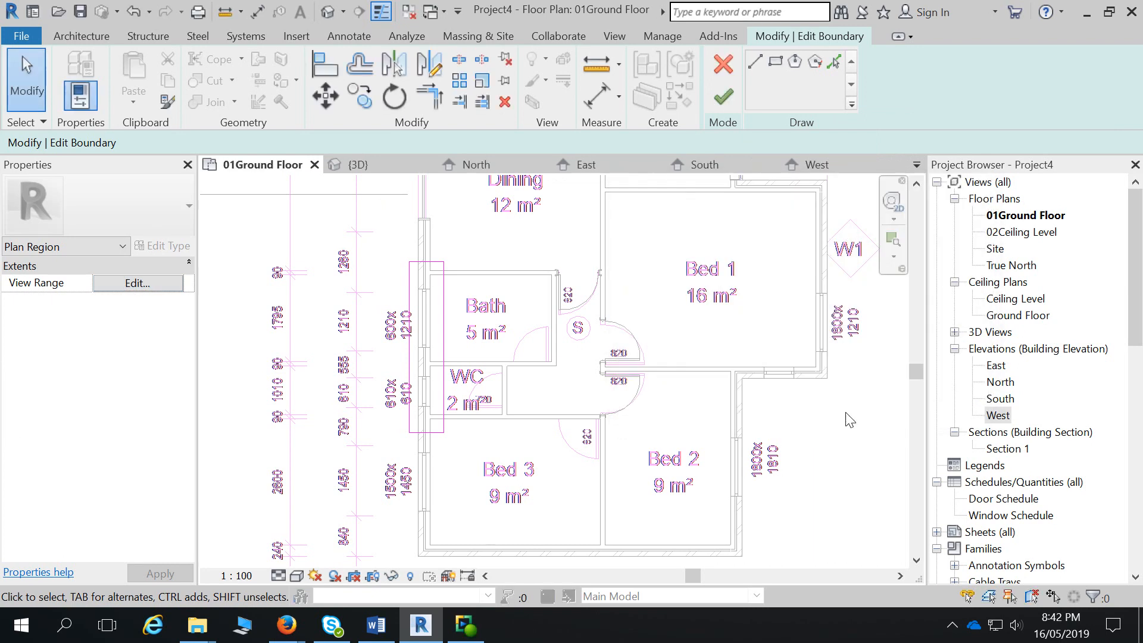
{"action": "left_click", "coordinate": [723, 97]}
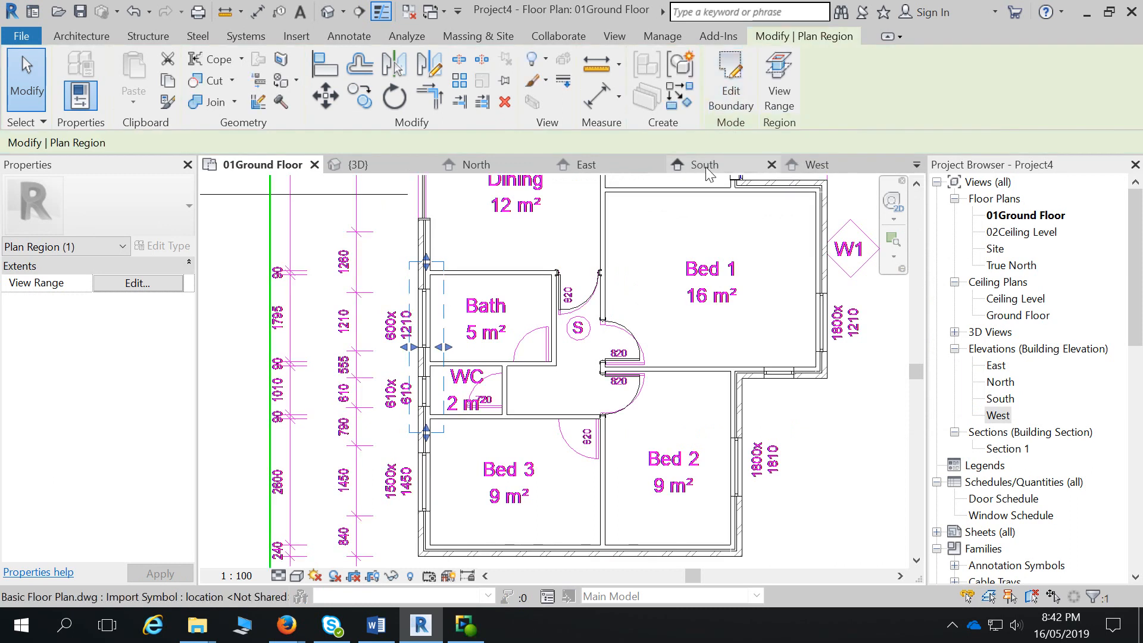
{"action": "key", "text": "Escape"}
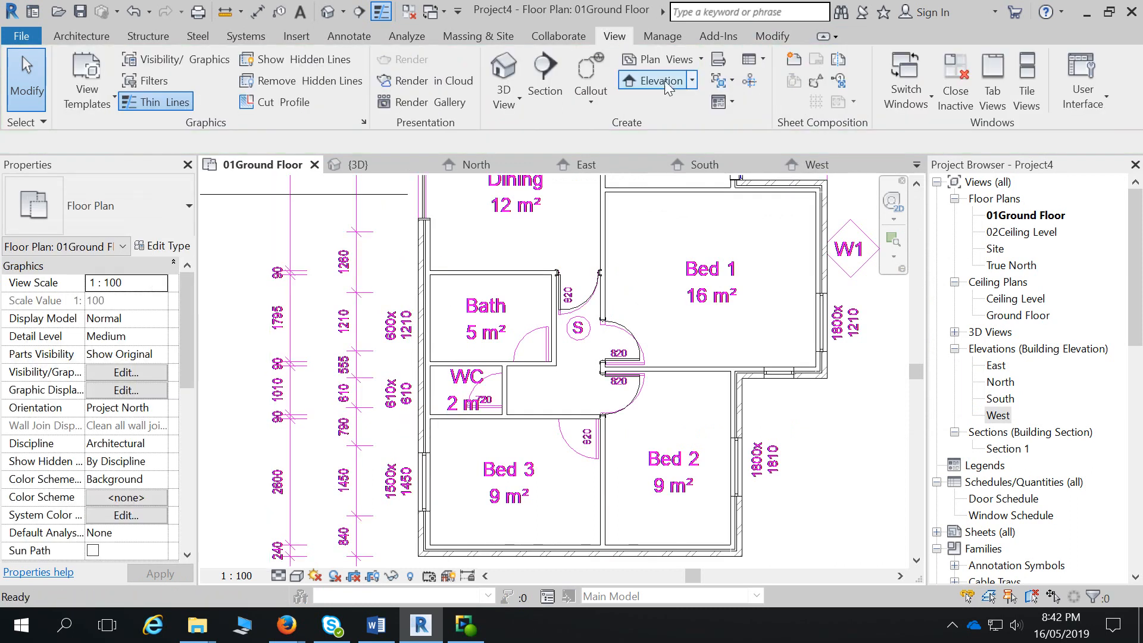
- Sketch a new rectangular plan region boundary over the exterior wall beside the Bath and WC
{"action": "left_click", "coordinate": [697, 60]}
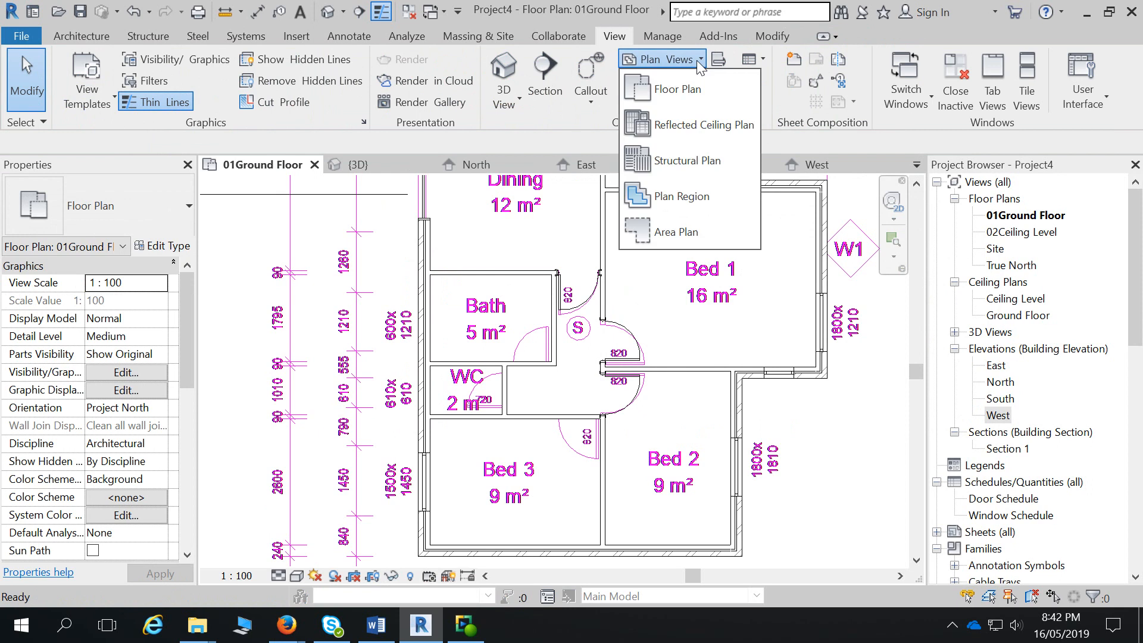
{"action": "left_click", "coordinate": [707, 202]}
{"action": "left_click", "coordinate": [774, 61]}
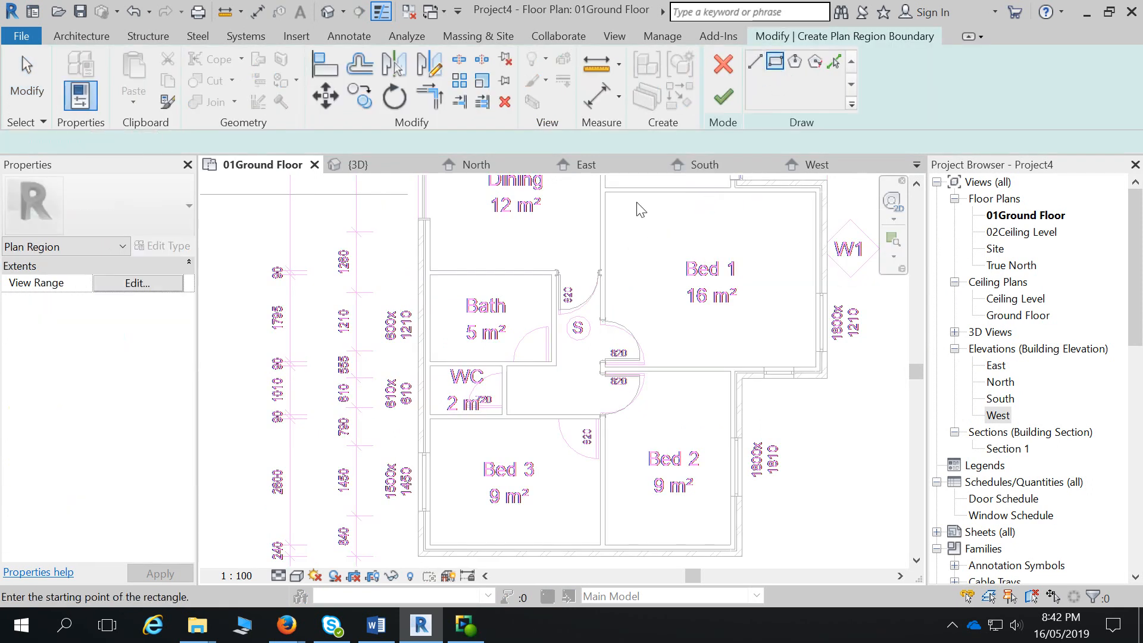
{"action": "left_click", "coordinate": [408, 424]}
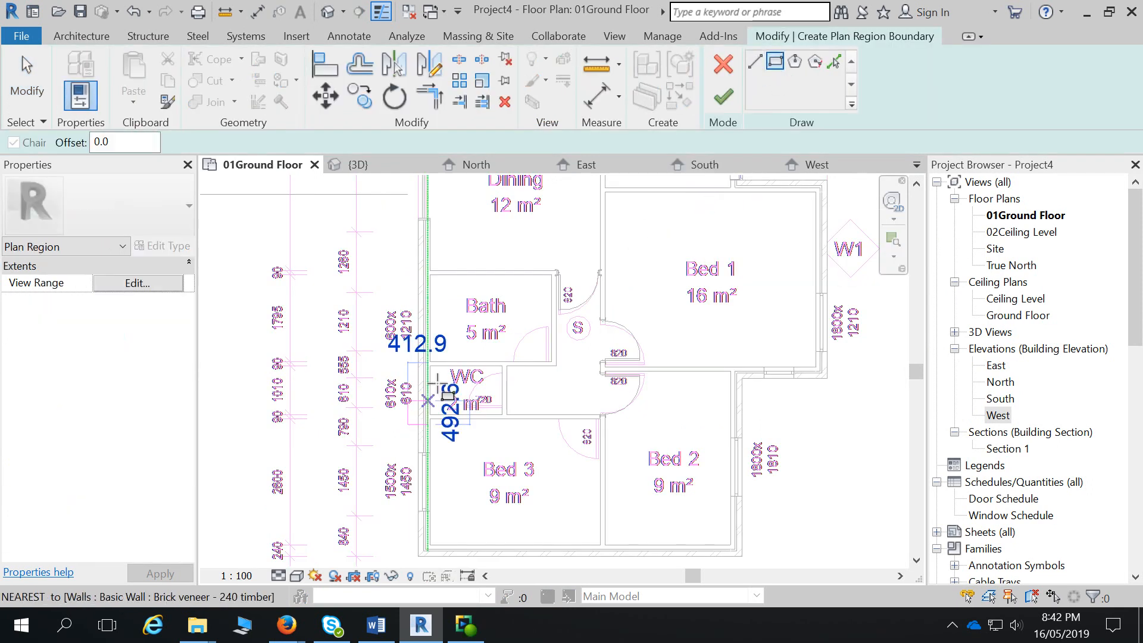
{"action": "left_click", "coordinate": [450, 255]}
- Set the new plan region's cut plane offset to 2000 mm above Ground Floor
{"action": "left_click", "coordinate": [155, 281]}
{"action": "double_click", "coordinate": [952, 265]}
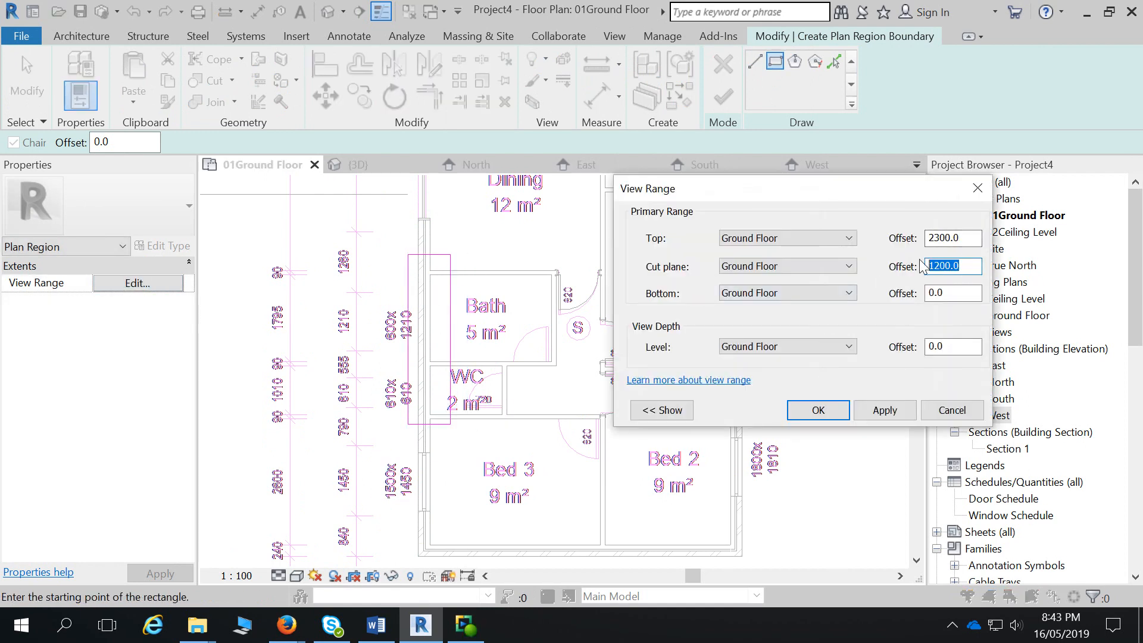
{"action": "type", "text": "20"}
{"action": "key", "text": "Return"}
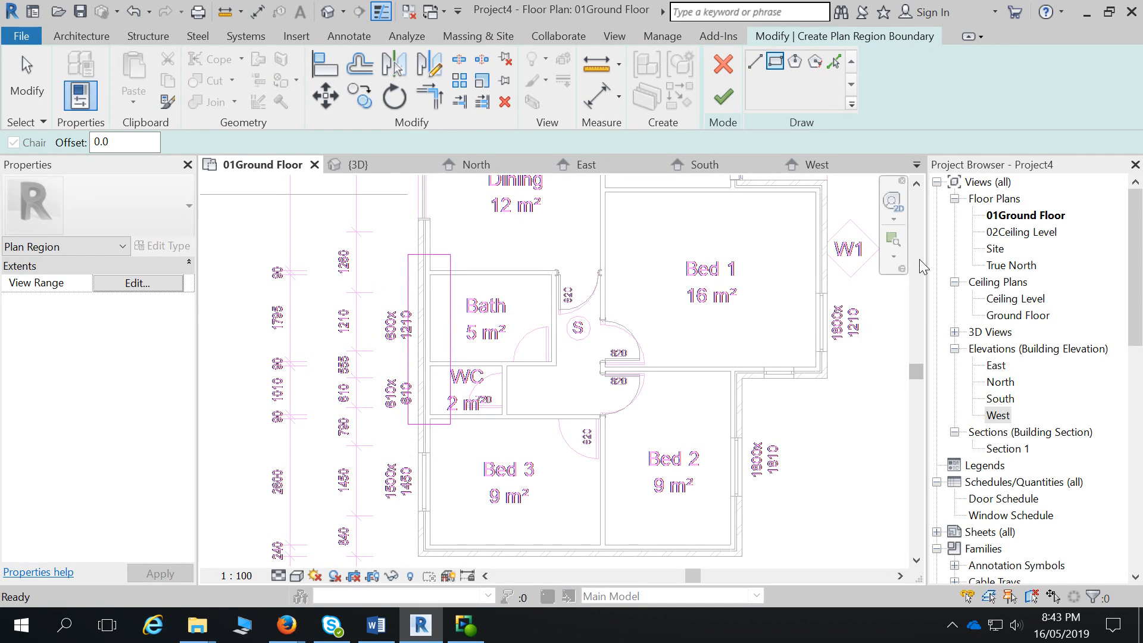
- Try to set the plan region's cut plane offset to 2400 mm above Ground Floor
{"action": "left_click", "coordinate": [158, 284]}
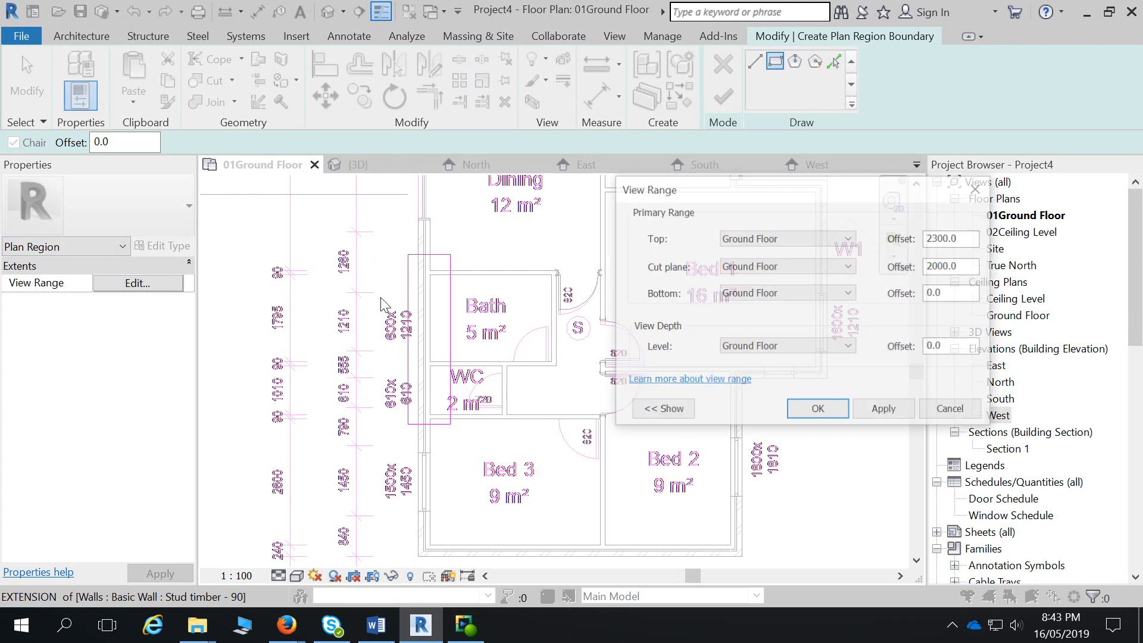
{"action": "double_click", "coordinate": [952, 266]}
{"action": "type", "text": "2400"}
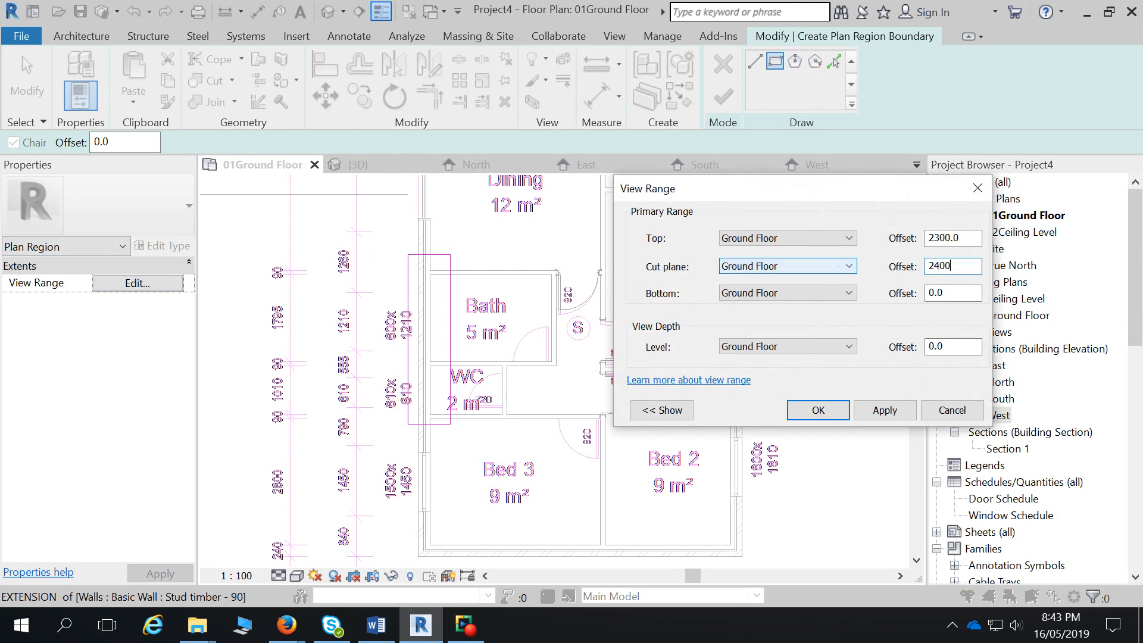
{"action": "key", "text": "Return"}
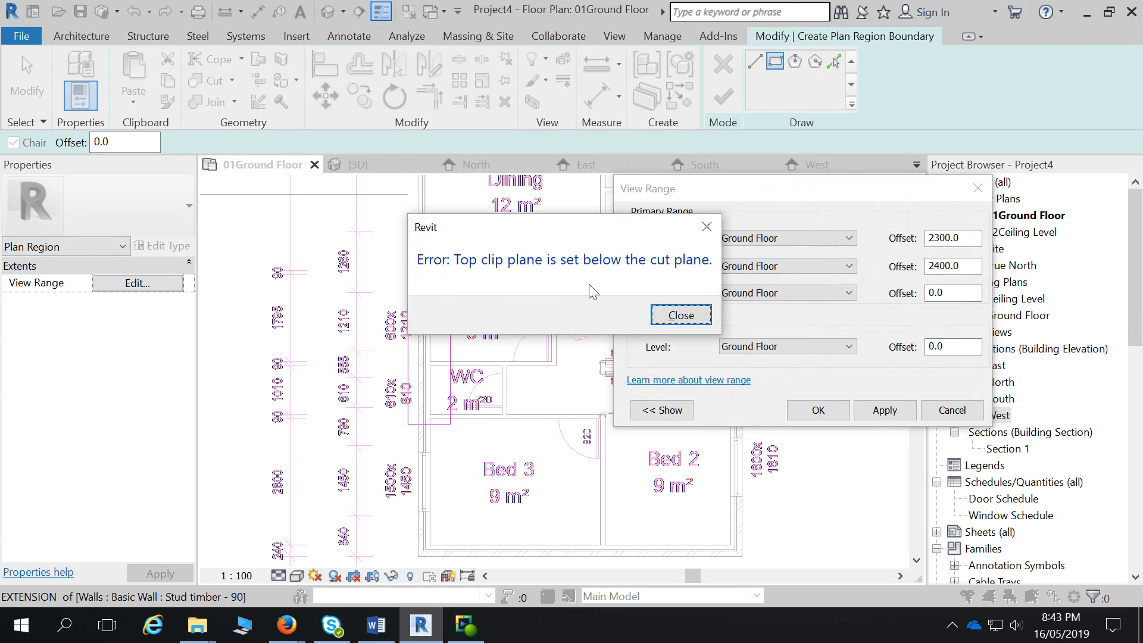
{"action": "left_click", "coordinate": [721, 230]}
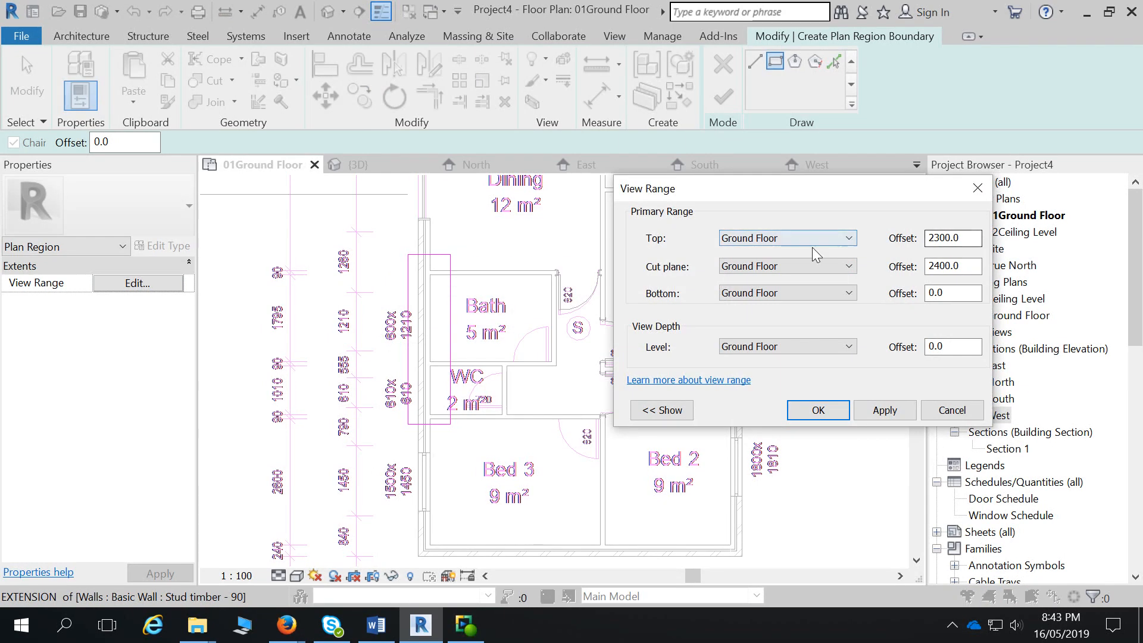
- Set the plan region's cut plane offset to 2000 mm and finish the region beside the Bath and WC
{"action": "left_click_drag", "start_coordinate": [972, 267], "coordinate": [858, 261]}
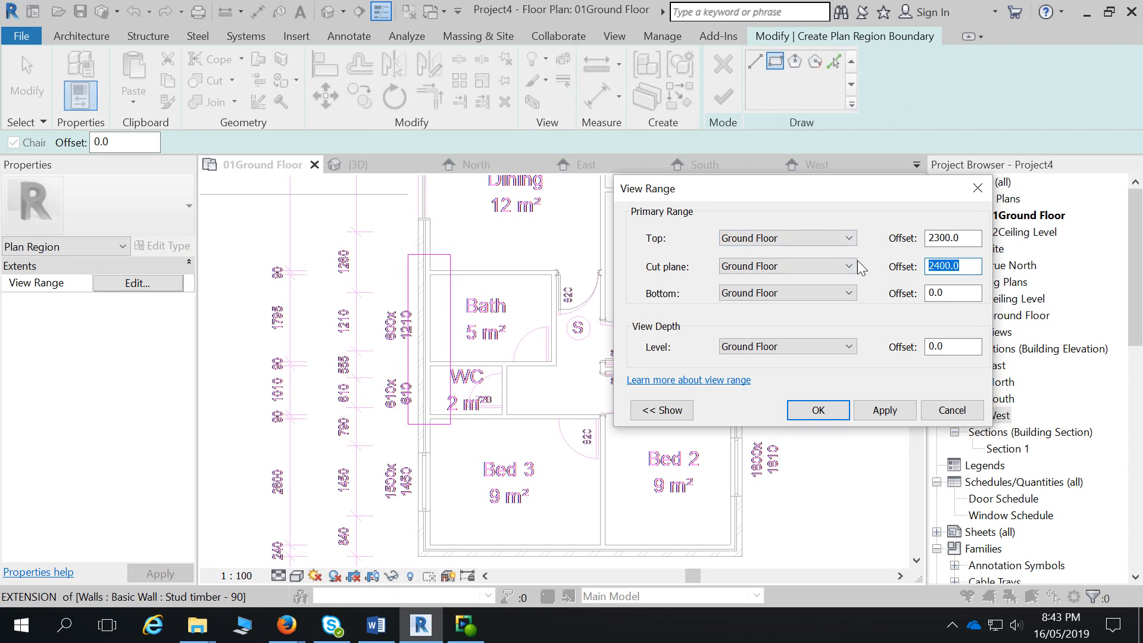
{"action": "type", "text": "2000"}
{"action": "key", "text": "Return"}
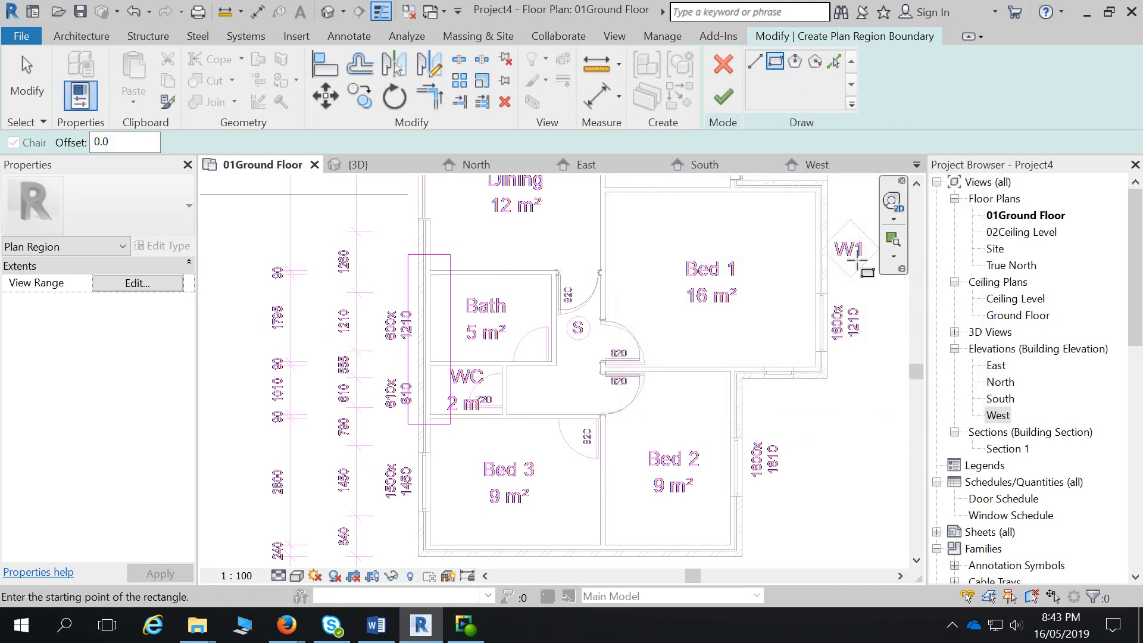
{"action": "left_click", "coordinate": [725, 98]}
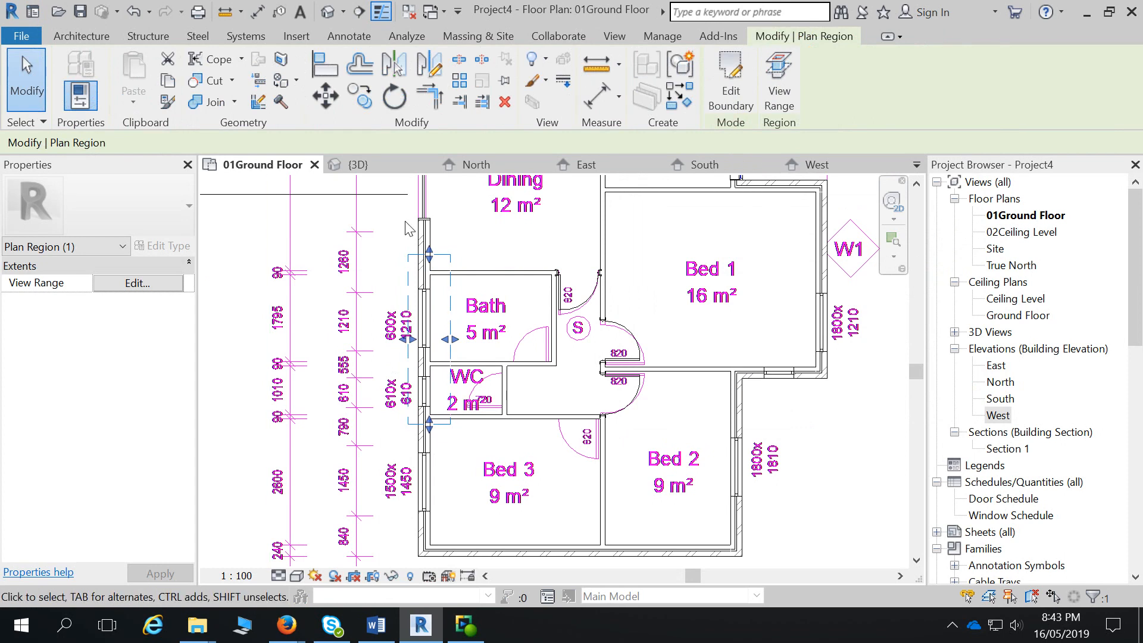
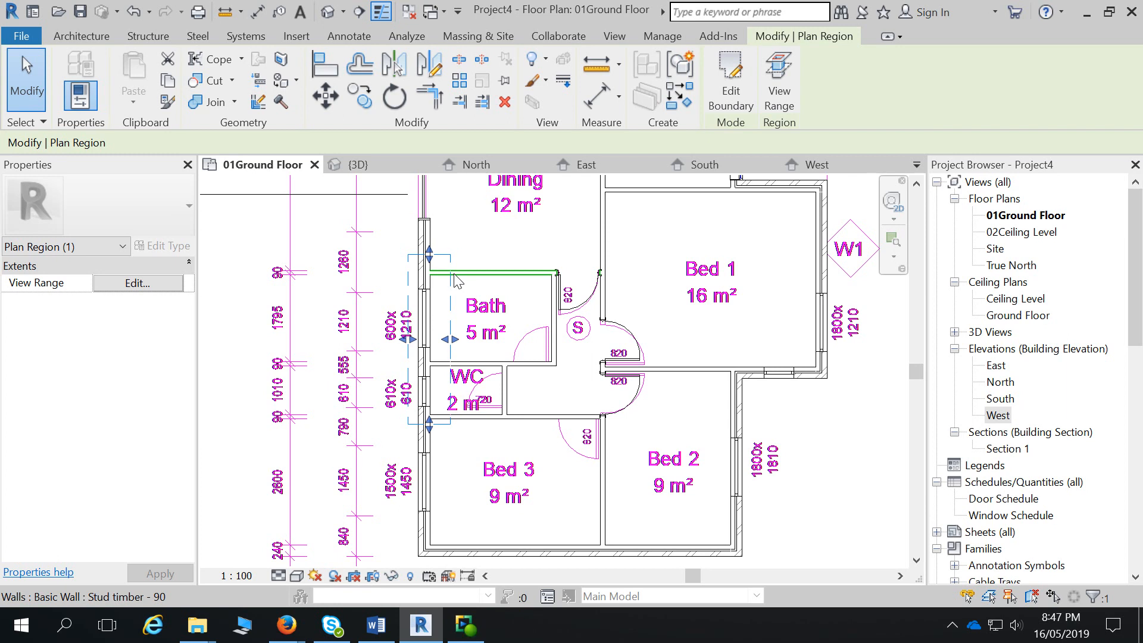
- Add two rectangles to the plan region's boundary, across the Living room's upper exterior wall and Bed 3's lower exterior wall
{"action": "left_click", "coordinate": [730, 83]}
{"action": "scroll", "coordinate": [538, 321], "scroll_direction": "down", "scroll_amount": 3}
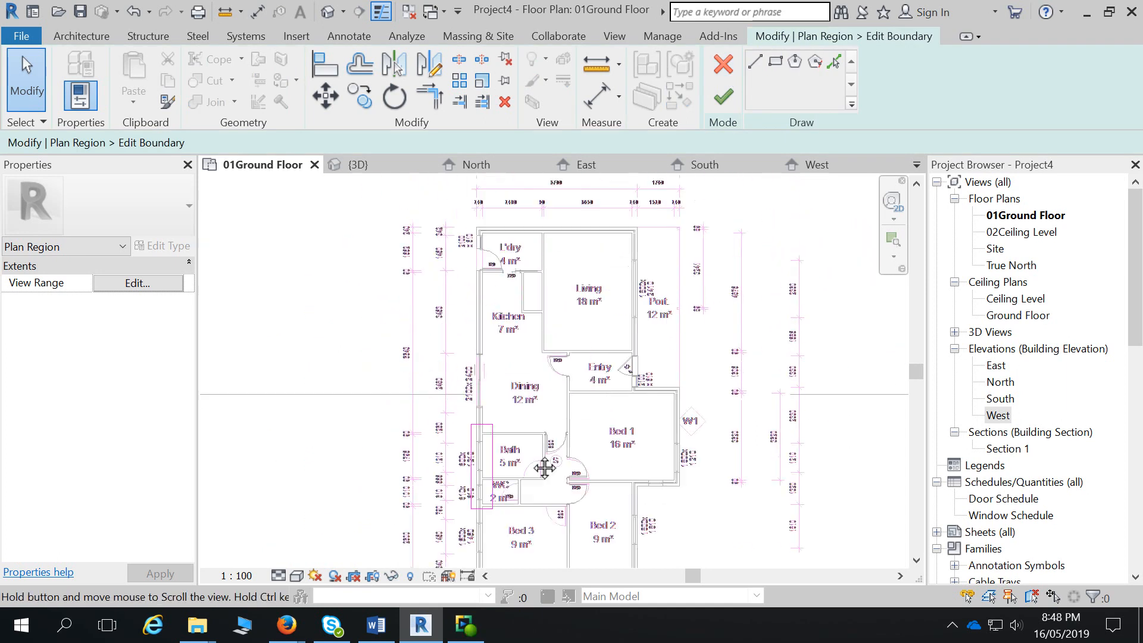
{"action": "left_click", "coordinate": [775, 61]}
{"action": "left_click", "coordinate": [545, 245]}
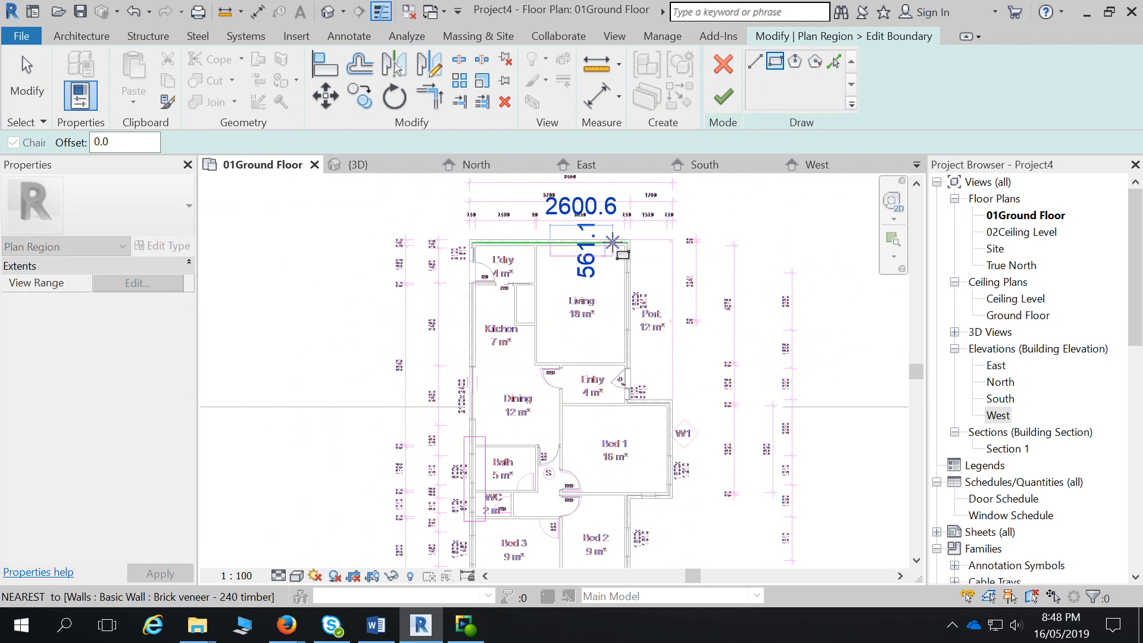
{"action": "left_click", "coordinate": [622, 262]}
{"action": "middle_click_drag", "start_coordinate": [620, 532], "coordinate": [641, 395]}
{"action": "left_click", "coordinate": [506, 441]}
{"action": "left_click", "coordinate": [579, 457]}
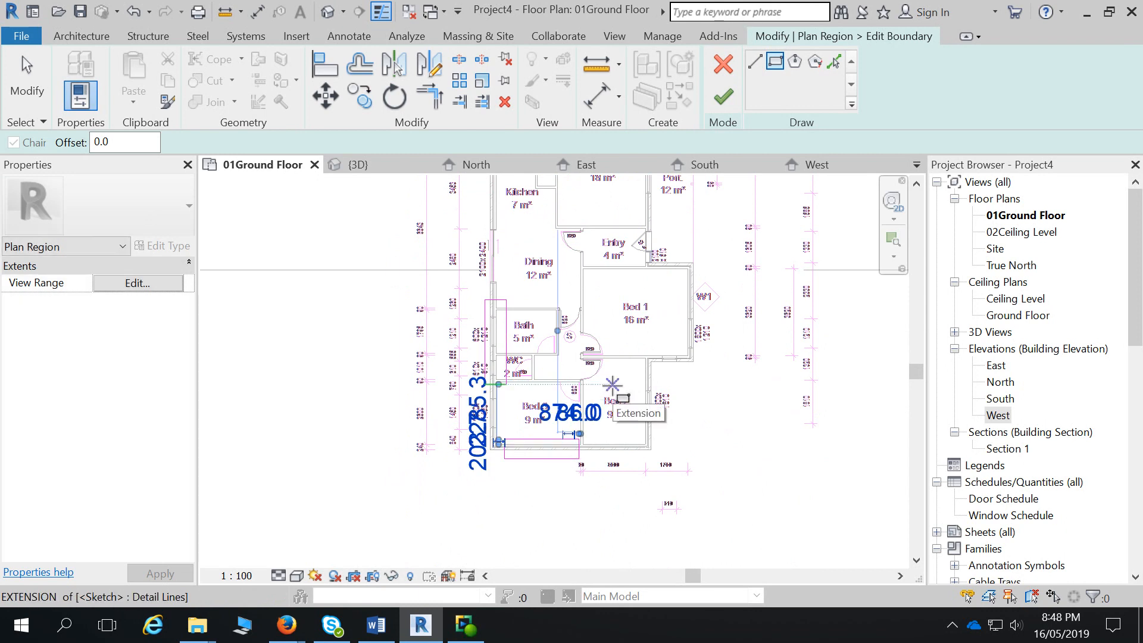
{"action": "left_click", "coordinate": [723, 97]}
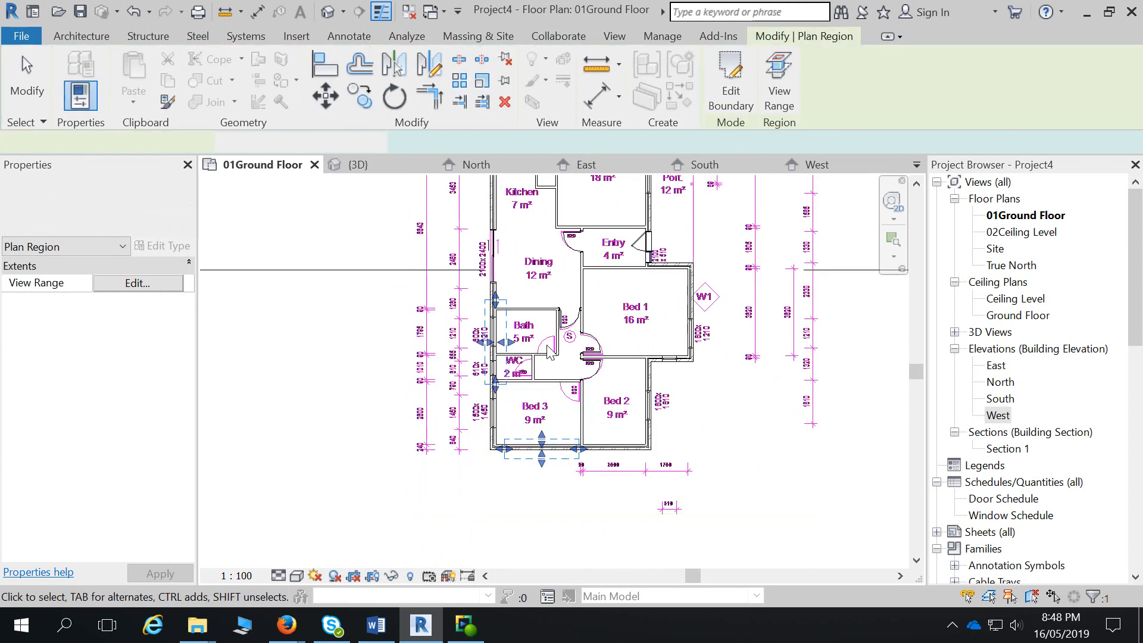
- Check the view range shared by the plan region's rectangles and its graphics override options, and deselect the region
{"action": "left_click", "coordinate": [149, 284]}
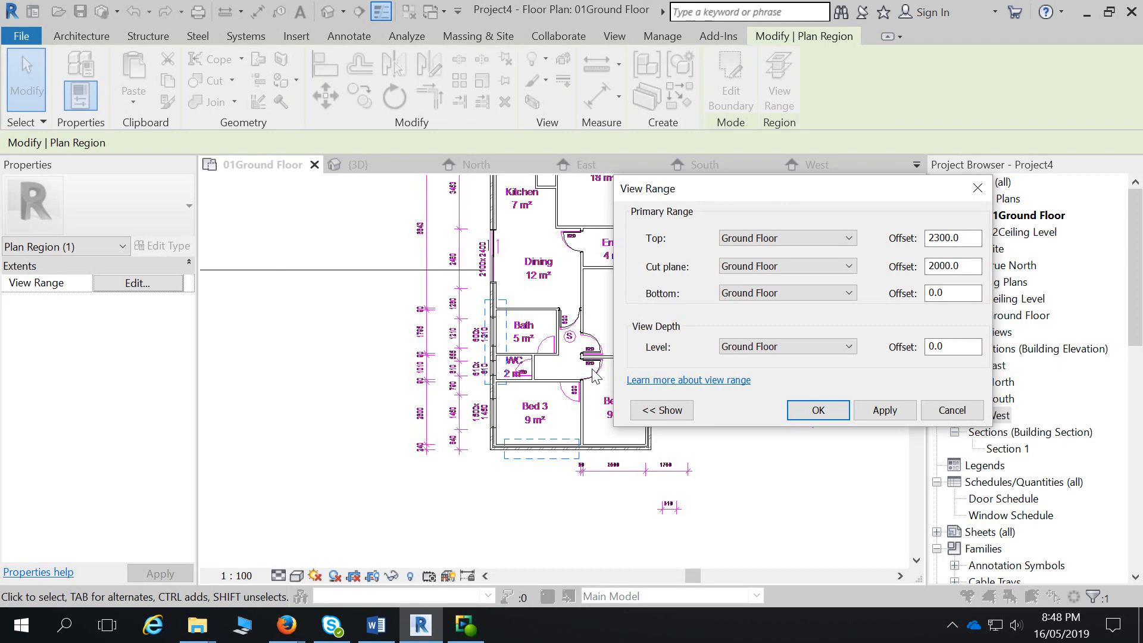
{"action": "left_click", "coordinate": [878, 411]}
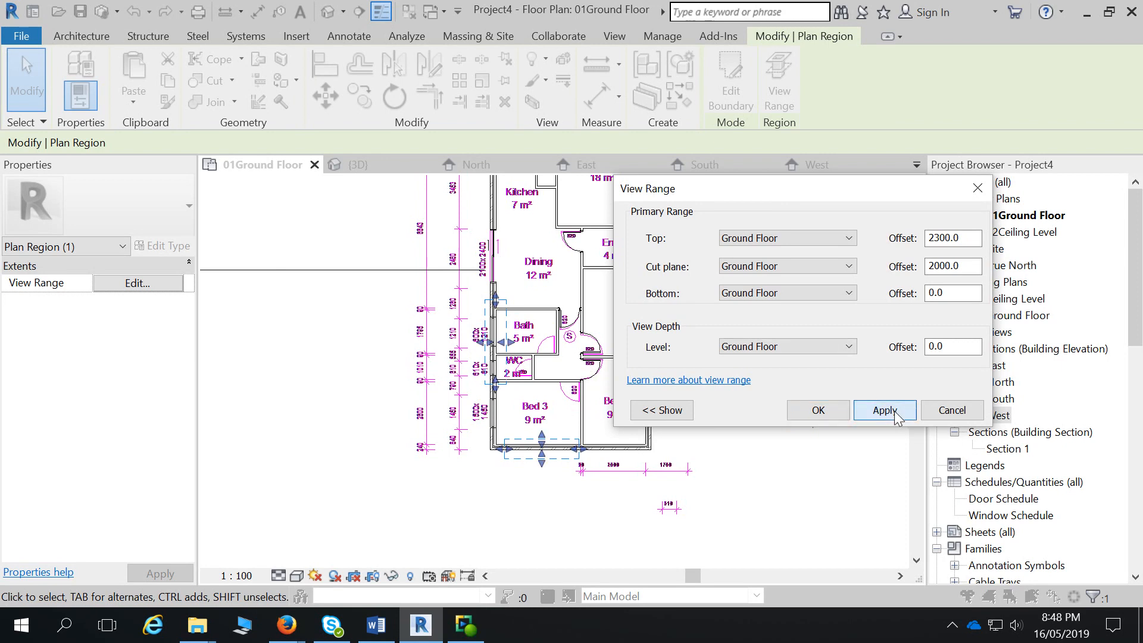
{"action": "left_click", "coordinate": [834, 409]}
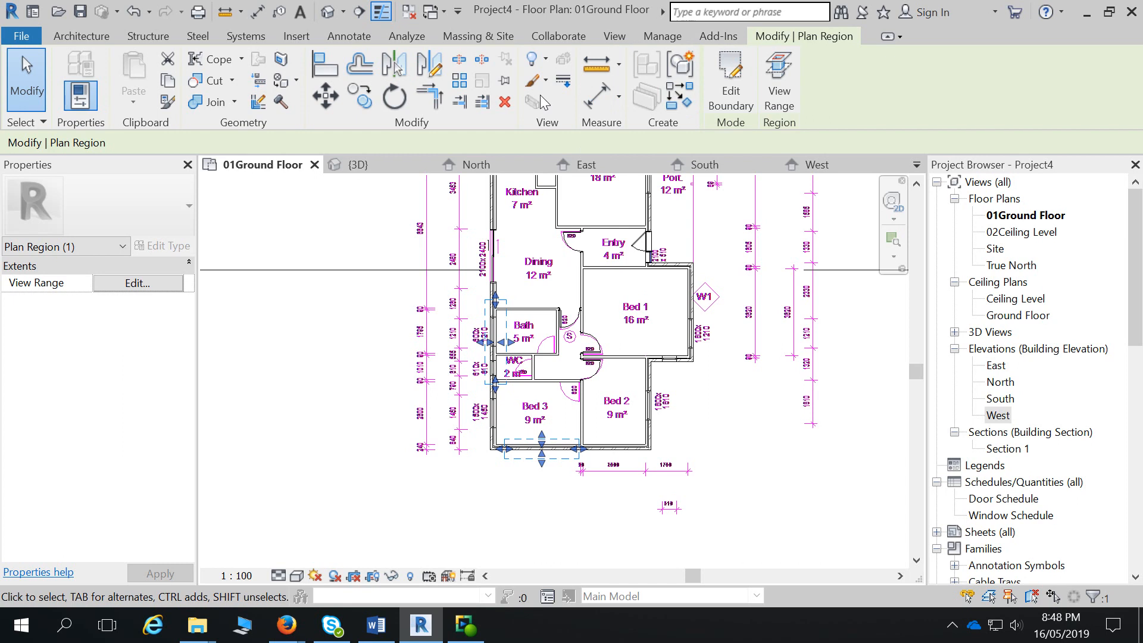
{"action": "right_click", "coordinate": [555, 463]}
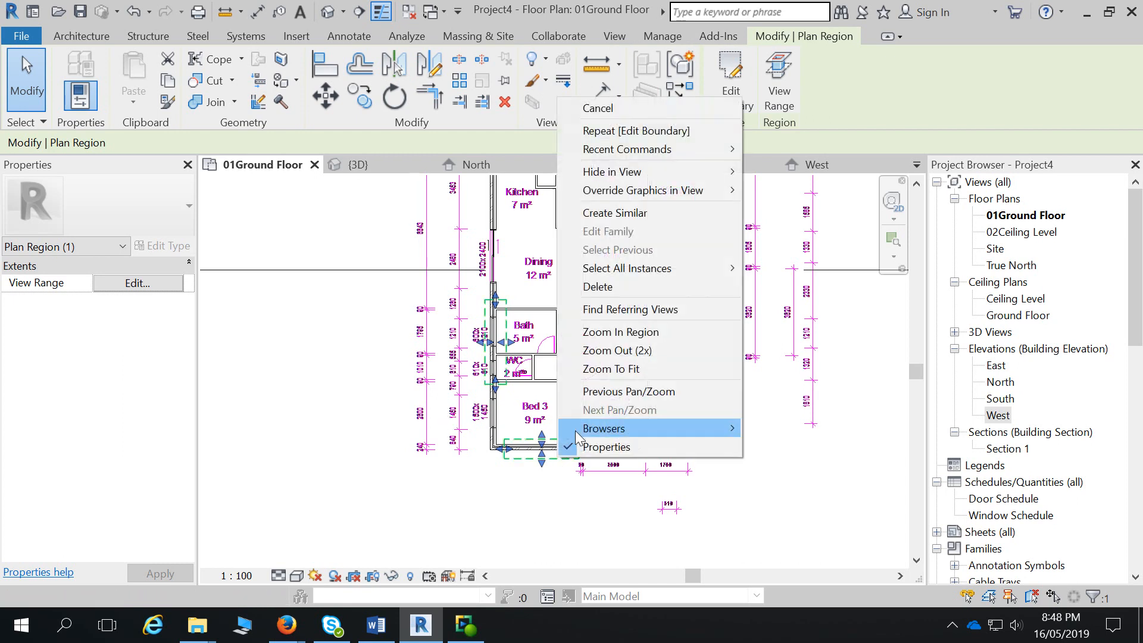
{"action": "mouse_move", "coordinate": [677, 198]}
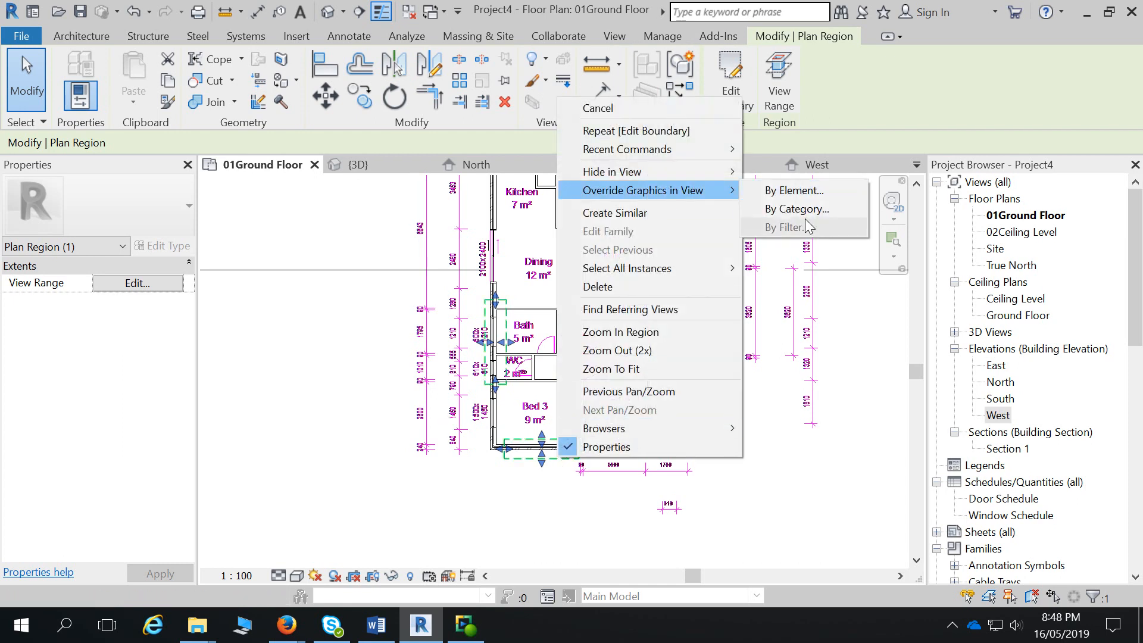
{"action": "left_click", "coordinate": [770, 470]}
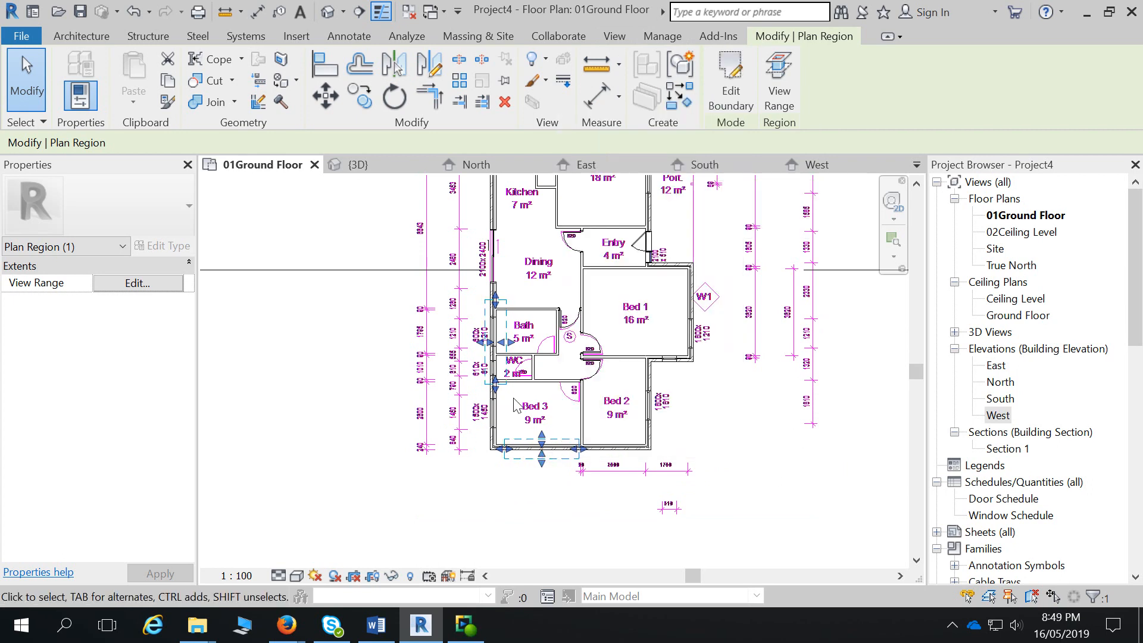
{"action": "left_click", "coordinate": [566, 502]}
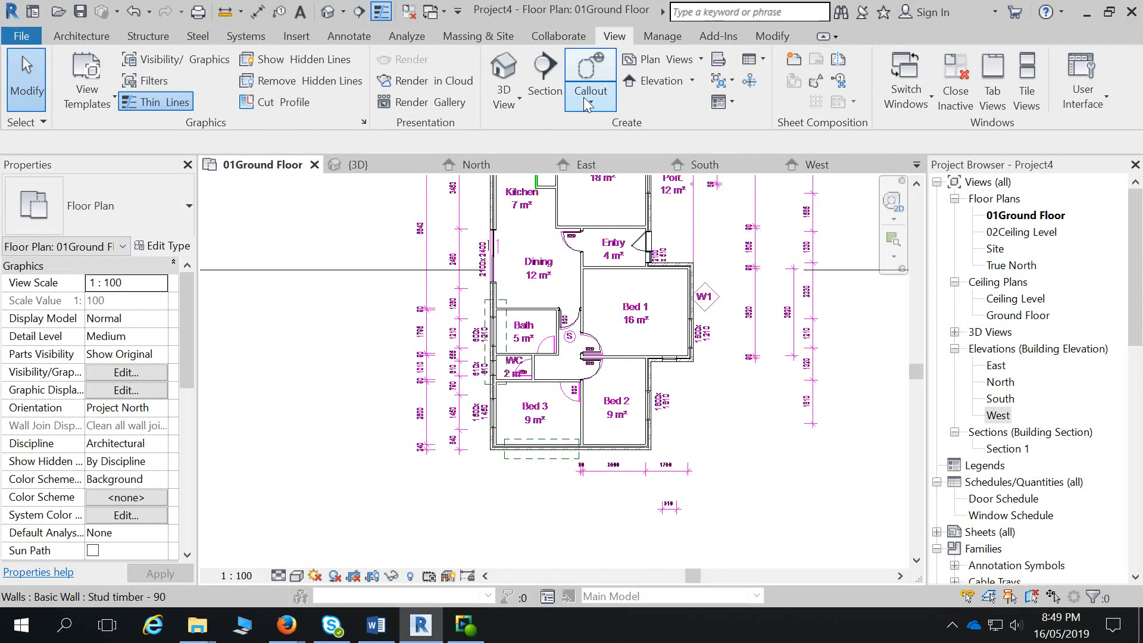
- Try to create a separate rectangular plan region overlapping the one at Bed 3's lower exterior wall, and discard the sketch
{"action": "left_click", "coordinate": [666, 59]}
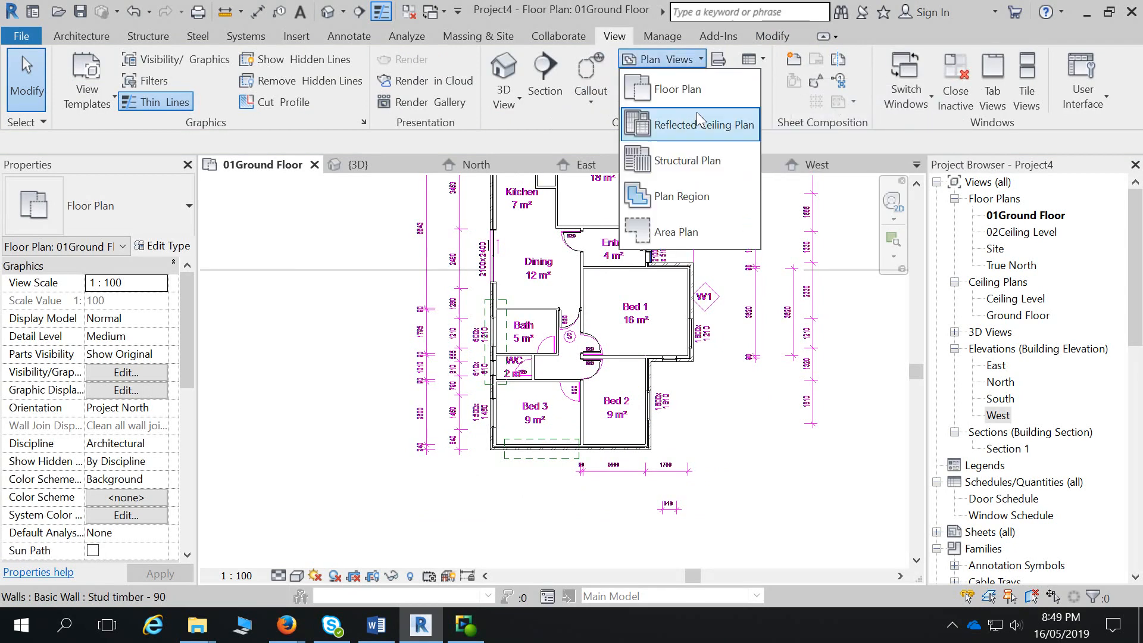
{"action": "left_click", "coordinate": [685, 199]}
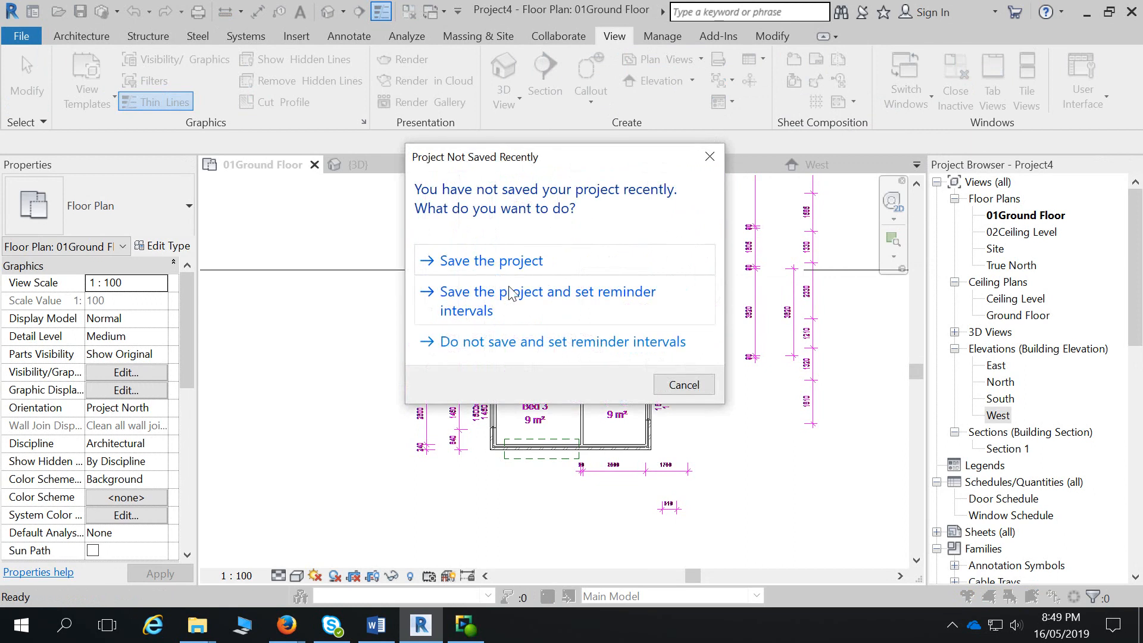
{"action": "left_click", "coordinate": [490, 268]}
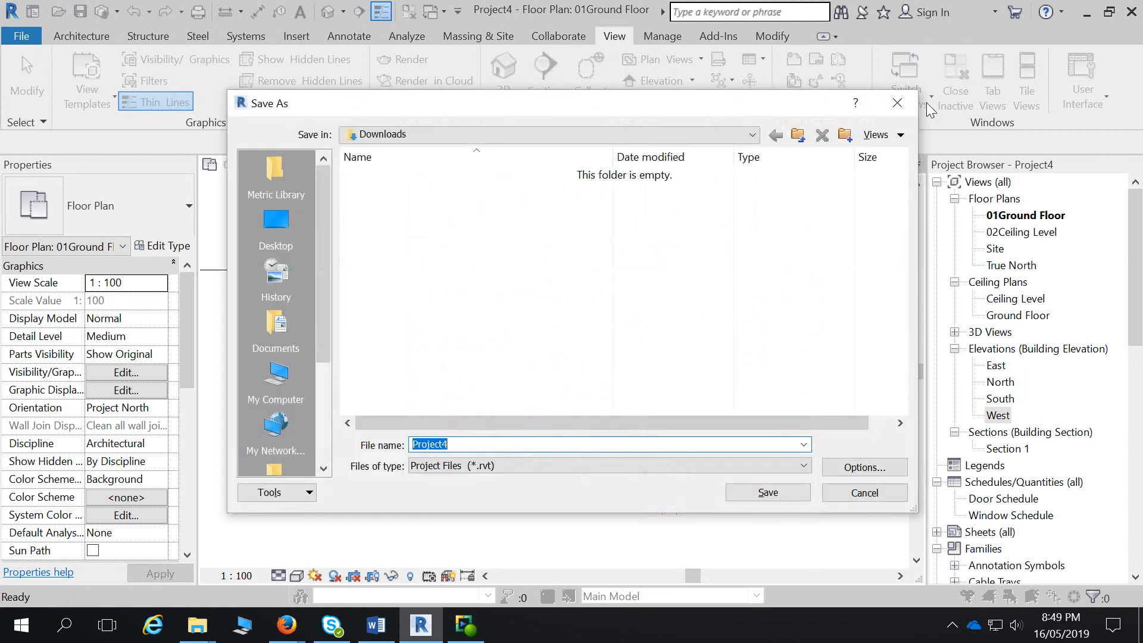
{"action": "left_click", "coordinate": [897, 103]}
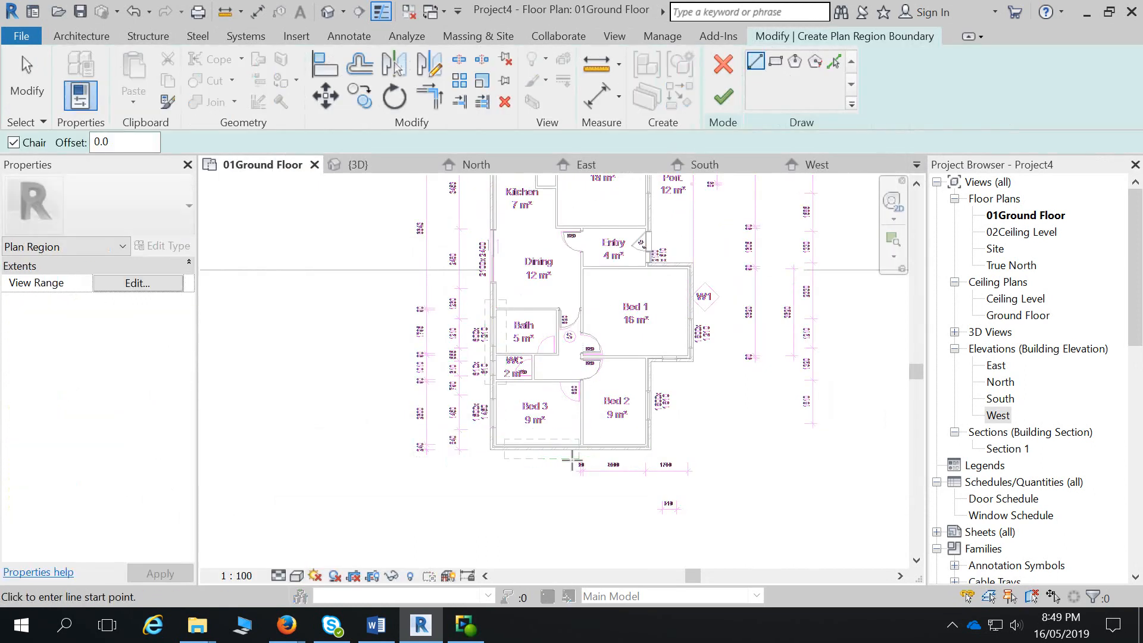
{"action": "left_click", "coordinate": [775, 61]}
{"action": "left_click", "coordinate": [573, 475]}
{"action": "left_click", "coordinate": [603, 425]}
{"action": "left_click", "coordinate": [722, 98]}
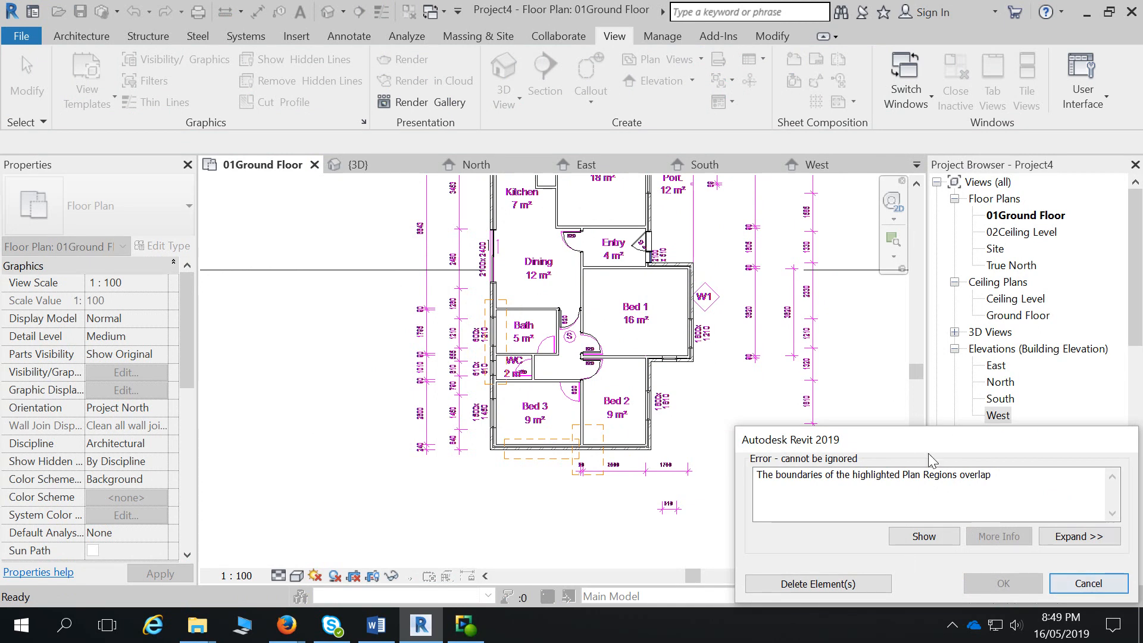
{"action": "left_click", "coordinate": [1089, 584]}
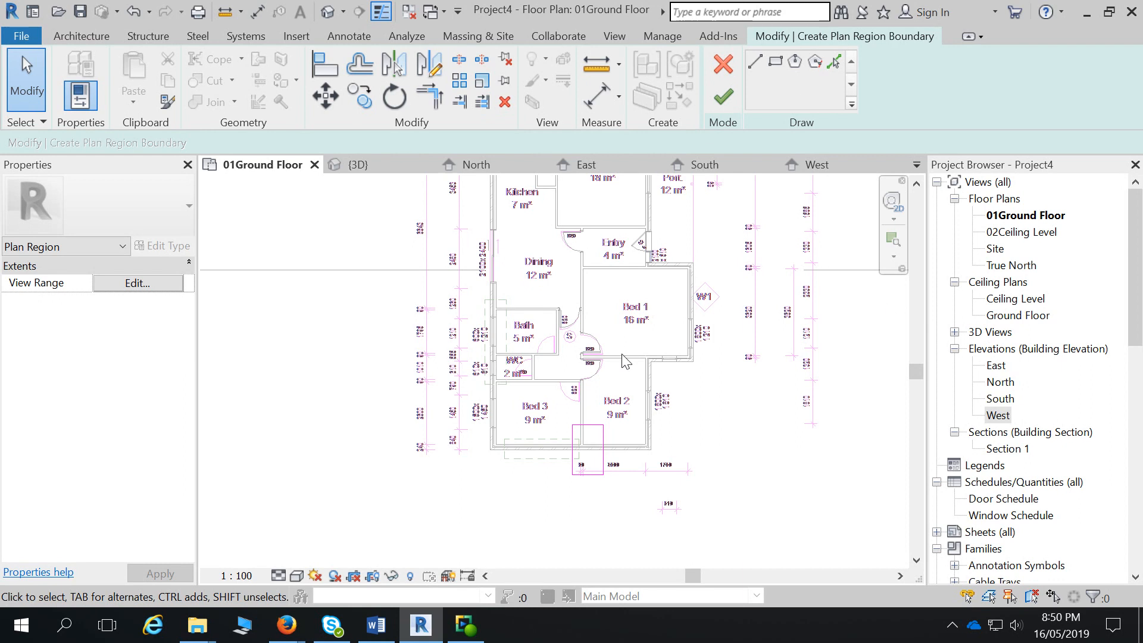
{"action": "left_click", "coordinate": [723, 65]}
{"action": "left_click", "coordinate": [613, 325]}
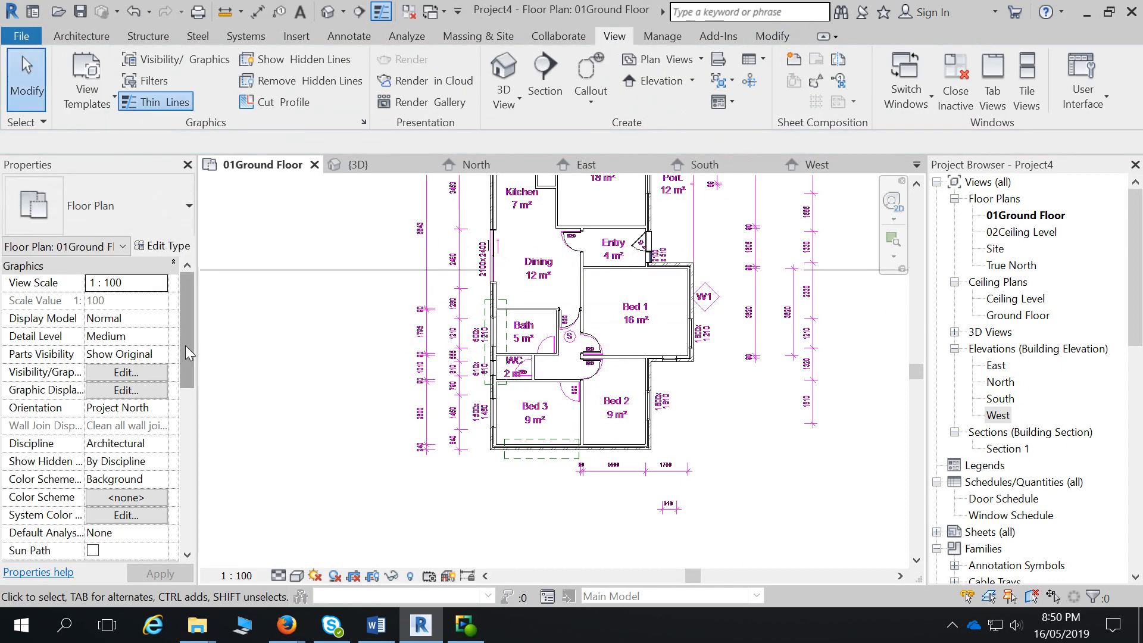
- Examine the Ground Floor plan's own view range settings with the sample view range diagram, and close them unchanged
{"action": "left_click_drag", "start_coordinate": [185, 353], "coordinate": [196, 446]}
{"action": "left_click", "coordinate": [151, 444]}
{"action": "left_click", "coordinate": [662, 410]}
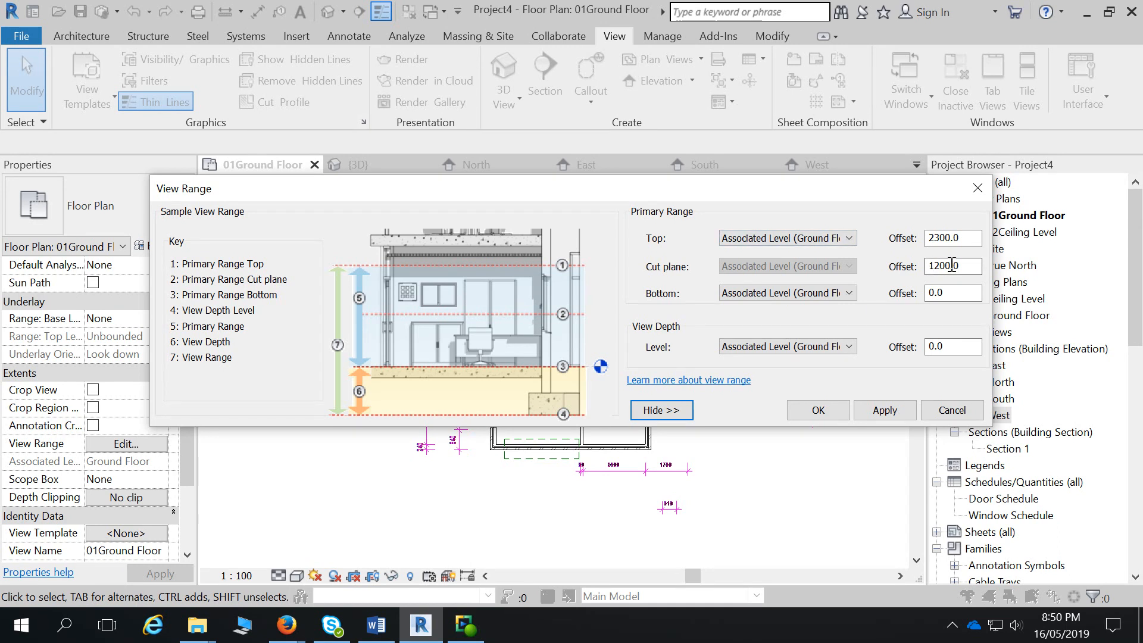
{"action": "left_click", "coordinate": [977, 187]}
{"action": "middle_click_drag", "start_coordinate": [742, 414], "coordinate": [738, 483]}
{"action": "scroll", "coordinate": [727, 457], "scroll_direction": "up", "scroll_amount": 1}
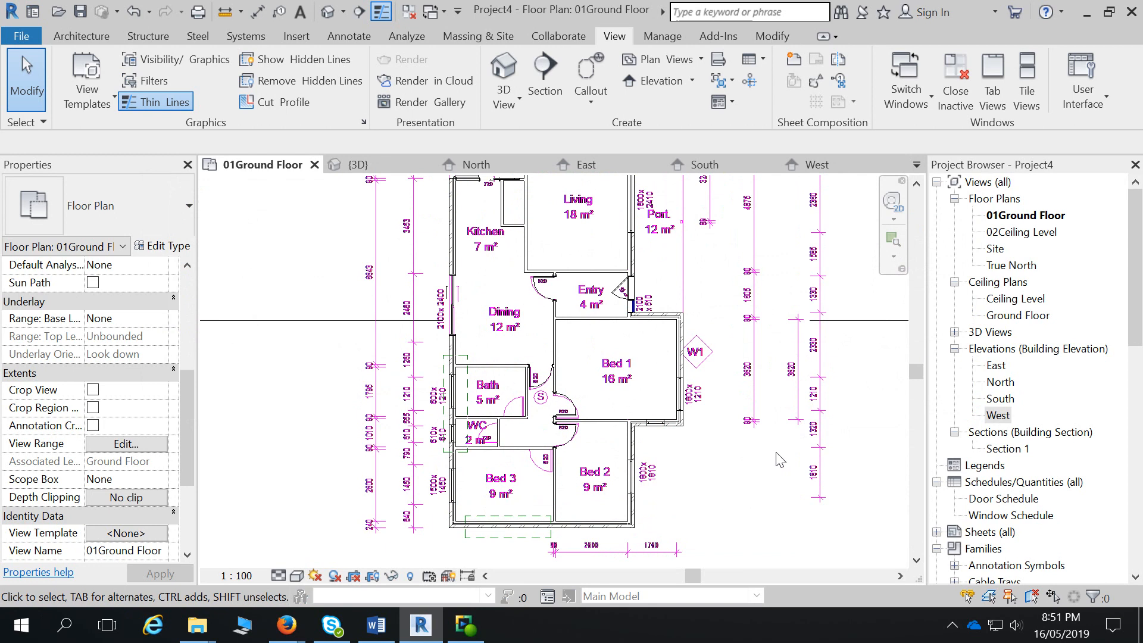
{"action": "scroll", "coordinate": [596, 375], "scroll_direction": "down", "scroll_amount": 1}
{"action": "middle_click_drag", "start_coordinate": [596, 375], "coordinate": [594, 416]}
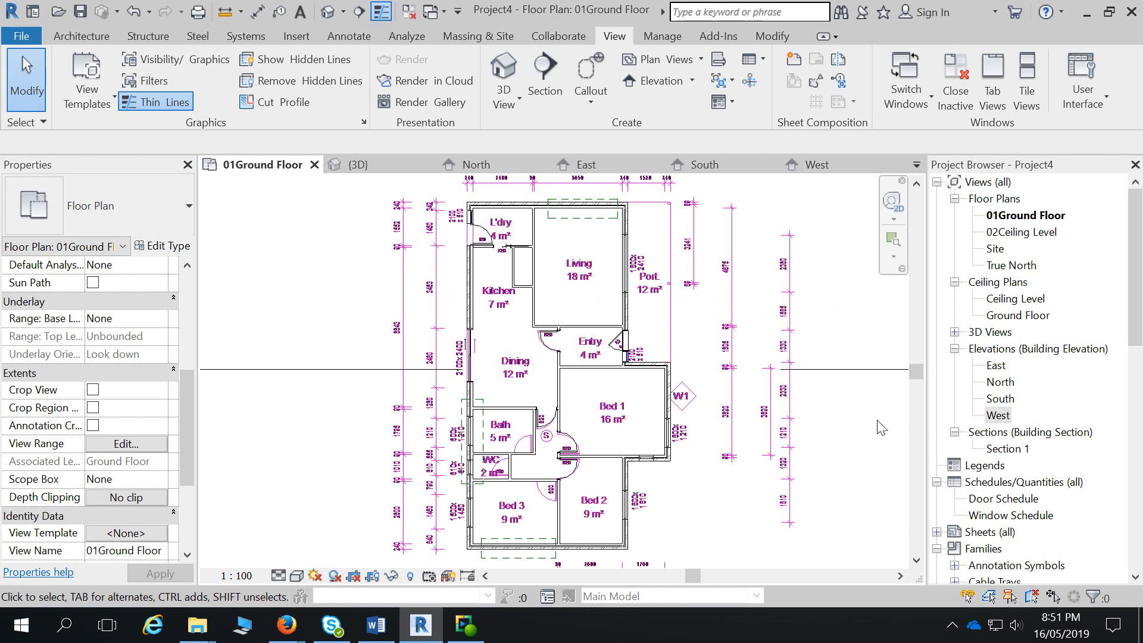
{"action": "middle_click_drag", "start_coordinate": [604, 461], "coordinate": [605, 370]}
{"action": "scroll", "coordinate": [604, 370], "scroll_direction": "down", "scroll_amount": 1}
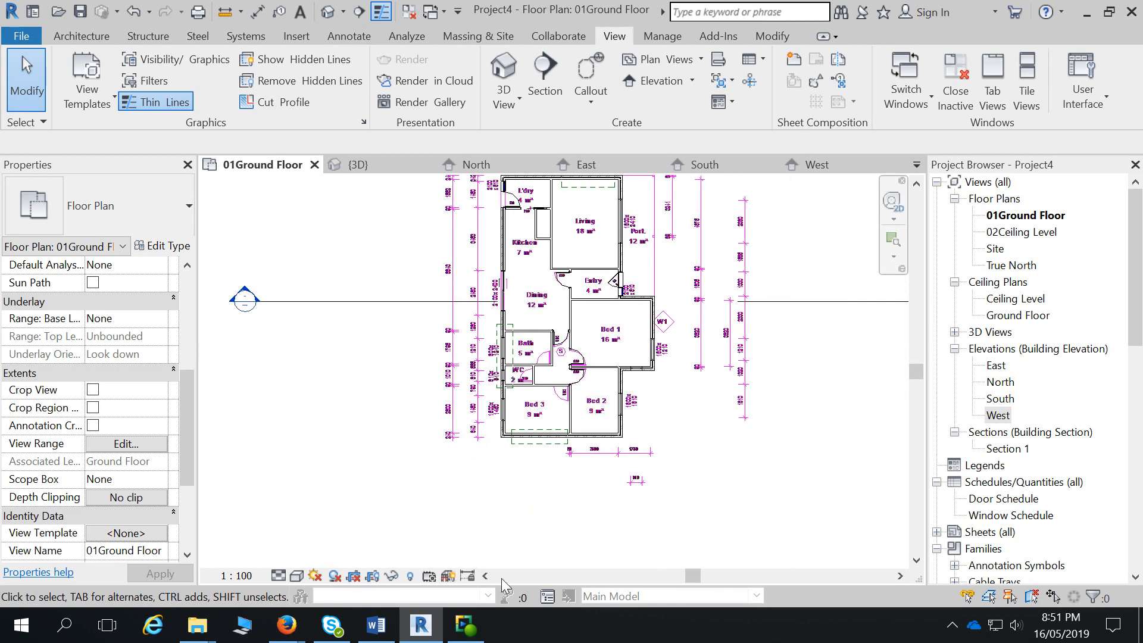